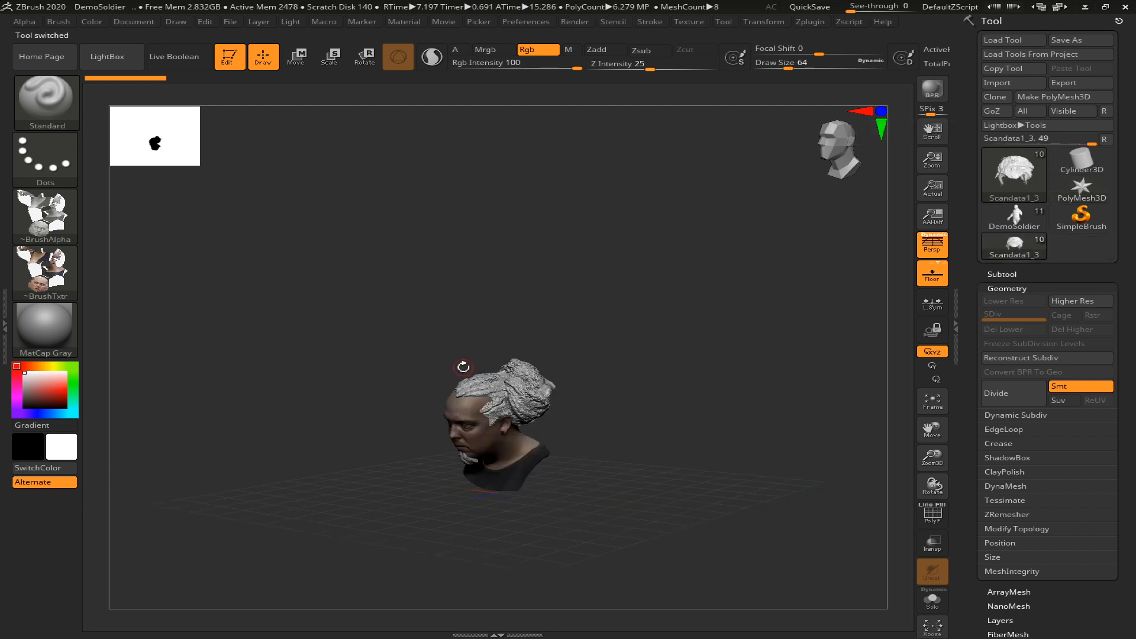
Frame the scanned bust, list its subtools and make the ScanCleanup head the active subtool
{"action": "left_click_drag", "start_coordinate": [614, 410], "coordinate": [617, 417], "text": "shift"}
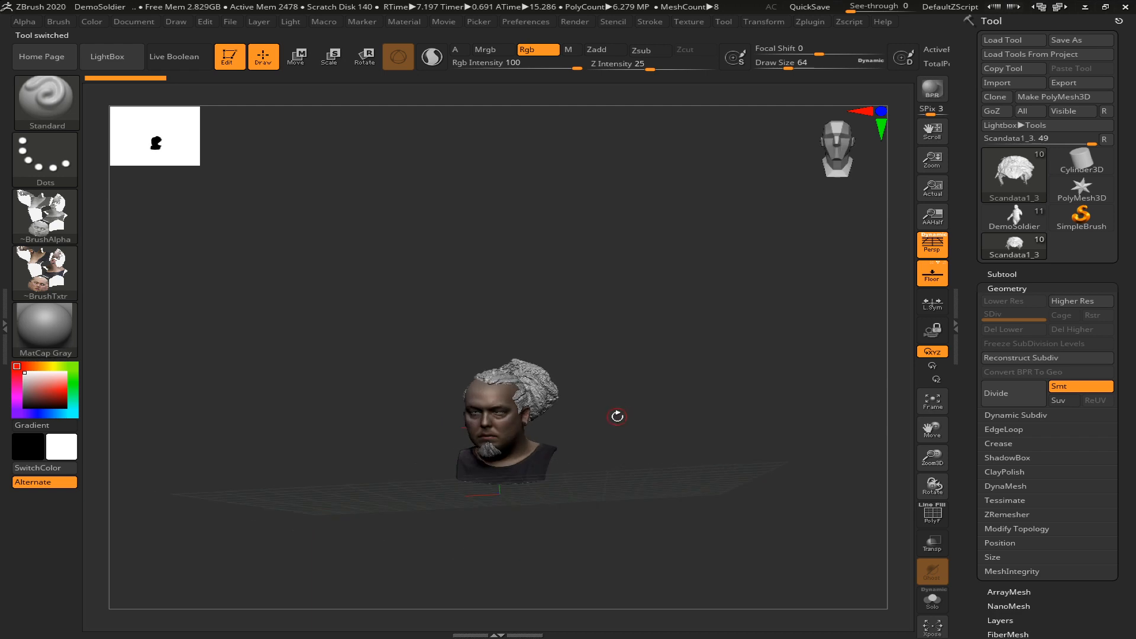
{"action": "key", "text": "f"}
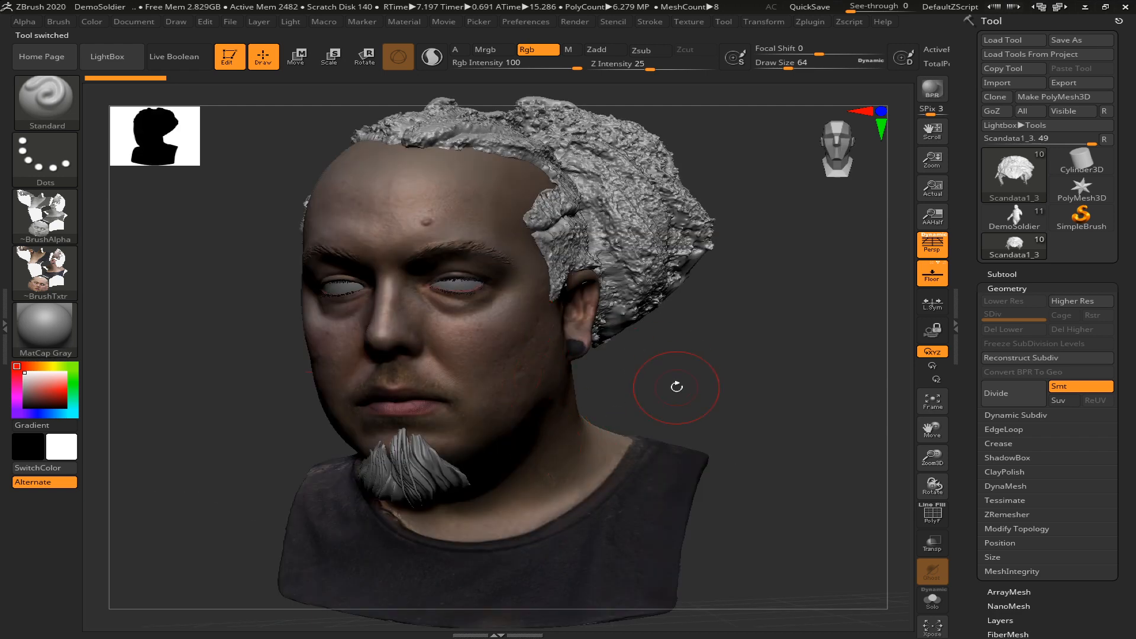
{"action": "left_click_drag", "start_coordinate": [651, 385], "coordinate": [877, 368]}
{"action": "mouse_move", "coordinate": [803, 363]}
{"action": "left_mouse_down"}
{"action": "mouse_move", "coordinate": [870, 347]}
{"action": "mouse_move", "coordinate": [800, 347]}
{"action": "left_mouse_up"}
{"action": "left_click", "coordinate": [1002, 274]}
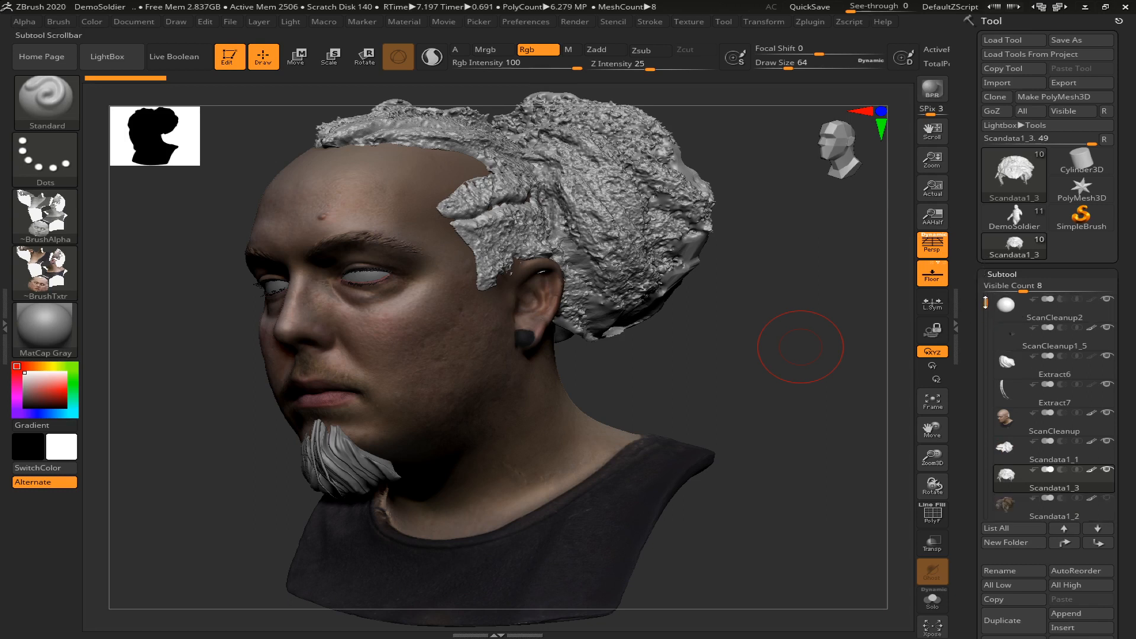
{"action": "scroll", "coordinate": [985, 302], "scroll_direction": "up", "scroll_amount": 1}
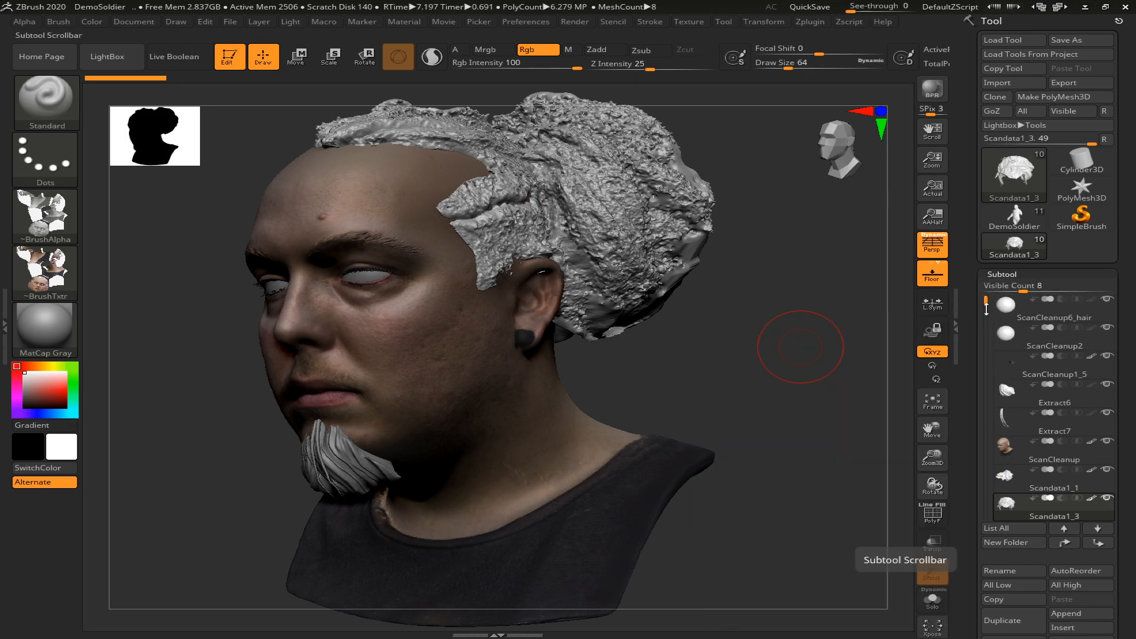
{"action": "scroll", "coordinate": [986, 307], "scroll_direction": "down", "scroll_amount": 3}
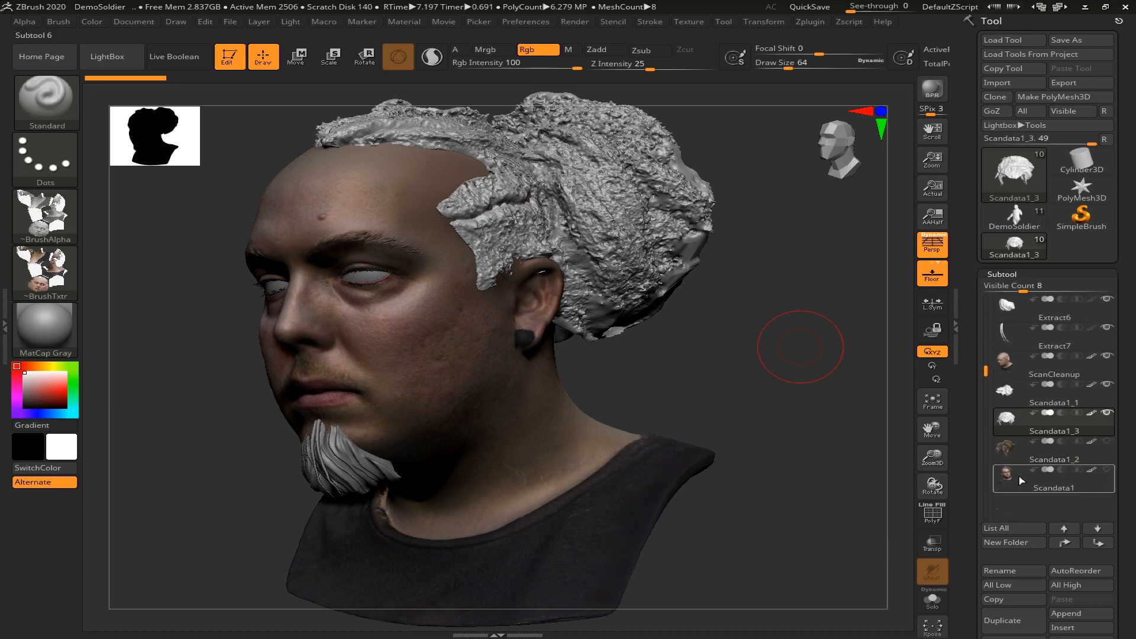
{"action": "left_click", "coordinate": [1014, 371]}
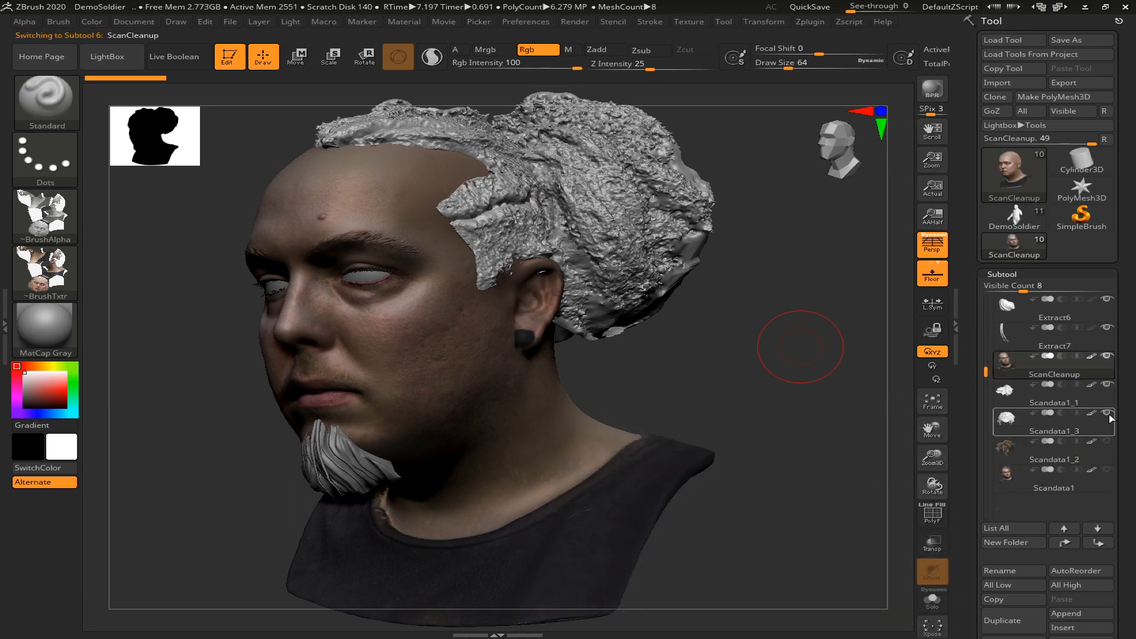
Hide the hair, beard and eyelash subtools Scandata1_1, Extract7, Extract6 and ScanCleanup1_5 so the bald head can be viewed from the front
{"action": "left_click", "coordinate": [1108, 385]}
{"action": "left_click", "coordinate": [1106, 327]}
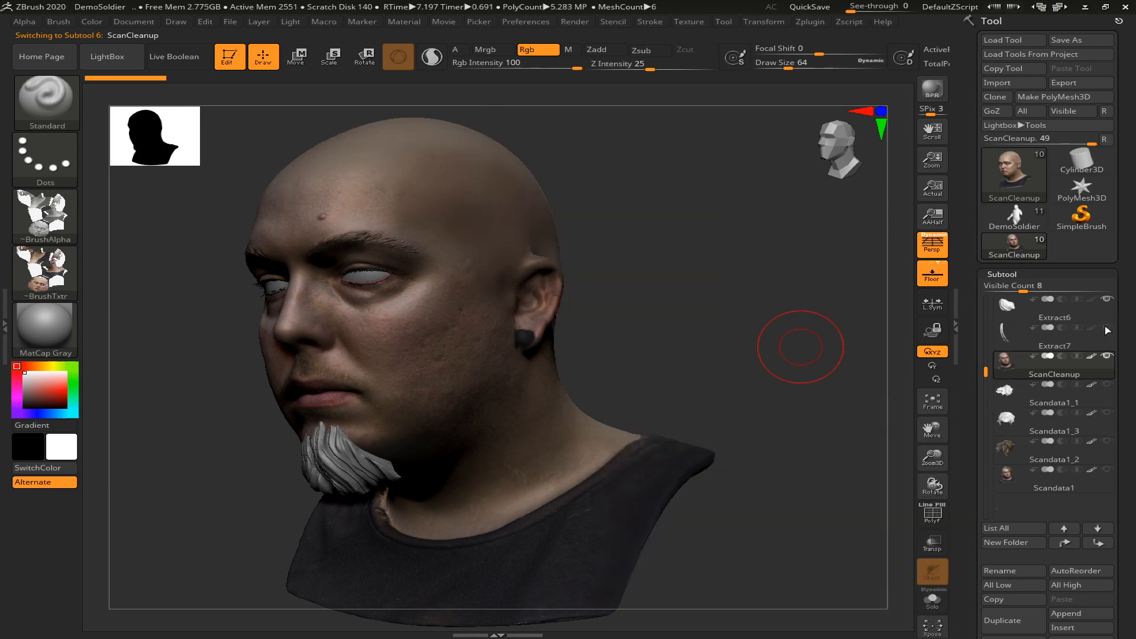
{"action": "left_click", "coordinate": [1107, 299]}
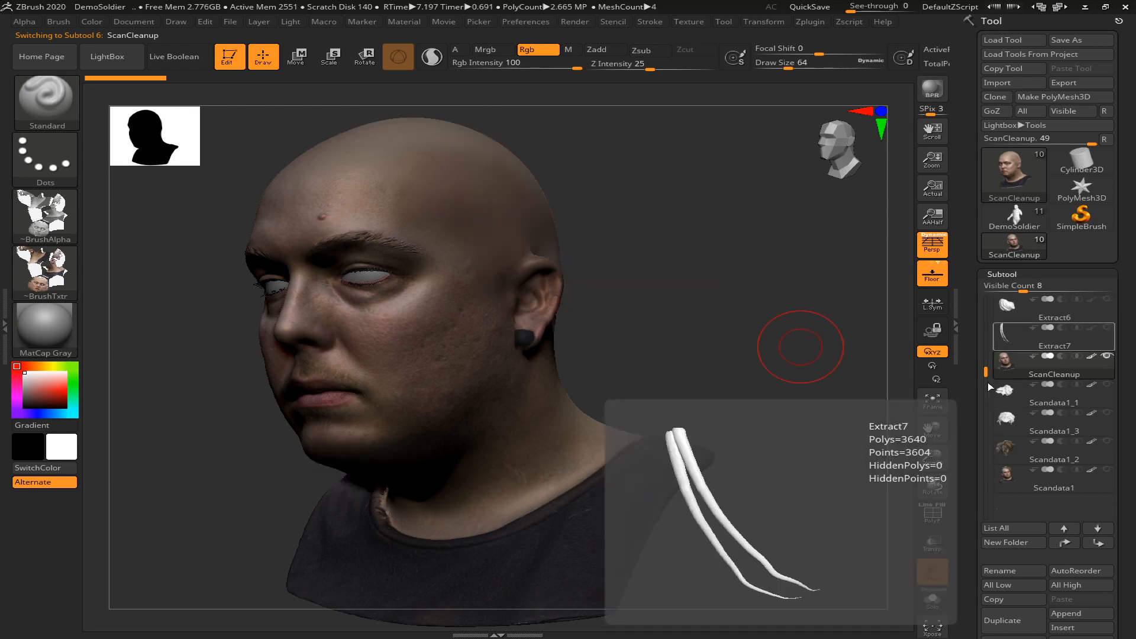
{"action": "left_click_drag", "start_coordinate": [984, 374], "coordinate": [977, 302]}
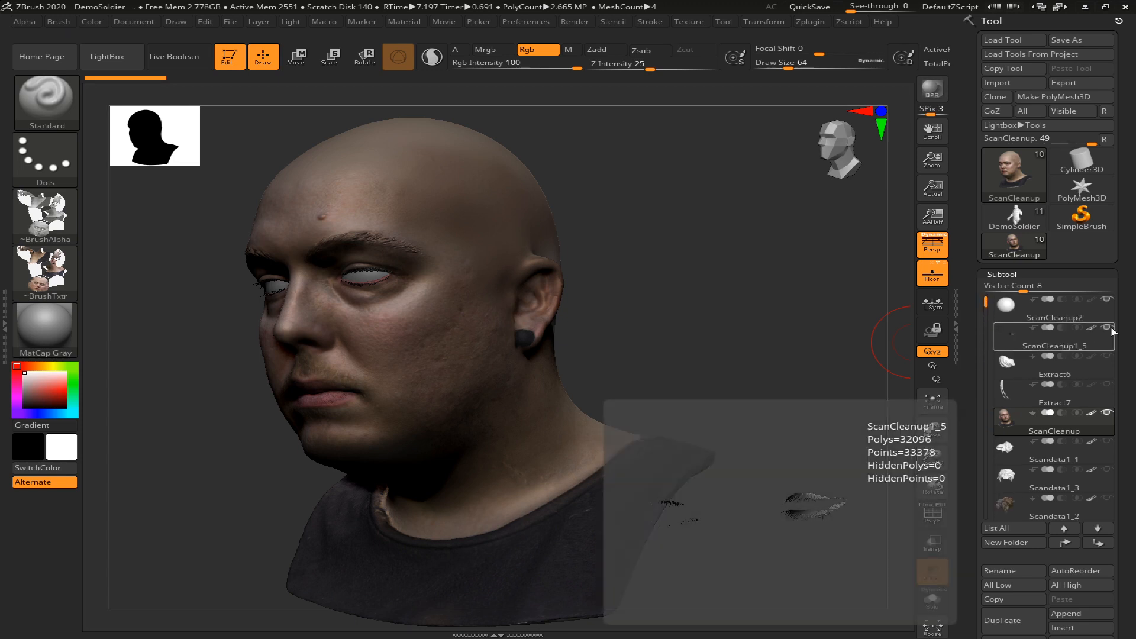
{"action": "left_click", "coordinate": [1110, 327]}
{"action": "mouse_move", "coordinate": [697, 369]}
{"action": "left_mouse_down"}
{"action": "mouse_move", "coordinate": [738, 363]}
{"action": "mouse_move", "coordinate": [712, 360]}
{"action": "mouse_move", "coordinate": [710, 331]}
{"action": "left_mouse_up"}
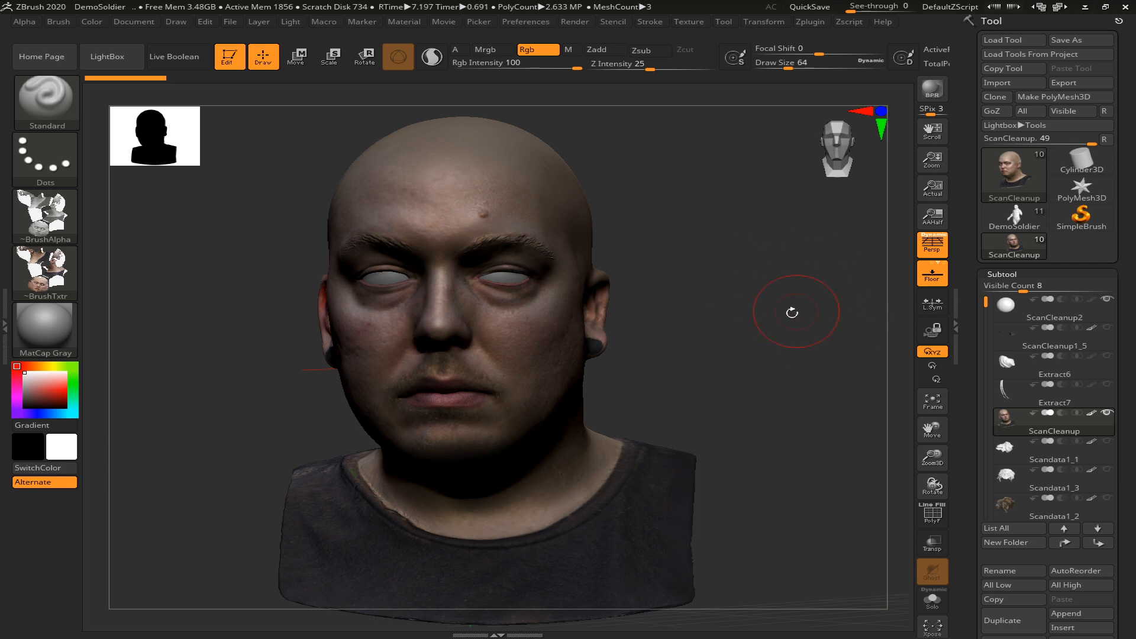
Switch to Chrome, view the ZBrushGuides Multi-Eye tool reference page and follow its link to the download resource
{"action": "key", "text": "alt+Tab"}
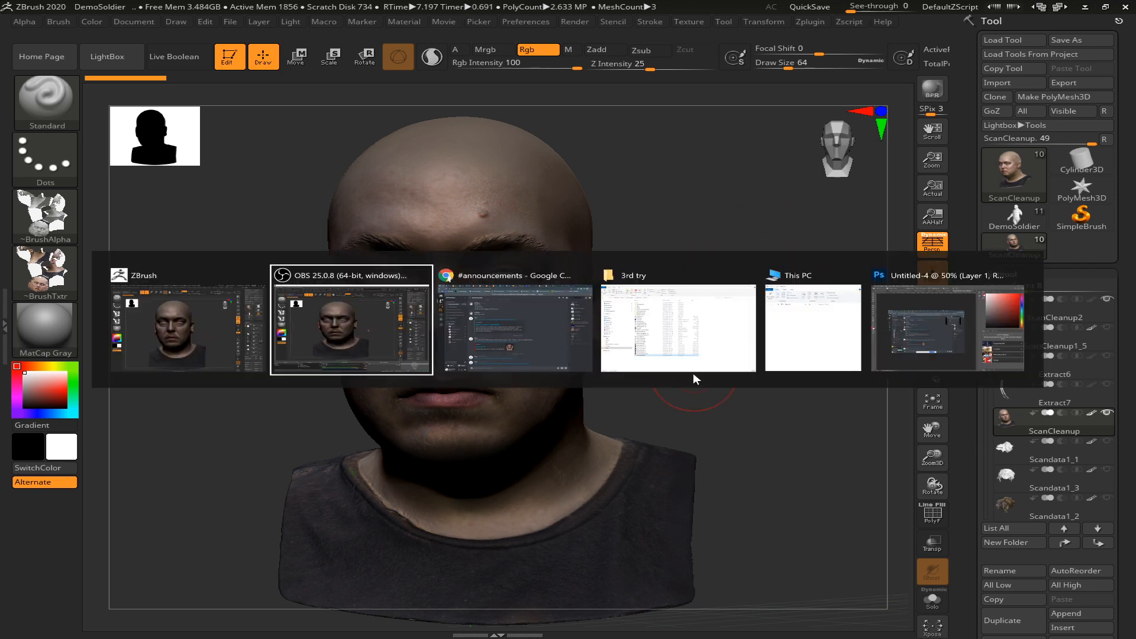
{"action": "key", "text": "alt+Tab"}
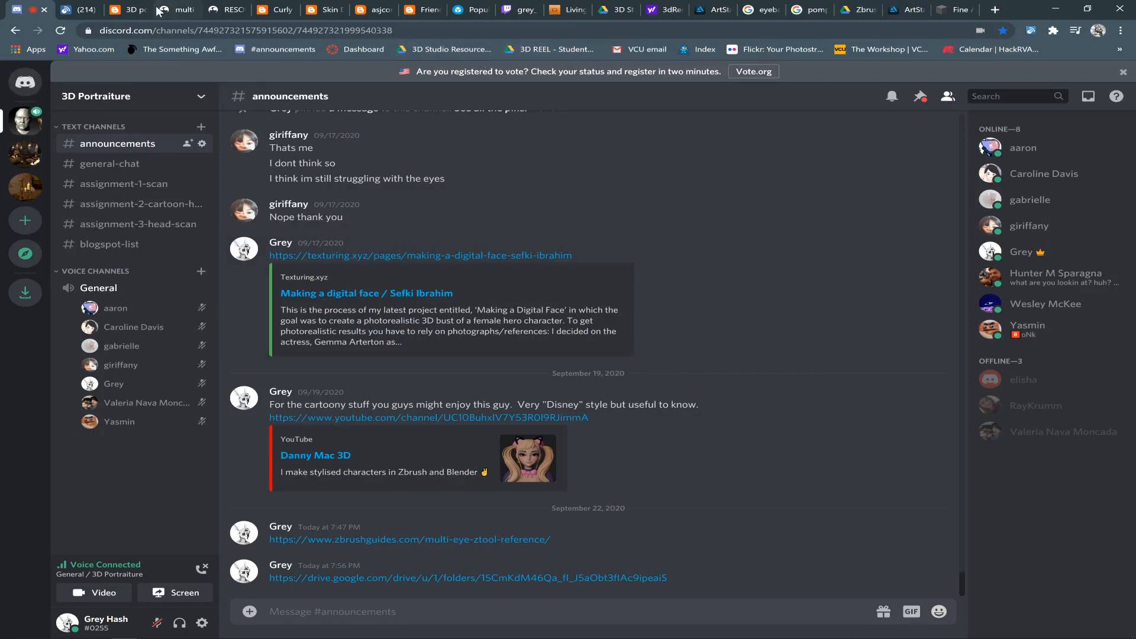
{"action": "left_click", "coordinate": [176, 12]}
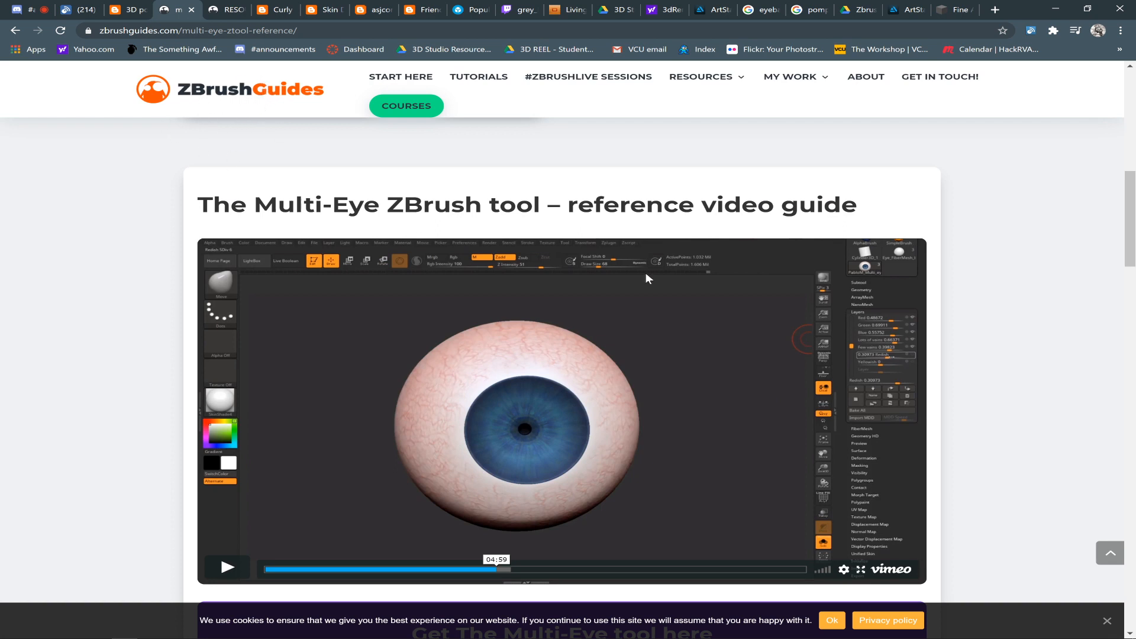
{"action": "left_click_drag", "start_coordinate": [1129, 200], "coordinate": [1106, 225]}
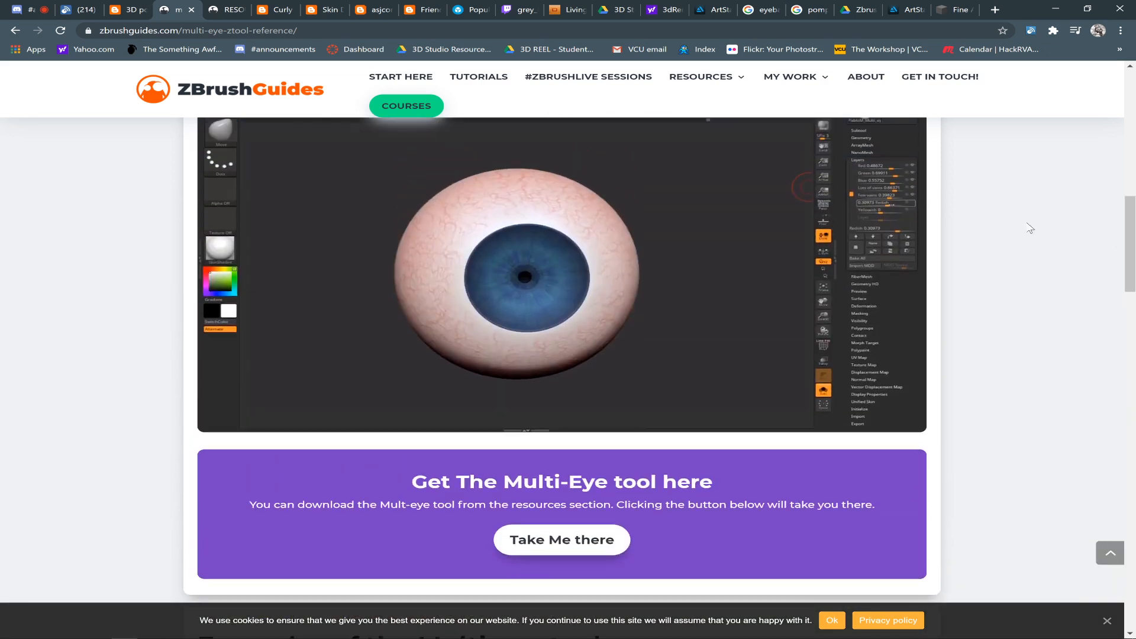
{"action": "left_click", "coordinate": [556, 540]}
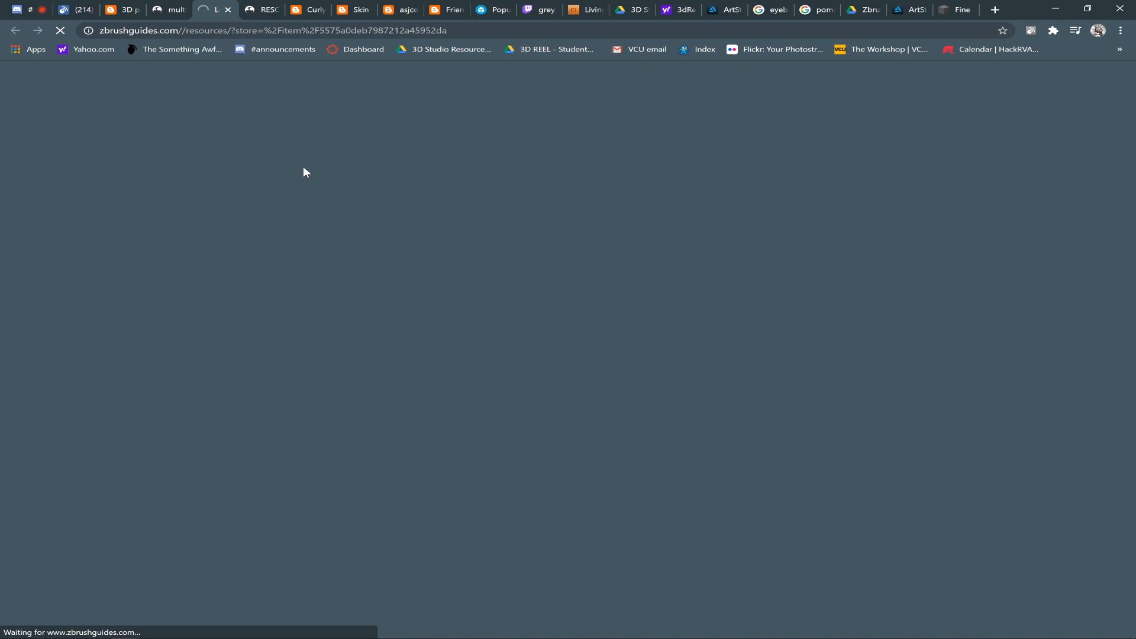
{"action": "left_click", "coordinate": [172, 8]}
{"action": "left_click", "coordinate": [226, 7]}
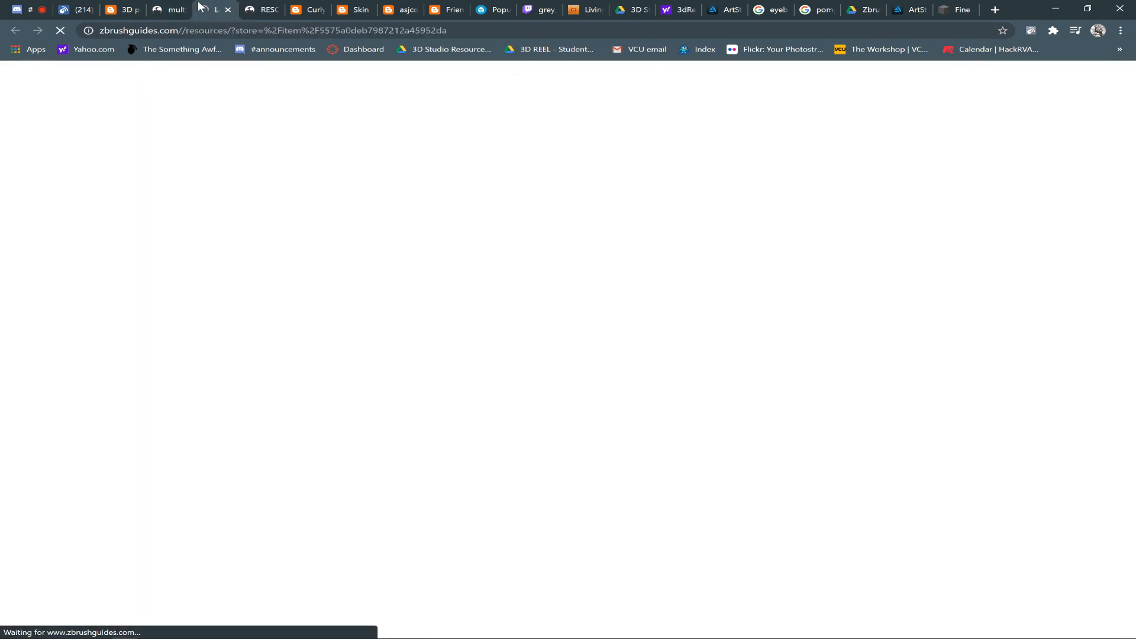
Return to ZBrush and switch the active tool to PolyMesh3D, Gear3D, PolyMesh3D again and finally Arrow3D
{"action": "key", "text": "alt+Tab"}
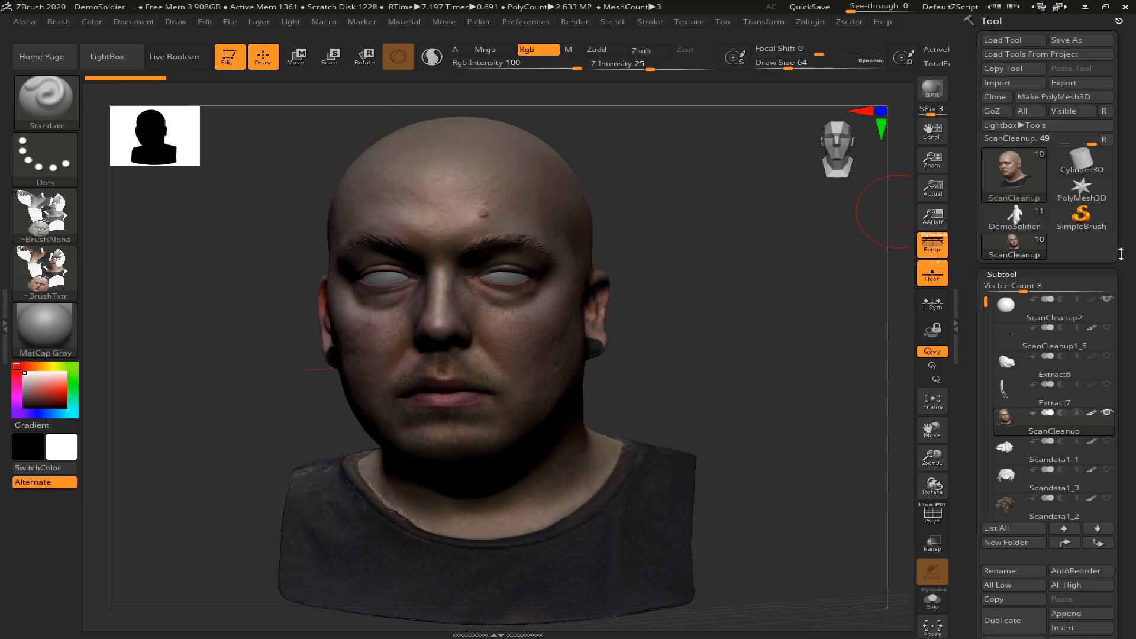
{"action": "left_click", "coordinate": [1081, 190]}
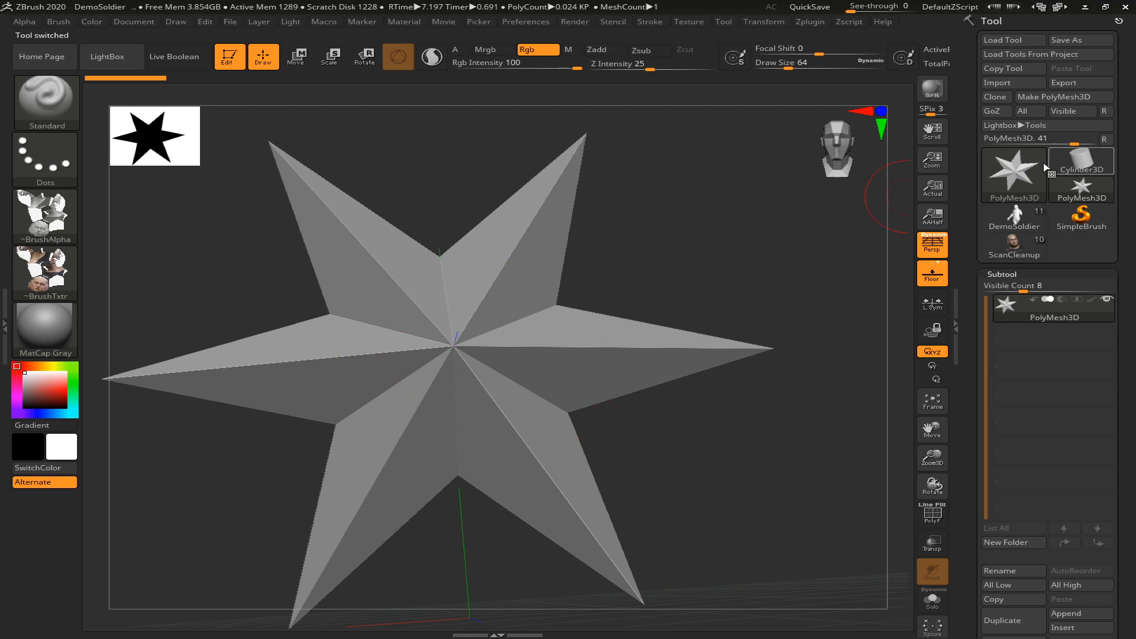
{"action": "left_click", "coordinate": [1014, 166]}
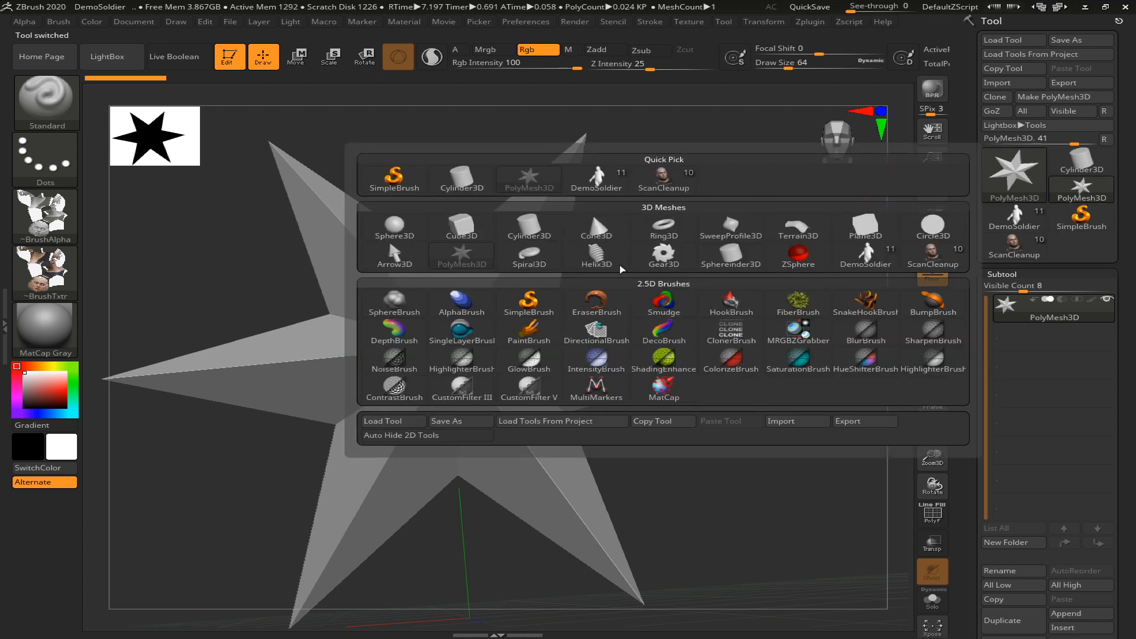
{"action": "left_click", "coordinate": [655, 264]}
{"action": "left_click", "coordinate": [1014, 171]}
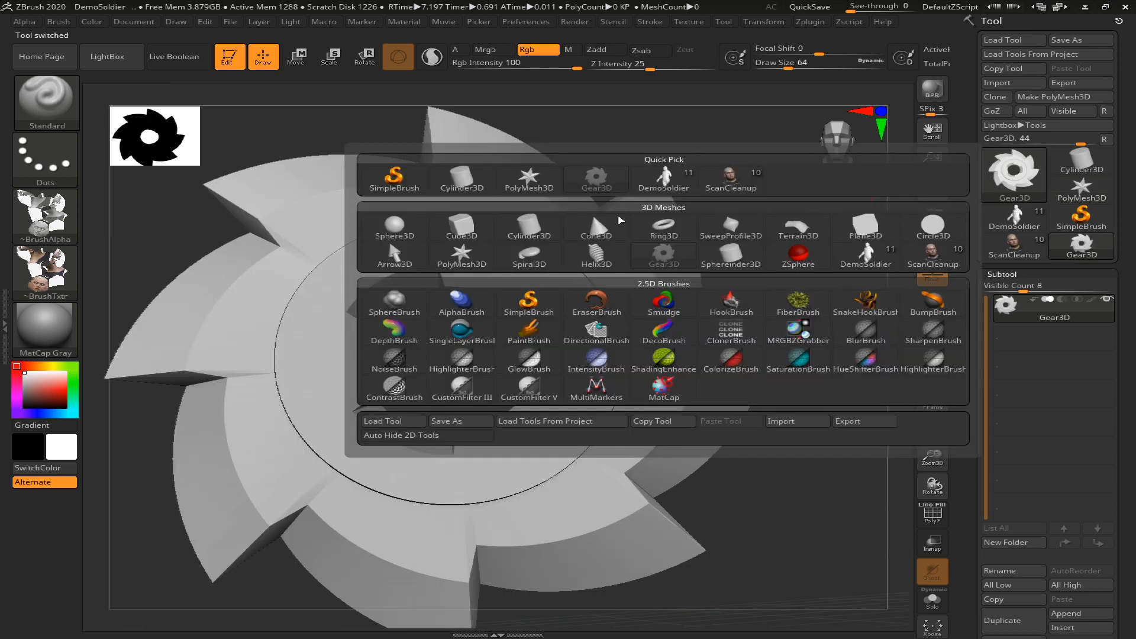
{"action": "left_click", "coordinate": [473, 264]}
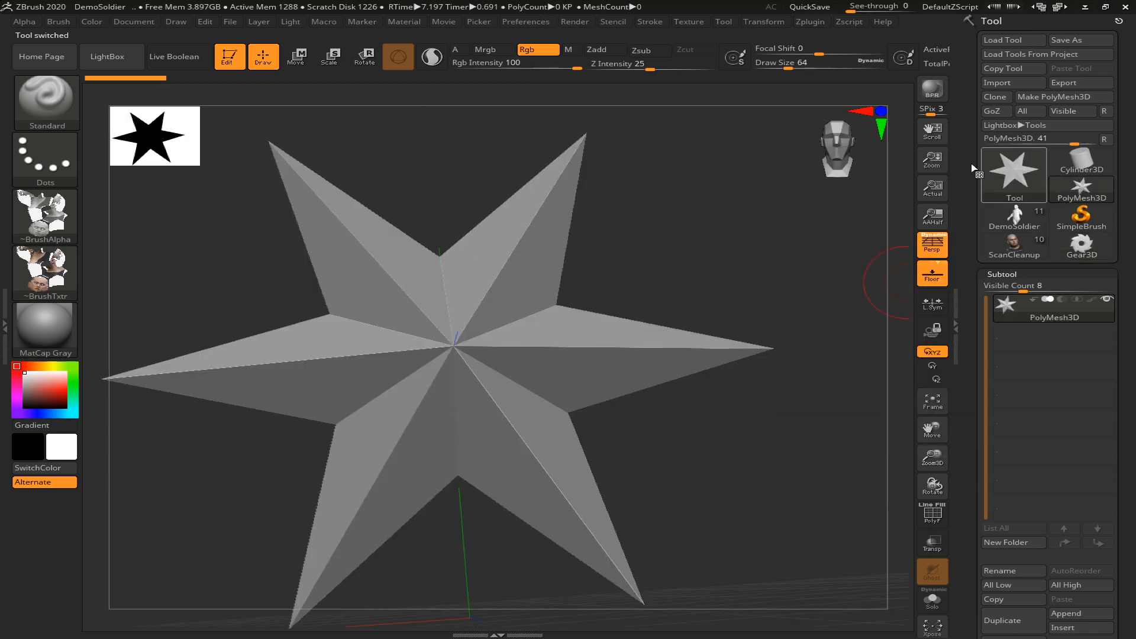
{"action": "left_click", "coordinate": [1014, 171]}
{"action": "left_click", "coordinate": [394, 255]}
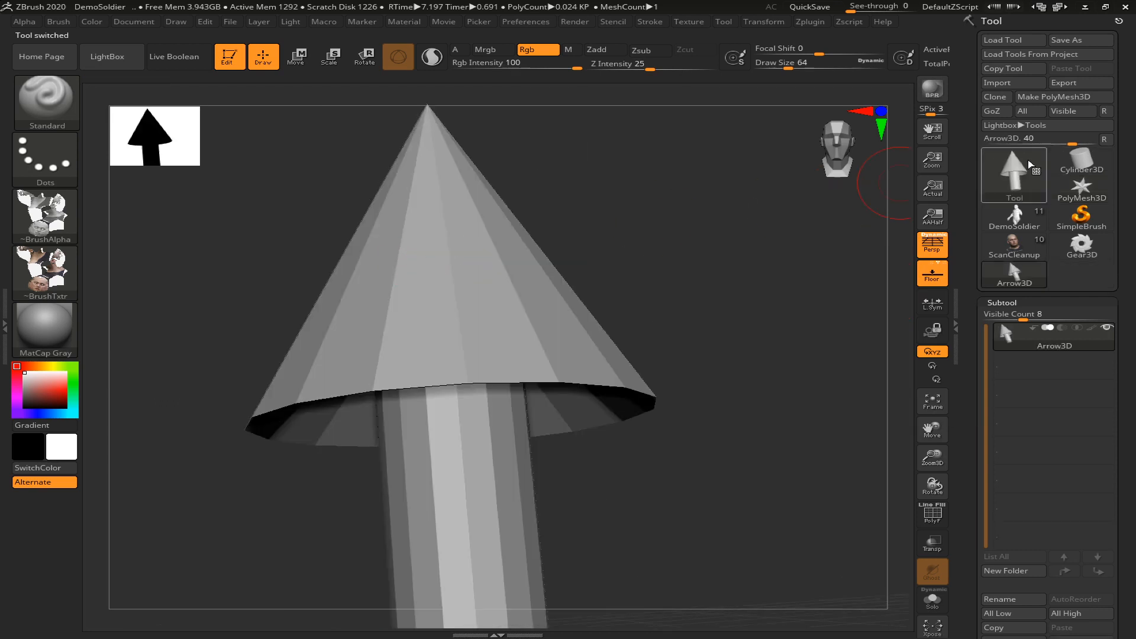
{"action": "left_click", "coordinate": [1029, 165]}
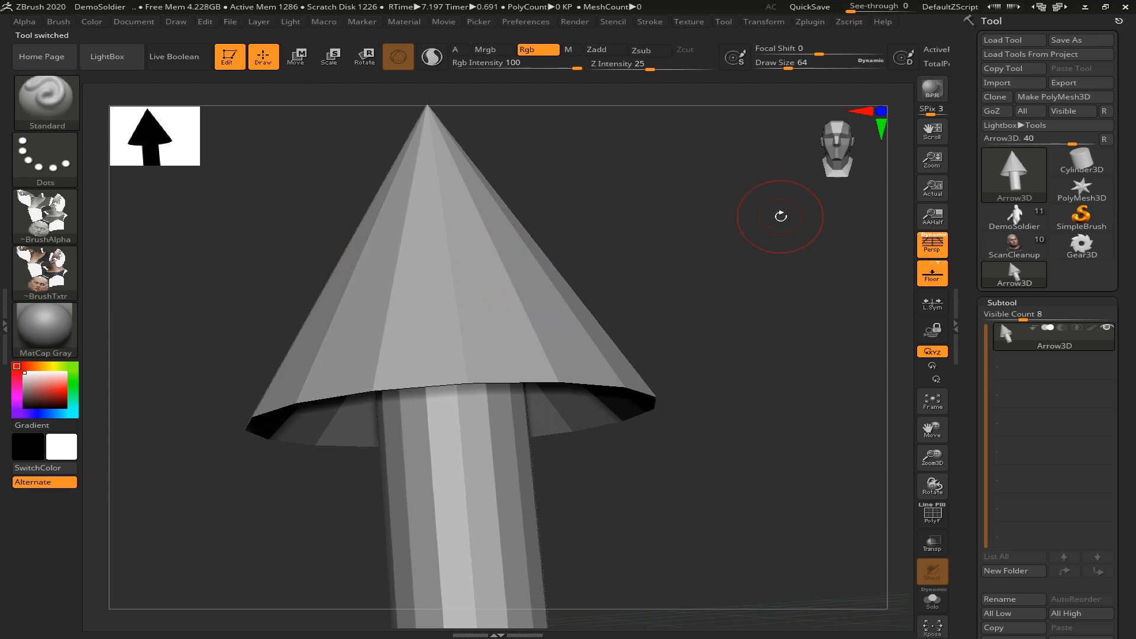
Load the eye tool from the Multi-Eye_ZTool folder and frame the eyeball in the view
{"action": "left_click", "coordinate": [1003, 40]}
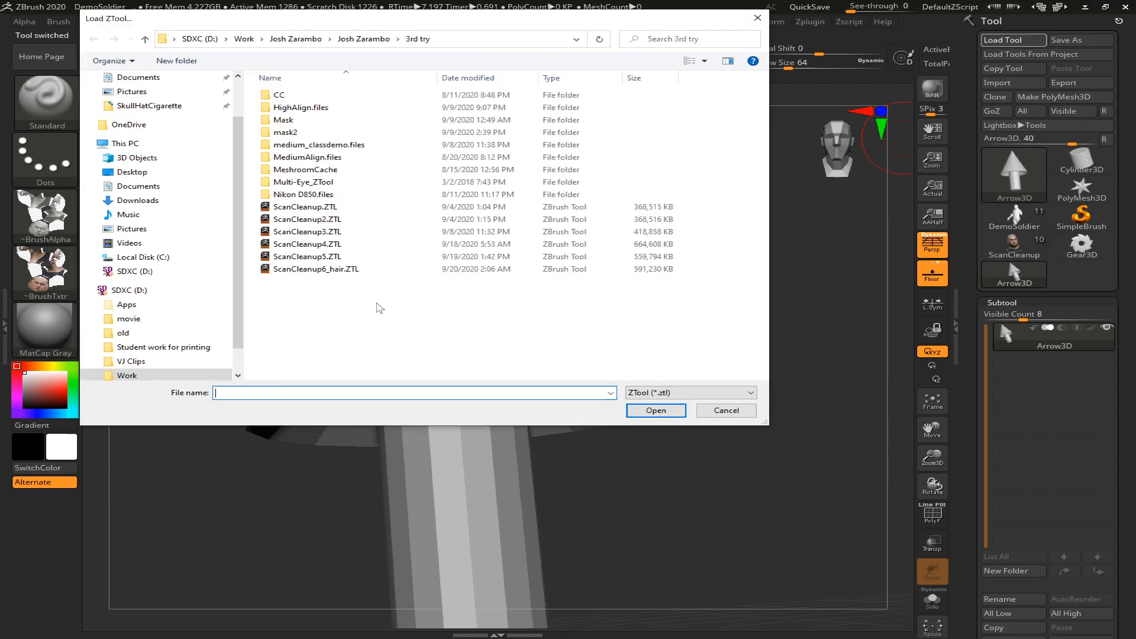
{"action": "left_click", "coordinate": [329, 271]}
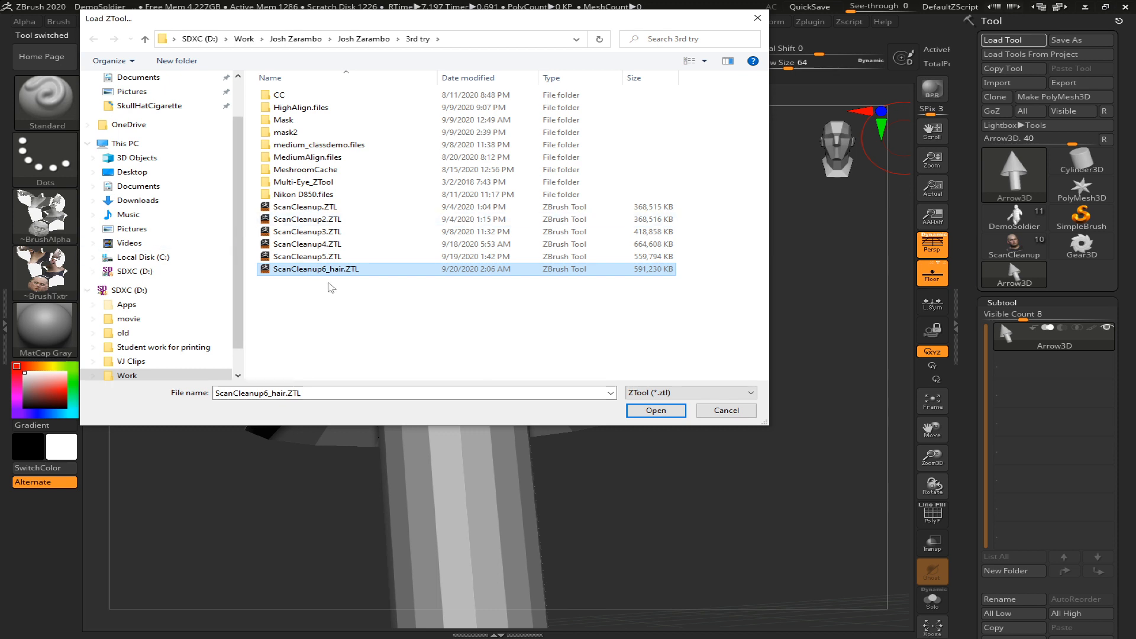
{"action": "double_click", "coordinate": [311, 183]}
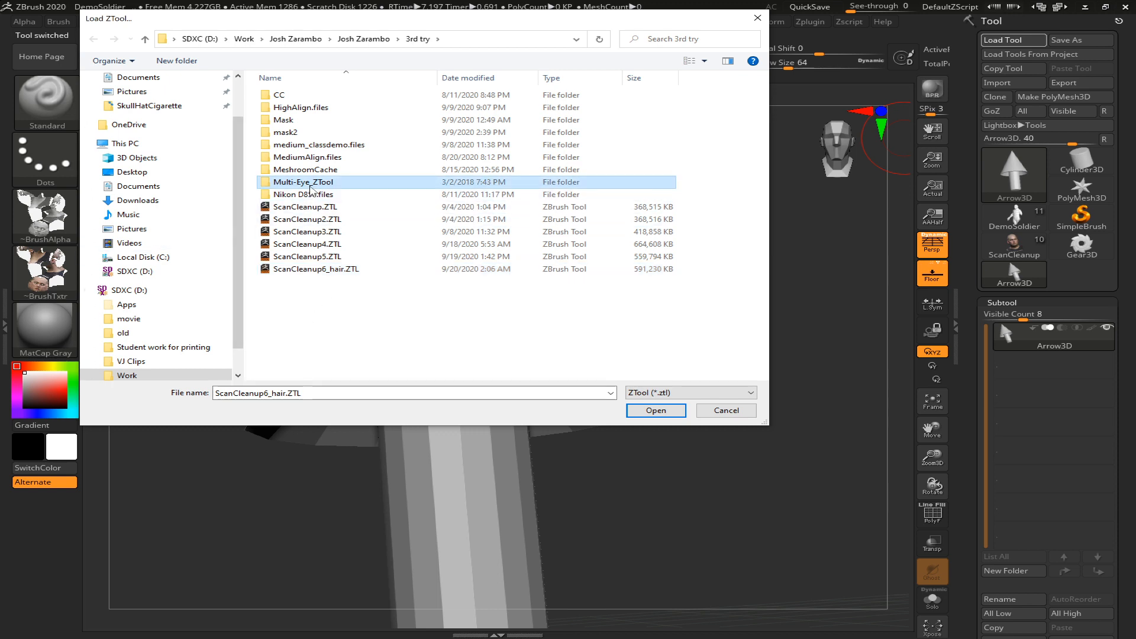
{"action": "double_click", "coordinate": [320, 95]}
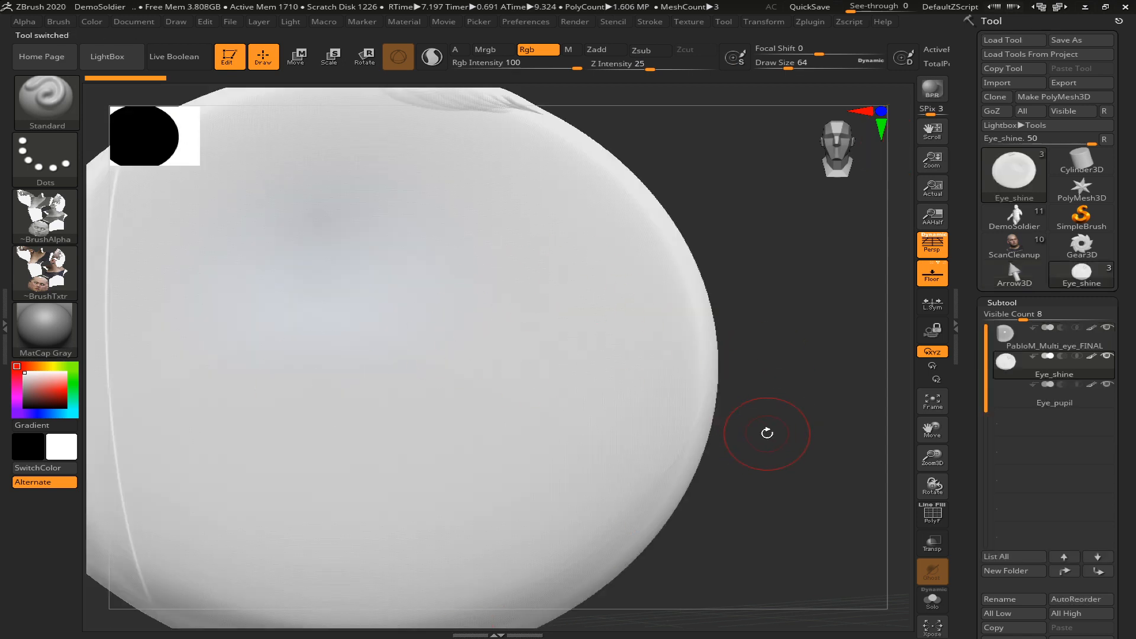
{"action": "key", "text": "f"}
{"action": "key", "text": "f"}
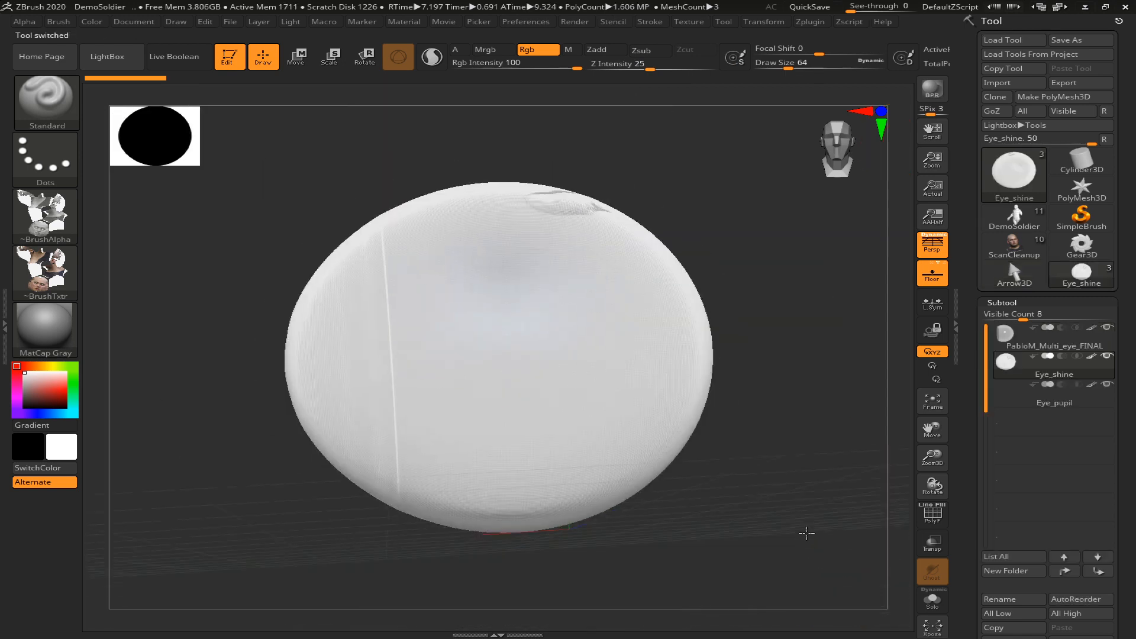
{"action": "mouse_move", "coordinate": [811, 452]}
{"action": "left_mouse_down"}
{"action": "mouse_move", "coordinate": [875, 451]}
{"action": "mouse_move", "coordinate": [841, 418]}
{"action": "mouse_move", "coordinate": [749, 444]}
{"action": "left_mouse_up"}
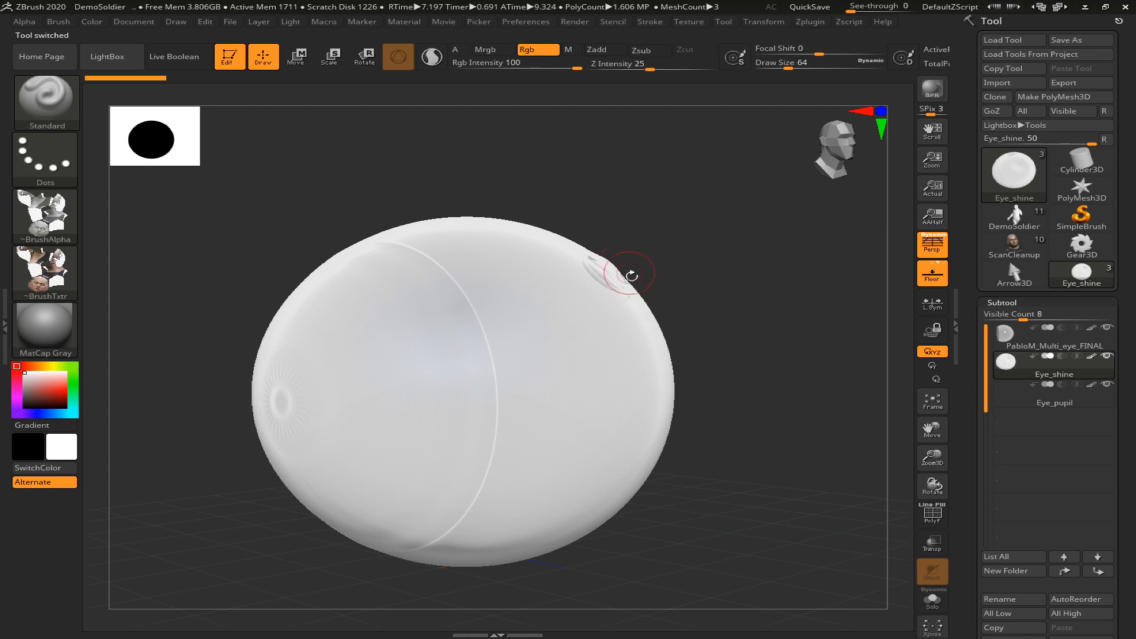
{"action": "key", "text": "f"}
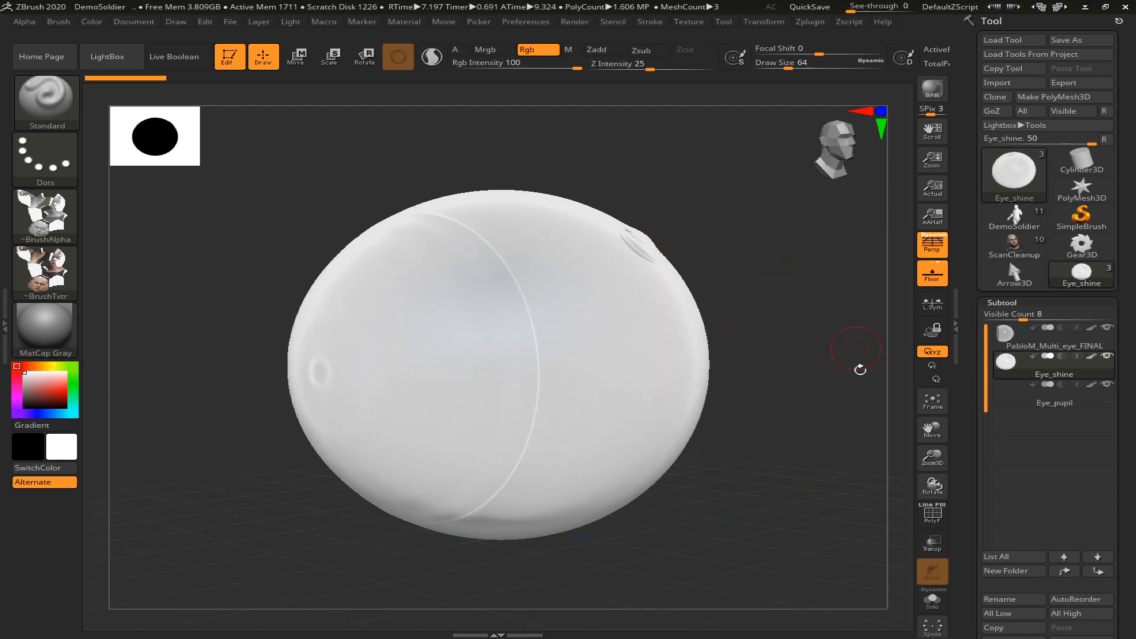
Switch away from the eye tool and import the cat mesh from the Desktop into the PolyMesh3D star
{"action": "left_click", "coordinate": [1014, 275]}
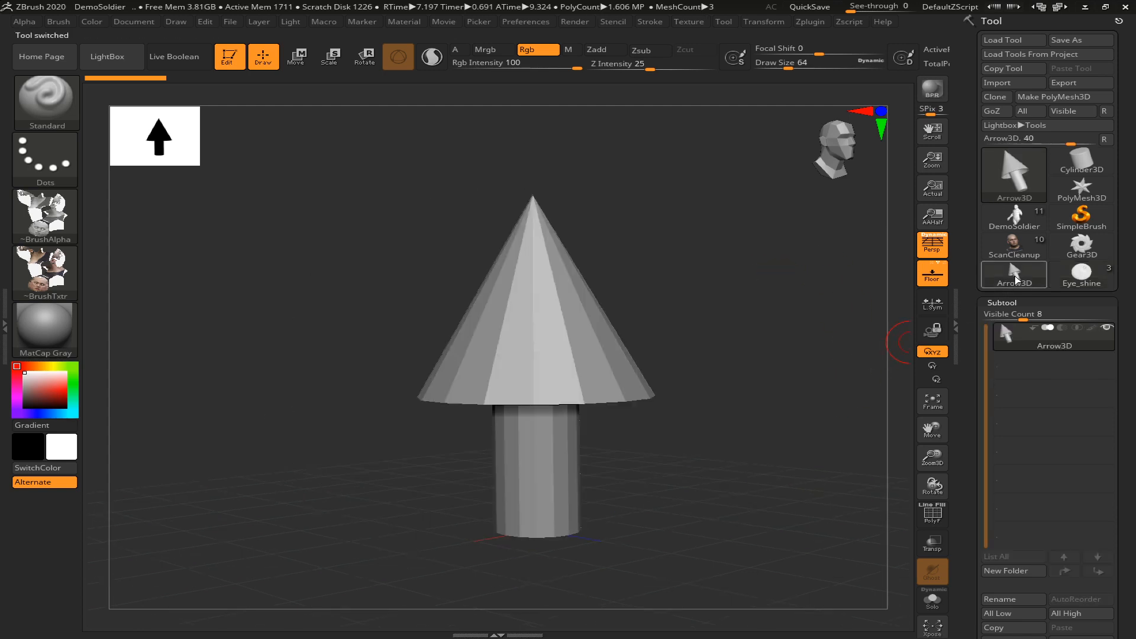
{"action": "left_click", "coordinate": [999, 83]}
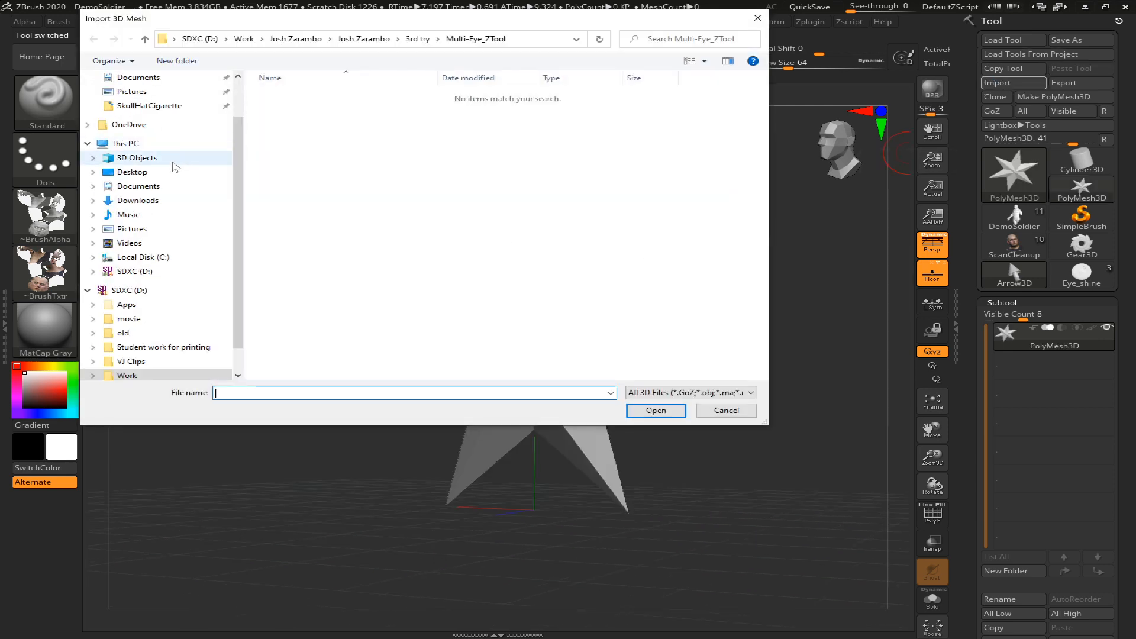
{"action": "left_click", "coordinate": [163, 178]}
{"action": "double_click", "coordinate": [283, 94]}
{"action": "left_click_drag", "start_coordinate": [631, 290], "coordinate": [695, 328]}
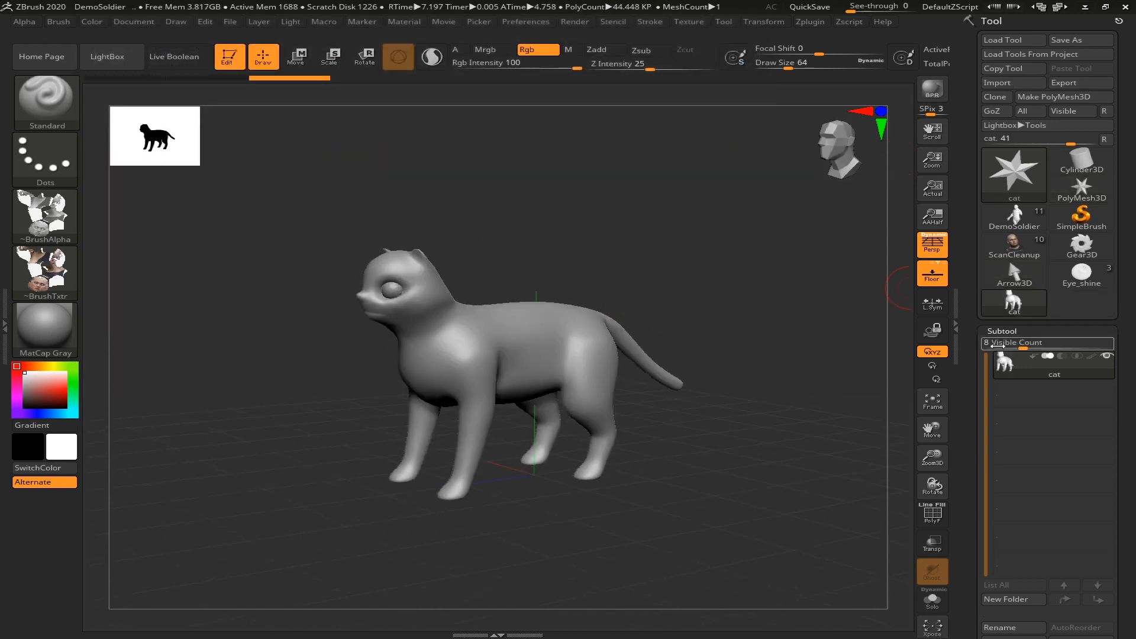
{"action": "mouse_move", "coordinate": [1008, 314]}
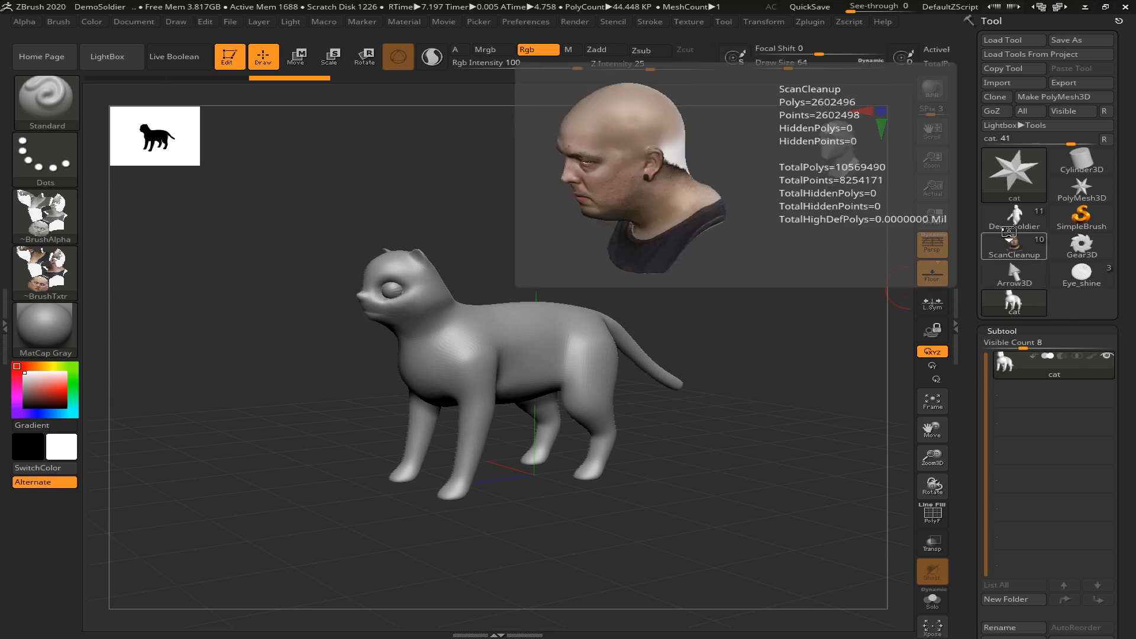
{"action": "left_click", "coordinate": [1014, 175]}
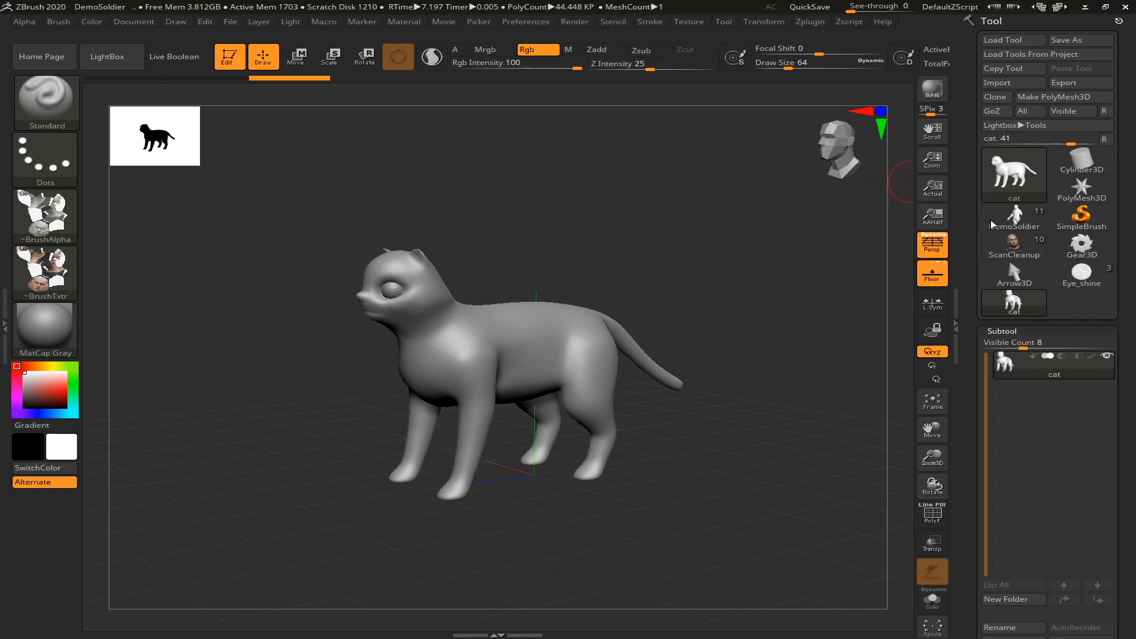
Switch back to the Eye_shine tool and examine the outer eye shell from several angles
{"action": "left_click", "coordinate": [1008, 177]}
{"action": "left_click_drag", "start_coordinate": [250, 305], "coordinate": [312, 325]}
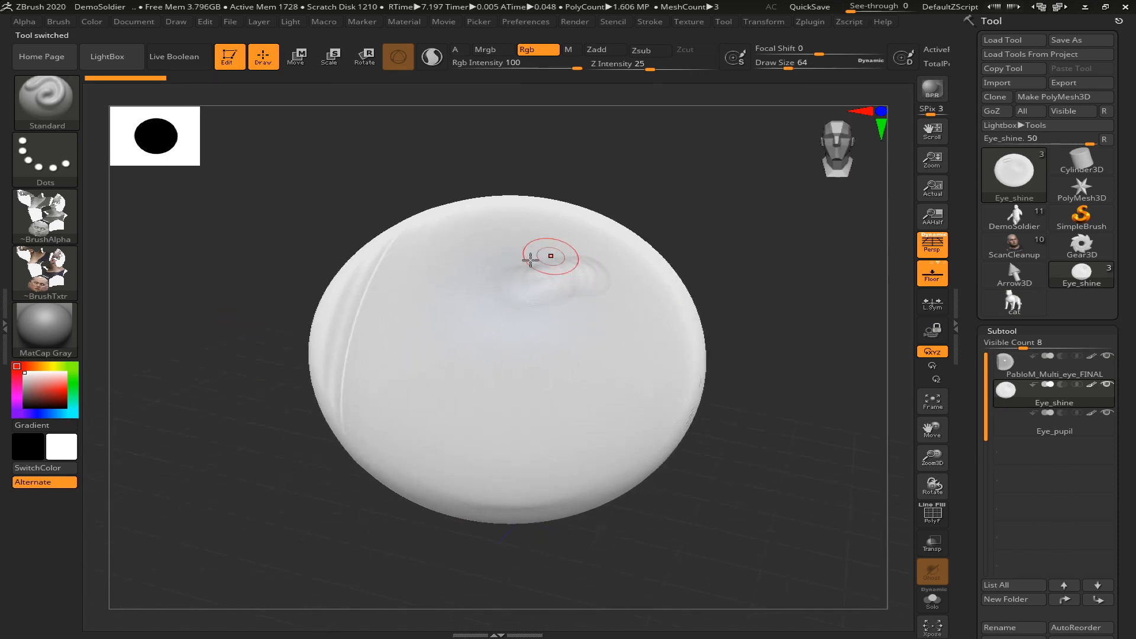
{"action": "left_click_drag", "start_coordinate": [738, 233], "coordinate": [743, 218]}
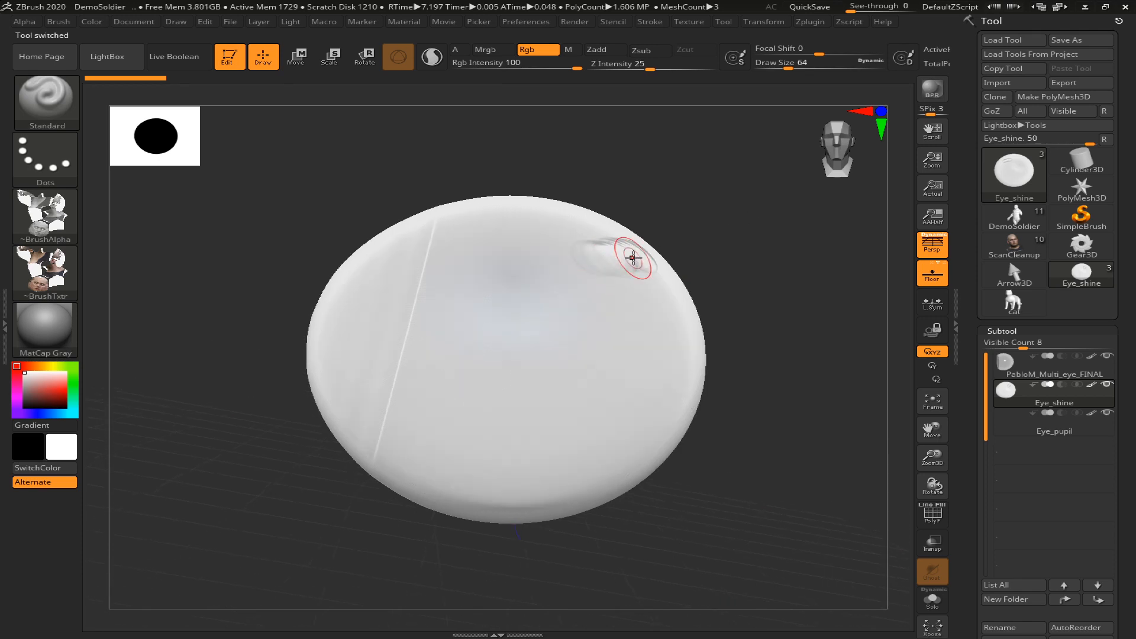
{"action": "left_click_drag", "start_coordinate": [771, 226], "coordinate": [707, 232]}
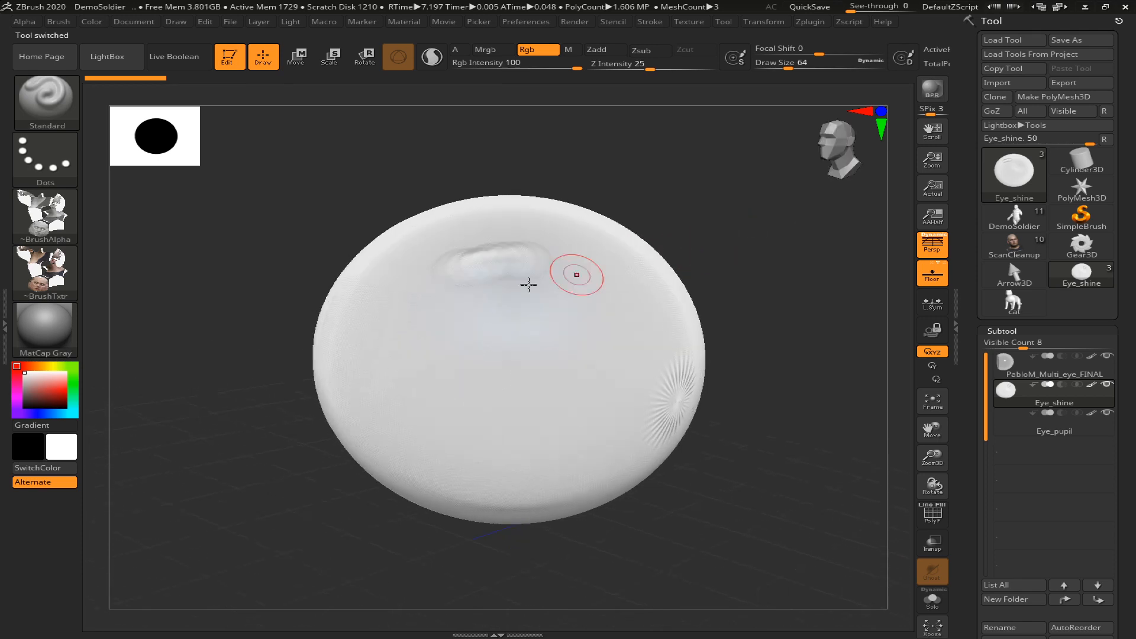
{"action": "mouse_move", "coordinate": [517, 243]}
{"action": "left_mouse_down", "text": "shift"}
{"action": "mouse_move", "coordinate": [484, 277]}
{"action": "mouse_move", "coordinate": [516, 260]}
{"action": "left_mouse_up", "text": "shift"}
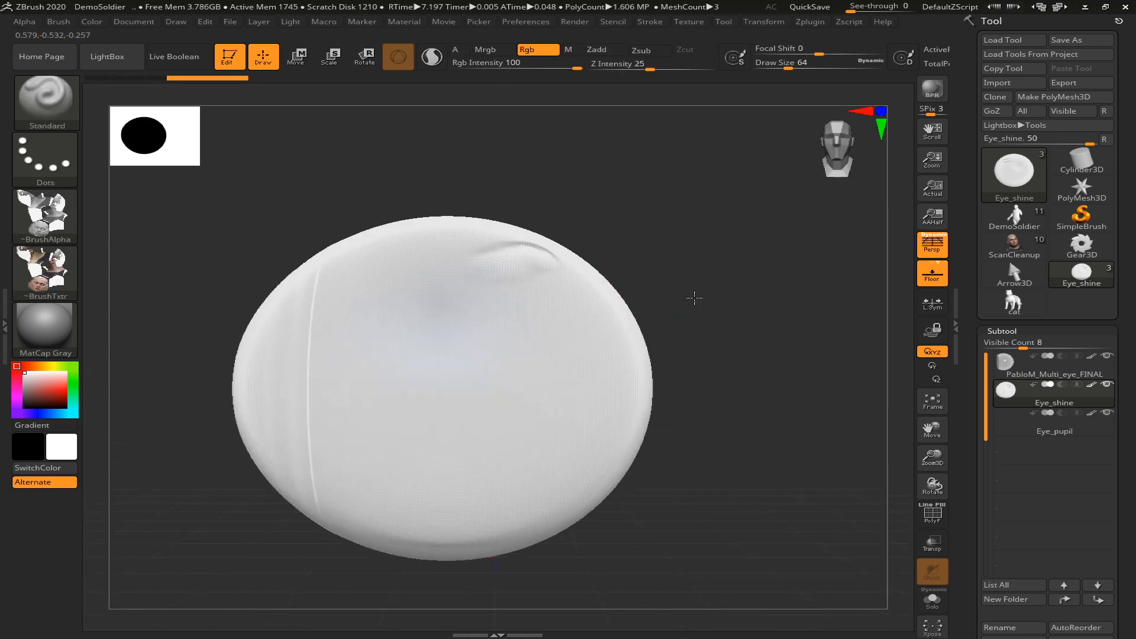
{"action": "left_click_drag", "start_coordinate": [733, 305], "coordinate": [855, 303], "text": "alt"}
{"action": "left_click_drag", "start_coordinate": [240, 384], "coordinate": [299, 375]}
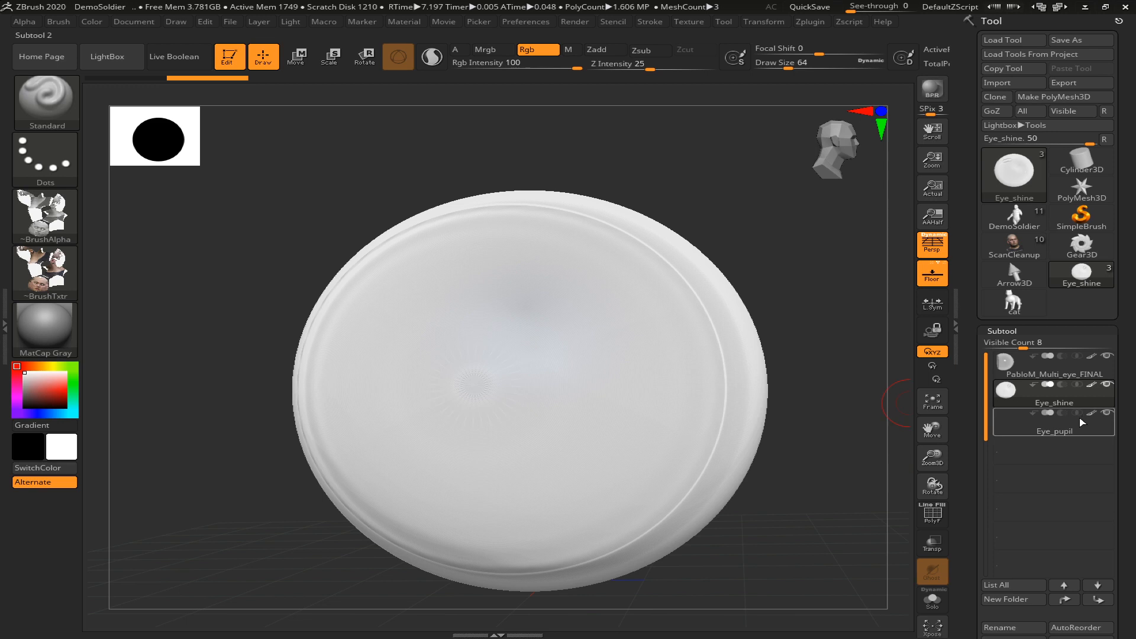
Rename the Eye_shine subtool as Cornea
{"action": "mouse_move", "coordinate": [1046, 404]}
{"action": "scroll", "coordinate": [1035, 396], "scroll_direction": "down", "scroll_amount": 5}
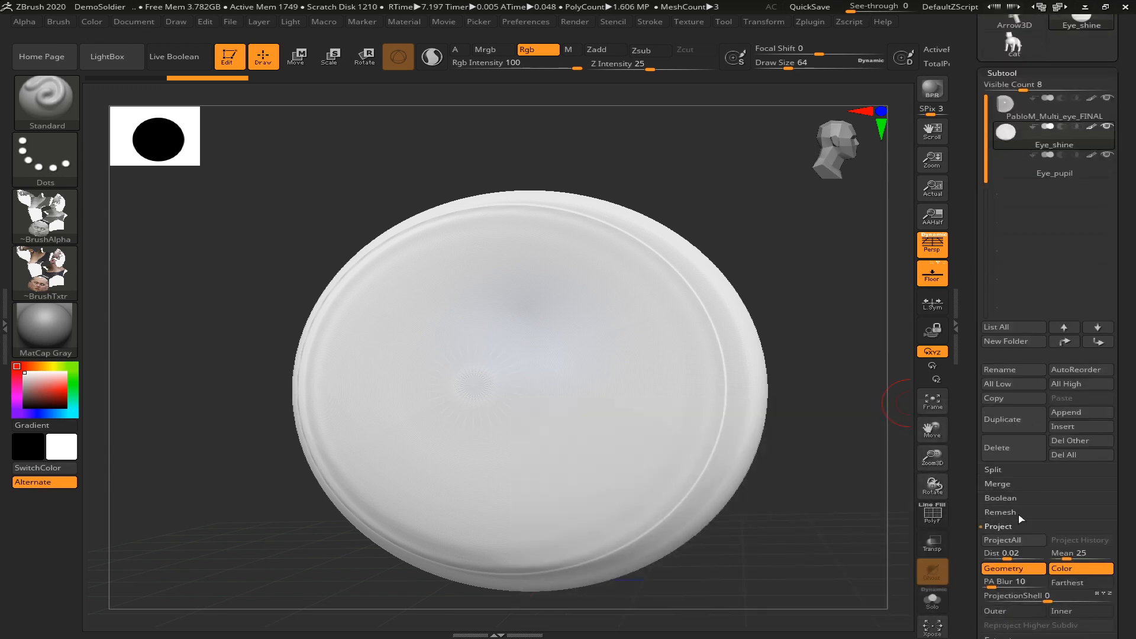
{"action": "left_click", "coordinate": [1023, 373]}
{"action": "type", "text": "Cornea"}
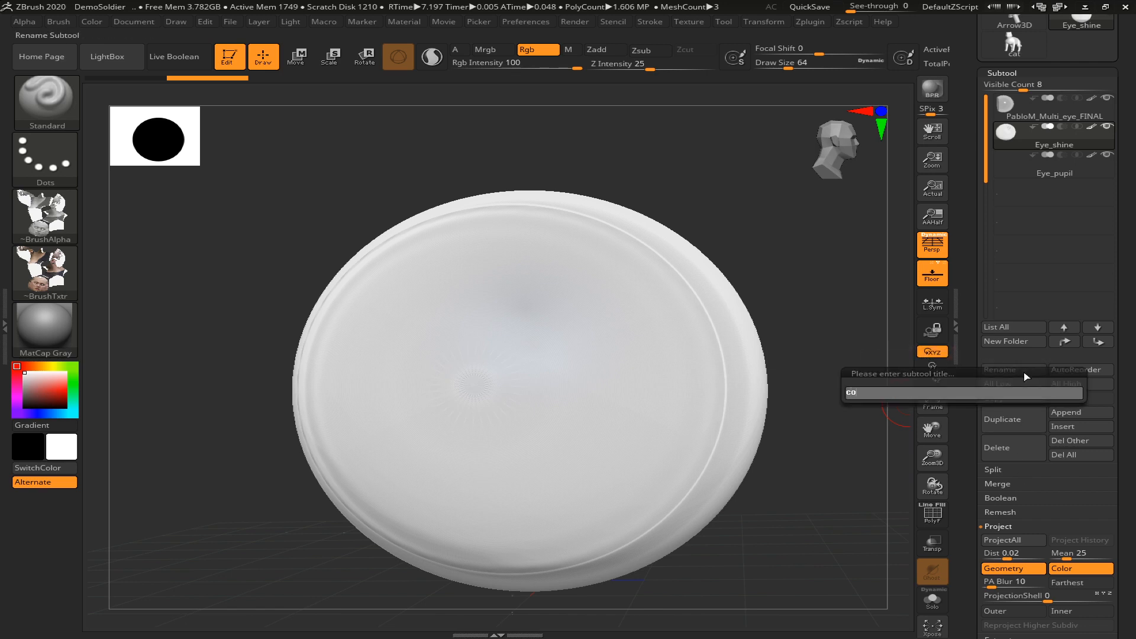
{"action": "key", "text": "Return"}
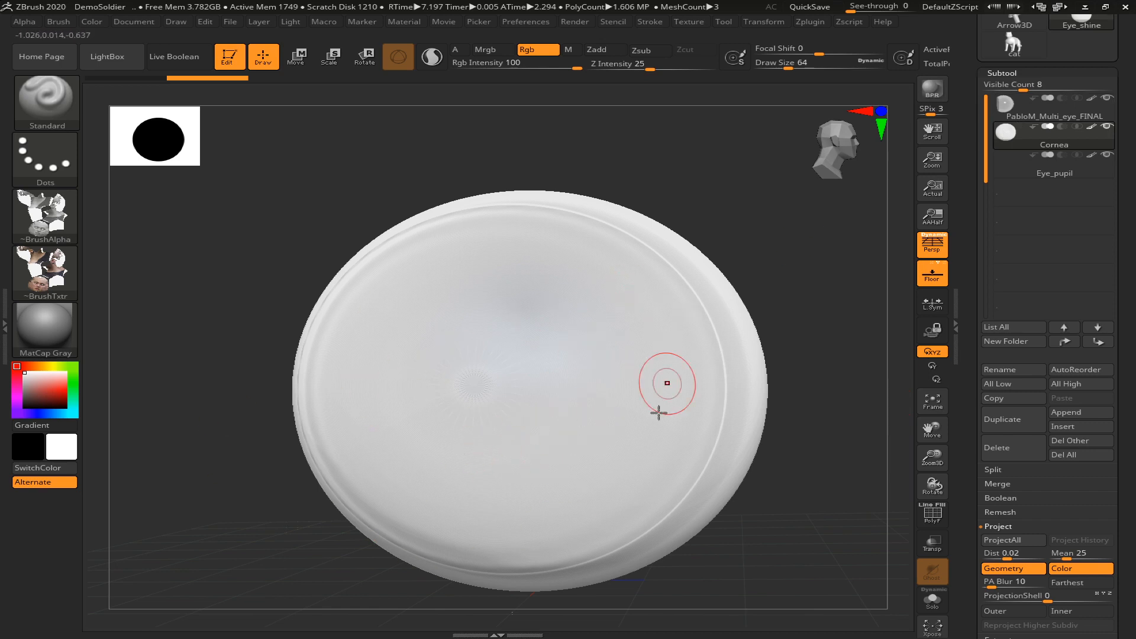
Select the PabloM_Multi_eye_FINAL subtool and hide the Cornea subtool to expose the inner eye
{"action": "left_click", "coordinate": [1029, 107]}
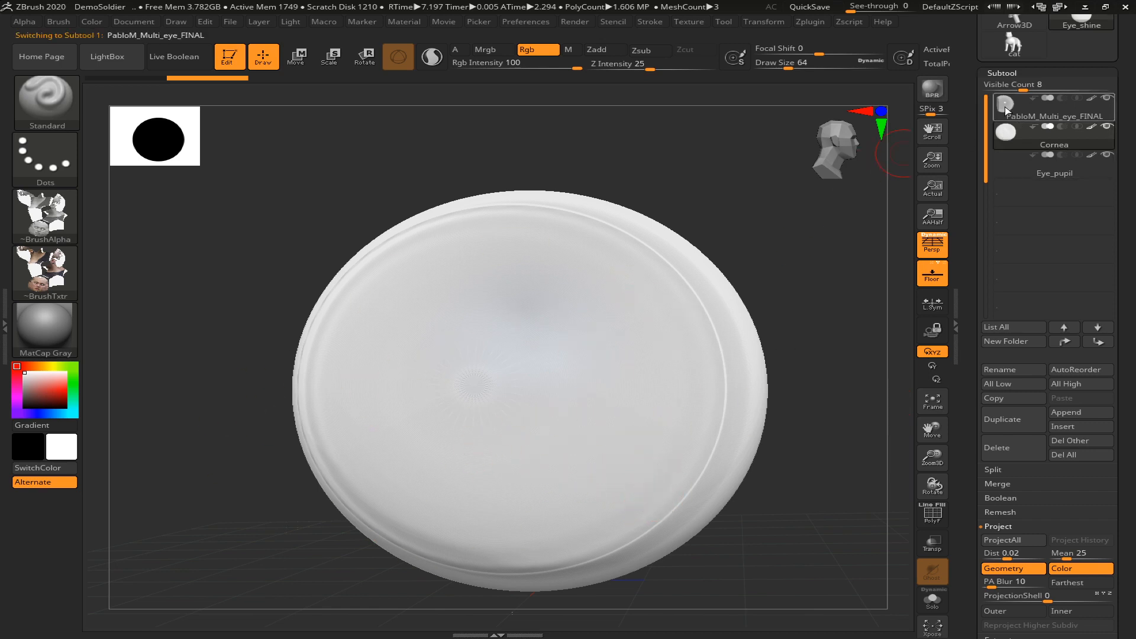
{"action": "left_click", "coordinate": [1107, 126]}
{"action": "mouse_move", "coordinate": [748, 213]}
{"action": "left_mouse_down"}
{"action": "mouse_move", "coordinate": [736, 208]}
{"action": "mouse_move", "coordinate": [739, 217]}
{"action": "left_mouse_up"}
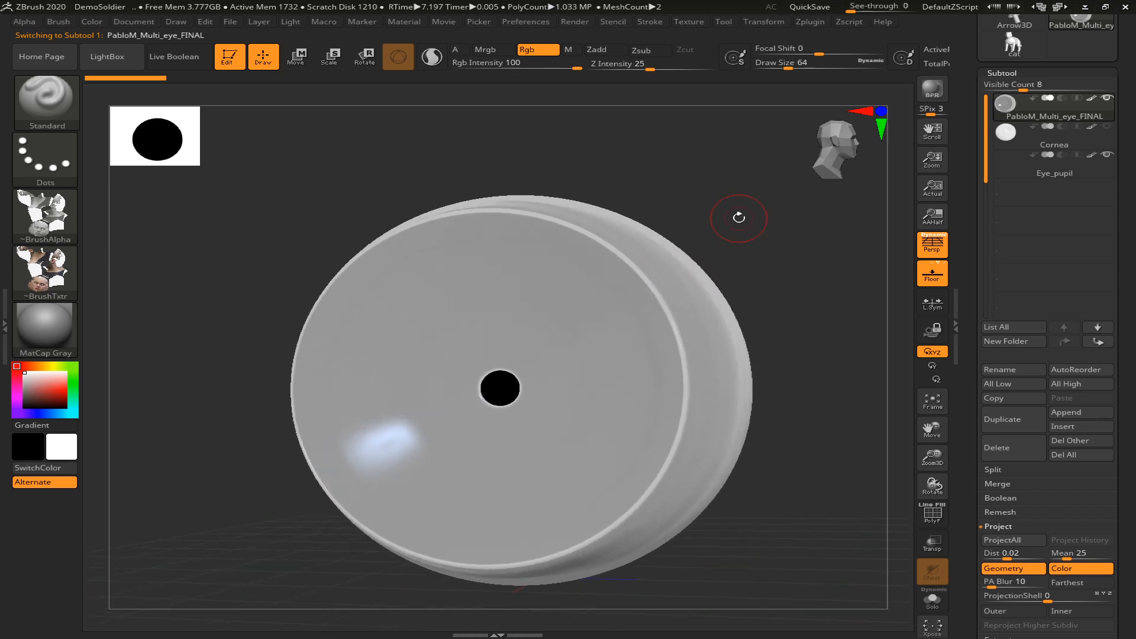
{"action": "left_click_drag", "start_coordinate": [813, 430], "coordinate": [911, 331]}
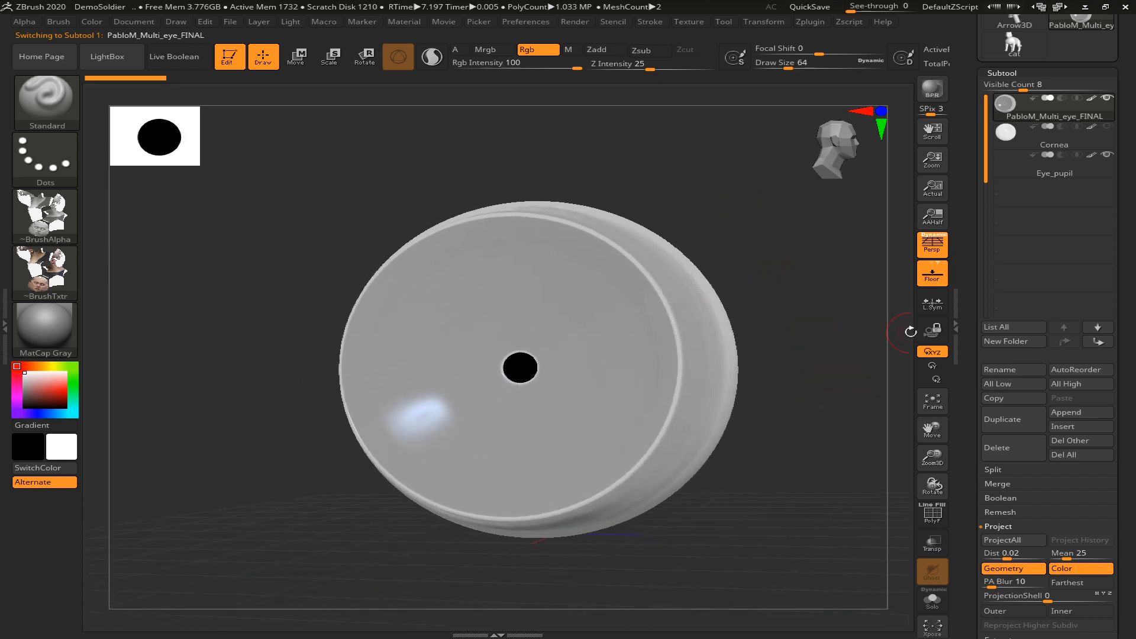
Try pulling the Eye_pupil subtool out in front of the eyeball with Move, and undo the move
{"action": "left_click", "coordinate": [1017, 168]}
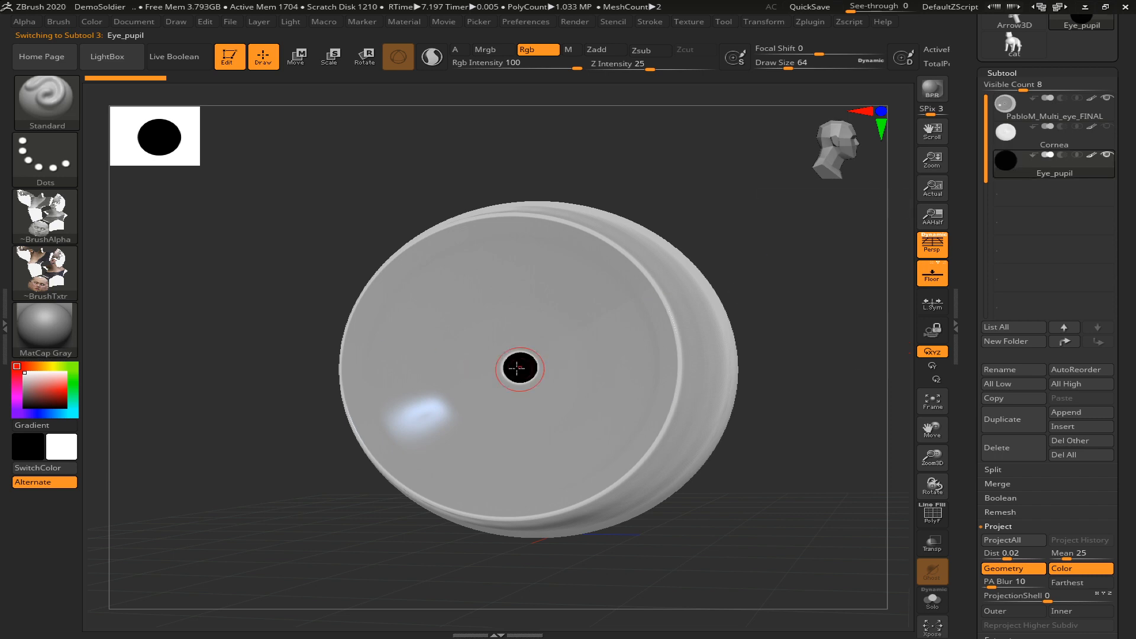
{"action": "left_click_drag", "start_coordinate": [816, 327], "coordinate": [791, 329]}
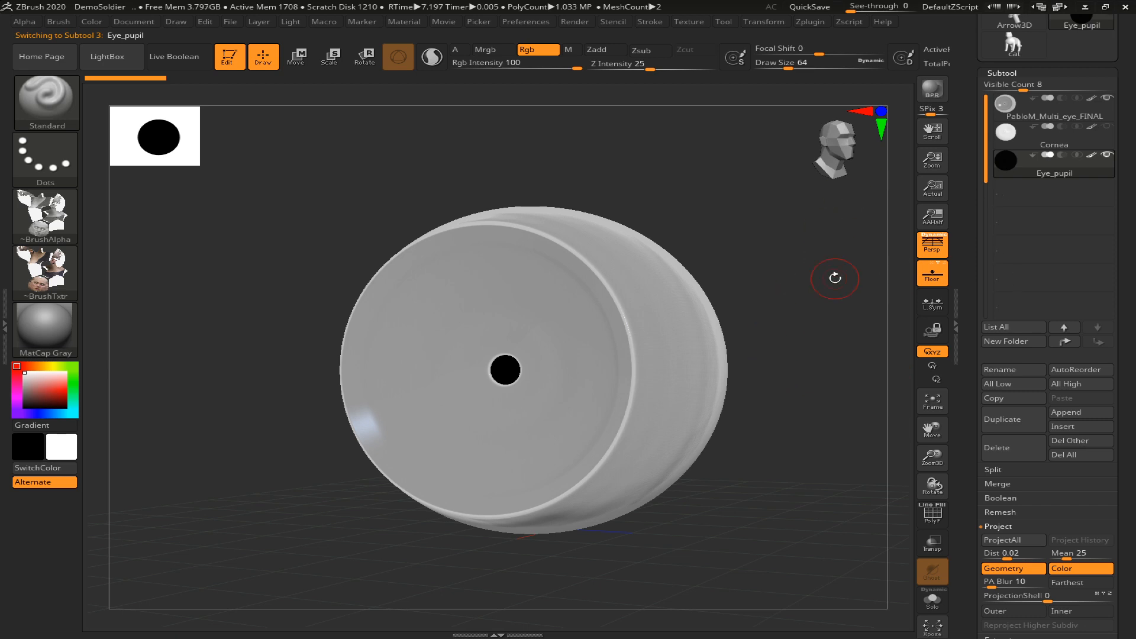
{"action": "key", "text": "w"}
{"action": "left_click_drag", "start_coordinate": [817, 359], "coordinate": [773, 336]}
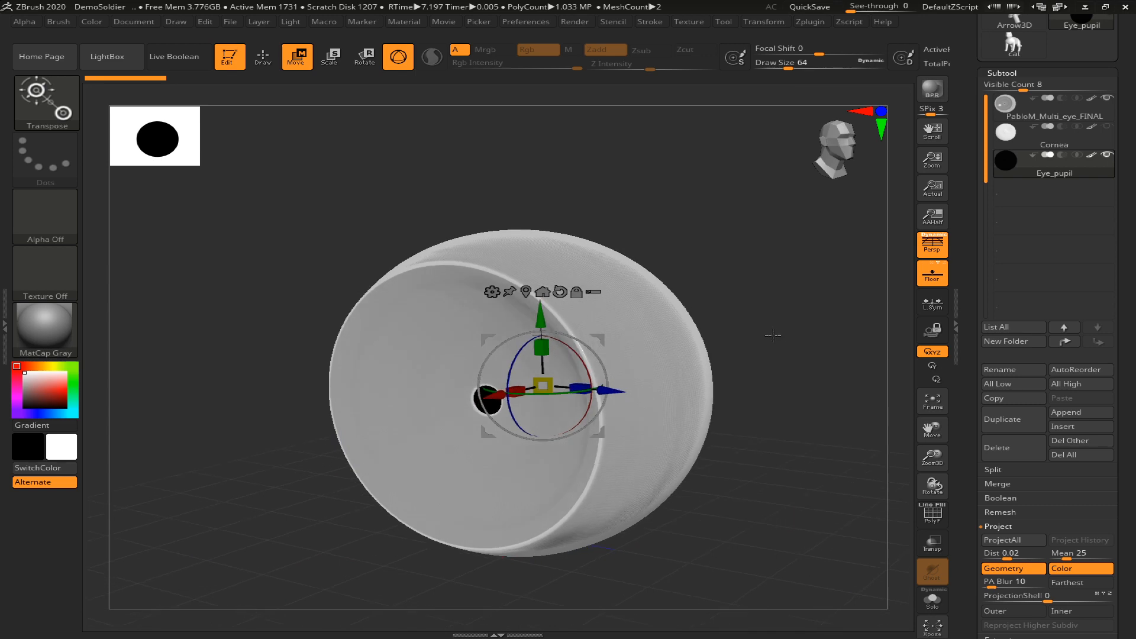
{"action": "left_click_drag", "start_coordinate": [485, 395], "coordinate": [455, 475]}
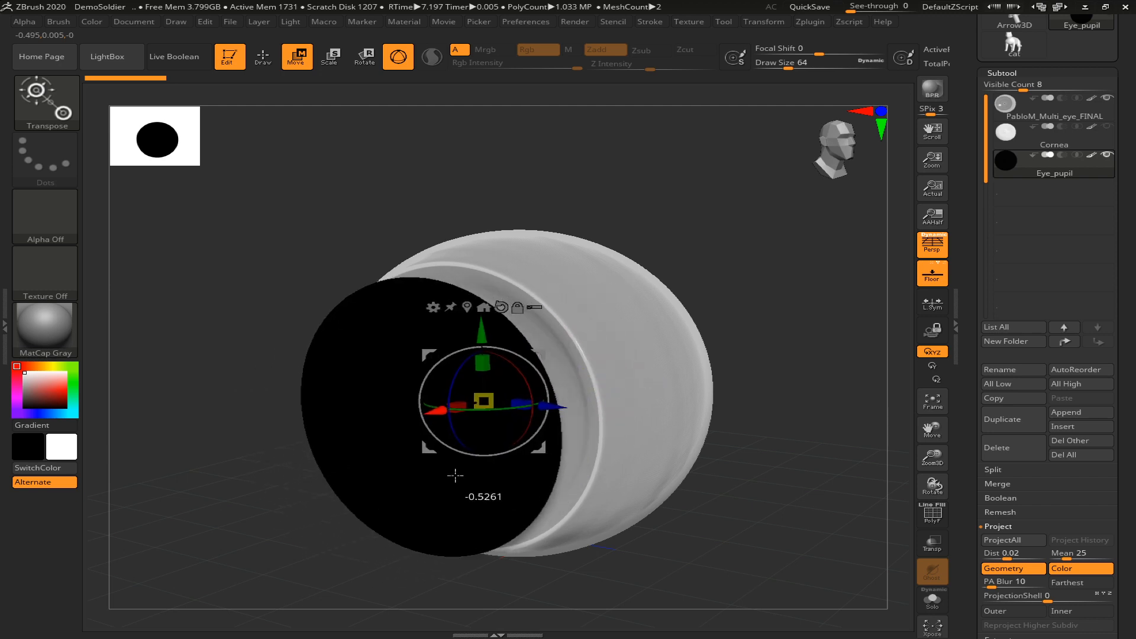
{"action": "left_click_drag", "start_coordinate": [479, 403], "coordinate": [477, 405]}
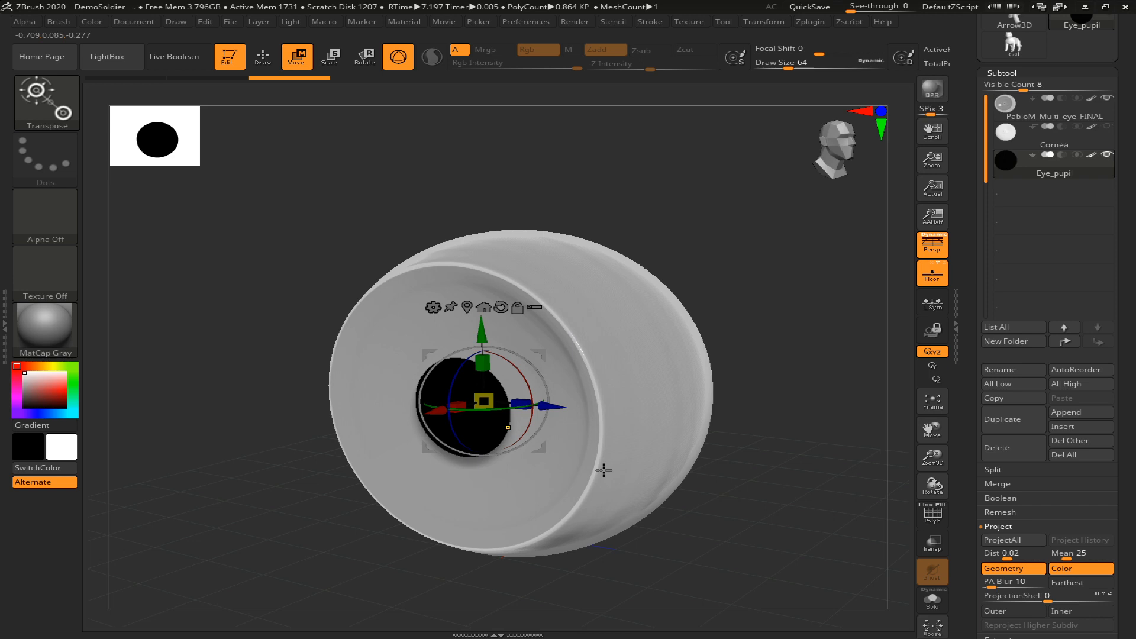
{"action": "key", "text": "ctrl+z"}
{"action": "key", "text": "ctrl+z"}
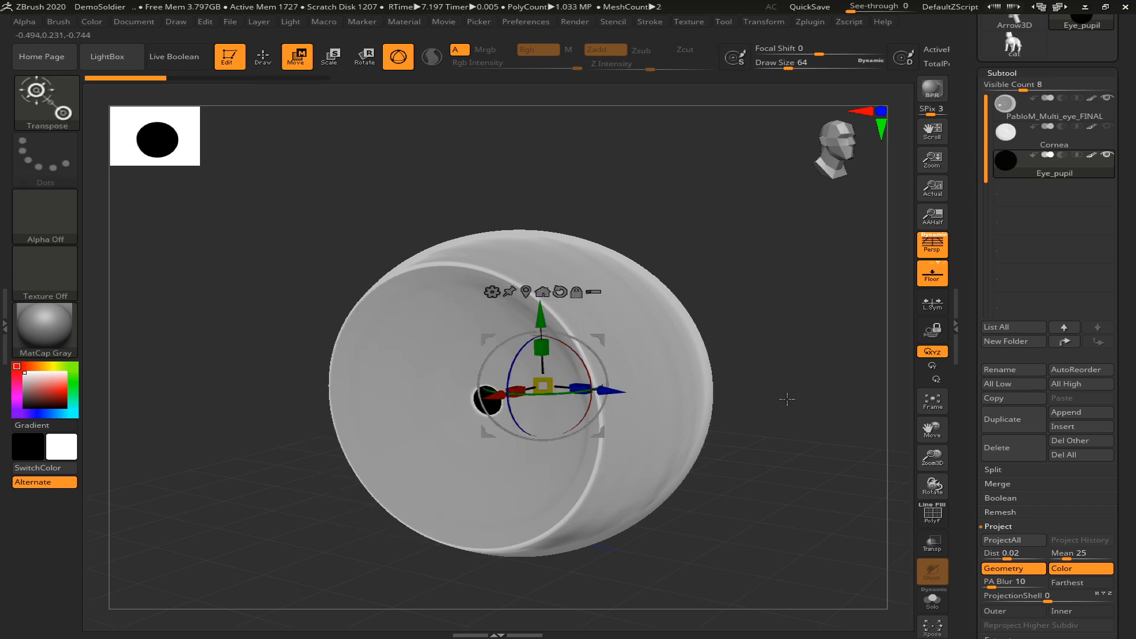
Rename the PabloM_Multi_eye_FINAL subtool as Iris and return to Draw mode
{"action": "left_click_drag", "start_coordinate": [782, 405], "coordinate": [842, 396], "text": "alt"}
{"action": "left_click", "coordinate": [1025, 115]}
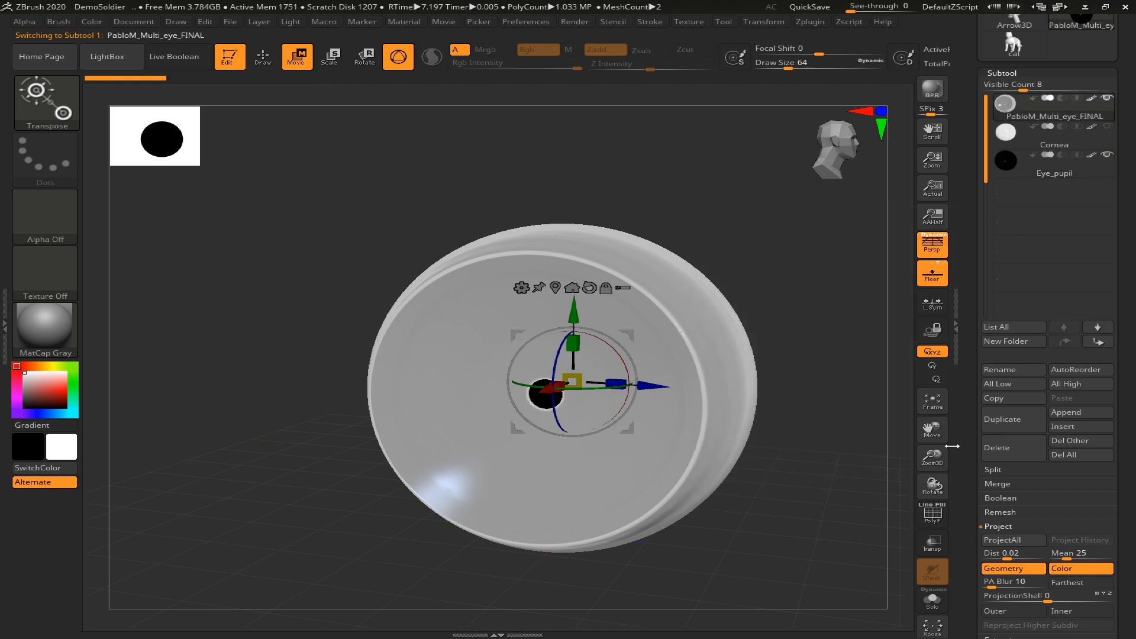
{"action": "left_click_drag", "start_coordinate": [1134, 478], "coordinate": [1126, 444]}
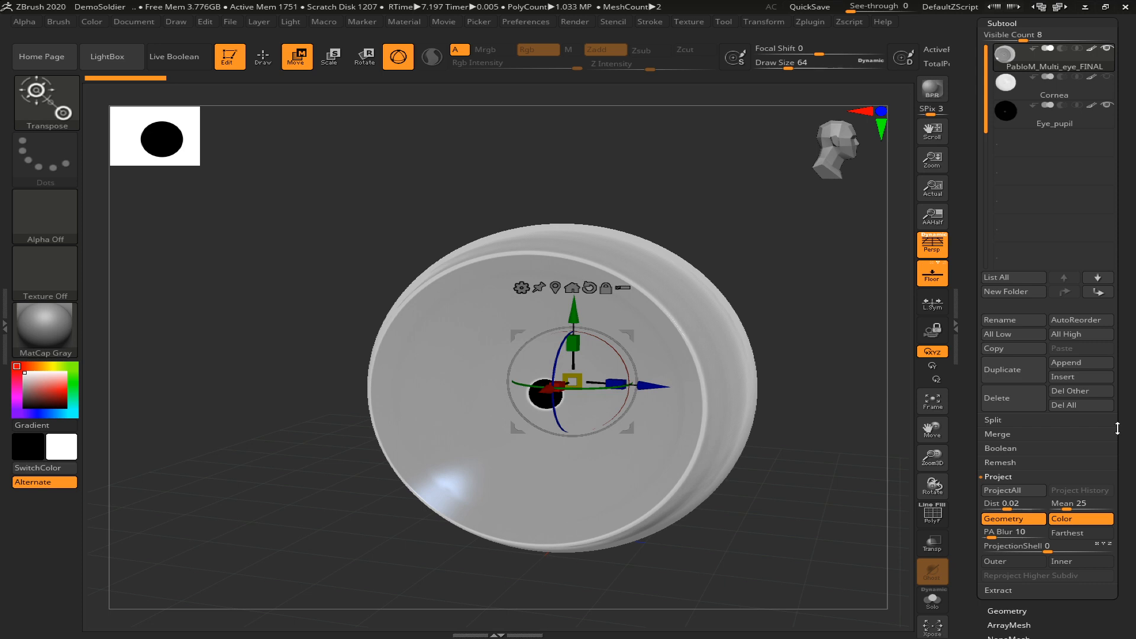
{"action": "left_click", "coordinate": [1000, 319]}
{"action": "key", "text": "BackSpace"}
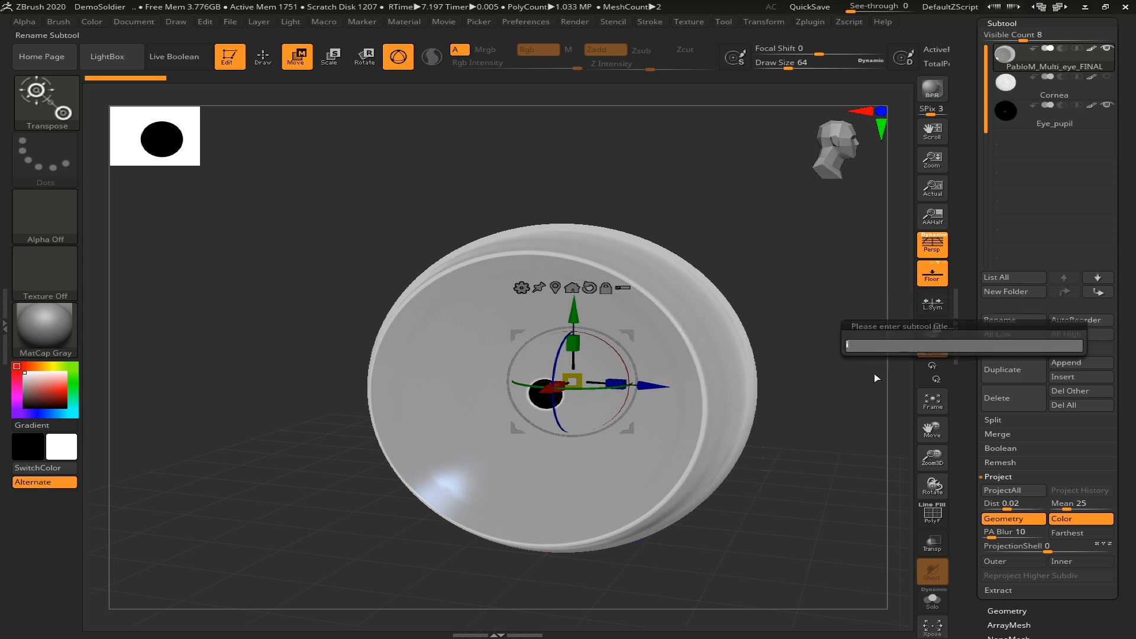
{"action": "key", "text": "Return"}
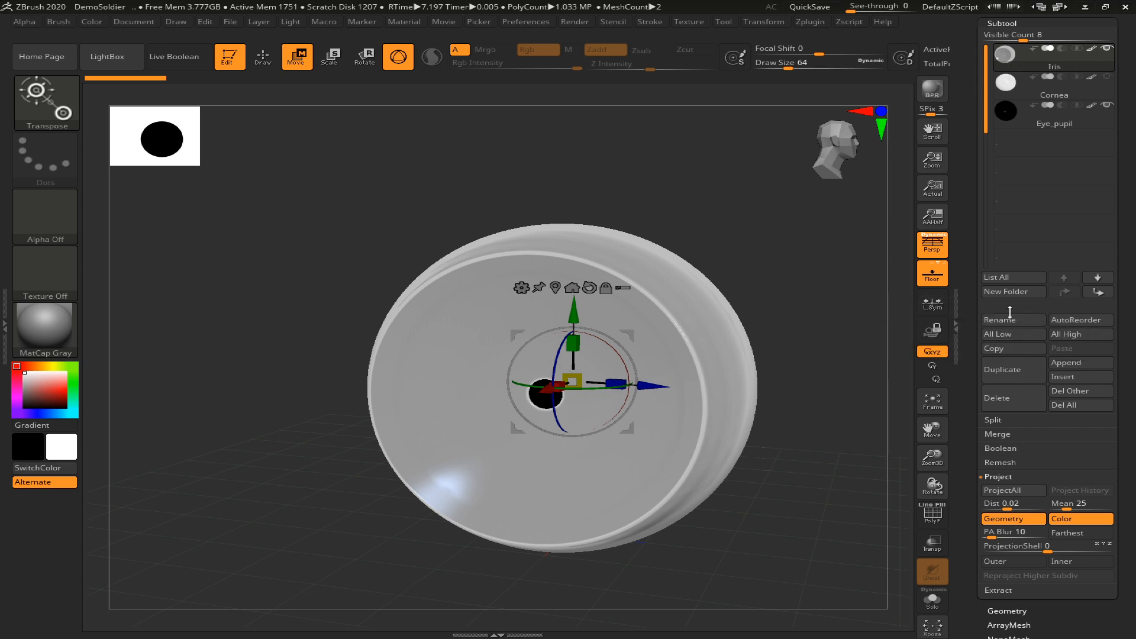
{"action": "key", "text": "q"}
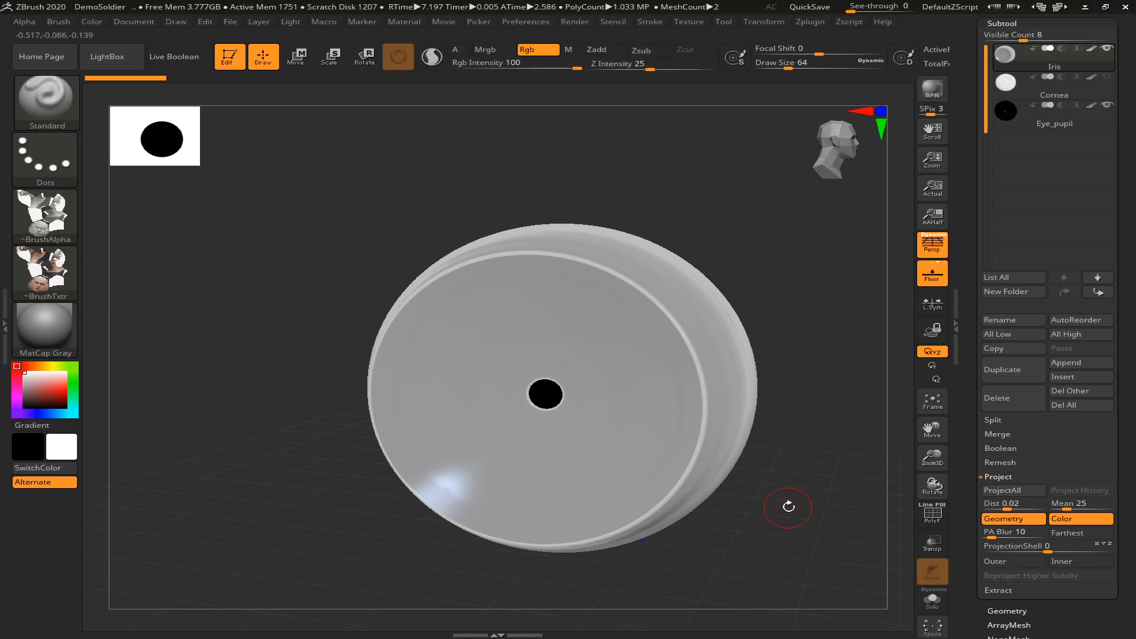
Collapse the subtool list and open the Layers settings of the Iris subtool
{"action": "left_click_drag", "start_coordinate": [828, 460], "coordinate": [758, 443], "text": "alt"}
{"action": "left_click_drag", "start_coordinate": [1122, 477], "coordinate": [1014, 370]}
{"action": "left_click_drag", "start_coordinate": [1082, 330], "coordinate": [1093, 477]}
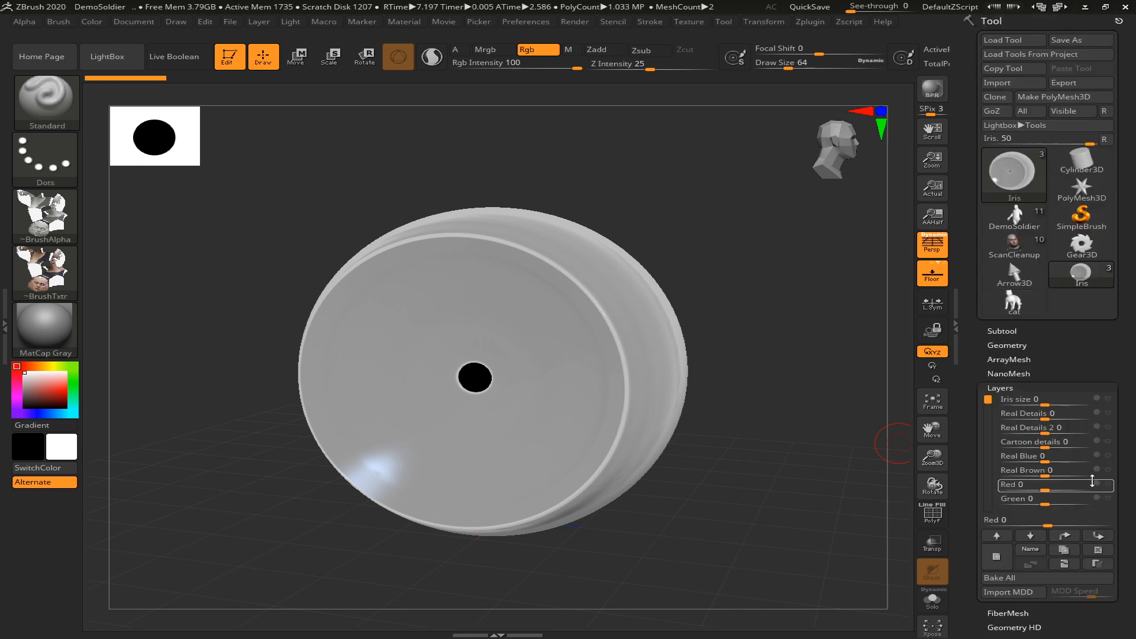
{"action": "mouse_move", "coordinate": [990, 402]}
{"action": "left_mouse_down"}
{"action": "mouse_move", "coordinate": [994, 438]}
{"action": "mouse_move", "coordinate": [992, 380]}
{"action": "left_mouse_up"}
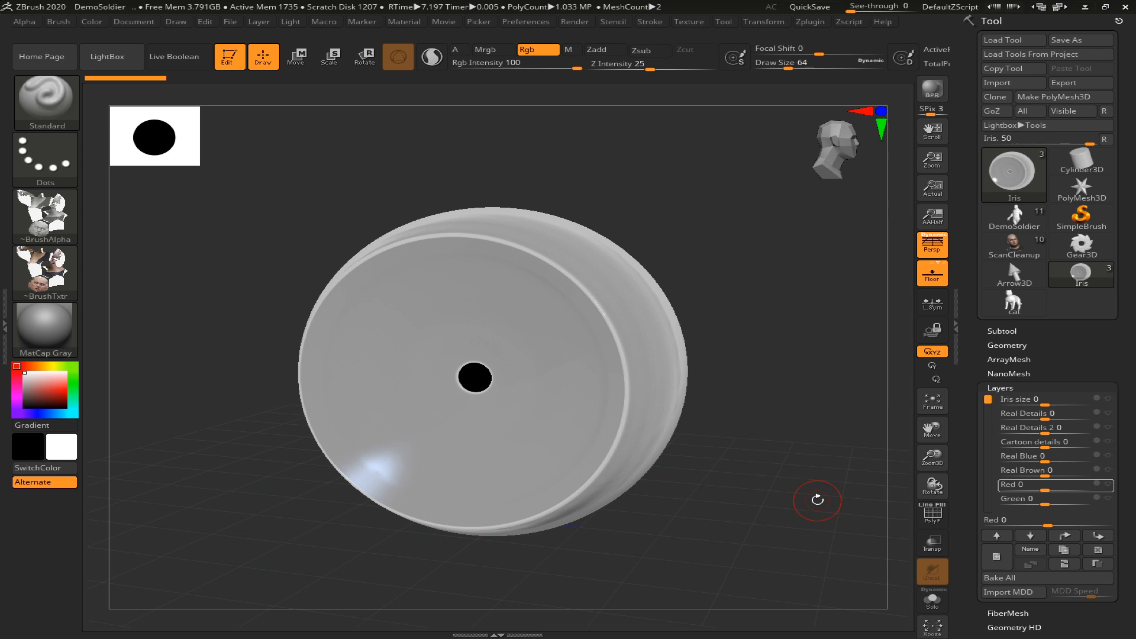
{"action": "left_click_drag", "start_coordinate": [783, 457], "coordinate": [827, 436]}
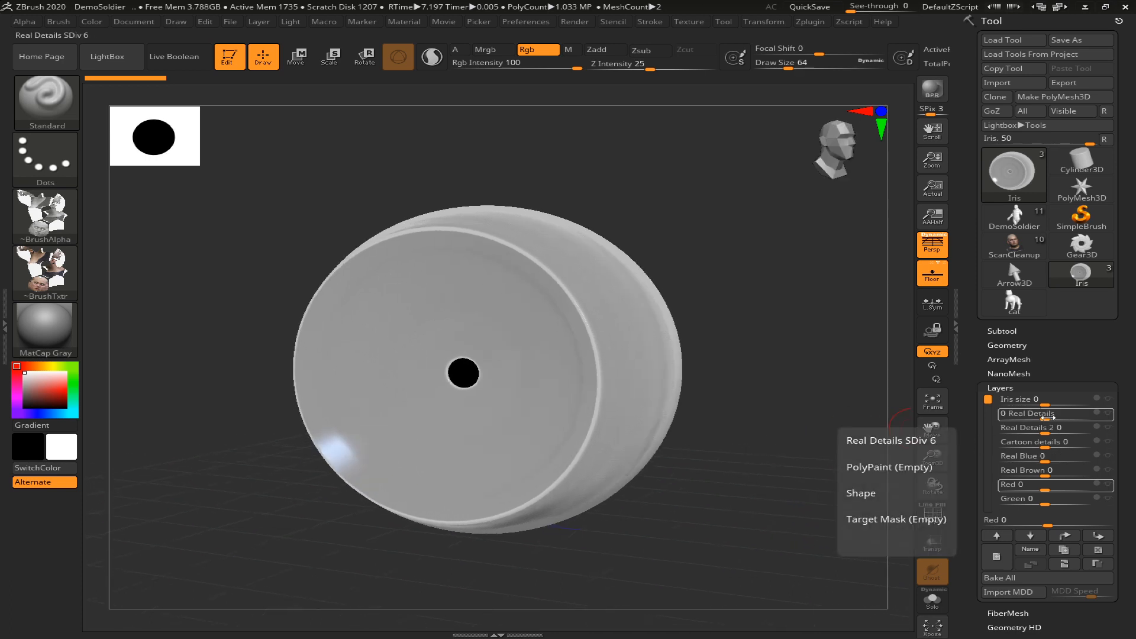
Preview the Real Details layer on the iris at about 0.84 intensity and reset it to 0
{"action": "left_click_drag", "start_coordinate": [1054, 414], "coordinate": [1081, 413]}
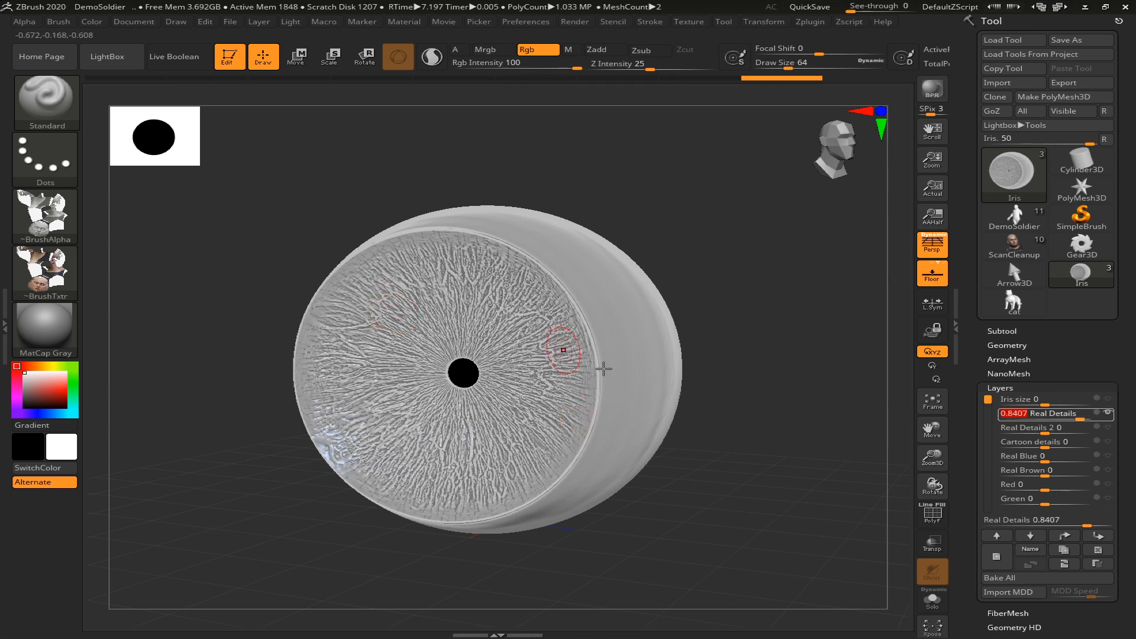
{"action": "key", "text": "ctrl"}
{"action": "key", "text": "ctrl+z"}
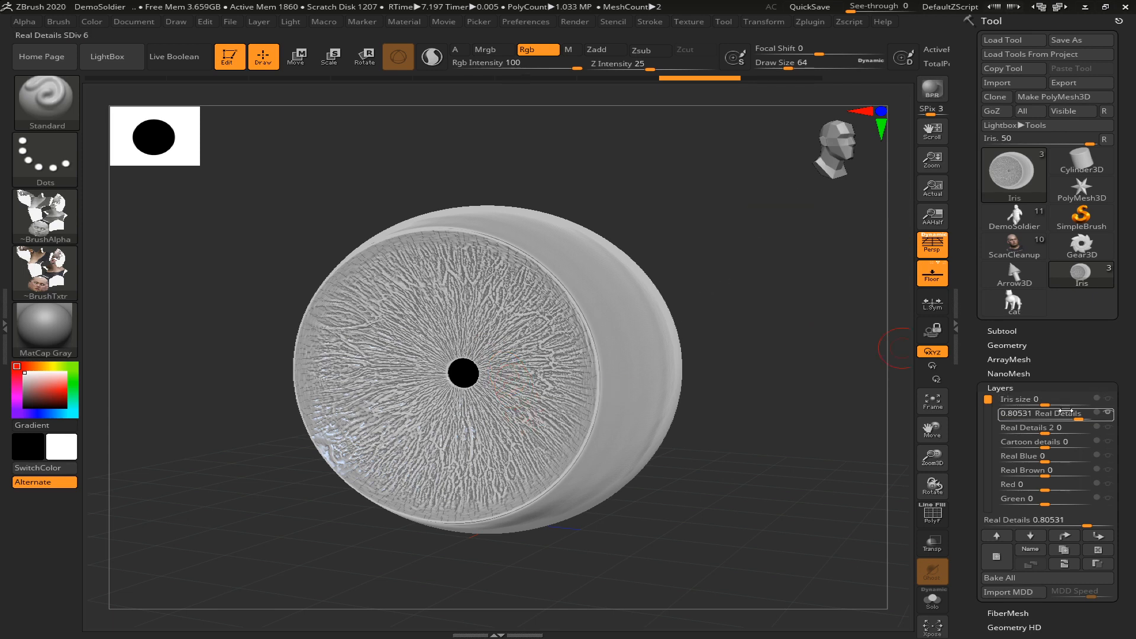
{"action": "left_click_drag", "start_coordinate": [1064, 410], "coordinate": [1029, 412]}
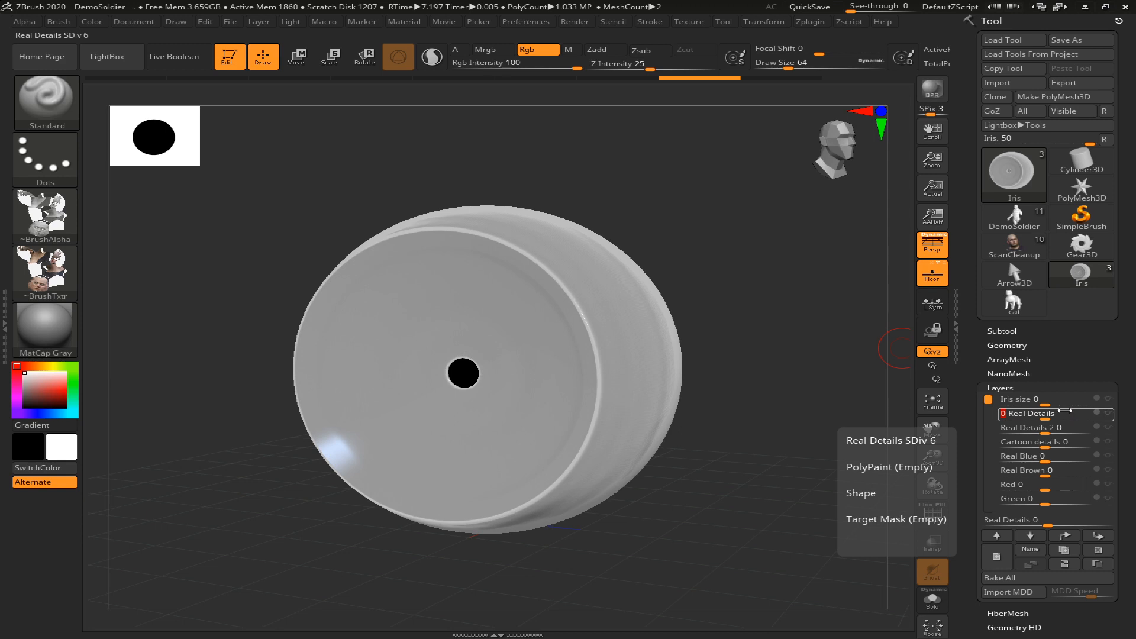
Set the Iris size layer to about 0.504 to shrink the iris and check it from different angles
{"action": "left_click_drag", "start_coordinate": [730, 518], "coordinate": [715, 473]}
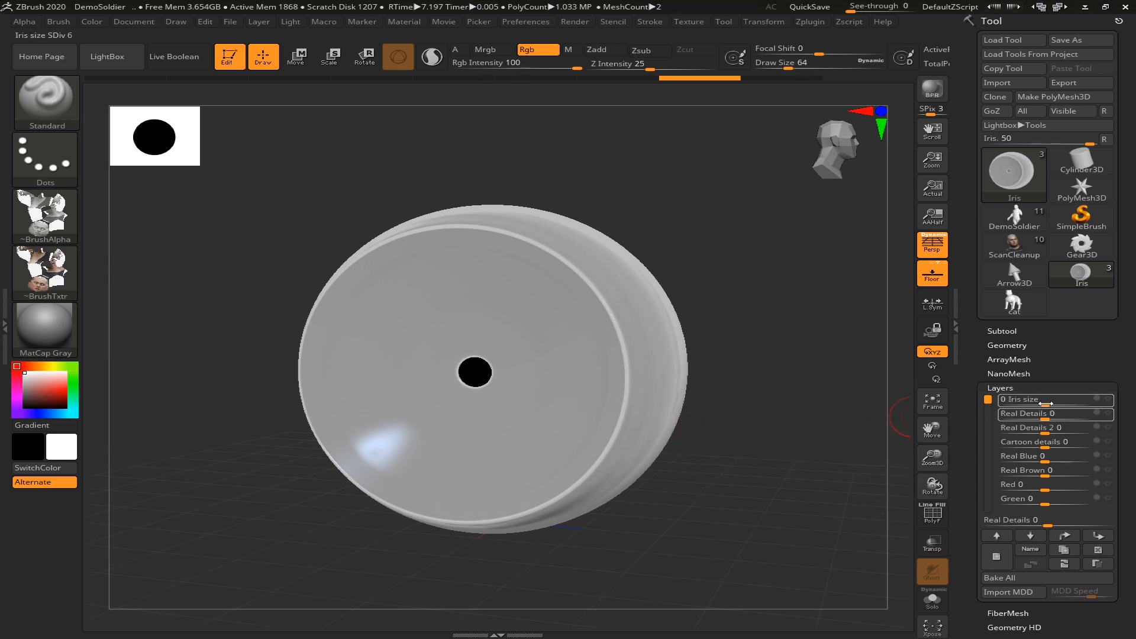
{"action": "left_click_drag", "start_coordinate": [1041, 404], "coordinate": [1078, 398]}
{"action": "mouse_move", "coordinate": [826, 431]}
{"action": "left_mouse_down"}
{"action": "mouse_move", "coordinate": [826, 419]}
{"action": "mouse_move", "coordinate": [821, 430]}
{"action": "left_mouse_up"}
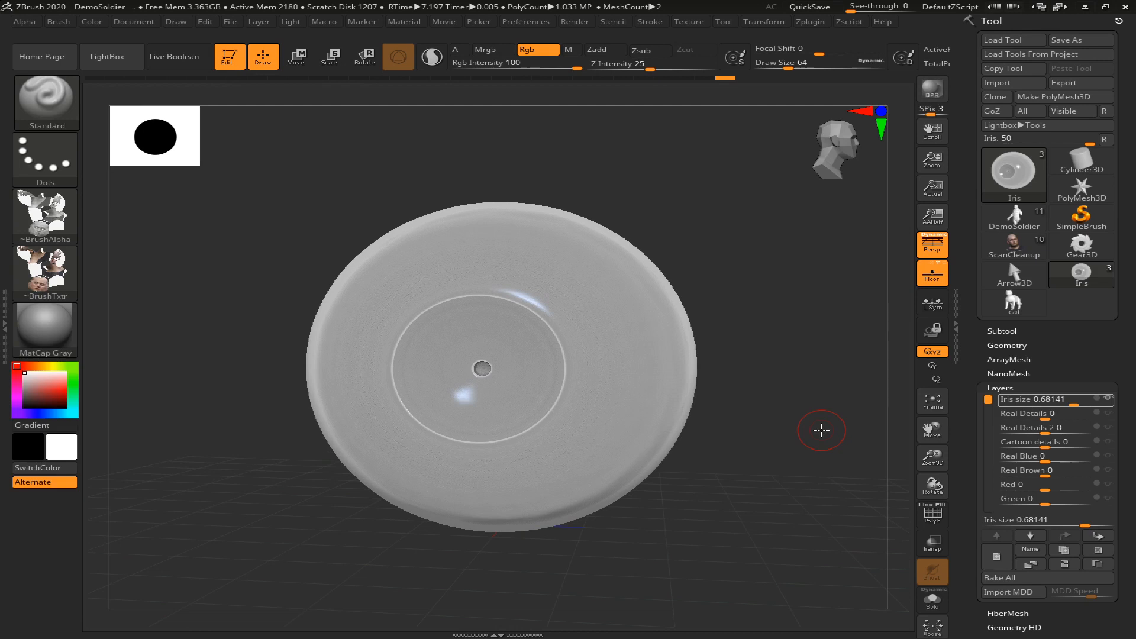
{"action": "mouse_move", "coordinate": [820, 428]}
{"action": "left_mouse_down"}
{"action": "mouse_move", "coordinate": [814, 419]}
{"action": "mouse_move", "coordinate": [826, 426]}
{"action": "left_mouse_up"}
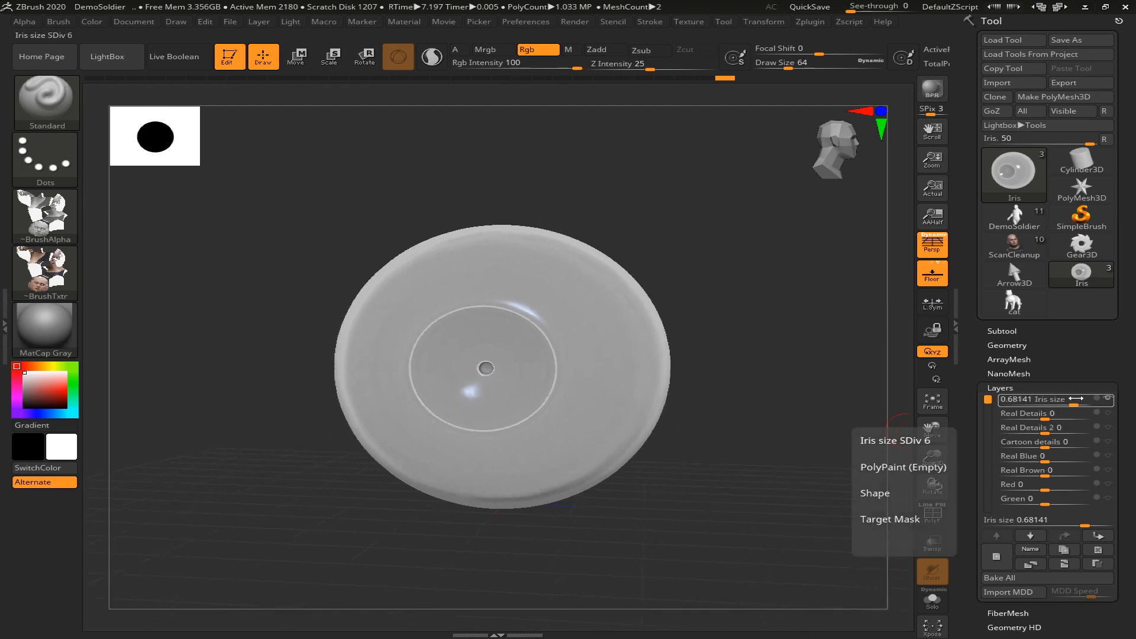
{"action": "left_click_drag", "start_coordinate": [1073, 399], "coordinate": [1067, 399]}
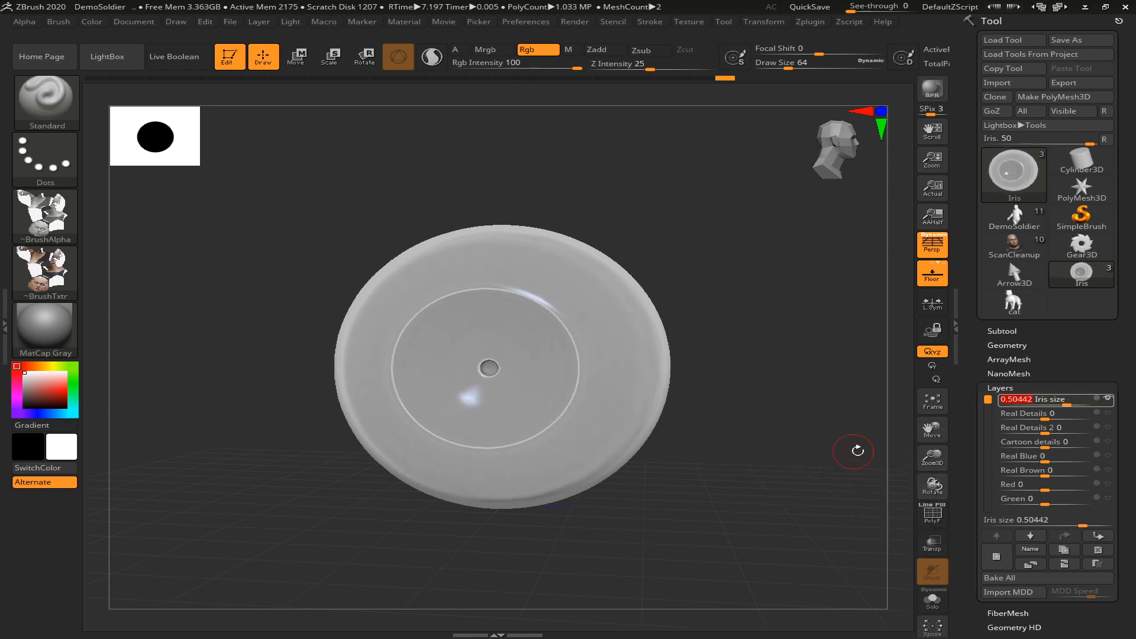
{"action": "left_click_drag", "start_coordinate": [772, 413], "coordinate": [786, 412]}
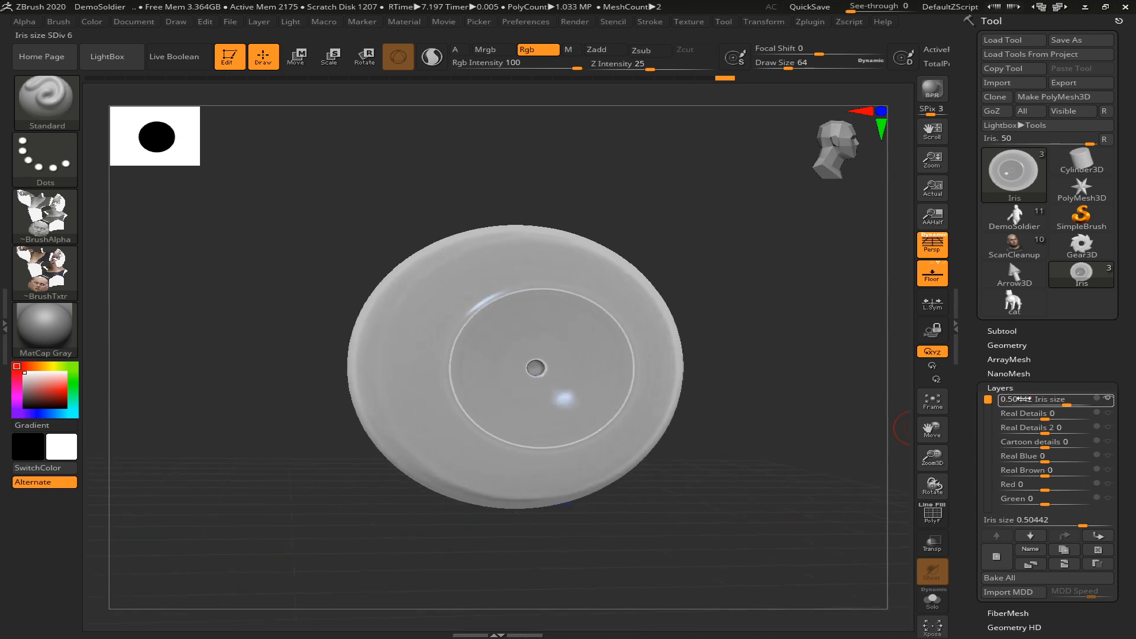
{"action": "mouse_move", "coordinate": [1058, 398]}
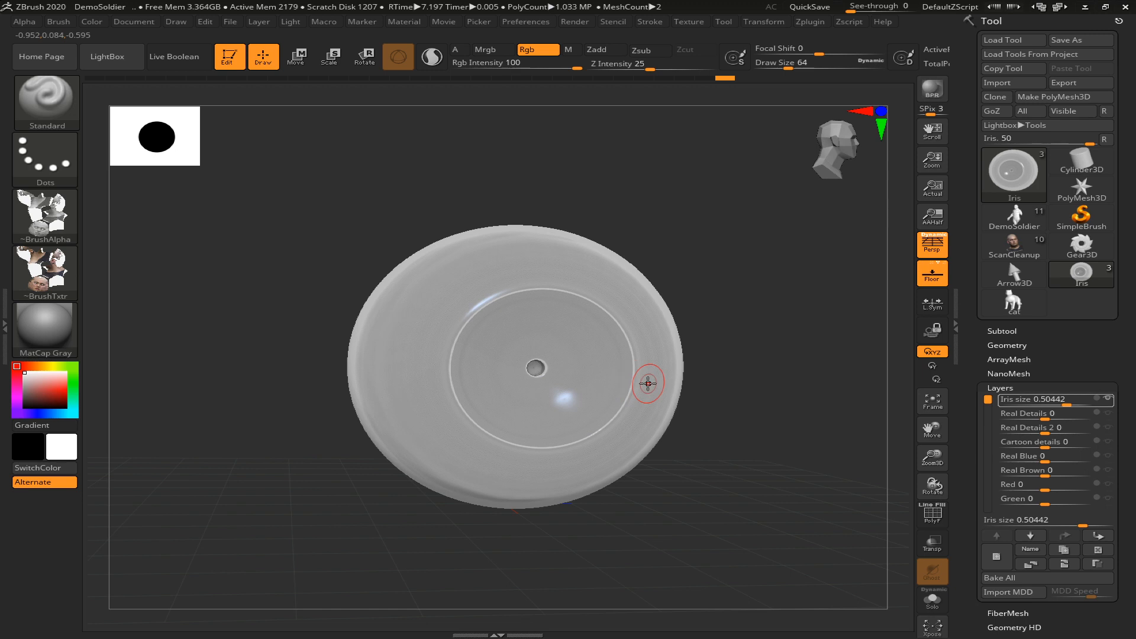
{"action": "left_click_drag", "start_coordinate": [744, 470], "coordinate": [756, 284]}
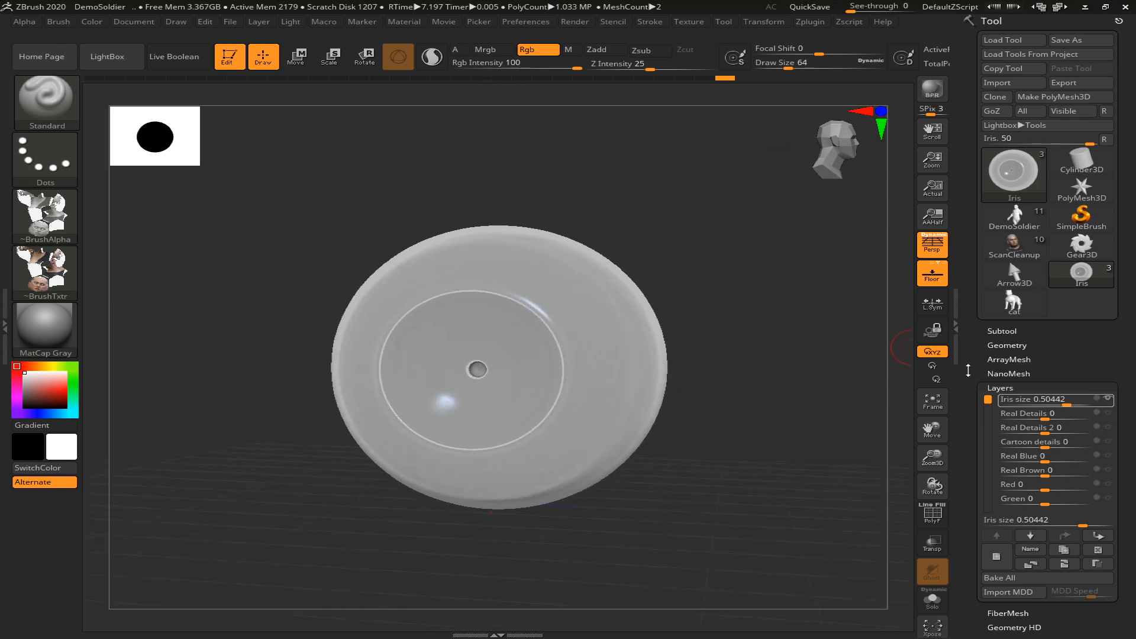
Append a Plane3D subtool to the eye tool
{"action": "mouse_move", "coordinate": [1069, 345]}
{"action": "left_mouse_down"}
{"action": "mouse_move", "coordinate": [1063, 314]}
{"action": "mouse_move", "coordinate": [1058, 327]}
{"action": "left_mouse_up"}
{"action": "left_click", "coordinate": [1012, 308]}
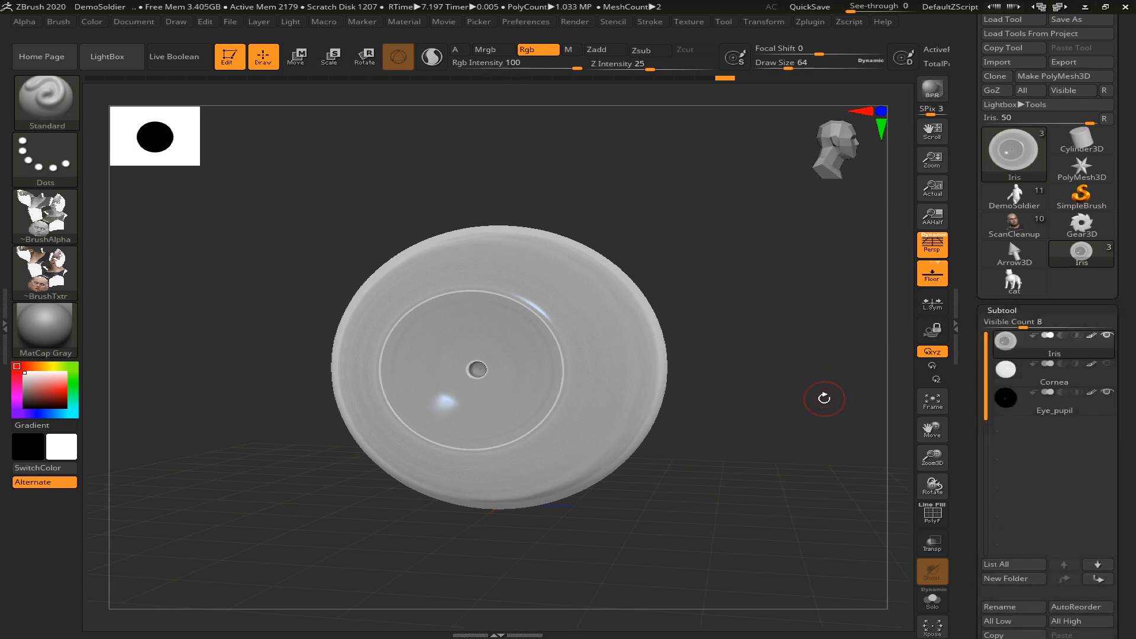
{"action": "left_click_drag", "start_coordinate": [1133, 453], "coordinate": [1124, 346]}
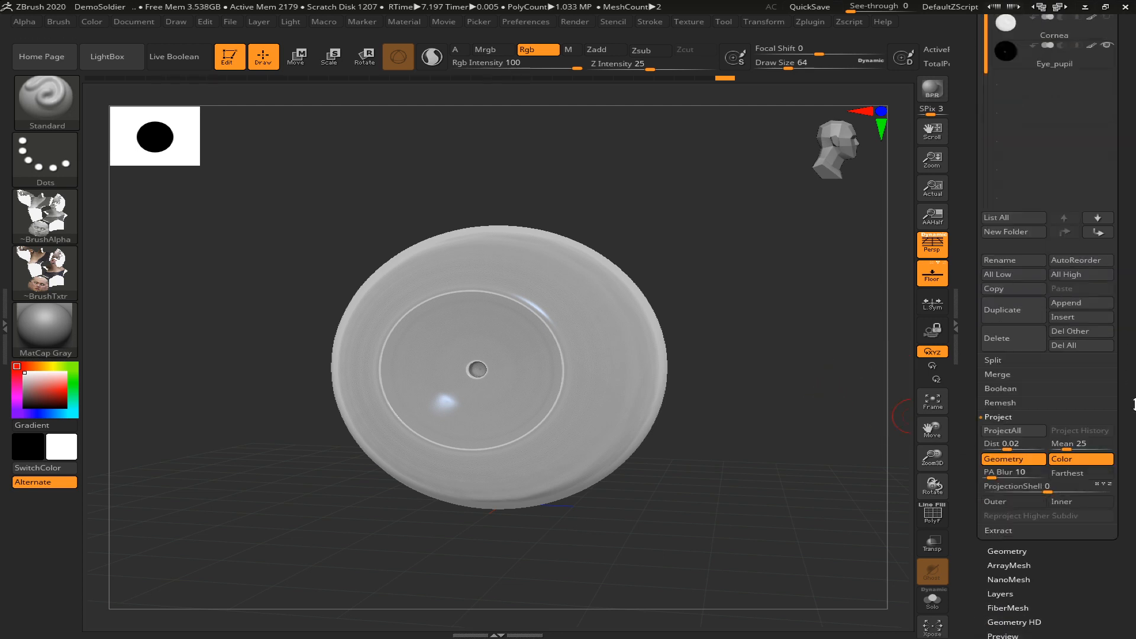
{"action": "scroll", "coordinate": [1105, 384], "scroll_direction": "up", "scroll_amount": 3}
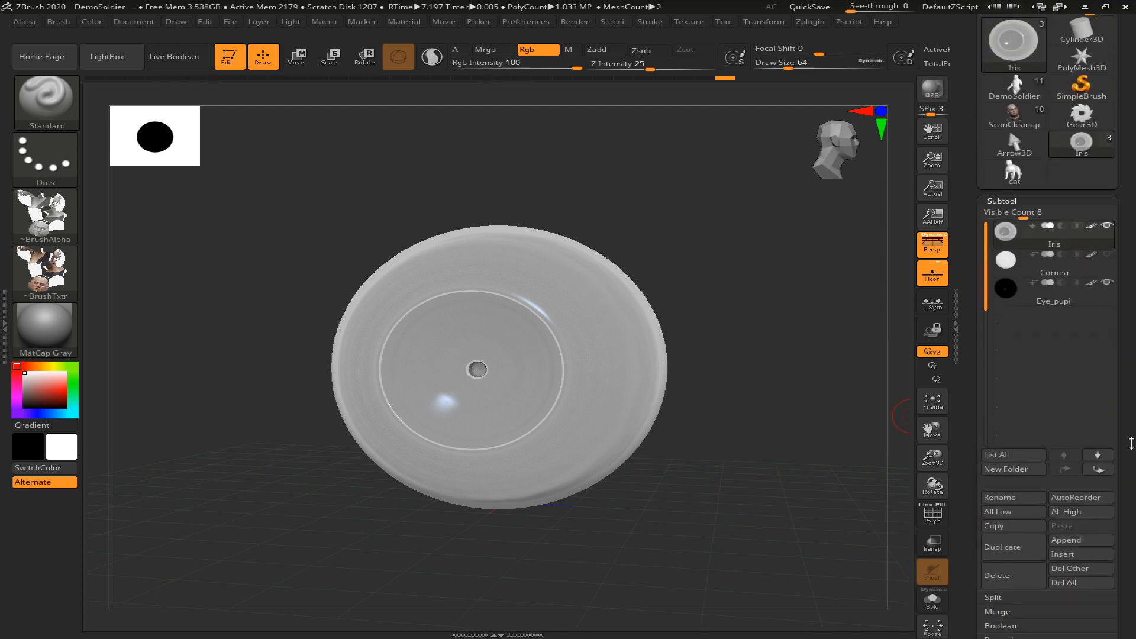
{"action": "left_click", "coordinate": [1076, 460]}
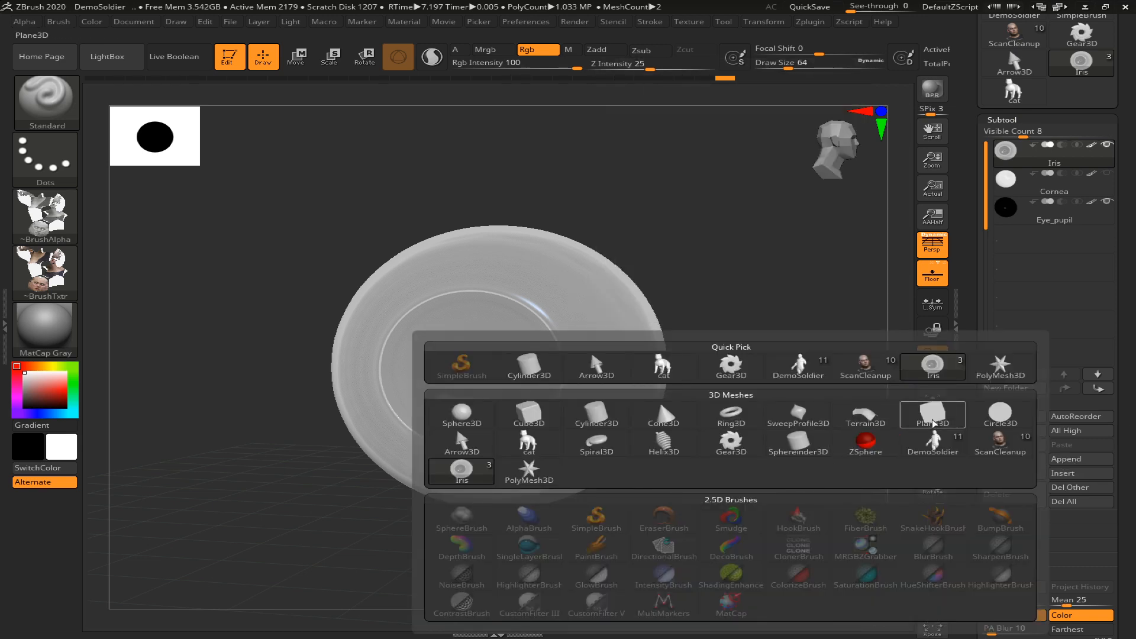
{"action": "left_click", "coordinate": [933, 423]}
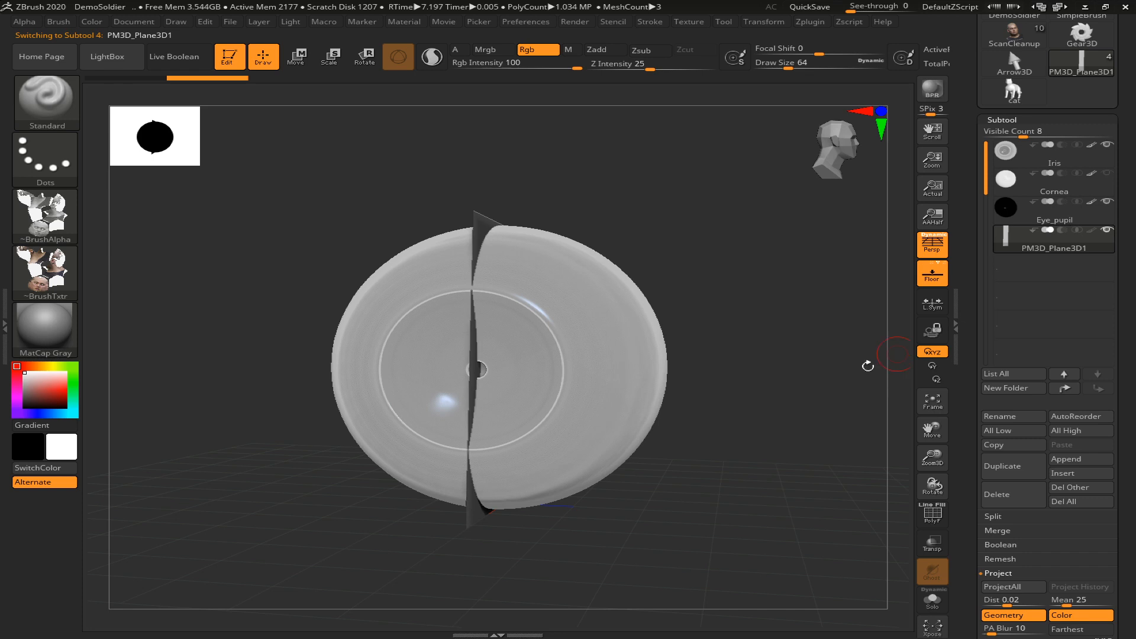
Rotate the appended plane so it faces the same direction as the front of the eye
{"action": "left_click_drag", "start_coordinate": [778, 425], "coordinate": [749, 436]}
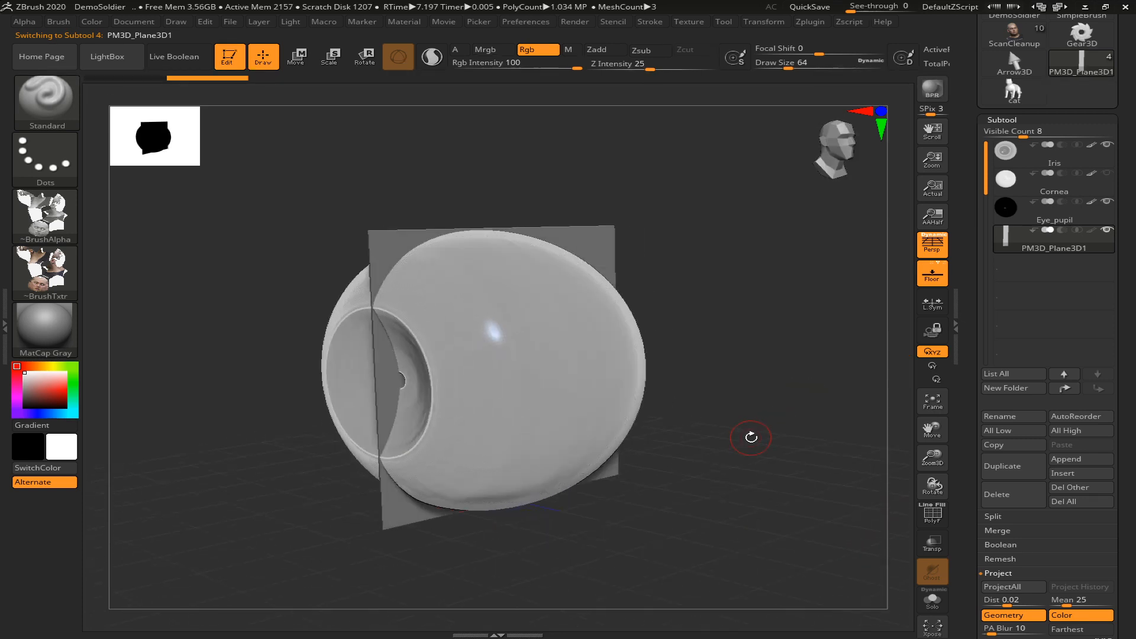
{"action": "key", "text": "r"}
{"action": "left_click_drag", "start_coordinate": [492, 370], "coordinate": [394, 378]}
{"action": "left_click_drag", "start_coordinate": [751, 445], "coordinate": [777, 437]}
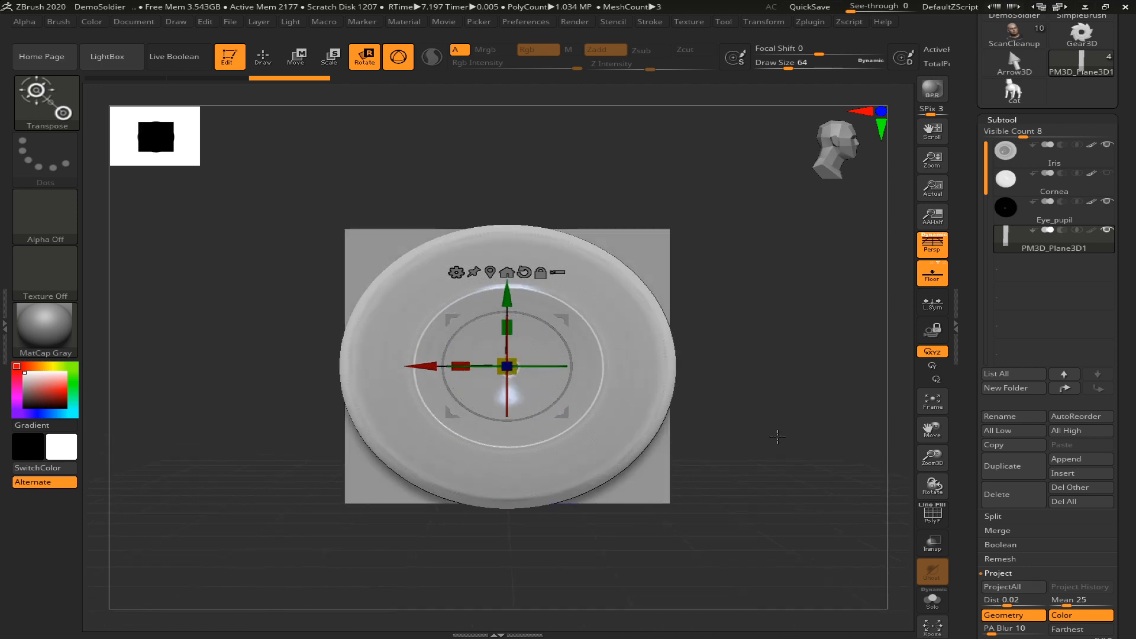
Scale the plane up and move it sideways until it stands clear of the eye
{"action": "left_click_drag", "start_coordinate": [409, 370], "coordinate": [94, 369]}
{"action": "key", "text": "f"}
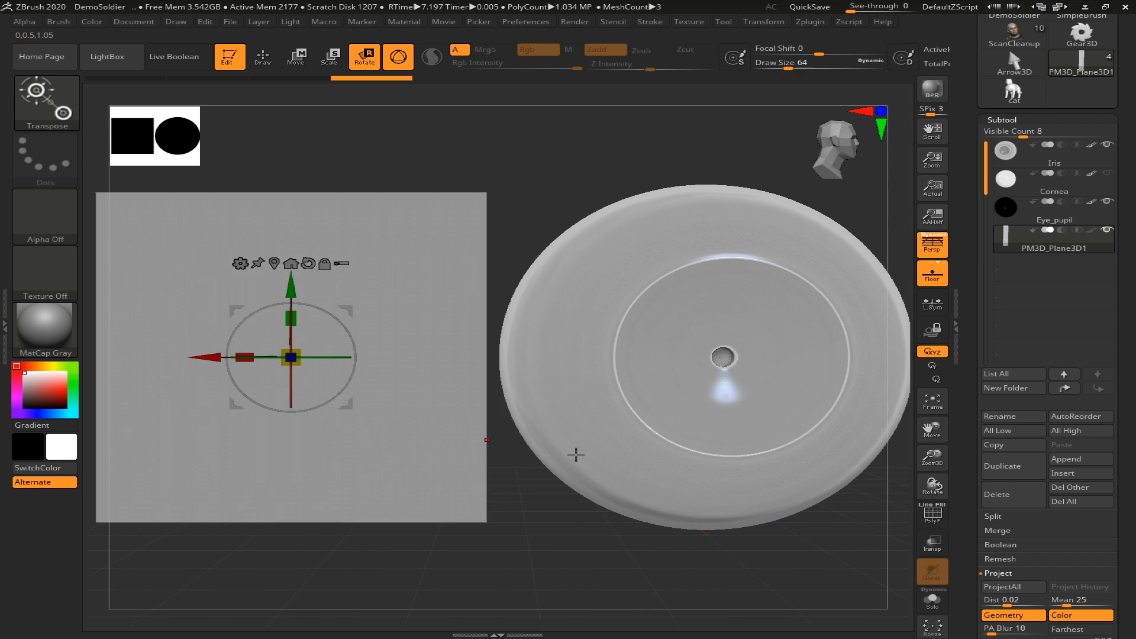
{"action": "left_click_drag", "start_coordinate": [631, 555], "coordinate": [388, 422], "text": "alt"}
{"action": "left_click_drag", "start_coordinate": [300, 372], "coordinate": [358, 375]}
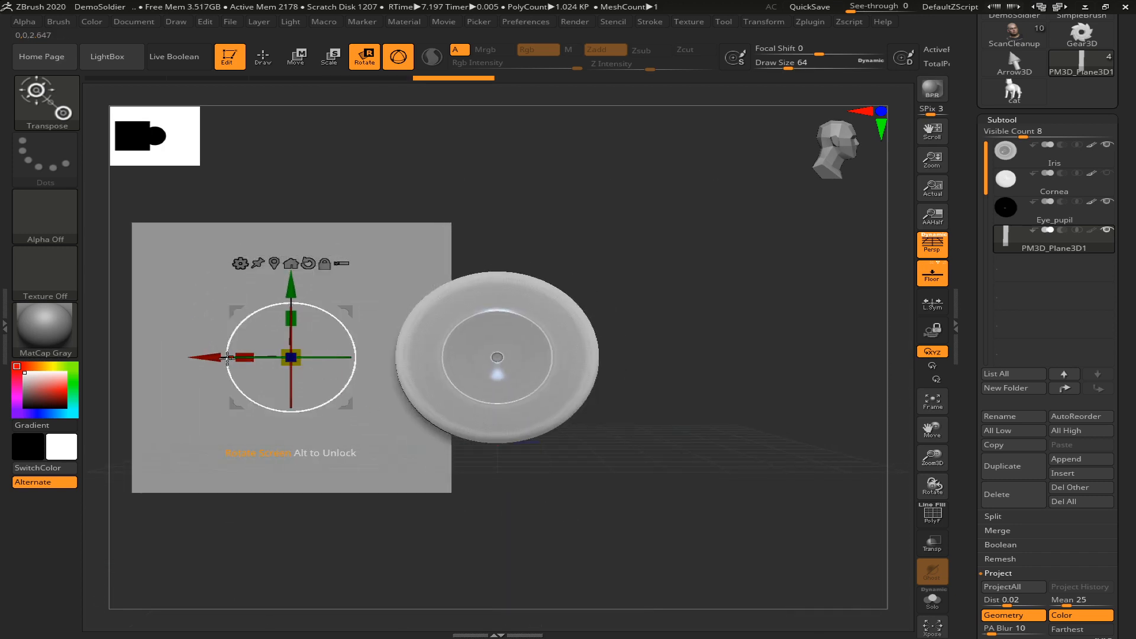
{"action": "left_click_drag", "start_coordinate": [227, 357], "coordinate": [164, 357]}
Inspect the plane beside the eye from a slight angle with perspective switched off and back on
{"action": "left_click_drag", "start_coordinate": [555, 492], "coordinate": [682, 490], "text": "alt"}
{"action": "left_click_drag", "start_coordinate": [682, 490], "coordinate": [670, 490]}
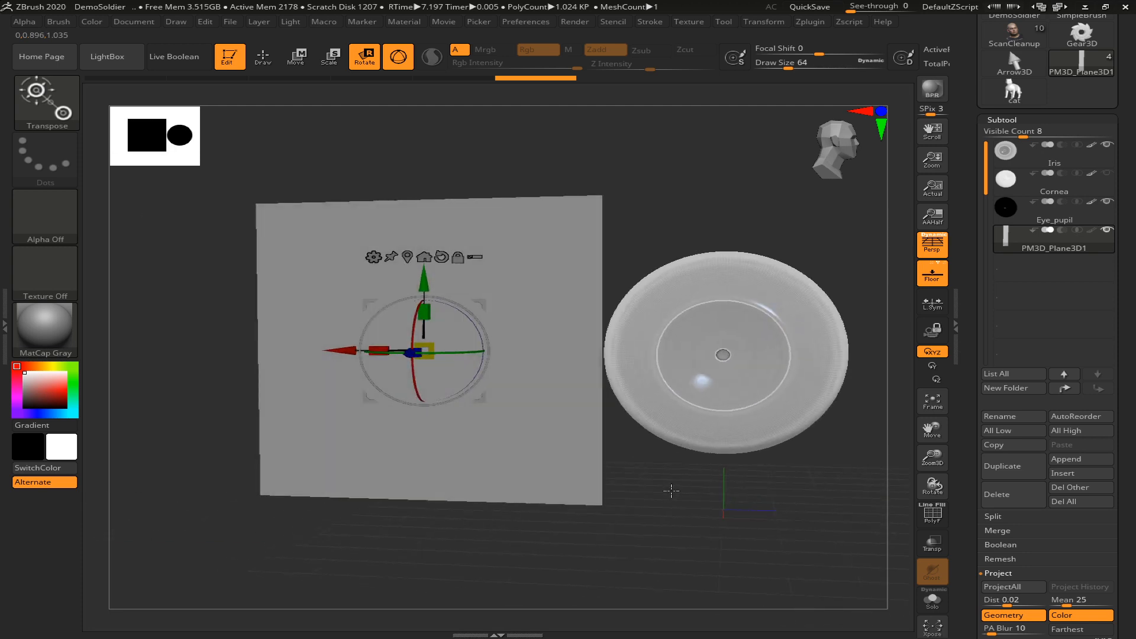
{"action": "key", "text": "p"}
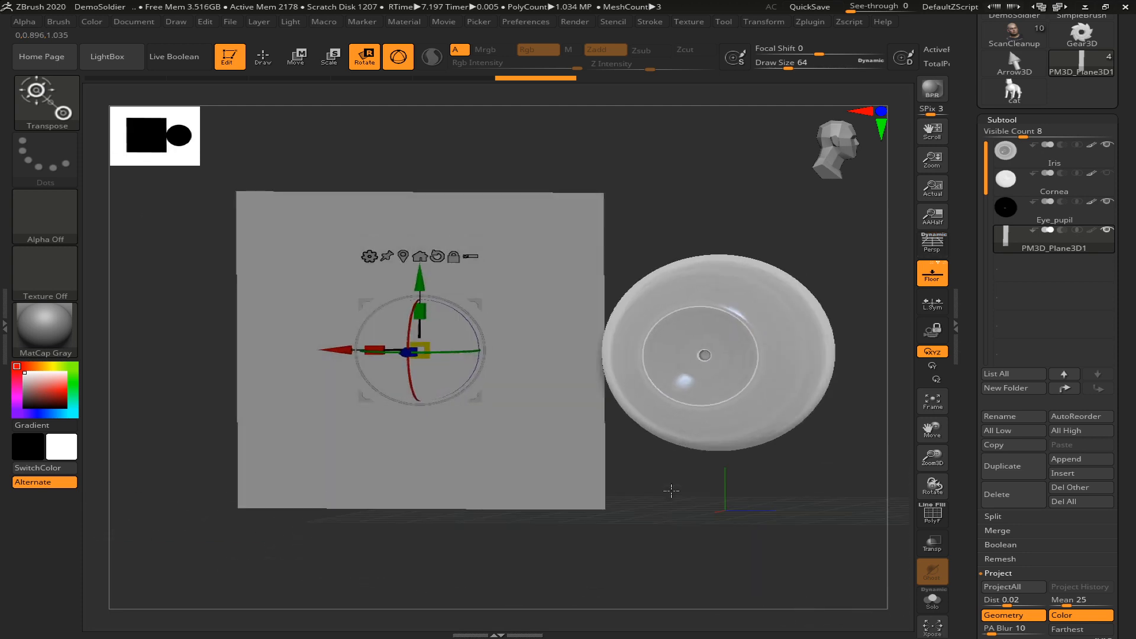
{"action": "key", "text": "p"}
{"action": "left_click_drag", "start_coordinate": [672, 492], "coordinate": [676, 484]}
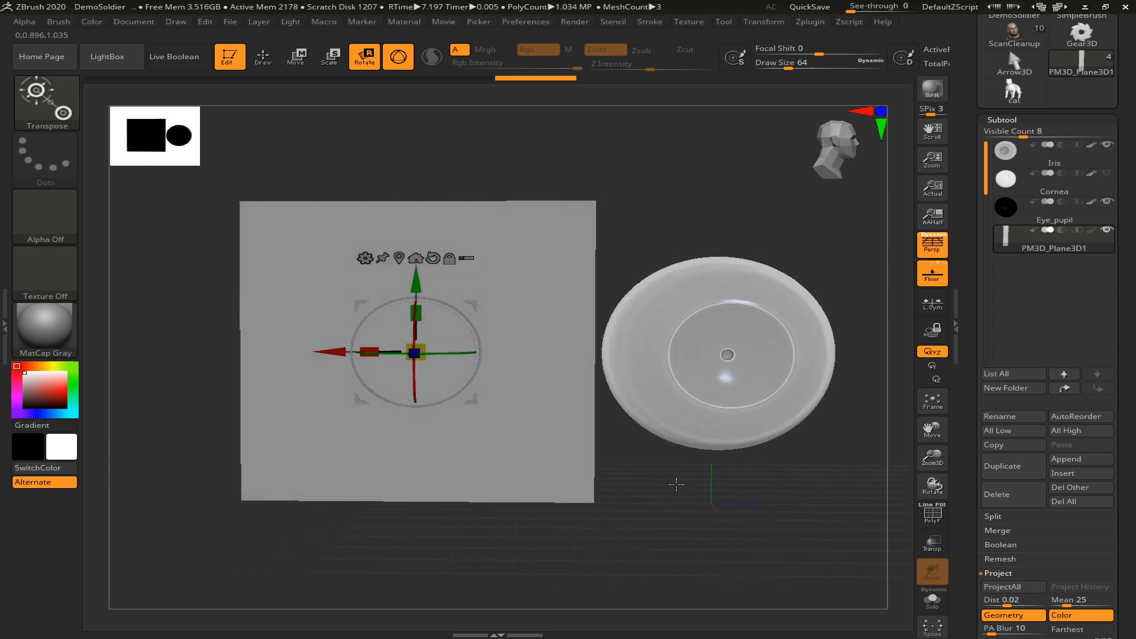
Start a texture import and browse to the CC folder of scan photos inside the 3rd try project folder
{"action": "left_click", "coordinate": [686, 22]}
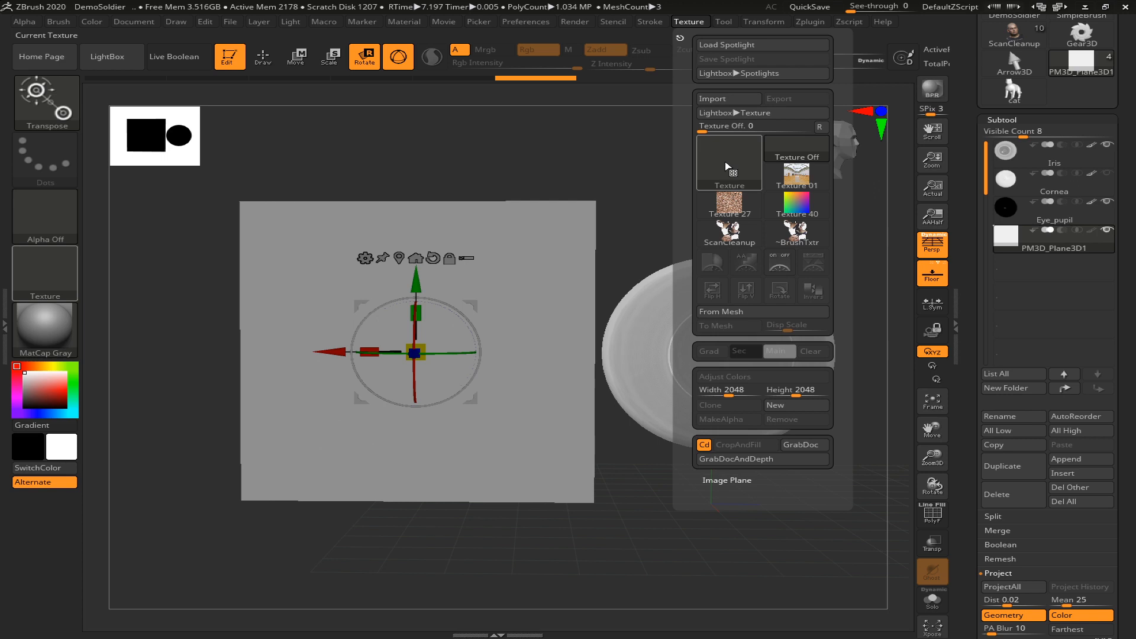
{"action": "left_click", "coordinate": [727, 99]}
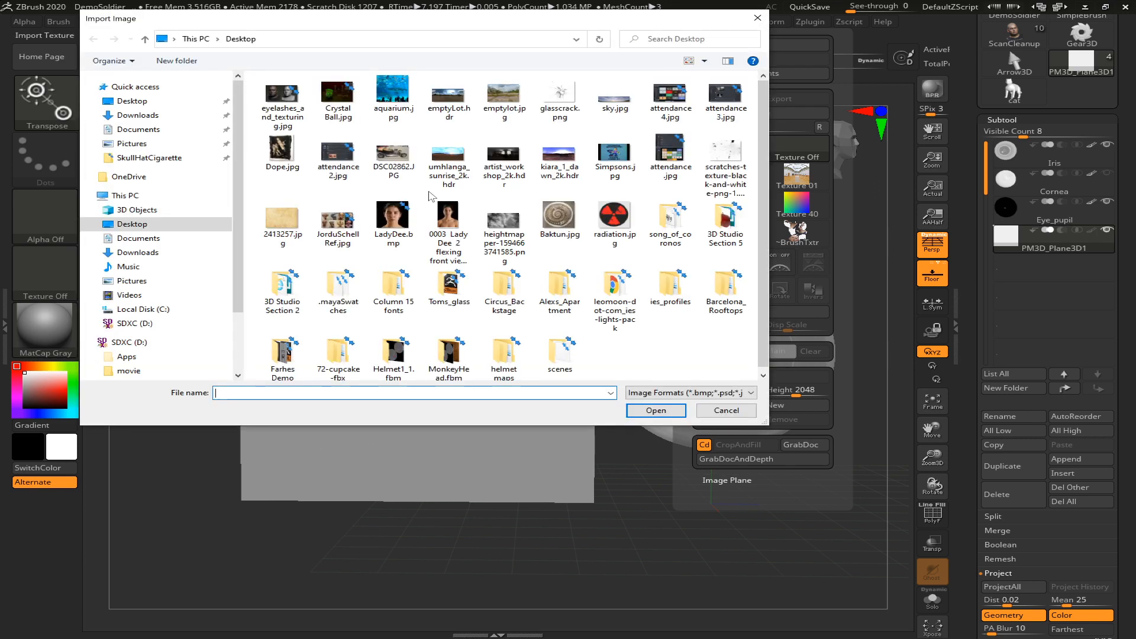
{"action": "left_click", "coordinate": [171, 342]}
{"action": "double_click", "coordinate": [292, 158]}
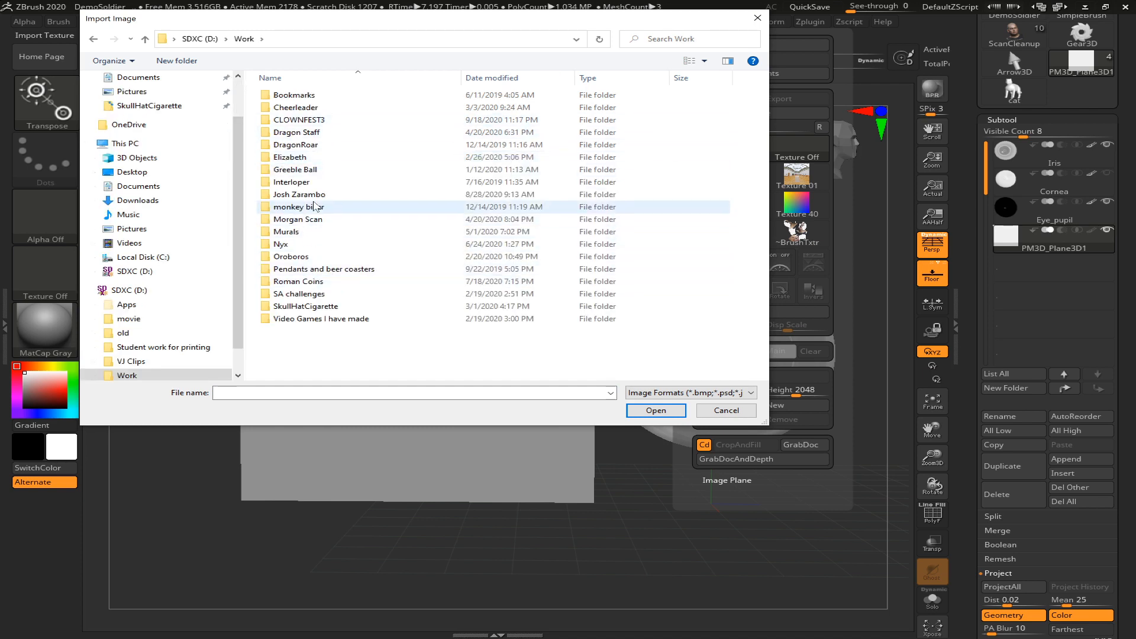
{"action": "double_click", "coordinate": [306, 195]}
{"action": "double_click", "coordinate": [297, 95]}
{"action": "double_click", "coordinate": [321, 121]}
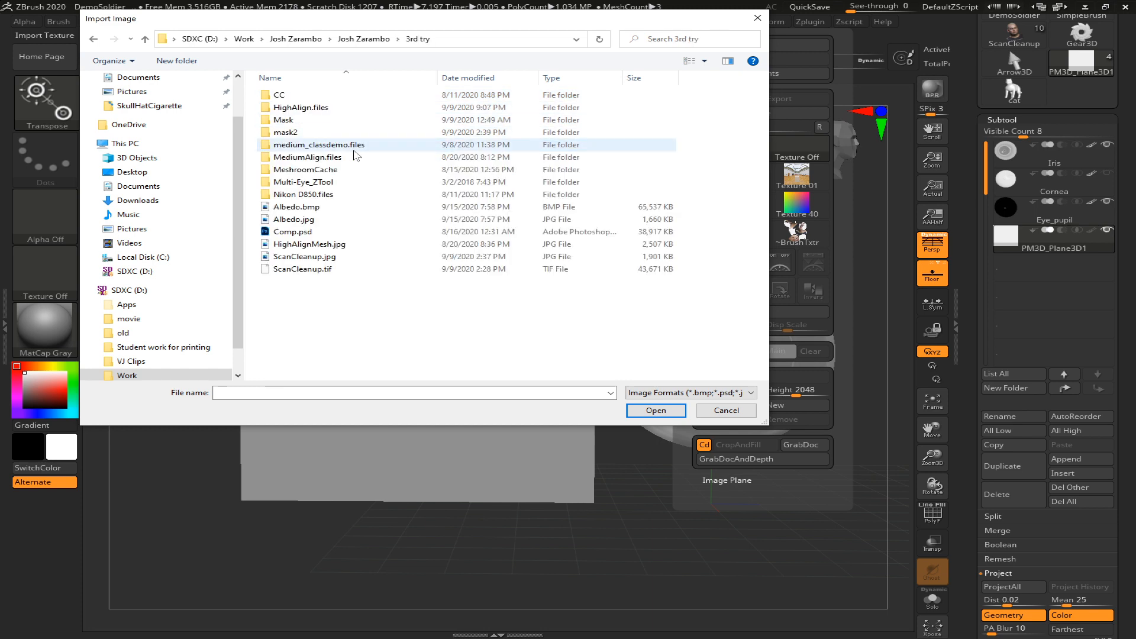
{"action": "double_click", "coordinate": [299, 95]}
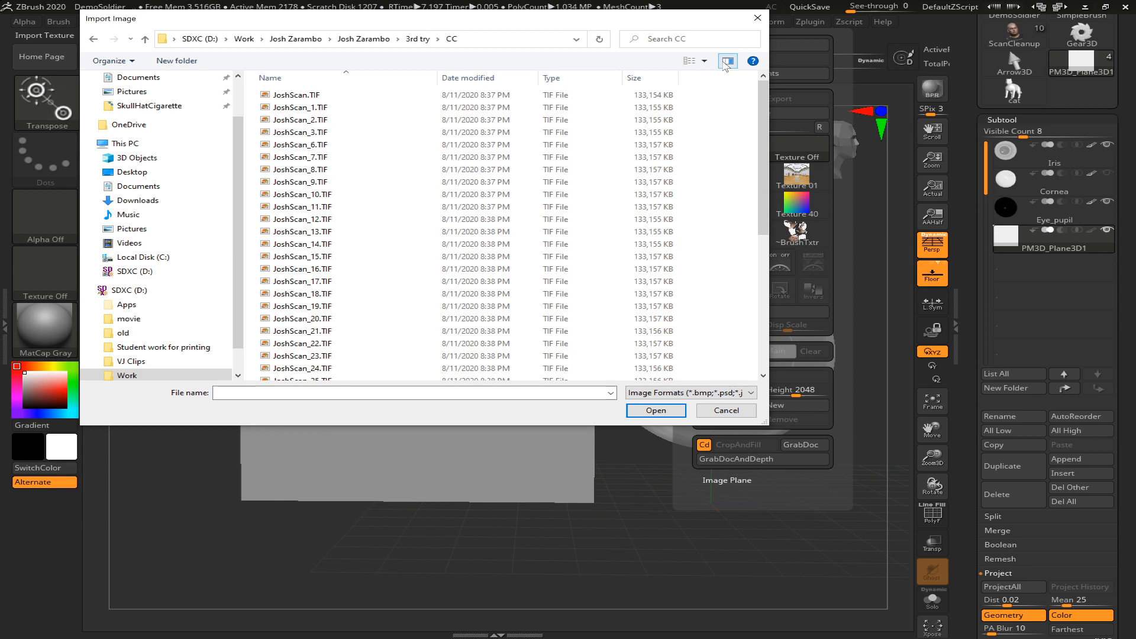
Display the scan photos in the import window as large icons
{"action": "left_click", "coordinate": [705, 61]}
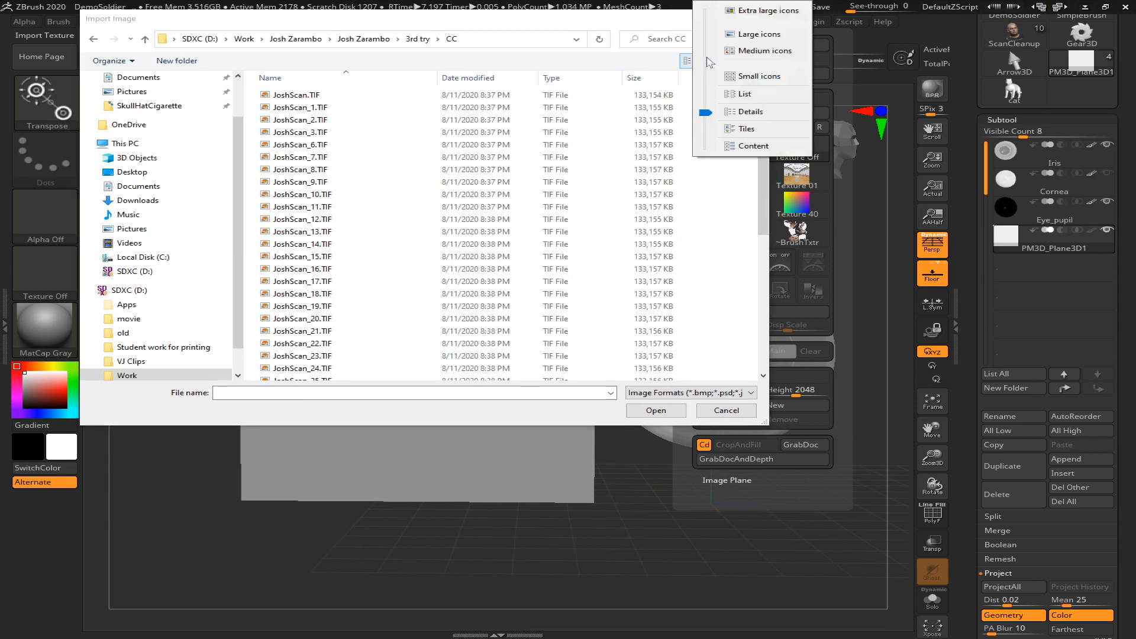
{"action": "left_click", "coordinate": [751, 52]}
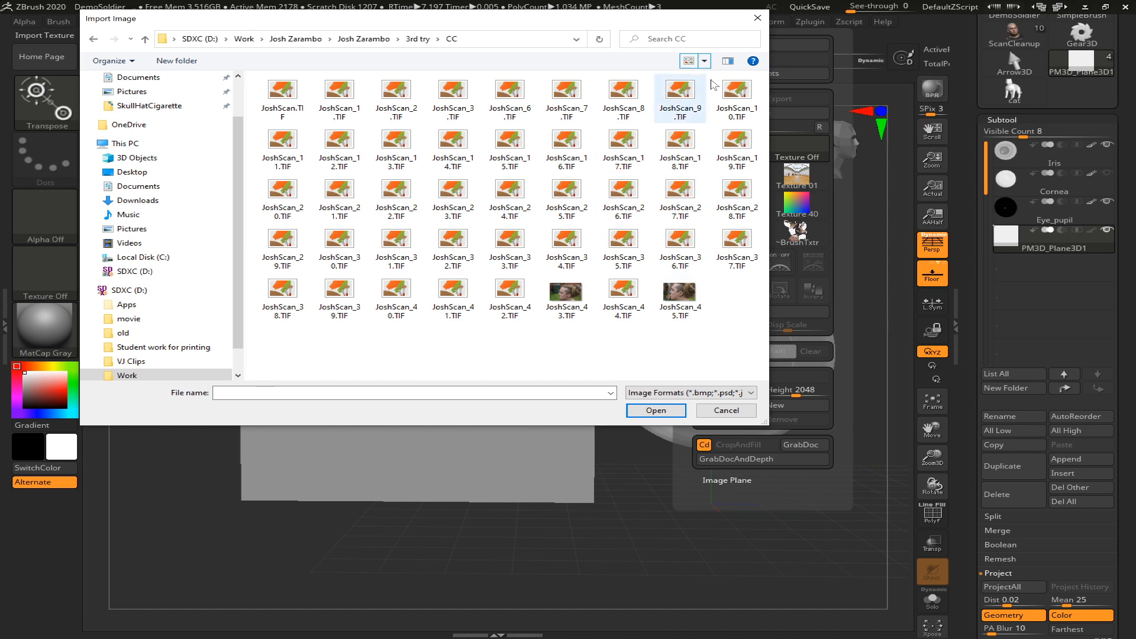
{"action": "left_click", "coordinate": [705, 61]}
{"action": "left_click", "coordinate": [749, 43]}
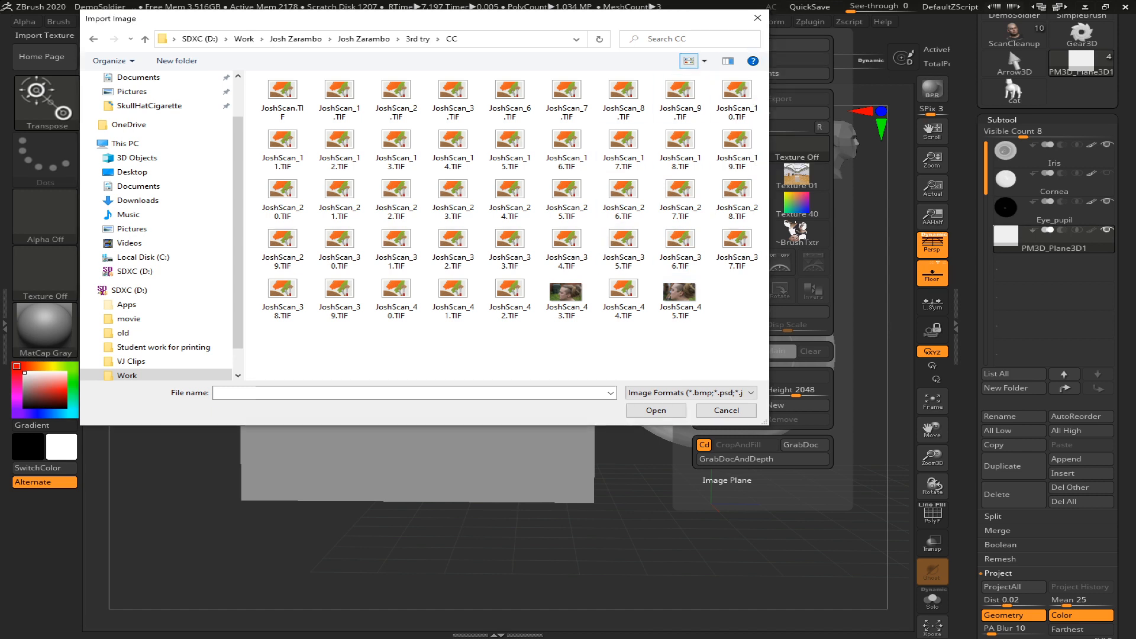
Look through the scan photos, import JoshScan_8.TIF as a texture and preview it among the loaded textures
{"action": "scroll", "coordinate": [767, 179], "scroll_direction": "down", "scroll_amount": 2}
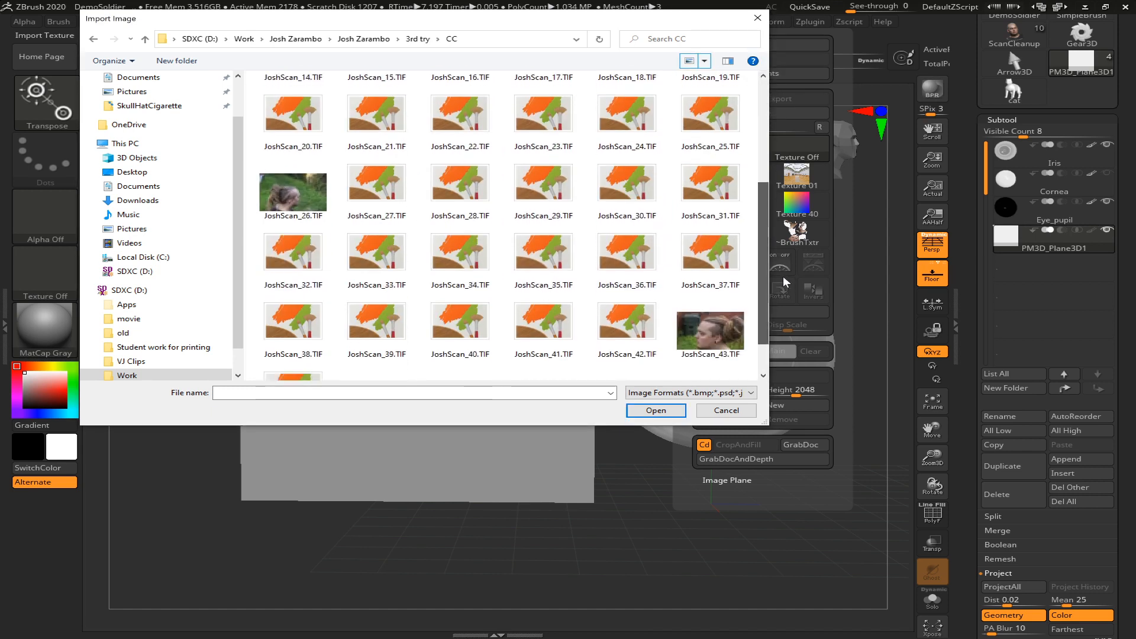
{"action": "left_click", "coordinate": [494, 216]}
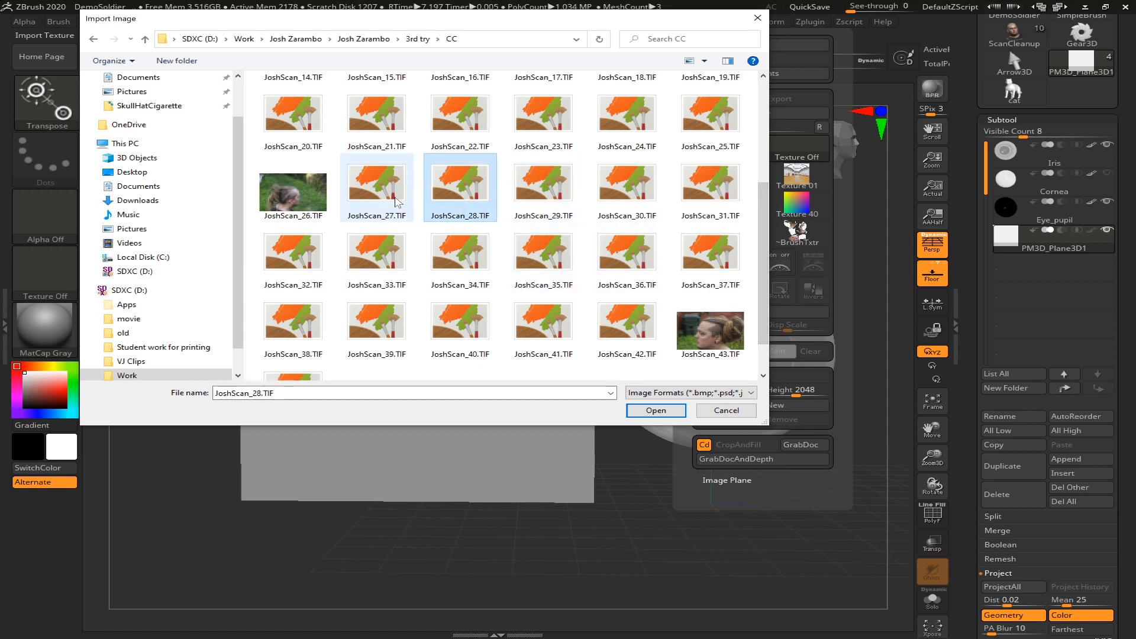
{"action": "left_click", "coordinate": [457, 326]}
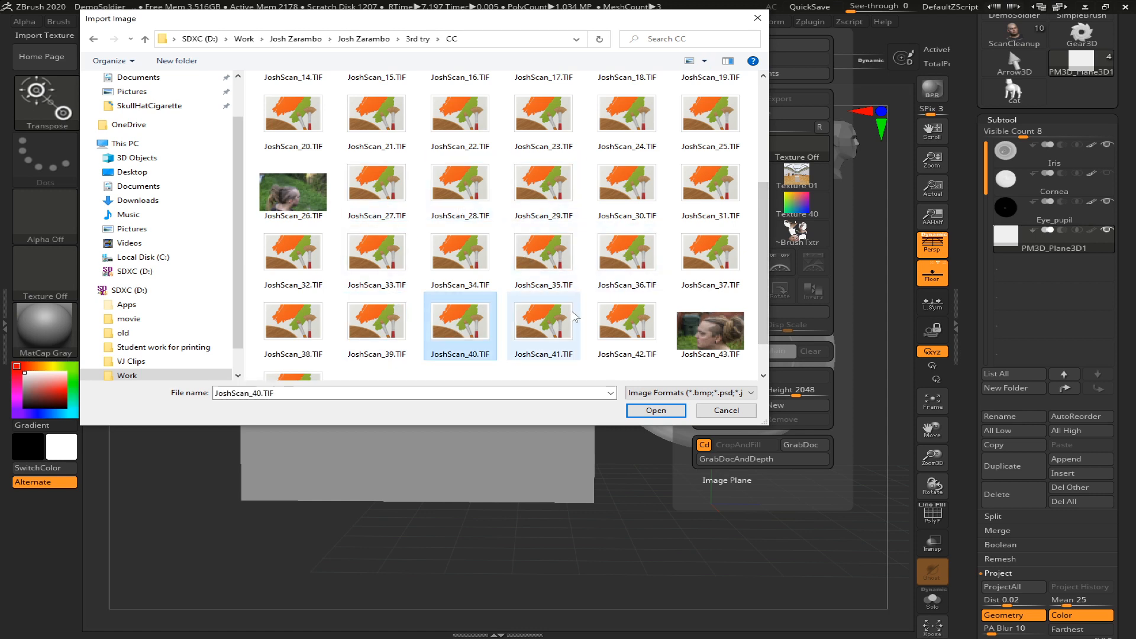
{"action": "left_click", "coordinate": [543, 324]}
{"action": "left_click", "coordinate": [642, 333]}
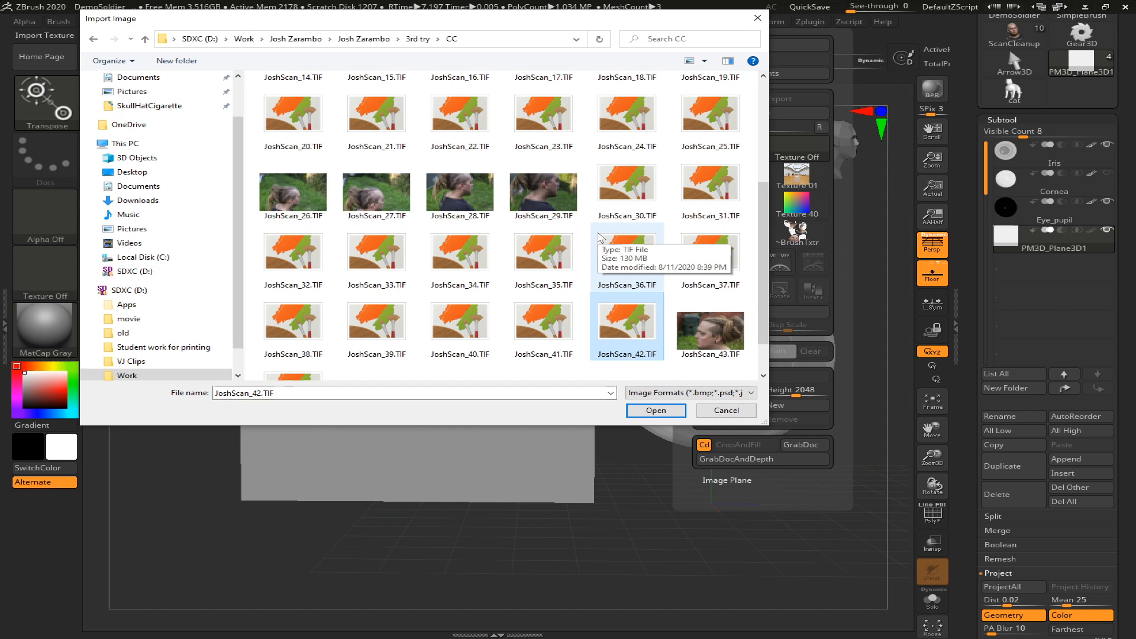
{"action": "left_click_drag", "start_coordinate": [757, 248], "coordinate": [739, 39]}
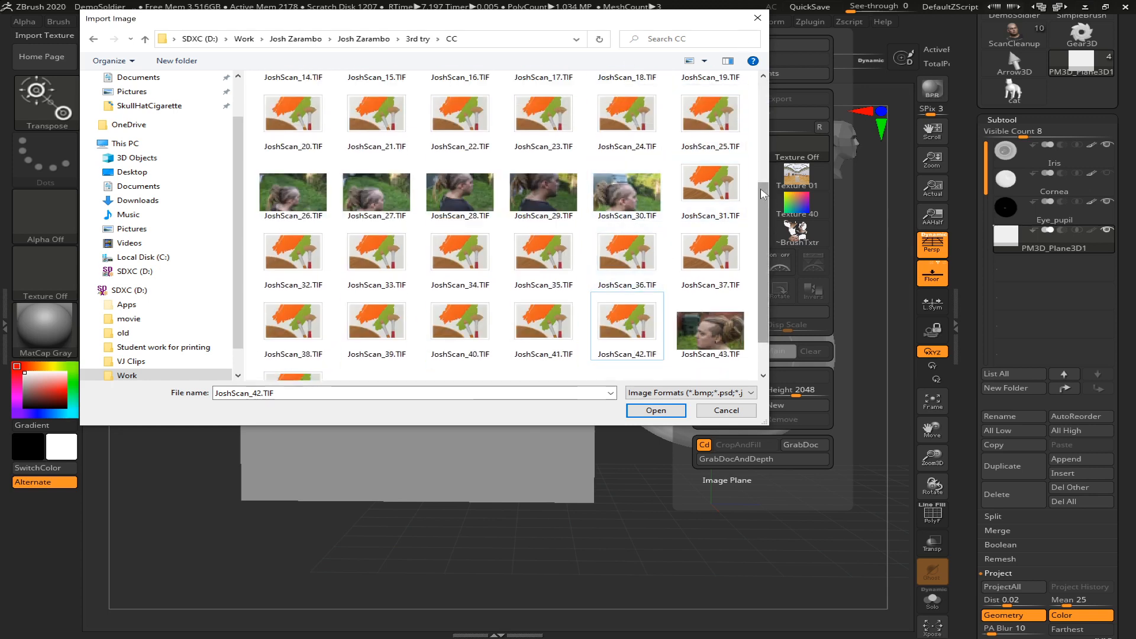
{"action": "scroll", "coordinate": [750, 198], "scroll_direction": "up", "scroll_amount": 3}
{"action": "left_click", "coordinate": [698, 118]}
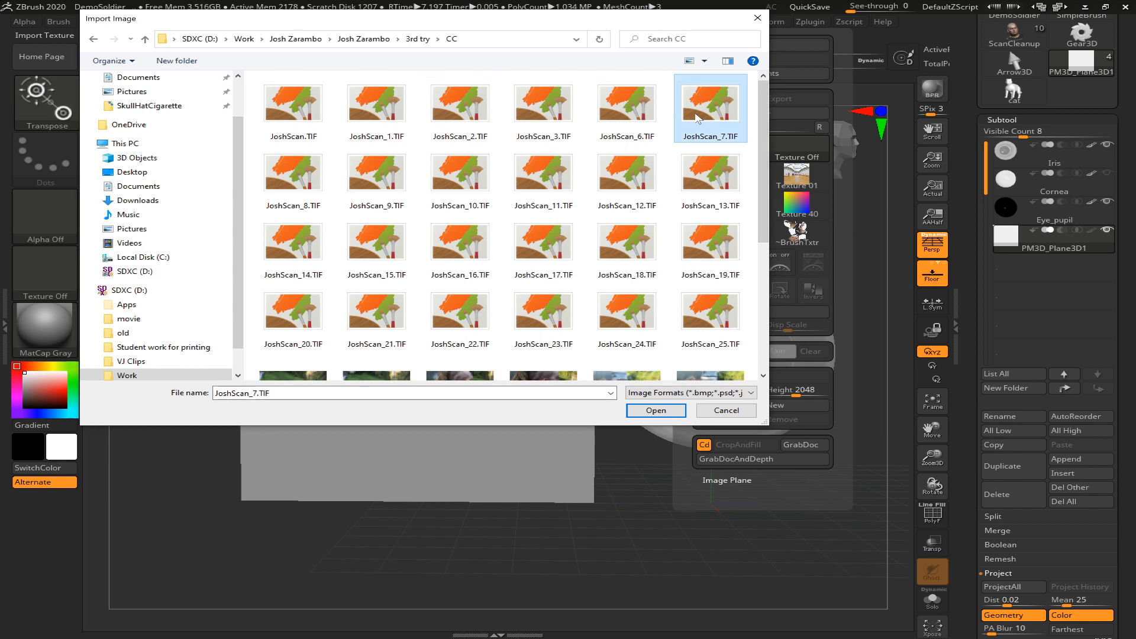
{"action": "double_click", "coordinate": [293, 177]}
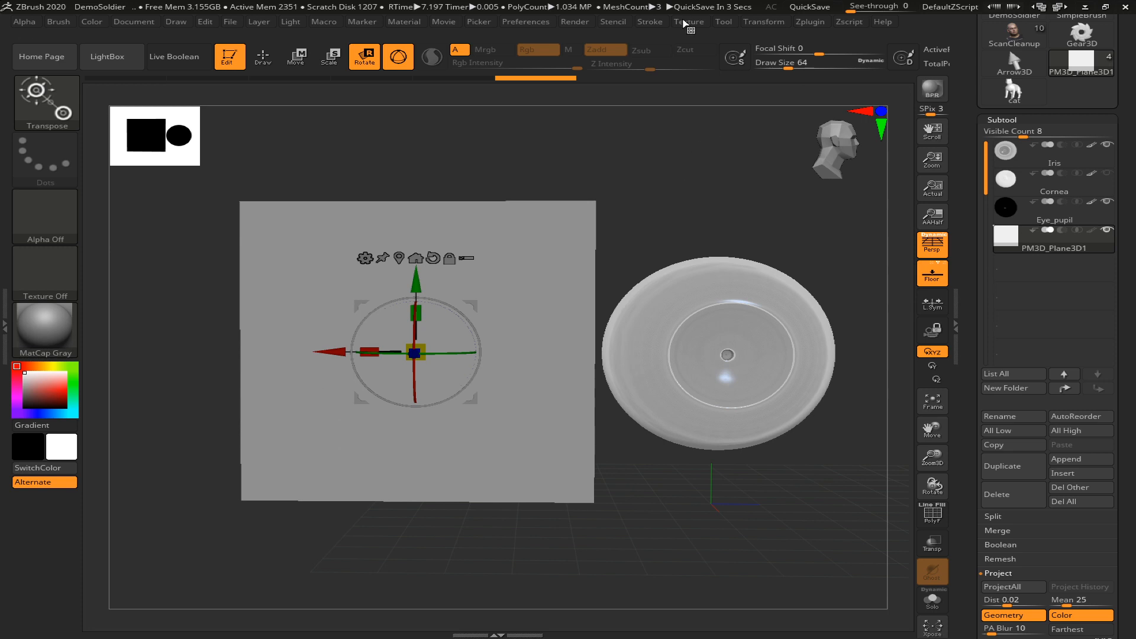
{"action": "left_click", "coordinate": [685, 24]}
{"action": "mouse_move", "coordinate": [734, 265]}
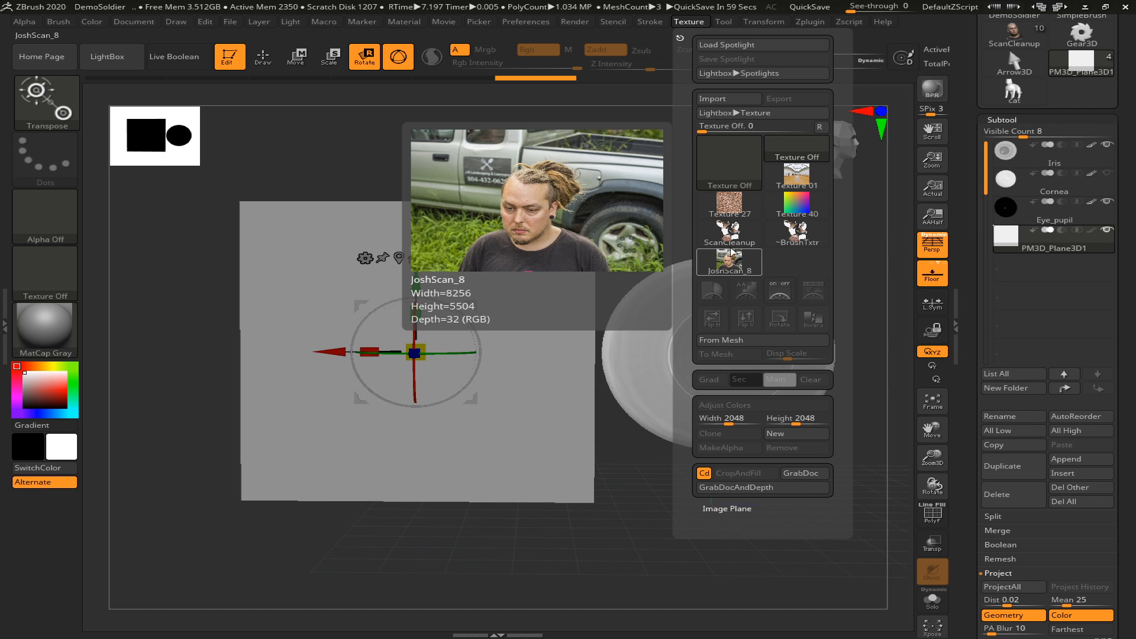
Import JoshScan_7.TIF as another texture and make it the current texture
{"action": "left_click", "coordinate": [711, 100]}
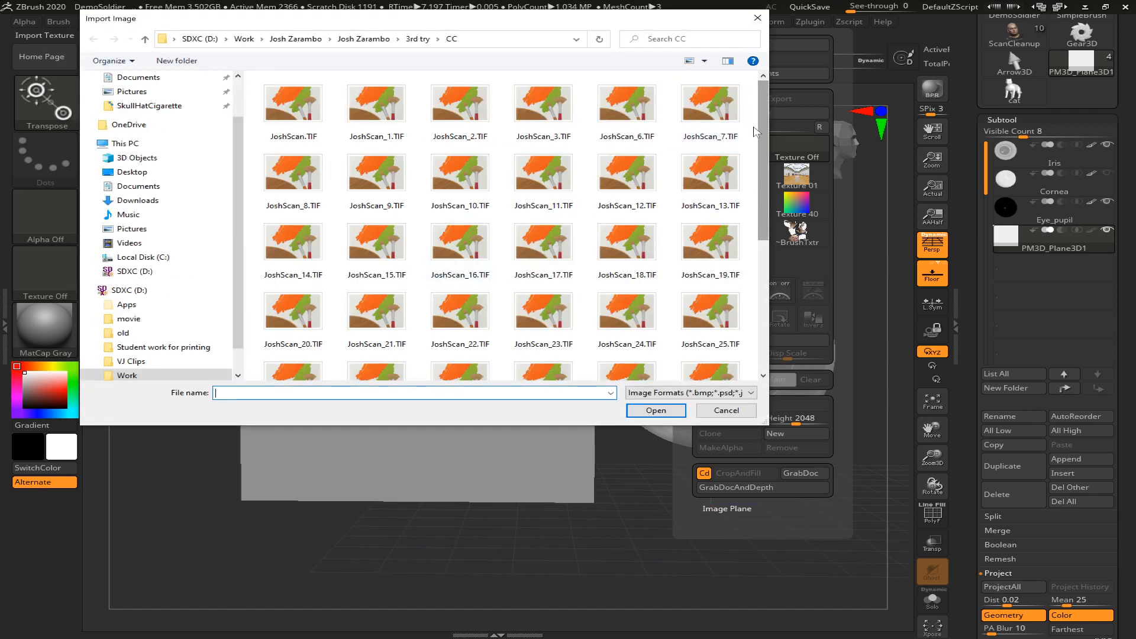
{"action": "left_click", "coordinate": [696, 113]}
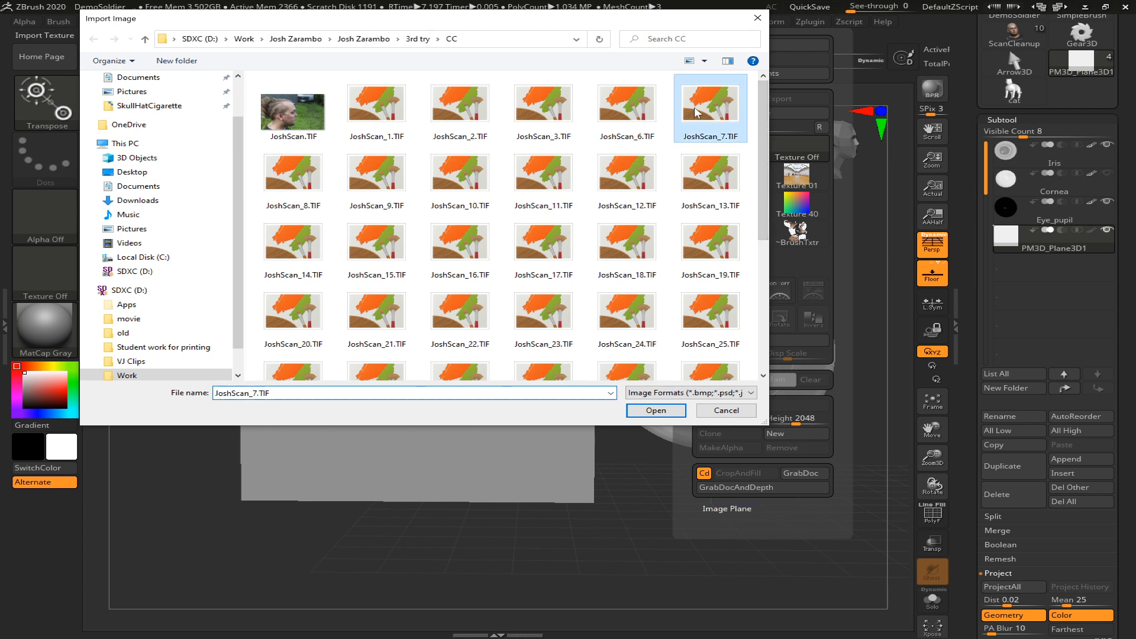
{"action": "double_click", "coordinate": [695, 113]}
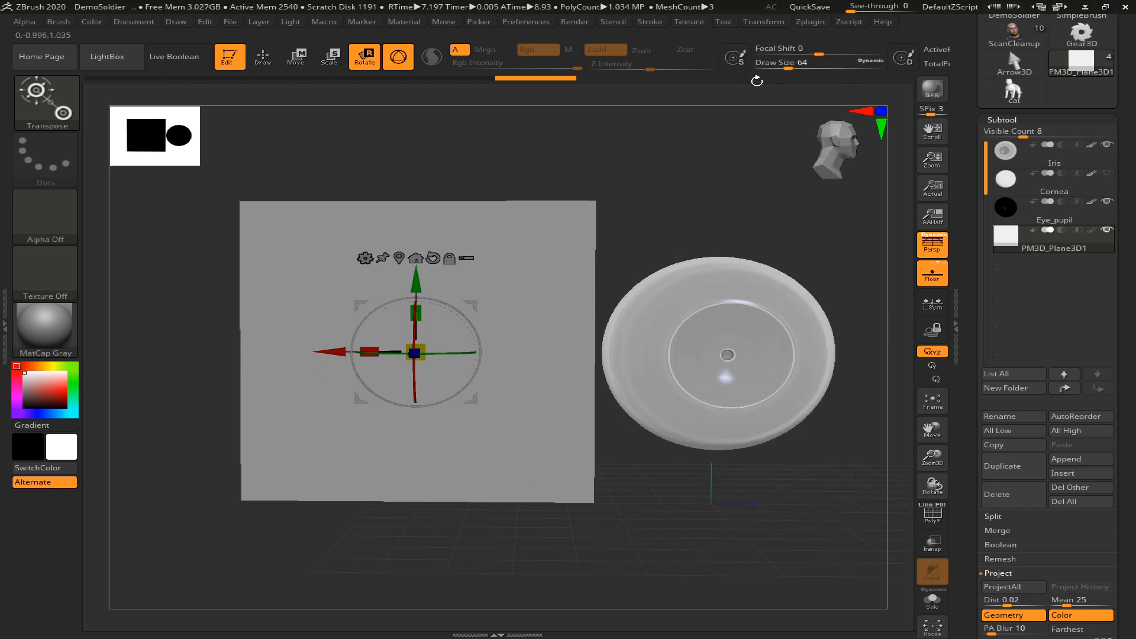
{"action": "left_click", "coordinate": [689, 22]}
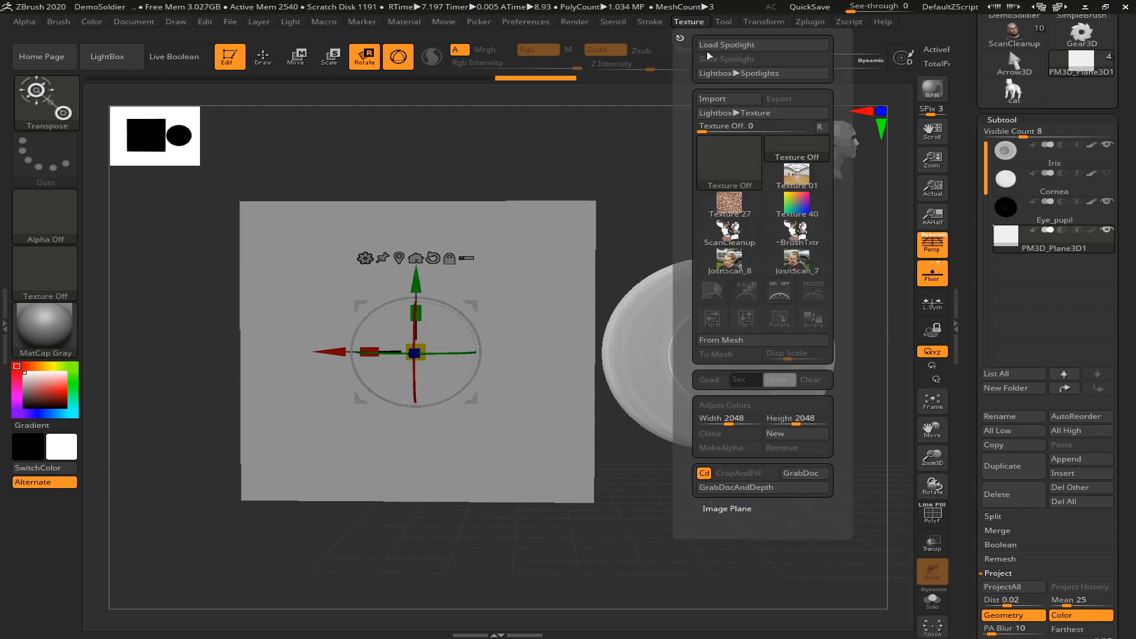
{"action": "left_click", "coordinate": [792, 266]}
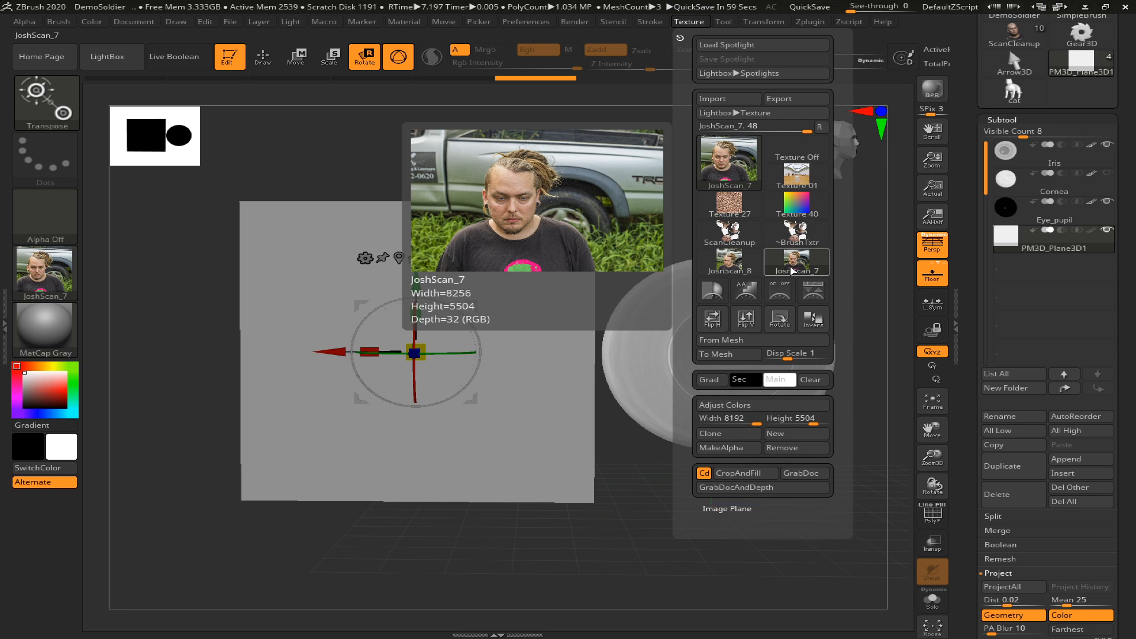
{"action": "left_click", "coordinate": [793, 267]}
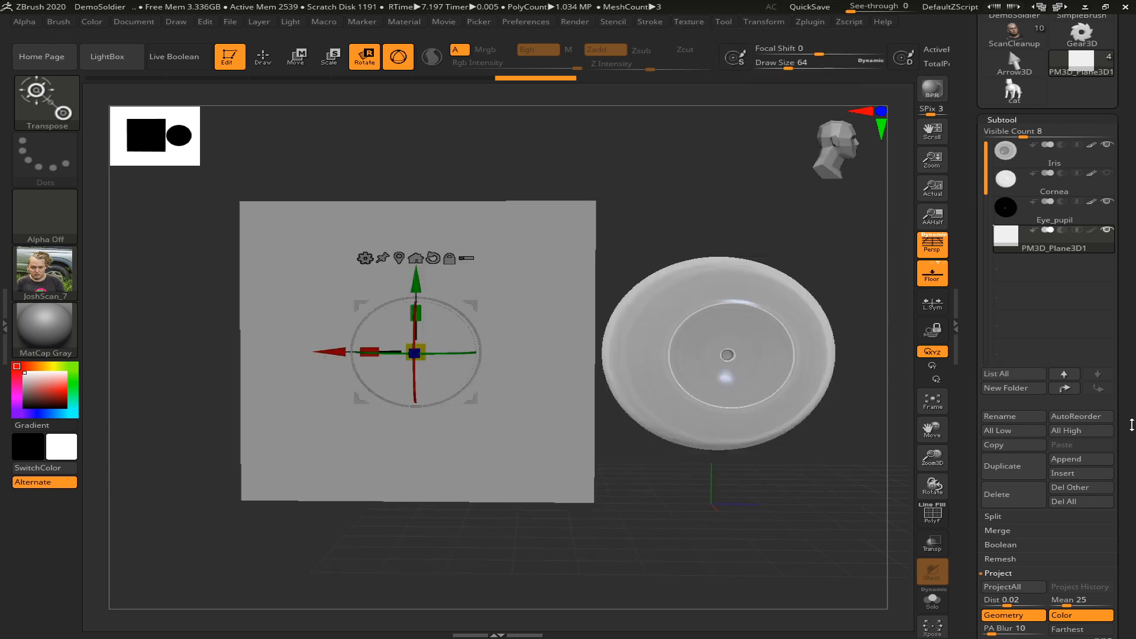
Apply the JoshScan_7 texture to the reference plane and rotate the plane until the photo stands upright
{"action": "scroll", "coordinate": [986, 327], "scroll_direction": "down", "scroll_amount": 10}
{"action": "left_click", "coordinate": [1014, 229]}
{"action": "left_click", "coordinate": [1016, 201]}
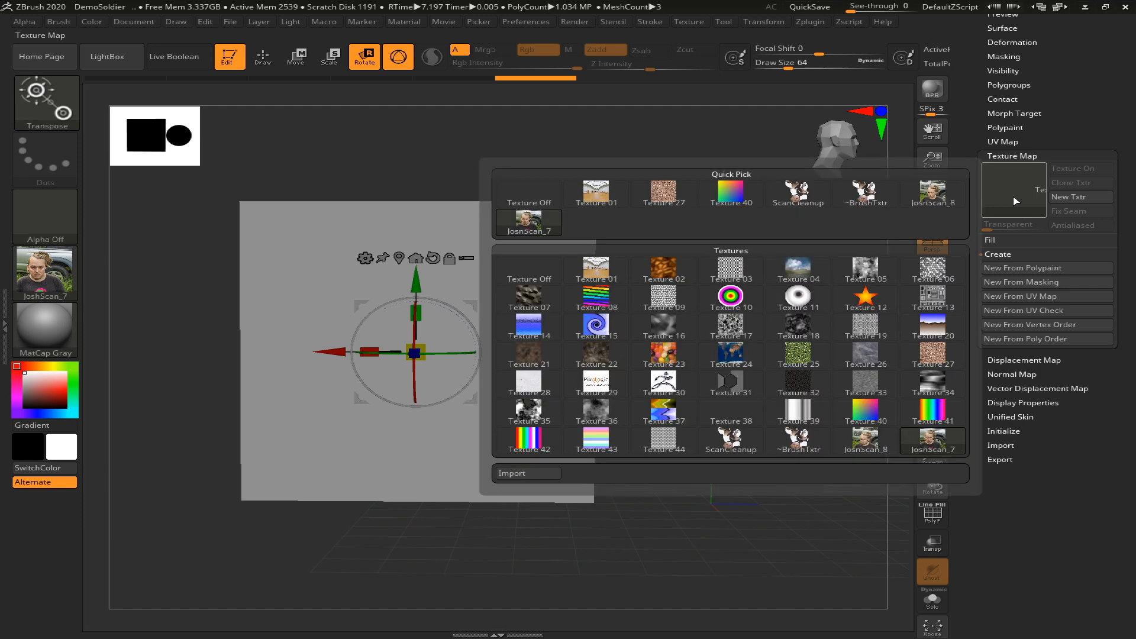
{"action": "left_click", "coordinate": [551, 219]}
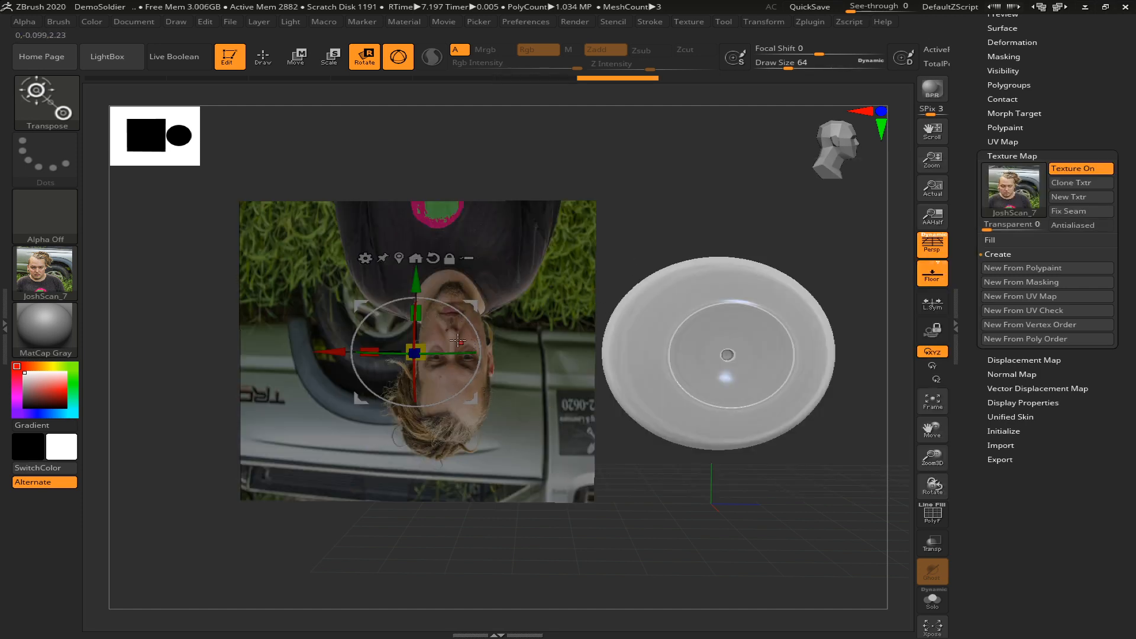
{"action": "left_click_drag", "start_coordinate": [476, 330], "coordinate": [319, 410]}
{"action": "left_click_drag", "start_coordinate": [478, 375], "coordinate": [475, 377]}
Choose the Flat Color material for the photo plane and return to Draw mode
{"action": "left_click", "coordinate": [59, 323]}
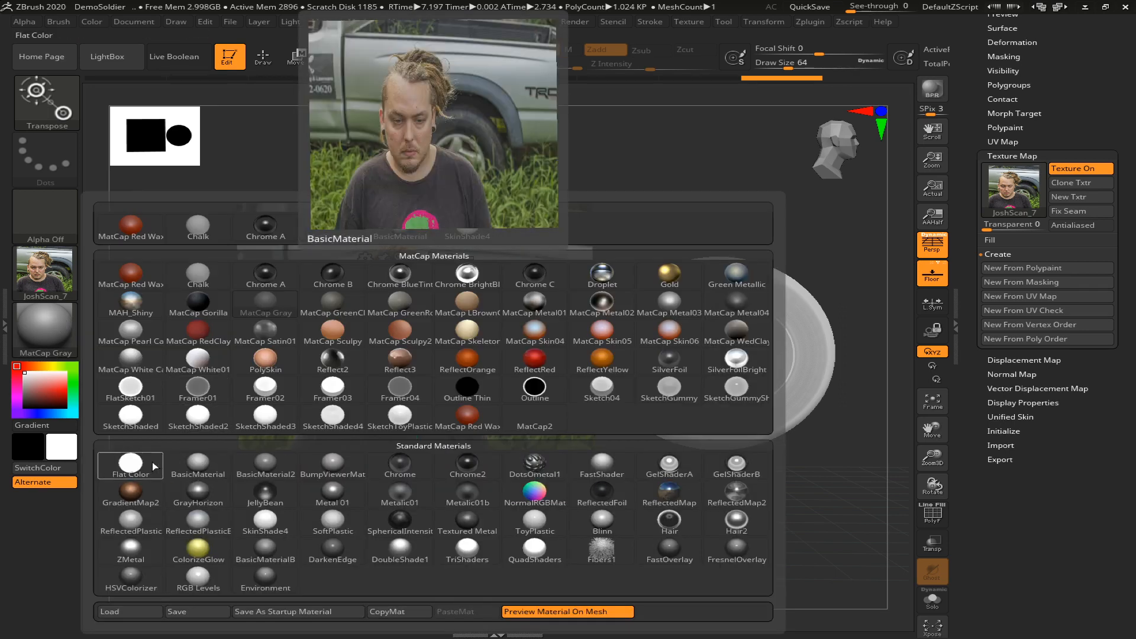
{"action": "left_click", "coordinate": [151, 466]}
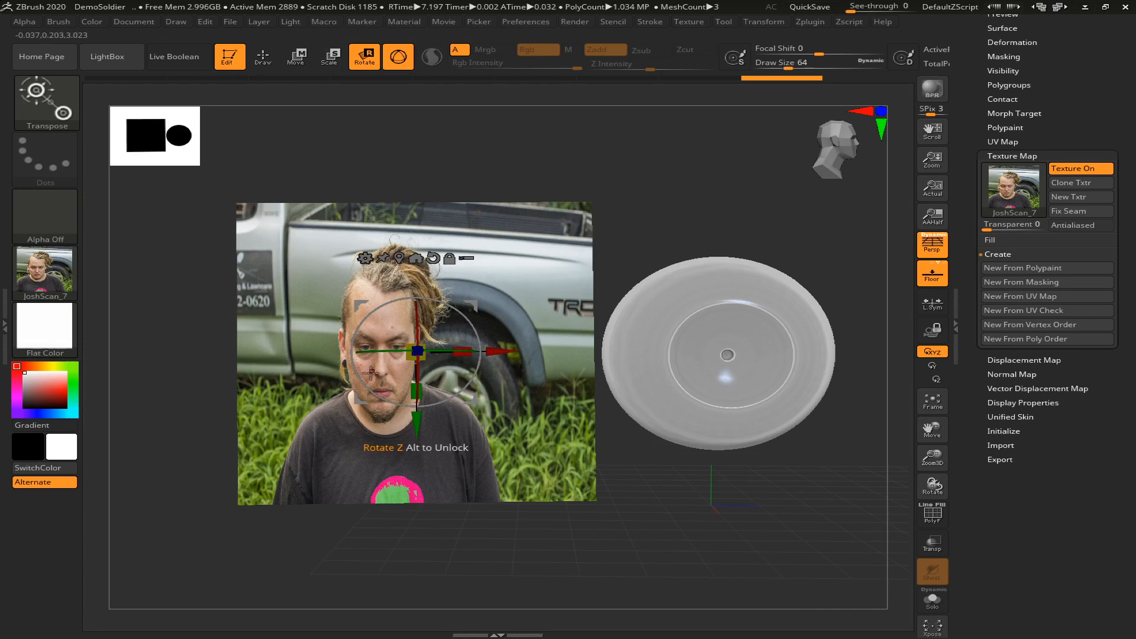
{"action": "key", "text": "q"}
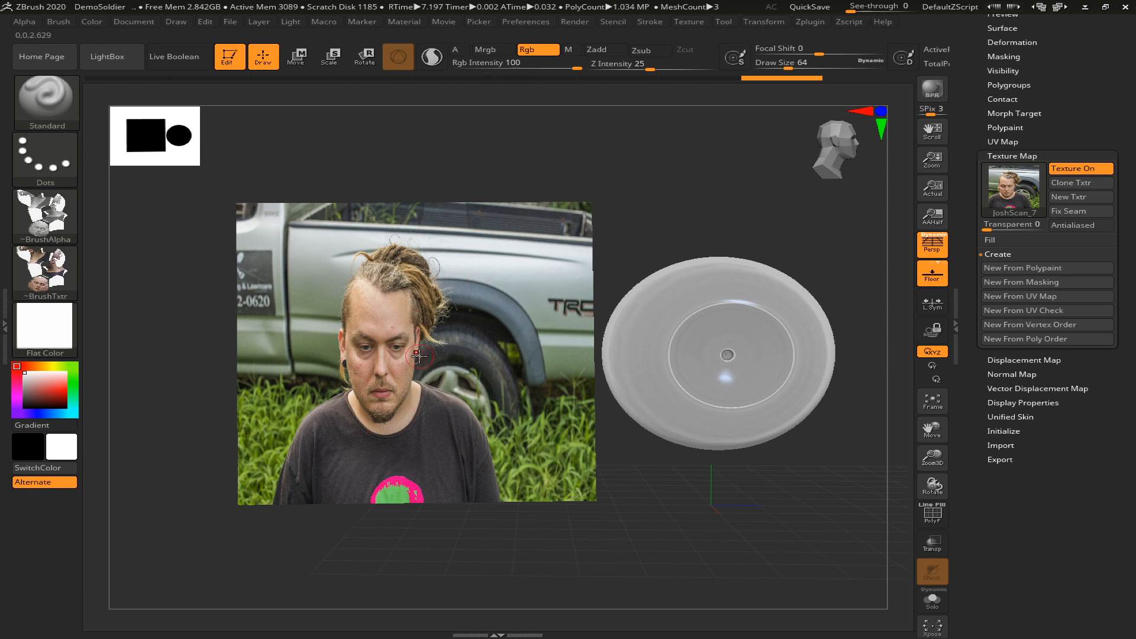
{"action": "left_click_drag", "start_coordinate": [676, 200], "coordinate": [675, 195]}
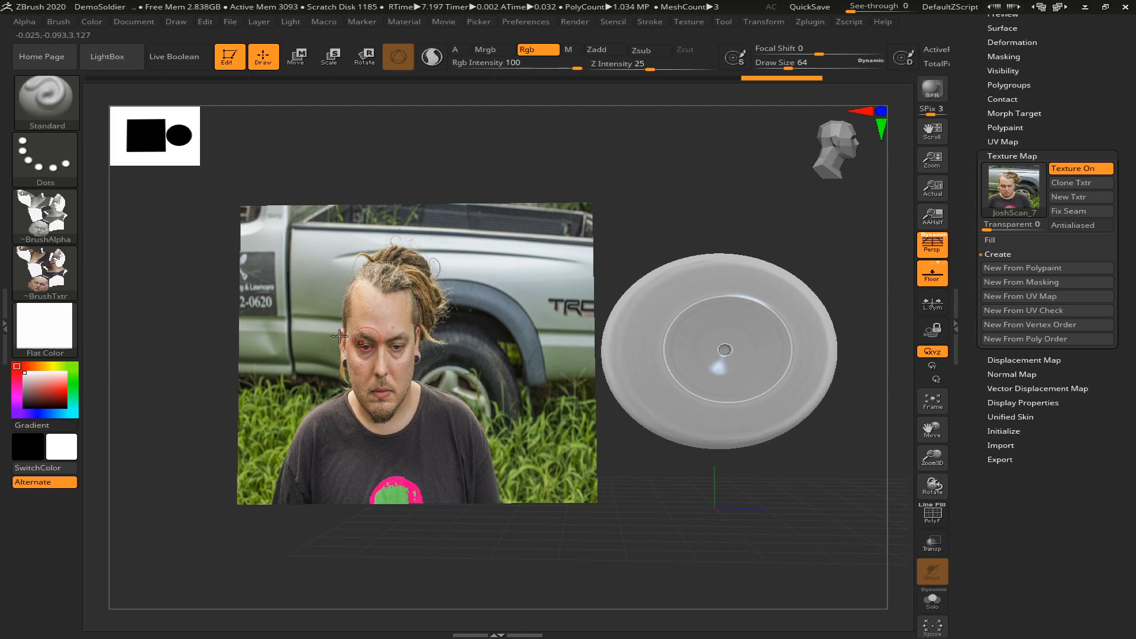
Fill the photo plane with white and the Flat Color material using the Mrgb channel, and turn off the brush texture
{"action": "left_click", "coordinate": [492, 51]}
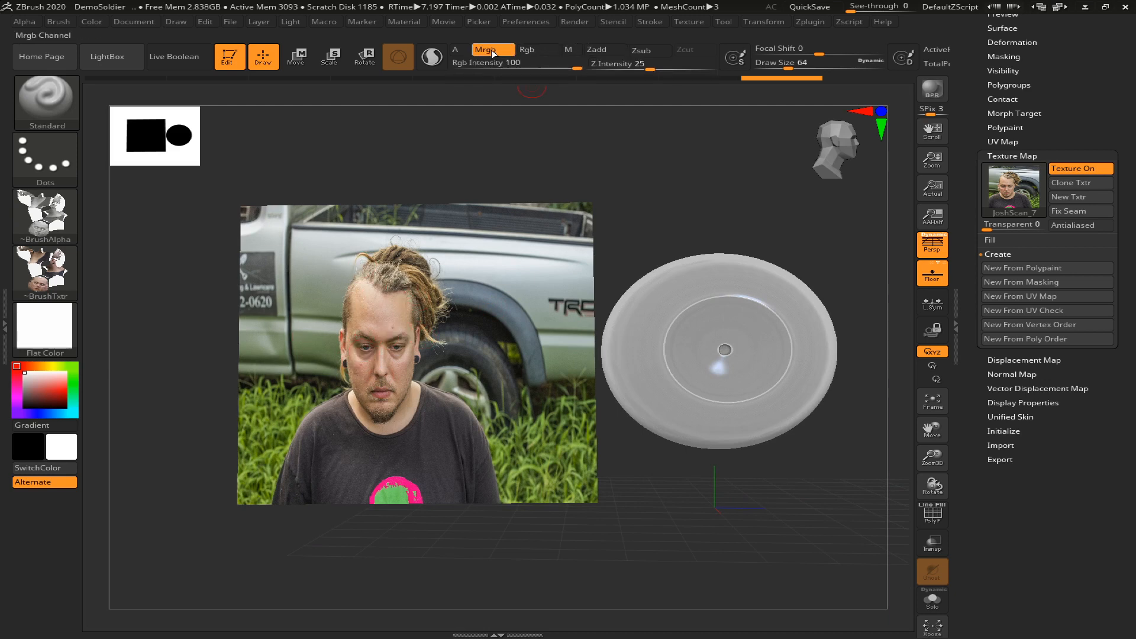
{"action": "left_click", "coordinate": [538, 50]}
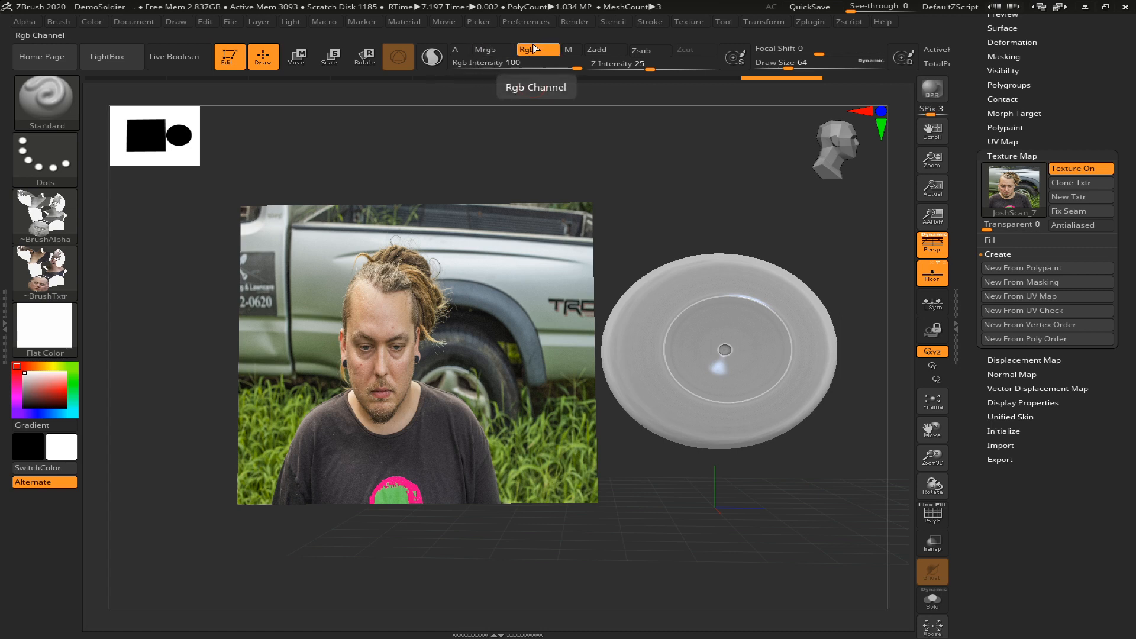
{"action": "left_click", "coordinate": [503, 52]}
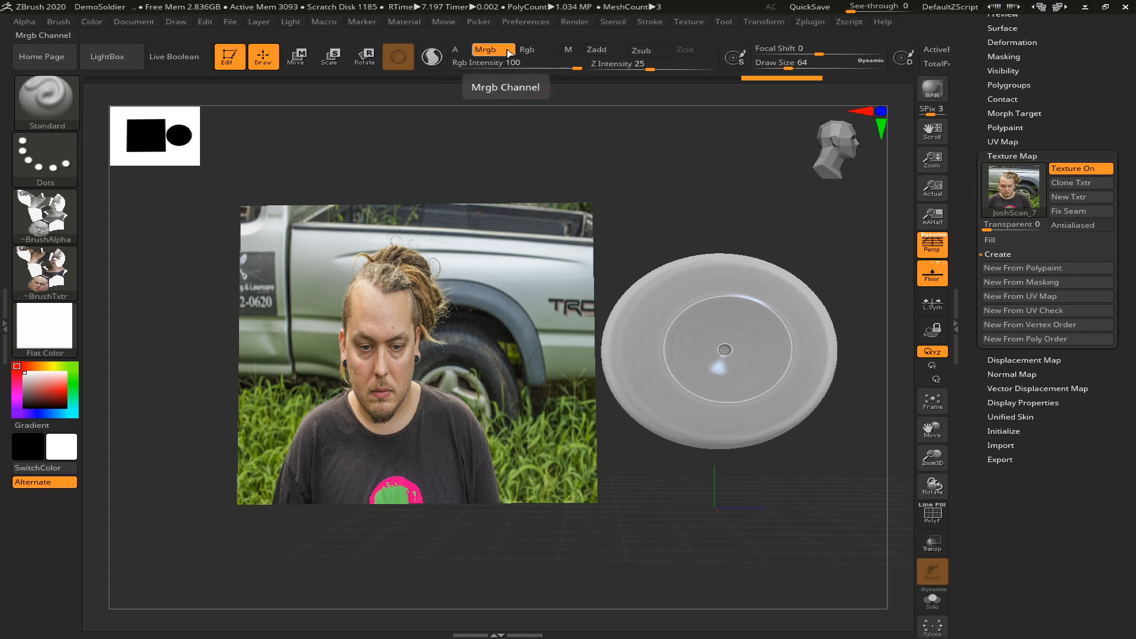
{"action": "left_click", "coordinate": [86, 23]}
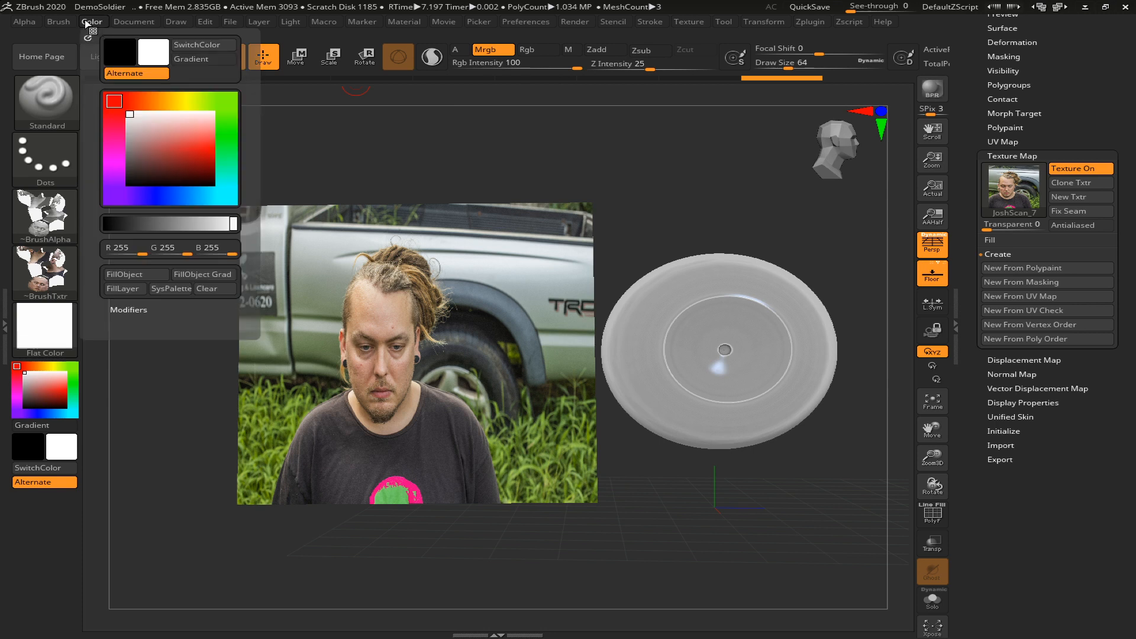
{"action": "left_click", "coordinate": [126, 274]}
{"action": "left_click_drag", "start_coordinate": [170, 426], "coordinate": [242, 321]}
{"action": "left_click_drag", "start_coordinate": [187, 277], "coordinate": [214, 360]}
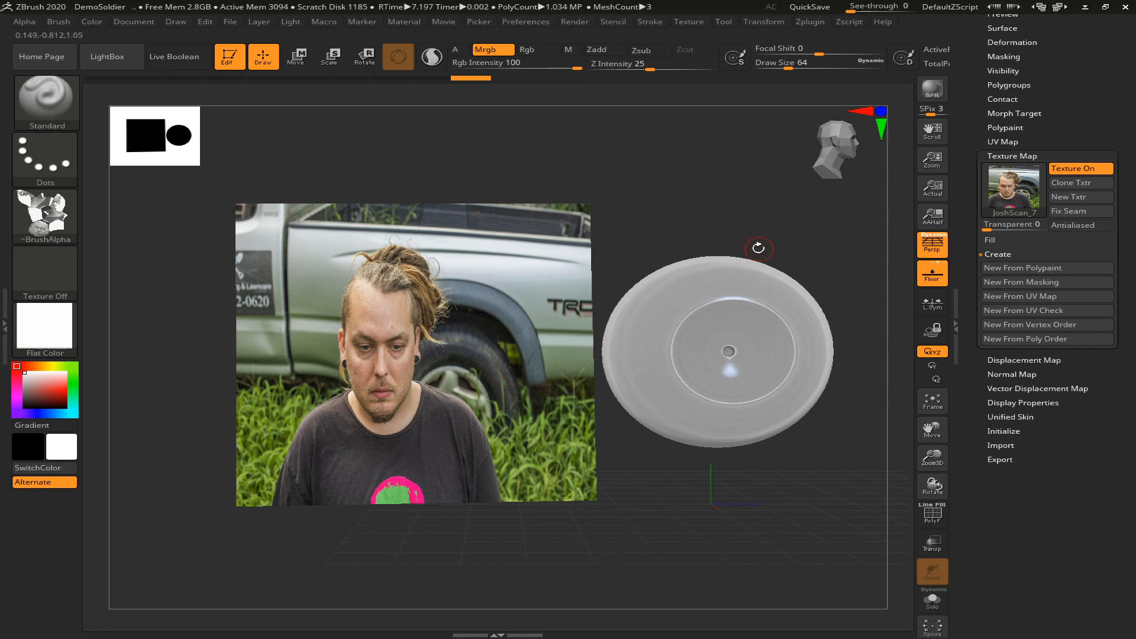
{"action": "left_click_drag", "start_coordinate": [756, 248], "coordinate": [744, 253]}
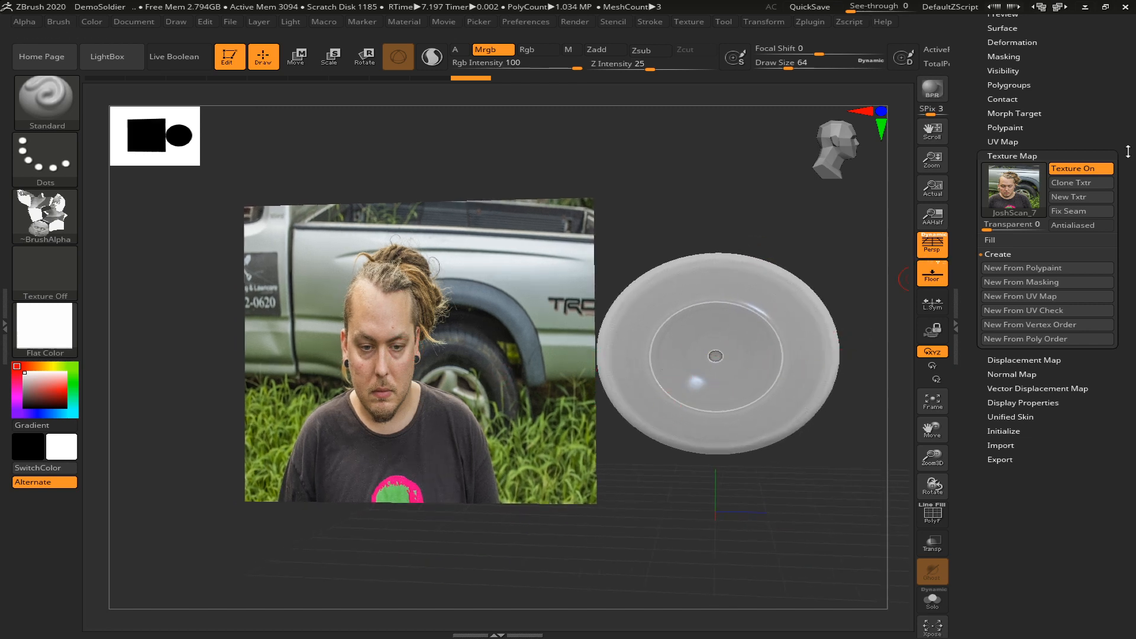
Expand the subtool list and make the Iris subtool active
{"action": "left_click", "coordinate": [1098, 169]}
{"action": "left_click", "coordinate": [1098, 170]}
{"action": "left_click_drag", "start_coordinate": [1097, 96], "coordinate": [1104, 183]}
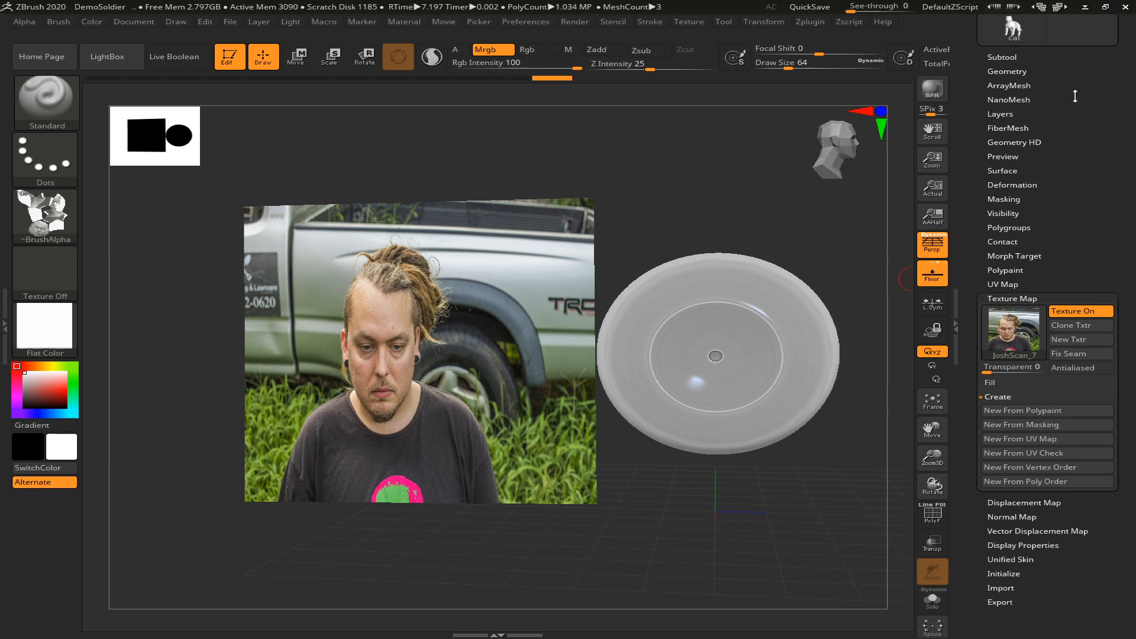
{"action": "left_click_drag", "start_coordinate": [1075, 96], "coordinate": [1090, 168]}
{"action": "left_click", "coordinate": [1001, 140]}
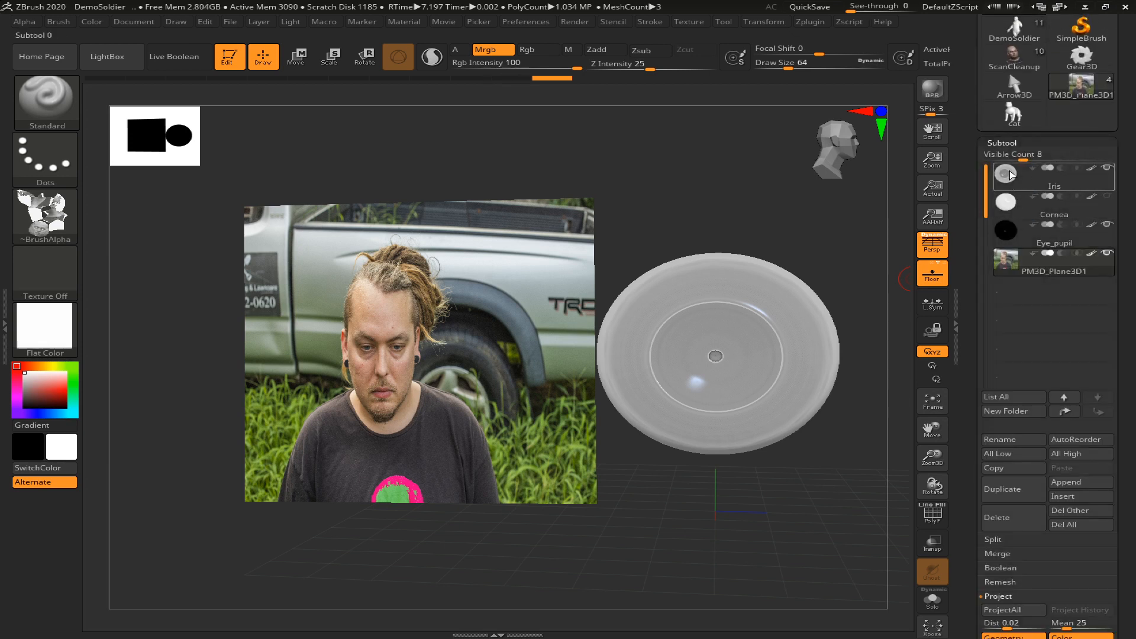
{"action": "left_click_drag", "start_coordinate": [1131, 394], "coordinate": [1122, 338]}
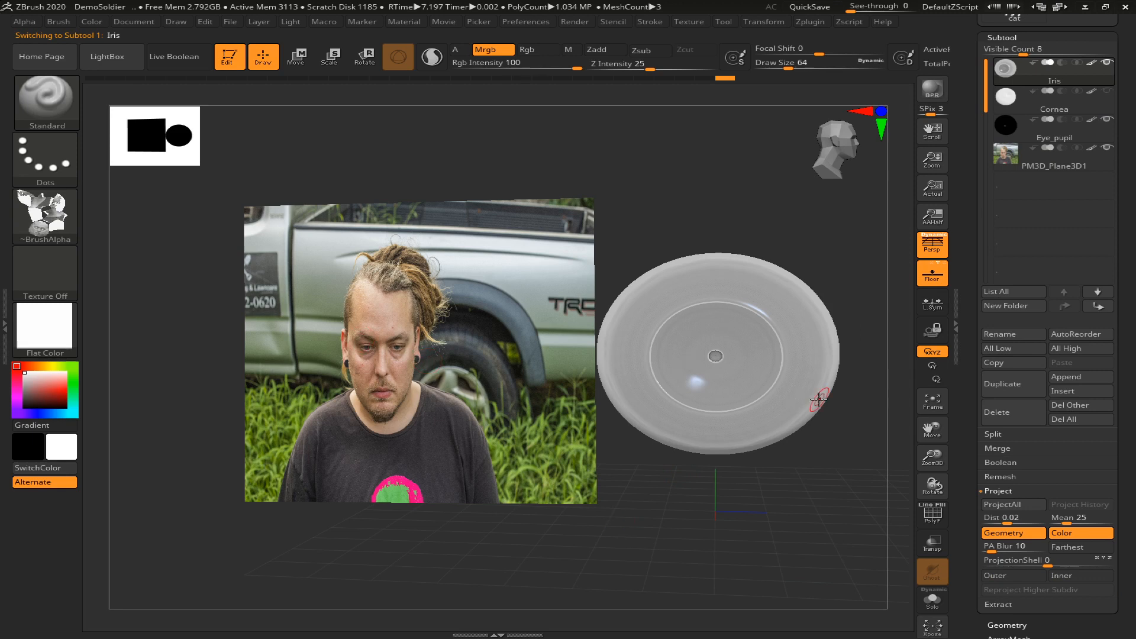
Show the layers of the Iris subtool and set the Iris size layer to about 0.646
{"action": "scroll", "coordinate": [1129, 441], "scroll_direction": "down", "scroll_amount": 5}
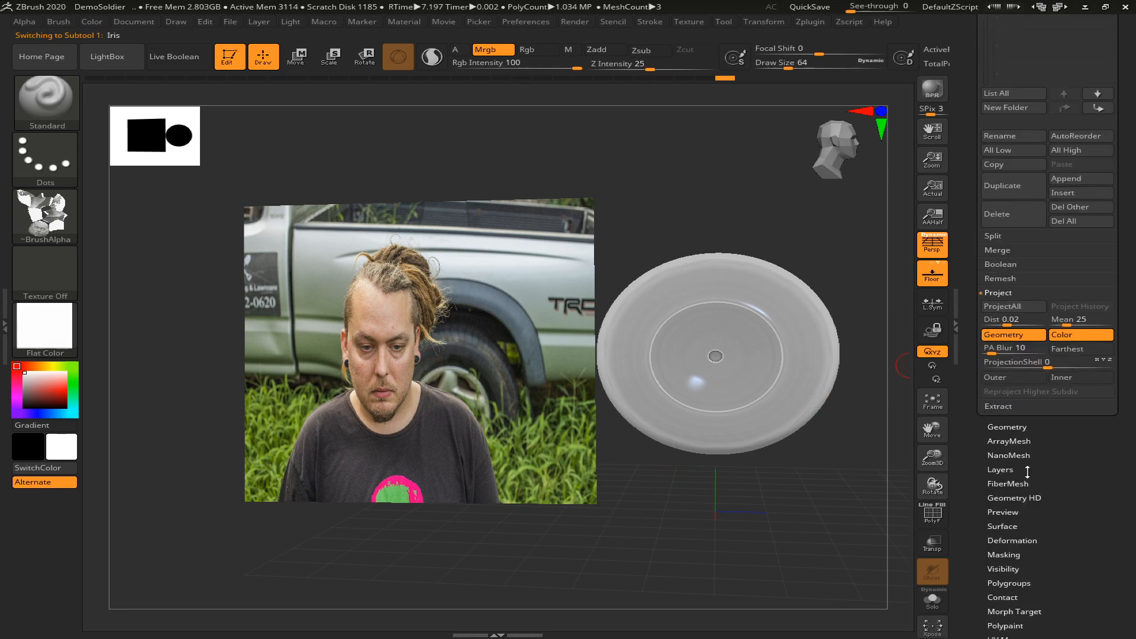
{"action": "scroll", "coordinate": [1024, 471], "scroll_direction": "down", "scroll_amount": 9}
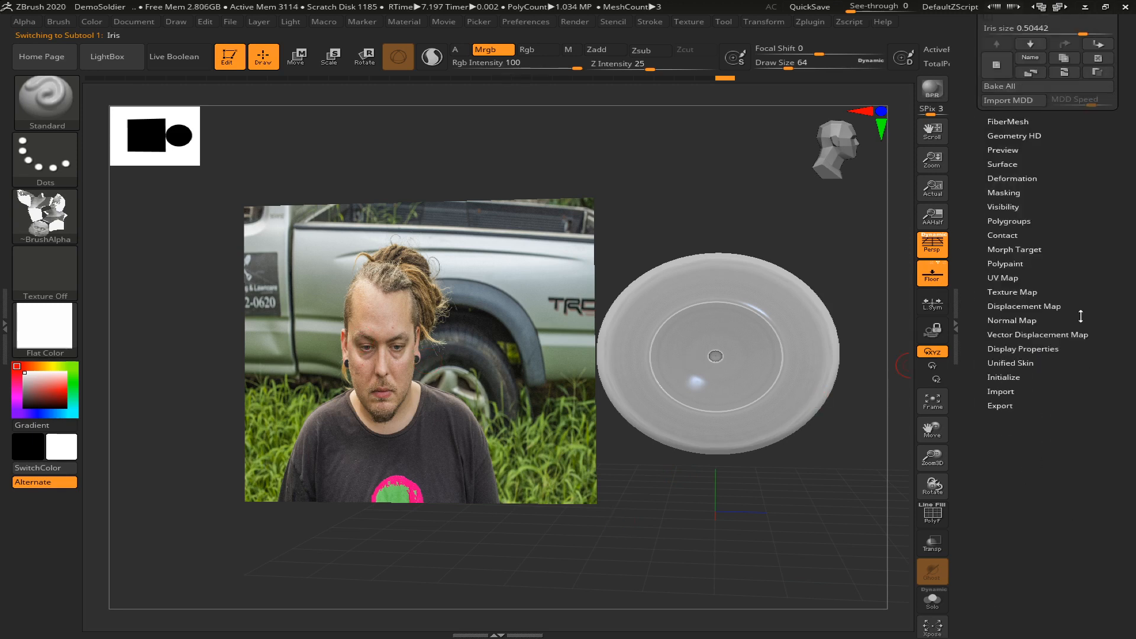
{"action": "scroll", "coordinate": [1077, 367], "scroll_direction": "up", "scroll_amount": 9}
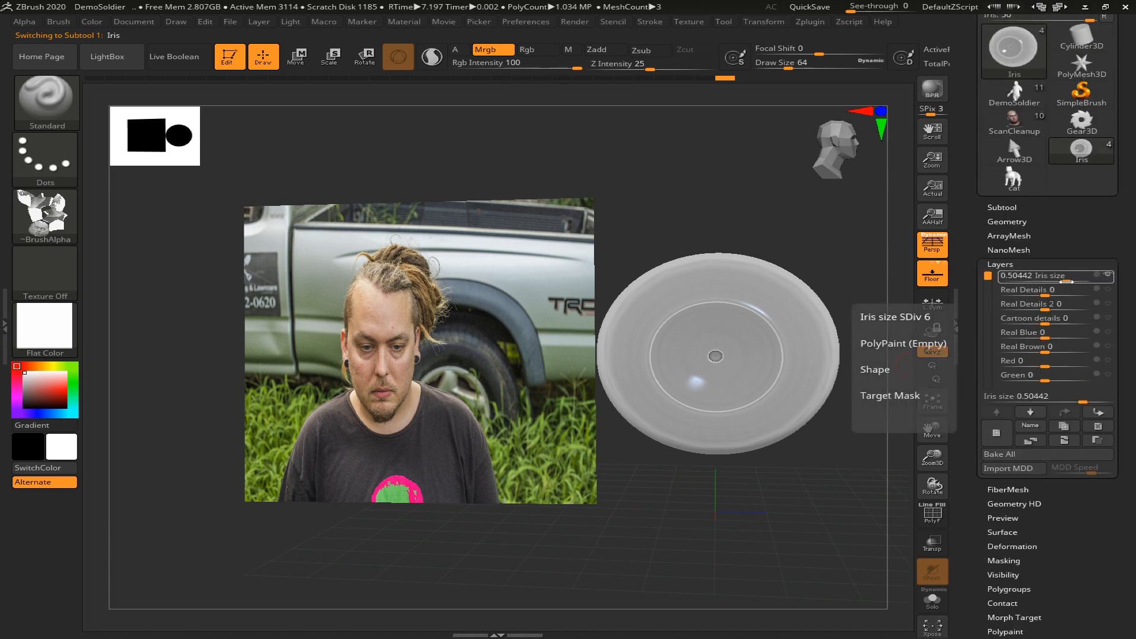
{"action": "left_click_drag", "start_coordinate": [1067, 282], "coordinate": [1073, 278]}
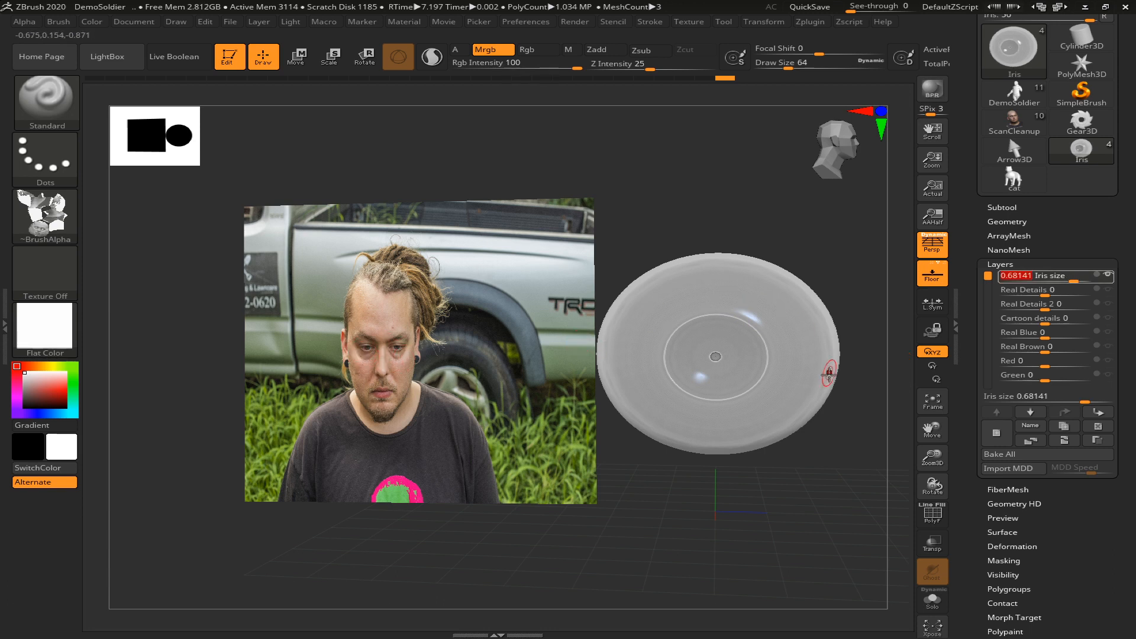
{"action": "left_click_drag", "start_coordinate": [1072, 277], "coordinate": [1071, 276]}
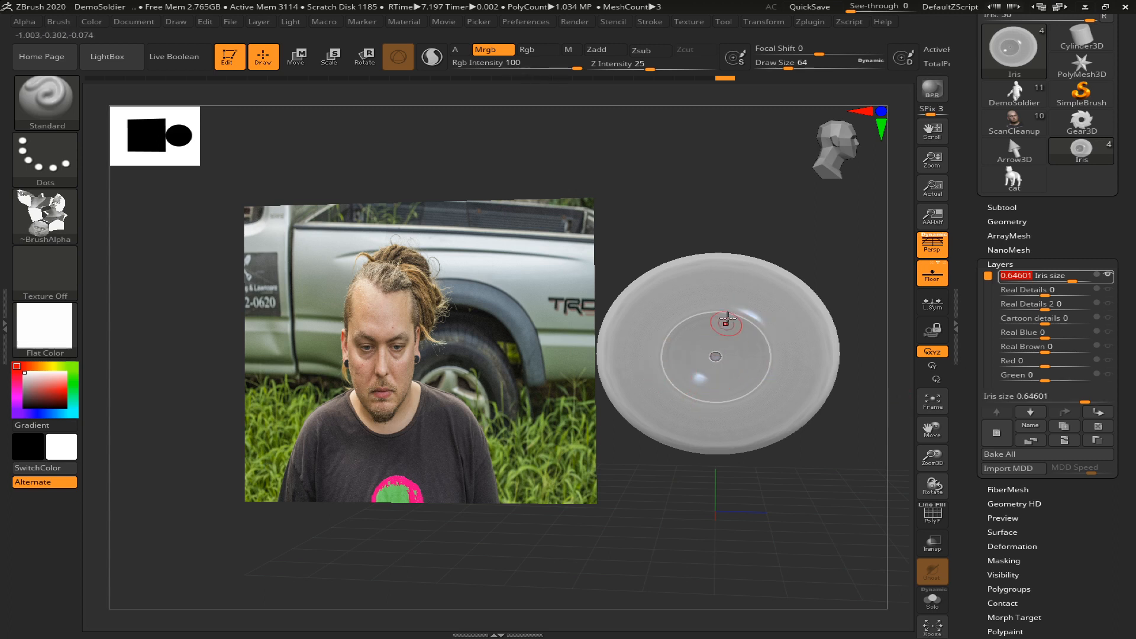
Set the Real Details and Real Details 2 layers to about 0.876 and the Real Blue layer to 1
{"action": "left_click_drag", "start_coordinate": [1059, 291], "coordinate": [1083, 308]}
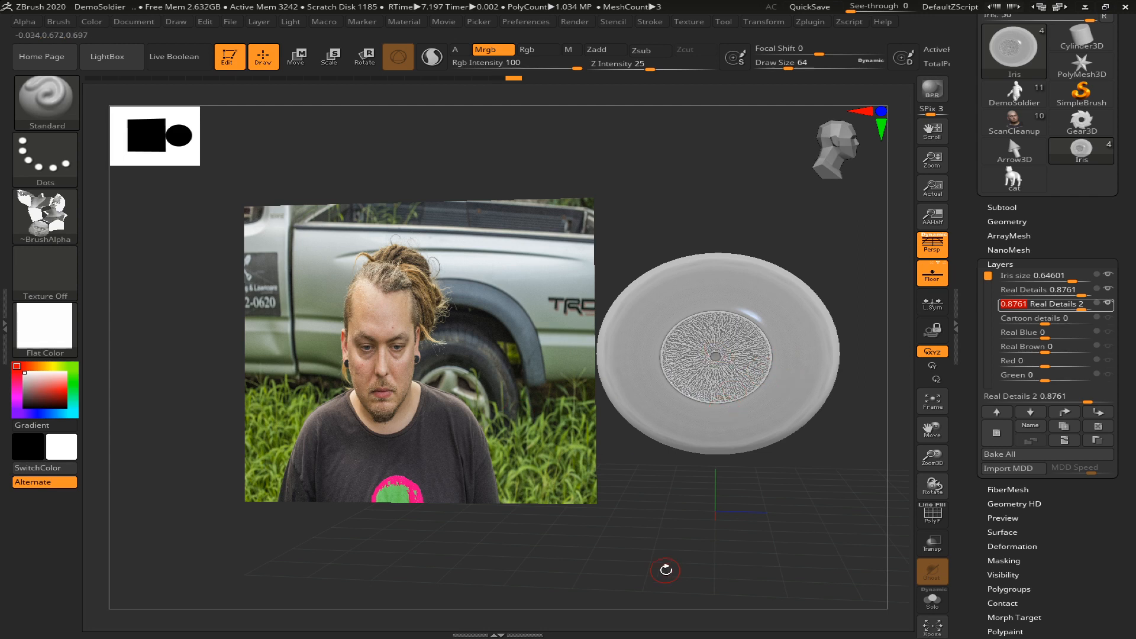
{"action": "mouse_move", "coordinate": [677, 549]}
{"action": "right_mouse_down", "text": "ctrl+alt"}
{"action": "mouse_move", "coordinate": [715, 599]}
{"action": "mouse_move", "coordinate": [677, 543]}
{"action": "mouse_move", "coordinate": [710, 588]}
{"action": "mouse_move", "coordinate": [684, 550]}
{"action": "right_mouse_up", "text": "ctrl+alt"}
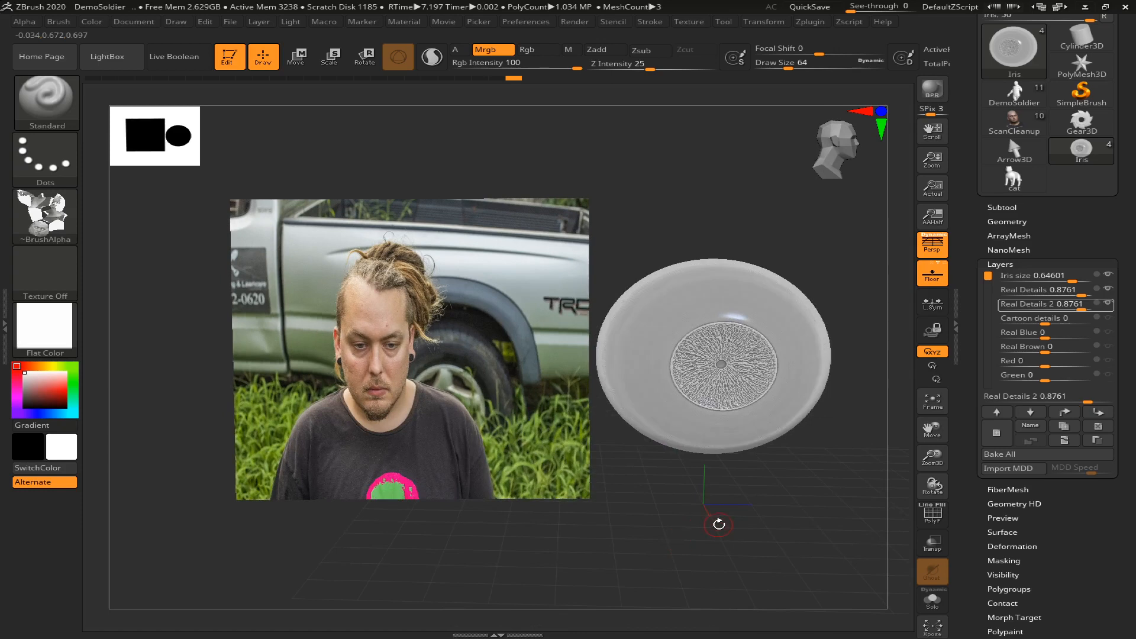
{"action": "left_click_drag", "start_coordinate": [1042, 333], "coordinate": [1094, 333]}
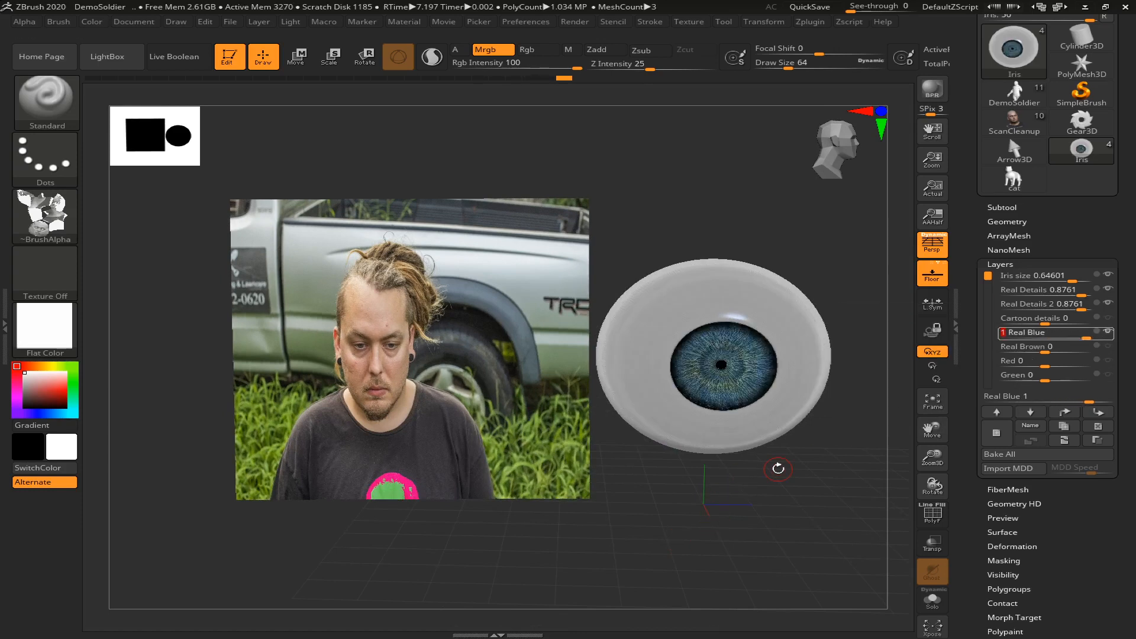
{"action": "right_click_drag", "start_coordinate": [769, 466], "coordinate": [773, 508]}
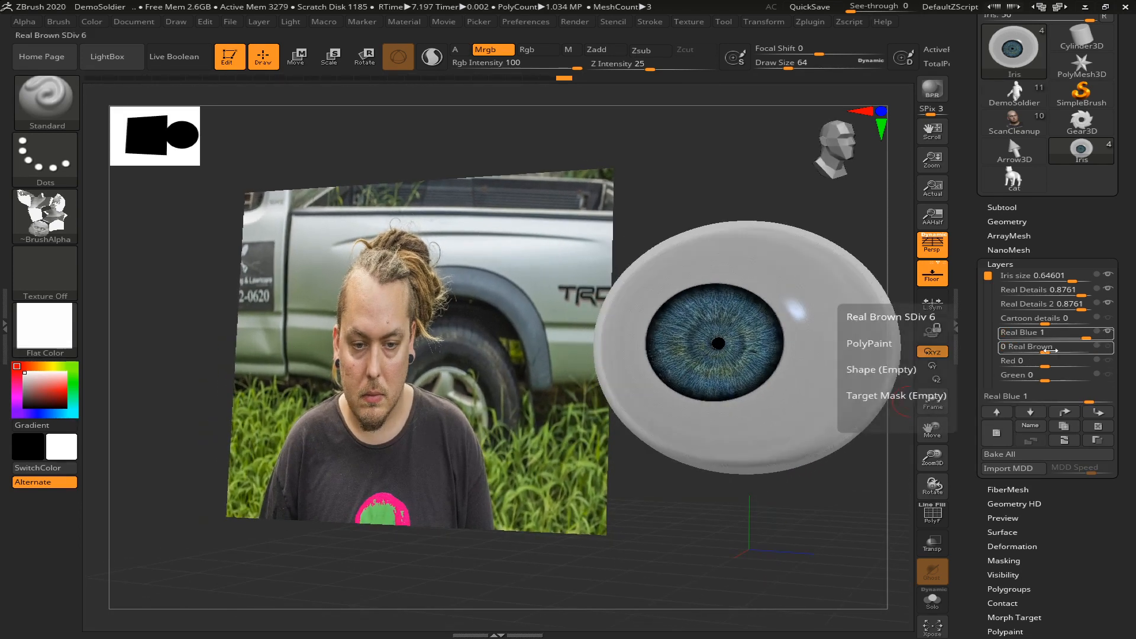
Blend brown into the blue iris by setting the Real Brown layer to about 0.434
{"action": "left_click_drag", "start_coordinate": [1058, 350], "coordinate": [1072, 350]}
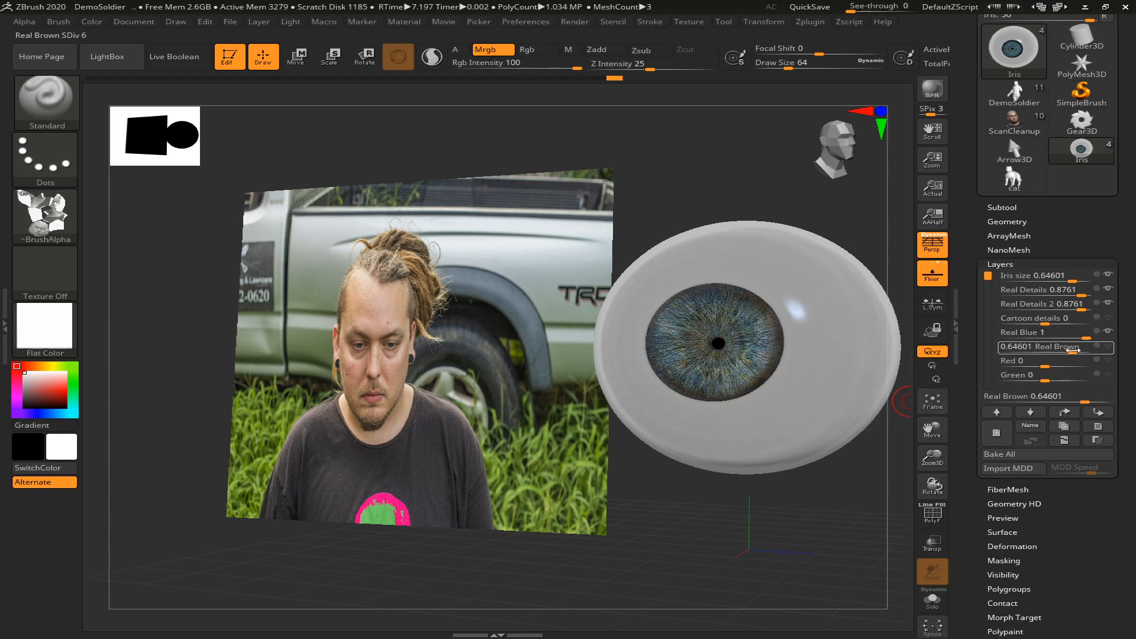
{"action": "left_click_drag", "start_coordinate": [1058, 351], "coordinate": [1062, 347]}
{"action": "left_click_drag", "start_coordinate": [1076, 345], "coordinate": [1079, 345]}
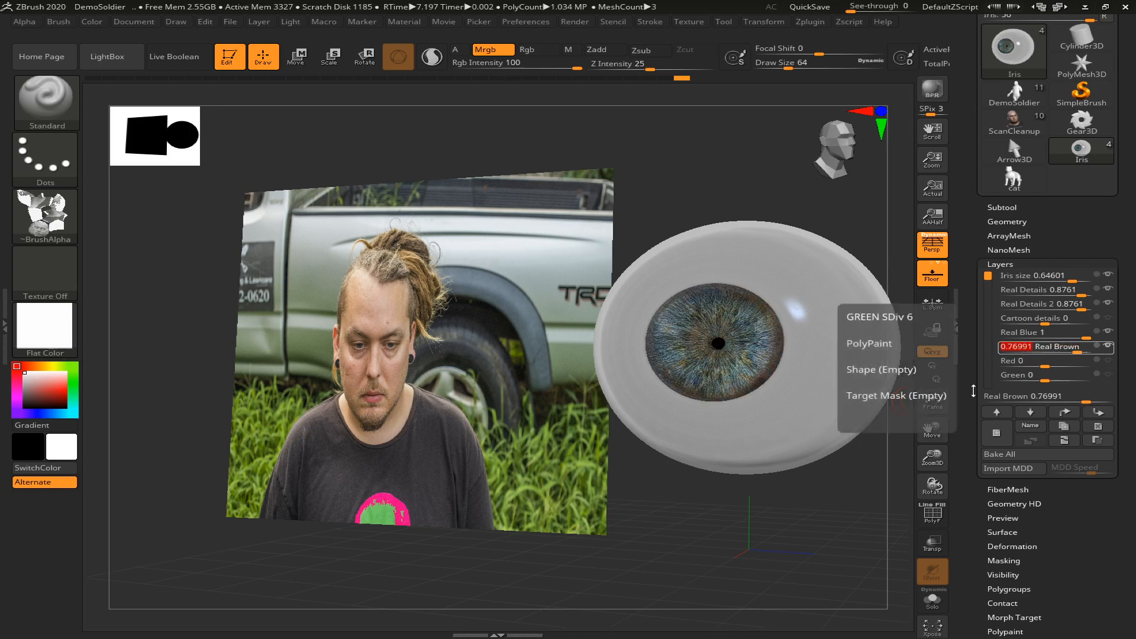
{"action": "left_click_drag", "start_coordinate": [822, 520], "coordinate": [842, 517]}
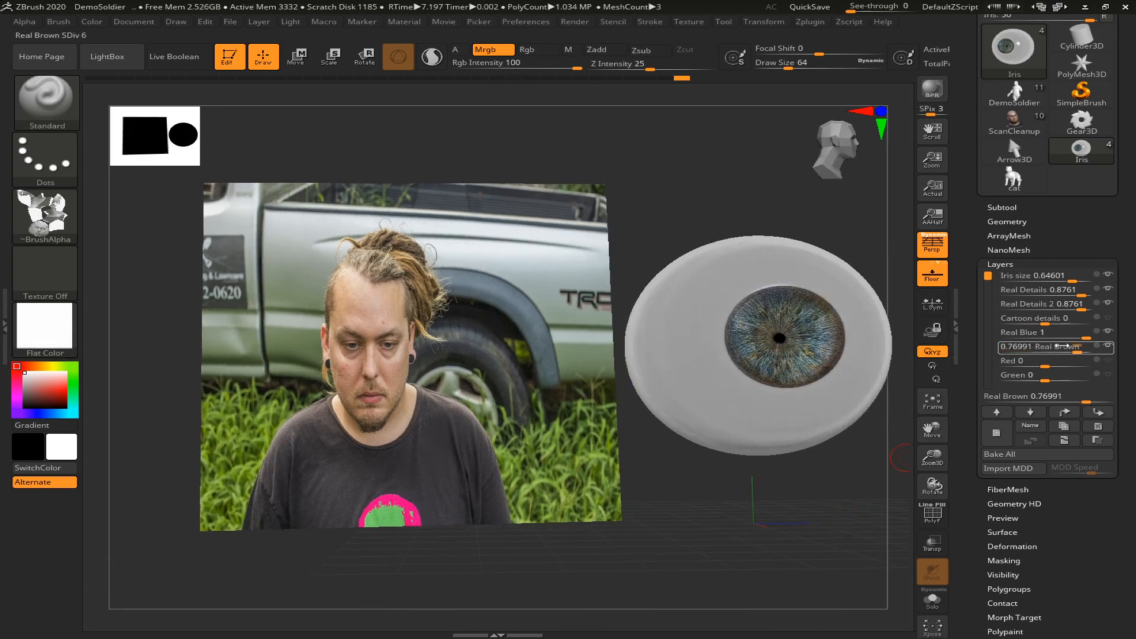
{"action": "left_click_drag", "start_coordinate": [1076, 346], "coordinate": [1053, 348]}
{"action": "left_click_drag", "start_coordinate": [793, 525], "coordinate": [761, 532]}
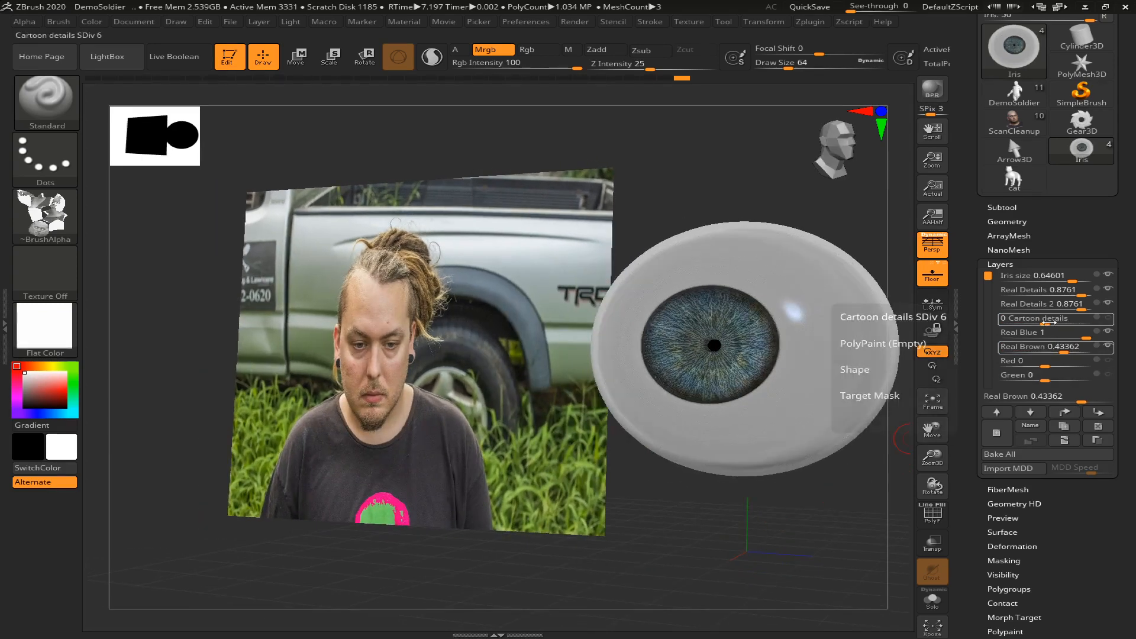
Try the Cartoon details and Red layers at 1 and the Green layer at about 0.04, resetting each to 0
{"action": "left_click_drag", "start_coordinate": [1062, 321], "coordinate": [1093, 326]}
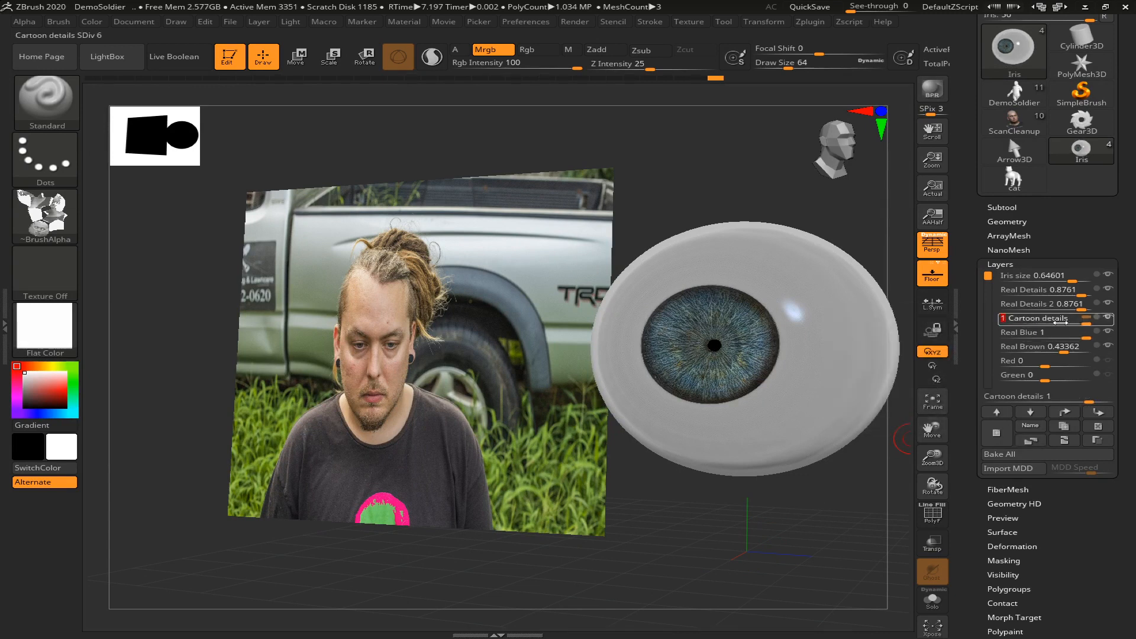
{"action": "left_click_drag", "start_coordinate": [1060, 323], "coordinate": [1043, 323]}
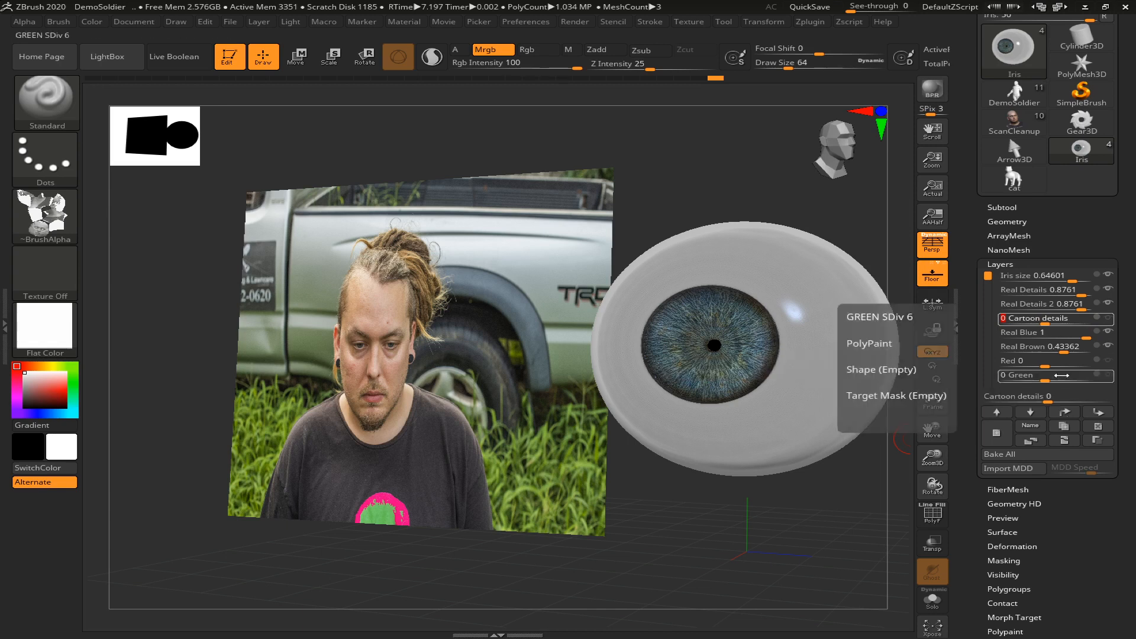
{"action": "left_click_drag", "start_coordinate": [1053, 361], "coordinate": [1089, 361]}
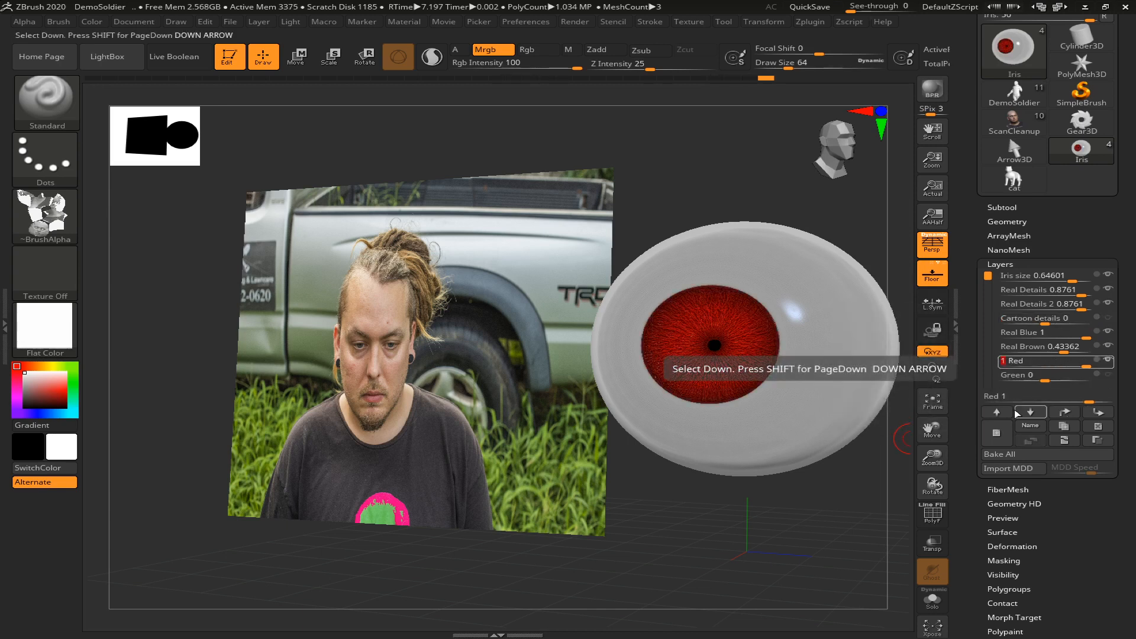
{"action": "key", "text": "Return"}
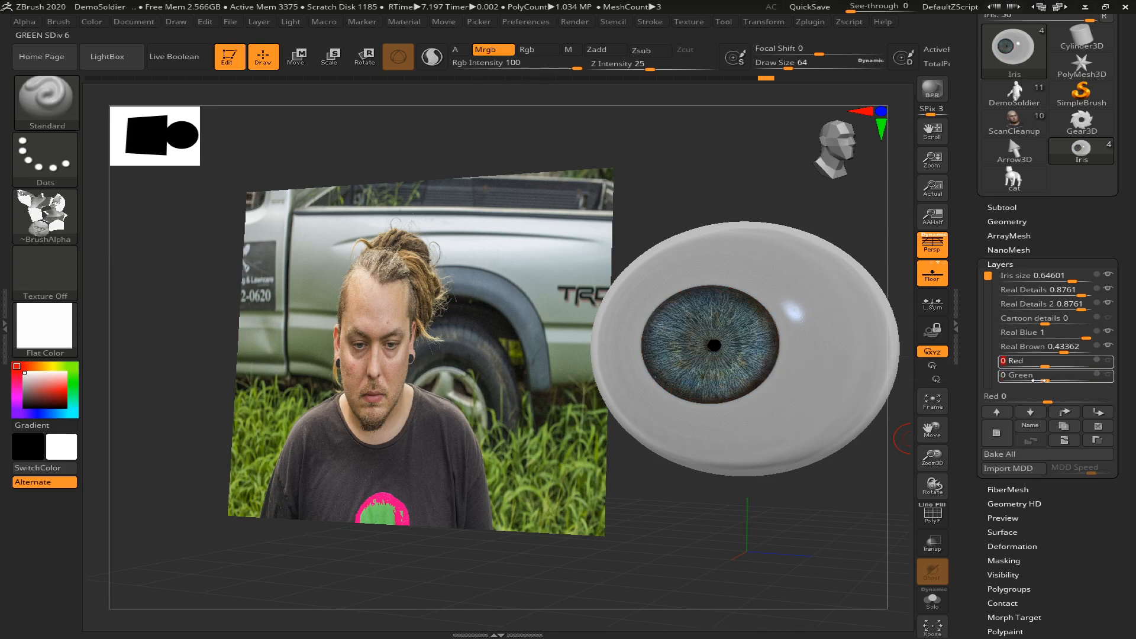
{"action": "mouse_move", "coordinate": [1047, 380]}
{"action": "left_mouse_down"}
{"action": "mouse_move", "coordinate": [1064, 379]}
{"action": "mouse_move", "coordinate": [1026, 382]}
{"action": "left_mouse_up"}
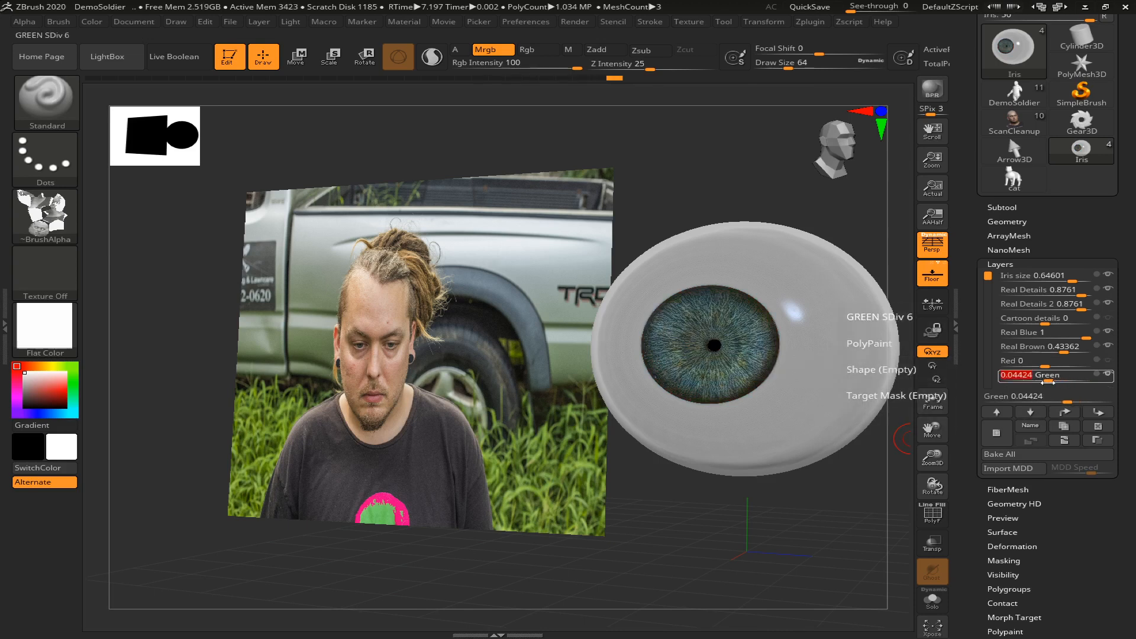
{"action": "key", "text": "Return"}
Add a slight tint to the iris by setting the Blue layer to about 0.115
{"action": "left_click_drag", "start_coordinate": [989, 276], "coordinate": [991, 302]}
{"action": "mouse_move", "coordinate": [1047, 353]}
{"action": "left_click_drag", "start_coordinate": [1047, 353], "coordinate": [1050, 350]}
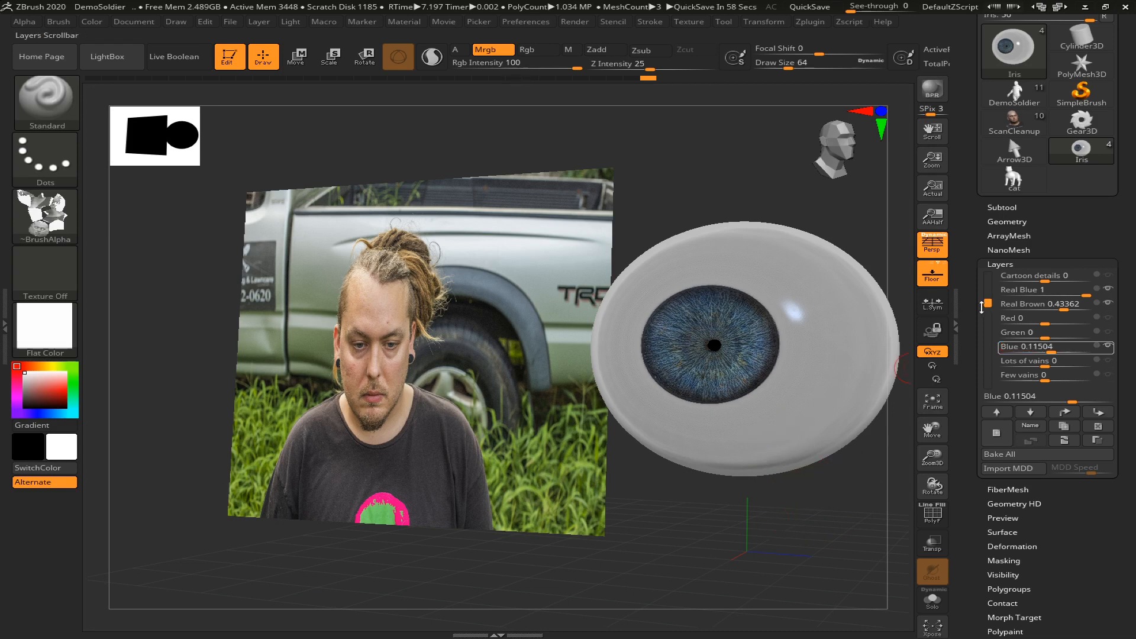
{"action": "left_click_drag", "start_coordinate": [981, 306], "coordinate": [982, 334]}
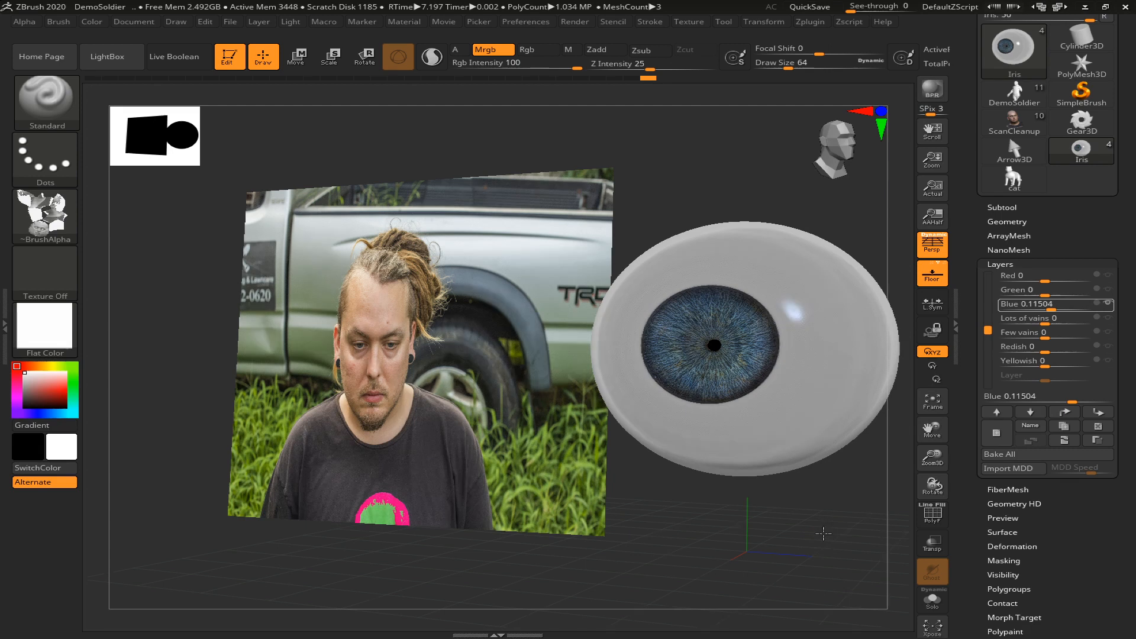
Try the Yellowish layer at 1 on the eyeball and reset it to 0
{"action": "left_click_drag", "start_coordinate": [823, 534], "coordinate": [783, 448]}
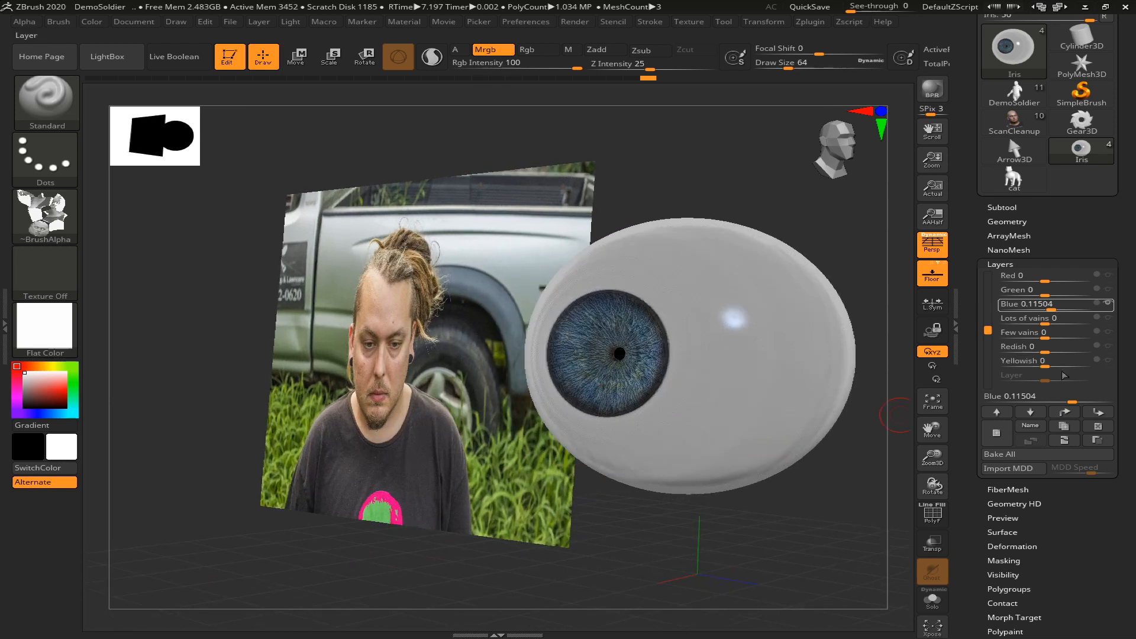
{"action": "left_click_drag", "start_coordinate": [1064, 360], "coordinate": [1103, 360]}
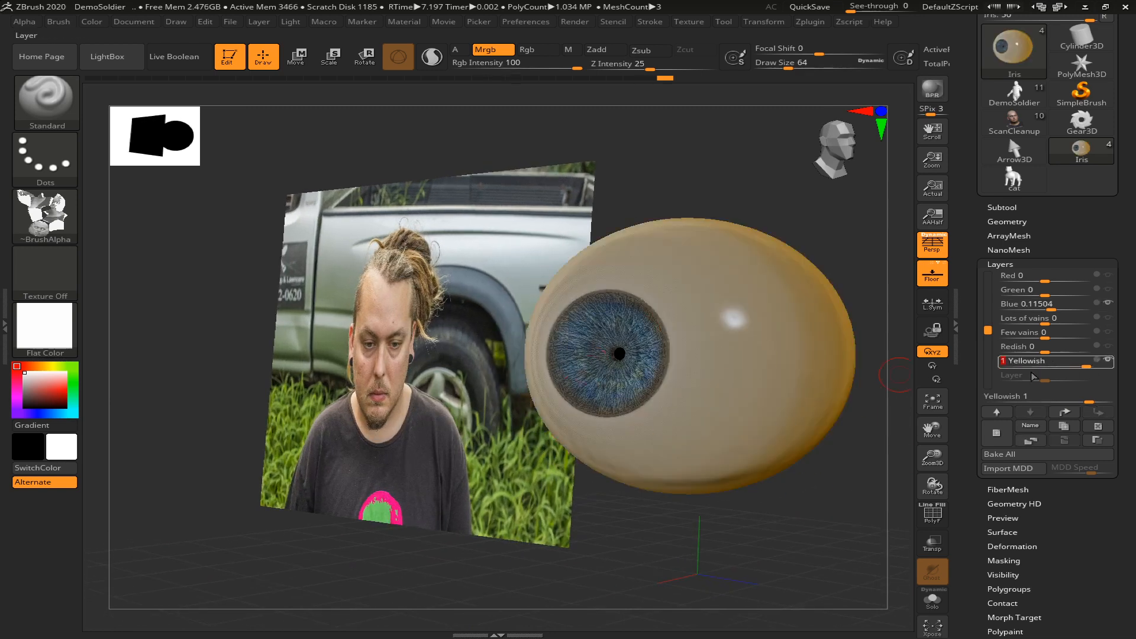
{"action": "key", "text": "Return"}
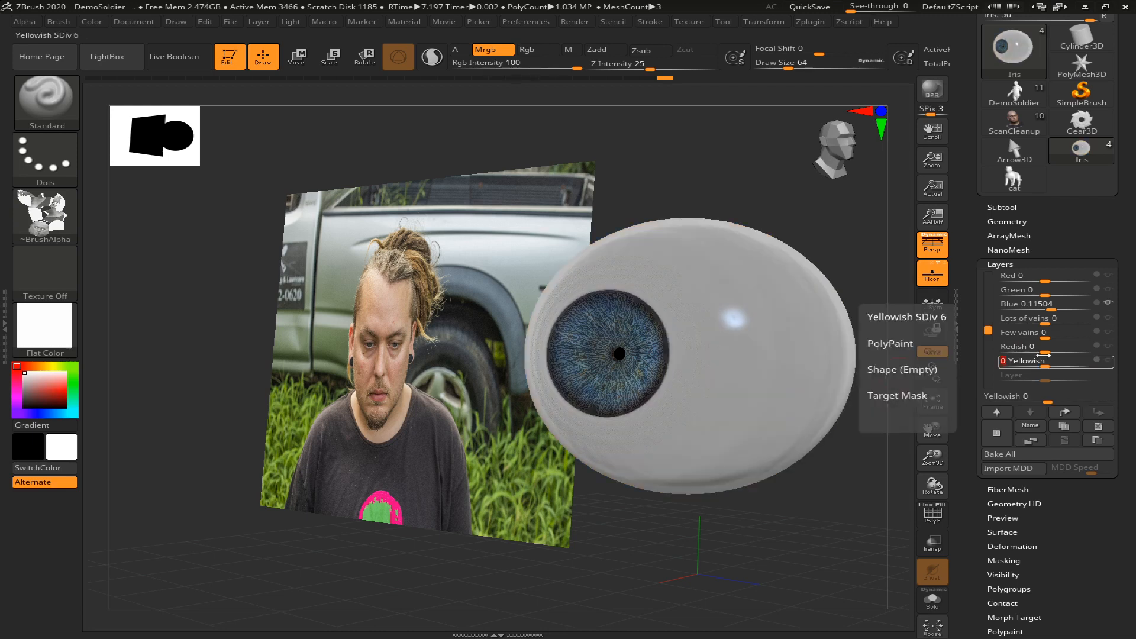
Add a red tint to the white of the eye by setting the Redish layer to about 0.327
{"action": "left_click_drag", "start_coordinate": [1046, 346], "coordinate": [1064, 342]}
{"action": "left_click_drag", "start_coordinate": [854, 477], "coordinate": [627, 389]}
{"action": "left_click_drag", "start_coordinate": [753, 512], "coordinate": [804, 510]}
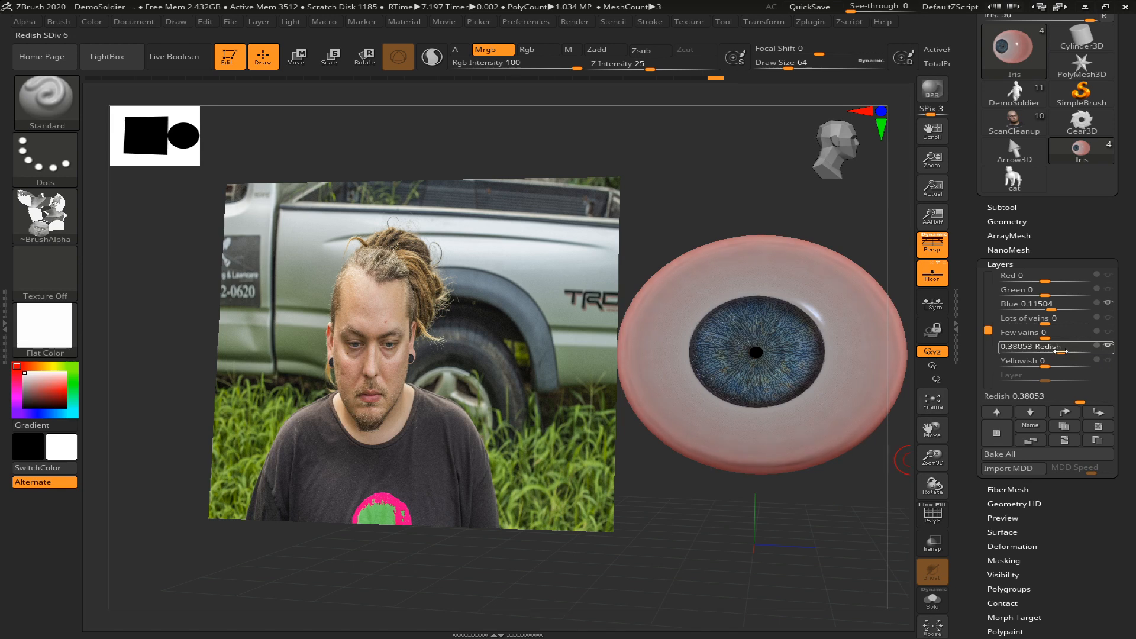
{"action": "left_click_drag", "start_coordinate": [811, 500], "coordinate": [854, 481]}
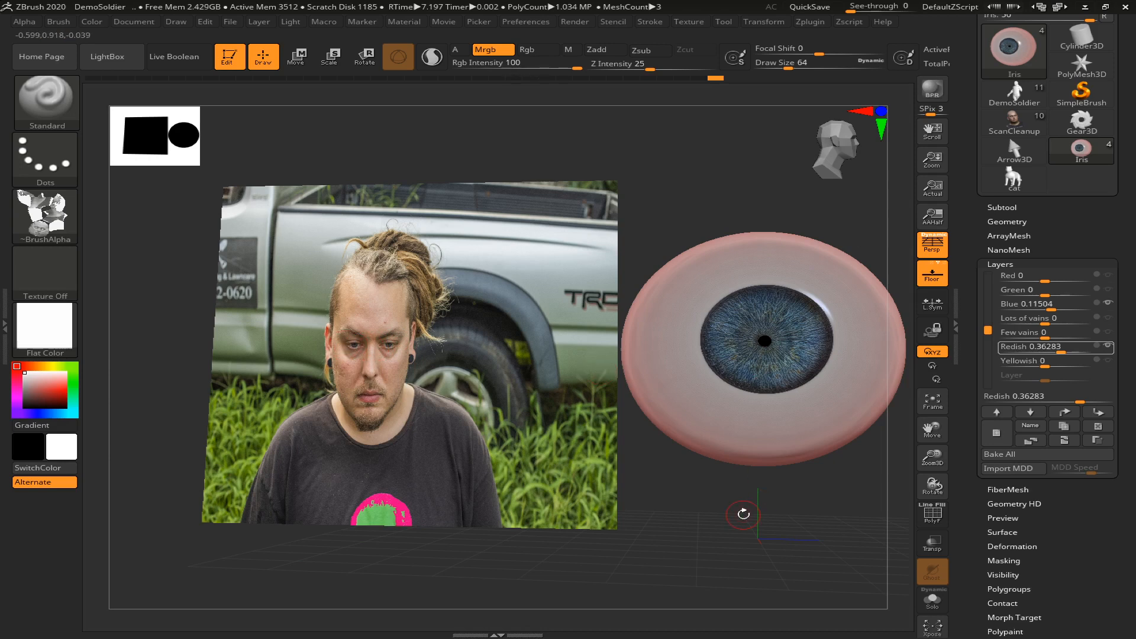
{"action": "mouse_move", "coordinate": [1068, 350]}
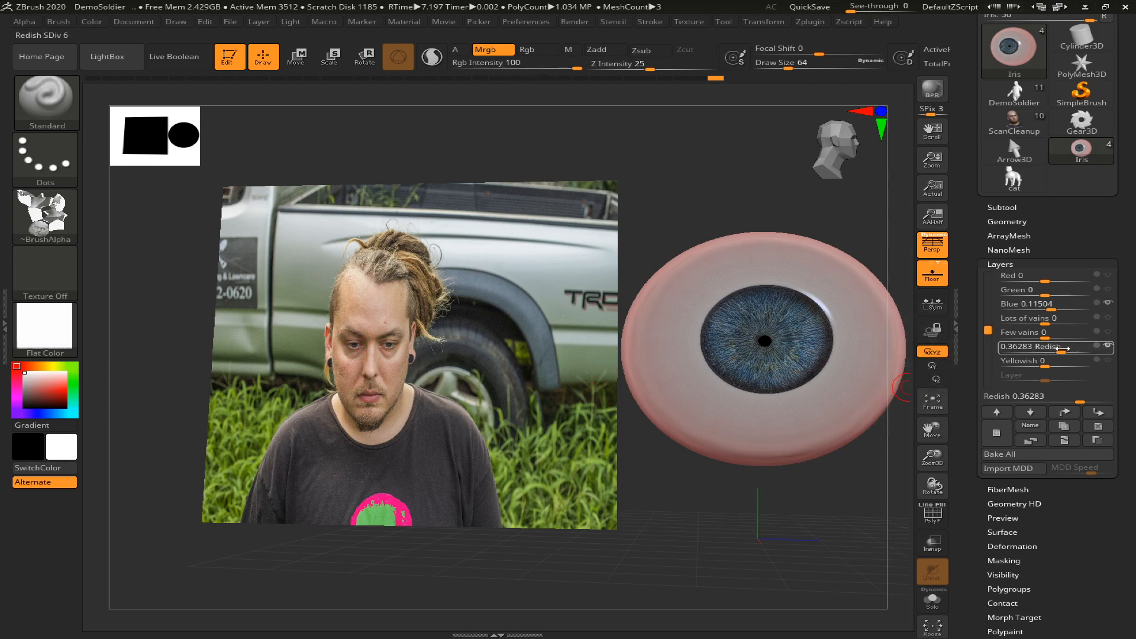
{"action": "left_click_drag", "start_coordinate": [1070, 346], "coordinate": [1063, 346]}
{"action": "left_click_drag", "start_coordinate": [835, 486], "coordinate": [814, 481]}
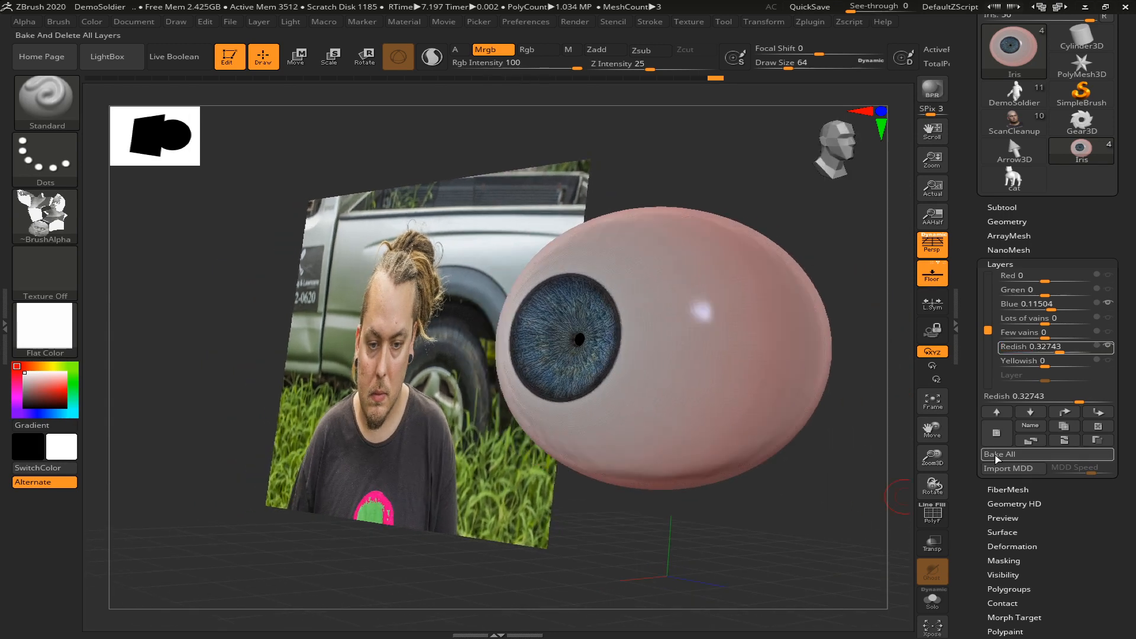
Try the Lots of vains layer at 1 and reduce it to about 0.097
{"action": "left_click_drag", "start_coordinate": [1042, 318], "coordinate": [1106, 318]}
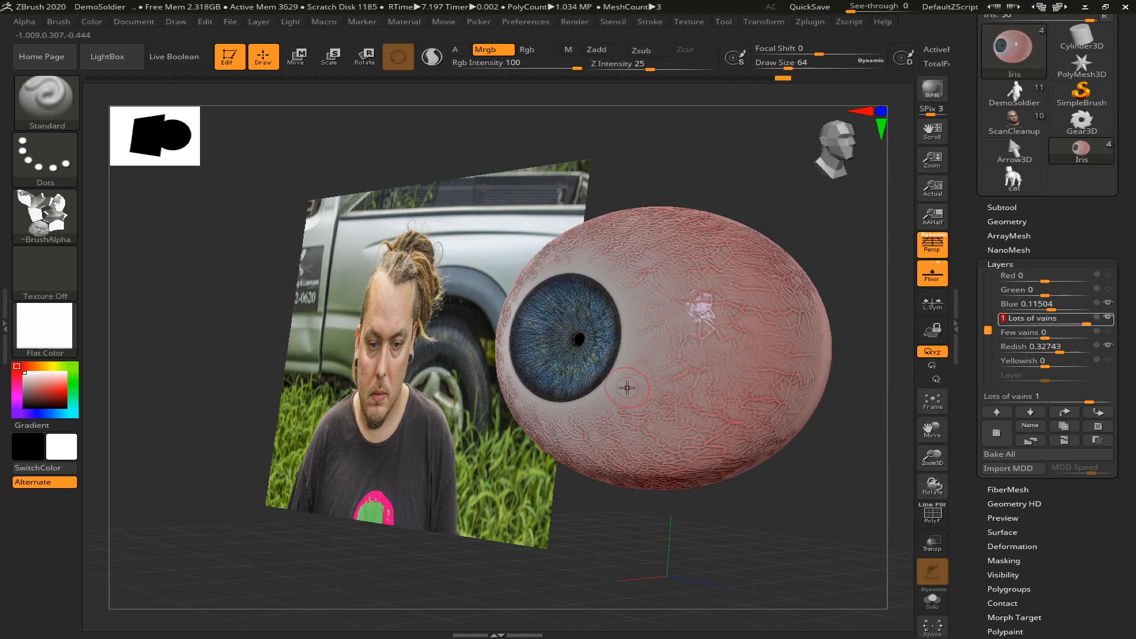
{"action": "left_click_drag", "start_coordinate": [1082, 319], "coordinate": [1058, 320]}
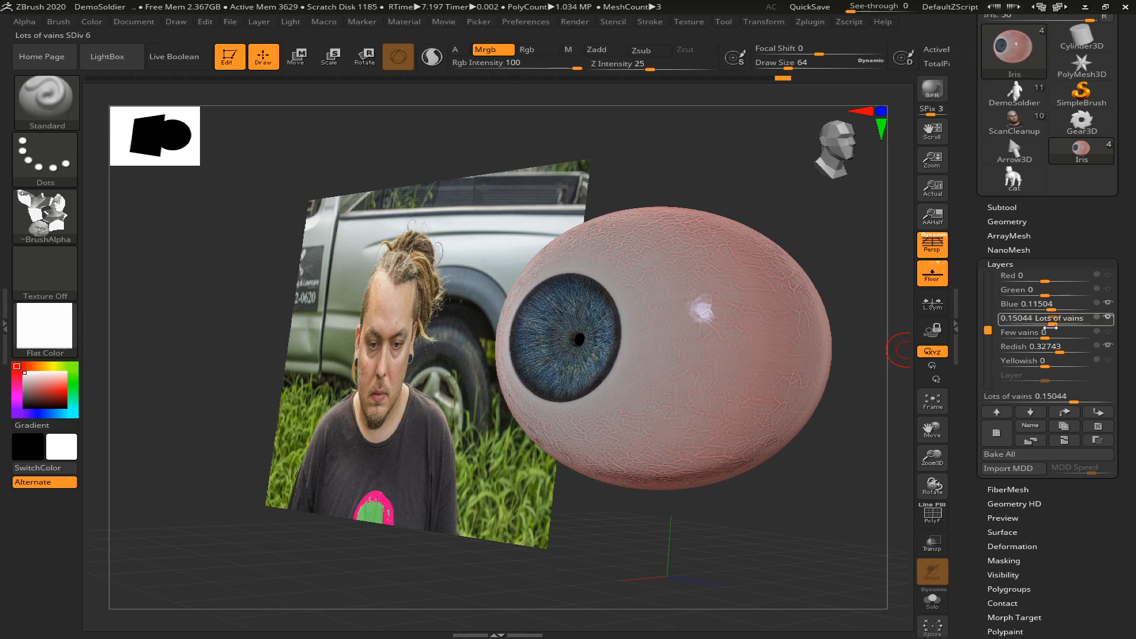
{"action": "left_click_drag", "start_coordinate": [1045, 327], "coordinate": [1041, 326]}
{"action": "left_click_drag", "start_coordinate": [811, 519], "coordinate": [852, 495]}
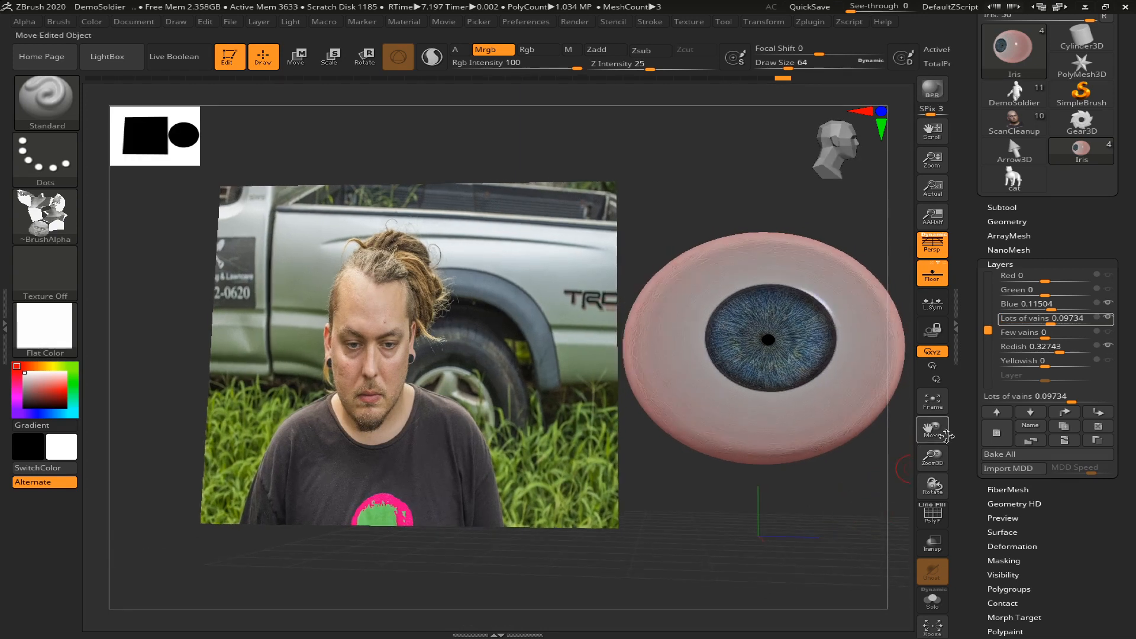
Balance the veins by setting the Few vains layer to about 0.062 and the Lots of vains layer to about 0.009
{"action": "left_click_drag", "start_coordinate": [1045, 332], "coordinate": [1051, 332]}
{"action": "left_click_drag", "start_coordinate": [806, 525], "coordinate": [875, 471]}
{"action": "left_click_drag", "start_coordinate": [1049, 324], "coordinate": [1038, 324]}
{"action": "left_click", "coordinate": [1064, 343]}
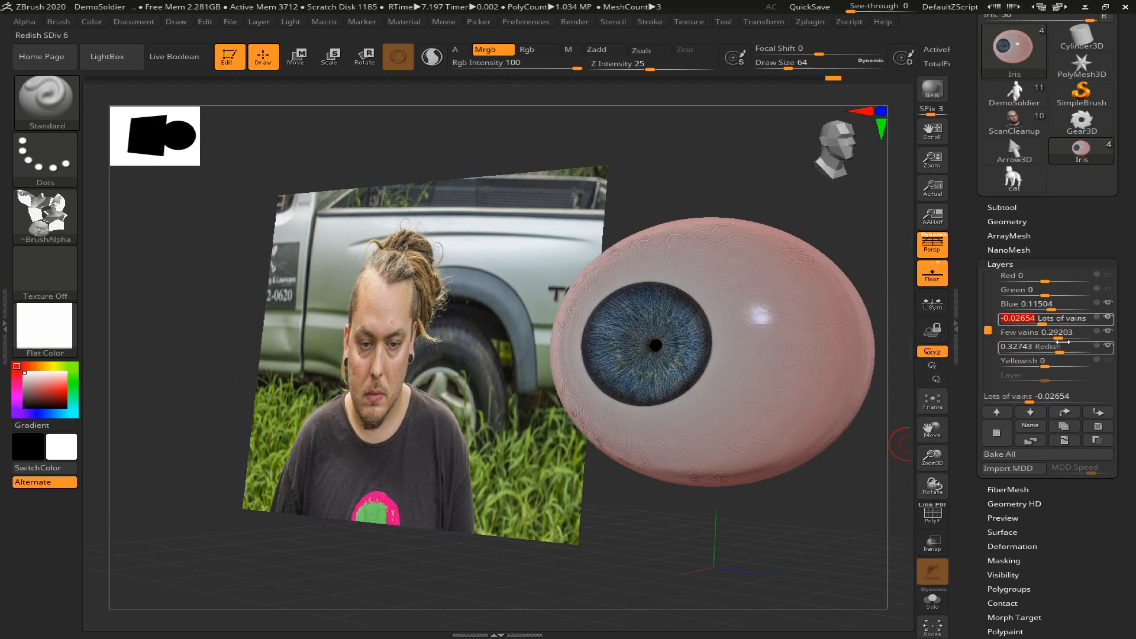
{"action": "left_click", "coordinate": [1042, 320]}
{"action": "left_click_drag", "start_coordinate": [1041, 320], "coordinate": [1050, 334]}
{"action": "left_click", "coordinate": [1057, 333]}
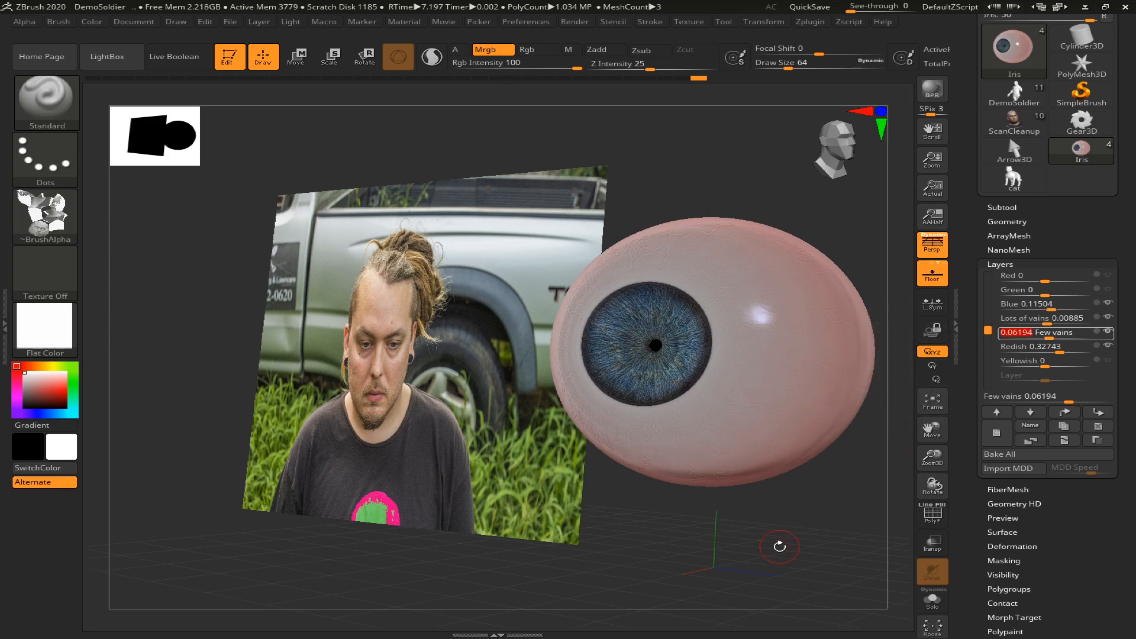
Try a smaller iris with the Iris size layer at about 0.717 and return it to about 0.646
{"action": "left_click_drag", "start_coordinate": [681, 544], "coordinate": [720, 533]}
{"action": "left_click_drag", "start_coordinate": [987, 330], "coordinate": [985, 265]}
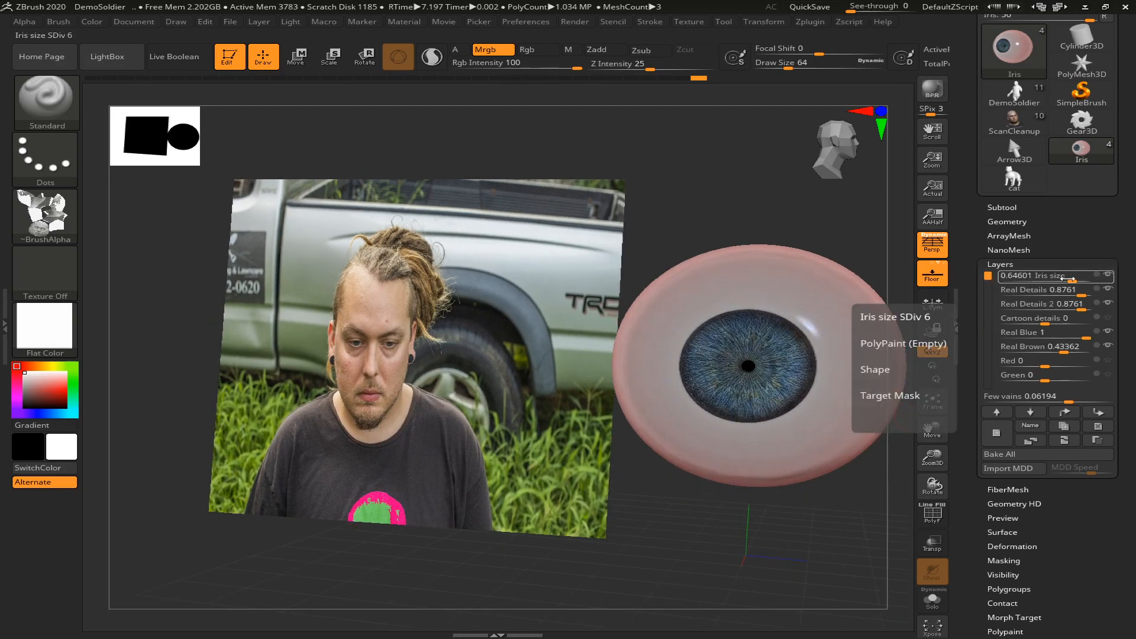
{"action": "left_click_drag", "start_coordinate": [1071, 278], "coordinate": [1075, 278]}
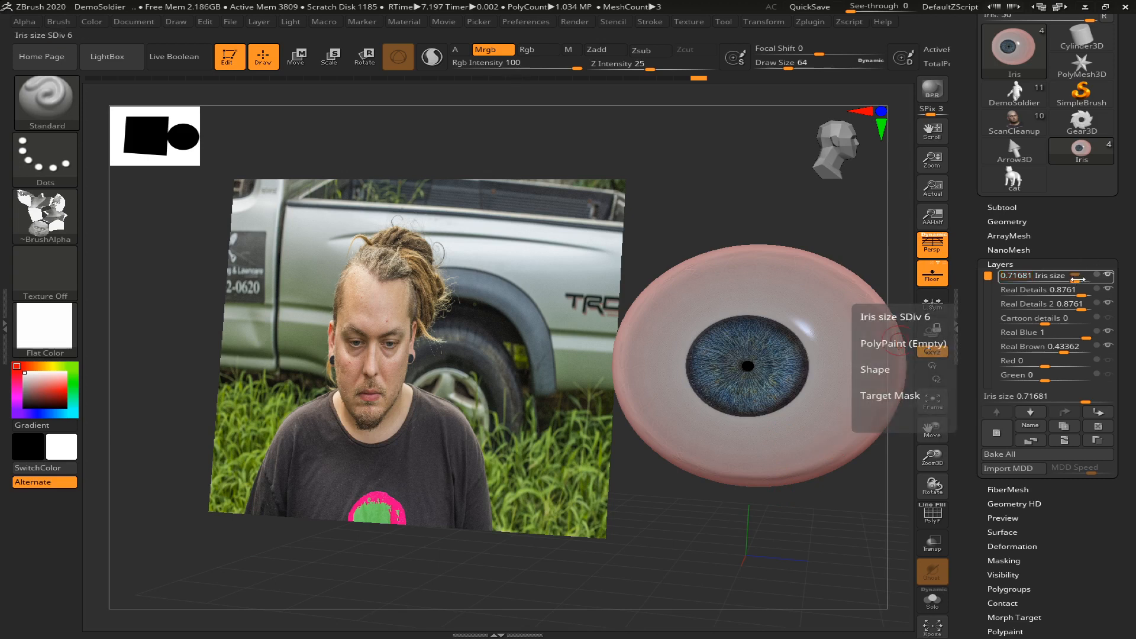
{"action": "mouse_move", "coordinate": [1079, 278]}
{"action": "left_mouse_down"}
{"action": "mouse_move", "coordinate": [1058, 279]}
{"action": "mouse_move", "coordinate": [1070, 280]}
{"action": "left_mouse_up"}
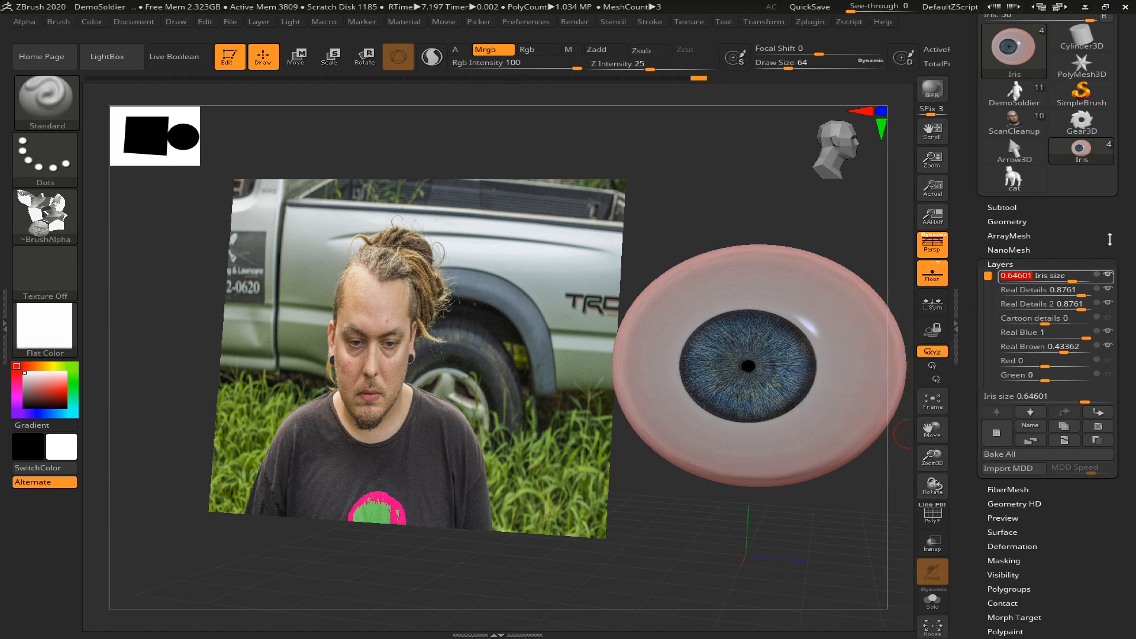
Make the Eye_pupil subtool active and bring up its Pupil position and Pupil size layers
{"action": "scroll", "coordinate": [1076, 270], "scroll_direction": "up", "scroll_amount": 2}
{"action": "left_click", "coordinate": [1014, 266]}
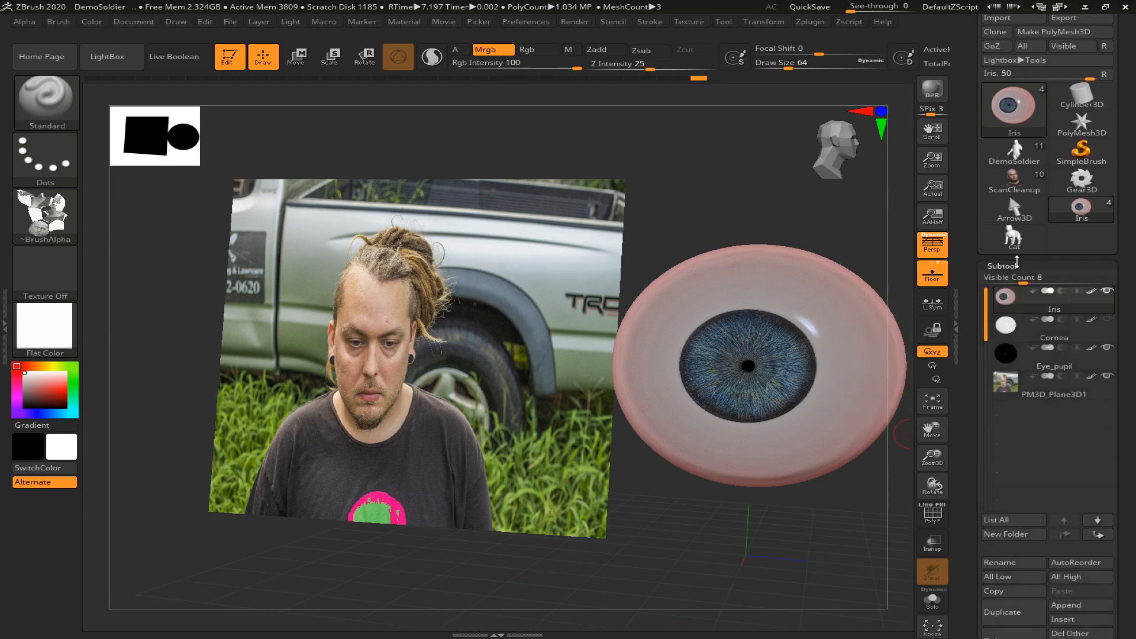
{"action": "left_click", "coordinate": [1012, 371]}
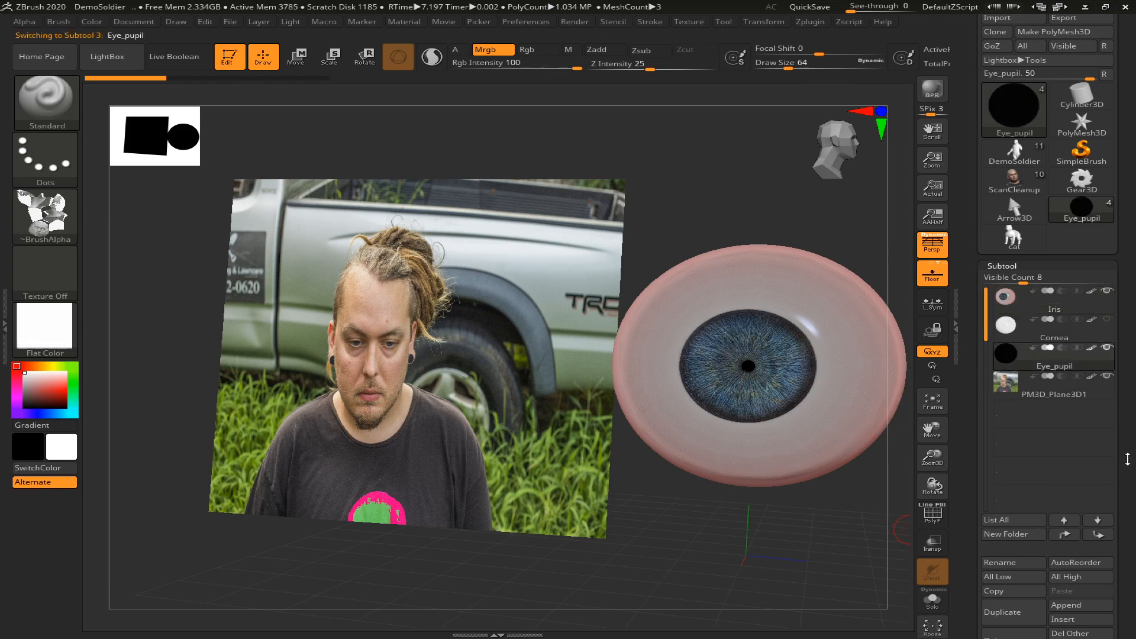
{"action": "scroll", "coordinate": [1128, 459], "scroll_direction": "down", "scroll_amount": 6}
{"action": "scroll", "coordinate": [1134, 462], "scroll_direction": "down", "scroll_amount": 8}
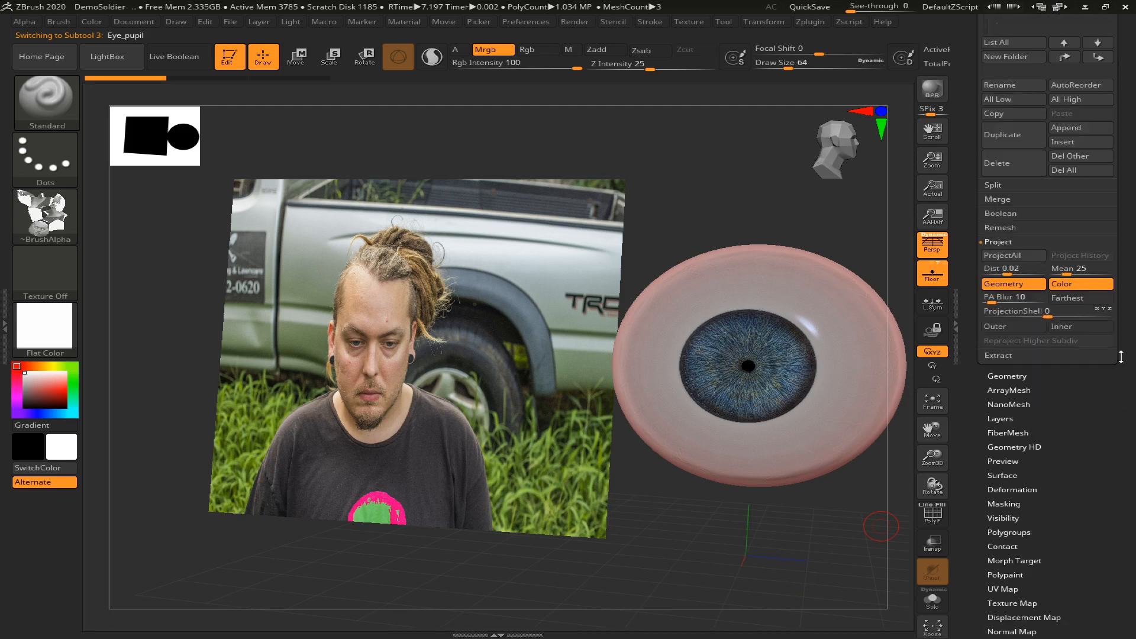
{"action": "scroll", "coordinate": [1016, 412], "scroll_direction": "down", "scroll_amount": 10}
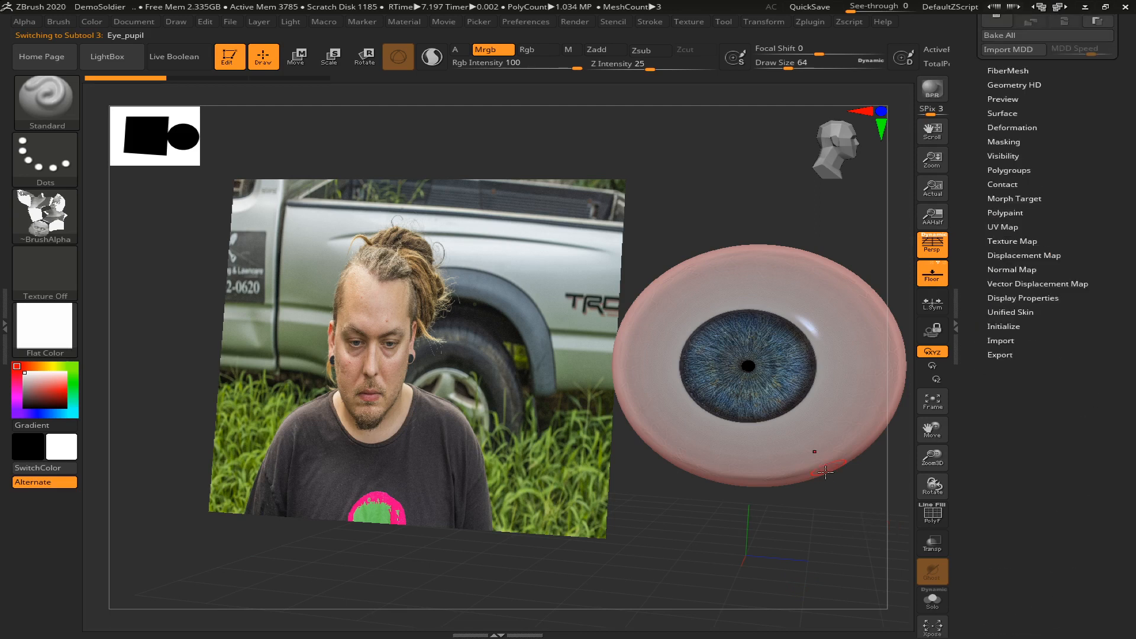
{"action": "key", "text": "f"}
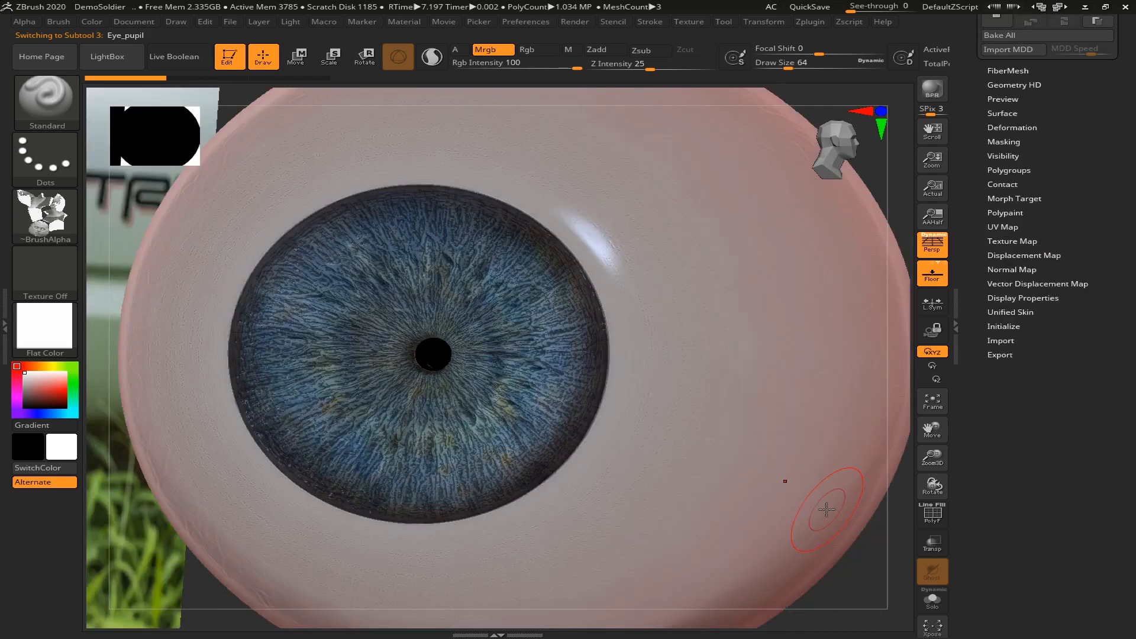
{"action": "left_click_drag", "start_coordinate": [842, 575], "coordinate": [806, 467], "text": "alt"}
{"action": "scroll", "coordinate": [1013, 249], "scroll_direction": "up", "scroll_amount": 9}
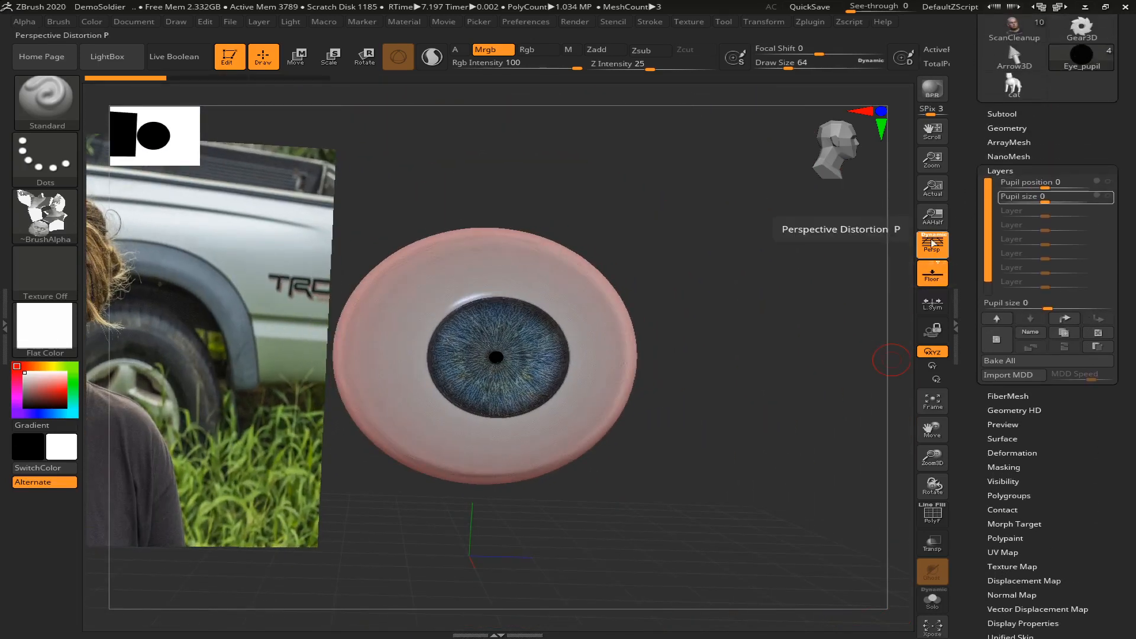
{"action": "left_click_drag", "start_coordinate": [756, 300], "coordinate": [721, 300]}
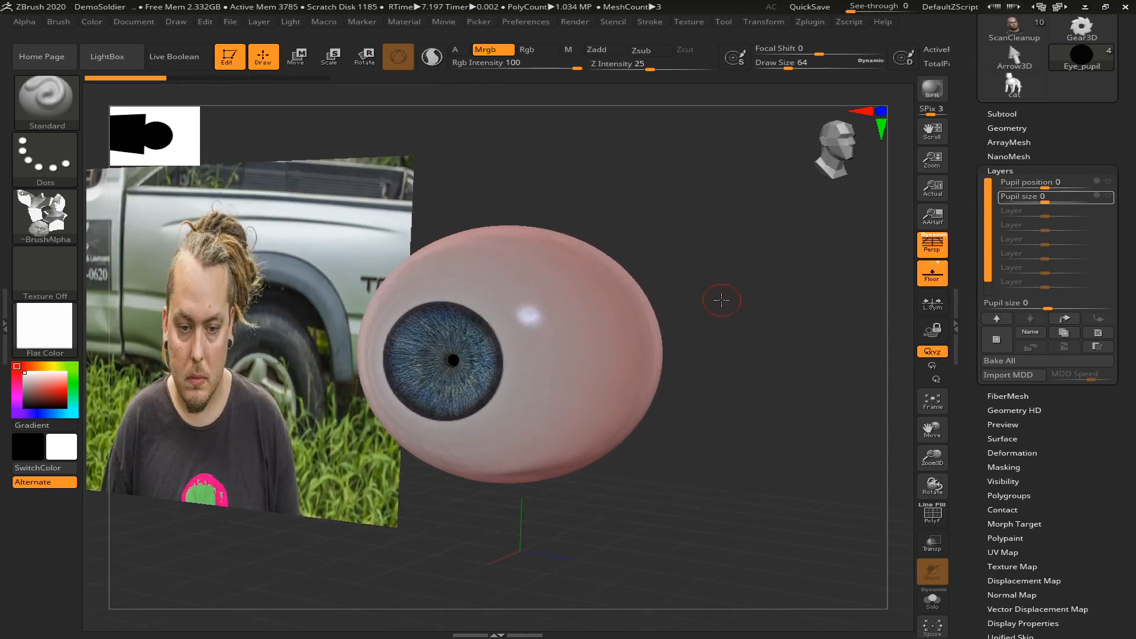
Try the Pupil position layer at about 0.894 and reset it to 0
{"action": "left_click_drag", "start_coordinate": [1052, 181], "coordinate": [1080, 185]}
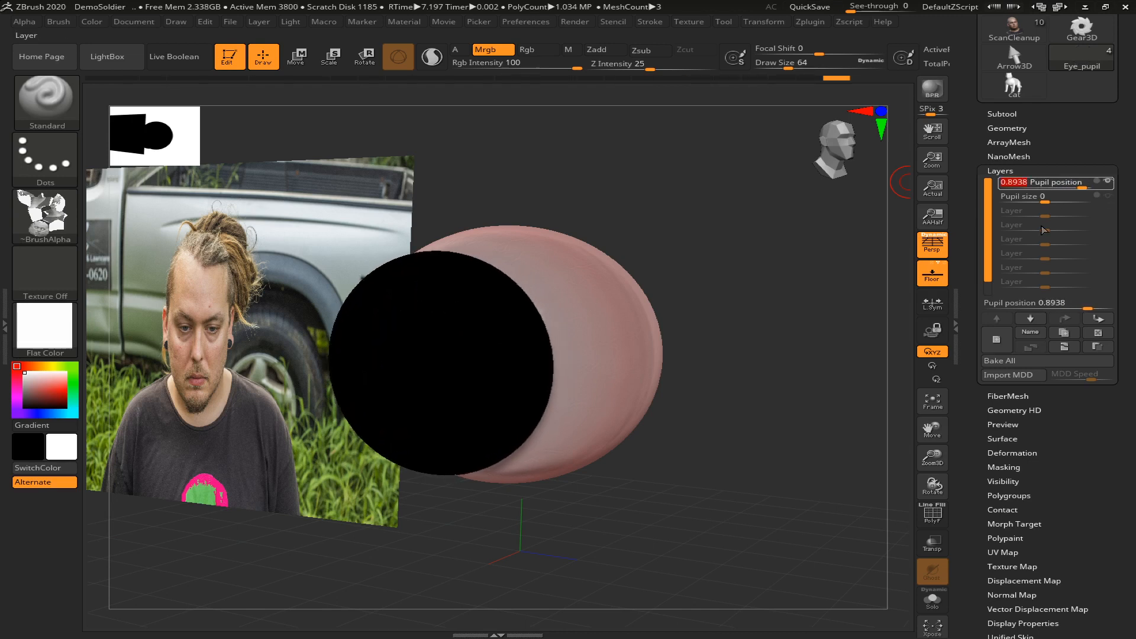
{"action": "mouse_move", "coordinate": [1077, 180]}
{"action": "left_mouse_down"}
{"action": "mouse_move", "coordinate": [1040, 183]}
{"action": "mouse_move", "coordinate": [1091, 182]}
{"action": "mouse_move", "coordinate": [1057, 190]}
{"action": "left_mouse_up"}
{"action": "left_click_drag", "start_coordinate": [1071, 189], "coordinate": [1045, 194]}
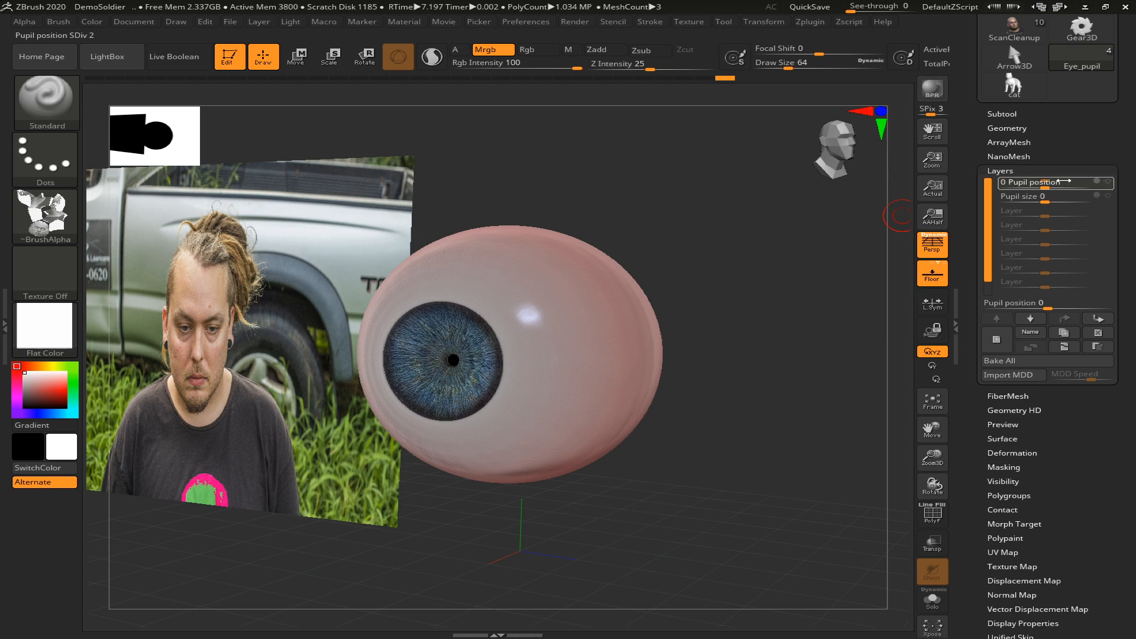
Set the Pupil position layer to 1 and the Pupil size layer to about 0.727
{"action": "left_click_drag", "start_coordinate": [1074, 180], "coordinate": [1078, 182]}
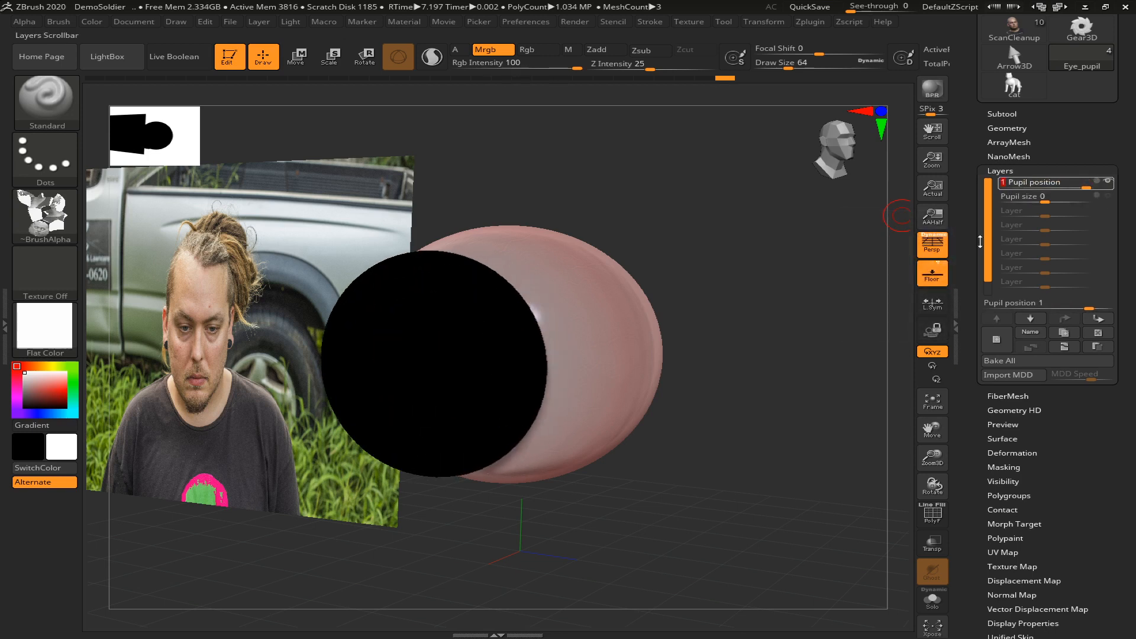
{"action": "left_click", "coordinate": [1024, 196]}
{"action": "left_click_drag", "start_coordinate": [1045, 197], "coordinate": [1075, 195]}
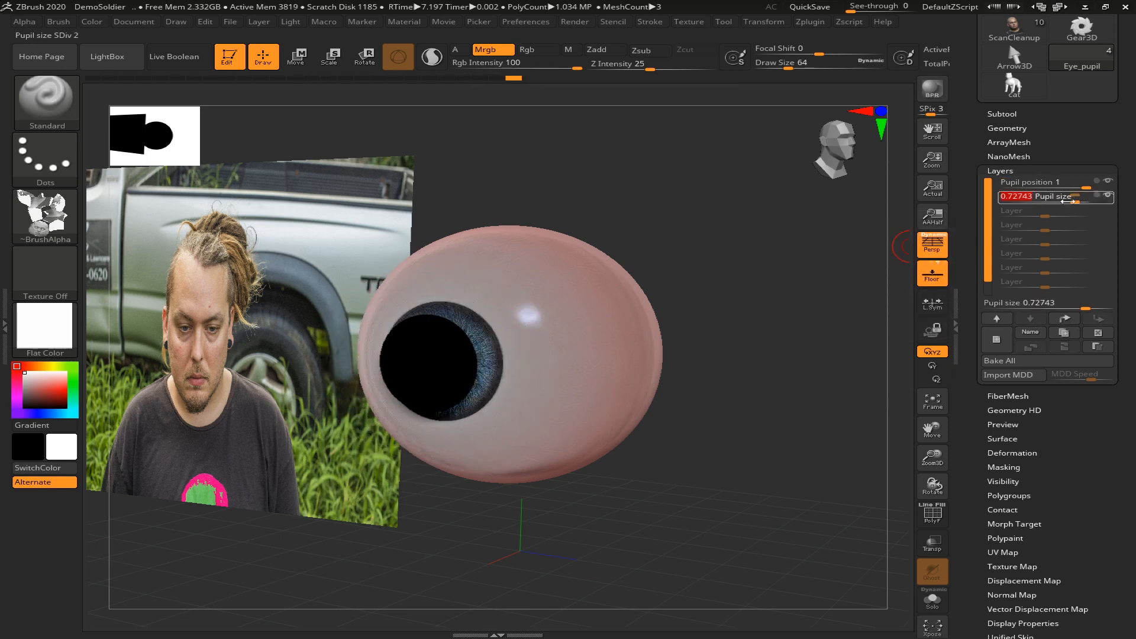
Try shifting the pupil away from the iris centre with the Move gizmo
{"action": "mouse_move", "coordinate": [800, 289]}
{"action": "left_mouse_down"}
{"action": "mouse_move", "coordinate": [850, 287]}
{"action": "mouse_move", "coordinate": [803, 296]}
{"action": "left_mouse_up"}
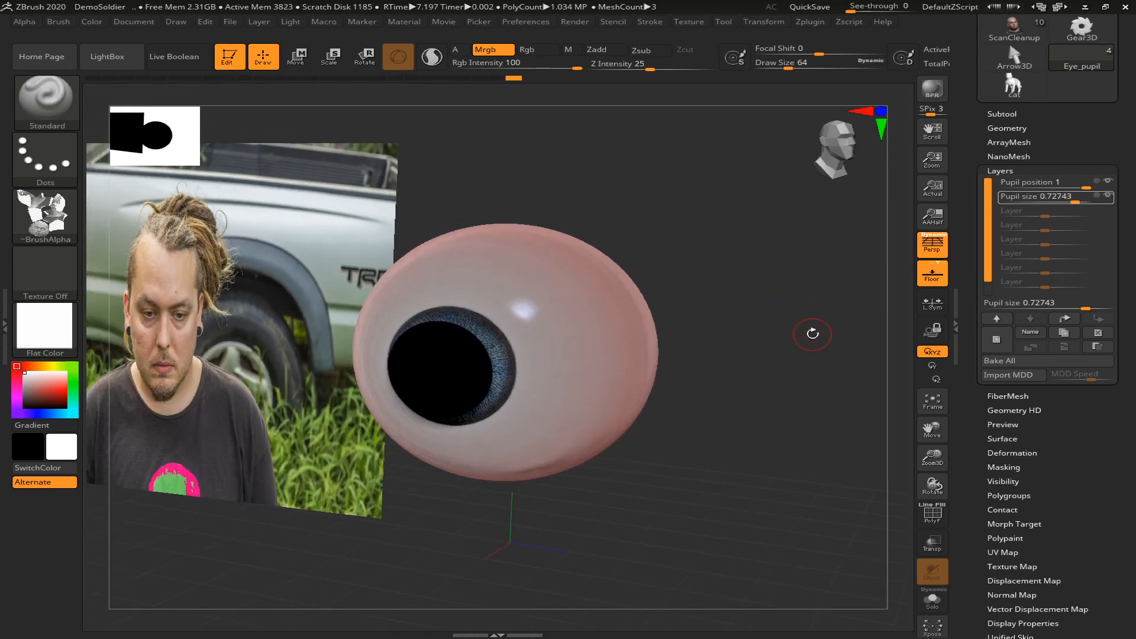
{"action": "key", "text": "w"}
{"action": "mouse_move", "coordinate": [490, 359]}
{"action": "left_mouse_down"}
{"action": "mouse_move", "coordinate": [520, 351]}
{"action": "mouse_move", "coordinate": [461, 368]}
{"action": "mouse_move", "coordinate": [470, 364]}
{"action": "left_mouse_up"}
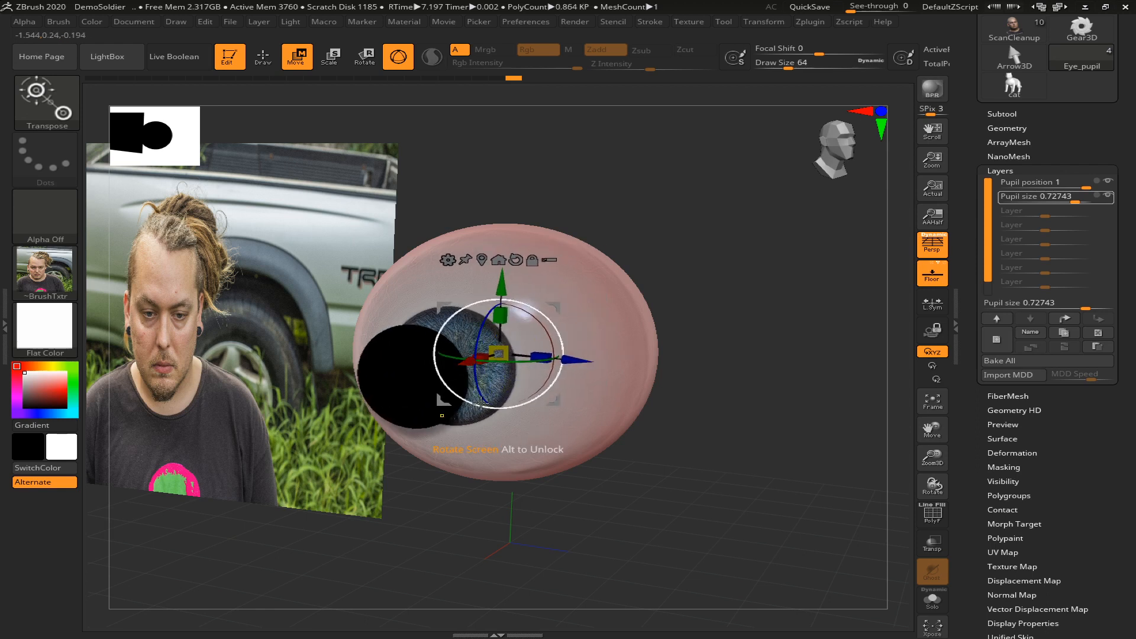
Undo the pupil's gizmo and layer changes until both the Pupil position and Pupil size layers are at 0
{"action": "key", "text": "ctrl+z"}
{"action": "key", "text": "ctrl+z"}
{"action": "key", "text": "ctrl+z"}
{"action": "key", "text": "ctrl+z"}
{"action": "key", "text": "ctrl+z"}
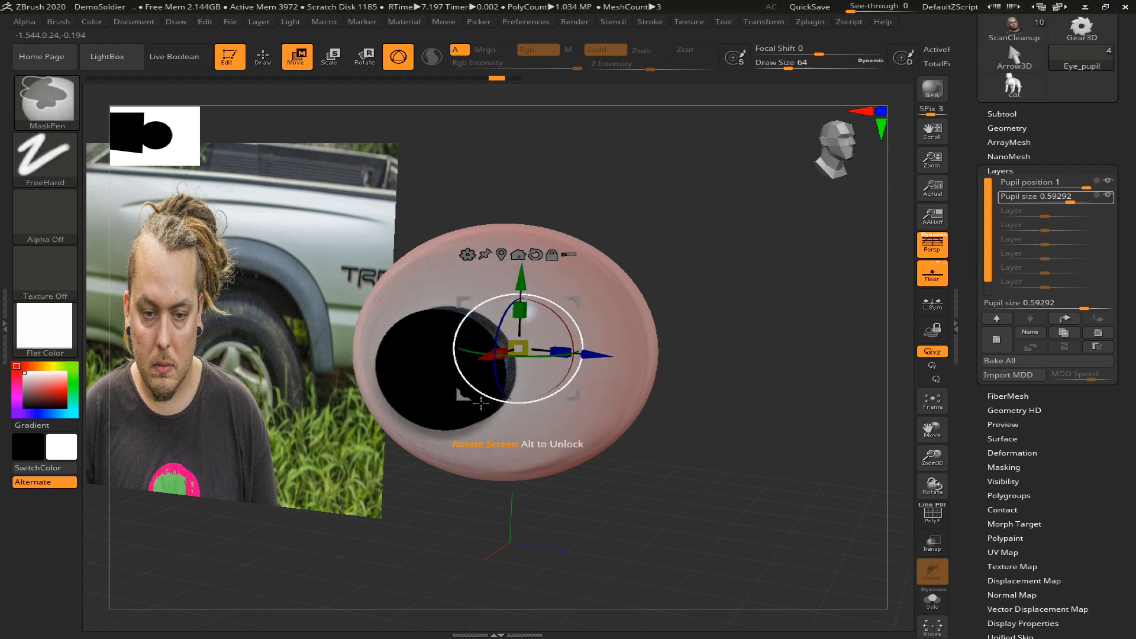
{"action": "key", "text": "ctrl+z"}
{"action": "key", "text": "ctrl+z"}
{"action": "key", "text": "ctrl+z"}
{"action": "key", "text": "ctrl+z"}
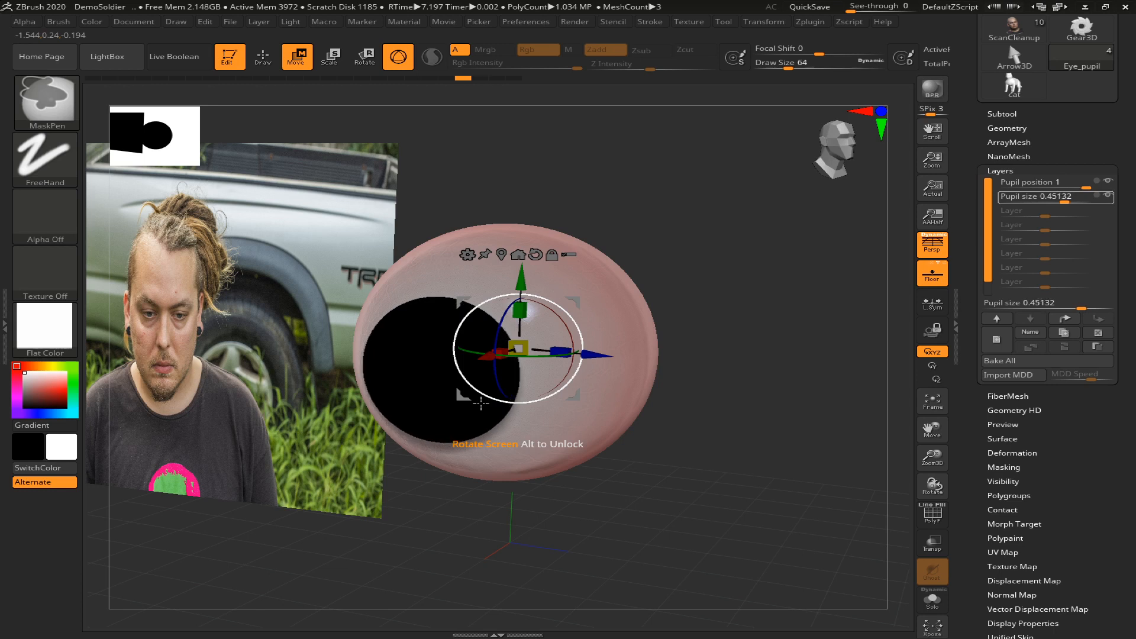
{"action": "key", "text": "ctrl+z"}
{"action": "key", "text": "ctrl+z"}
{"action": "key", "text": "ctrl+z"}
{"action": "key", "text": "ctrl+z"}
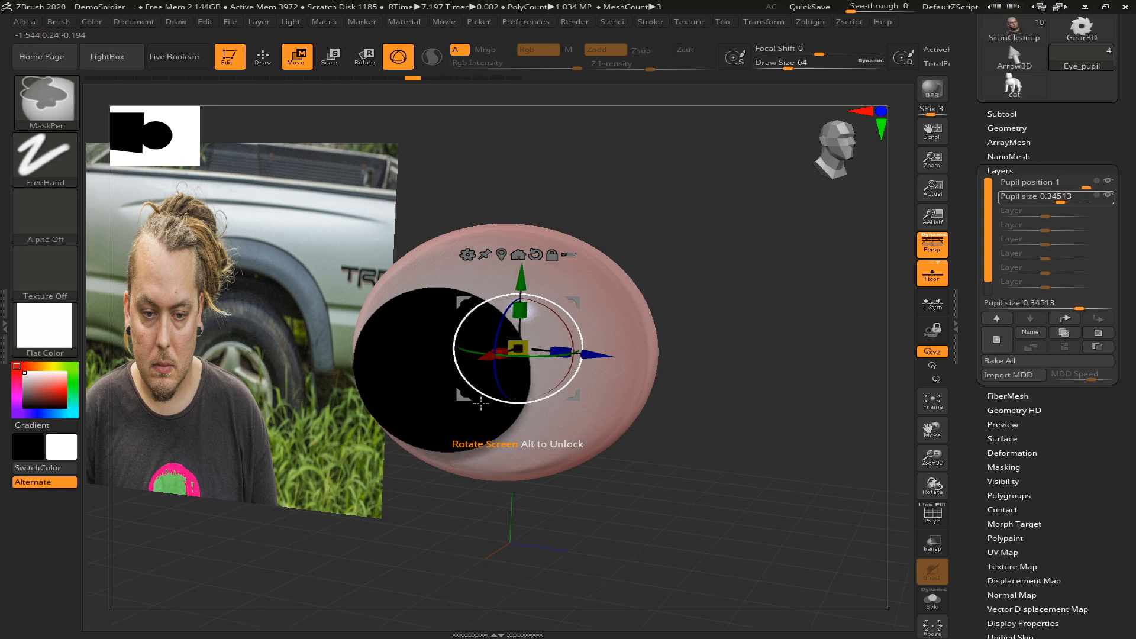
{"action": "key", "text": "ctrl+z"}
{"action": "key", "text": "ctrl+z"}
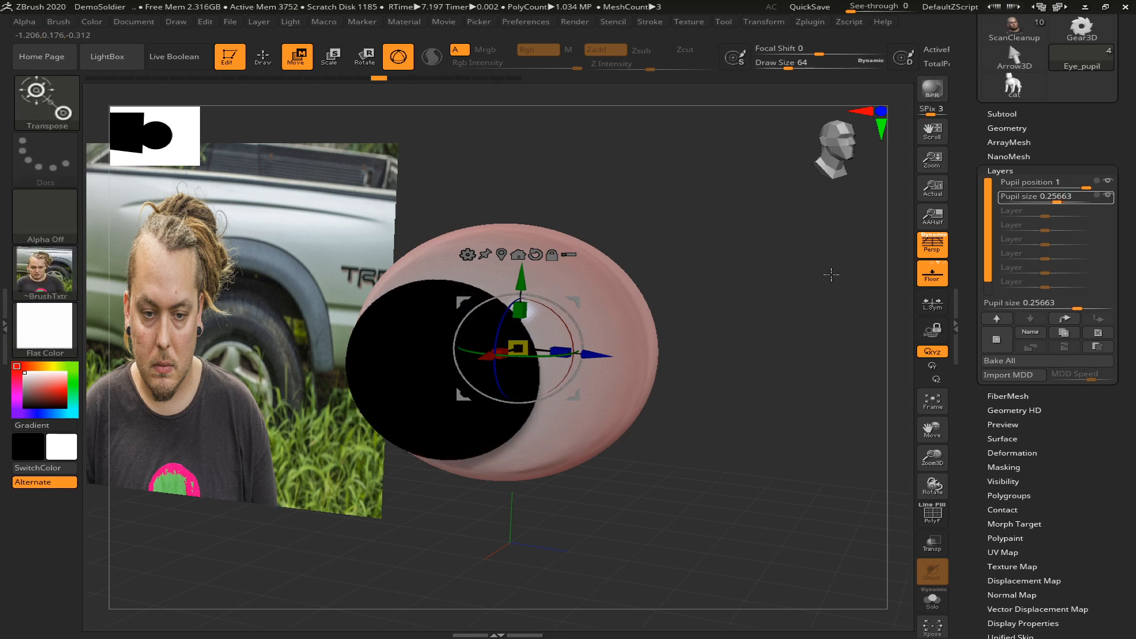
{"action": "key", "text": "ctrl+z"}
{"action": "key", "text": "ctrl+z"}
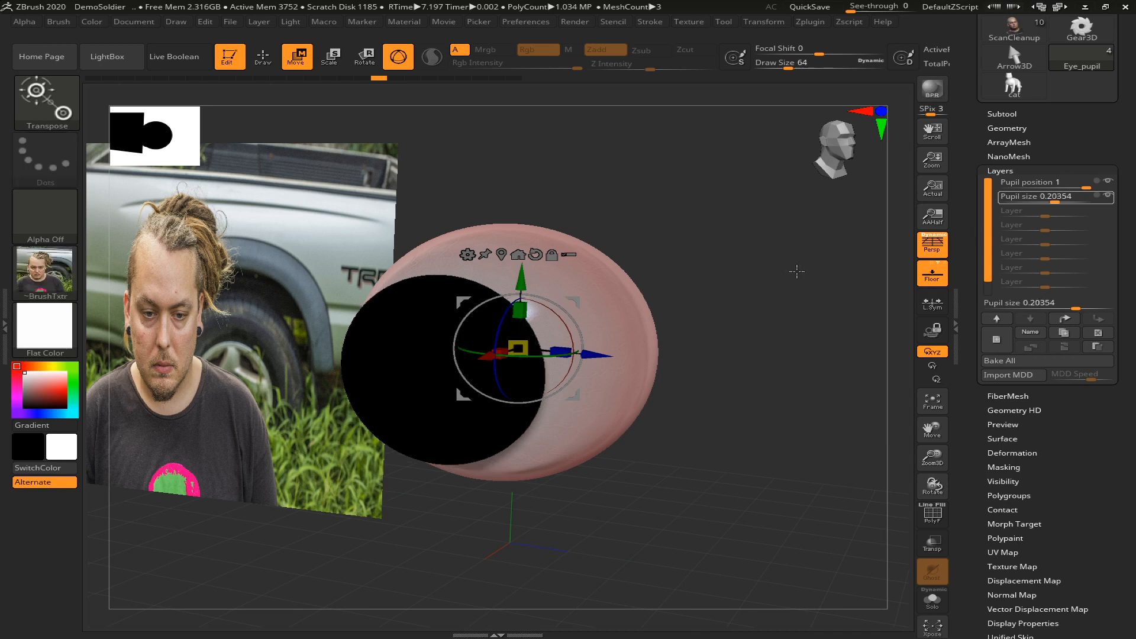
{"action": "key", "text": "ctrl+z"}
{"action": "key", "text": "ctrl+z"}
{"action": "key", "text": "ctrl+z"}
{"action": "key", "text": "ctrl+z"}
{"action": "key", "text": "ctrl+z"}
{"action": "key", "text": "ctrl+z"}
{"action": "key", "text": "ctrl+z"}
{"action": "key", "text": "ctrl+z"}
{"action": "key", "text": "ctrl+z"}
{"action": "key", "text": "ctrl+z"}
{"action": "key", "text": "ctrl+z"}
{"action": "key", "text": "ctrl+z"}
{"action": "key", "text": "ctrl+z"}
{"action": "key", "text": "ctrl+z"}
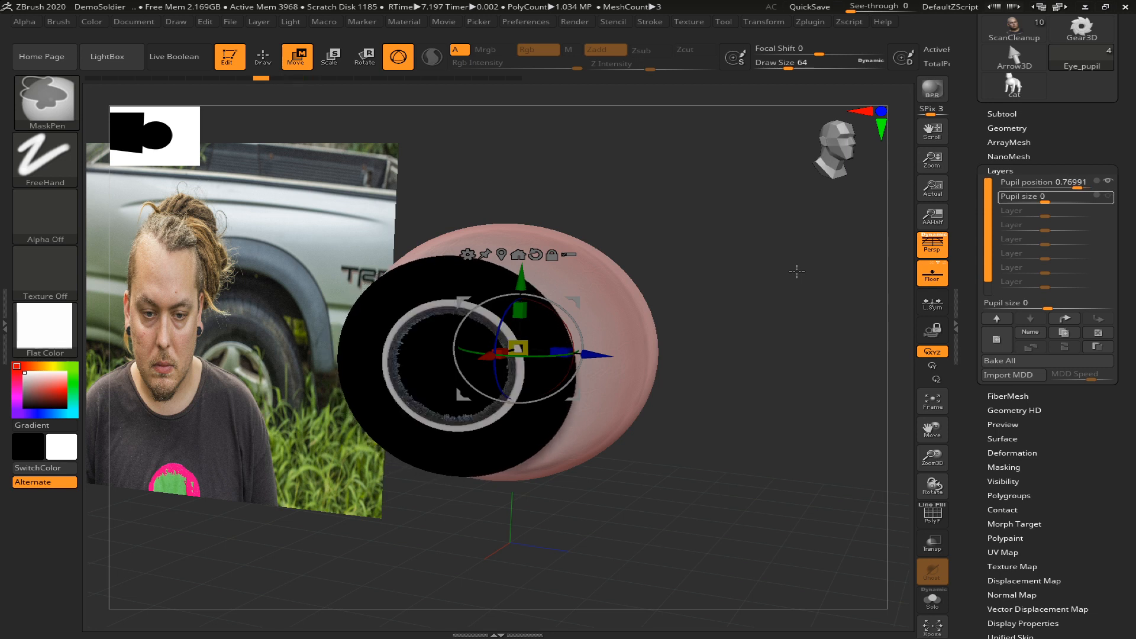
{"action": "key", "text": "ctrl+z"}
{"action": "key", "text": "ctrl+z"}
{"action": "key", "text": "ctrl+z"}
{"action": "key", "text": "ctrl+z"}
{"action": "key", "text": "ctrl+z"}
{"action": "key", "text": "ctrl+z"}
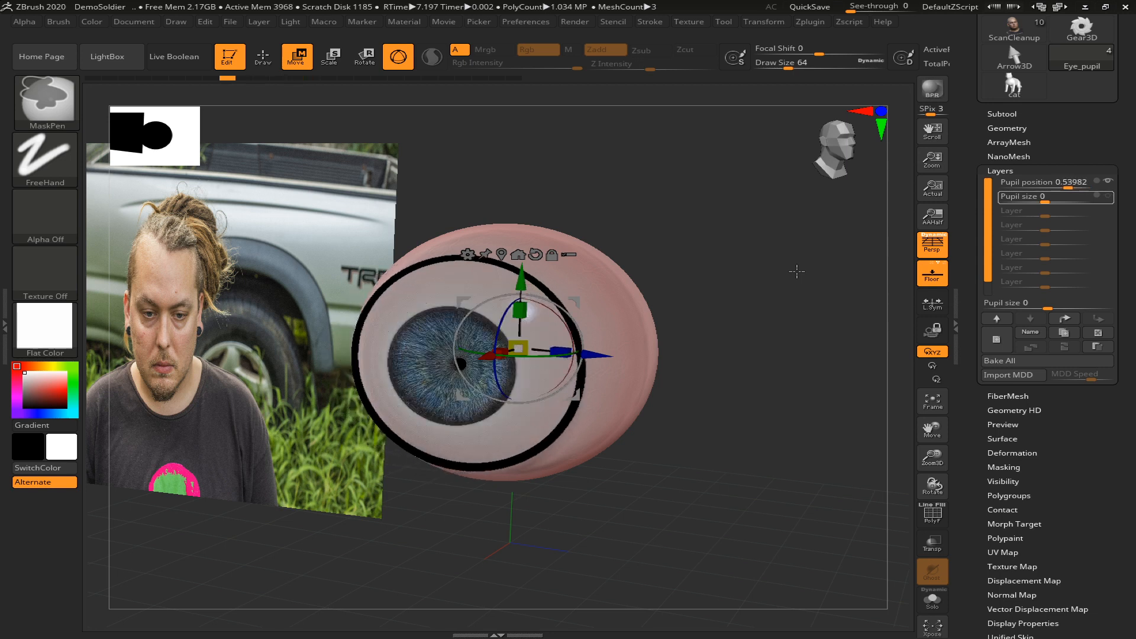
{"action": "key", "text": "ctrl+z"}
{"action": "key", "text": "ctrl+z"}
{"action": "key", "text": "ctrl+z"}
{"action": "key", "text": "ctrl+z"}
{"action": "key", "text": "ctrl+z"}
{"action": "key", "text": "ctrl+z"}
{"action": "key", "text": "ctrl+z"}
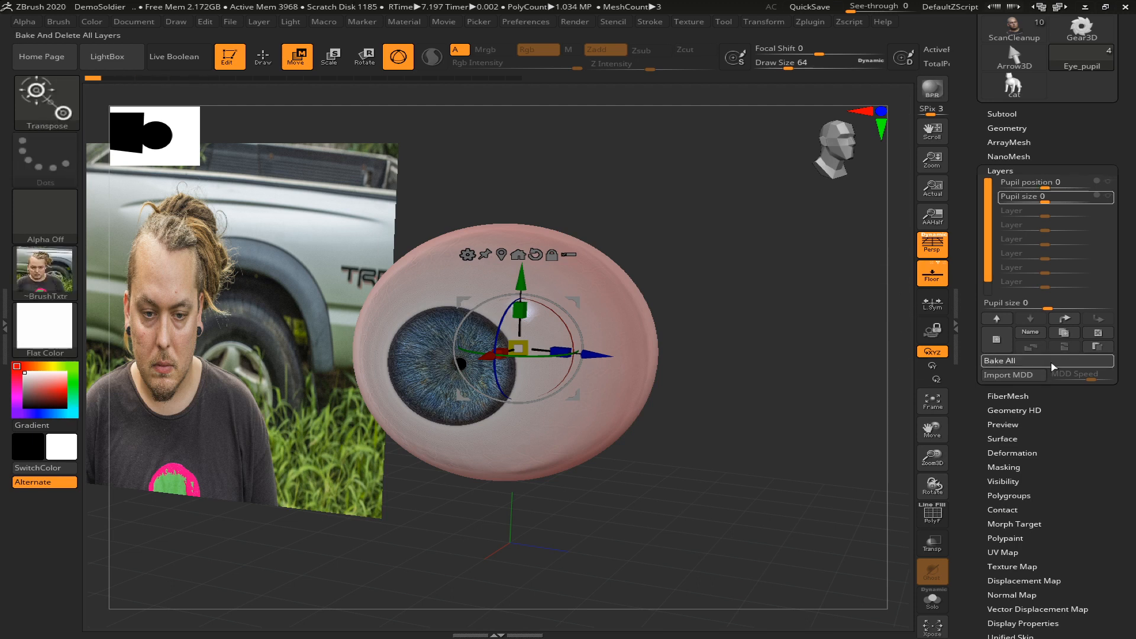
Bake all layers of the Eye_pupil subtool, and use the Move gizmo to resize and place the pupil in front of the iris
{"action": "left_click", "coordinate": [999, 361]}
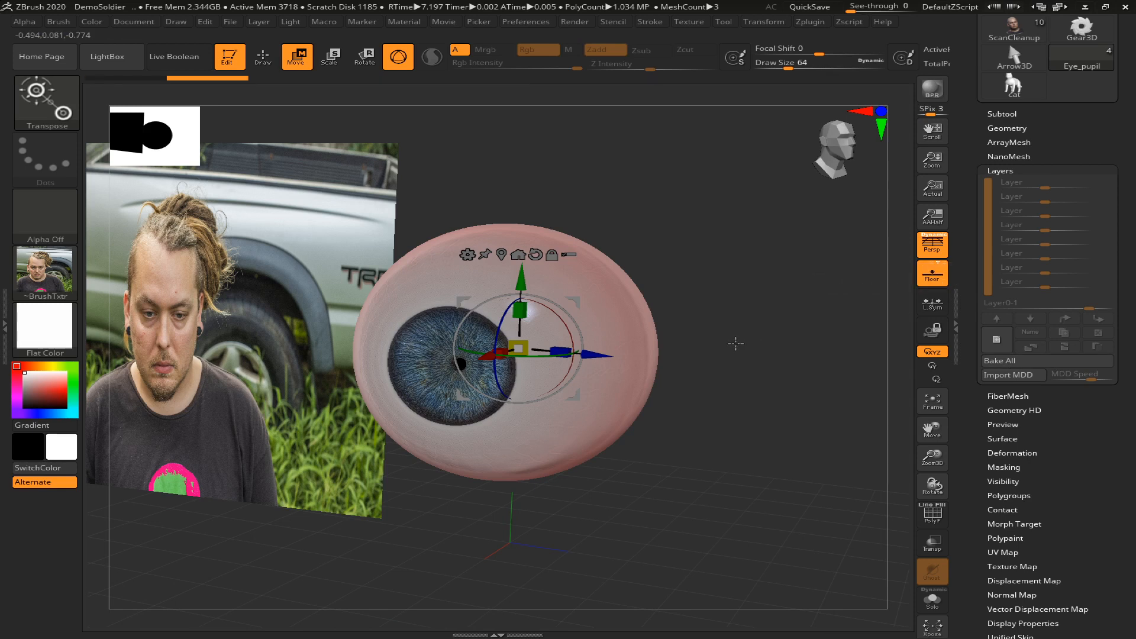
{"action": "left_click_drag", "start_coordinate": [736, 342], "coordinate": [718, 349]}
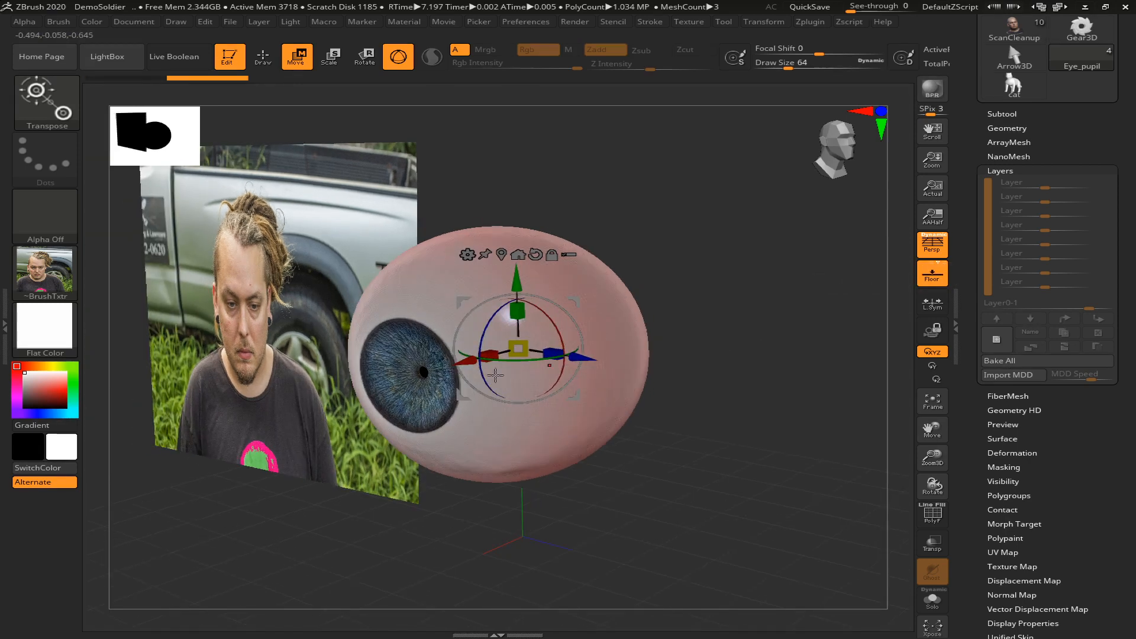
{"action": "left_click_drag", "start_coordinate": [468, 369], "coordinate": [325, 395]}
{"action": "left_click_drag", "start_coordinate": [416, 371], "coordinate": [482, 359]}
{"action": "left_click_drag", "start_coordinate": [361, 392], "coordinate": [378, 387]}
{"action": "key", "text": "f"}
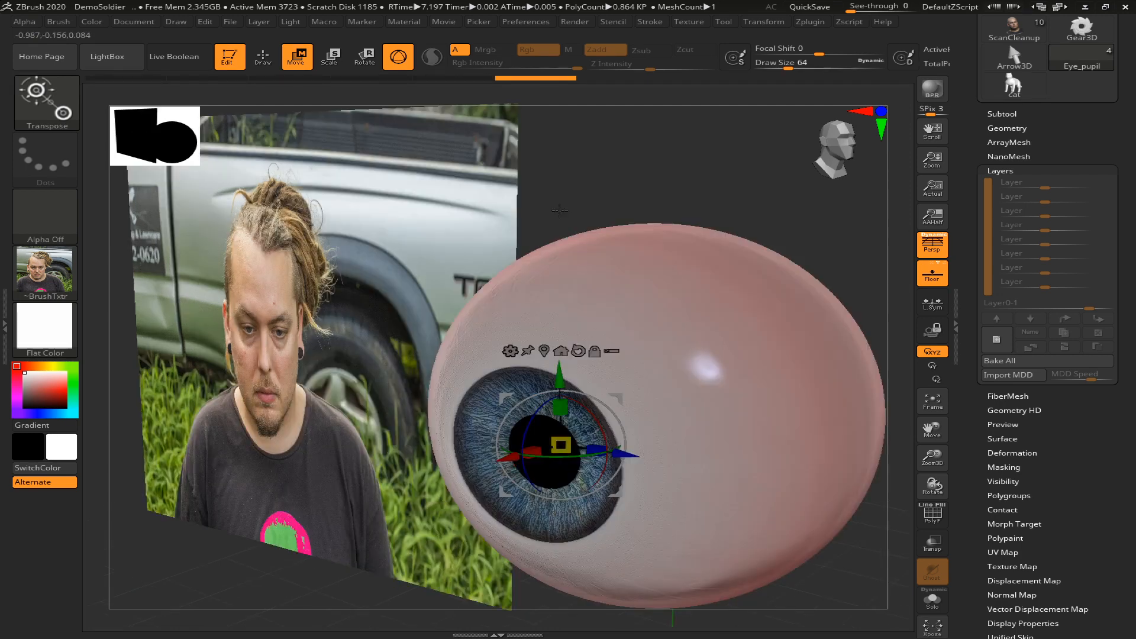
Fine-tune the pupil's depth along its red axis, with a last shift of about -0.0176, until it sits just in front of the iris
{"action": "left_click_drag", "start_coordinate": [630, 171], "coordinate": [602, 305]}
{"action": "left_click_drag", "start_coordinate": [520, 457], "coordinate": [517, 457]}
{"action": "key", "text": "f"}
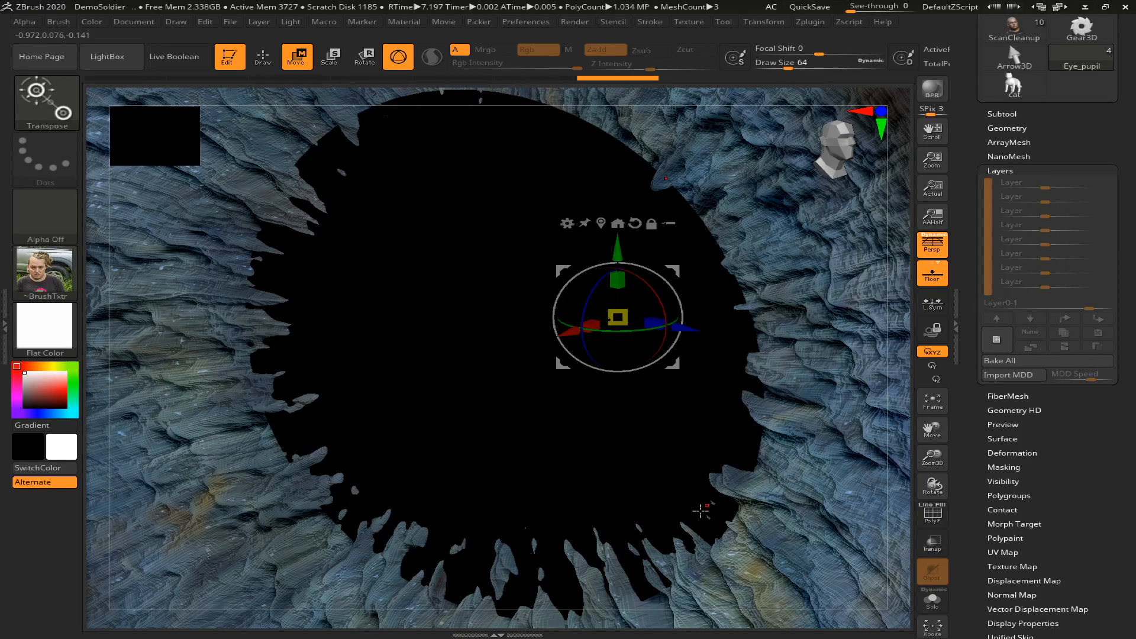
{"action": "key", "text": "f"}
{"action": "left_click_drag", "start_coordinate": [612, 118], "coordinate": [602, 151]}
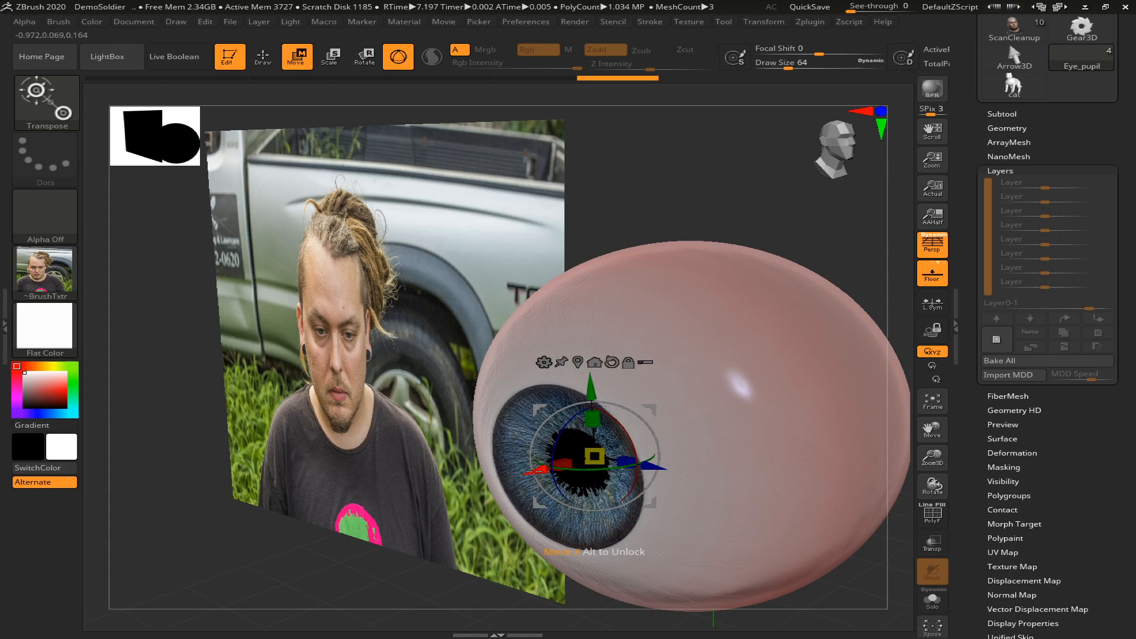
{"action": "left_click_drag", "start_coordinate": [534, 472], "coordinate": [531, 474]}
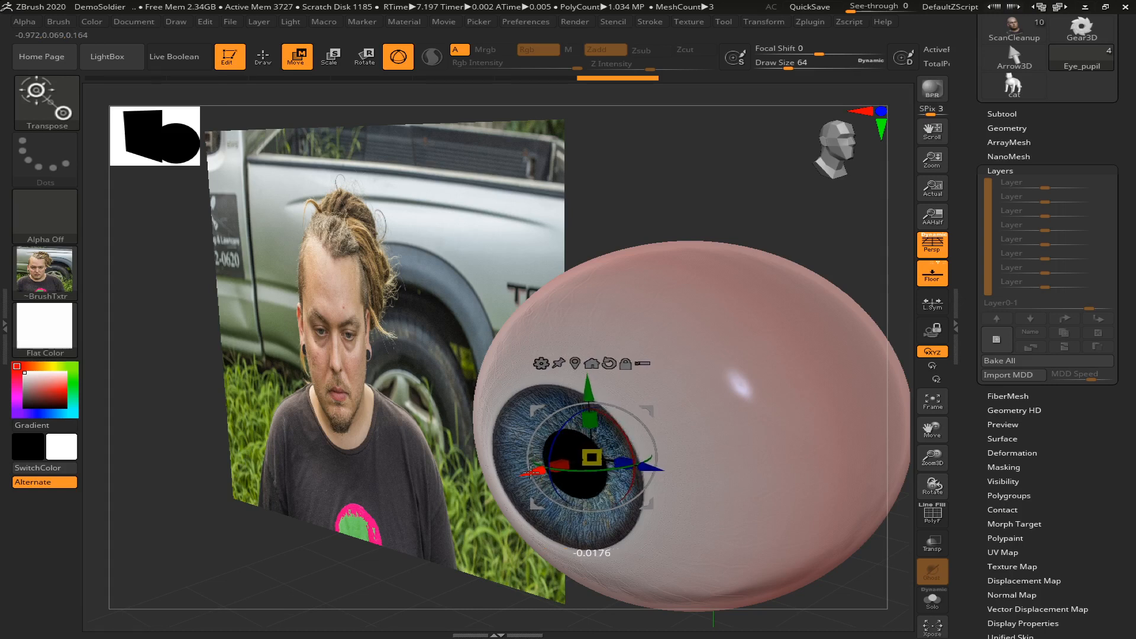
{"action": "left_click_drag", "start_coordinate": [532, 469], "coordinate": [542, 505]}
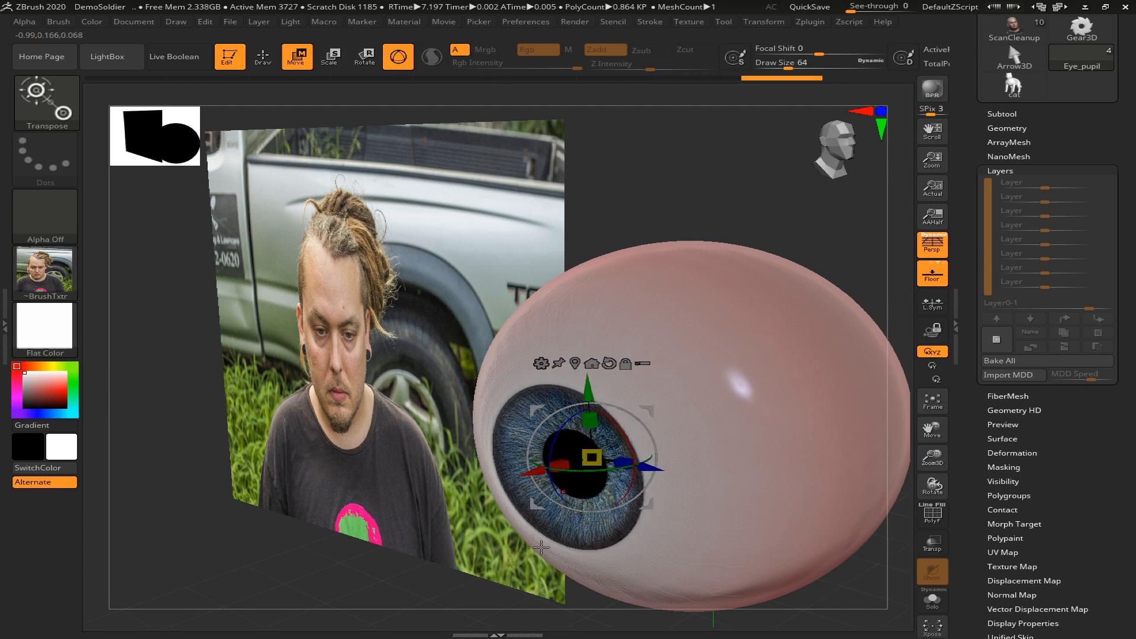
{"action": "mouse_move", "coordinate": [349, 582]}
{"action": "left_mouse_down"}
{"action": "mouse_move", "coordinate": [393, 580]}
{"action": "mouse_move", "coordinate": [377, 578]}
{"action": "left_mouse_up"}
{"action": "key", "text": "q"}
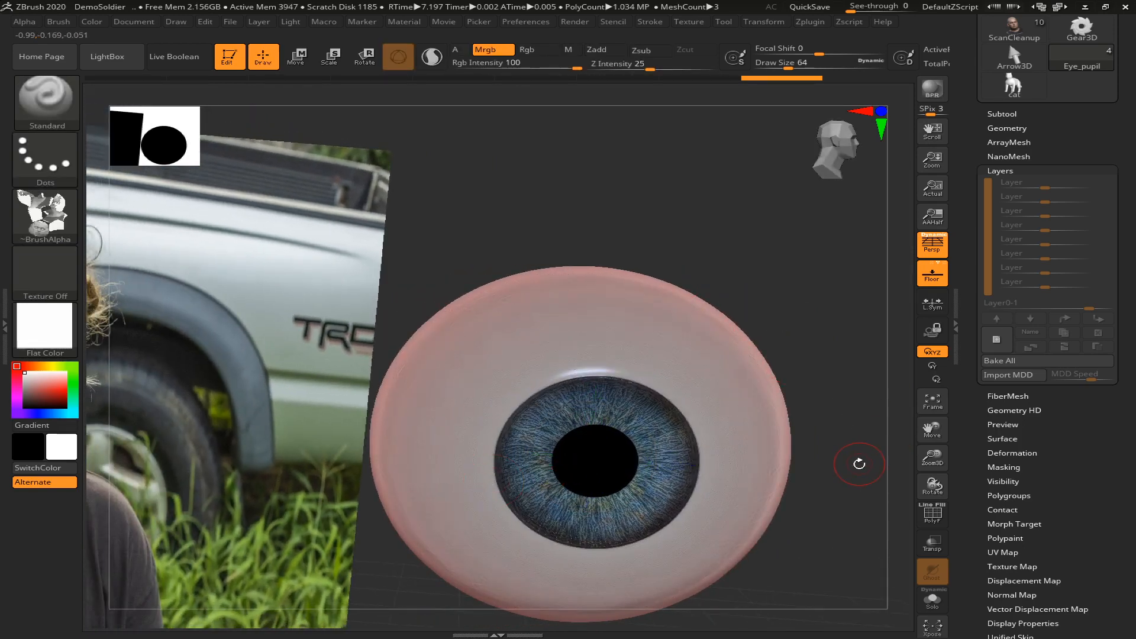
{"action": "left_click_drag", "start_coordinate": [838, 476], "coordinate": [831, 430], "text": "alt"}
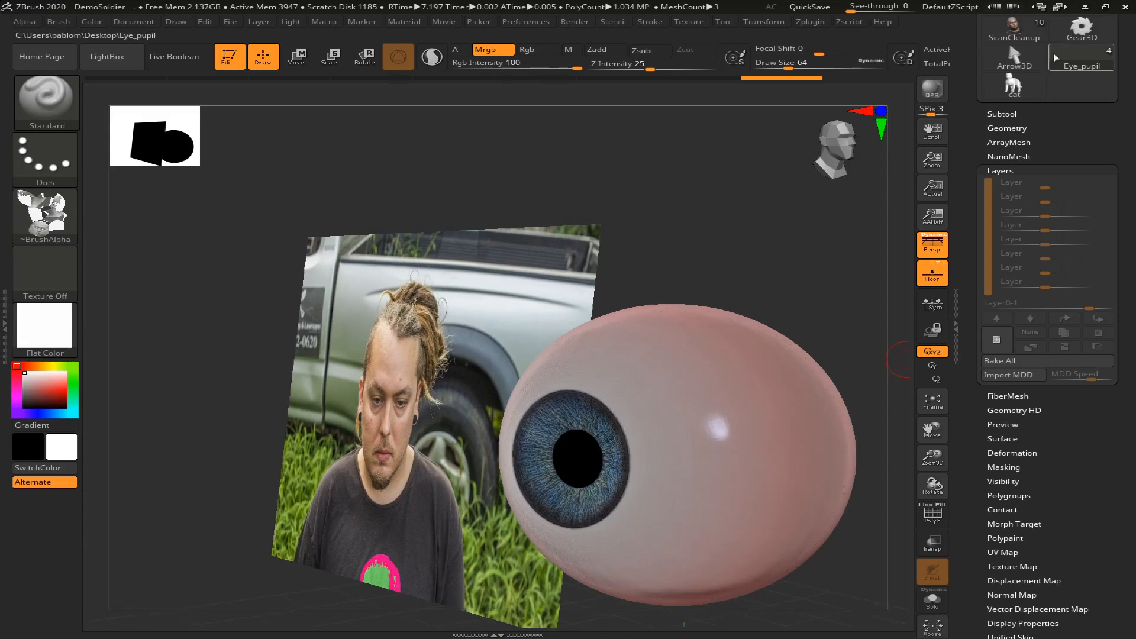
Make the Iris subtool active and set its Redish layer to about 0.31
{"action": "left_click", "coordinate": [1009, 114]}
{"action": "key", "text": "Up"}
{"action": "key", "text": "Up"}
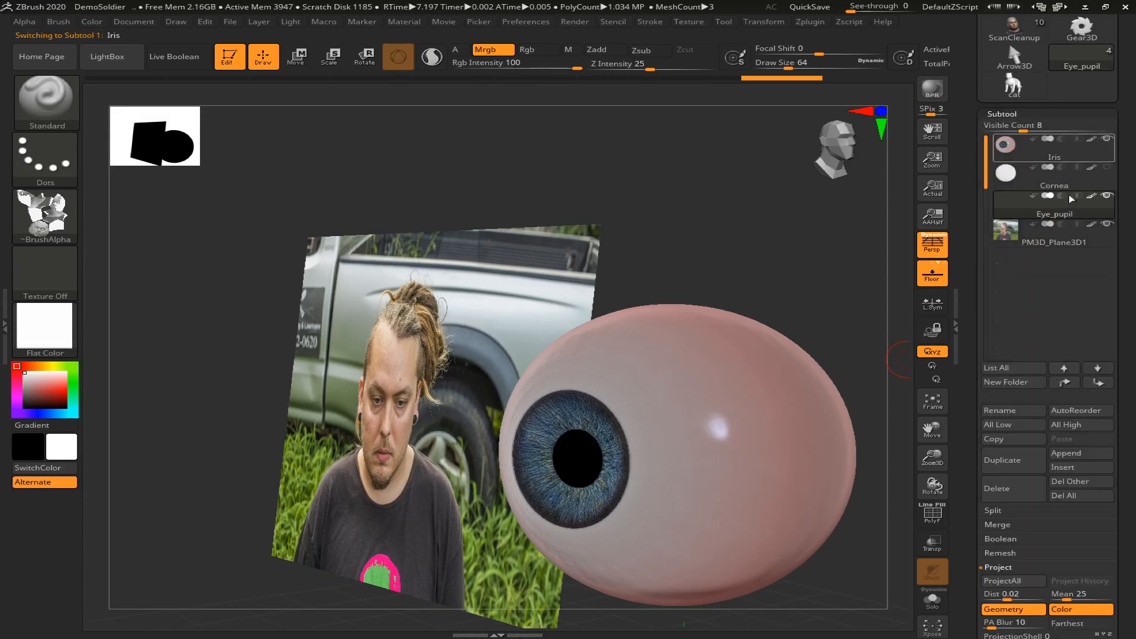
{"action": "scroll", "coordinate": [1032, 383], "scroll_direction": "down", "scroll_amount": 8}
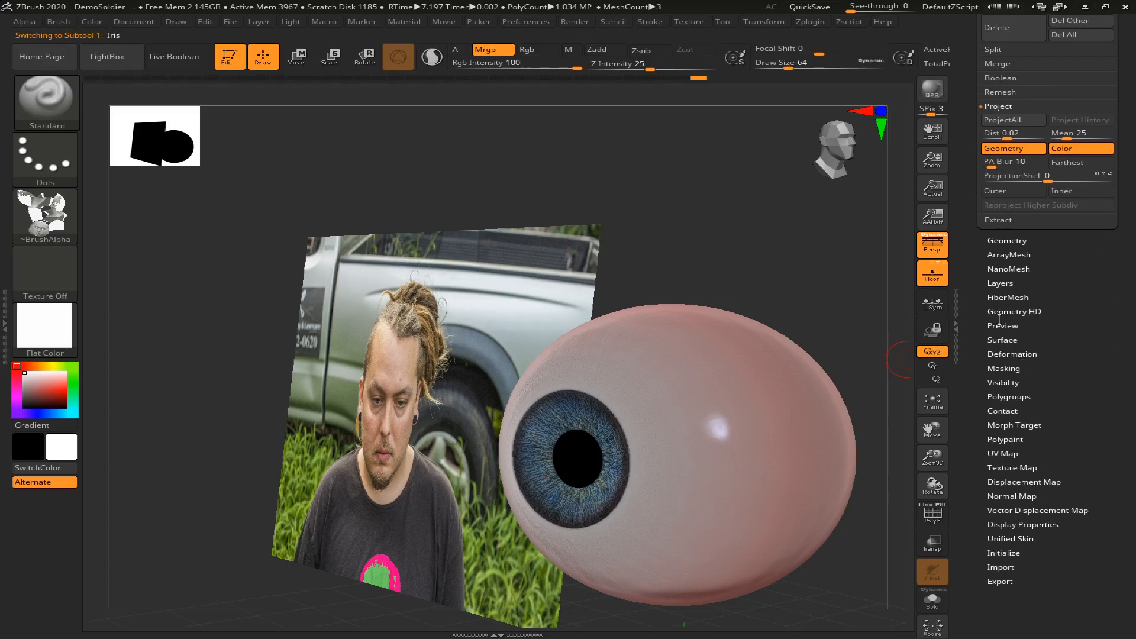
{"action": "left_click", "coordinate": [1000, 285]}
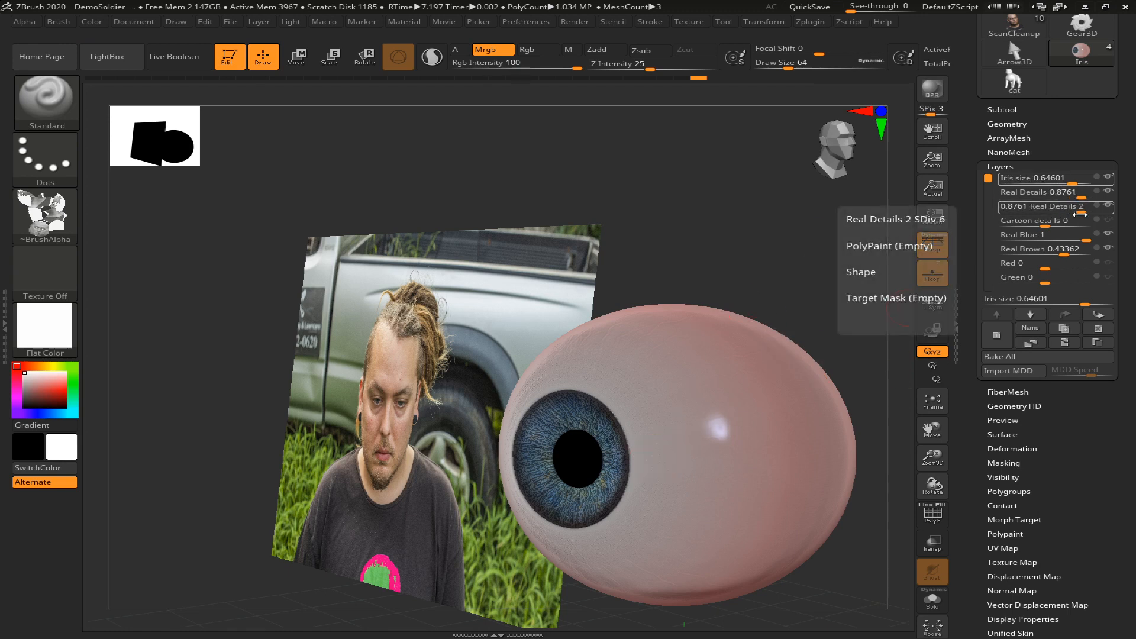
{"action": "left_click_drag", "start_coordinate": [988, 178], "coordinate": [987, 221]}
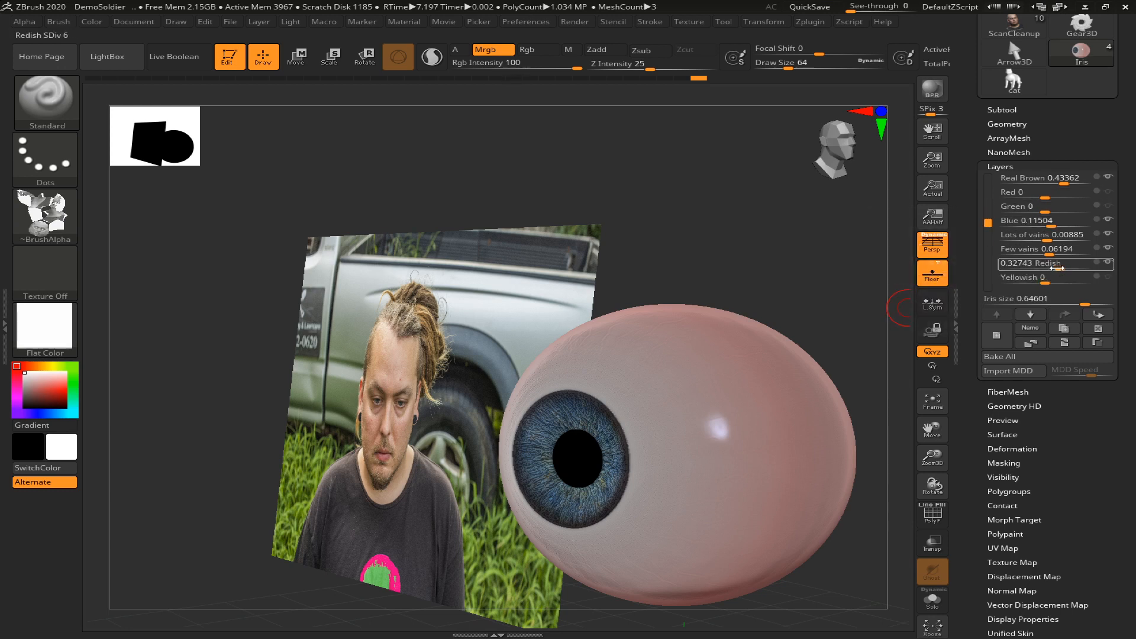
{"action": "left_click_drag", "start_coordinate": [1054, 268], "coordinate": [1059, 267]}
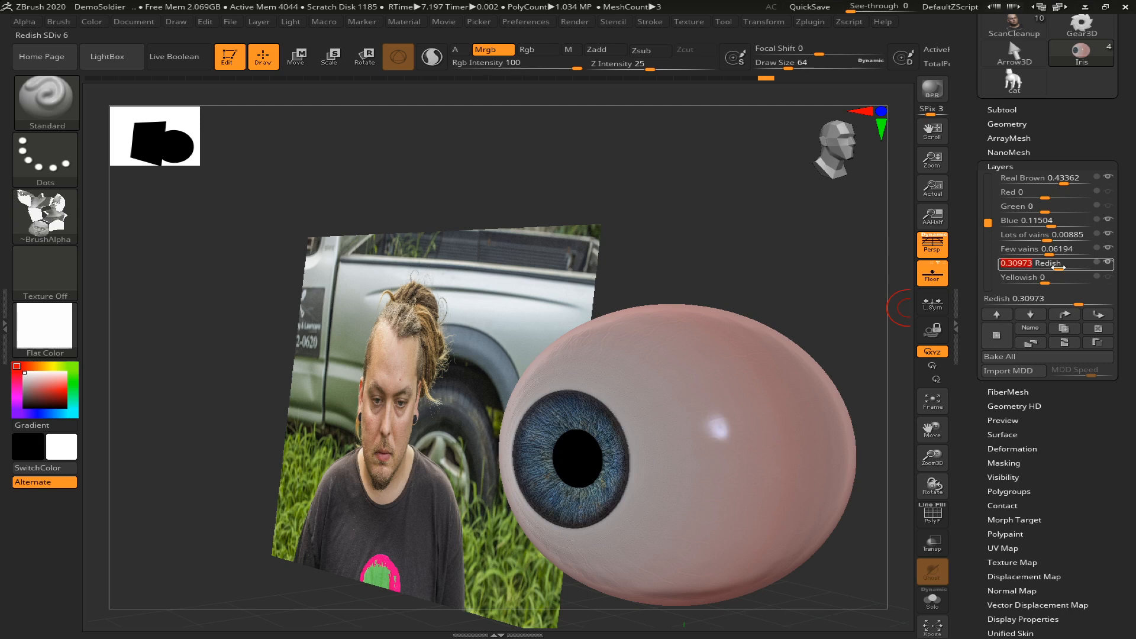
{"action": "left_click_drag", "start_coordinate": [785, 198], "coordinate": [774, 251]}
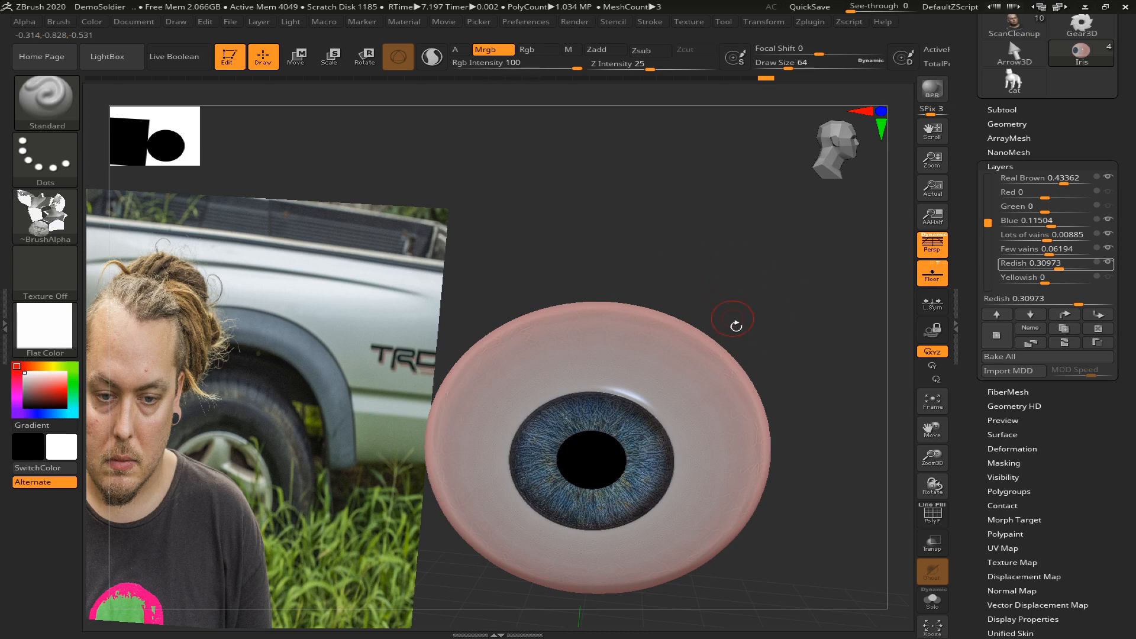
Display the polyframe and assign the whole Iris subtool to a single polygroup
{"action": "left_click", "coordinate": [1002, 109]}
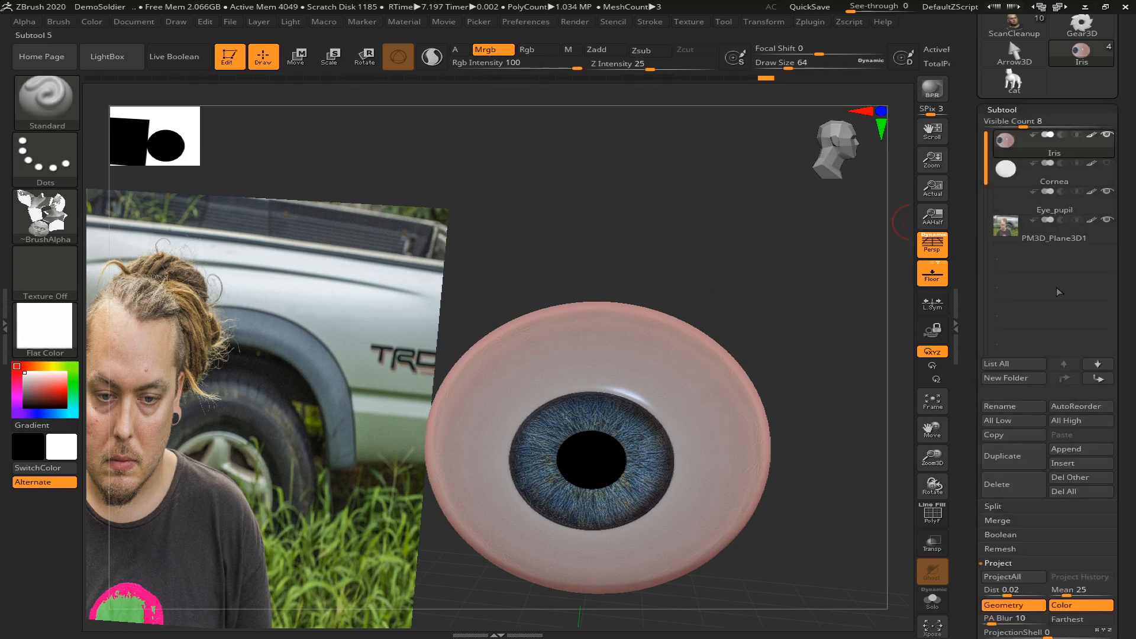
{"action": "left_click_drag", "start_coordinate": [728, 296], "coordinate": [653, 298]}
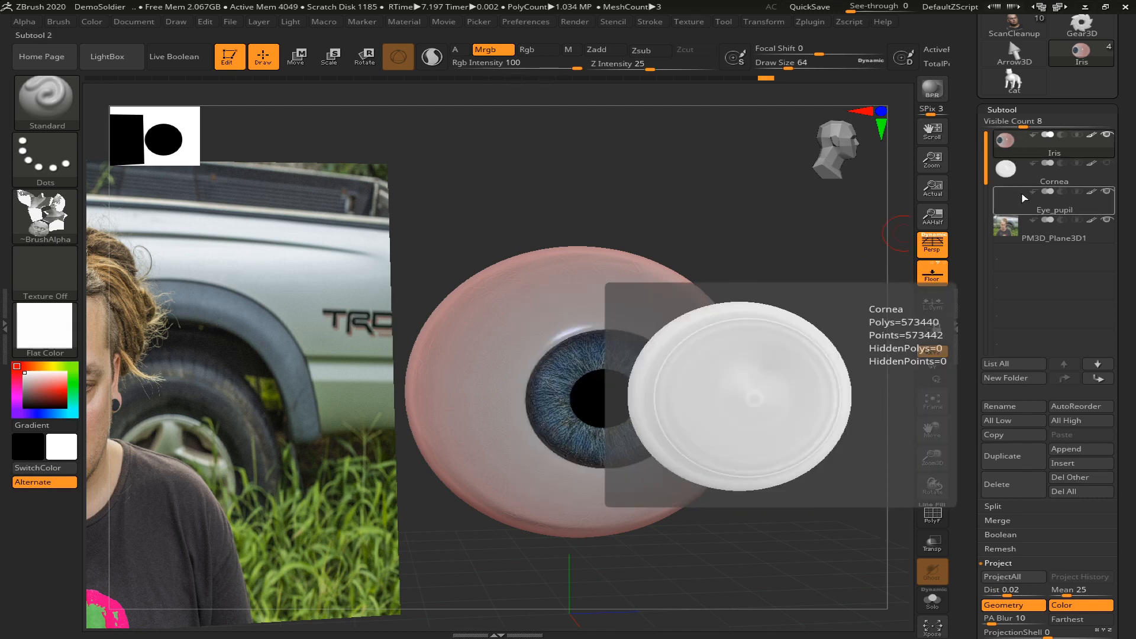
{"action": "scroll", "coordinate": [1133, 254], "scroll_direction": "up", "scroll_amount": 5}
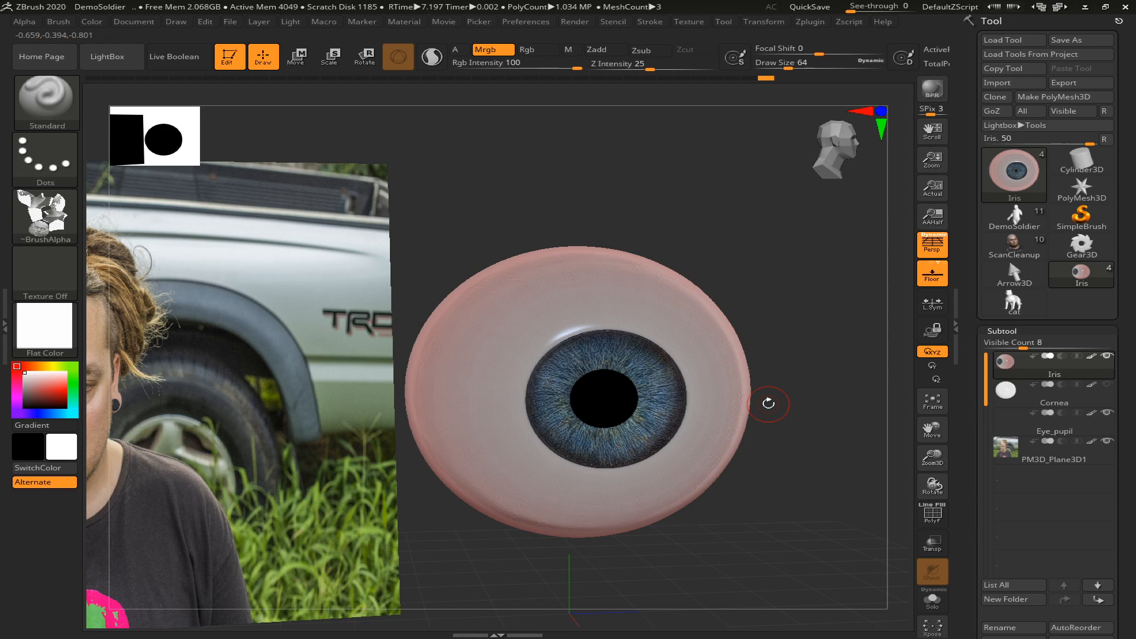
{"action": "key", "text": "shift+f"}
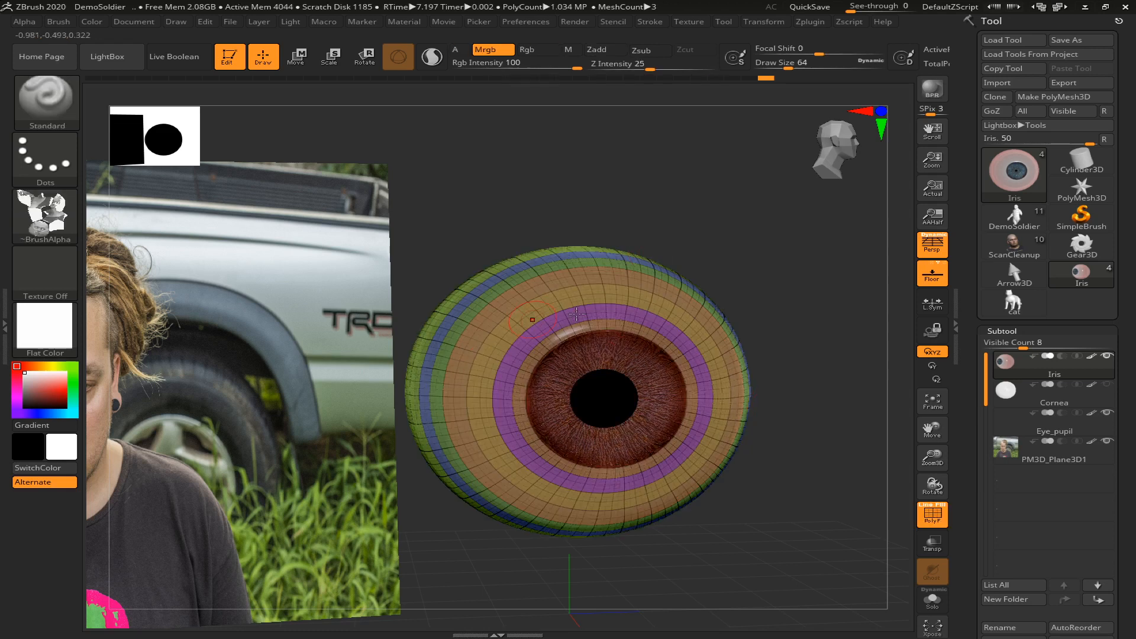
{"action": "key", "text": "ctrl"}
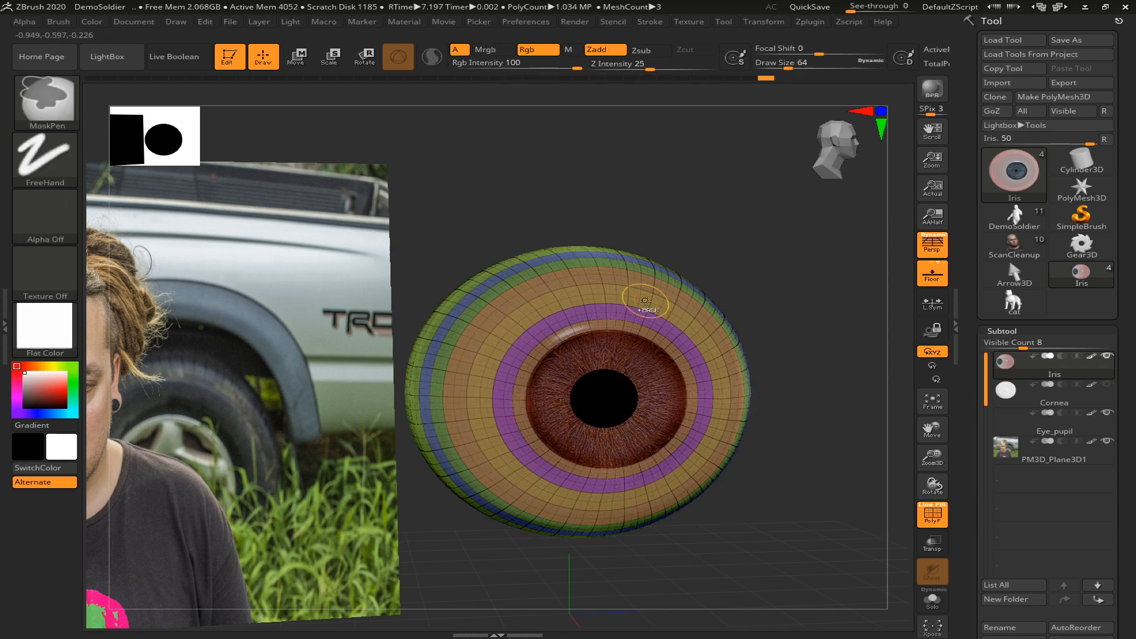
{"action": "key", "text": "ctrl+w"}
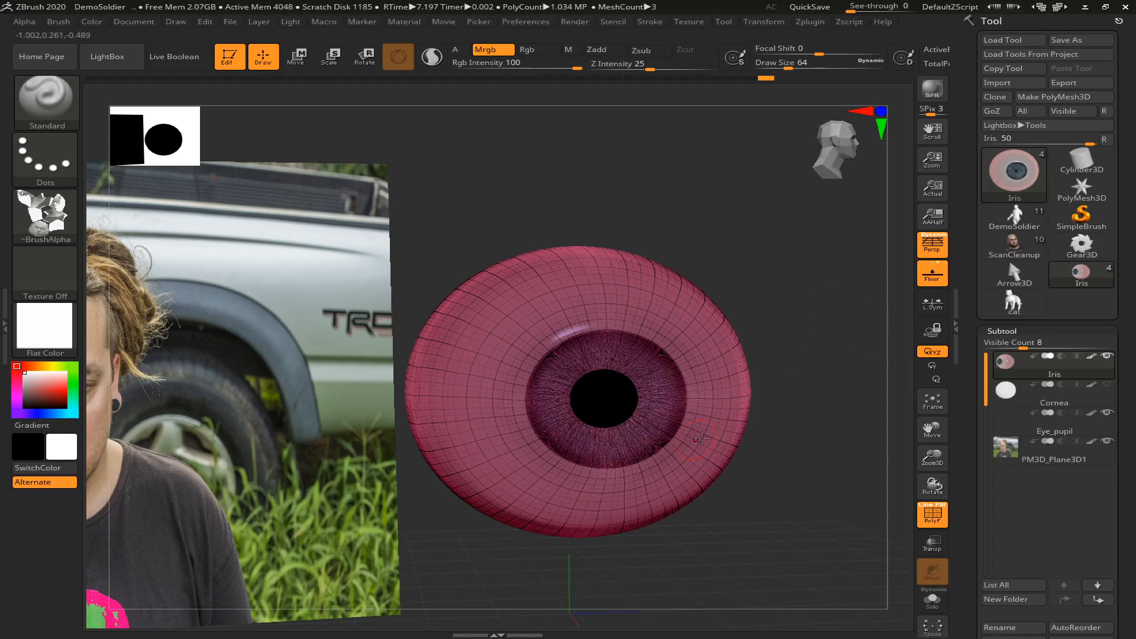
Assign the Cornea subtool to one polygroup, and do the same for the Eye_pupil subtool
{"action": "left_click", "coordinate": [725, 432], "text": "alt"}
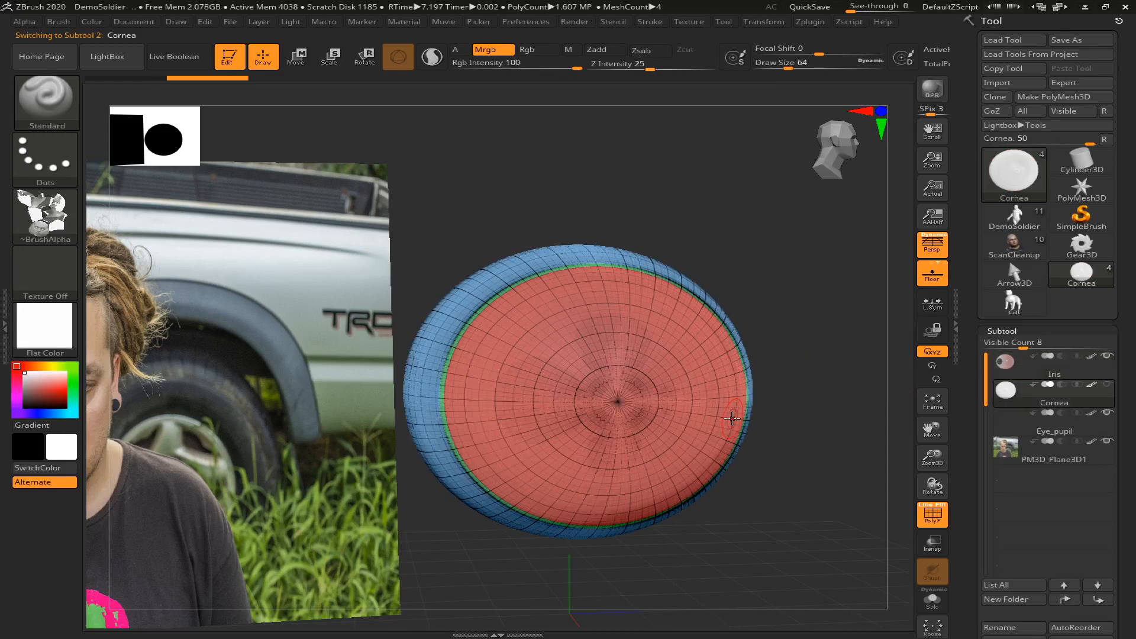
{"action": "key", "text": "ctrl+w"}
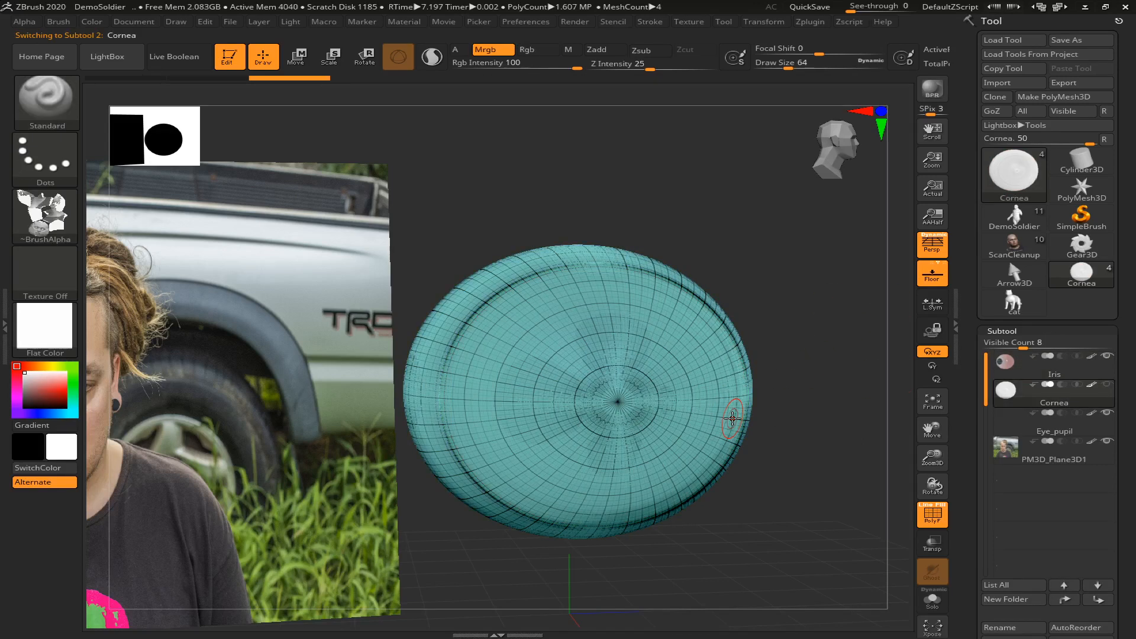
{"action": "key", "text": "Down"}
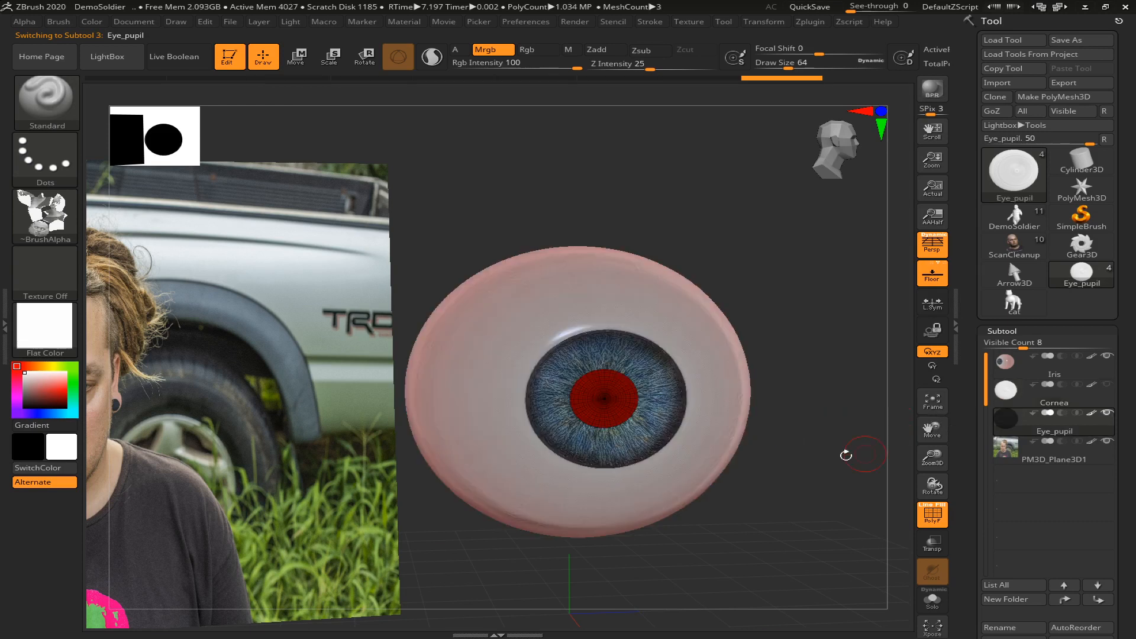
{"action": "key", "text": "ctrl+w"}
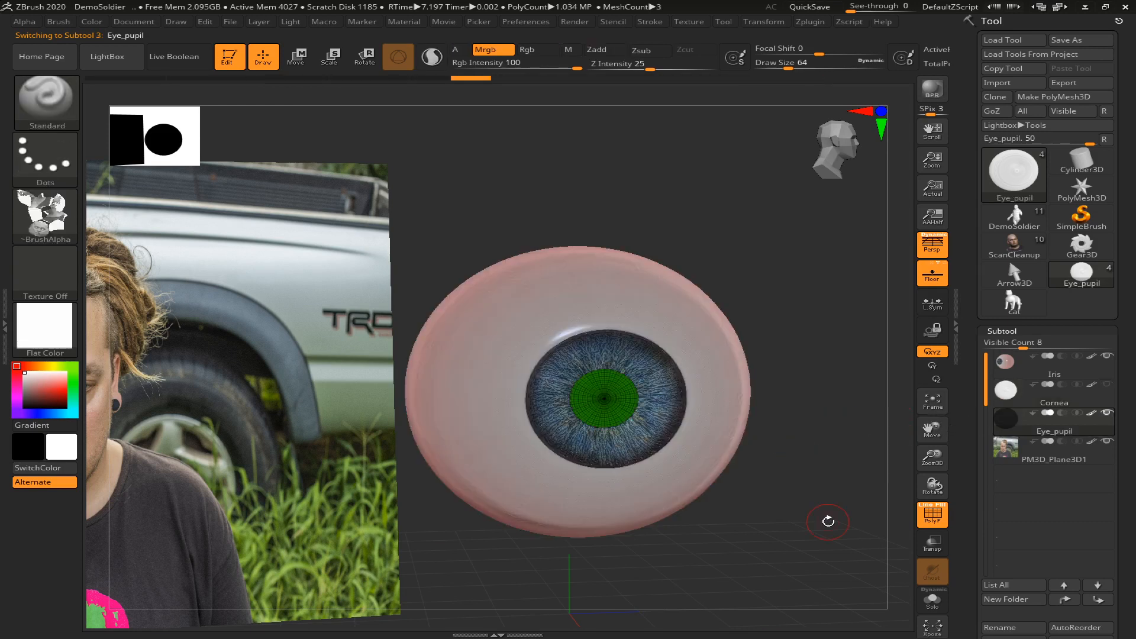
{"action": "key", "text": "f"}
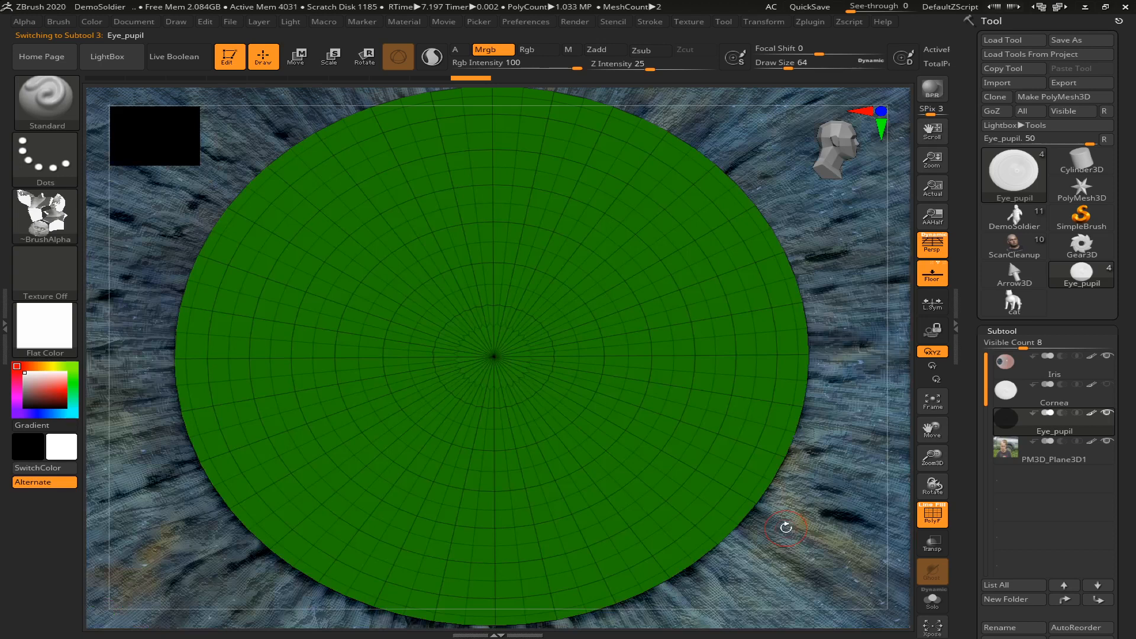
{"action": "key", "text": "f"}
{"action": "left_click_drag", "start_coordinate": [794, 509], "coordinate": [513, 536]}
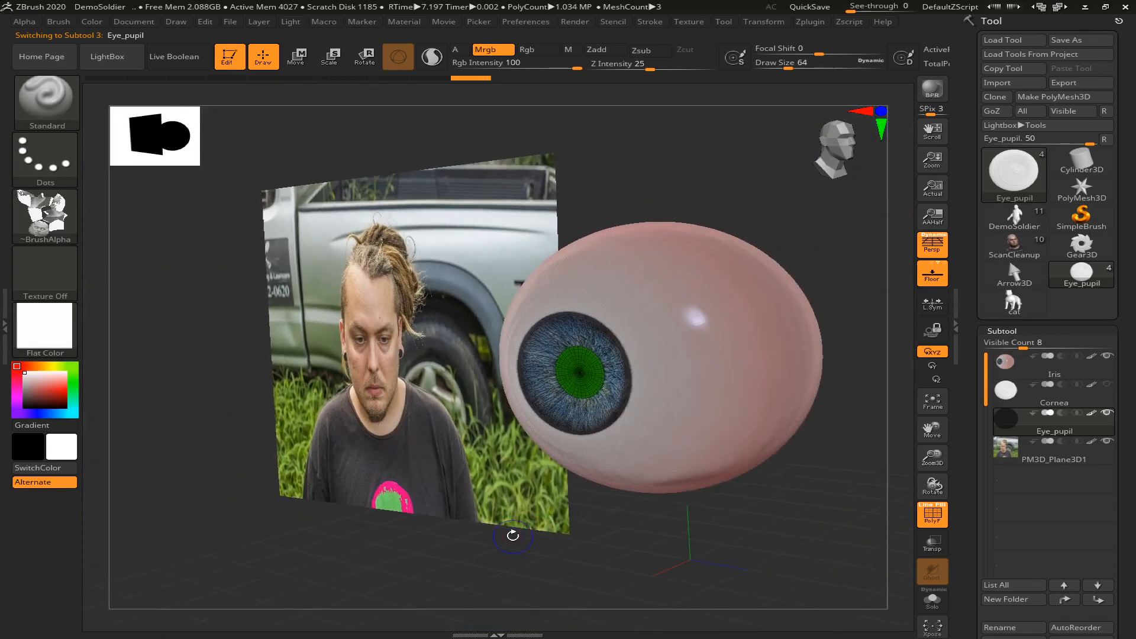
Hide the polyframe and run a BPR render of the eye beside the reference photo
{"action": "key", "text": "shift"}
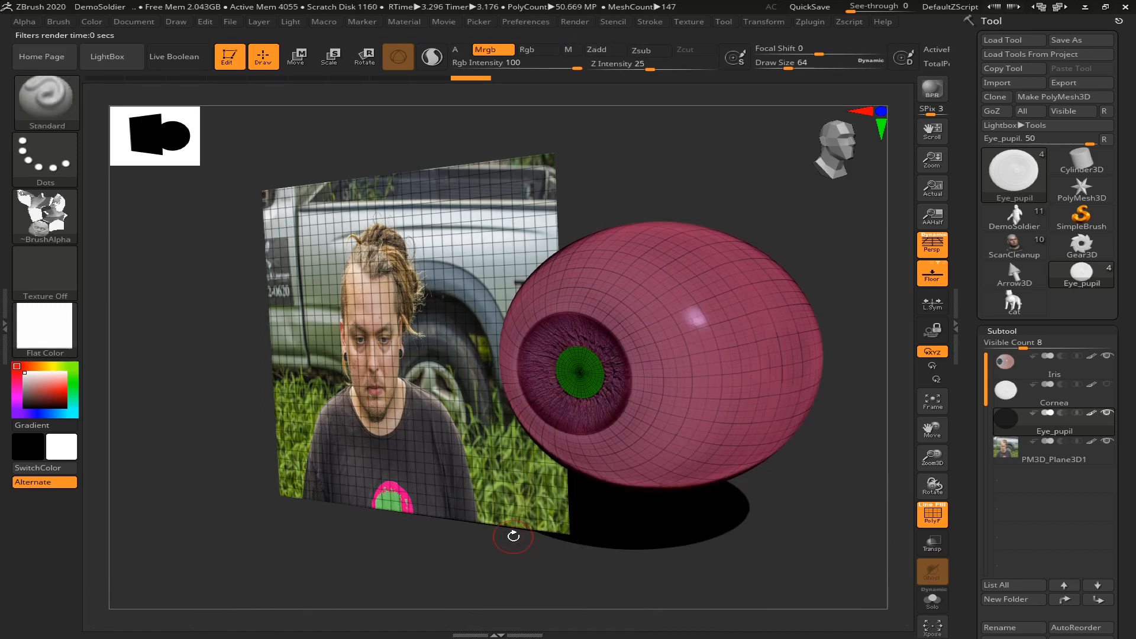
{"action": "key", "text": "shift+f"}
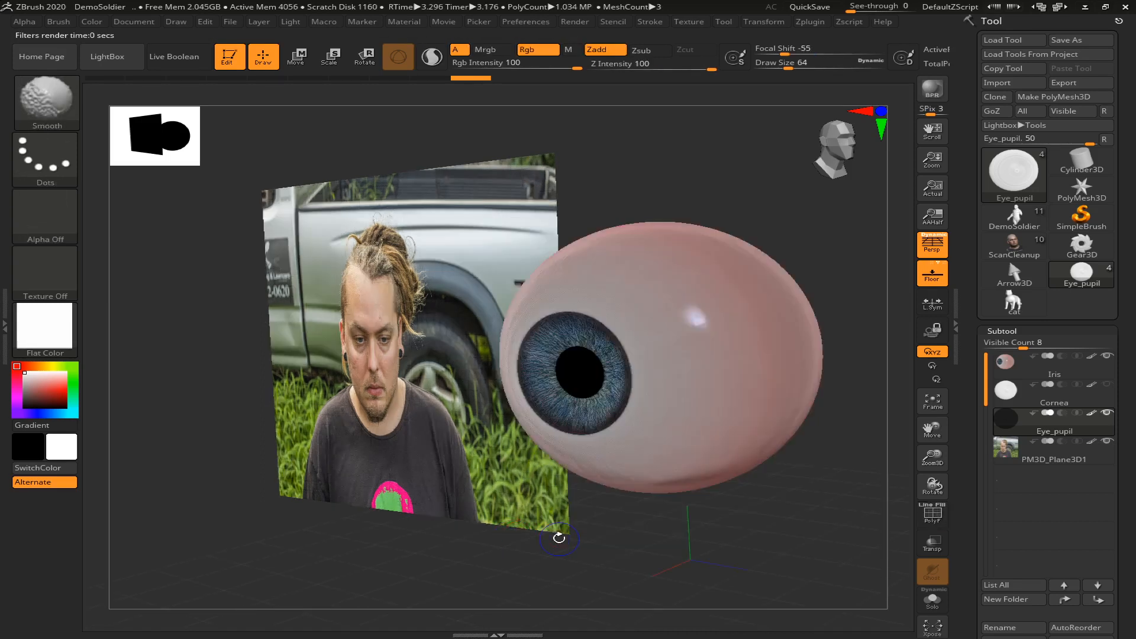
{"action": "key", "text": "shift"}
{"action": "key", "text": "shift+r"}
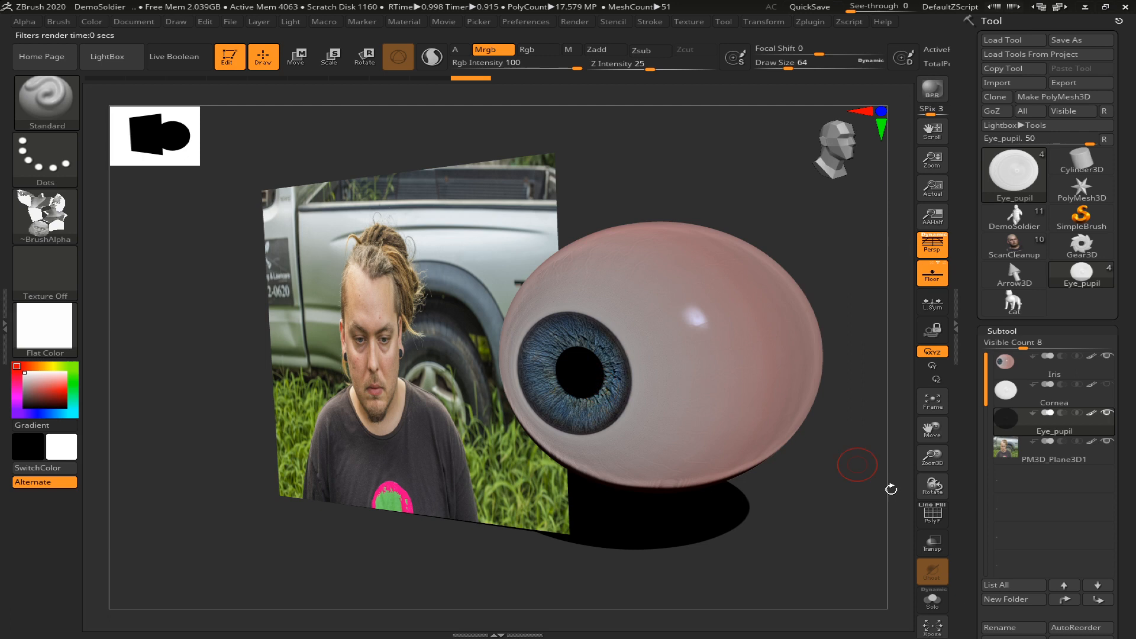
Turn off double-sided display for the Eye_pupil subtool and flip its normals so the black pupil faces outward
{"action": "scroll", "coordinate": [1103, 354], "scroll_direction": "down", "scroll_amount": 5}
{"action": "scroll", "coordinate": [1104, 353], "scroll_direction": "down", "scroll_amount": 3}
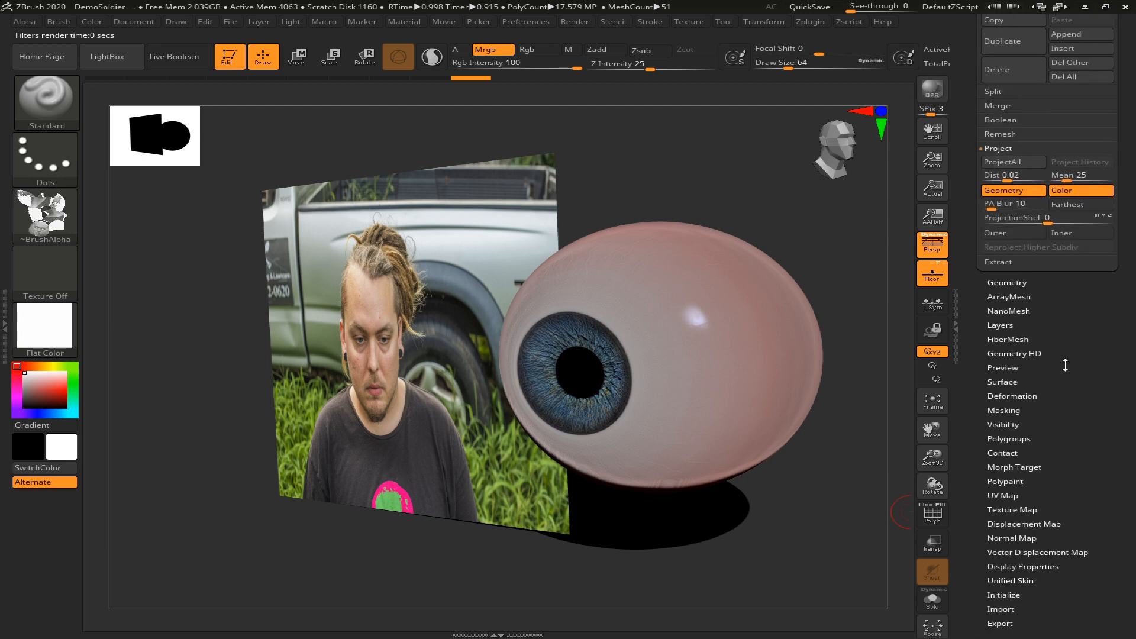
{"action": "left_click", "coordinate": [1023, 491]}
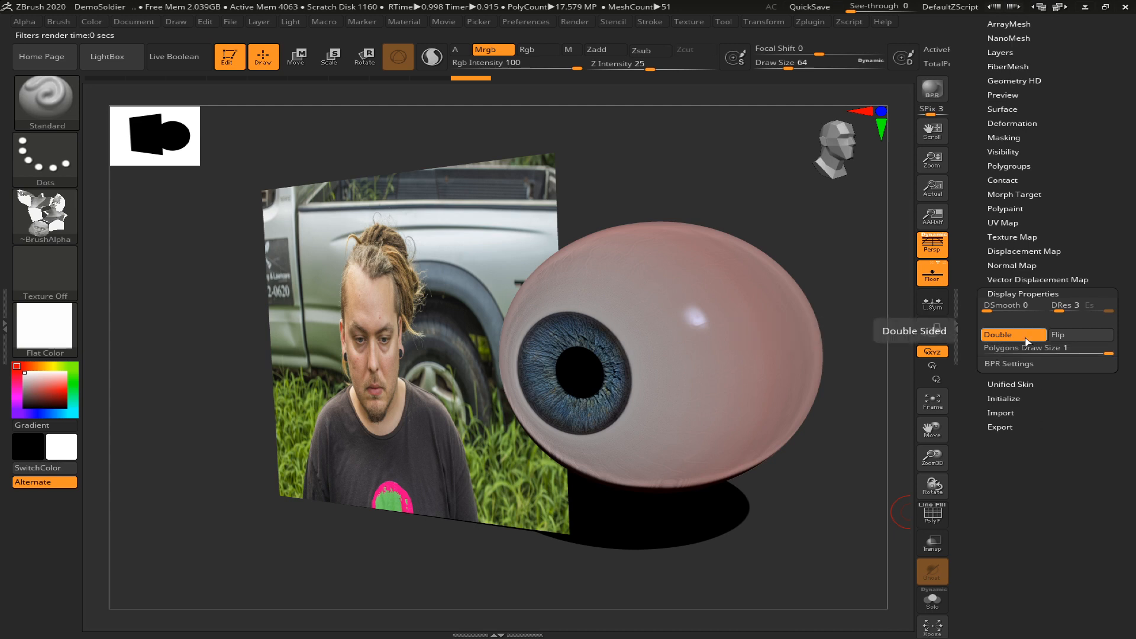
{"action": "left_click", "coordinate": [1012, 334]}
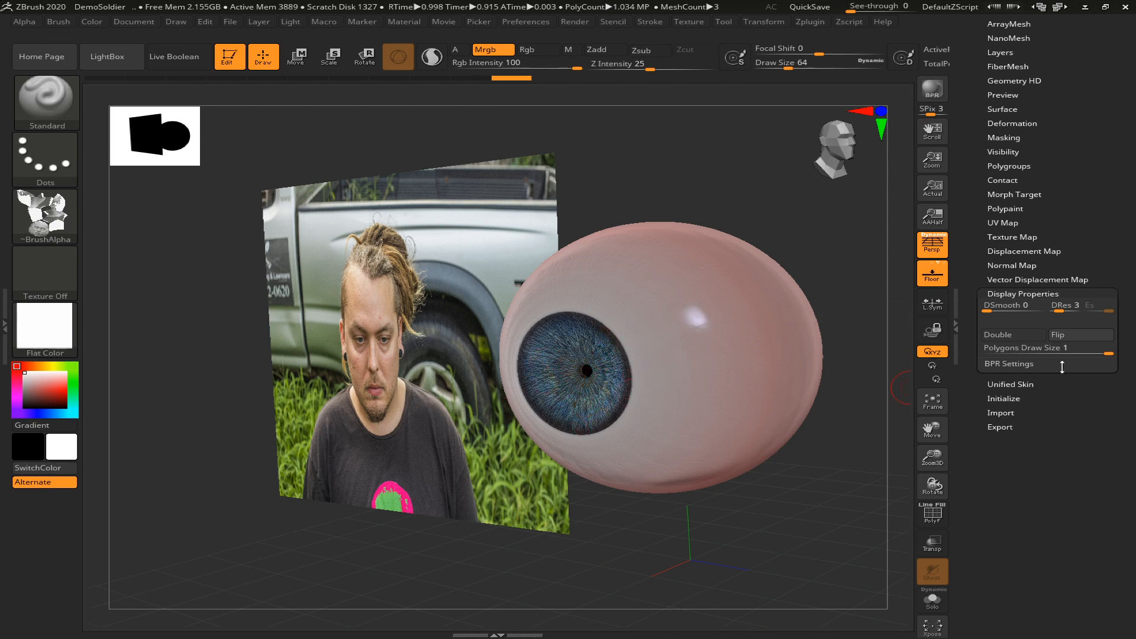
{"action": "left_click", "coordinate": [1075, 335]}
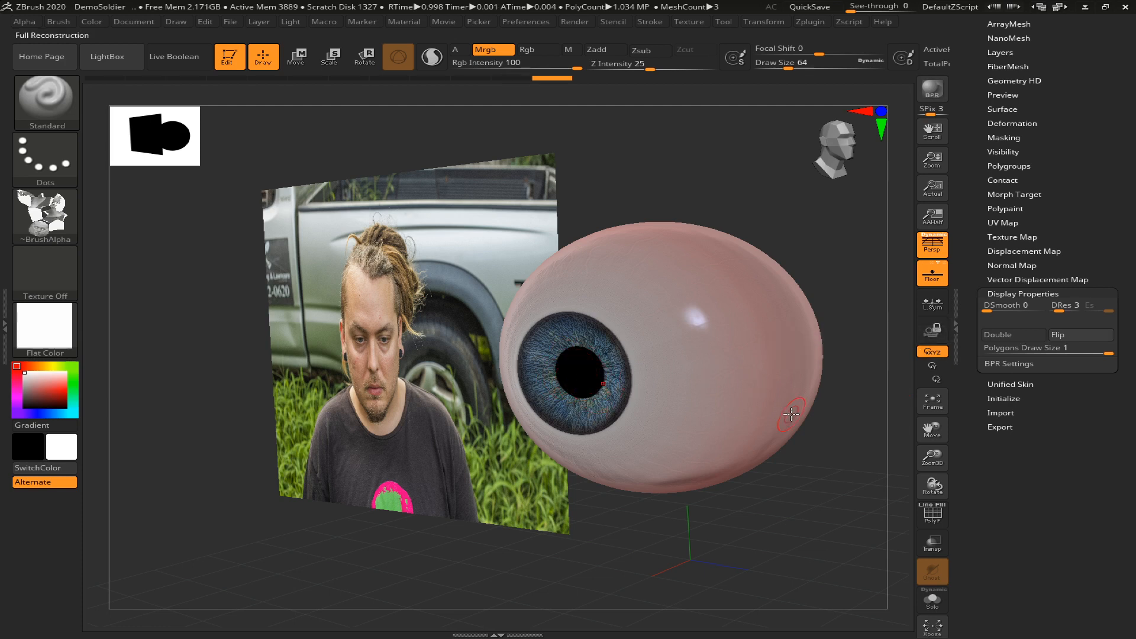
{"action": "left_click", "coordinate": [1078, 338]}
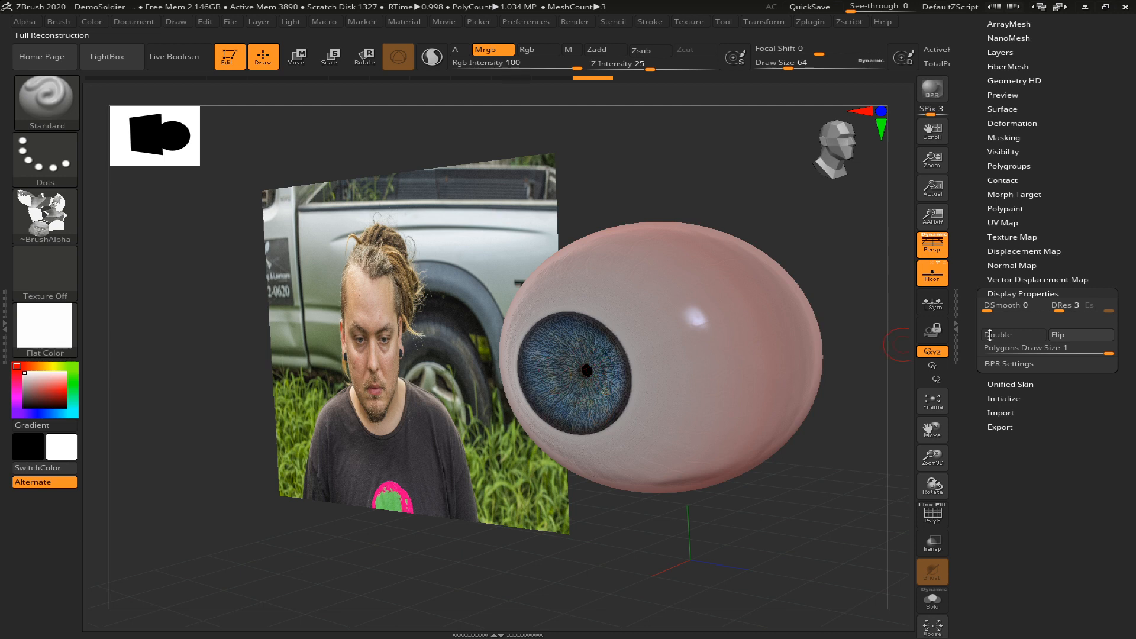
{"action": "left_click", "coordinate": [1075, 335]}
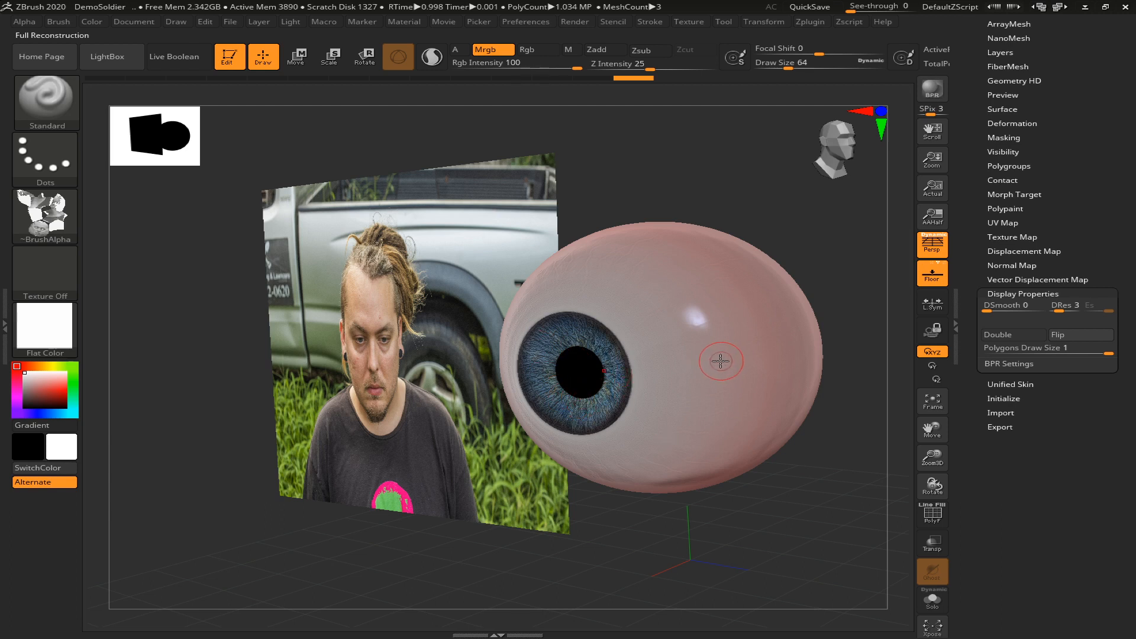
Flip the pupil's normals and restore them to compare both display directions
{"action": "left_click_drag", "start_coordinate": [1122, 197], "coordinate": [1059, 314]}
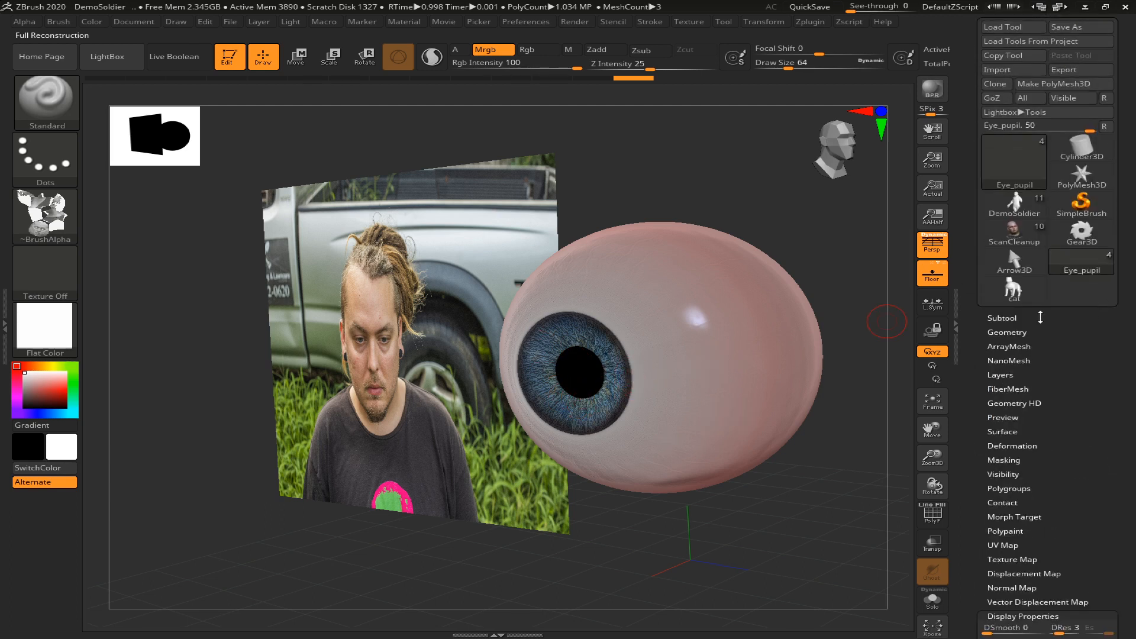
{"action": "left_click", "coordinate": [1015, 318]}
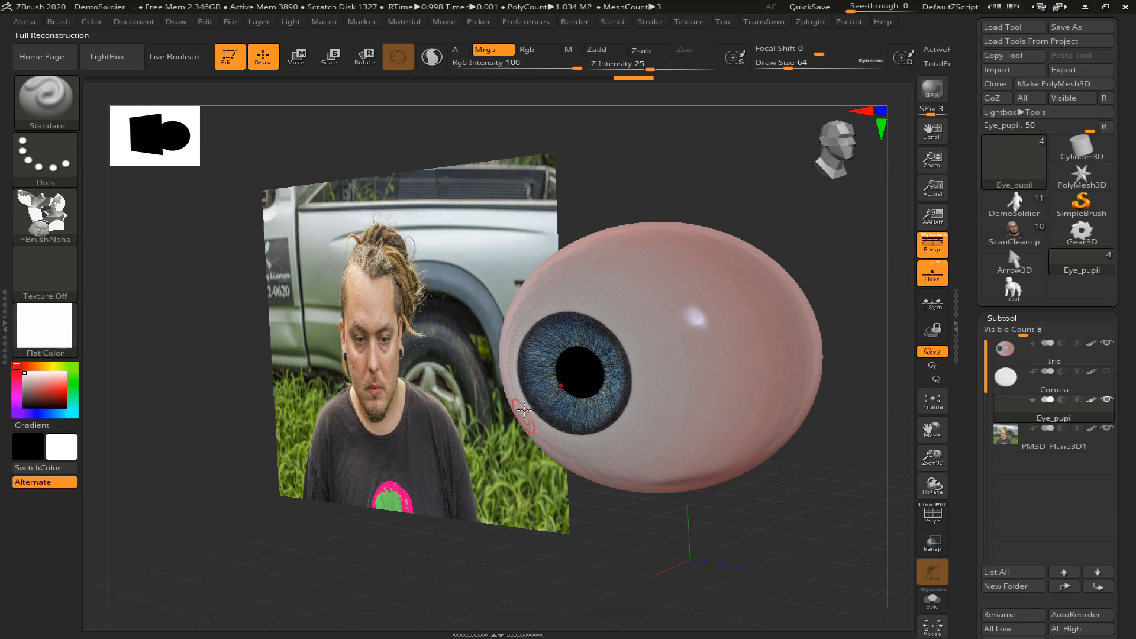
{"action": "left_click_drag", "start_coordinate": [1133, 374], "coordinate": [1112, 232]}
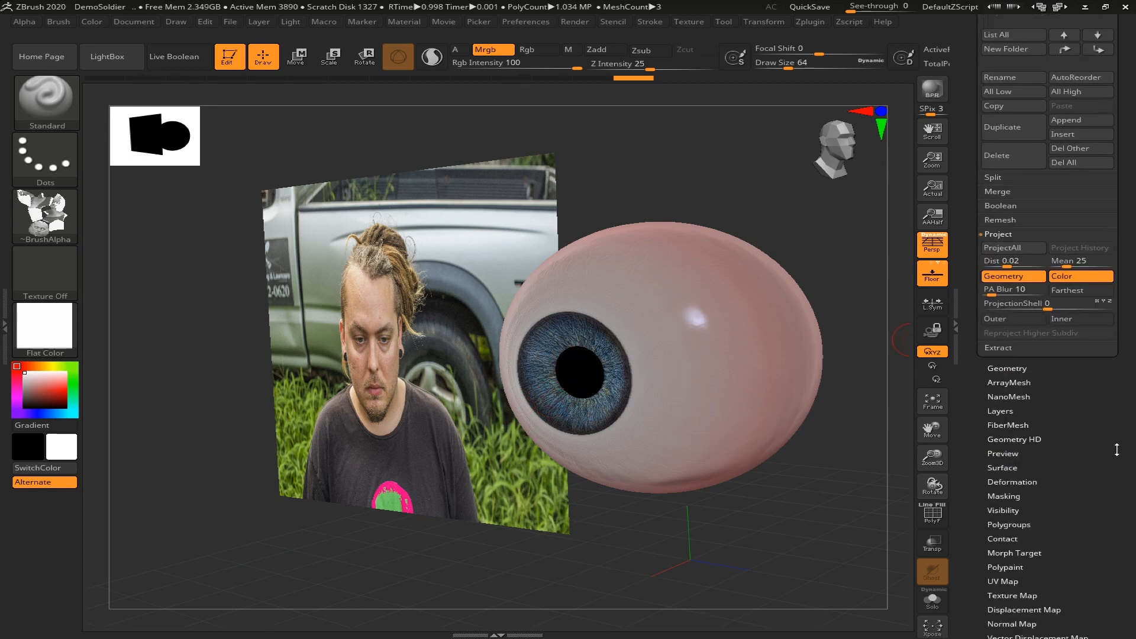
{"action": "left_click_drag", "start_coordinate": [1113, 462], "coordinate": [1090, 340]}
{"action": "left_click_drag", "start_coordinate": [1047, 283], "coordinate": [1073, 347]}
{"action": "left_click", "coordinate": [1029, 284]}
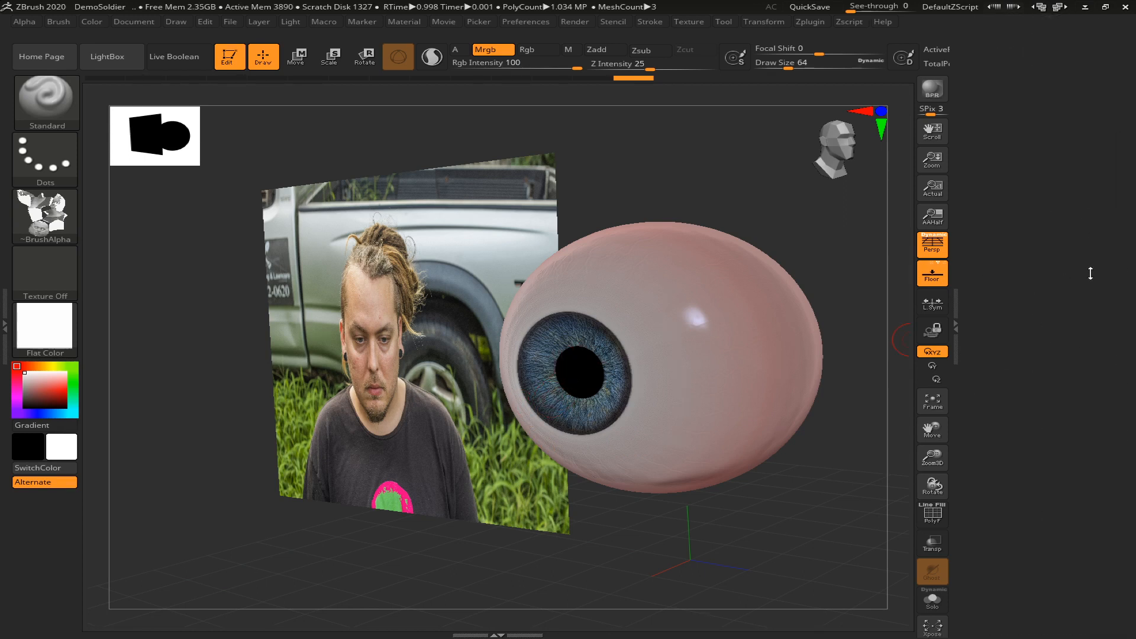
{"action": "left_click", "coordinate": [1022, 276]}
{"action": "left_click", "coordinate": [1066, 316]}
{"action": "left_click", "coordinate": [1066, 315]}
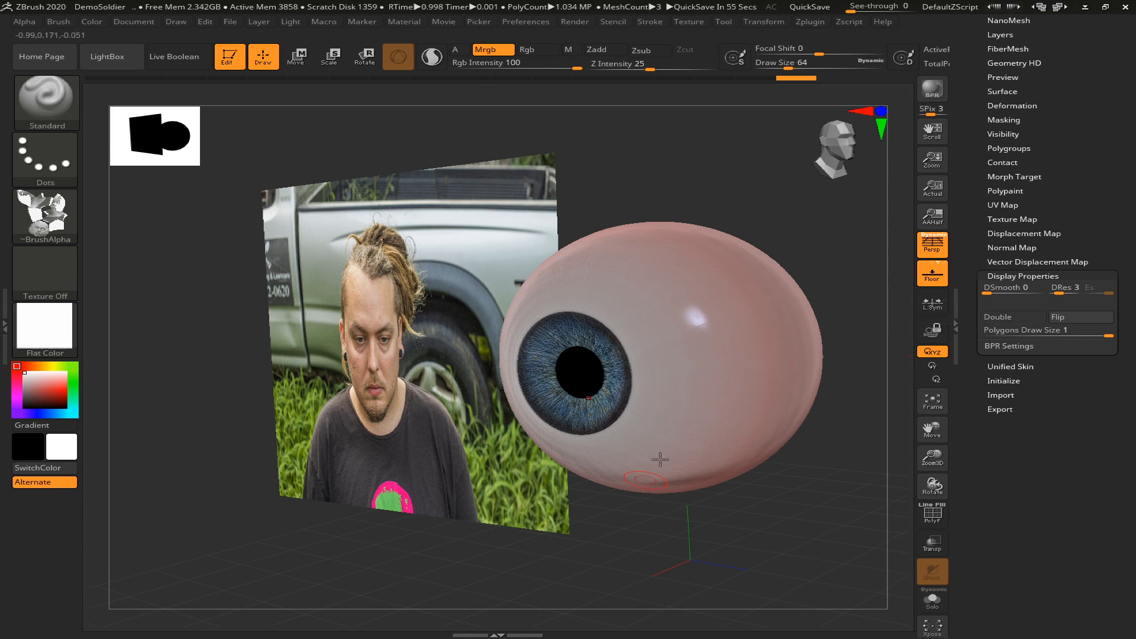
Nudge the pupil slightly forward along its red axis and return to Draw mode
{"action": "key", "text": "r"}
{"action": "left_click_drag", "start_coordinate": [598, 370], "coordinate": [598, 369]}
{"action": "left_click_drag", "start_coordinate": [525, 384], "coordinate": [523, 383]}
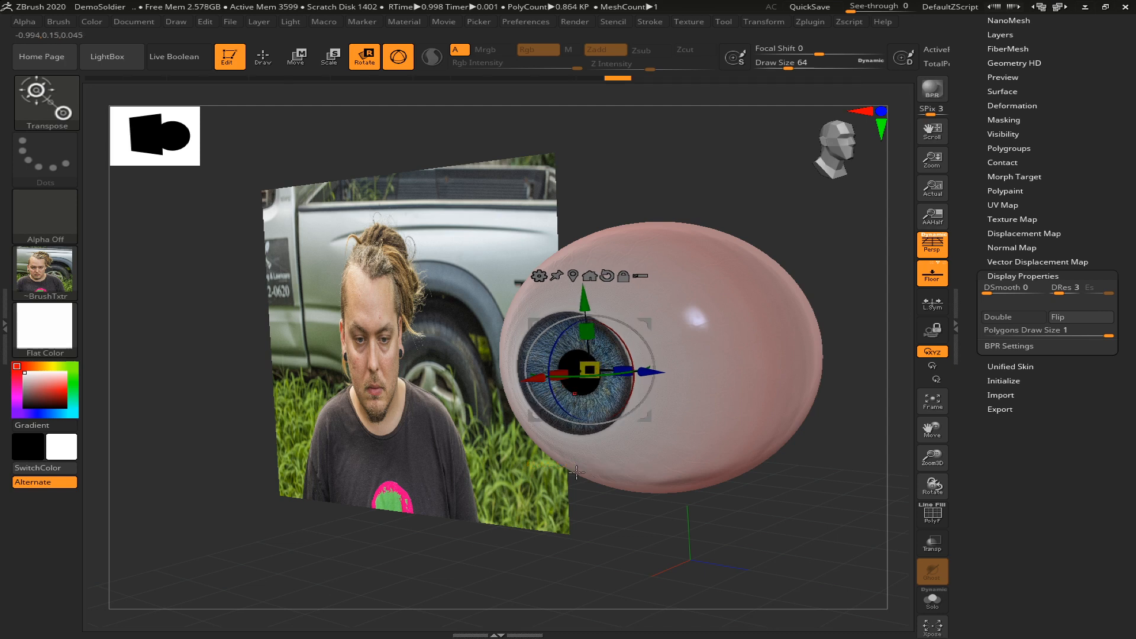
{"action": "key", "text": "q"}
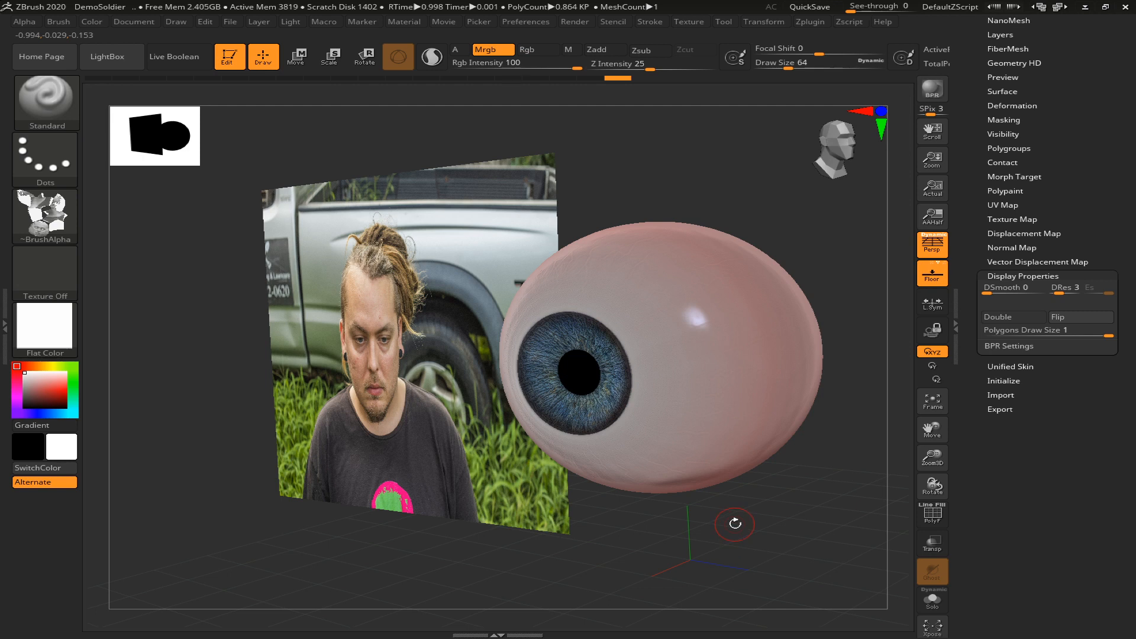
Make the Iris subtool active and set its Iris size layer to about 0.66 while viewing the eye from the front
{"action": "left_click_drag", "start_coordinate": [755, 530], "coordinate": [786, 522]}
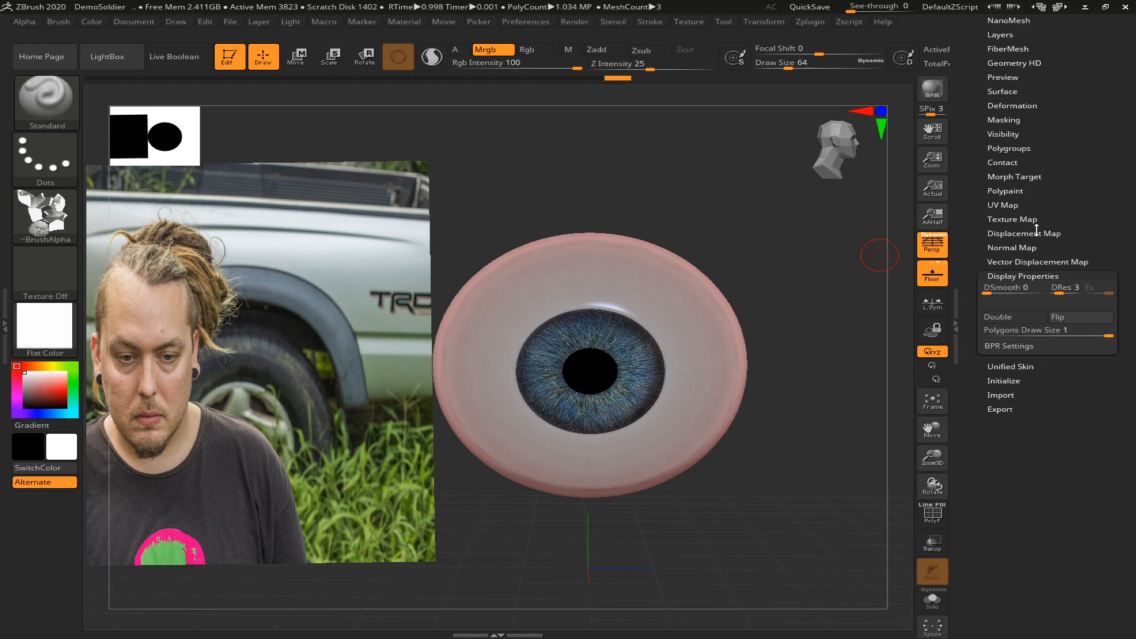
{"action": "scroll", "coordinate": [1010, 155], "scroll_direction": "up", "scroll_amount": 5}
{"action": "left_click", "coordinate": [1000, 98]}
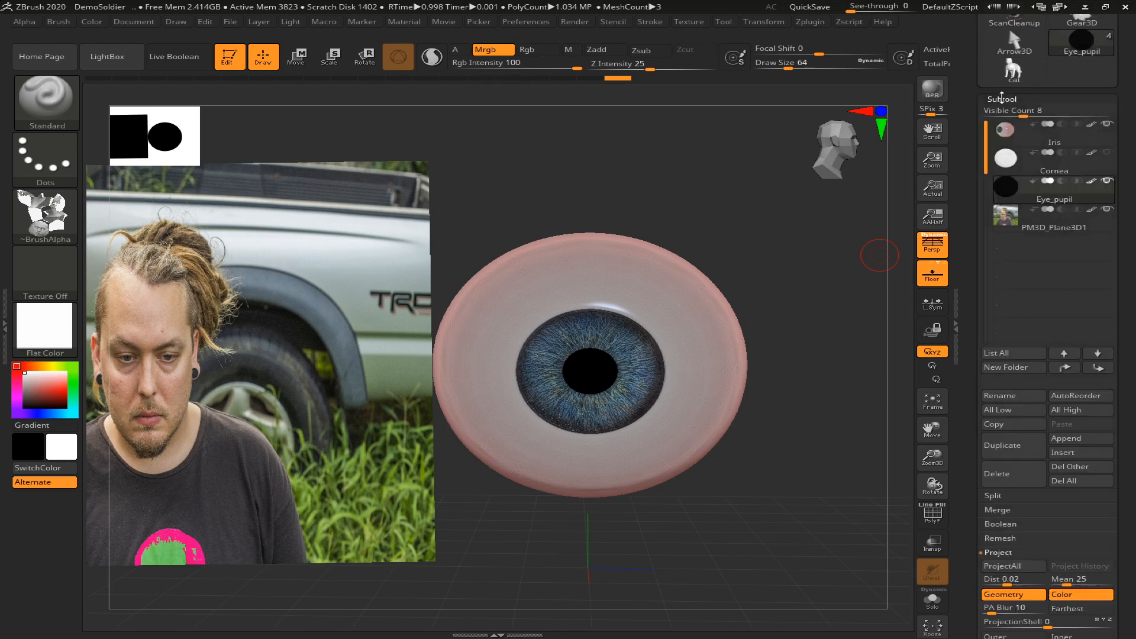
{"action": "left_click", "coordinate": [1054, 133]}
{"action": "left_click_drag", "start_coordinate": [1133, 294], "coordinate": [1114, 190]}
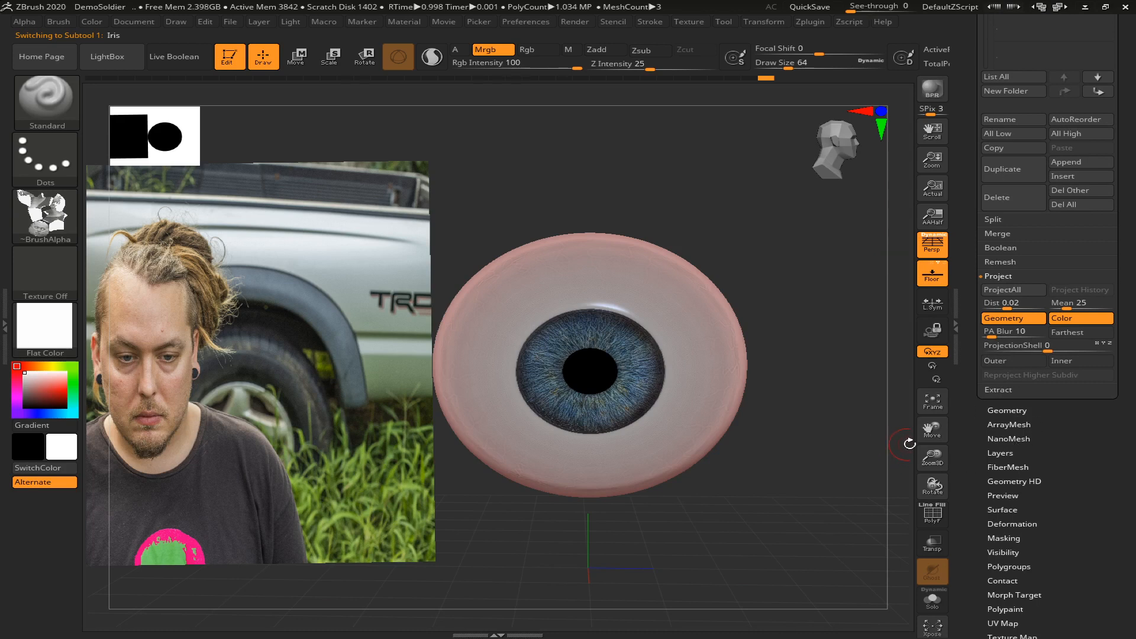
{"action": "left_click_drag", "start_coordinate": [1070, 475], "coordinate": [1053, 425]}
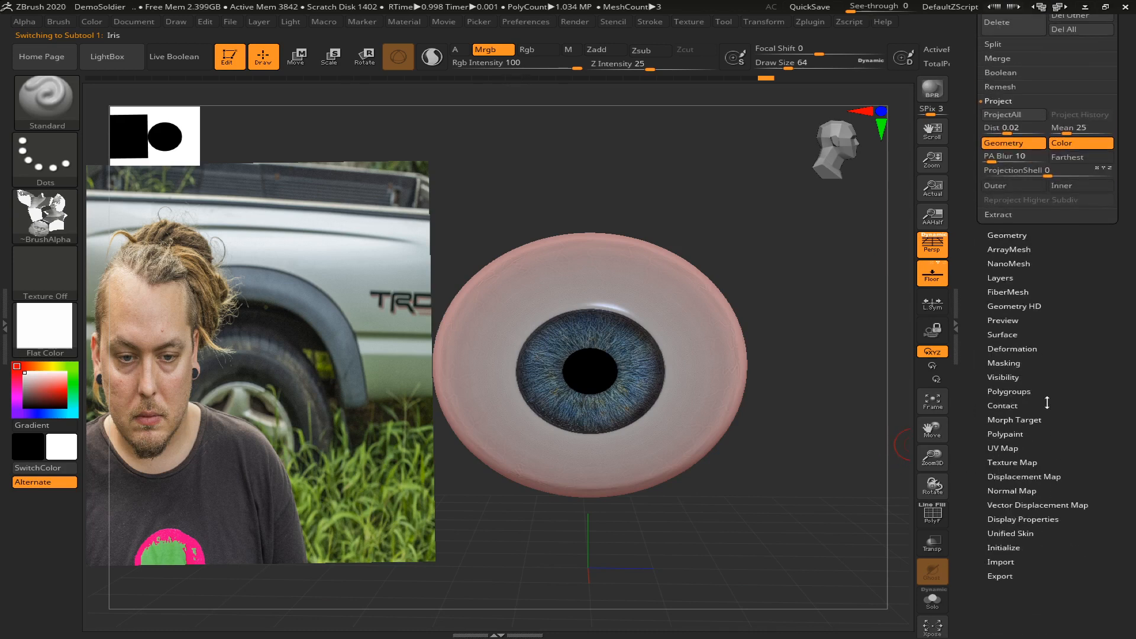
{"action": "left_click", "coordinate": [1003, 278]}
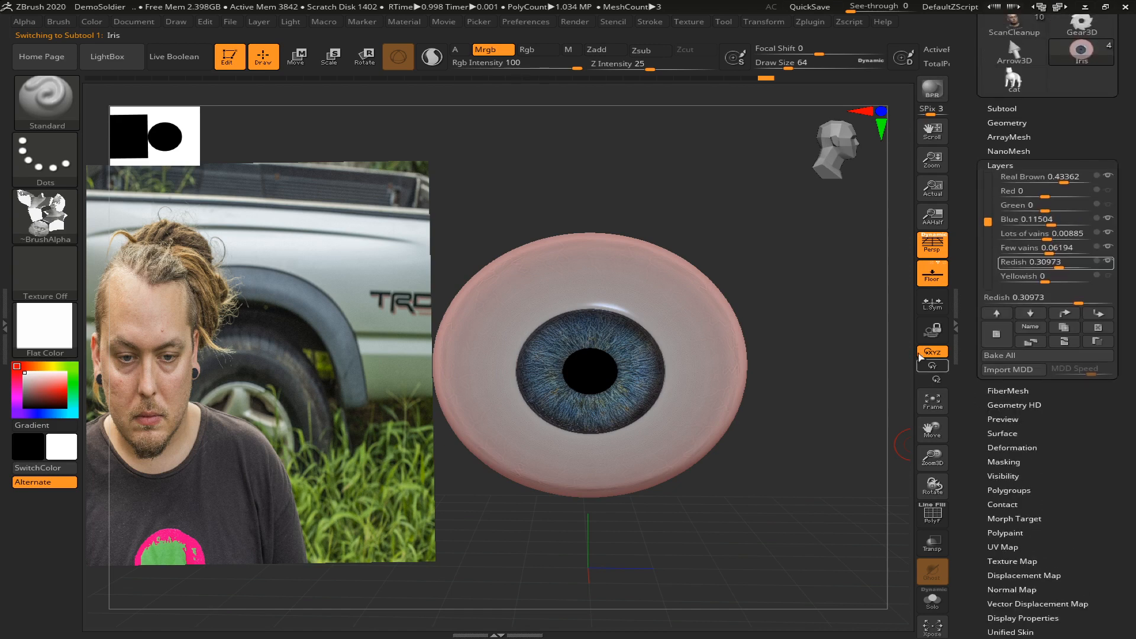
{"action": "scroll", "coordinate": [1041, 261], "scroll_direction": "up", "scroll_amount": 3}
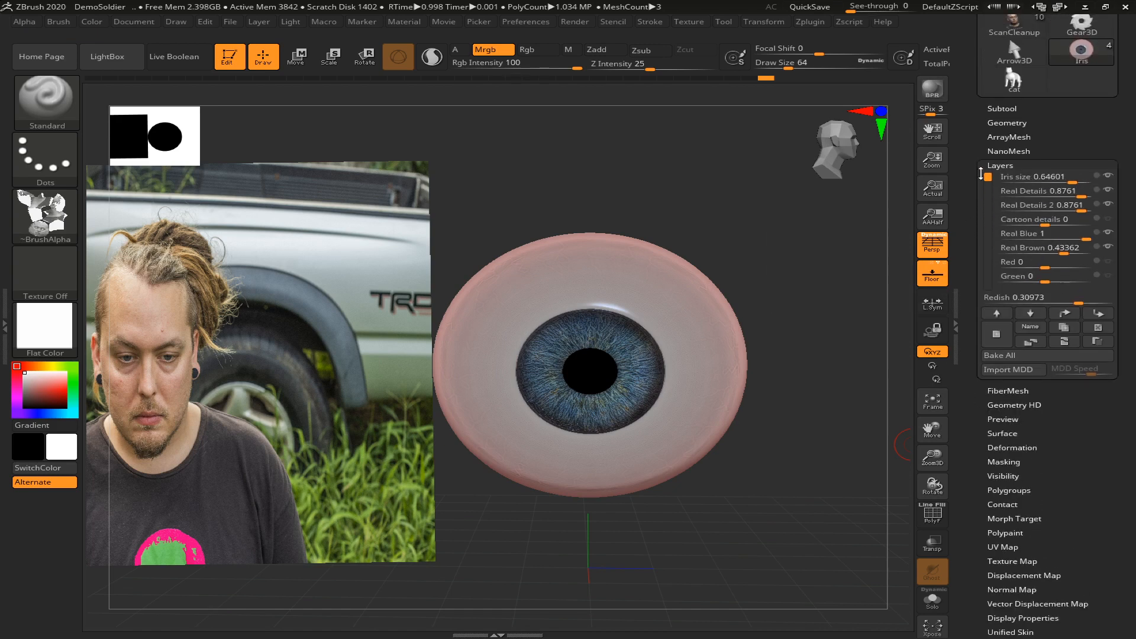
{"action": "left_click", "coordinate": [1070, 179]}
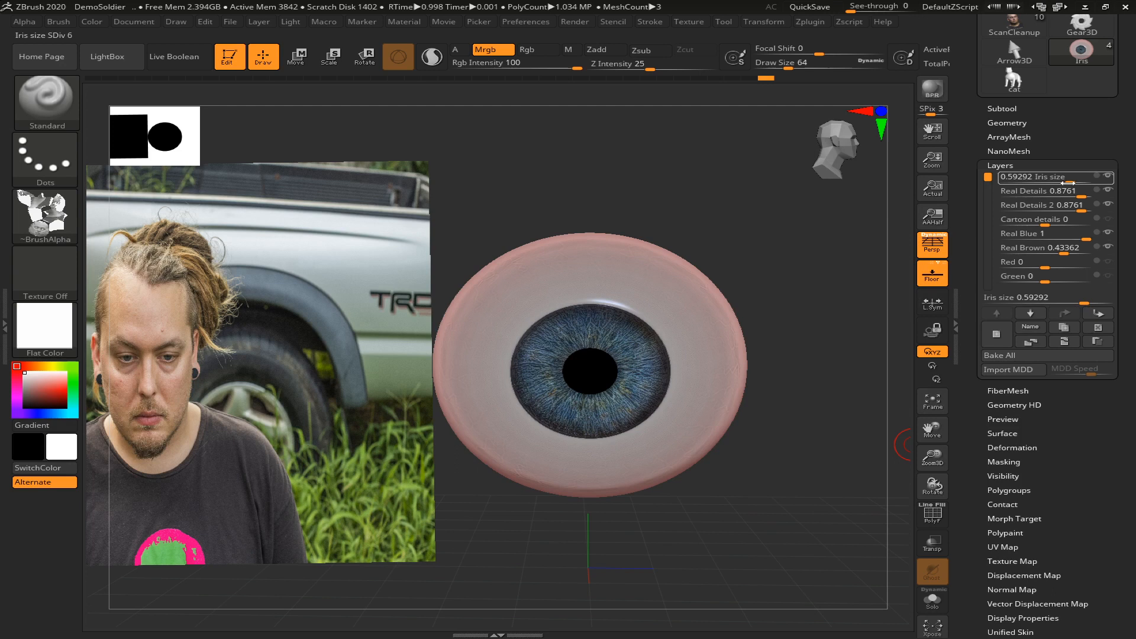
{"action": "left_click_drag", "start_coordinate": [1071, 183], "coordinate": [1071, 183]}
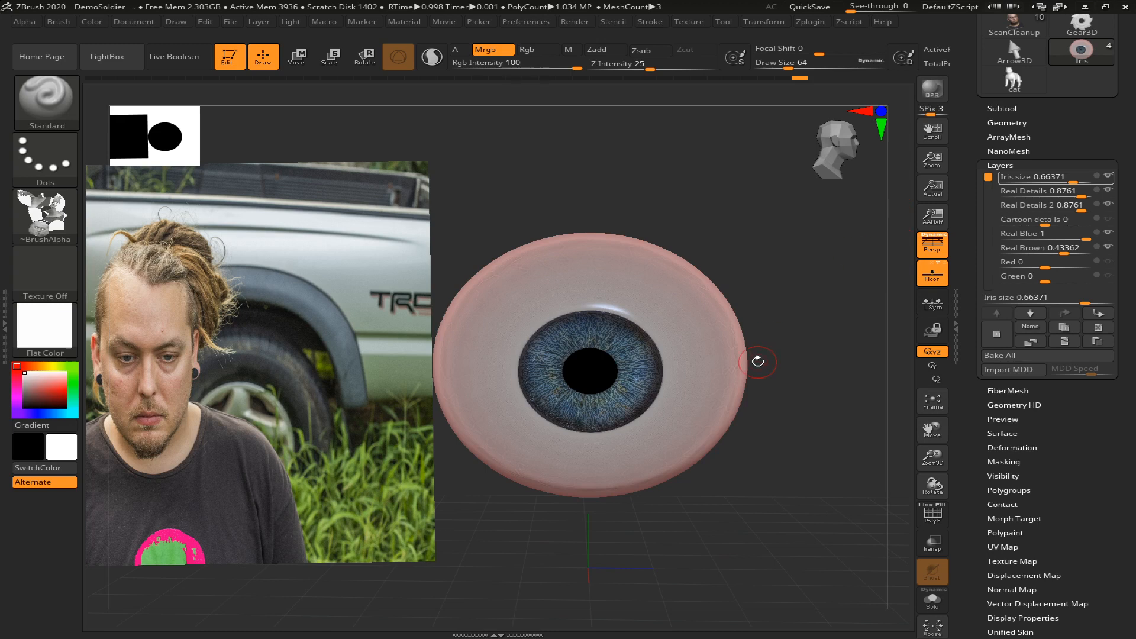
Toggle the polyframe on and off to inspect the eye's mesh and polygroups
{"action": "key", "text": "shift+f"}
{"action": "key", "text": "shift+f"}
{"action": "key", "text": "shift+f"}
{"action": "key", "text": "shift+f"}
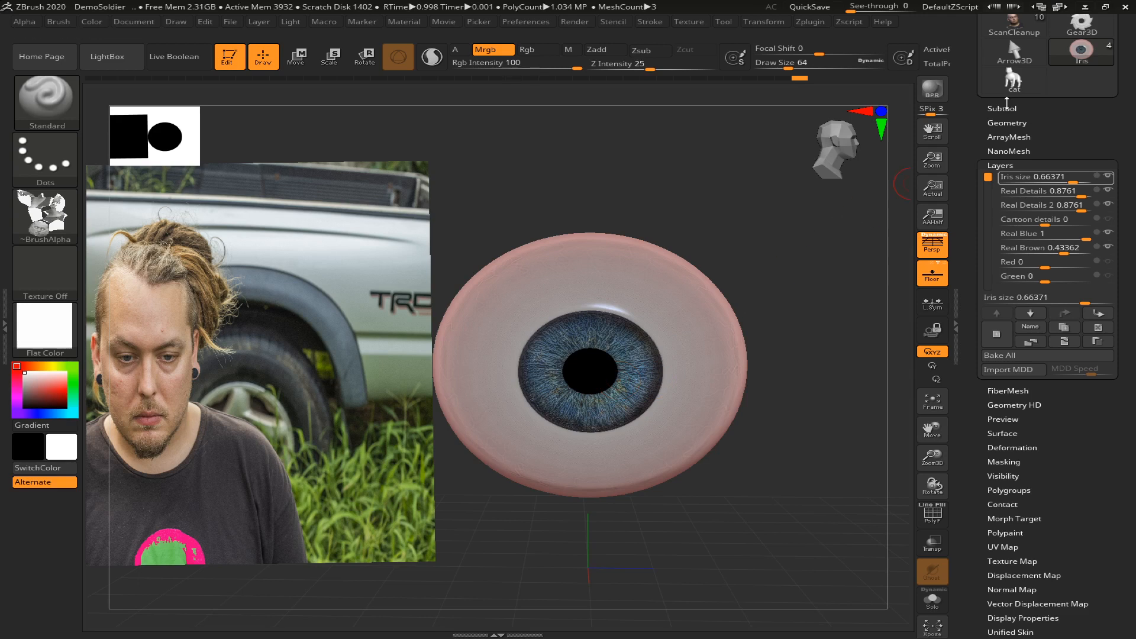
Make the Cornea subtool active, hide the reference photo plane and frame the remaining eye parts
{"action": "left_click", "coordinate": [1007, 106]}
{"action": "left_click", "coordinate": [1041, 170]}
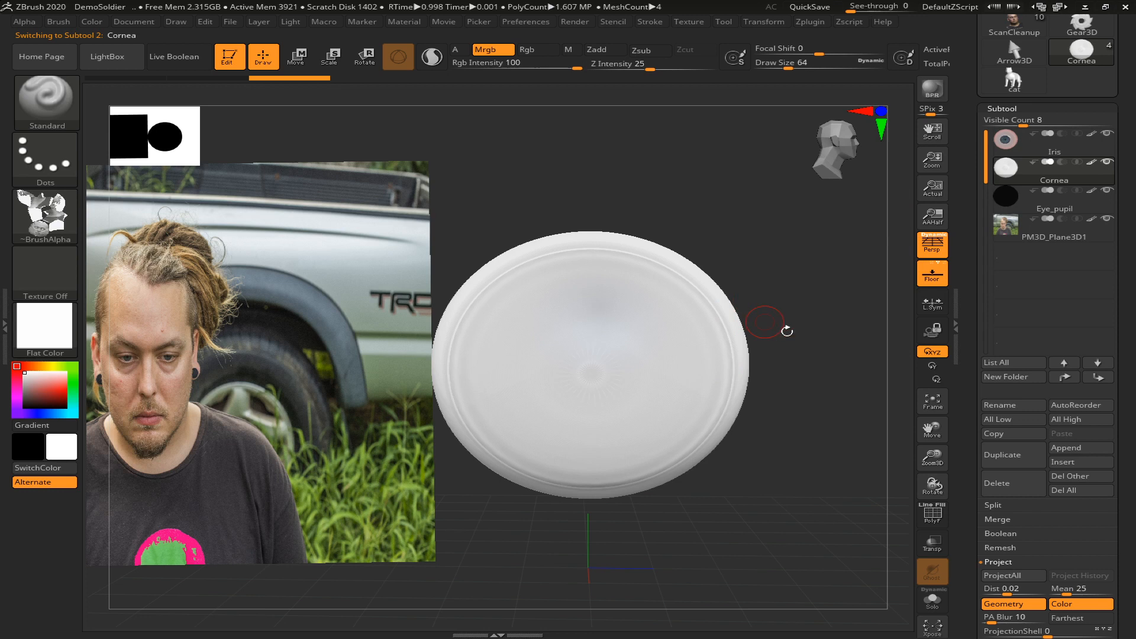
{"action": "left_click", "coordinate": [1108, 219]}
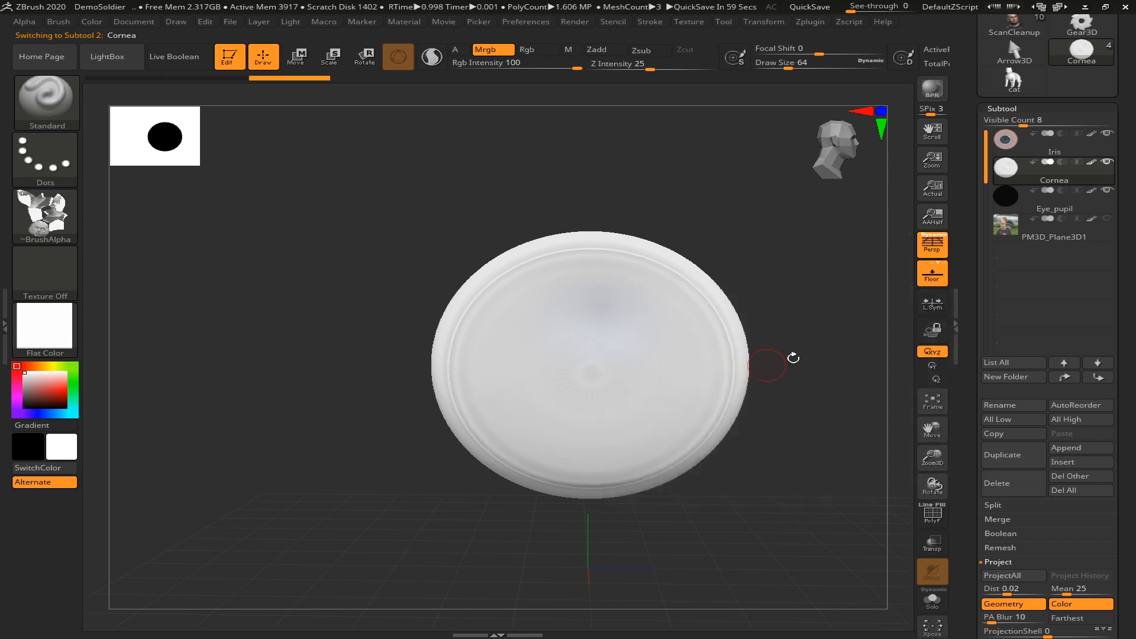
{"action": "mouse_move", "coordinate": [1009, 239]}
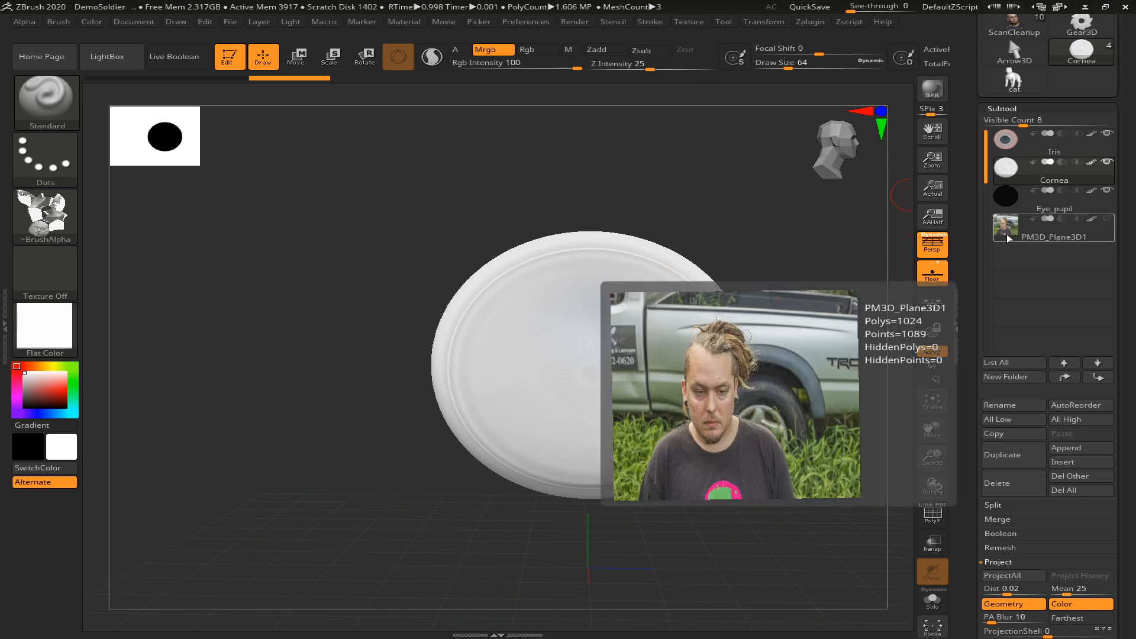
{"action": "key", "text": "f"}
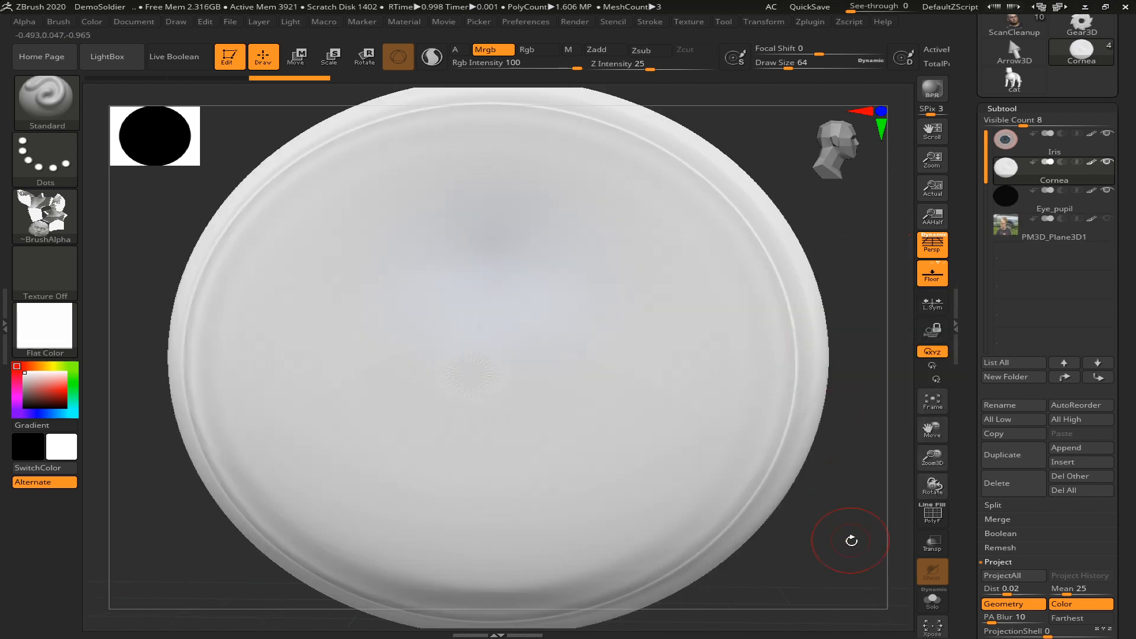
{"action": "left_click_drag", "start_coordinate": [832, 553], "coordinate": [797, 520], "text": "alt"}
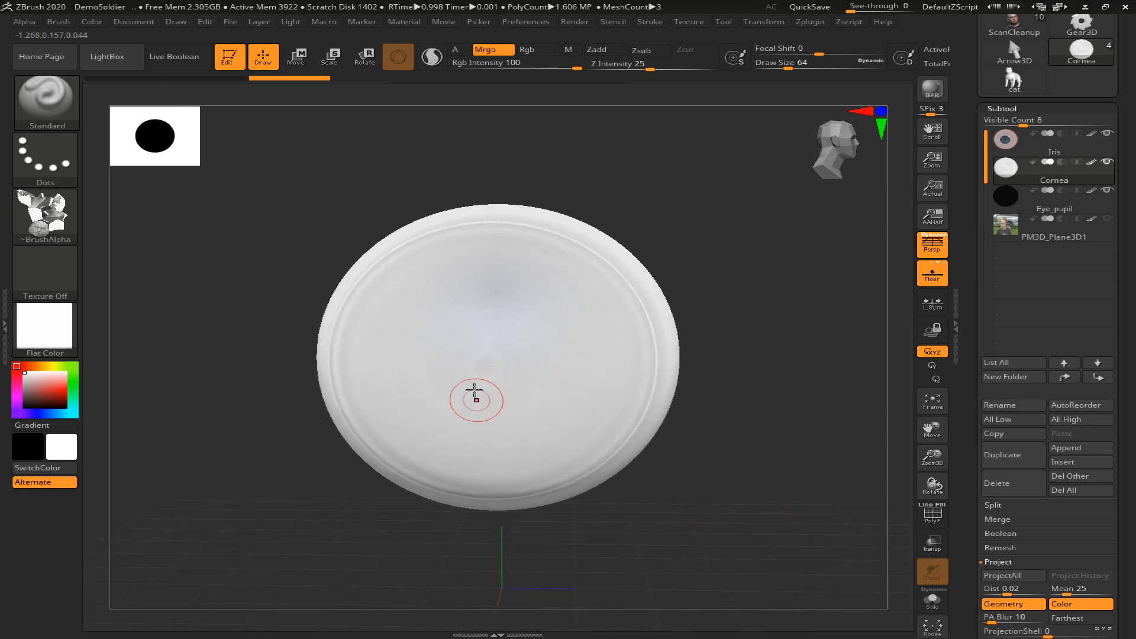
Merge the visible eye subtools into a new tool, switch to that merged tool and view it at an angle
{"action": "left_click_drag", "start_coordinate": [1131, 388], "coordinate": [1087, 290]}
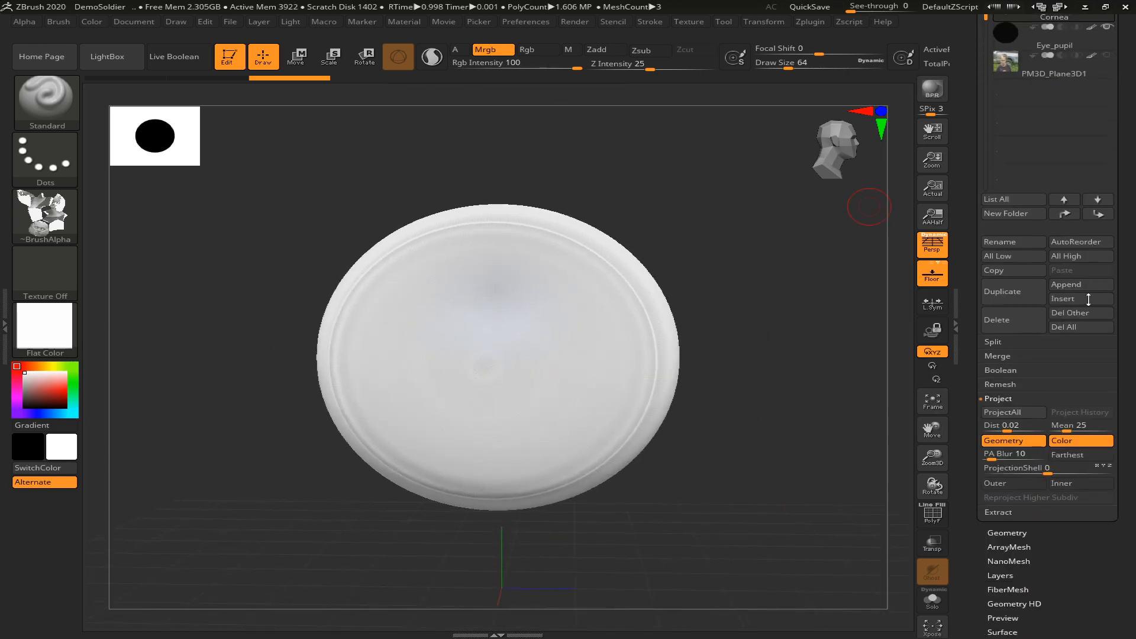
{"action": "left_click", "coordinate": [1000, 359]}
{"action": "left_click", "coordinate": [1009, 385]}
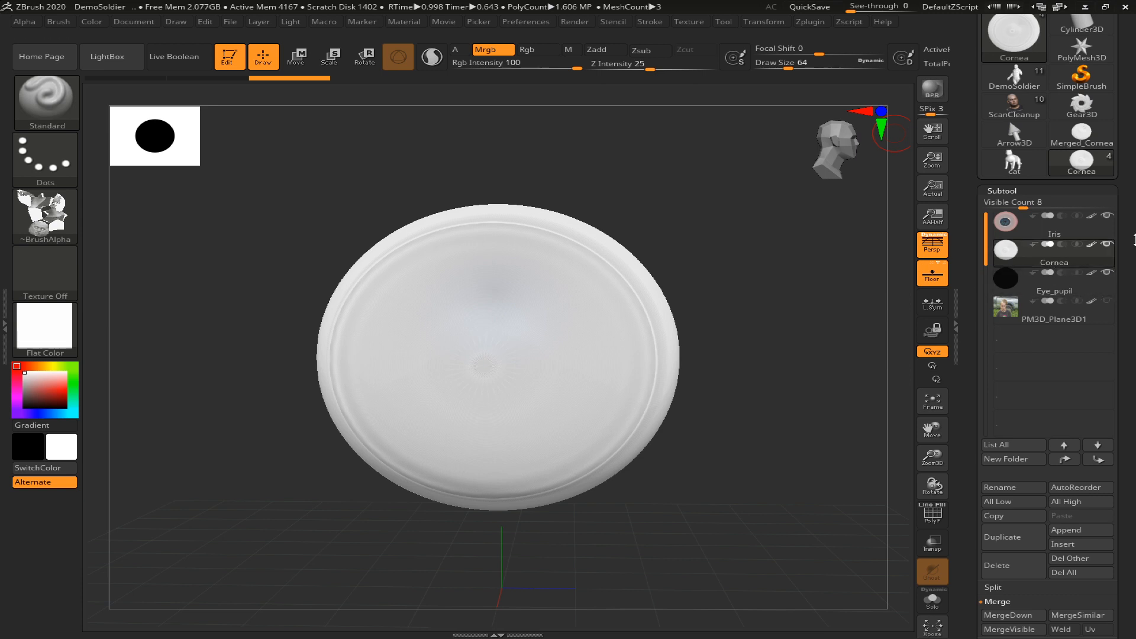
{"action": "left_click", "coordinate": [1014, 36]}
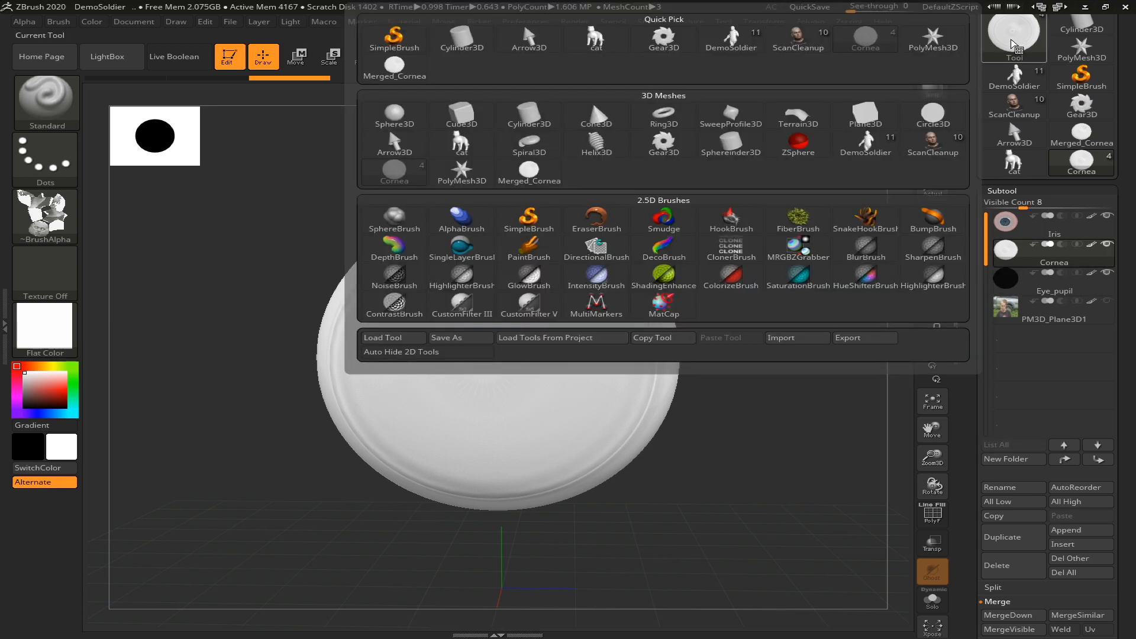
{"action": "left_click", "coordinate": [395, 66]}
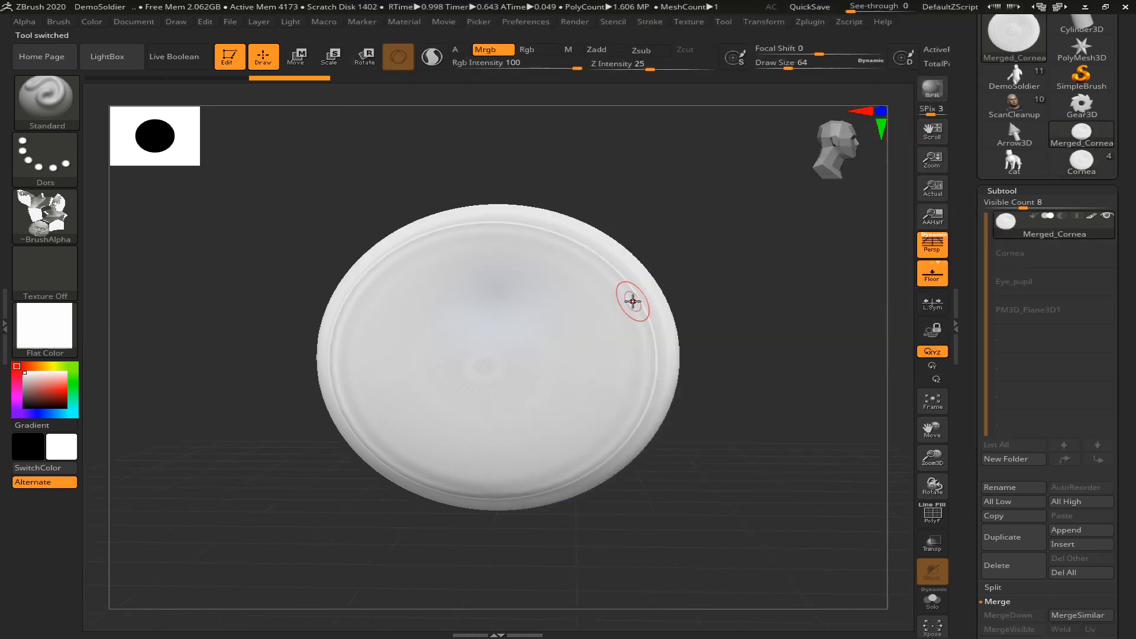
{"action": "left_click_drag", "start_coordinate": [633, 239], "coordinate": [680, 237]}
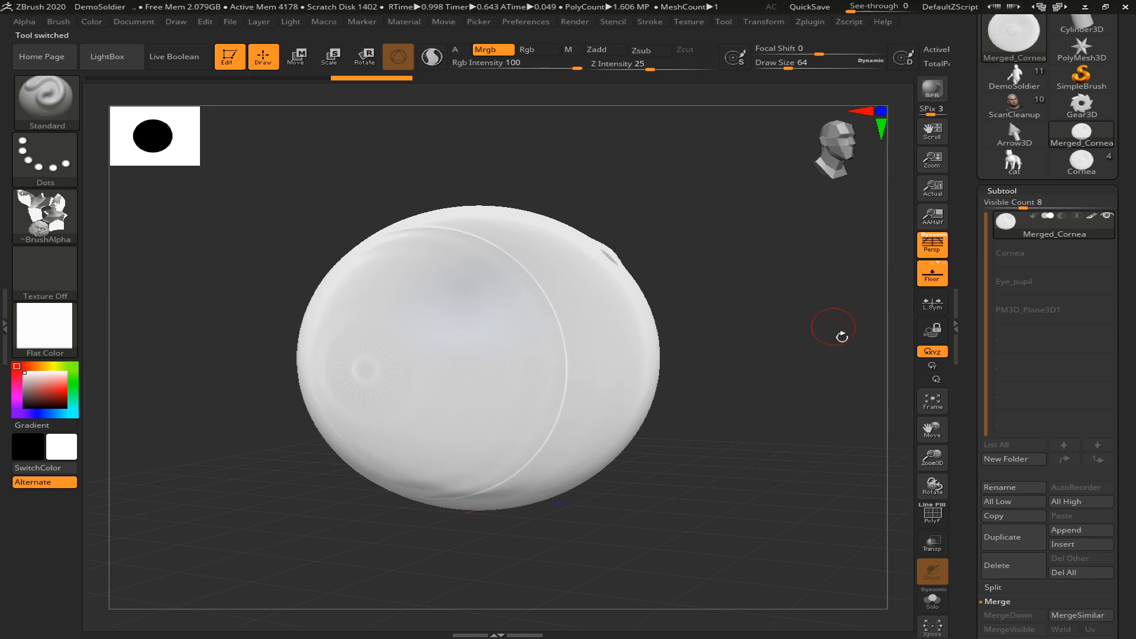
Switch to the ScanCleanup head tool and apply BasicMaterial to it
{"action": "left_click_drag", "start_coordinate": [1128, 305], "coordinate": [1132, 432]}
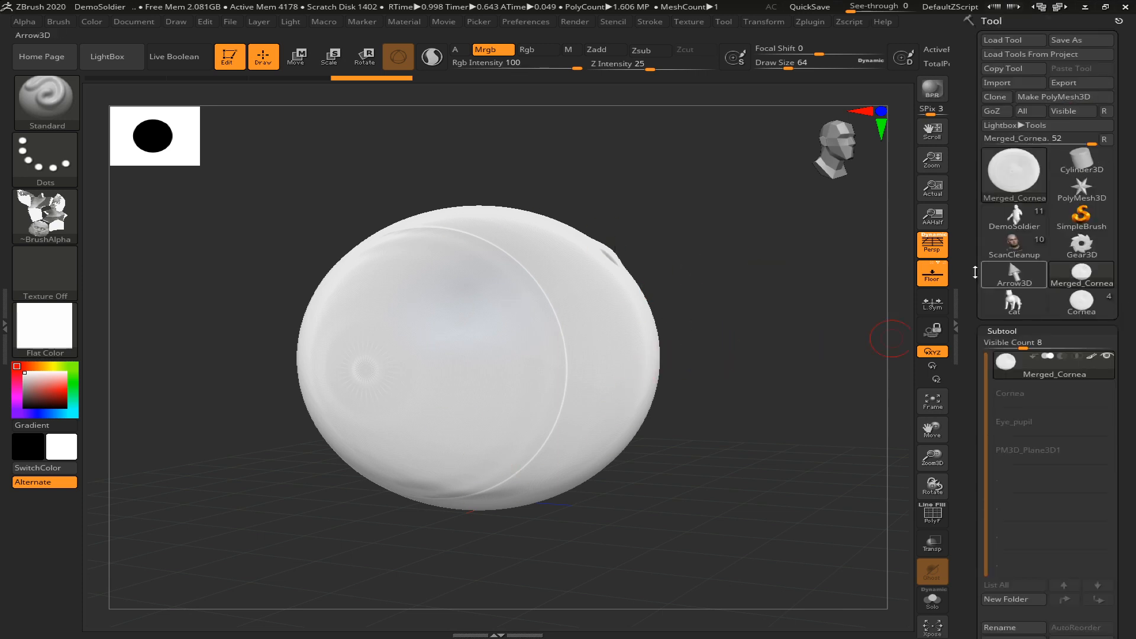
{"action": "left_click", "coordinate": [992, 180]}
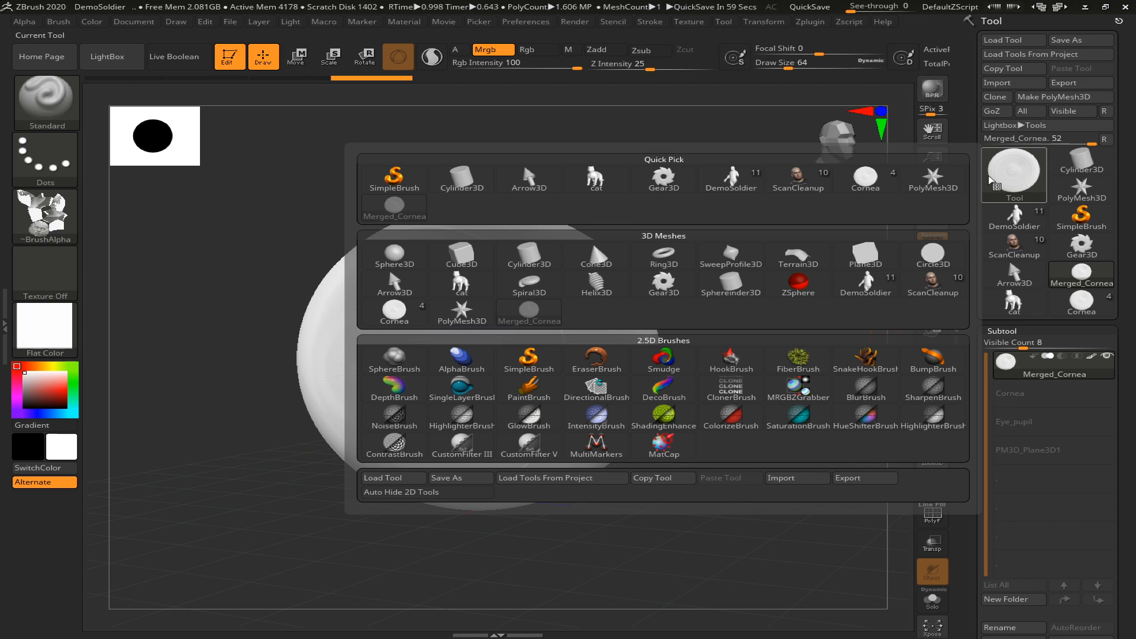
{"action": "left_click", "coordinate": [798, 179]}
{"action": "left_click_drag", "start_coordinate": [799, 394], "coordinate": [720, 375], "text": "shift"}
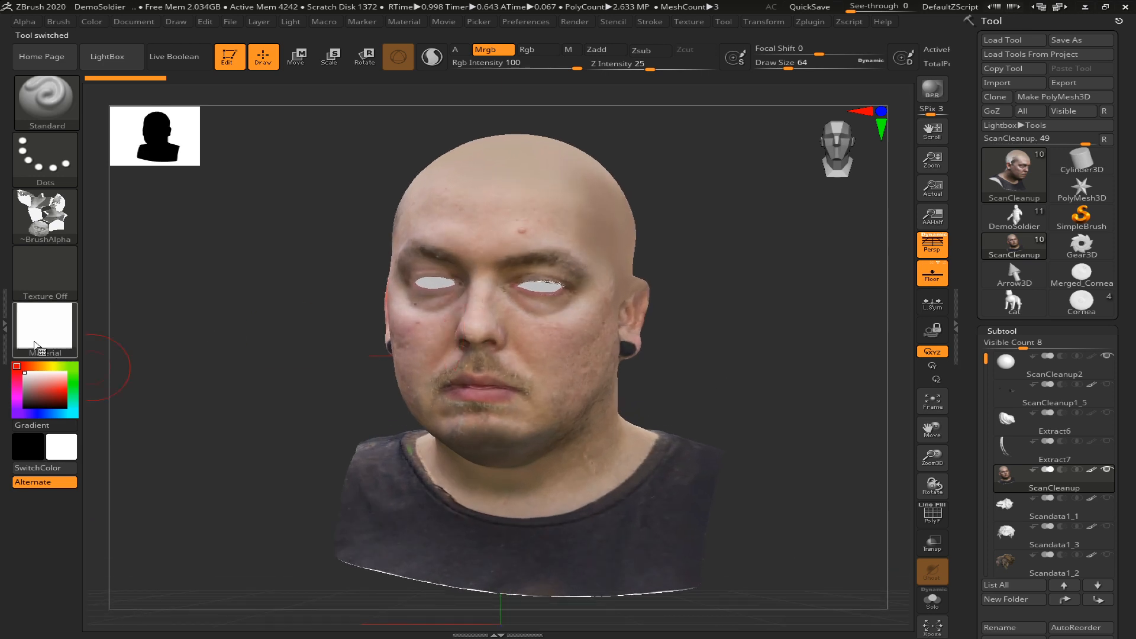
{"action": "left_click", "coordinate": [32, 342]}
{"action": "left_click", "coordinate": [197, 465]}
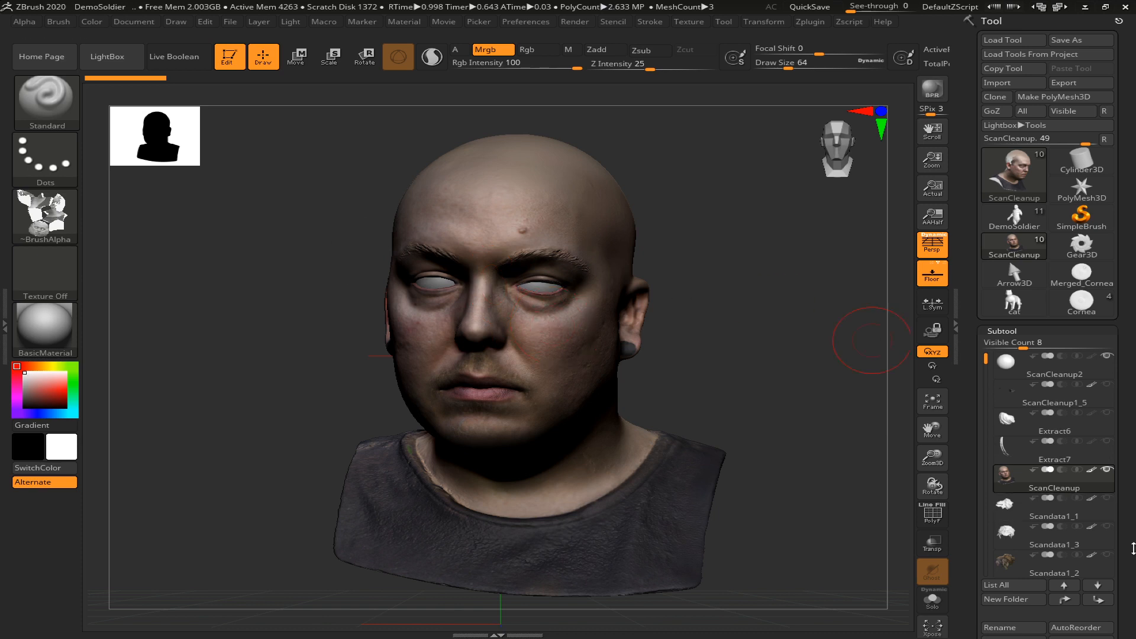
Turn off Colorize in the Polypaint settings of the ScanCleanup head
{"action": "scroll", "coordinate": [1081, 390], "scroll_direction": "down", "scroll_amount": 10}
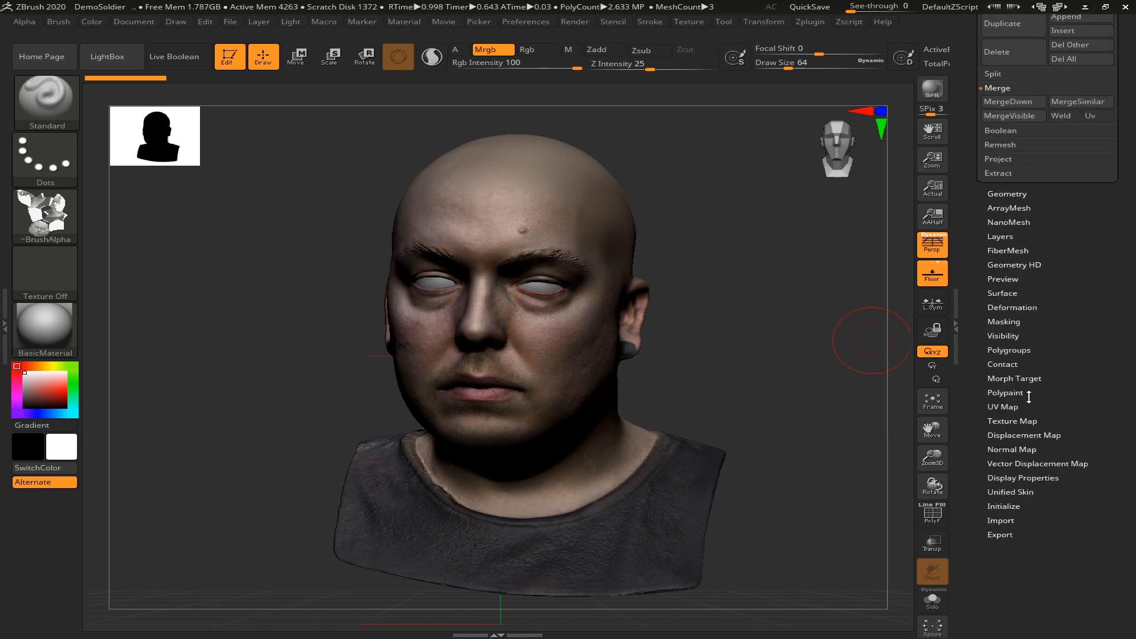
{"action": "left_click", "coordinate": [1023, 392]}
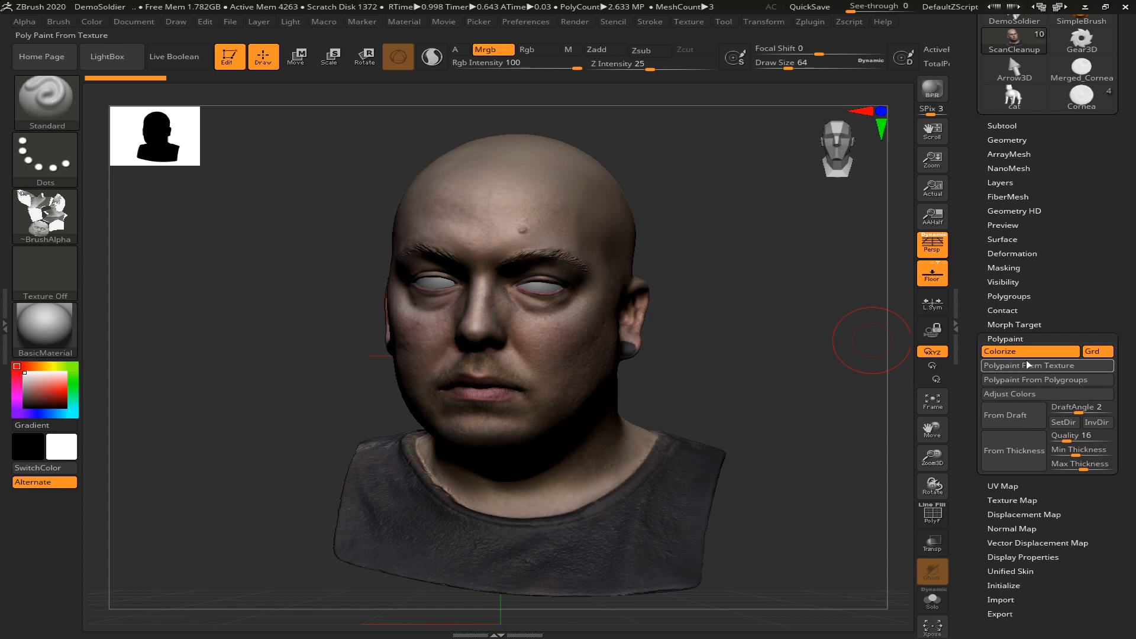
{"action": "left_click", "coordinate": [1030, 351]}
{"action": "left_click_drag", "start_coordinate": [846, 401], "coordinate": [768, 386]}
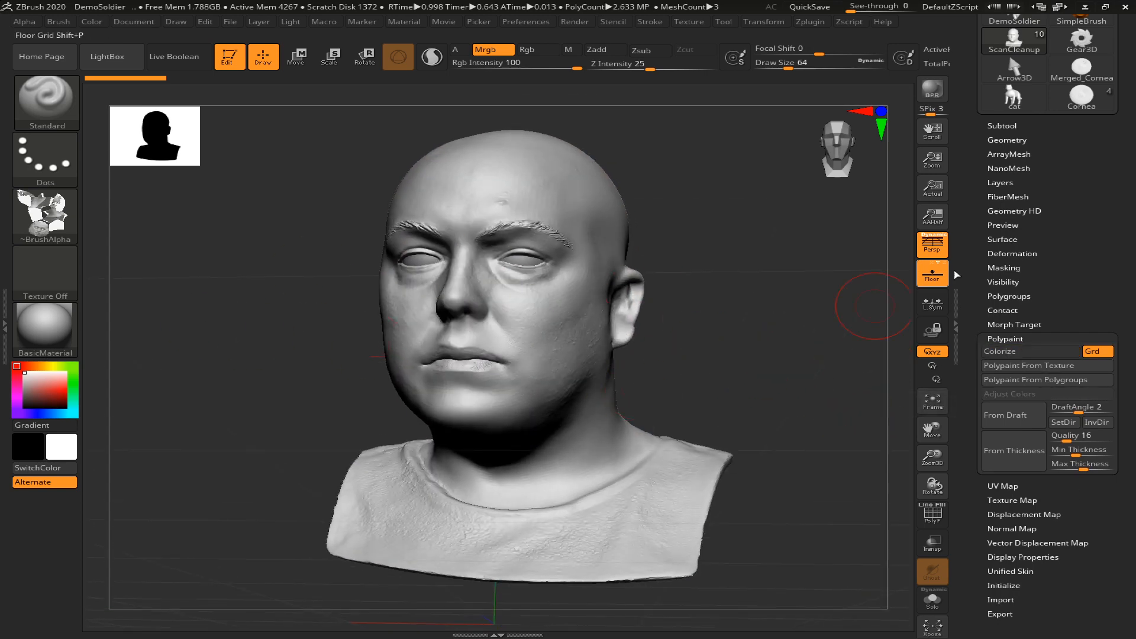
Append the Merged_Cornea eye as a new subtool of the head tool
{"action": "left_click", "coordinate": [1007, 126]}
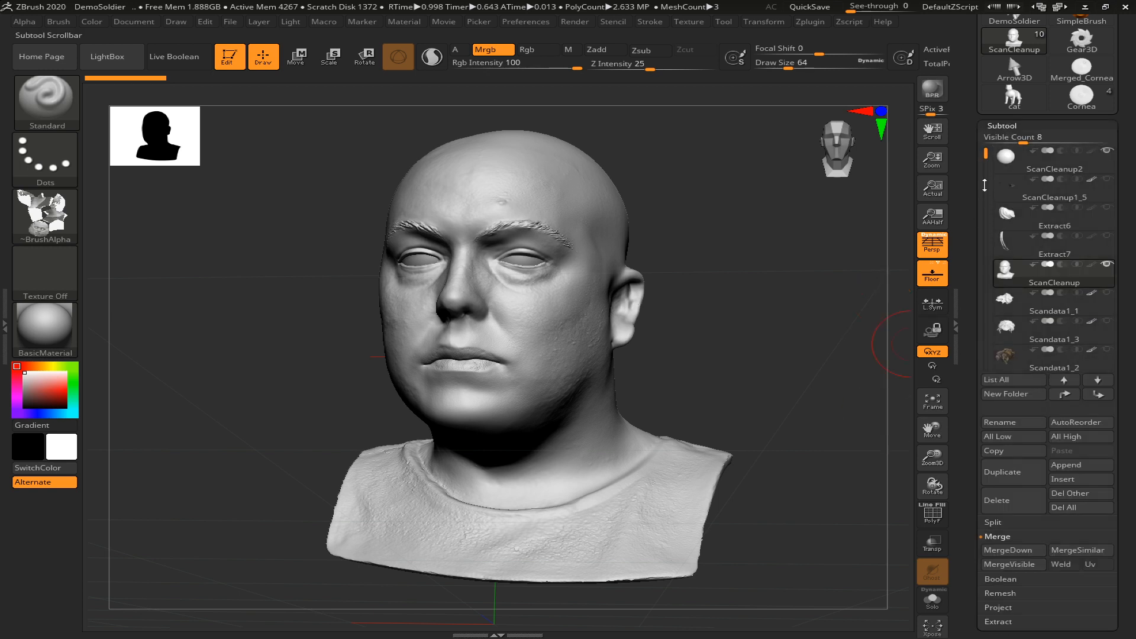
{"action": "mouse_move", "coordinate": [986, 154]}
{"action": "left_mouse_down"}
{"action": "mouse_move", "coordinate": [985, 211]}
{"action": "mouse_move", "coordinate": [986, 152]}
{"action": "left_mouse_up"}
{"action": "mouse_move", "coordinate": [1009, 168]}
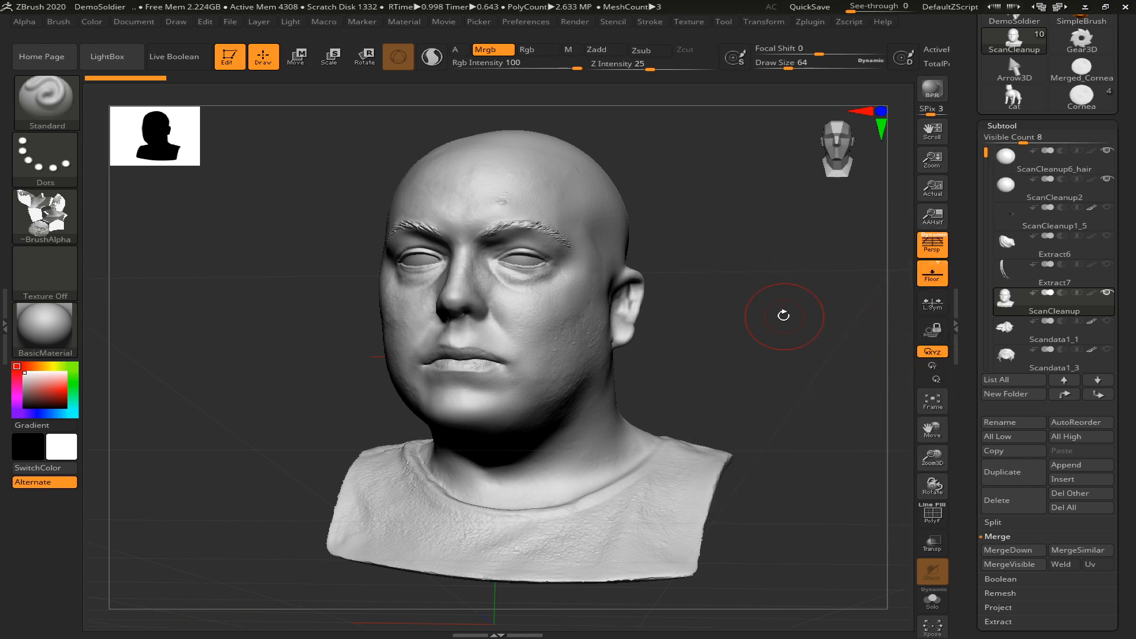
{"action": "left_click_drag", "start_coordinate": [782, 316], "coordinate": [892, 367]}
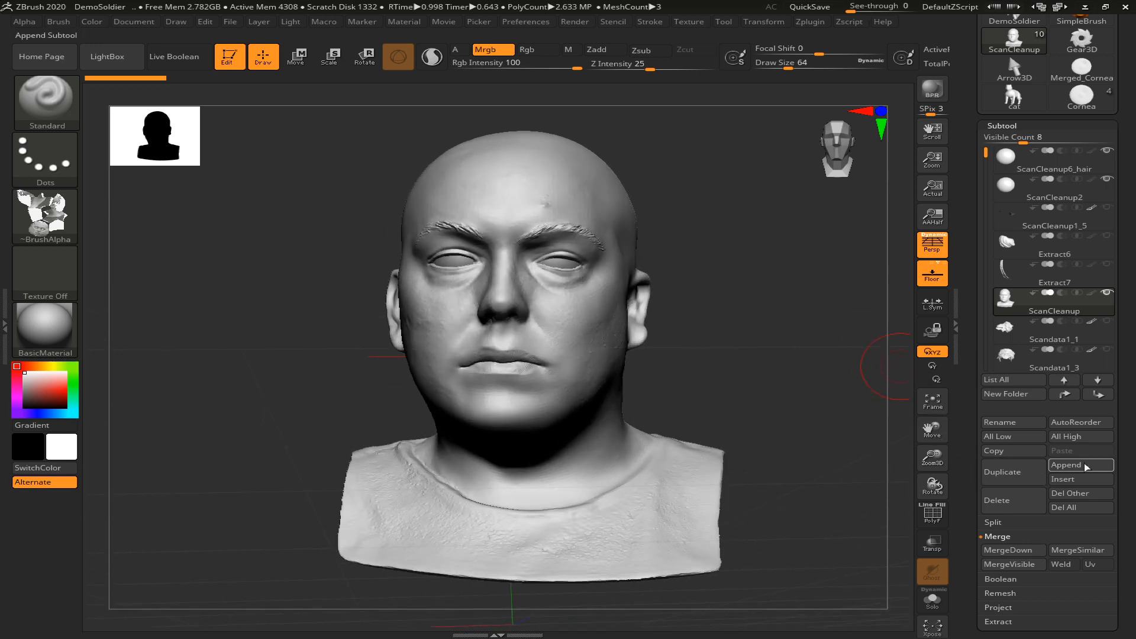
{"action": "left_click", "coordinate": [1065, 465]}
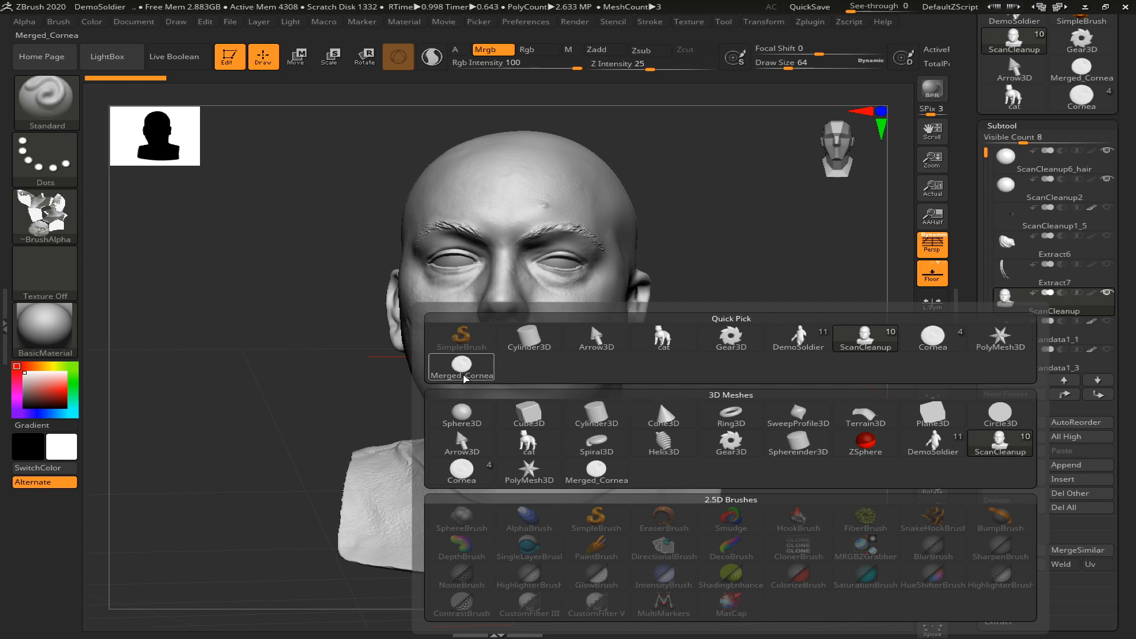
{"action": "left_click", "coordinate": [462, 370]}
Make the appended Merged_Cornea1 subtool active for transforming and centre the gizmo on its unmasked mesh
{"action": "left_click_drag", "start_coordinate": [729, 409], "coordinate": [633, 284], "text": "alt"}
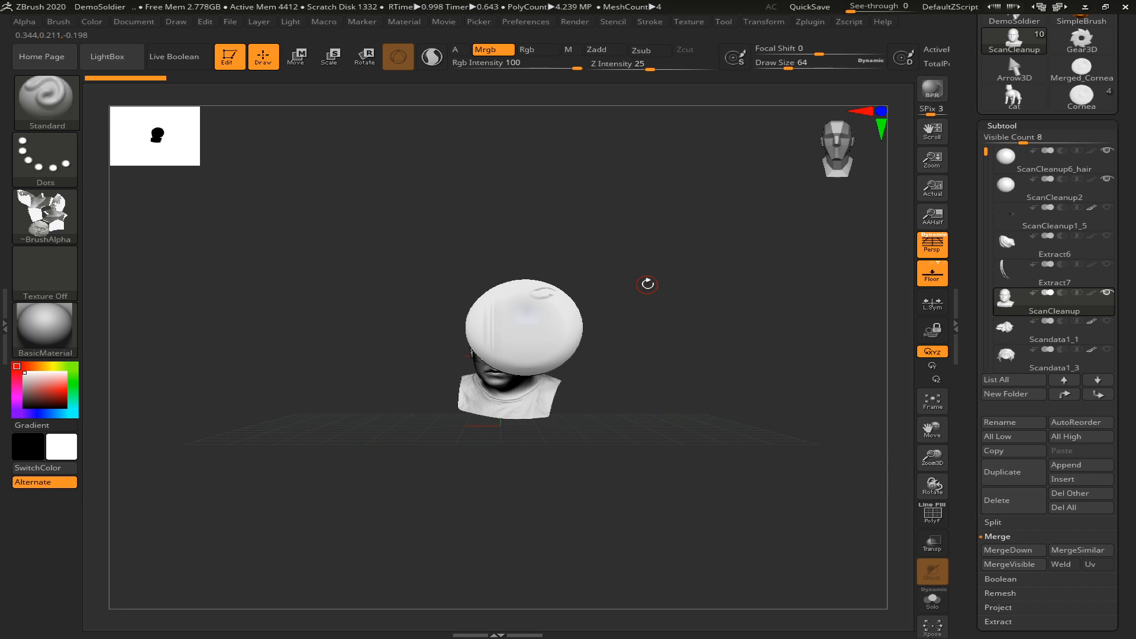
{"action": "key", "text": "e"}
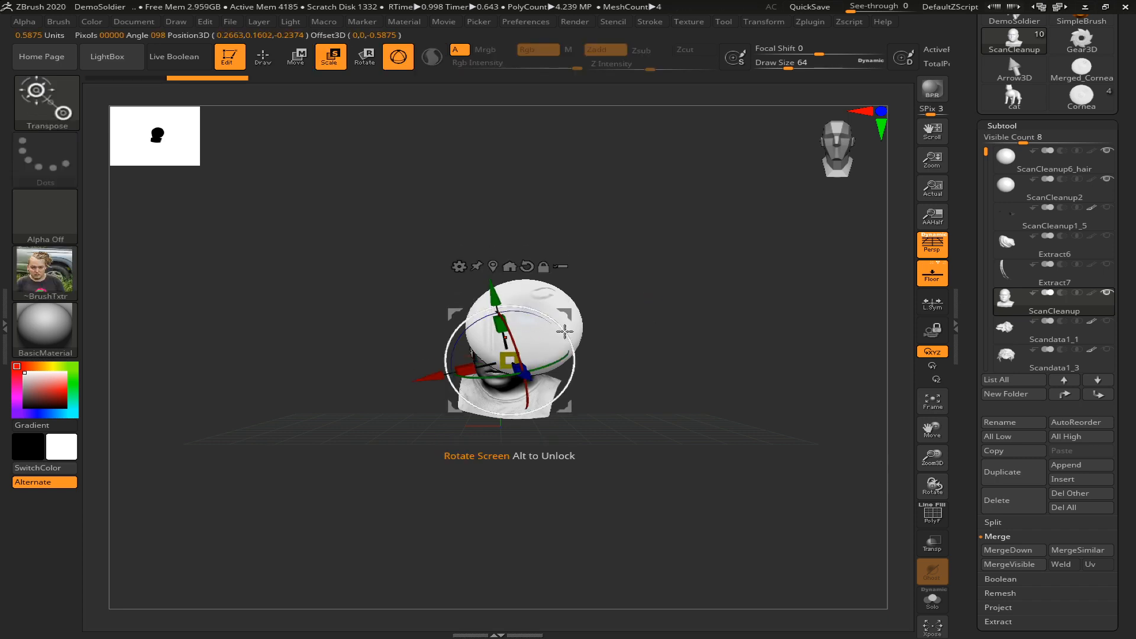
{"action": "left_click", "coordinate": [1006, 161]}
{"action": "left_click_drag", "start_coordinate": [984, 153], "coordinate": [999, 273]}
{"action": "left_click", "coordinate": [1010, 269]}
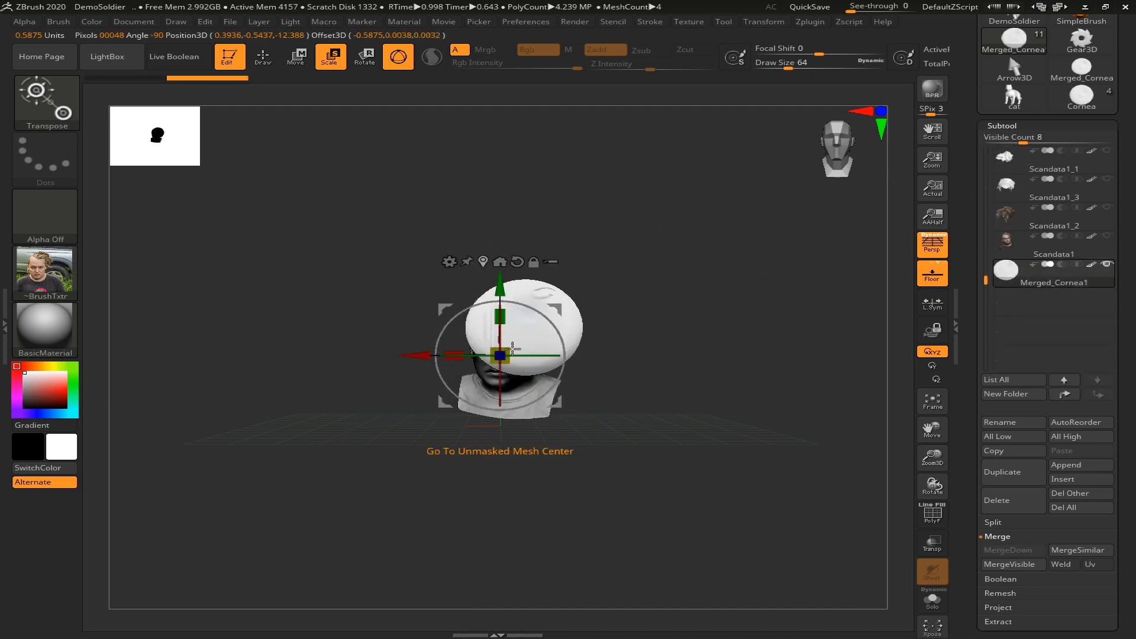
{"action": "left_click", "coordinate": [483, 261]}
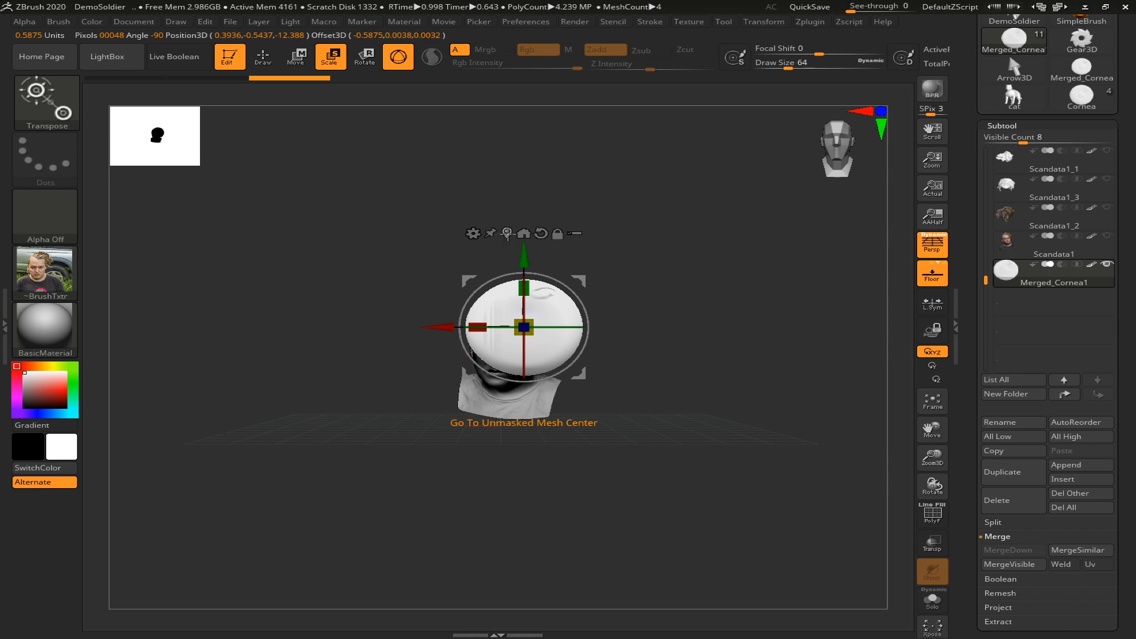
Rotate the eye a quarter turn about its Y axis and move it back onto the head
{"action": "left_click_drag", "start_coordinate": [692, 342], "coordinate": [689, 304]}
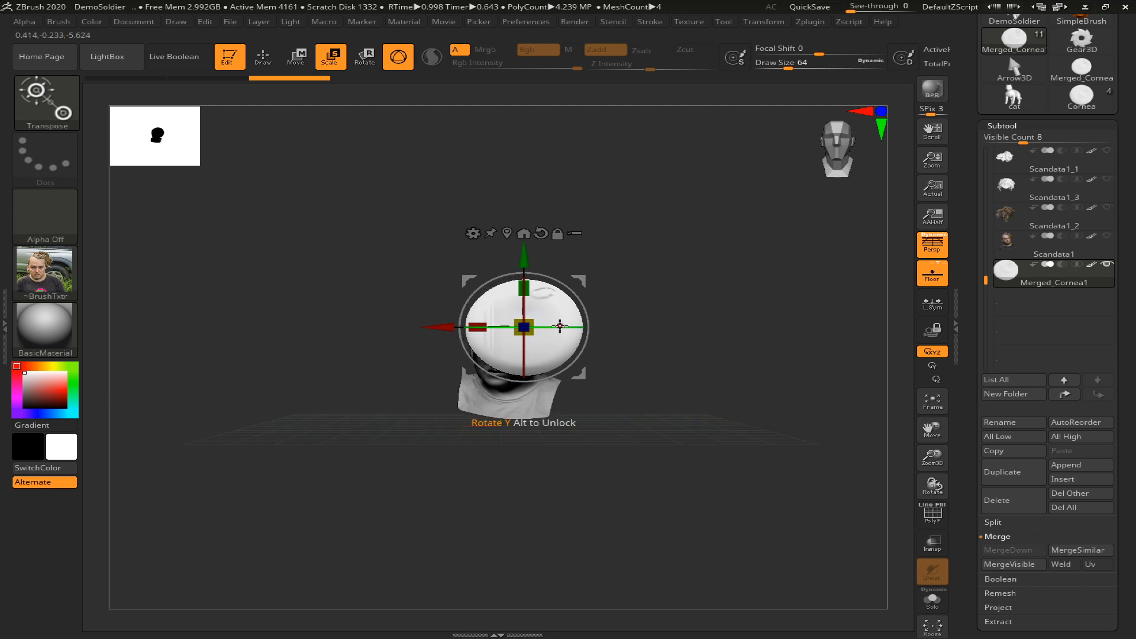
{"action": "left_click_drag", "start_coordinate": [567, 326], "coordinate": [664, 320]}
{"action": "left_click_drag", "start_coordinate": [684, 361], "coordinate": [623, 372]}
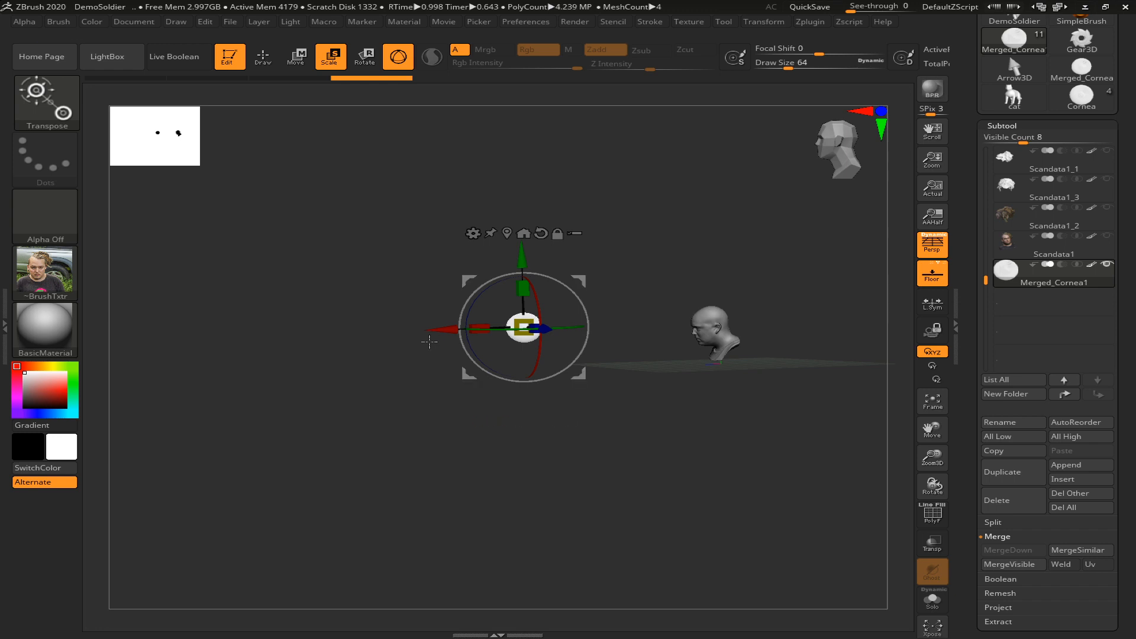
{"action": "left_click_drag", "start_coordinate": [432, 335], "coordinate": [621, 336]}
{"action": "left_click_drag", "start_coordinate": [622, 401], "coordinate": [661, 406]}
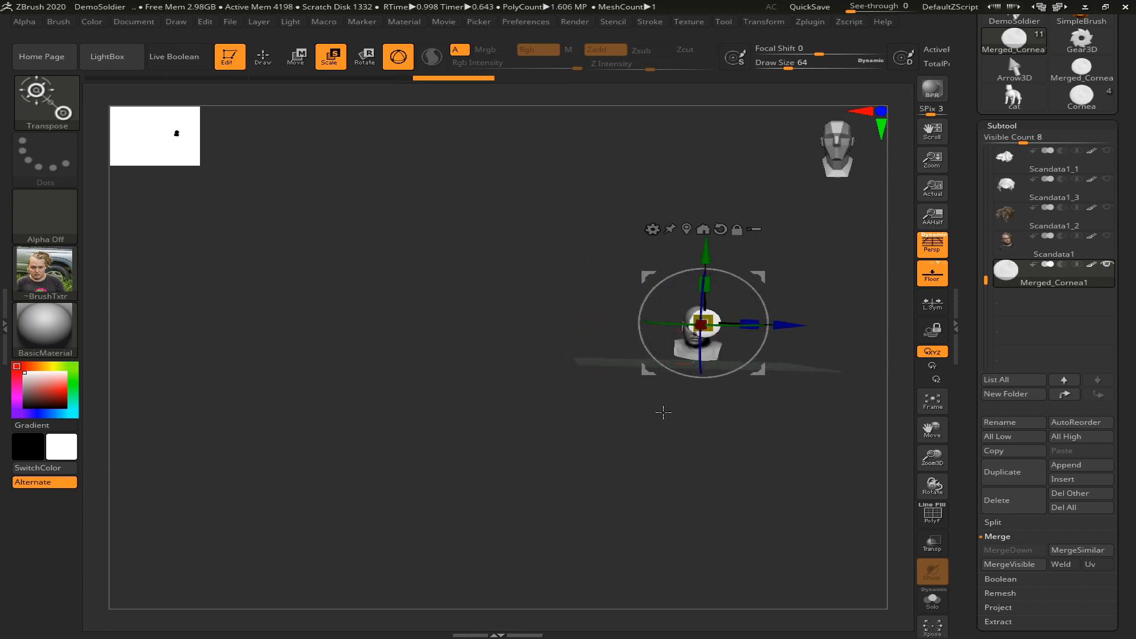
Turn on the polyframe display and move the eye down and forward toward the head's left eye socket
{"action": "key", "text": "f"}
{"action": "left_click_drag", "start_coordinate": [473, 268], "coordinate": [469, 298]}
{"action": "left_click_drag", "start_coordinate": [722, 325], "coordinate": [661, 316]}
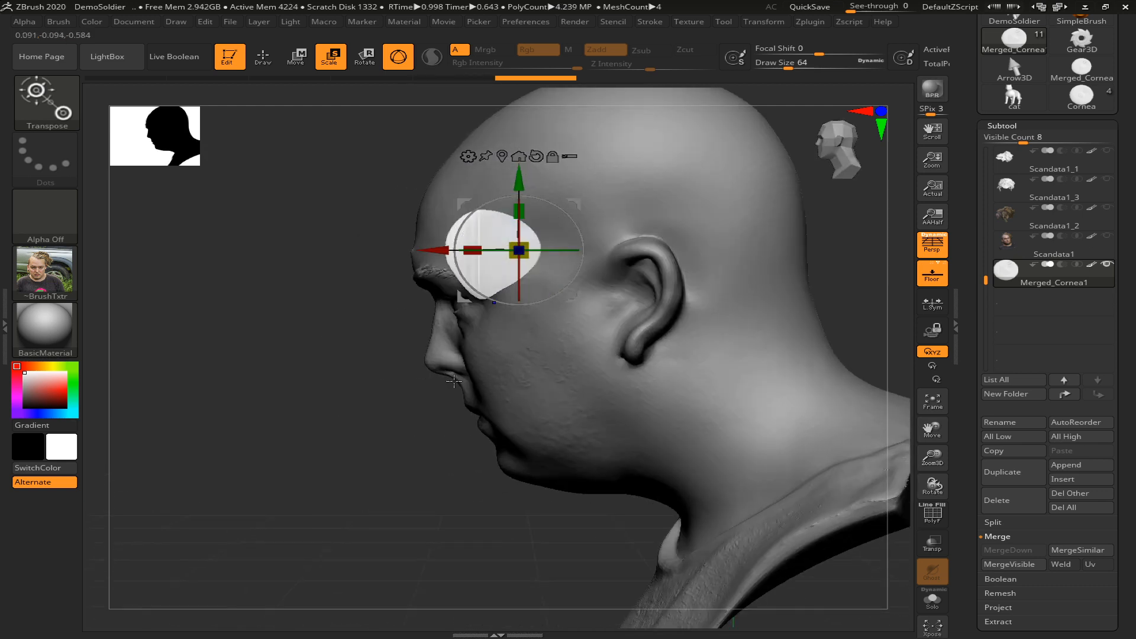
{"action": "key", "text": "shift+f"}
{"action": "mouse_move", "coordinate": [398, 374]}
{"action": "left_mouse_down"}
{"action": "mouse_move", "coordinate": [455, 372]}
{"action": "mouse_move", "coordinate": [398, 370]}
{"action": "left_mouse_up"}
{"action": "left_click_drag", "start_coordinate": [692, 348], "coordinate": [637, 346]}
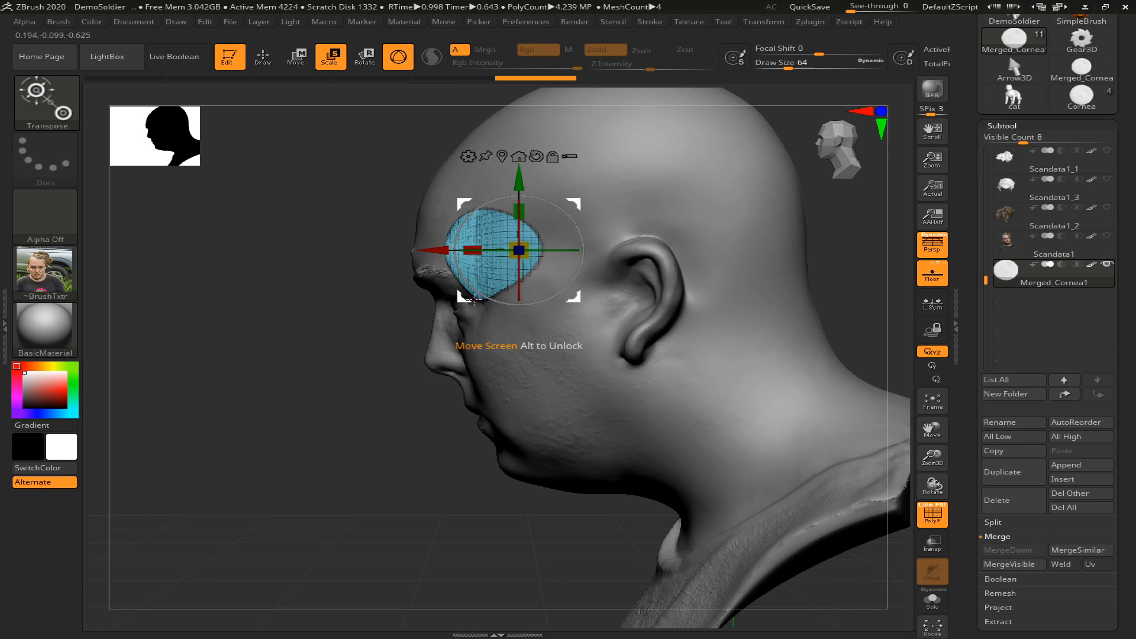
{"action": "left_click_drag", "start_coordinate": [473, 286], "coordinate": [438, 338]}
{"action": "left_click_drag", "start_coordinate": [366, 402], "coordinate": [562, 417]}
{"action": "left_click_drag", "start_coordinate": [679, 348], "coordinate": [661, 348]}
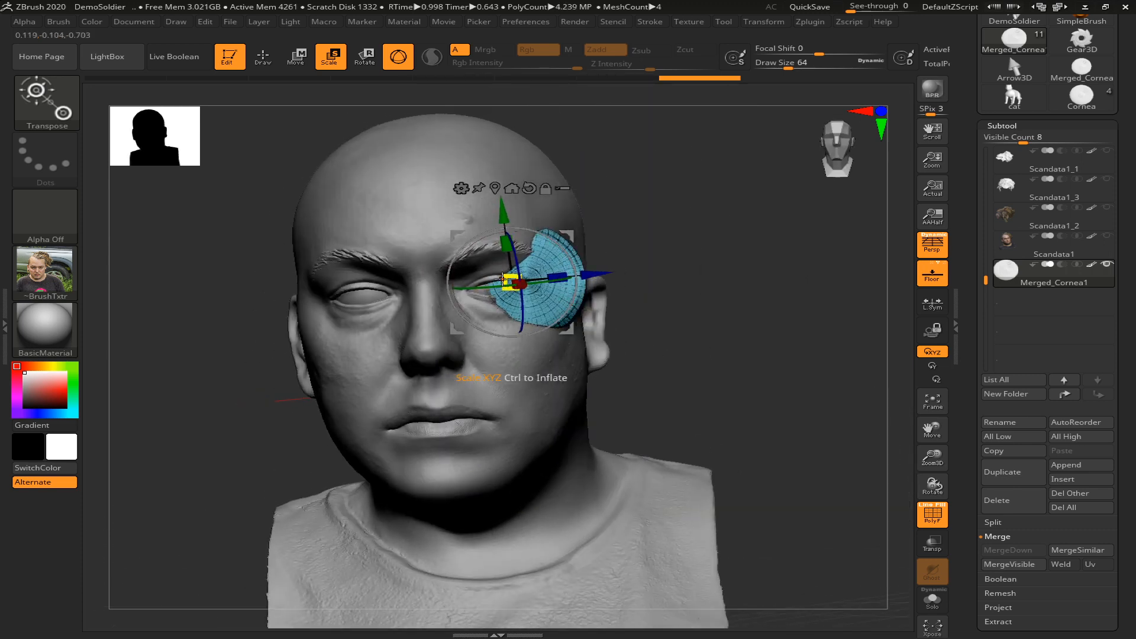
Scale the eye down uniformly at the left socket and turn off the polyframe display
{"action": "left_click_drag", "start_coordinate": [506, 280], "coordinate": [521, 285]}
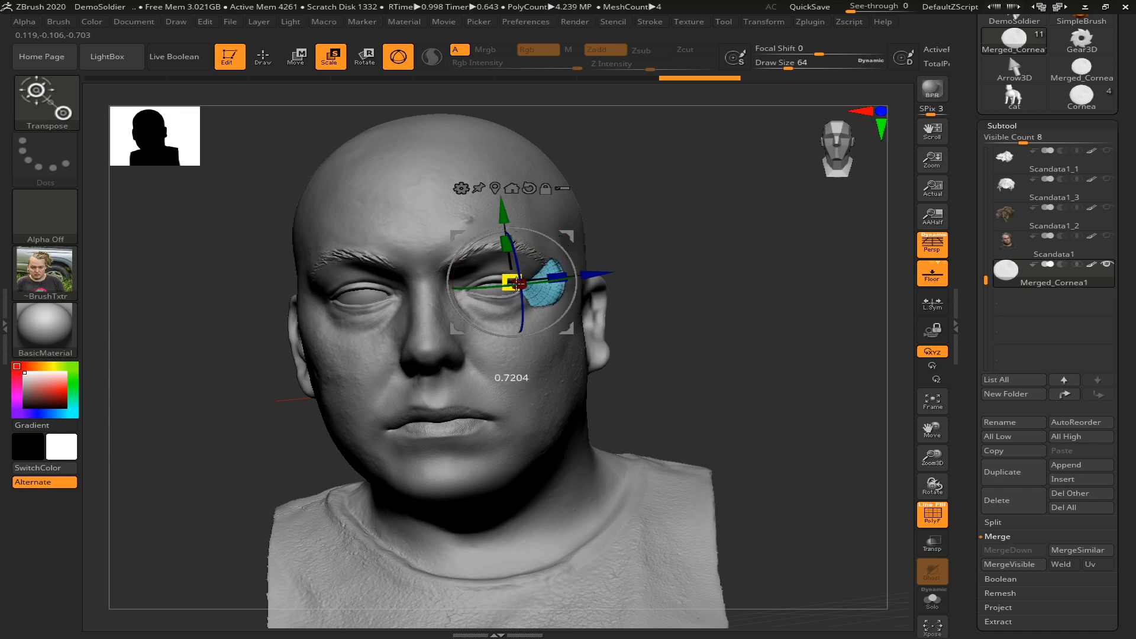
{"action": "left_click_drag", "start_coordinate": [512, 283], "coordinate": [518, 285]}
{"action": "left_click_drag", "start_coordinate": [710, 330], "coordinate": [656, 342]}
{"action": "key", "text": "shift+f"}
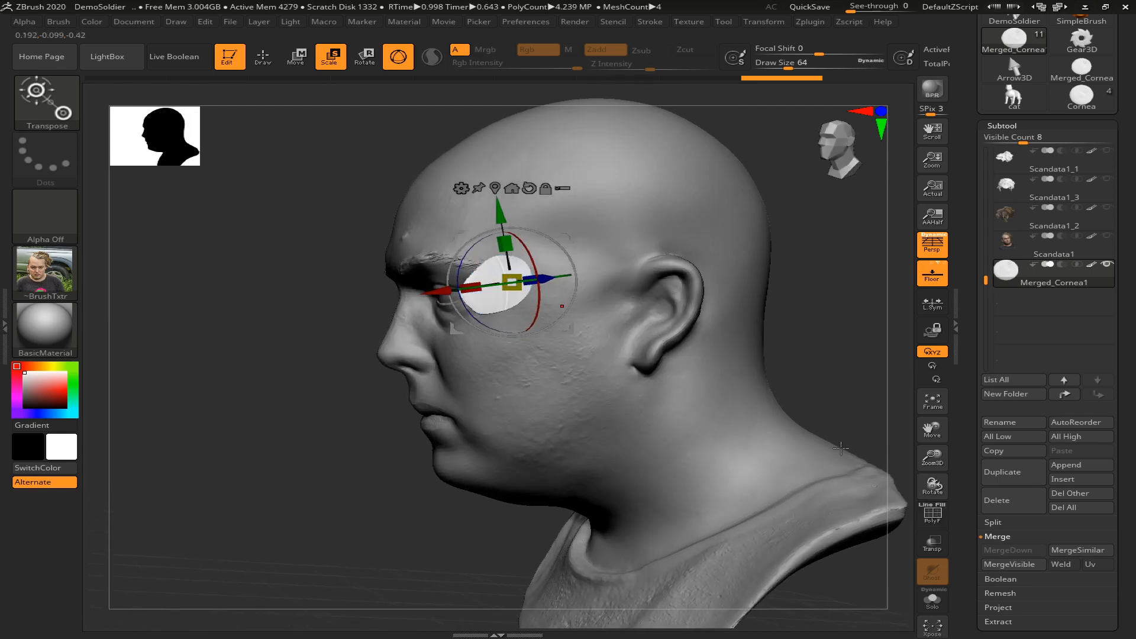
Turn on transparency with Ghost enabled and scale the eye down further inside the head
{"action": "left_click", "coordinate": [932, 541]}
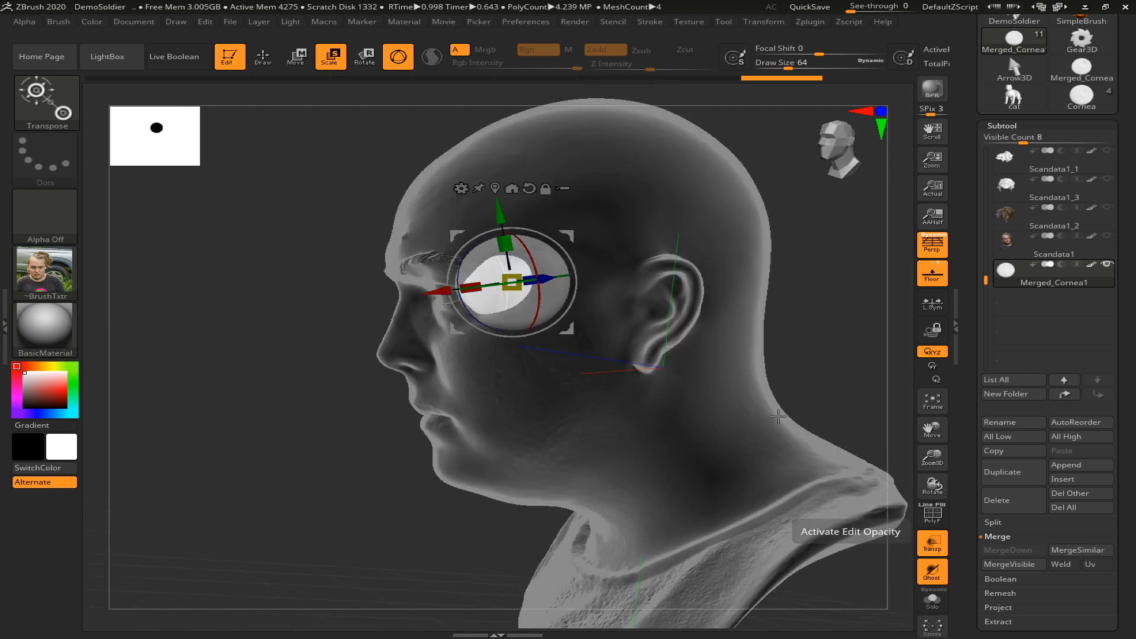
{"action": "left_click_drag", "start_coordinate": [785, 355], "coordinate": [848, 420]}
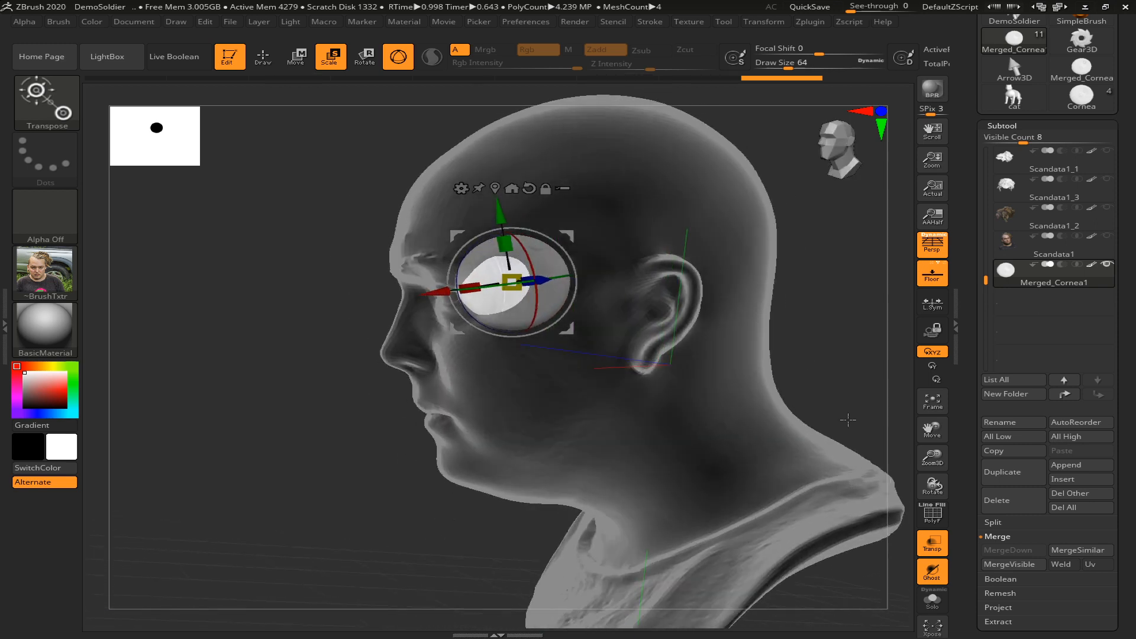
{"action": "left_click", "coordinate": [932, 570]}
{"action": "left_click", "coordinate": [932, 570]}
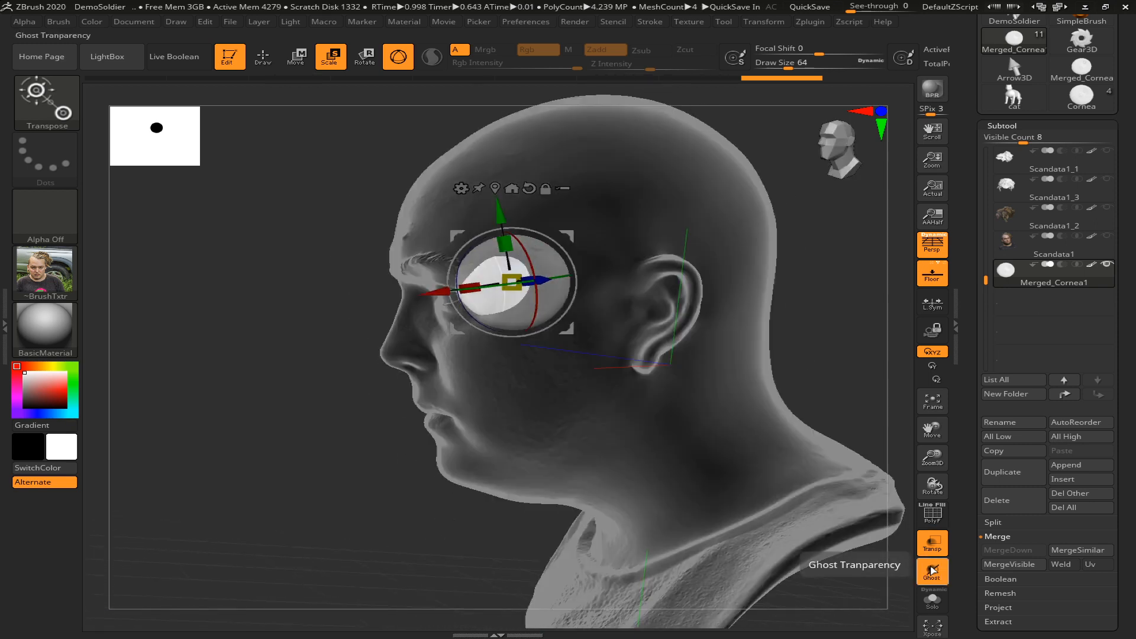
{"action": "left_click_drag", "start_coordinate": [513, 274], "coordinate": [498, 276]}
{"action": "left_click_drag", "start_coordinate": [393, 405], "coordinate": [642, 353]}
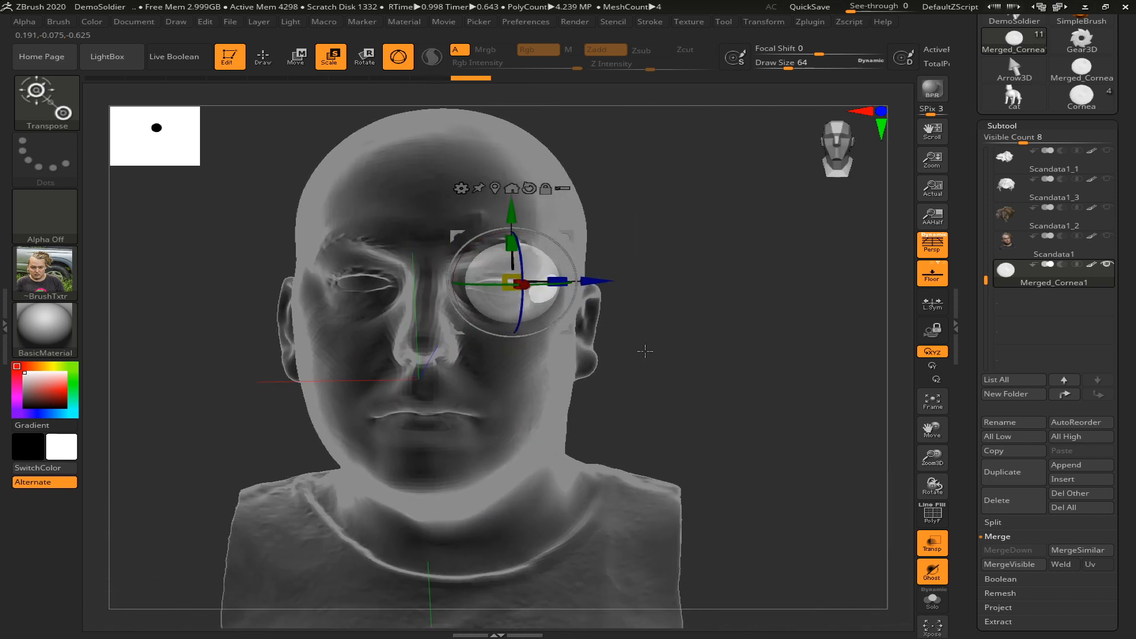
Shift the eye inward, scale it slightly smaller and move it forward into the left socket
{"action": "mouse_move", "coordinate": [574, 335]}
{"action": "left_mouse_down"}
{"action": "mouse_move", "coordinate": [540, 343]}
{"action": "mouse_move", "coordinate": [555, 342]}
{"action": "left_mouse_up"}
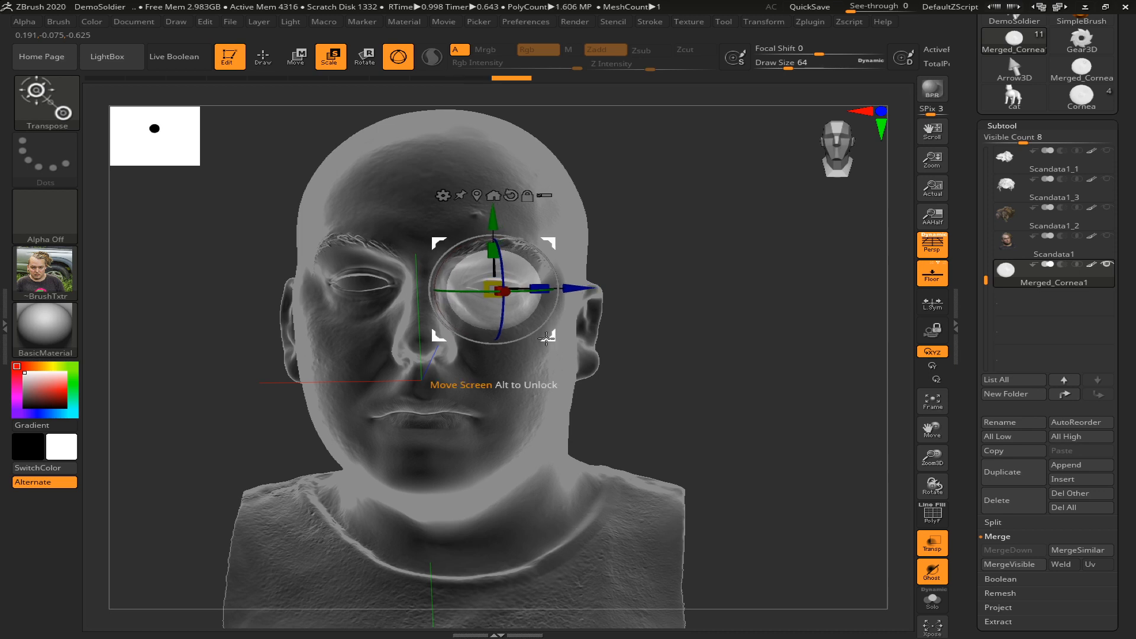
{"action": "left_click_drag", "start_coordinate": [484, 288], "coordinate": [491, 288]}
{"action": "left_click_drag", "start_coordinate": [718, 355], "coordinate": [667, 353]}
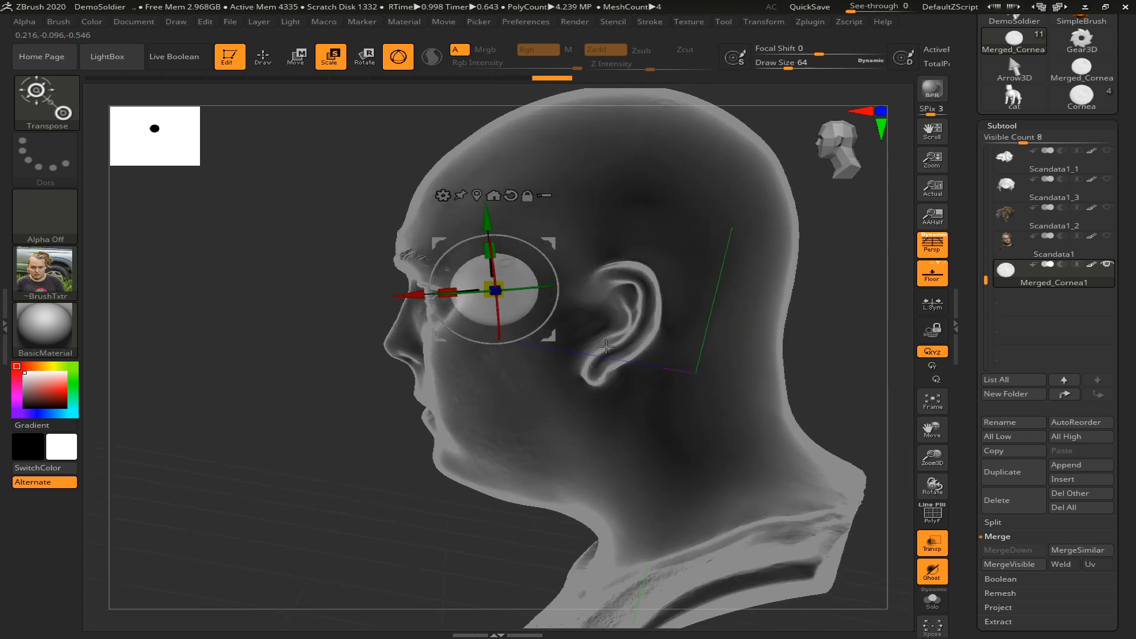
{"action": "left_click_drag", "start_coordinate": [551, 334], "coordinate": [526, 333]}
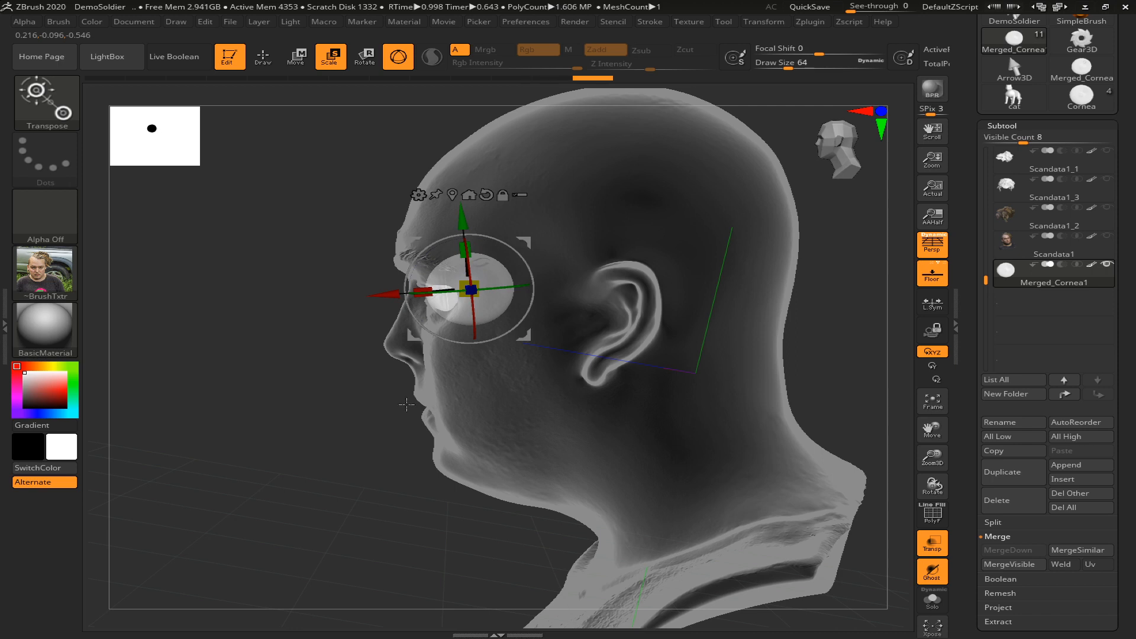
Nudge the eye behind the left eyelid opening in front view and reduce its overall scale slightly
{"action": "key", "text": "f"}
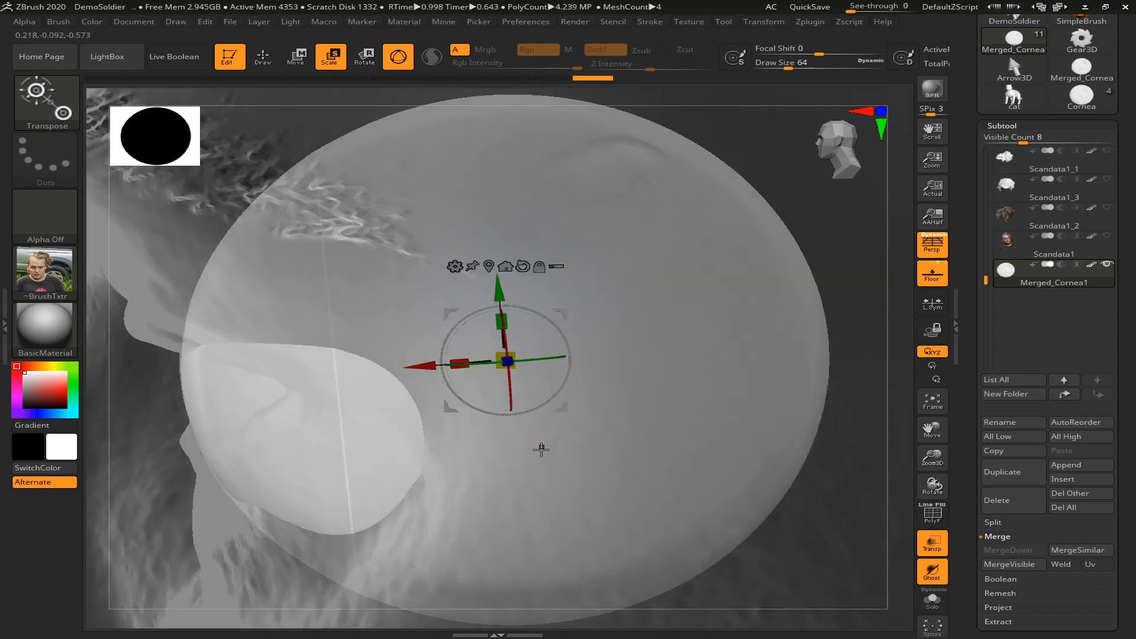
{"action": "key", "text": "f"}
{"action": "left_click_drag", "start_coordinate": [263, 430], "coordinate": [357, 416]}
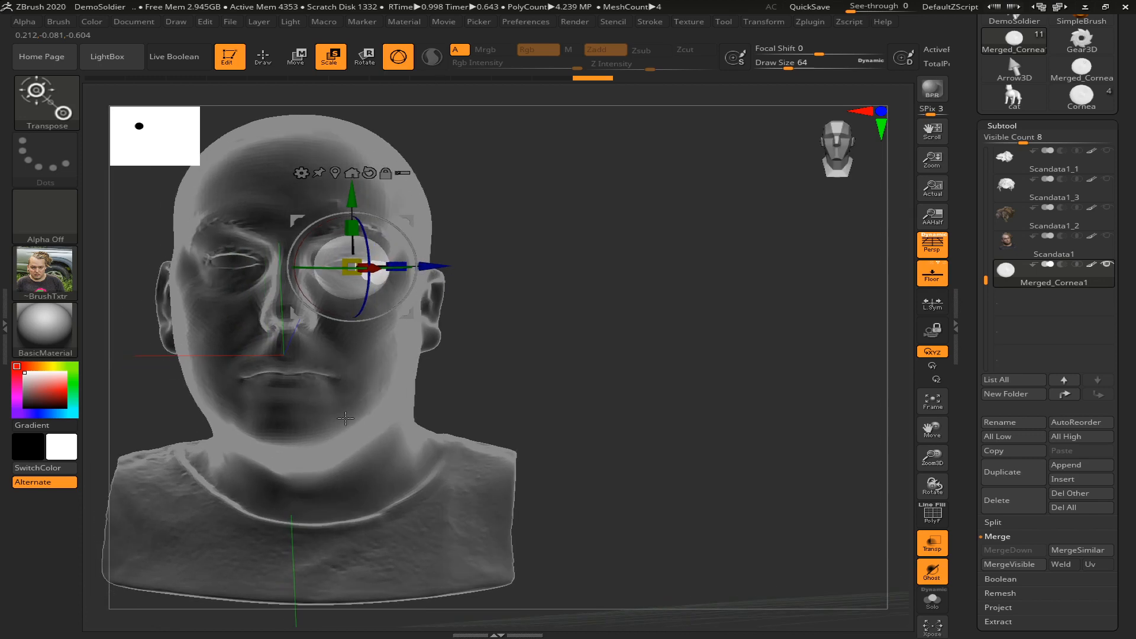
{"action": "left_click_drag", "start_coordinate": [414, 317], "coordinate": [414, 318]}
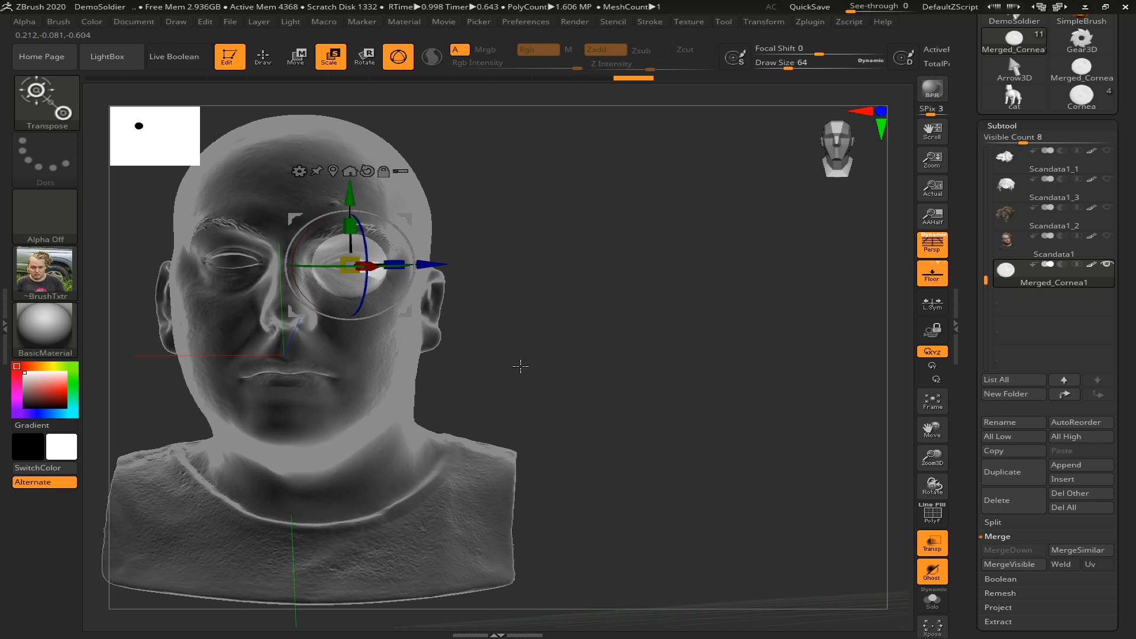
{"action": "key", "text": "f"}
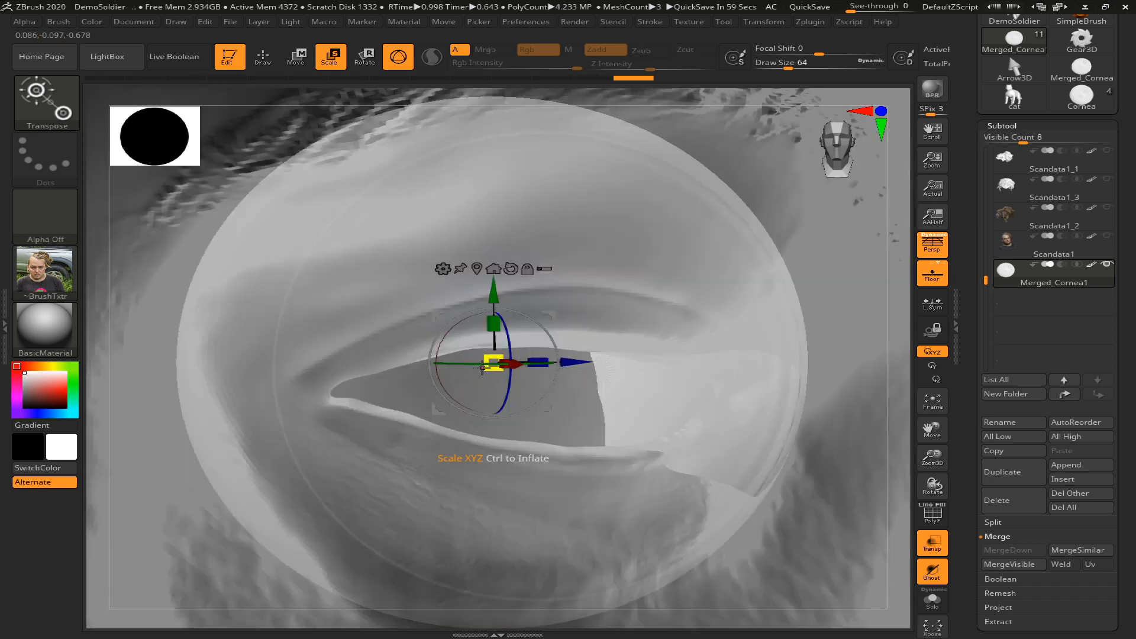
{"action": "left_click_drag", "start_coordinate": [485, 370], "coordinate": [476, 354]}
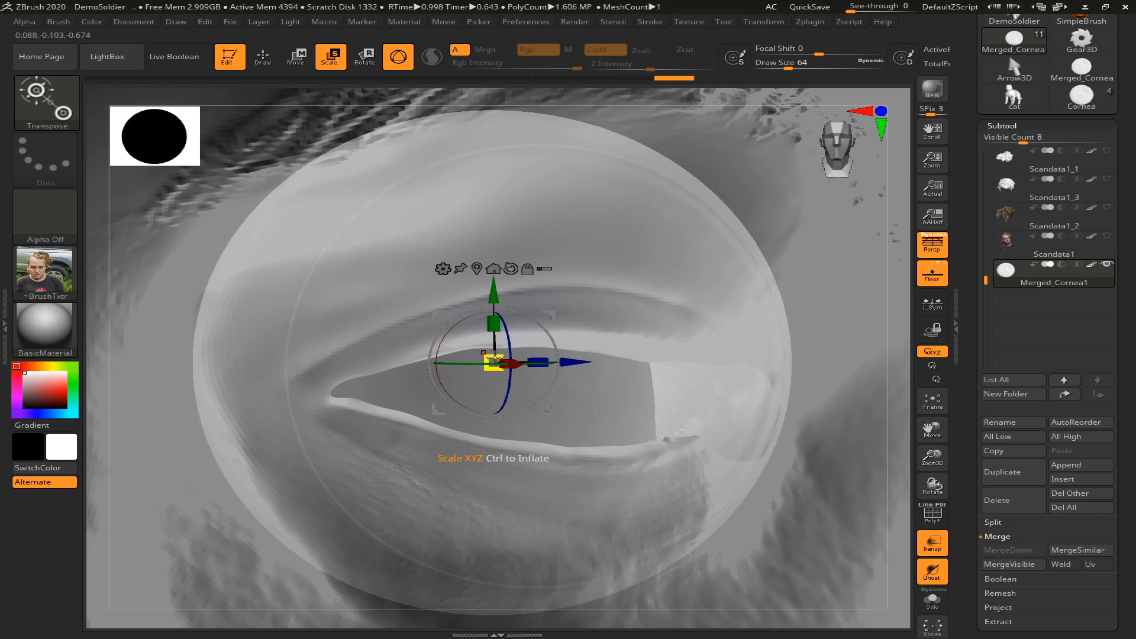
Inspect the eye's size and placement in the left socket from the front and side, comparing it with the opposite socket
{"action": "left_click_drag", "start_coordinate": [554, 412], "coordinate": [596, 445]}
{"action": "left_click_drag", "start_coordinate": [501, 395], "coordinate": [497, 394]}
{"action": "key", "text": "f"}
{"action": "mouse_move", "coordinate": [732, 338]}
{"action": "left_mouse_down"}
{"action": "mouse_move", "coordinate": [627, 339]}
{"action": "mouse_move", "coordinate": [720, 339]}
{"action": "left_mouse_up"}
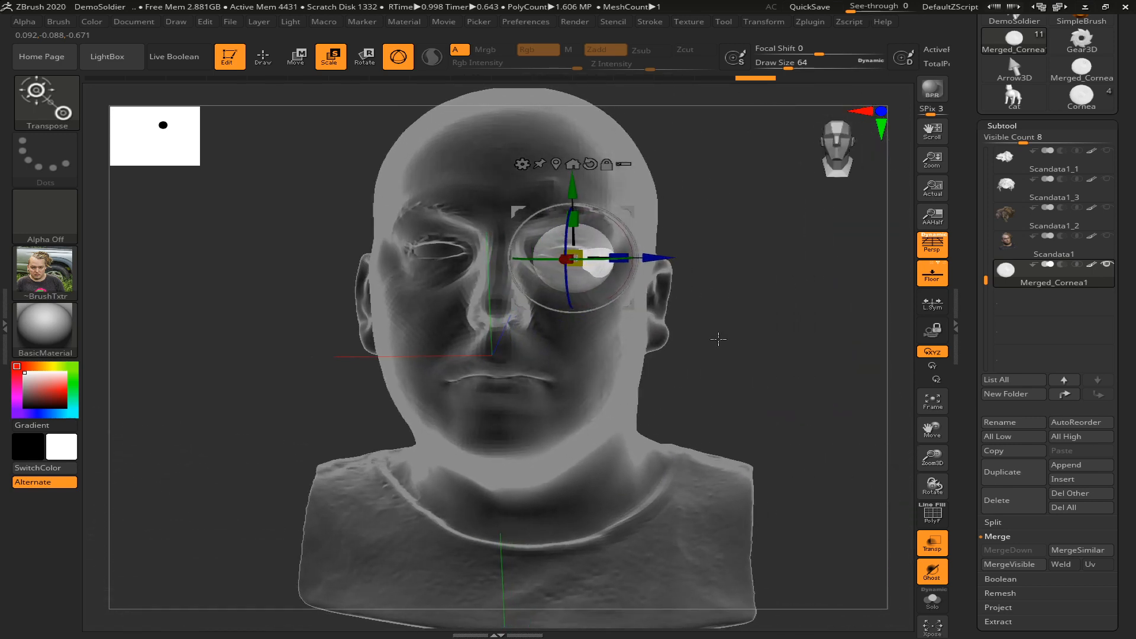
{"action": "left_click_drag", "start_coordinate": [624, 303], "coordinate": [623, 308]}
{"action": "left_click_drag", "start_coordinate": [687, 325], "coordinate": [734, 344]}
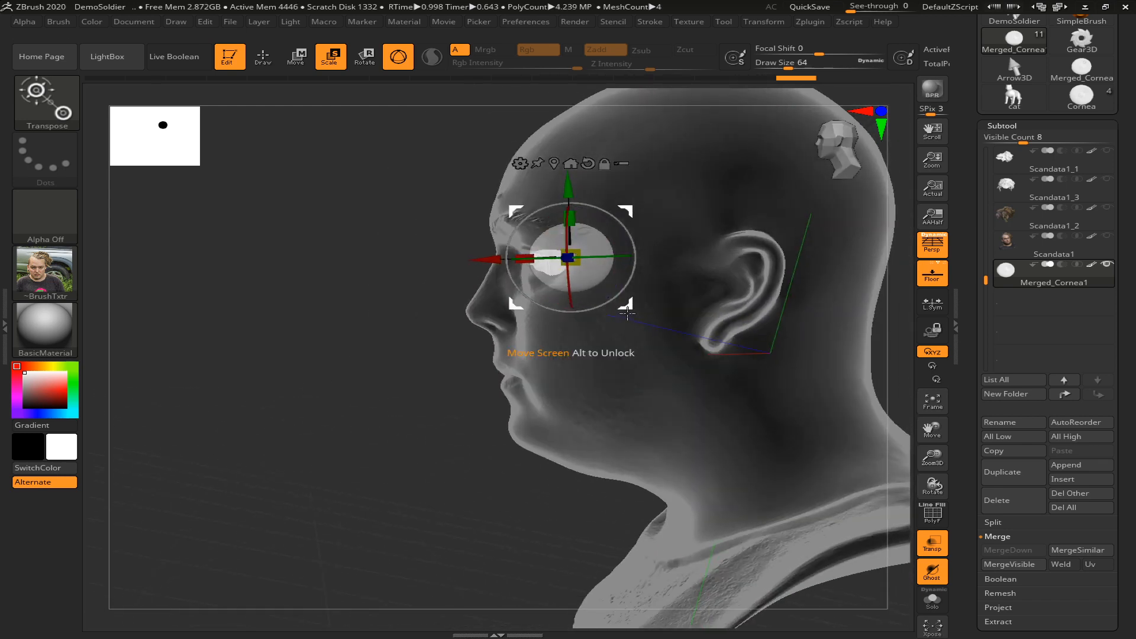
{"action": "left_click_drag", "start_coordinate": [633, 332], "coordinate": [436, 388]}
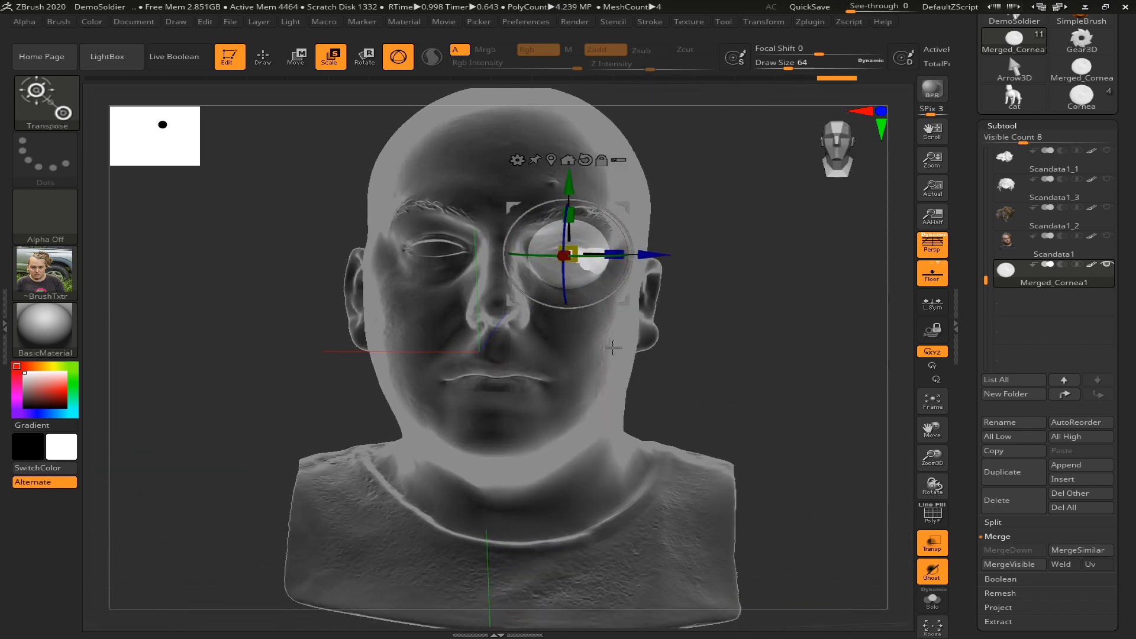
{"action": "left_click_drag", "start_coordinate": [712, 345], "coordinate": [677, 352]}
{"action": "left_click_drag", "start_coordinate": [488, 260], "coordinate": [505, 393]}
{"action": "left_click_drag", "start_coordinate": [481, 259], "coordinate": [488, 260]}
{"action": "left_click_drag", "start_coordinate": [361, 262], "coordinate": [421, 260]}
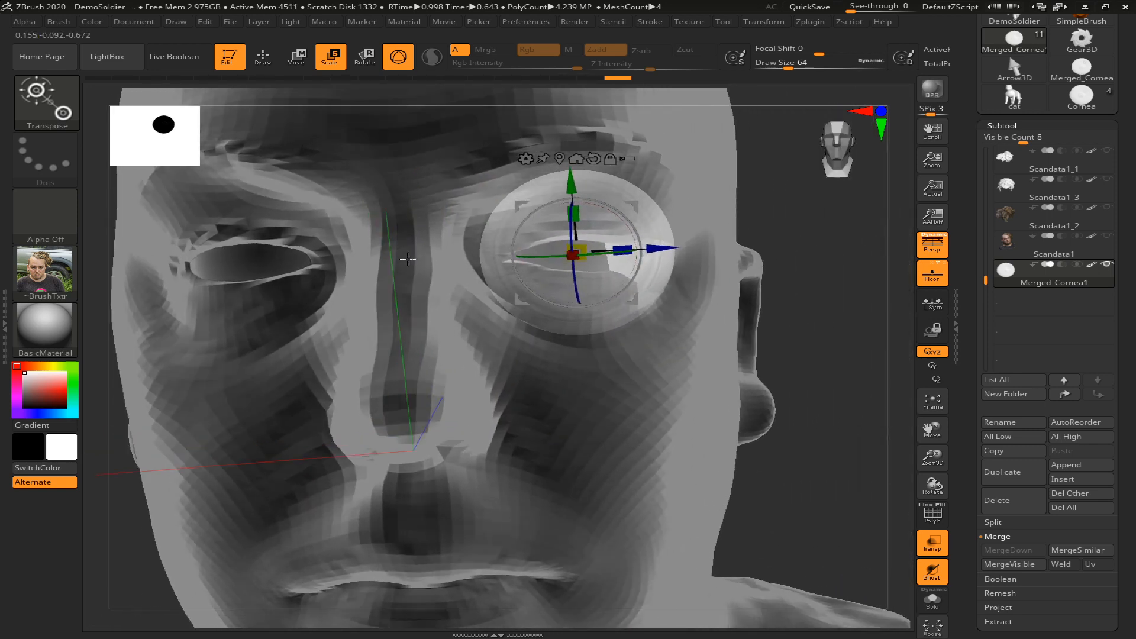
Reposition the eye sideways within the left socket and scale it slightly smaller
{"action": "left_click_drag", "start_coordinate": [657, 251], "coordinate": [640, 251]}
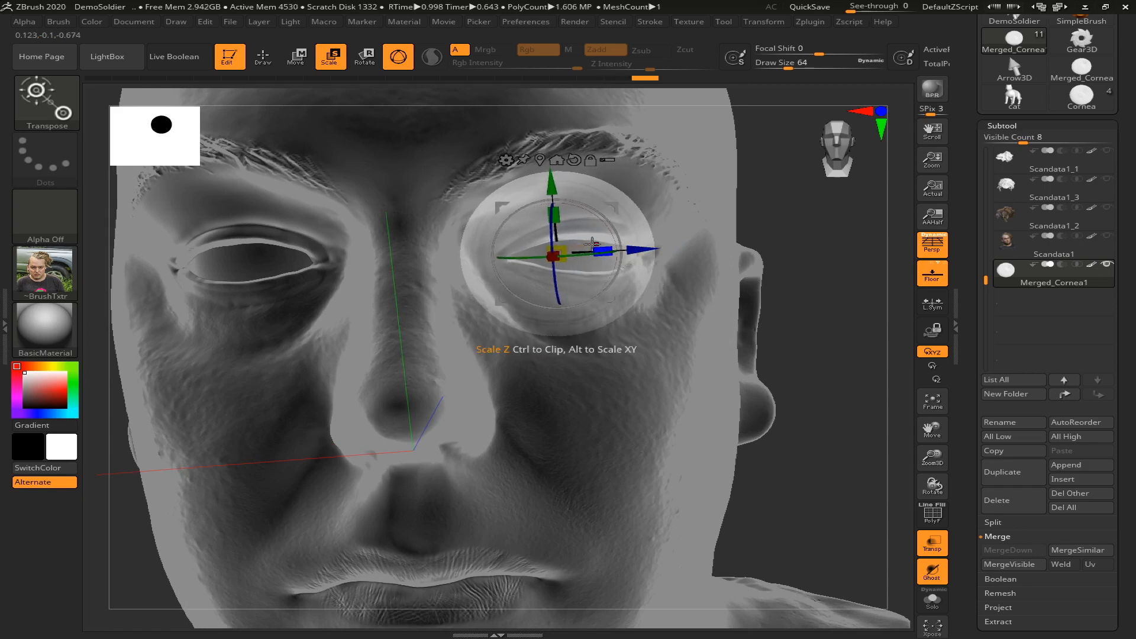
{"action": "left_click_drag", "start_coordinate": [564, 245], "coordinate": [561, 249]}
{"action": "left_click_drag", "start_coordinate": [651, 250], "coordinate": [661, 249]}
{"action": "left_click_drag", "start_coordinate": [813, 306], "coordinate": [764, 308]}
Move the Merged_Cornea1 subtool to the top of the subtool list
{"action": "mouse_move", "coordinate": [980, 264]}
{"action": "left_mouse_down"}
{"action": "mouse_move", "coordinate": [976, 139]}
{"action": "mouse_move", "coordinate": [991, 272]}
{"action": "left_mouse_up"}
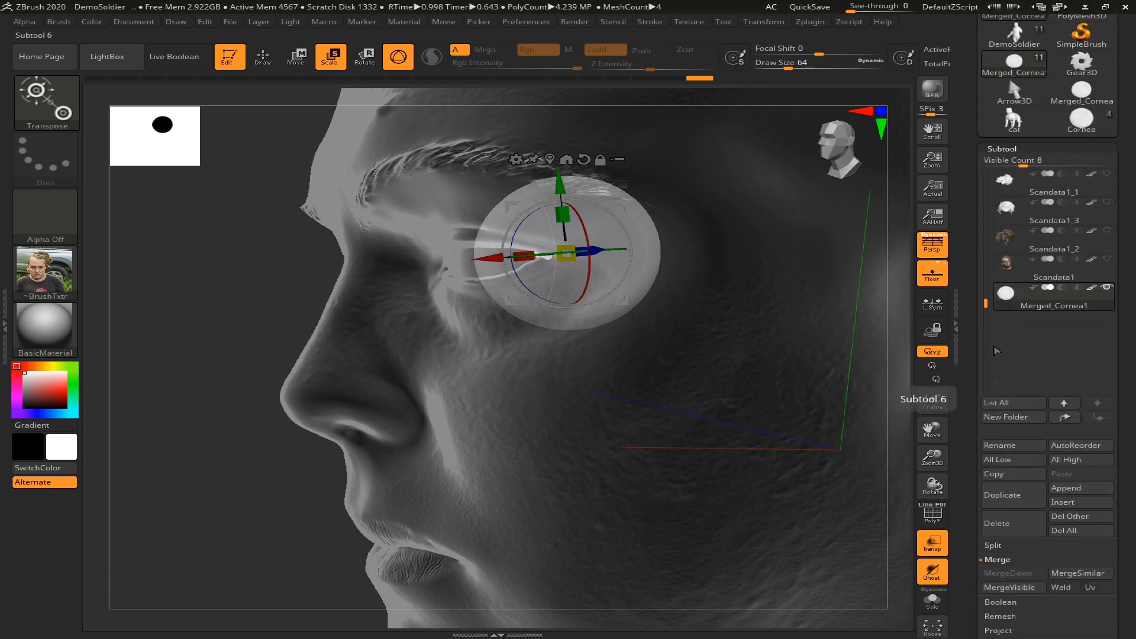
{"action": "scroll", "coordinate": [995, 350], "scroll_direction": "down", "scroll_amount": 4, "text": "ctrl"}
{"action": "scroll", "coordinate": [996, 350], "scroll_direction": "up", "scroll_amount": 2, "text": "ctrl"}
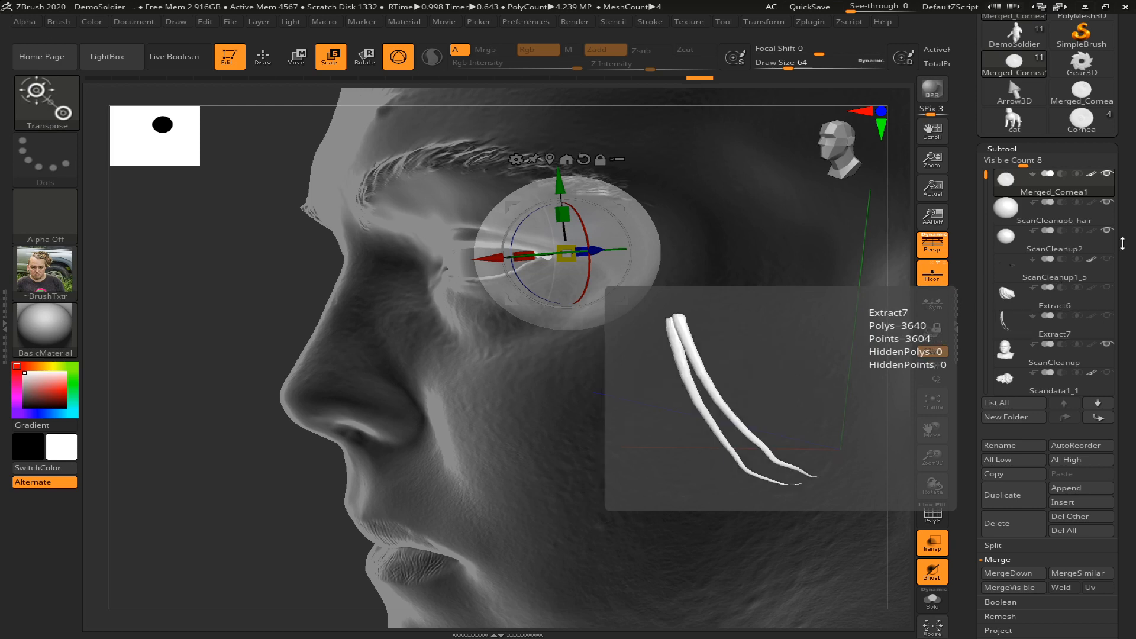
{"action": "left_click", "coordinate": [1100, 211]}
{"action": "left_click_drag", "start_coordinate": [201, 297], "coordinate": [499, 323]}
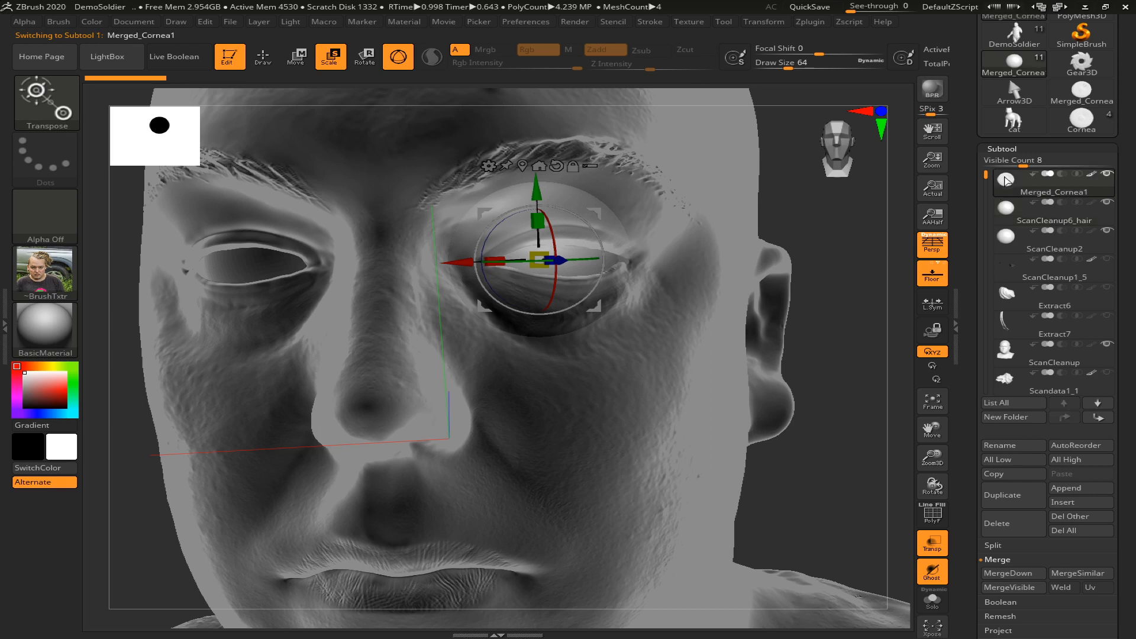
Make ScanCleanup6_hair the active subtool in place of Merged_Cornea1
{"action": "key", "text": "Up"}
{"action": "key", "text": "Down"}
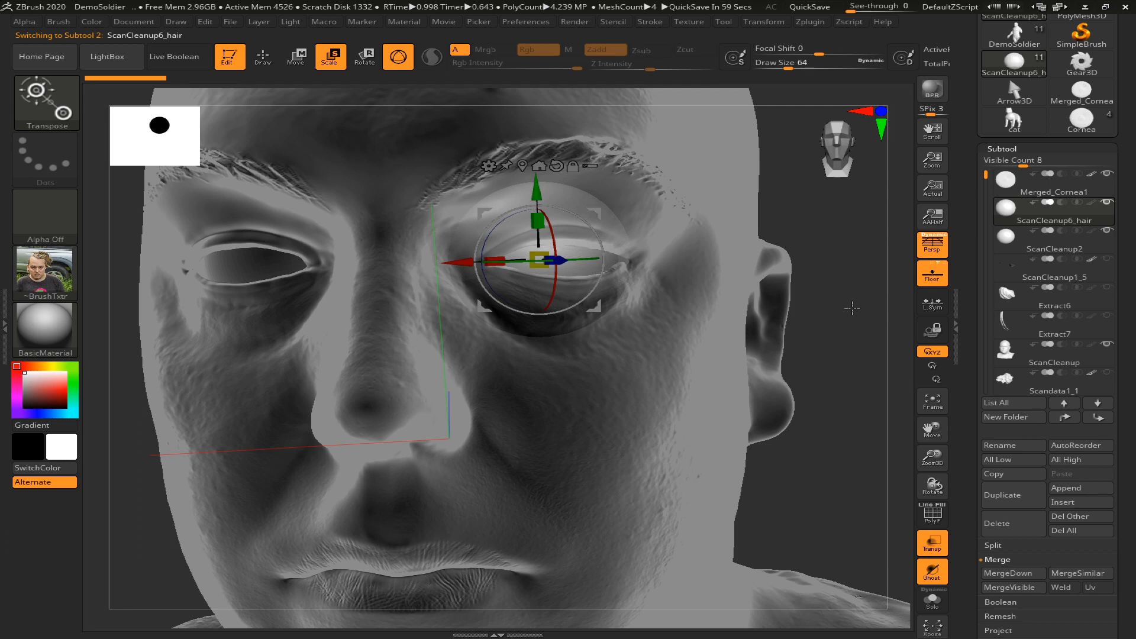
{"action": "left_click_drag", "start_coordinate": [837, 319], "coordinate": [842, 317]}
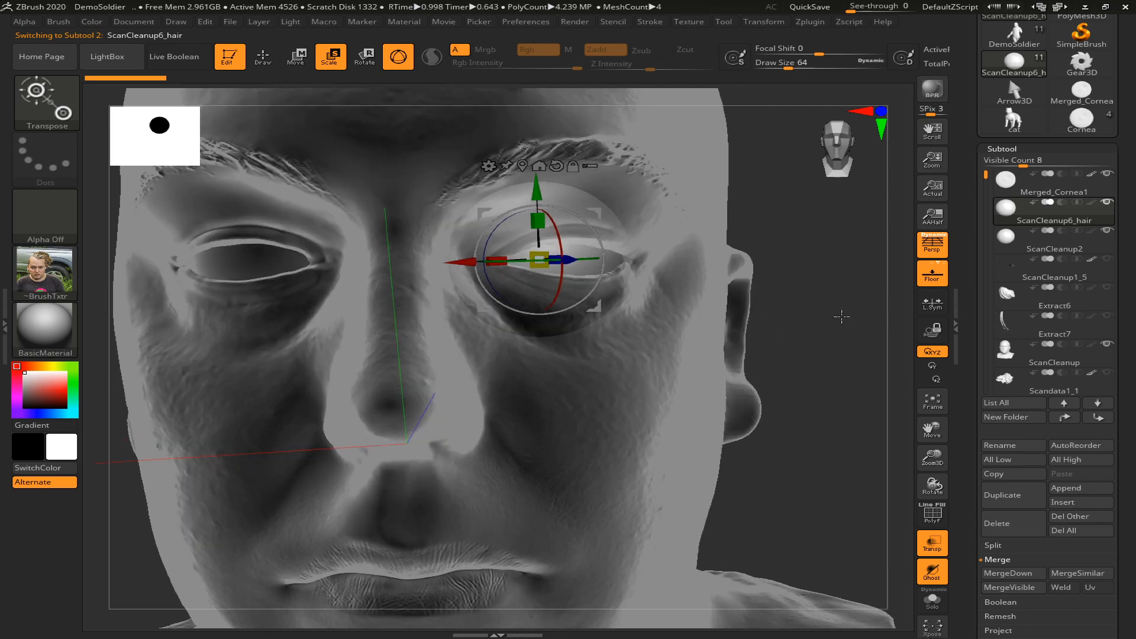
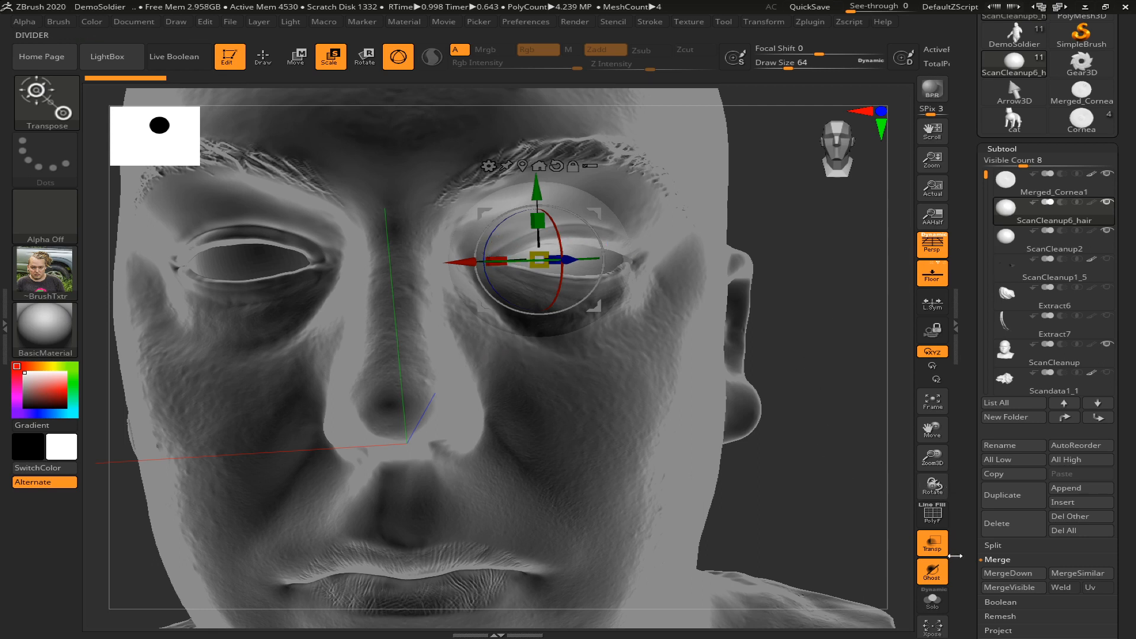
Delete the ScanCleanup6_hair and ScanCleanup2 subtools
{"action": "left_click", "coordinate": [990, 533]}
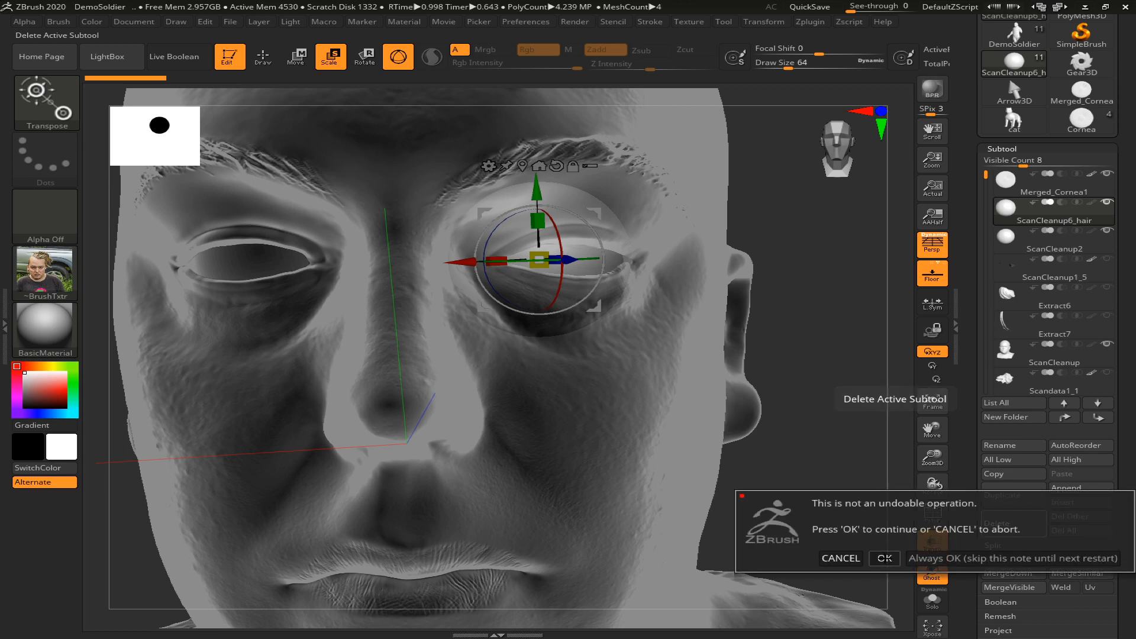
{"action": "left_click", "coordinate": [883, 558]}
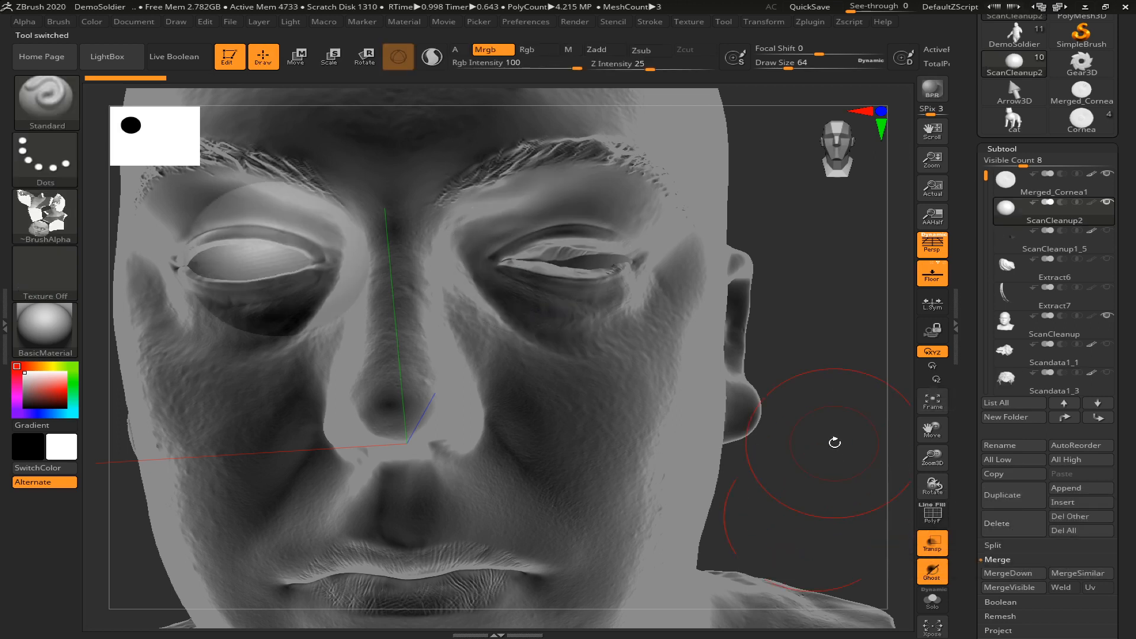
{"action": "left_click", "coordinate": [1012, 532]}
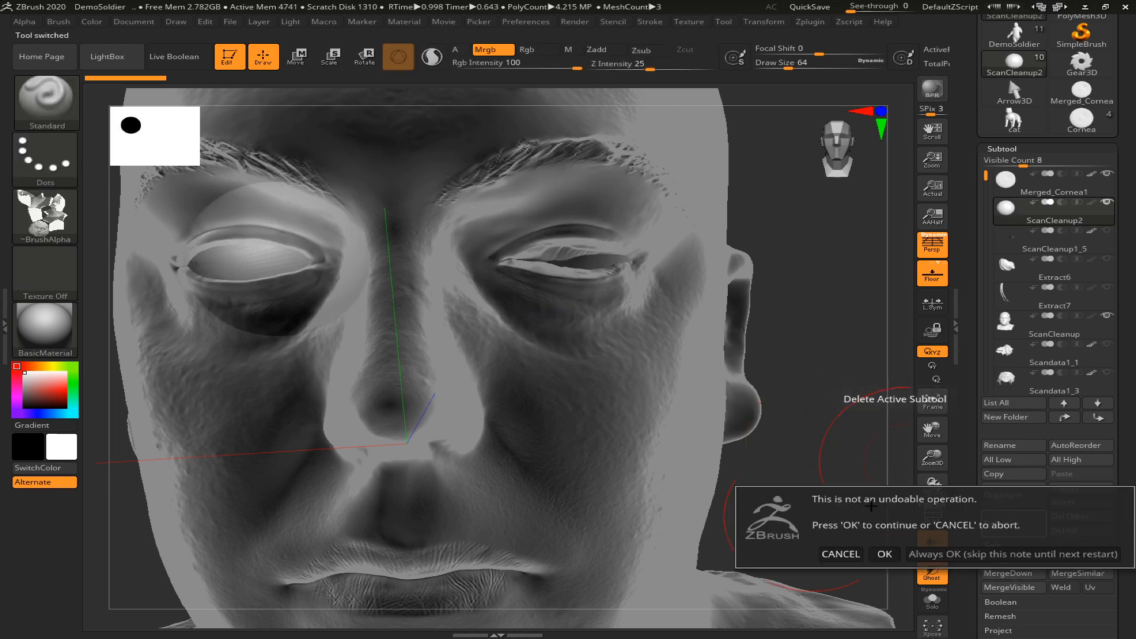
{"action": "left_click", "coordinate": [884, 554]}
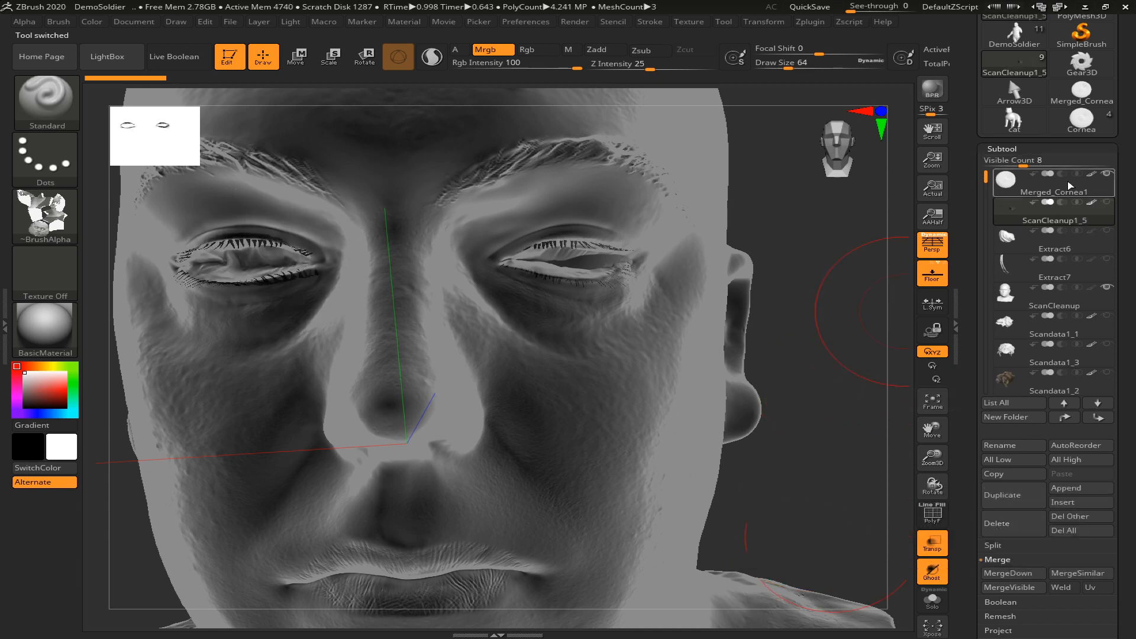
Make Merged_Cornea1 the active subtool and move the eye slightly forward in the left socket, as seen from the side
{"action": "left_click", "coordinate": [1023, 183]}
{"action": "left_click_drag", "start_coordinate": [838, 338], "coordinate": [780, 344]}
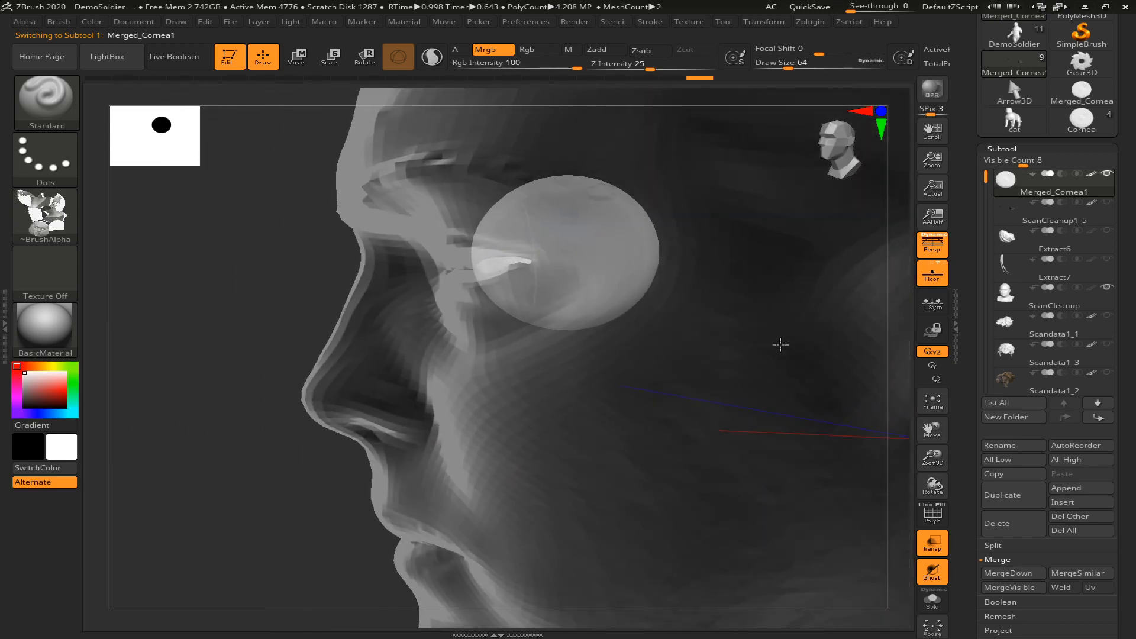
{"action": "mouse_move", "coordinate": [261, 362]}
{"action": "left_mouse_down"}
{"action": "mouse_move", "coordinate": [246, 360]}
{"action": "mouse_move", "coordinate": [261, 363]}
{"action": "left_mouse_up"}
{"action": "key", "text": "w"}
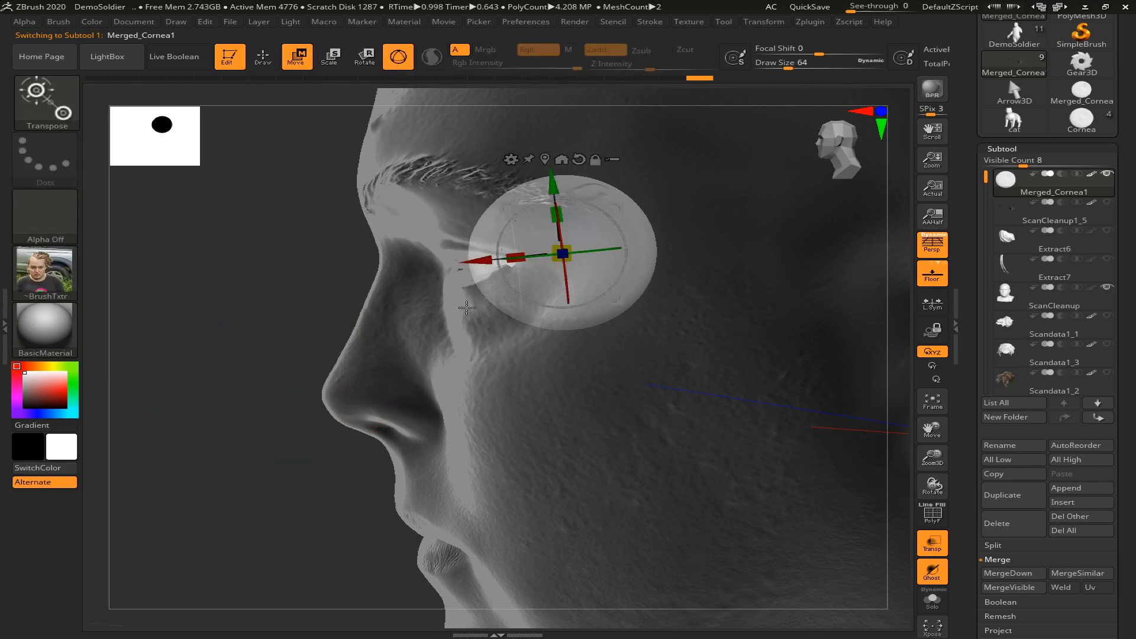
{"action": "left_click_drag", "start_coordinate": [474, 260], "coordinate": [490, 291]}
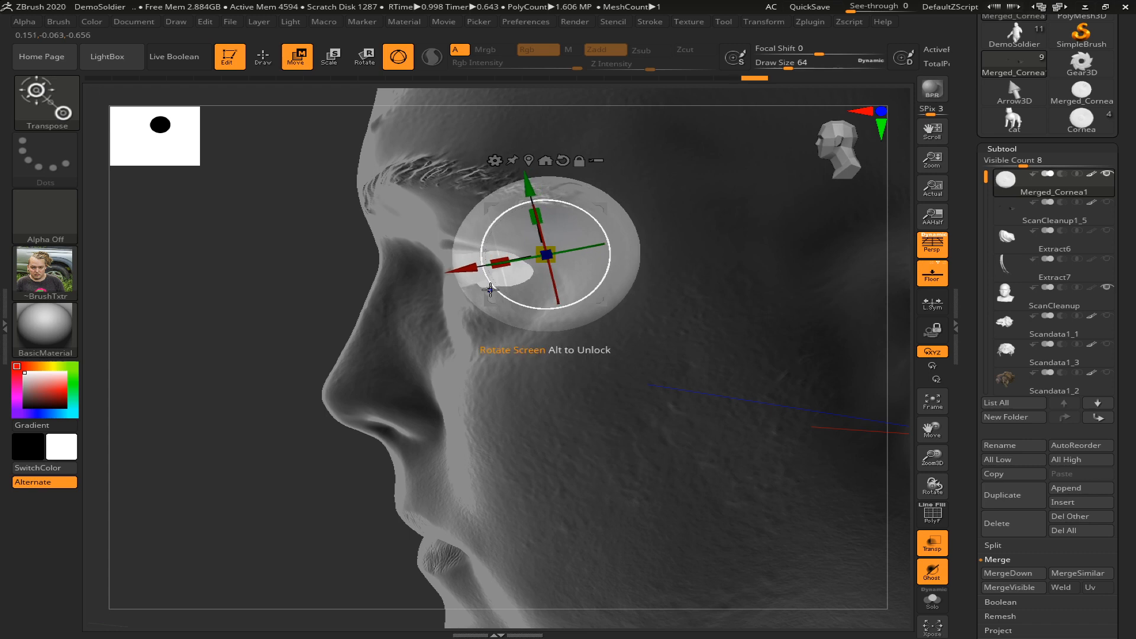
Show the polygon wireframe and rotate the eye so it faces forward, checking it from the front and side
{"action": "key", "text": "shift+f"}
{"action": "left_click_drag", "start_coordinate": [316, 299], "coordinate": [463, 272], "text": "shift"}
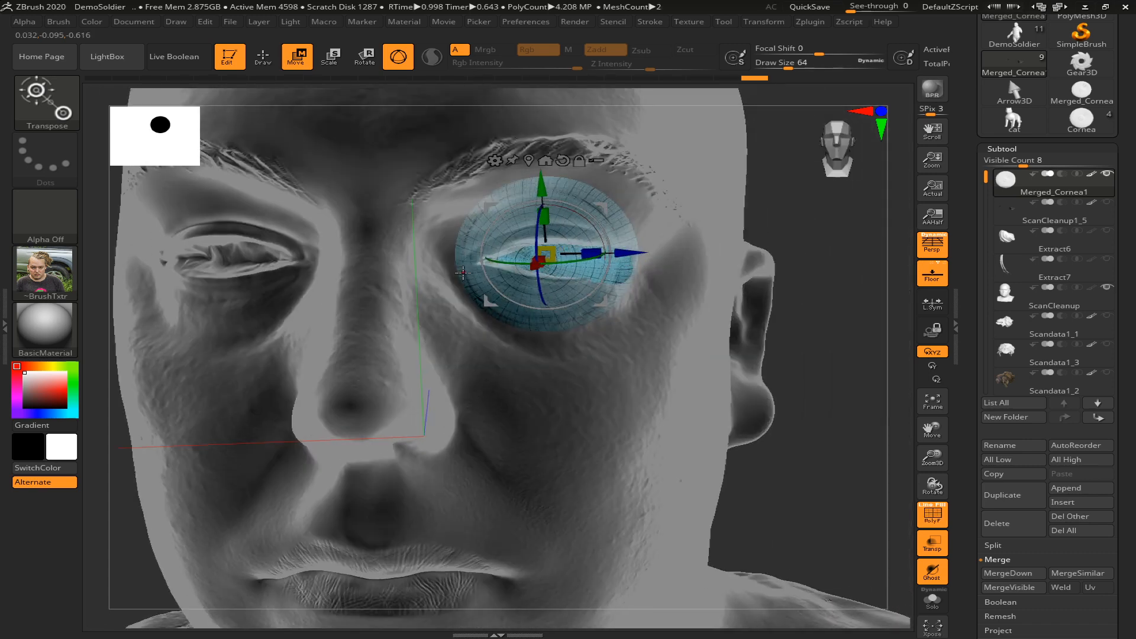
{"action": "left_click_drag", "start_coordinate": [541, 232], "coordinate": [542, 226]}
{"action": "left_click_drag", "start_coordinate": [571, 262], "coordinate": [578, 262]}
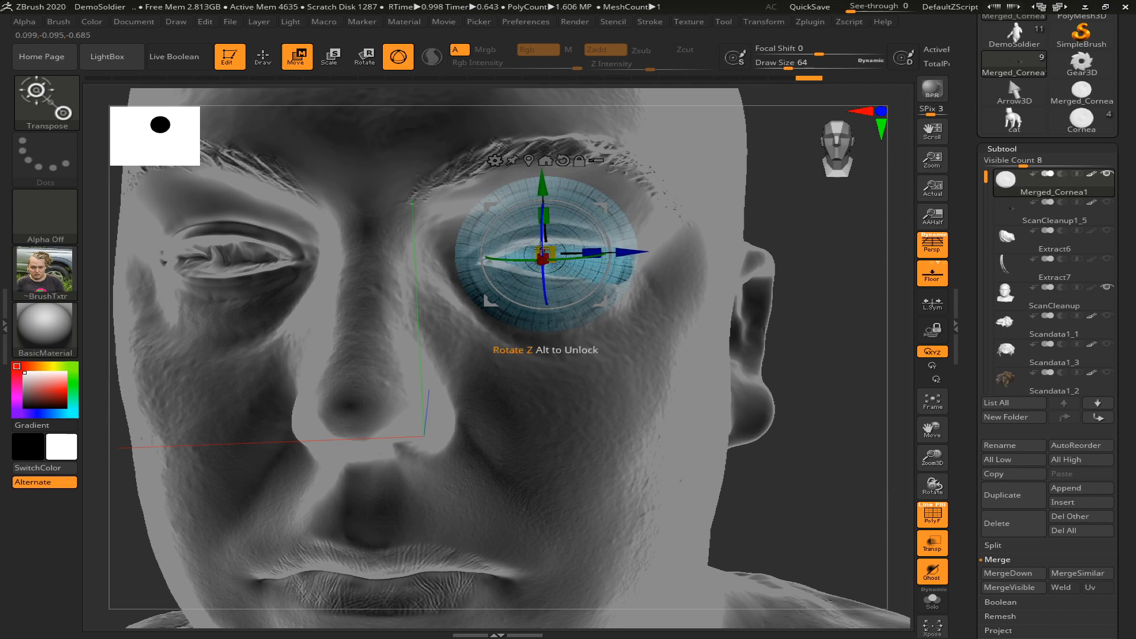
{"action": "left_click_drag", "start_coordinate": [803, 343], "coordinate": [734, 345]}
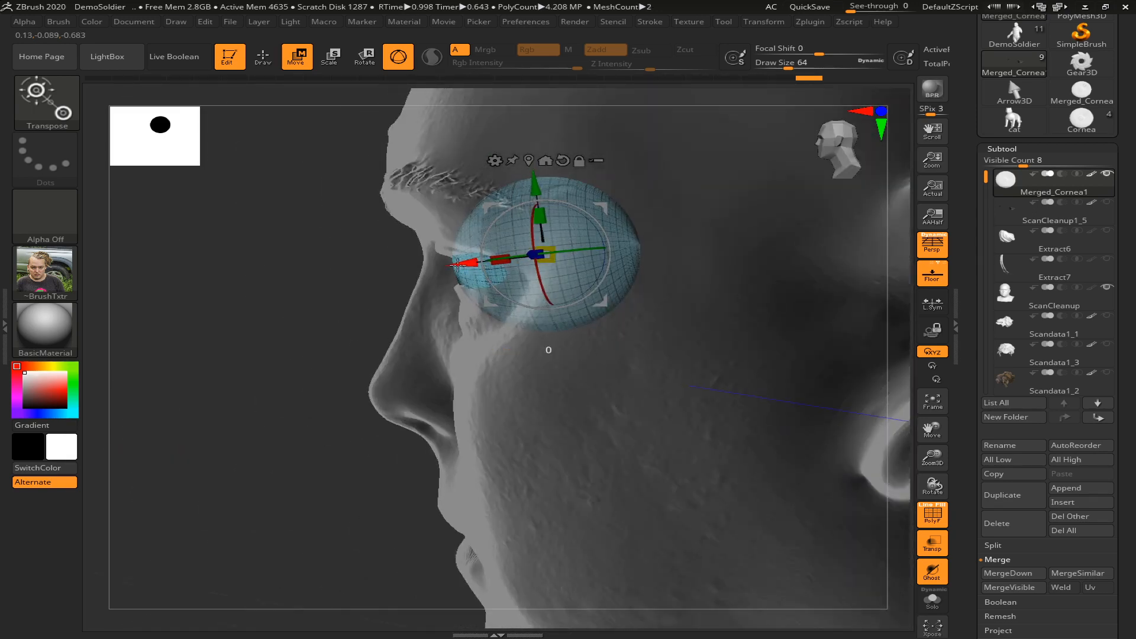
{"action": "left_click_drag", "start_coordinate": [329, 315], "coordinate": [402, 312]}
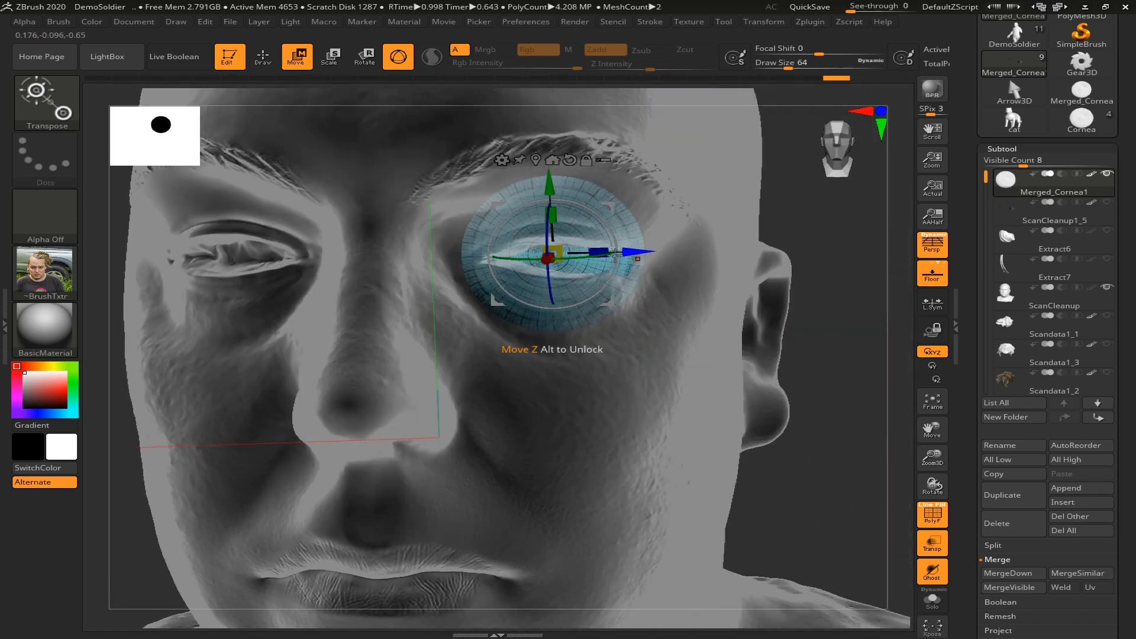
Turn off transparency and adjust the eye's depth so its surface sits behind the eyelids
{"action": "left_click", "coordinate": [932, 543]}
{"action": "left_click_drag", "start_coordinate": [812, 488], "coordinate": [319, 408]}
{"action": "left_click_drag", "start_coordinate": [237, 370], "coordinate": [352, 364]}
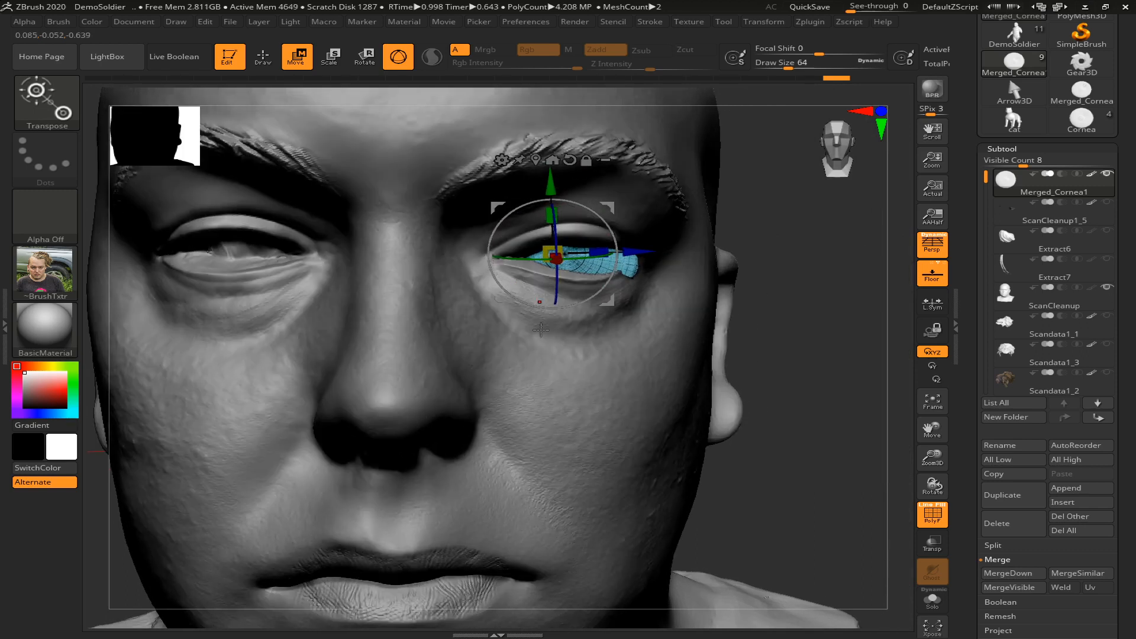
{"action": "mouse_move", "coordinate": [788, 351]}
{"action": "left_mouse_down"}
{"action": "mouse_move", "coordinate": [718, 349]}
{"action": "mouse_move", "coordinate": [594, 317]}
{"action": "left_mouse_up"}
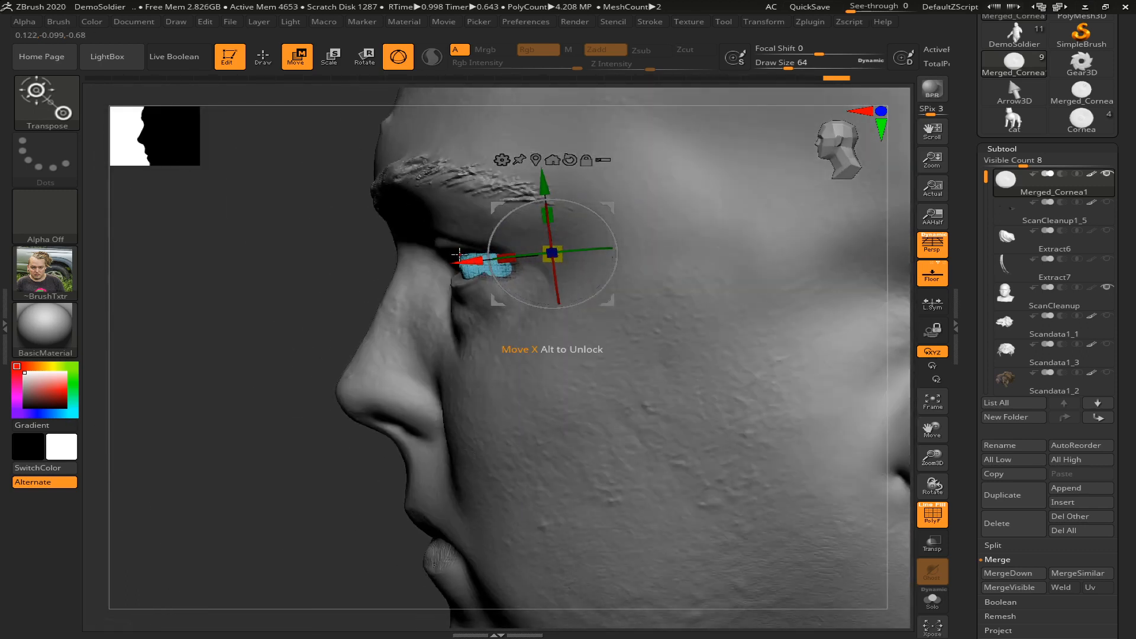
{"action": "left_click_drag", "start_coordinate": [459, 260], "coordinate": [491, 285]}
{"action": "left_click_drag", "start_coordinate": [310, 285], "coordinate": [385, 283]}
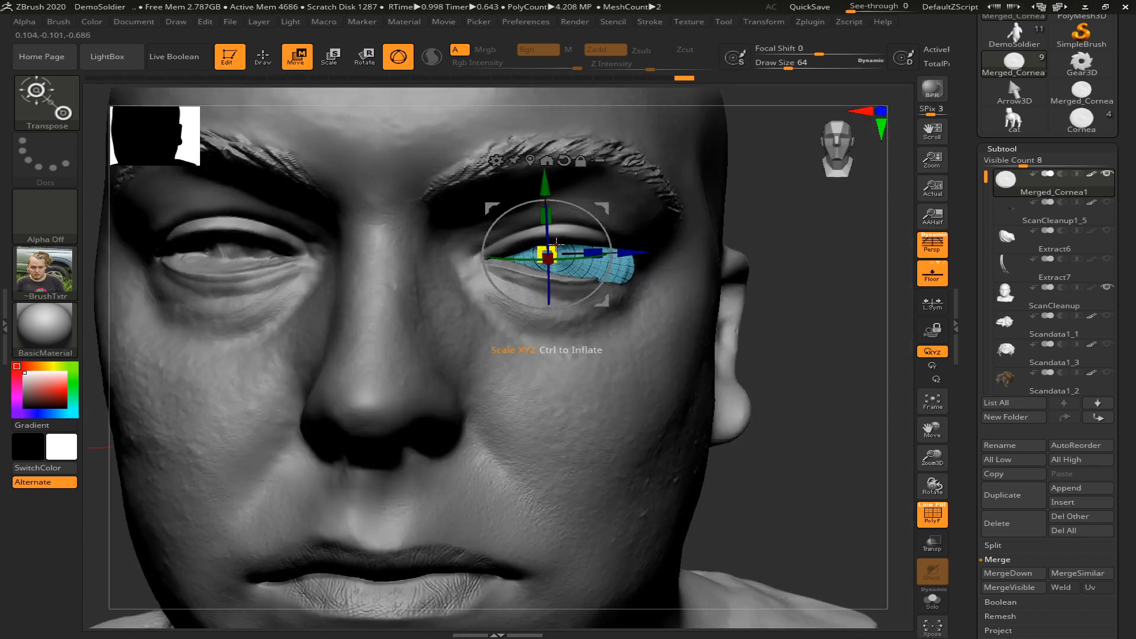
Scale the eye slightly smaller and shift it sideways toward the nose within the left socket
{"action": "left_click_drag", "start_coordinate": [558, 241], "coordinate": [550, 244]}
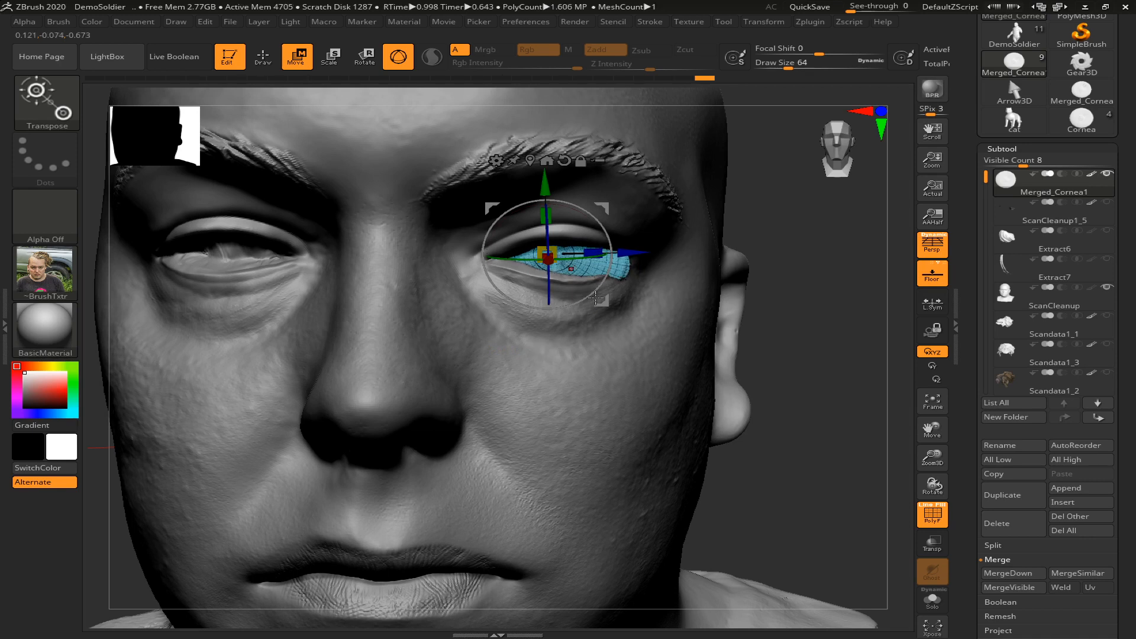
{"action": "left_click_drag", "start_coordinate": [823, 363], "coordinate": [813, 397]}
{"action": "left_click_drag", "start_coordinate": [575, 283], "coordinate": [548, 290]}
{"action": "left_click_drag", "start_coordinate": [629, 260], "coordinate": [621, 261]}
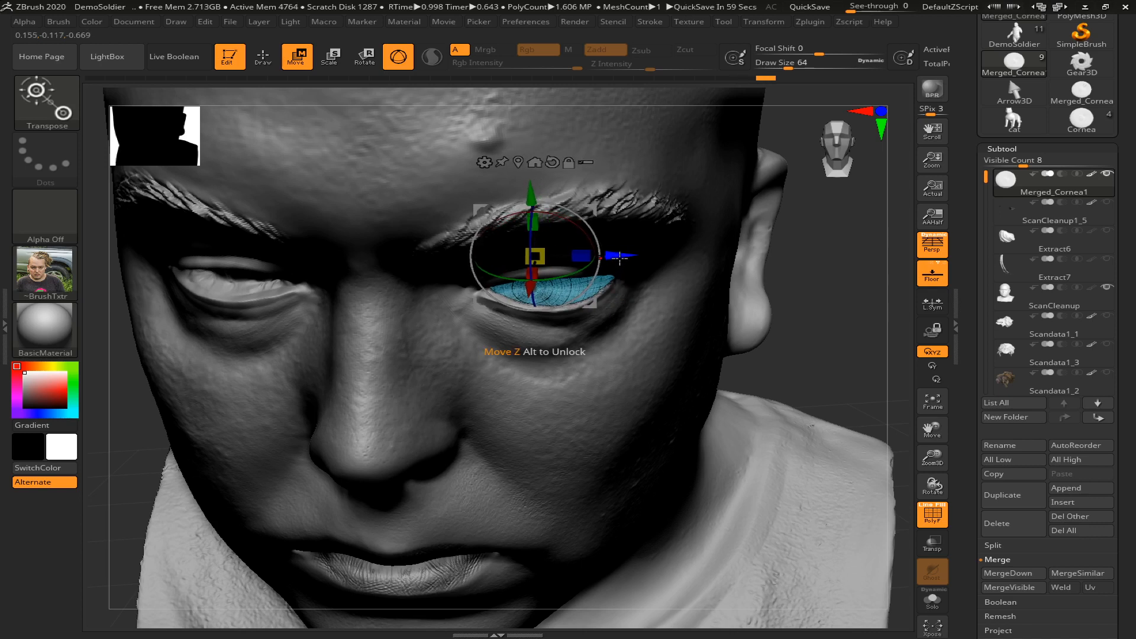
{"action": "left_click_drag", "start_coordinate": [620, 256], "coordinate": [617, 256]}
{"action": "left_click_drag", "start_coordinate": [771, 379], "coordinate": [779, 338]}
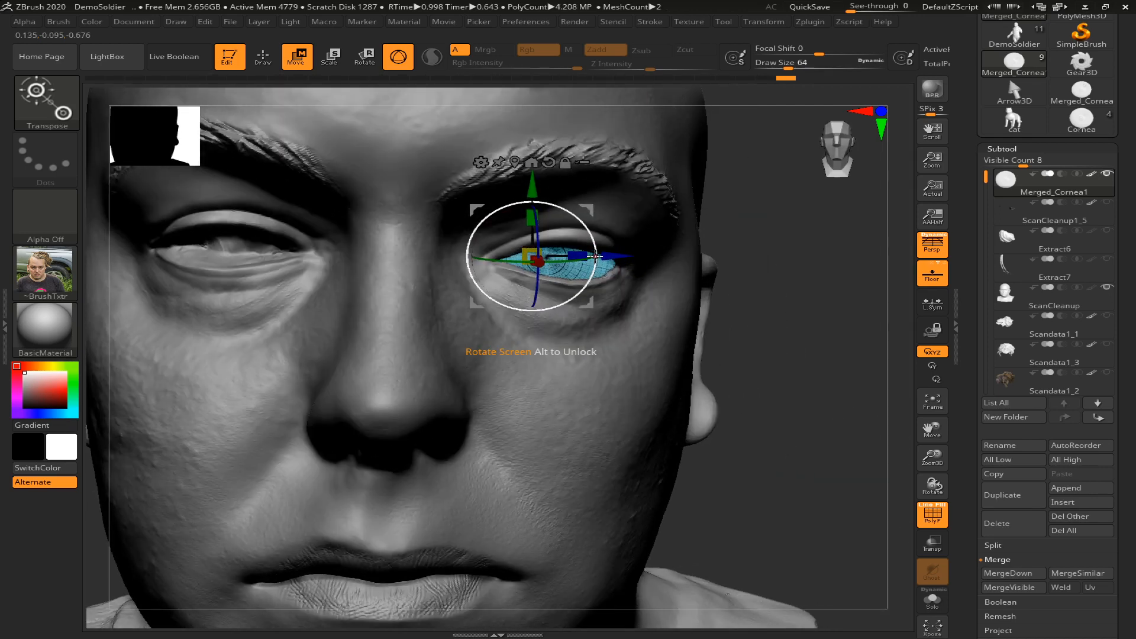
Fine-tune the eye's scale, position and rotation so it fills the eyelid opening and looks forward, then return to Draw mode
{"action": "left_click_drag", "start_coordinate": [544, 253], "coordinate": [545, 253]}
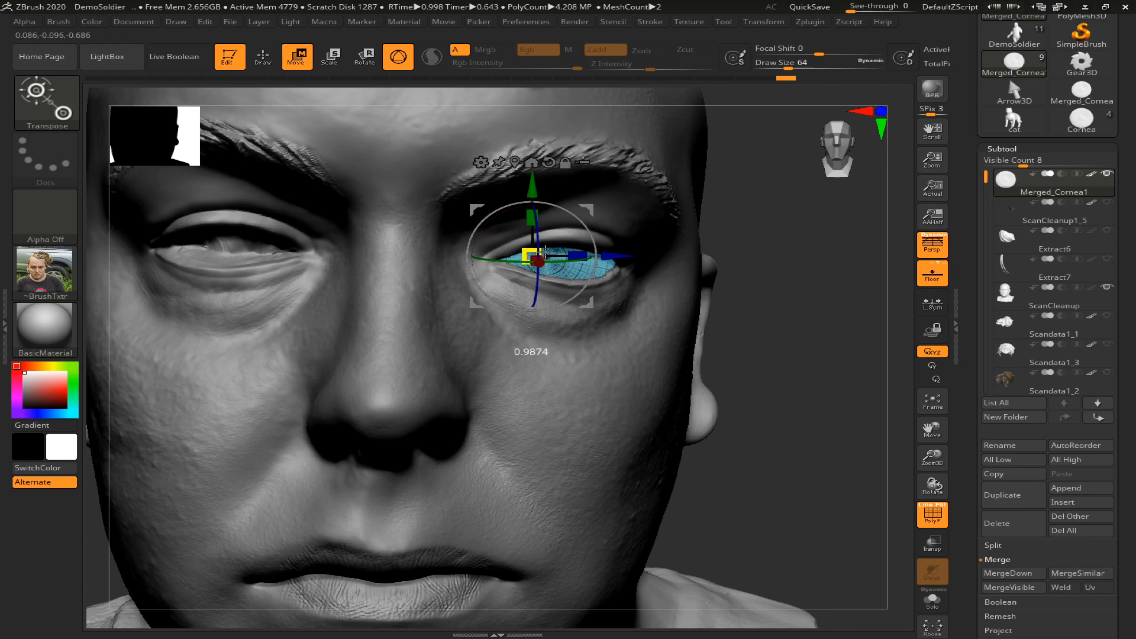
{"action": "left_click_drag", "start_coordinate": [793, 330], "coordinate": [636, 285]}
{"action": "left_click_drag", "start_coordinate": [557, 258], "coordinate": [561, 256]}
{"action": "left_click_drag", "start_coordinate": [851, 492], "coordinate": [857, 461]}
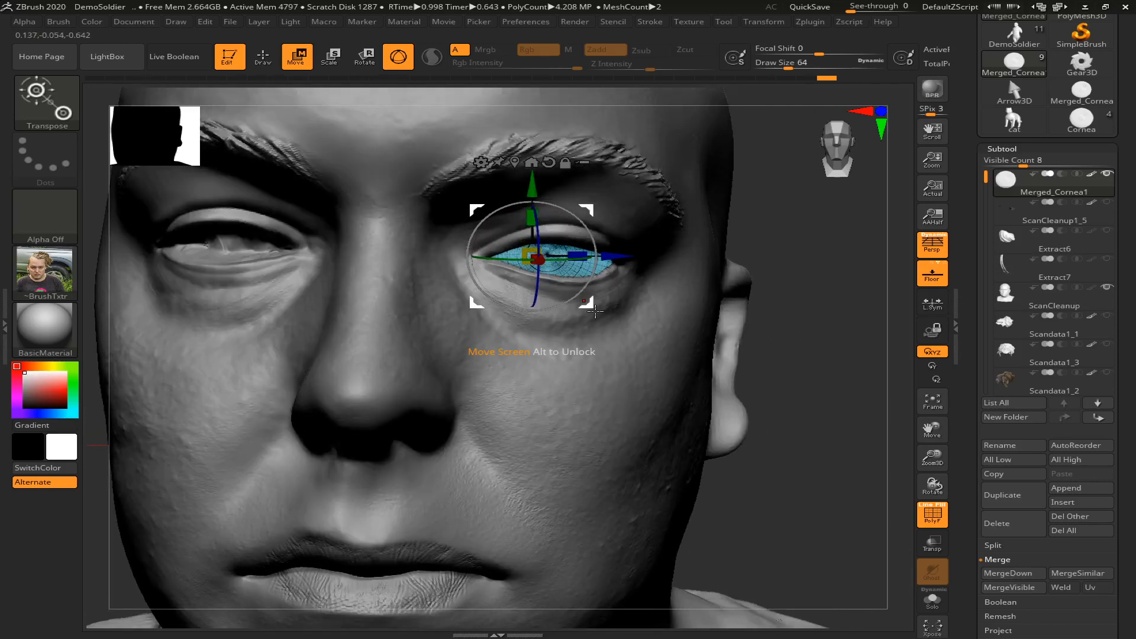
{"action": "left_click_drag", "start_coordinate": [589, 305], "coordinate": [597, 310]}
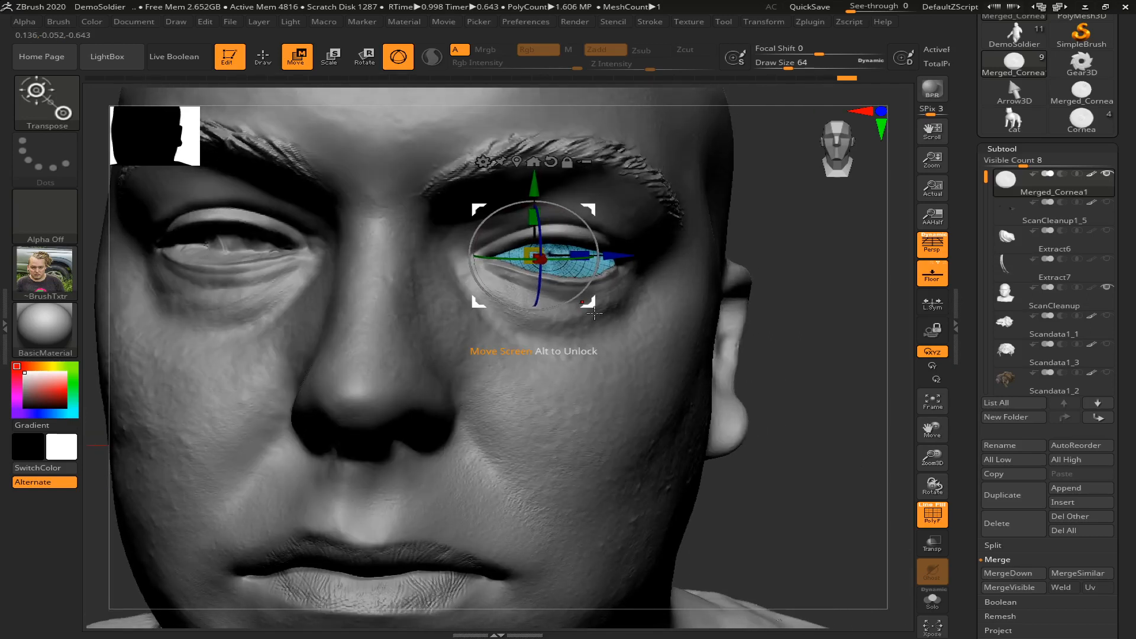
{"action": "left_click_drag", "start_coordinate": [558, 258], "coordinate": [545, 278]}
{"action": "key", "text": "q"}
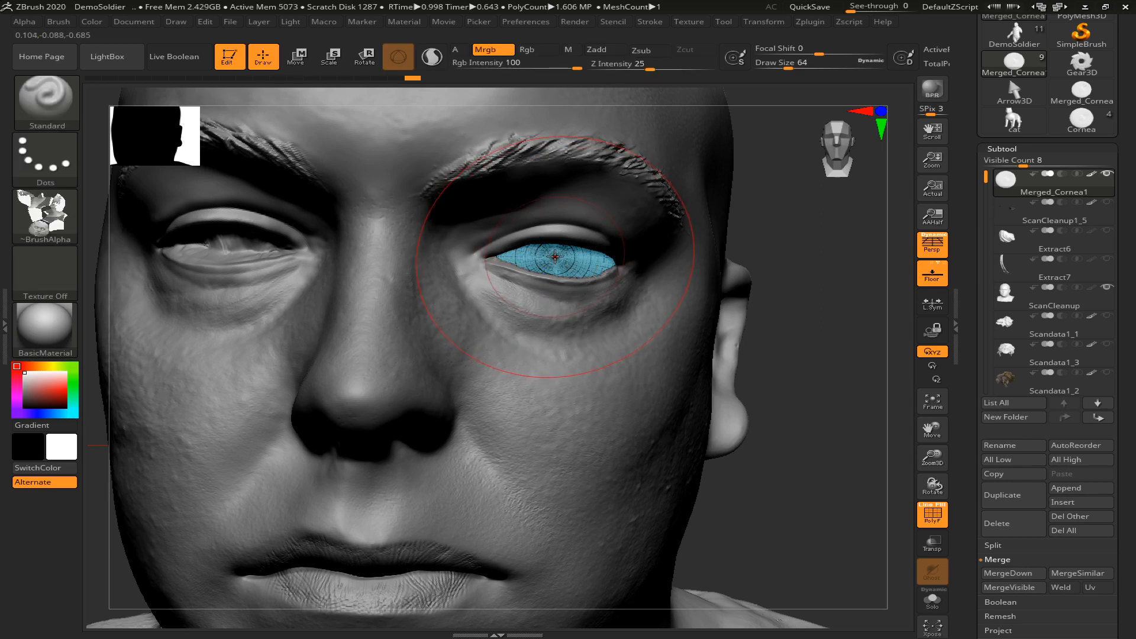
Compare the eye's fit and gaze direction with the polygon wireframe on and off, including from a wider view
{"action": "key", "text": "shift+f"}
{"action": "key", "text": "shift+f"}
{"action": "key", "text": "shift+f"}
{"action": "key", "text": "shift+f"}
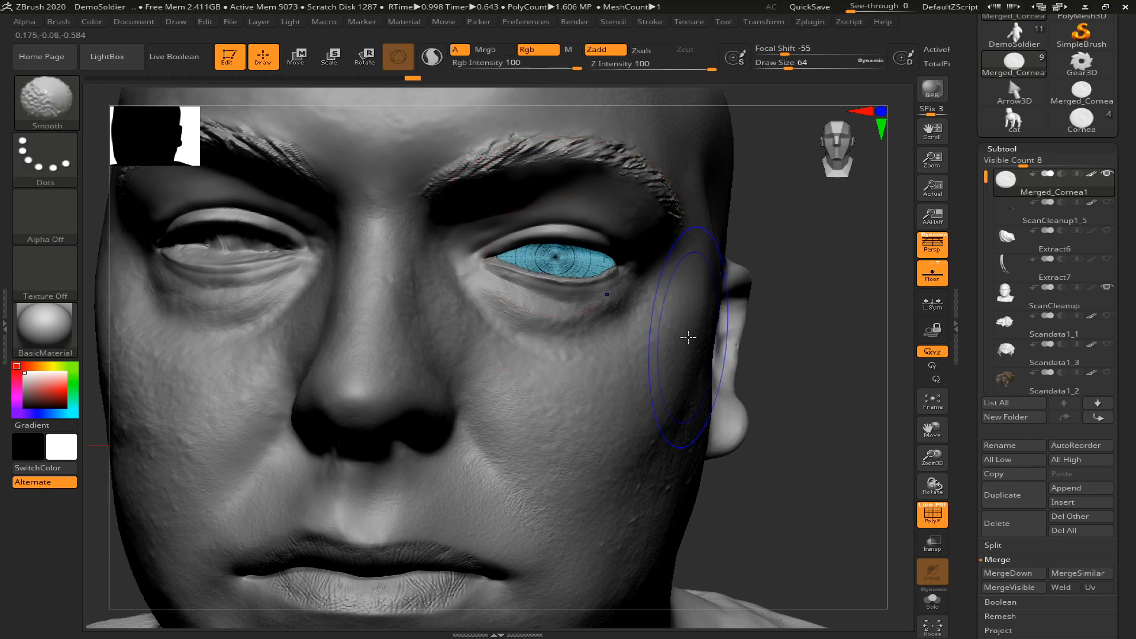
{"action": "mouse_move", "coordinate": [816, 535]}
{"action": "left_mouse_down"}
{"action": "mouse_move", "coordinate": [823, 515]}
{"action": "mouse_move", "coordinate": [819, 543]}
{"action": "mouse_move", "coordinate": [825, 527]}
{"action": "mouse_move", "coordinate": [783, 447]}
{"action": "mouse_move", "coordinate": [787, 407]}
{"action": "mouse_move", "coordinate": [774, 418]}
{"action": "left_mouse_up"}
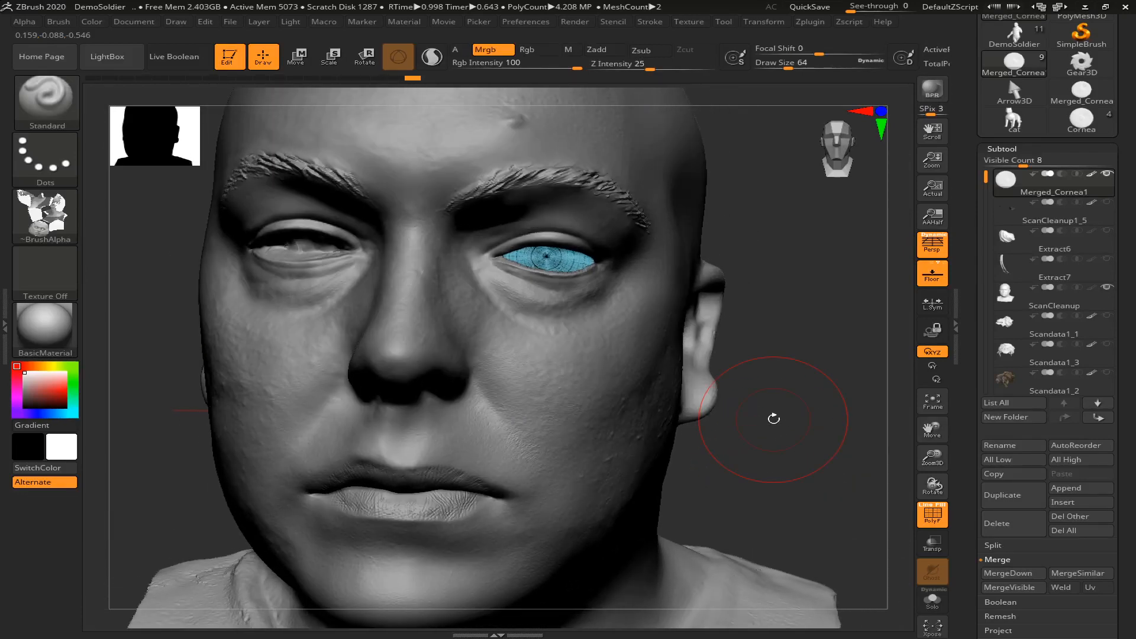
{"action": "key", "text": "shift+f"}
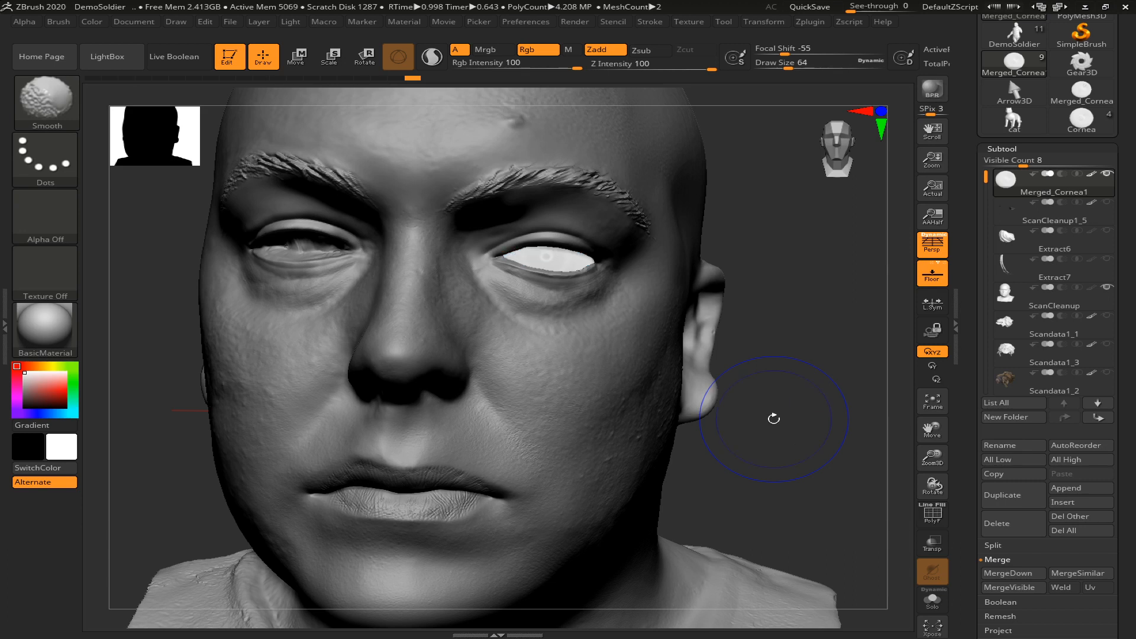
{"action": "key", "text": "shift+f"}
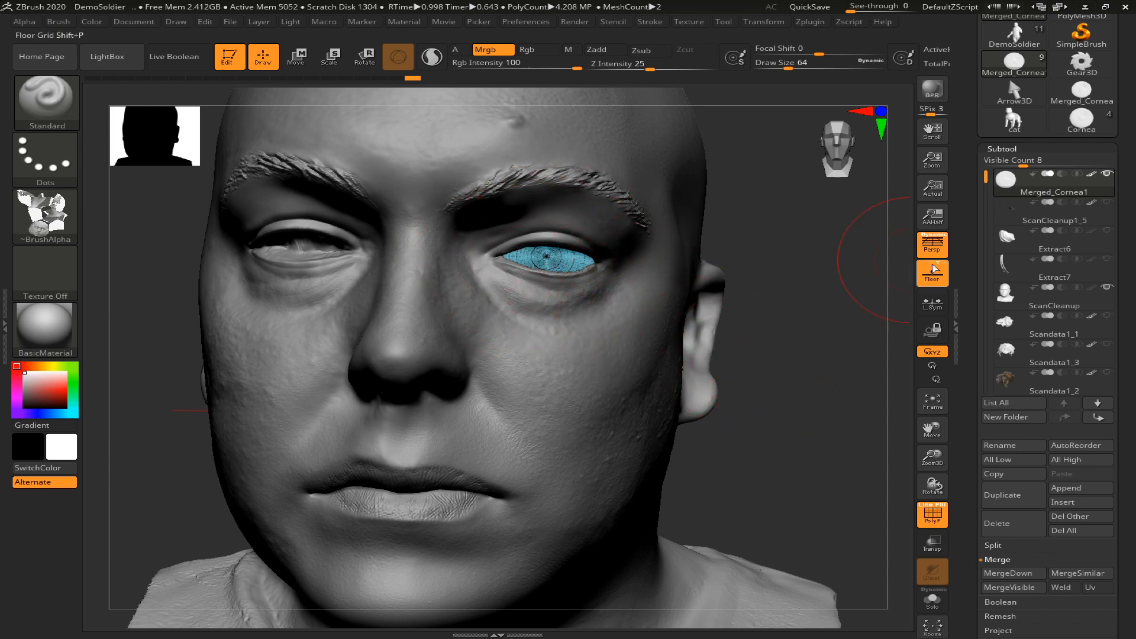
Split Merged_Cornea1 into separate subtools by its polygroups with Groups Split
{"action": "left_click", "coordinate": [1005, 545]}
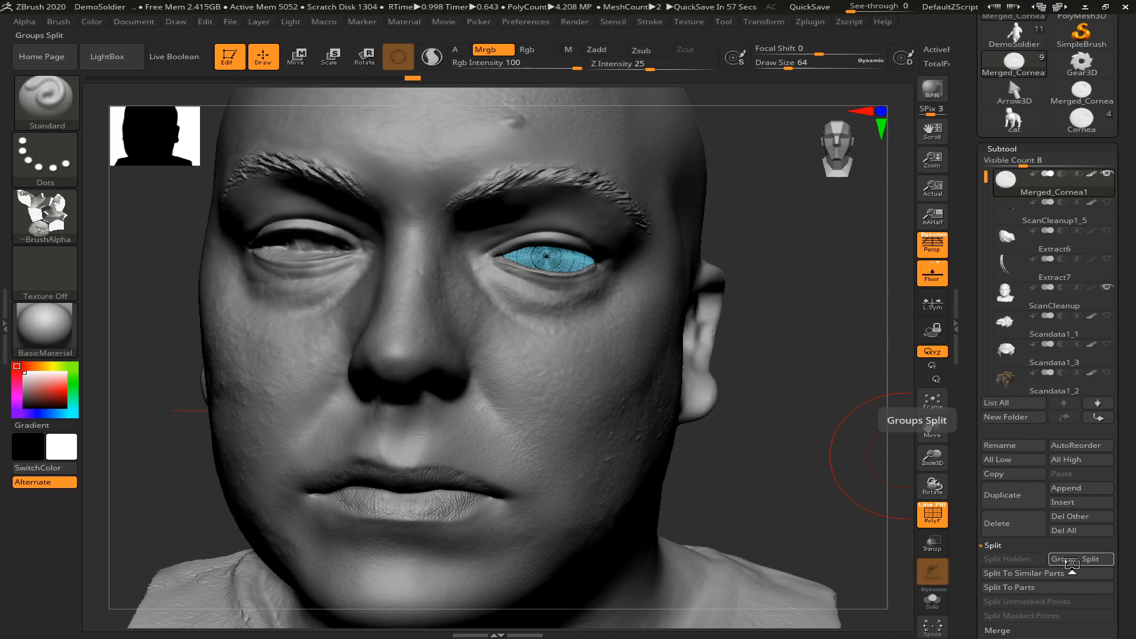
{"action": "left_click", "coordinate": [1050, 559]}
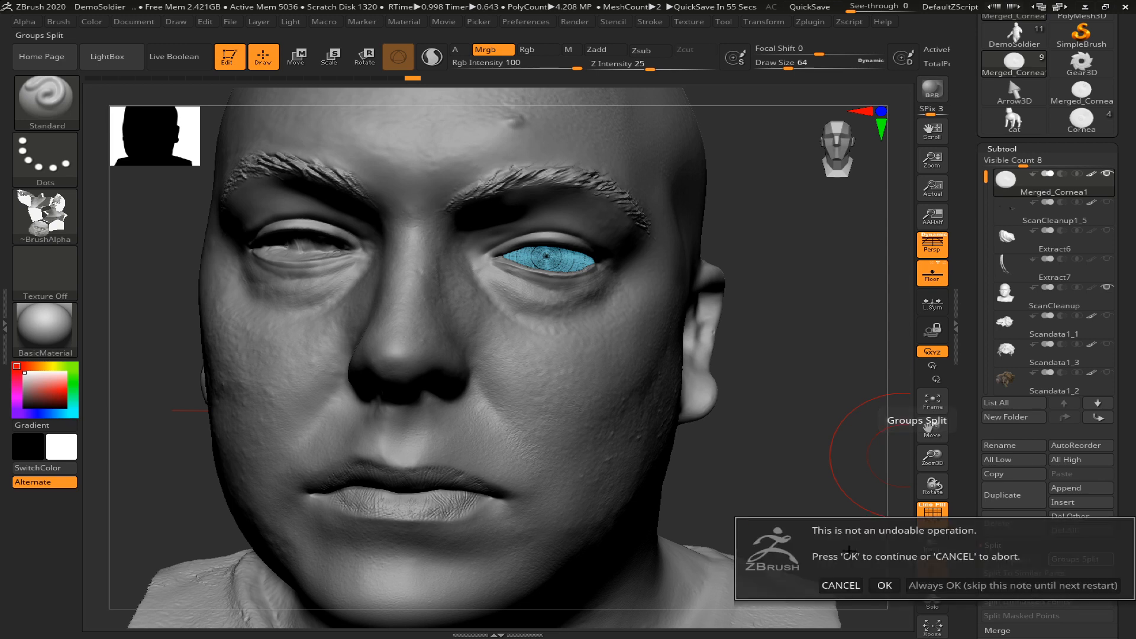
{"action": "left_click", "coordinate": [875, 584]}
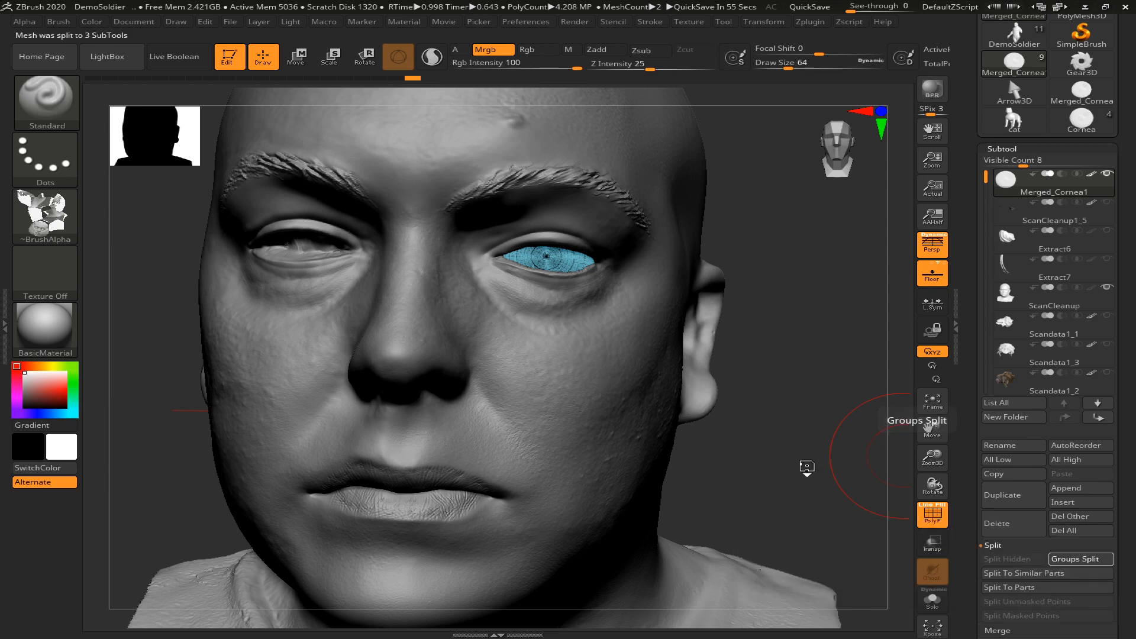
Hide the outer Merged_Cornea1 shell, comparing the eye with the shell shown and hidden from several angles
{"action": "mouse_move", "coordinate": [1029, 240]}
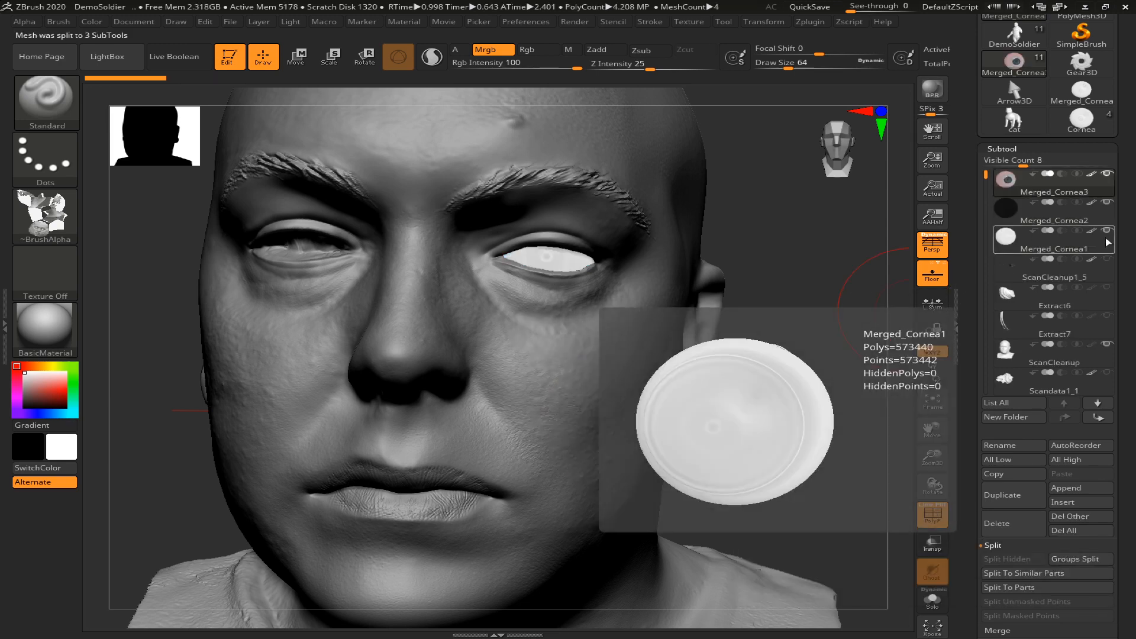
{"action": "left_click", "coordinate": [1107, 232]}
{"action": "left_click_drag", "start_coordinate": [818, 250], "coordinate": [843, 251]}
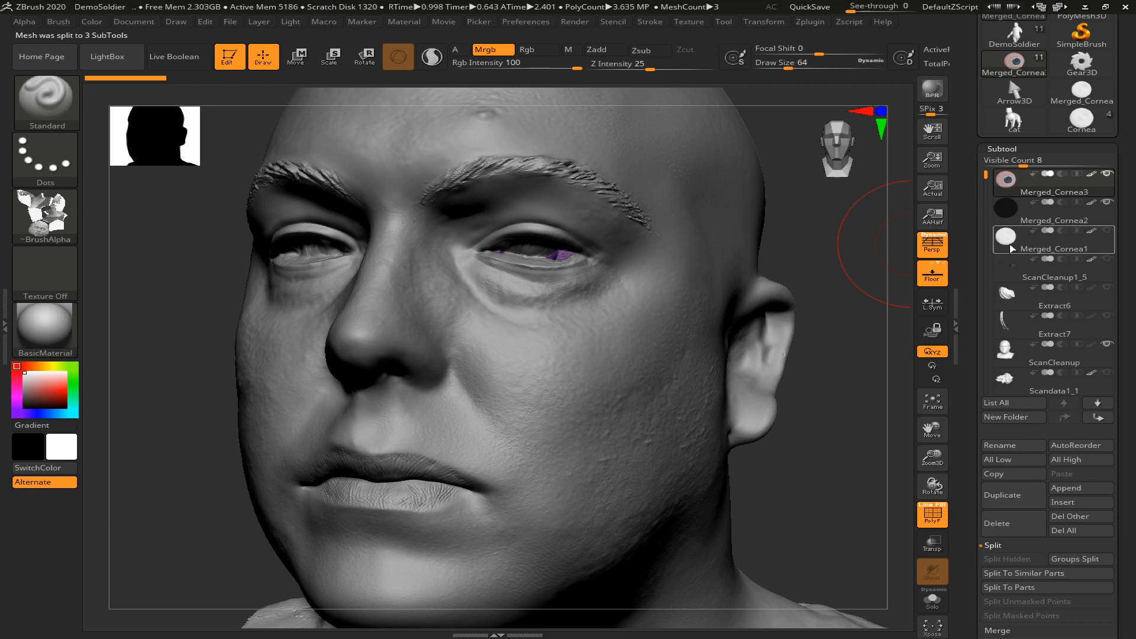
{"action": "mouse_move", "coordinate": [1004, 187]}
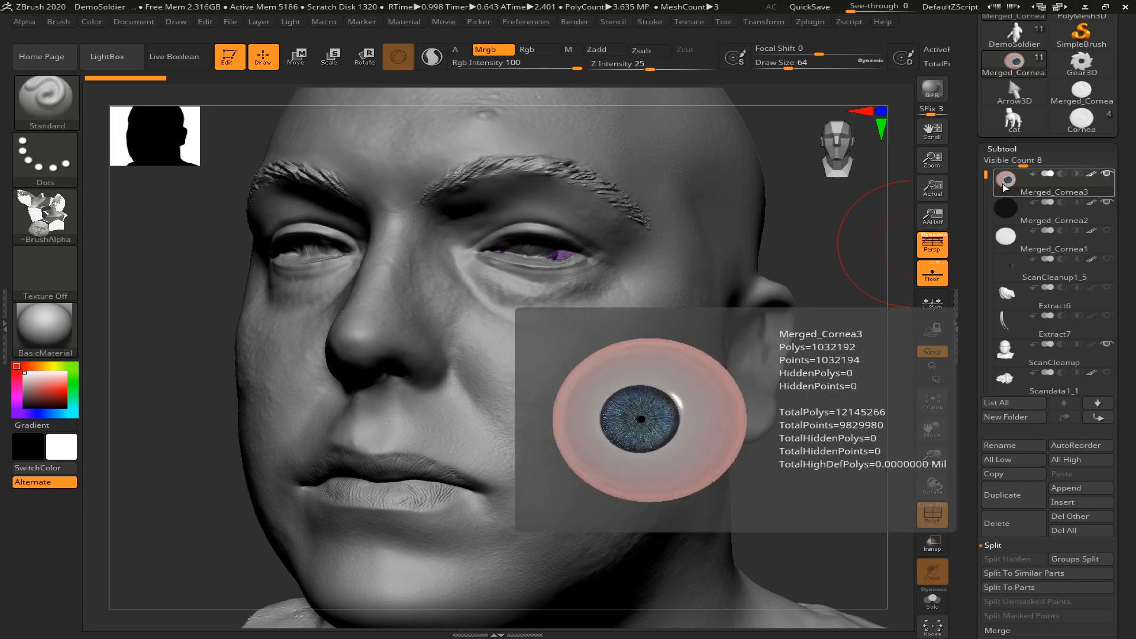
{"action": "left_click_drag", "start_coordinate": [849, 320], "coordinate": [818, 331]}
{"action": "left_click", "coordinate": [1108, 231]}
{"action": "left_click", "coordinate": [1107, 230]}
{"action": "left_click", "coordinate": [1108, 231]}
{"action": "left_click", "coordinate": [1108, 231]}
{"action": "left_click", "coordinate": [1107, 230]}
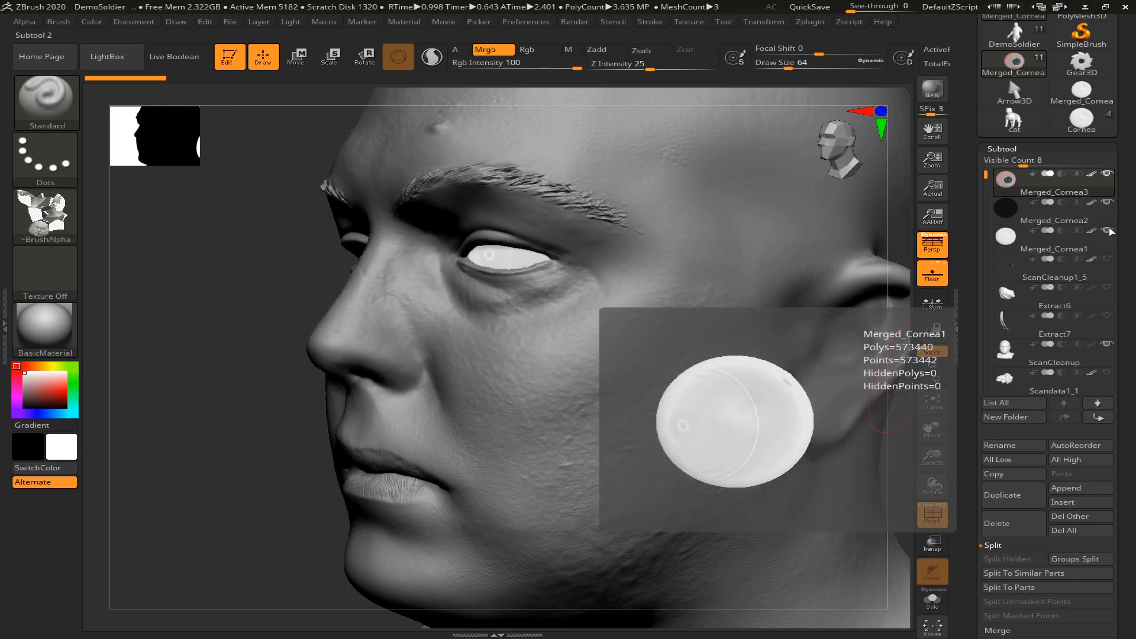
{"action": "left_click", "coordinate": [1107, 230]}
{"action": "left_click_drag", "start_coordinate": [270, 353], "coordinate": [300, 350]}
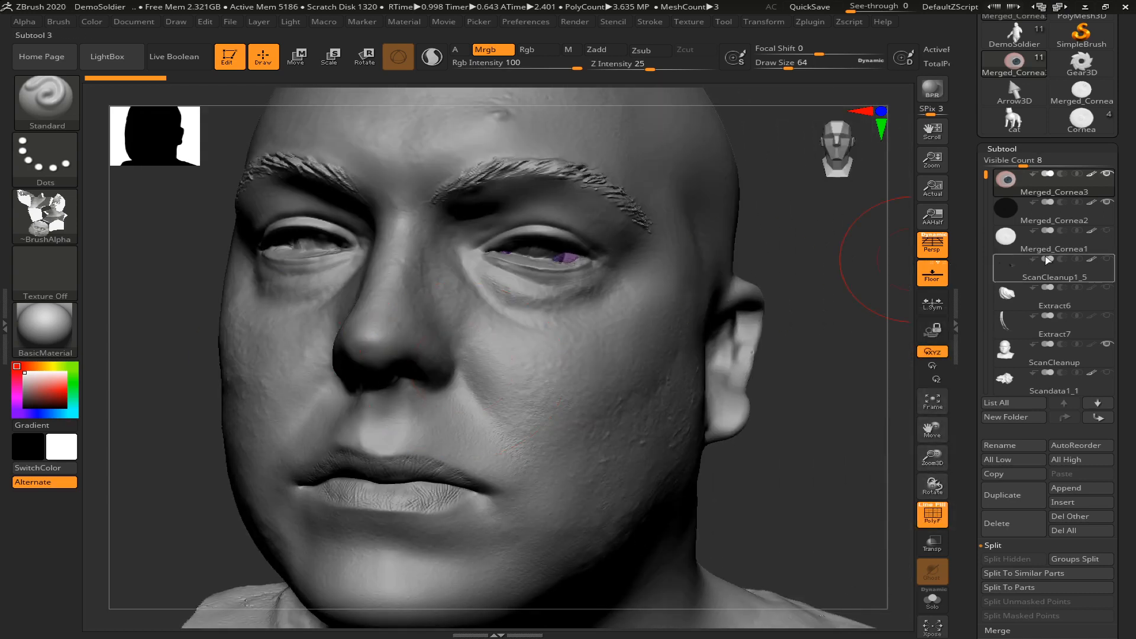
Inspect Merged_Cornea2 by toggling its visibility and view the eyeball inside the socket with transparency switched on and off
{"action": "left_click", "coordinate": [1108, 203]}
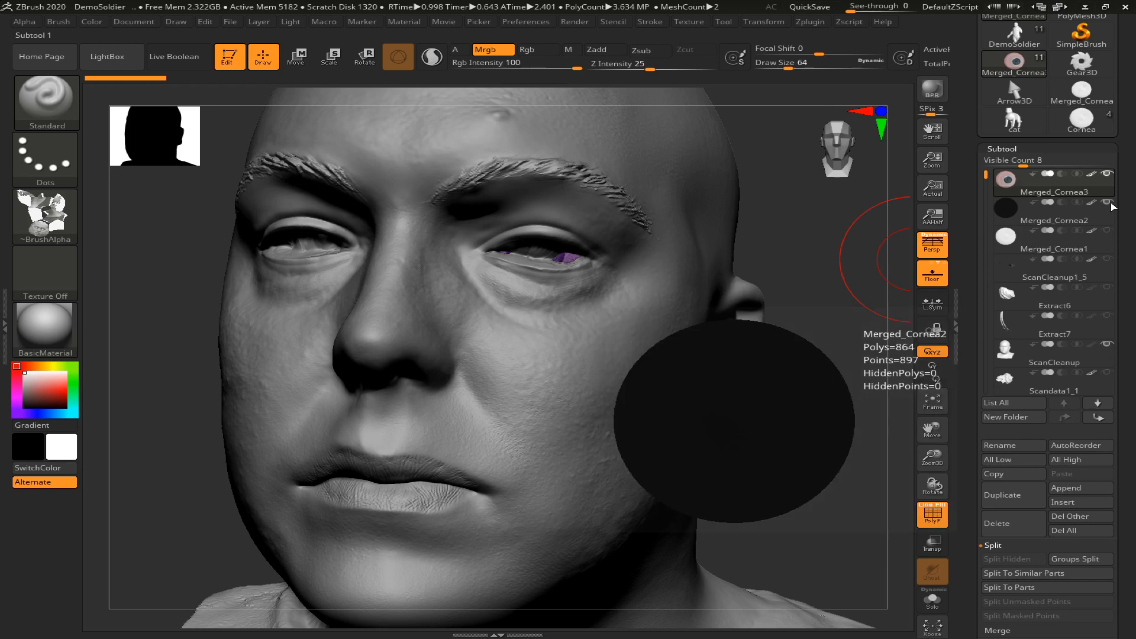
{"action": "left_click", "coordinate": [927, 539]}
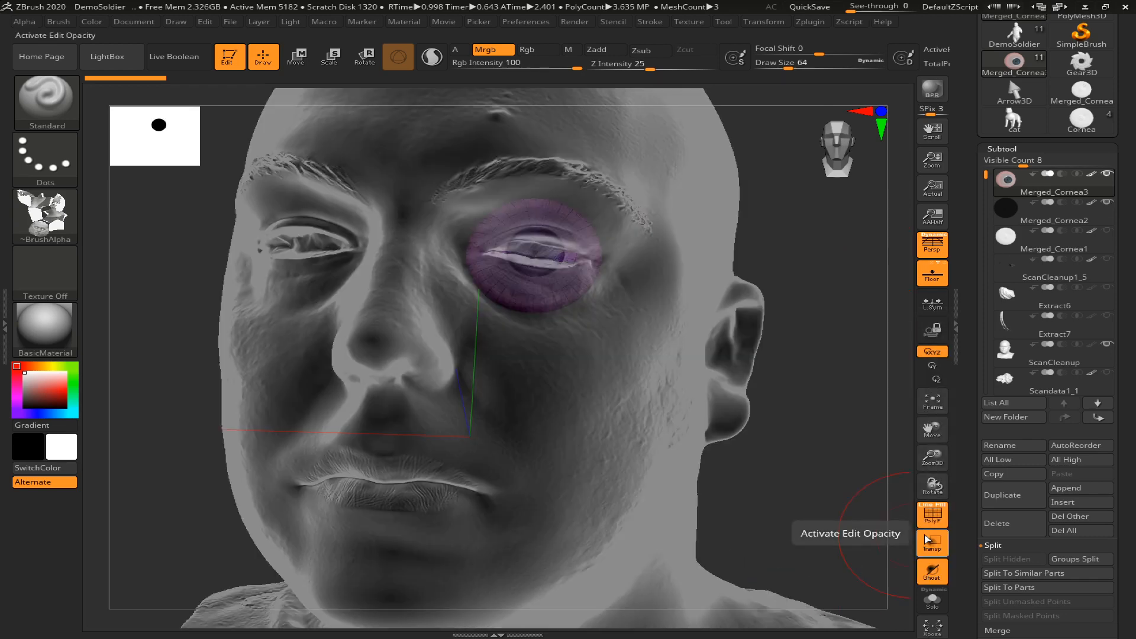
{"action": "left_click", "coordinate": [927, 539]}
{"action": "left_click_drag", "start_coordinate": [794, 471], "coordinate": [852, 465]}
Select the ScanCleanup head, set the draw size to 18 and turn off the polygon wireframe around the left eye
{"action": "left_click", "coordinate": [1013, 359]}
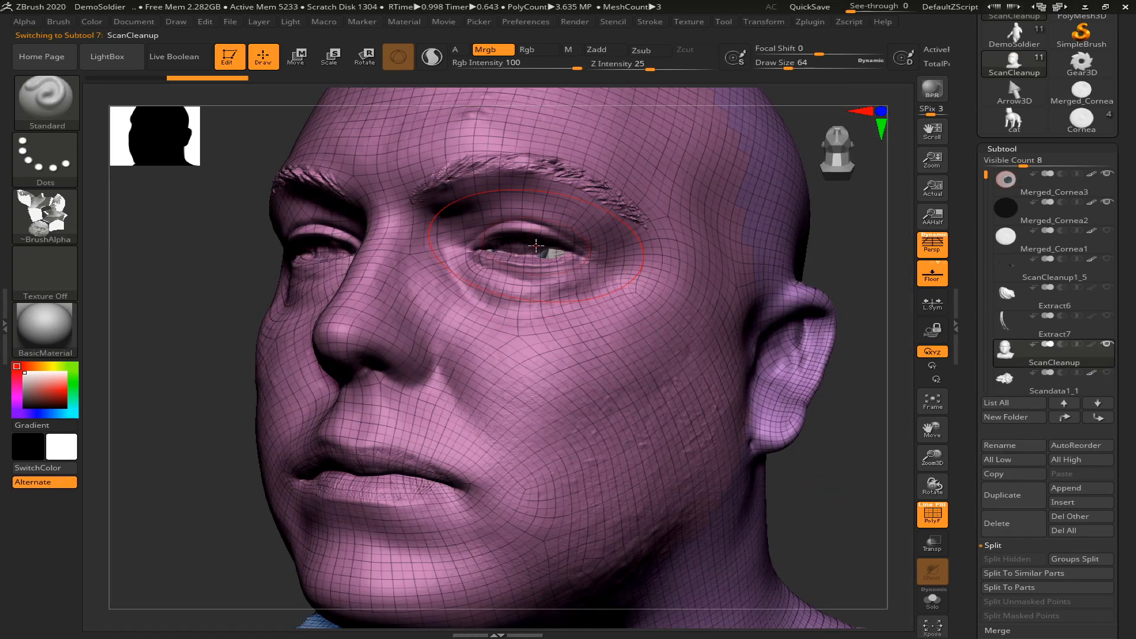
{"action": "key", "text": "s"}
{"action": "left_click_drag", "start_coordinate": [536, 246], "coordinate": [508, 246]}
{"action": "left_click_drag", "start_coordinate": [852, 484], "coordinate": [860, 559], "text": "alt"}
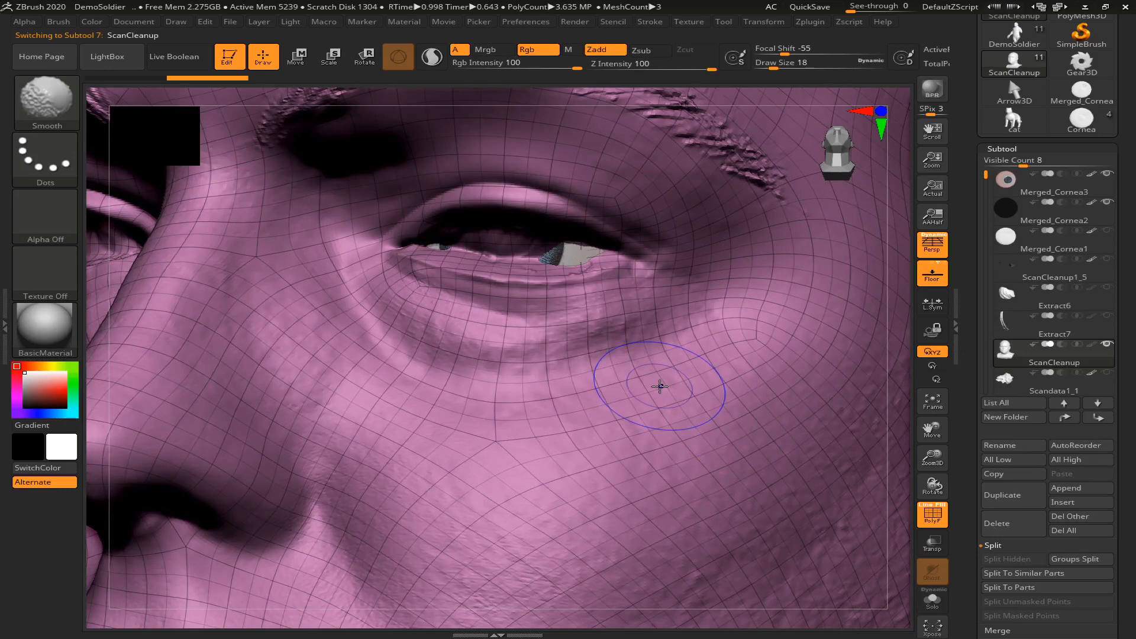
{"action": "key", "text": "shift+f"}
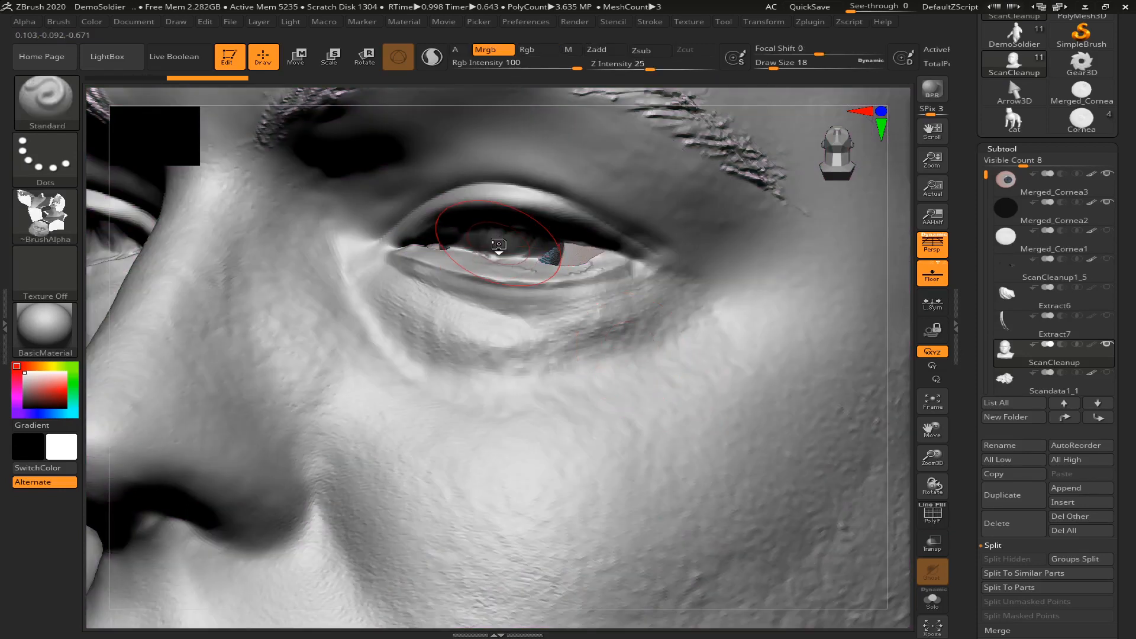
Carve back the scan flesh covering the iris with the DamStandard brush, undoing the first stroke
{"action": "key", "text": "b"}
{"action": "key", "text": "d"}
{"action": "key", "text": "s"}
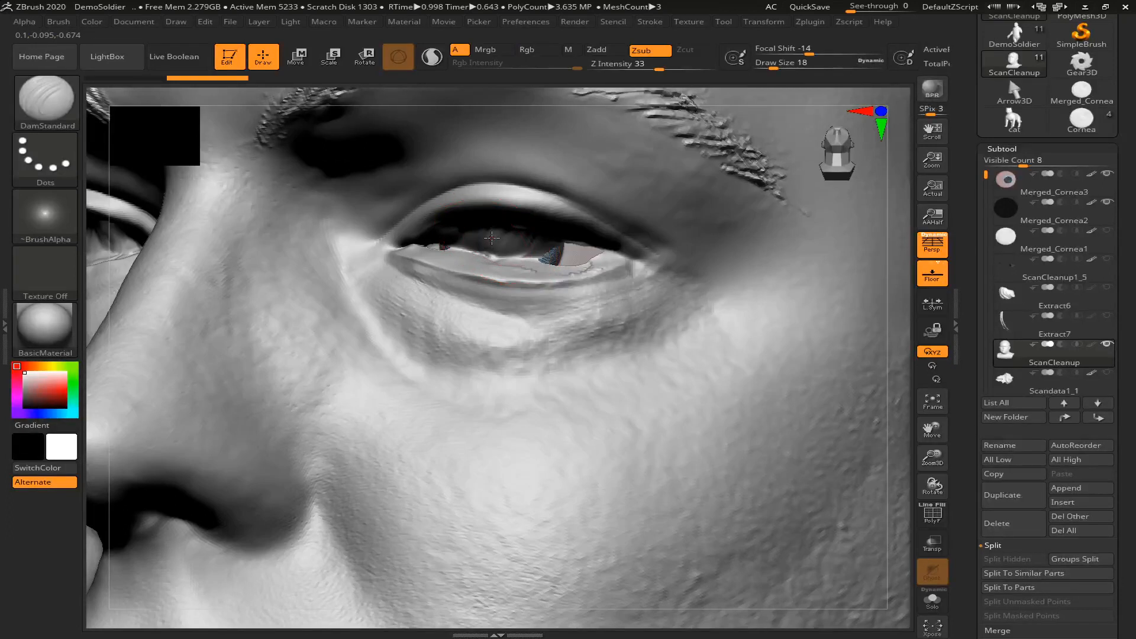
{"action": "mouse_move", "coordinate": [505, 236]}
{"action": "left_mouse_down"}
{"action": "mouse_move", "coordinate": [552, 239]}
{"action": "mouse_move", "coordinate": [504, 256]}
{"action": "mouse_move", "coordinate": [448, 252]}
{"action": "mouse_move", "coordinate": [526, 261]}
{"action": "left_mouse_up"}
{"action": "key", "text": "ctrl+z"}
{"action": "left_click_drag", "start_coordinate": [458, 245], "coordinate": [464, 246]}
Set the draw size to 8 and carve the remaining flesh off the iris, pupil and adjoining eye white
{"action": "key", "text": "s"}
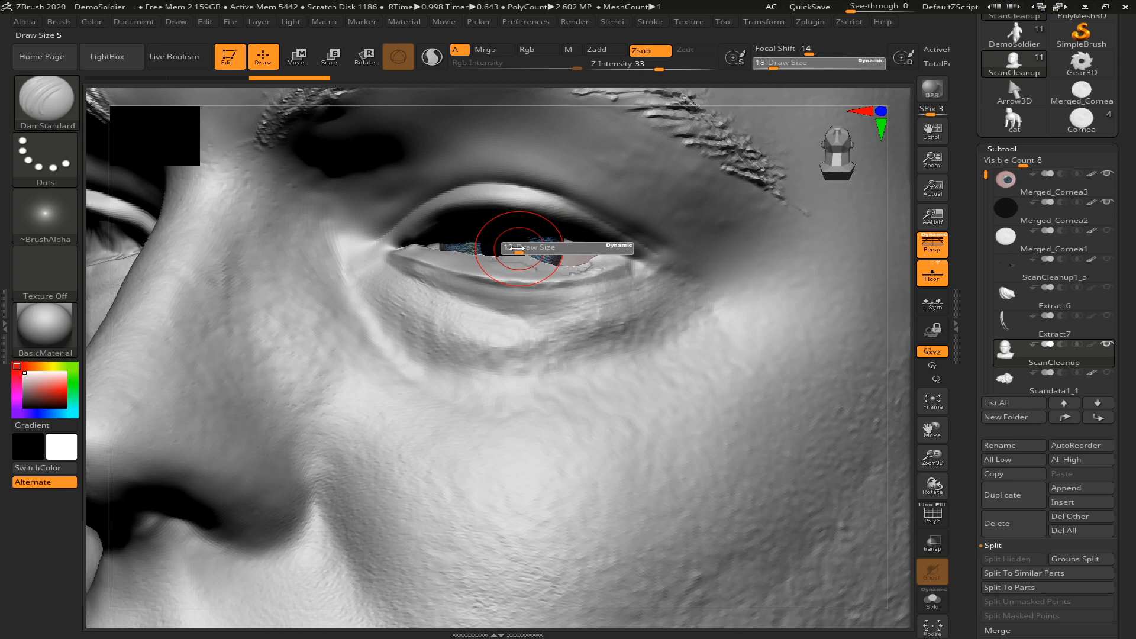
{"action": "type", "text": "8"}
{"action": "key", "text": "Return"}
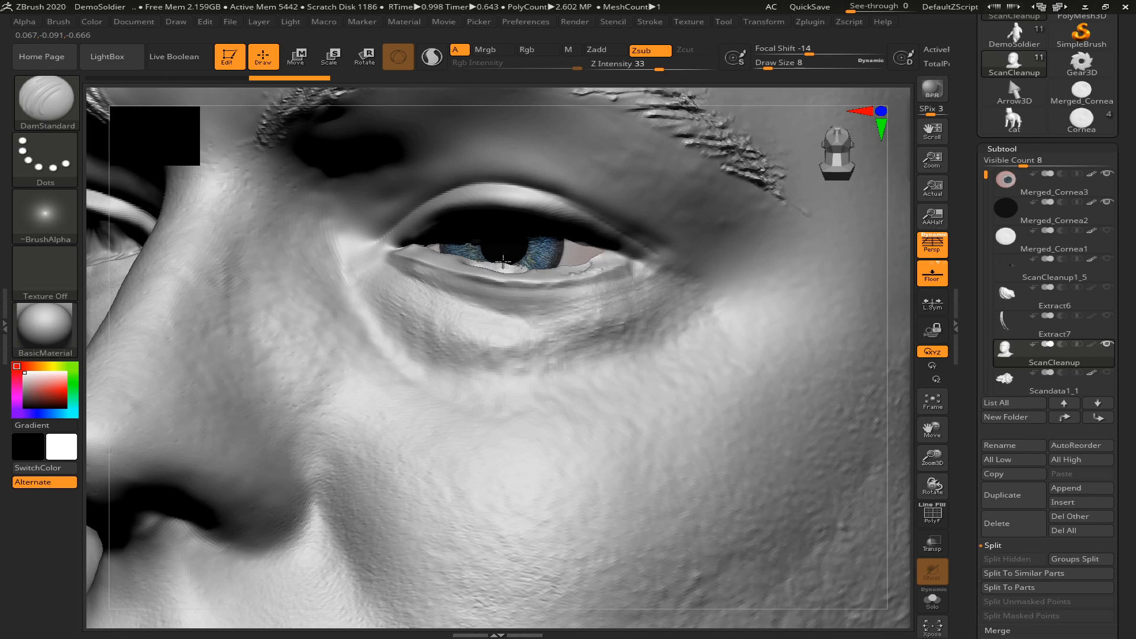
{"action": "mouse_move", "coordinate": [525, 266]}
{"action": "left_mouse_down"}
{"action": "mouse_move", "coordinate": [439, 240]}
{"action": "mouse_move", "coordinate": [563, 236]}
{"action": "mouse_move", "coordinate": [488, 238]}
{"action": "left_mouse_up"}
{"action": "left_click_drag", "start_coordinate": [564, 239], "coordinate": [576, 240]}
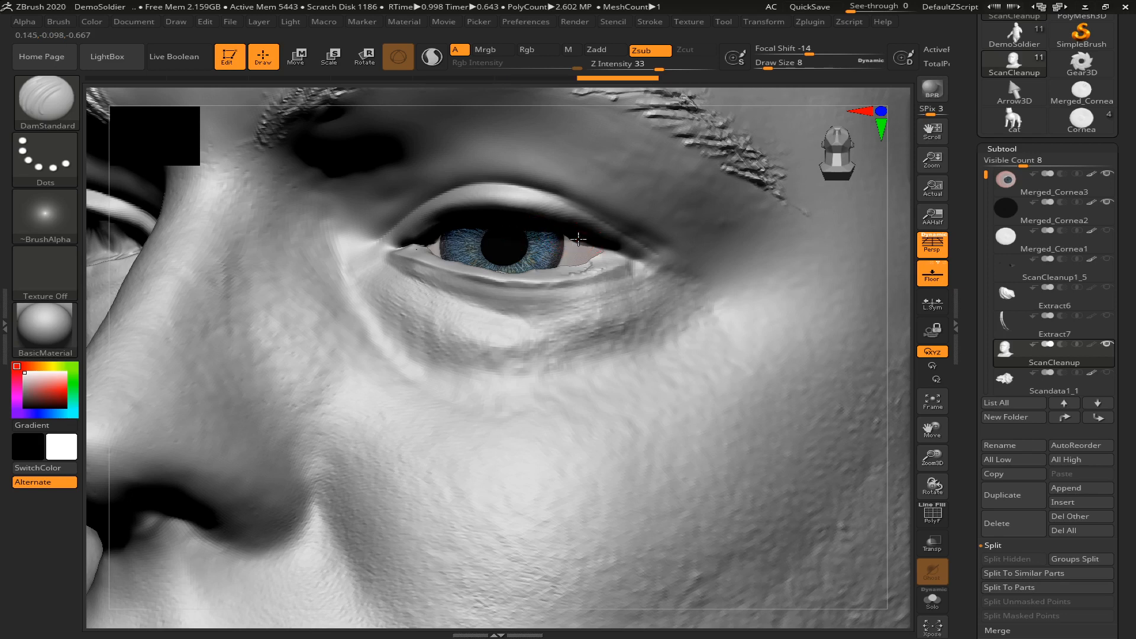
Carve the leftover flesh at the lower lid's inner half down behind the eyeball, undoing the accidental mask stroke
{"action": "left_click_drag", "start_coordinate": [910, 366], "coordinate": [896, 331]}
{"action": "left_click_drag", "start_coordinate": [897, 293], "coordinate": [687, 287]}
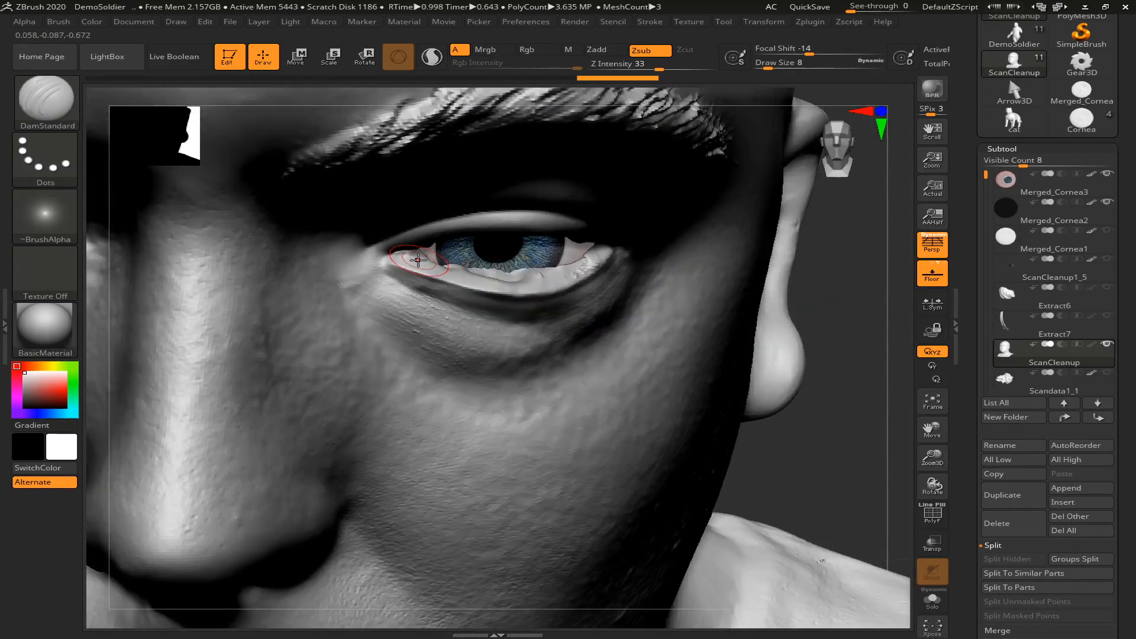
{"action": "mouse_move", "coordinate": [471, 268]}
{"action": "left_mouse_down"}
{"action": "mouse_move", "coordinate": [565, 269]}
{"action": "mouse_move", "coordinate": [460, 276]}
{"action": "left_mouse_up"}
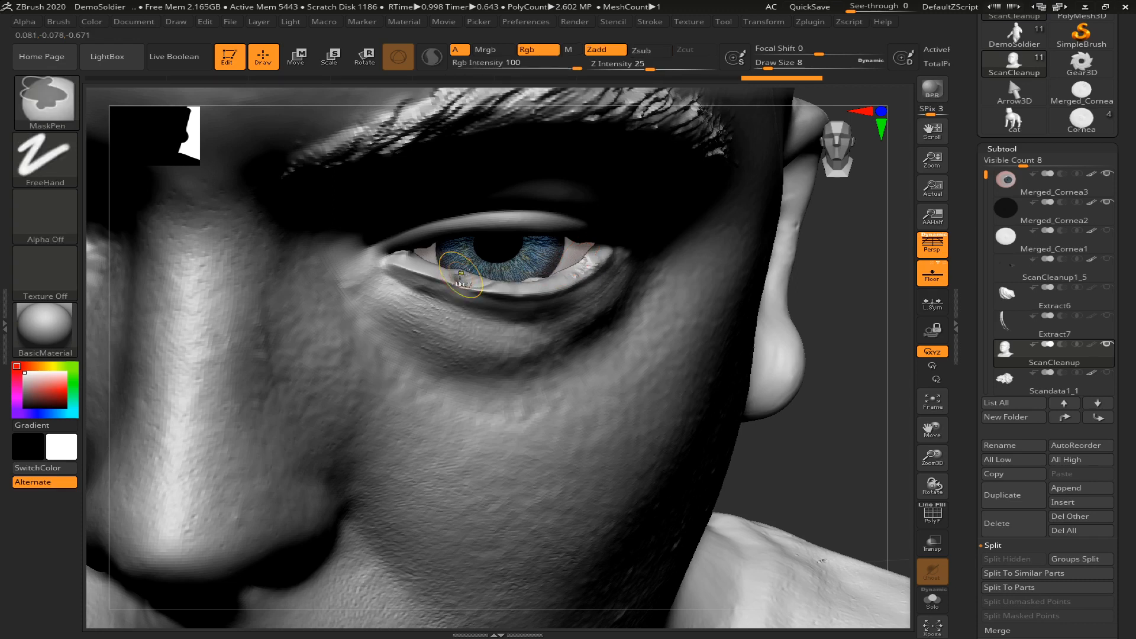
{"action": "key", "text": "ctrl+z"}
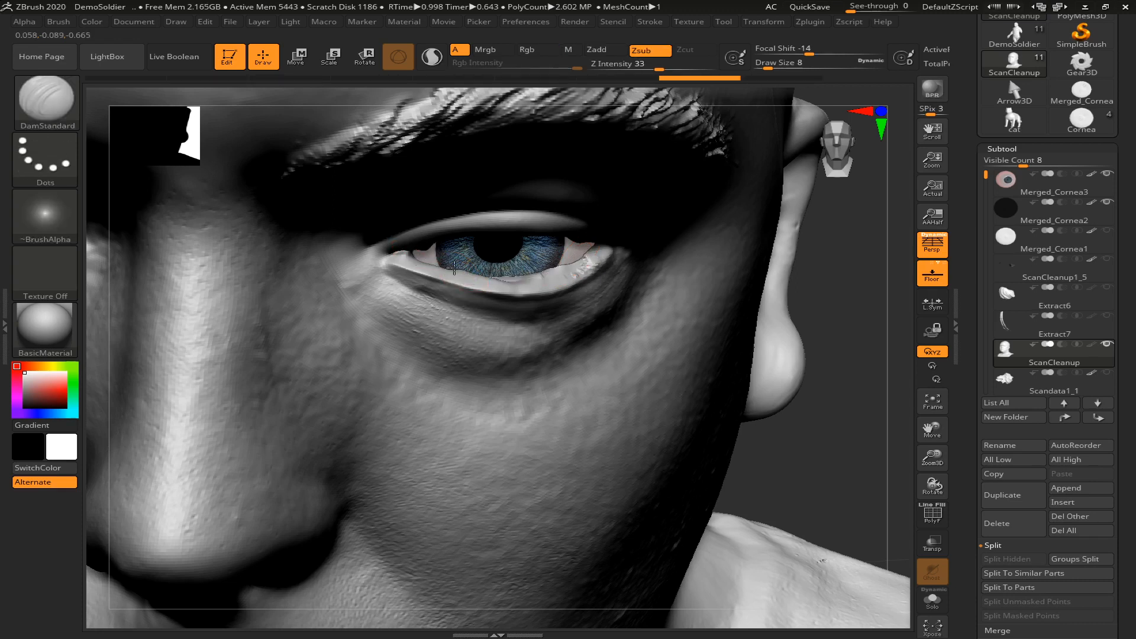
{"action": "left_click_drag", "start_coordinate": [474, 271], "coordinate": [386, 254]}
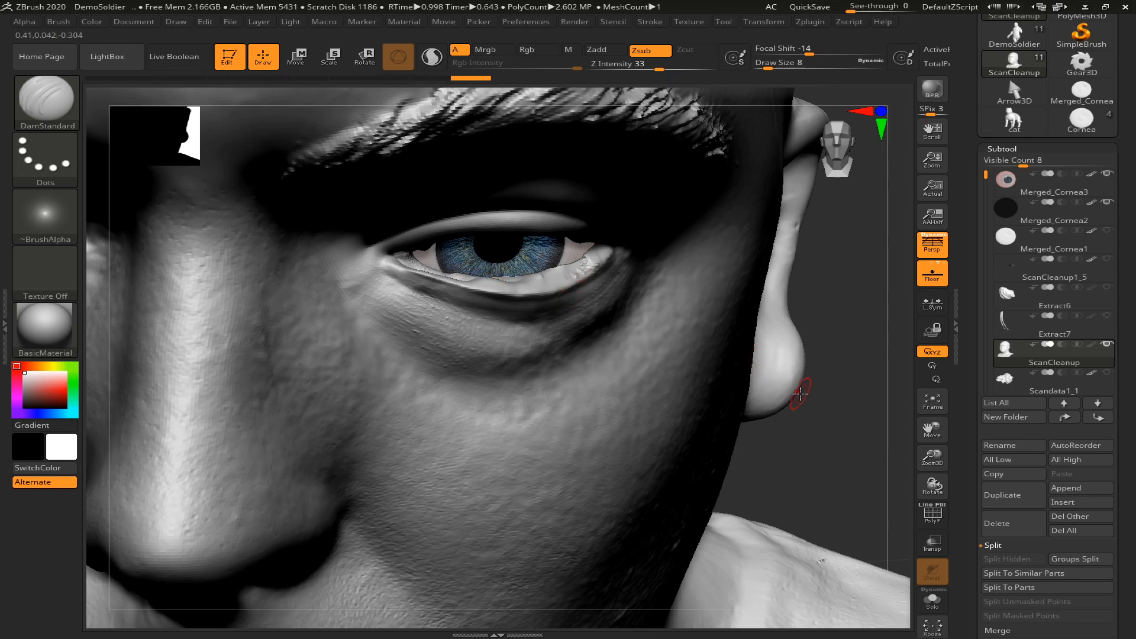
Carve back the flesh along the lower eyelid beneath the iris and toward the outer corner, working from above
{"action": "left_click_drag", "start_coordinate": [857, 426], "coordinate": [865, 458]}
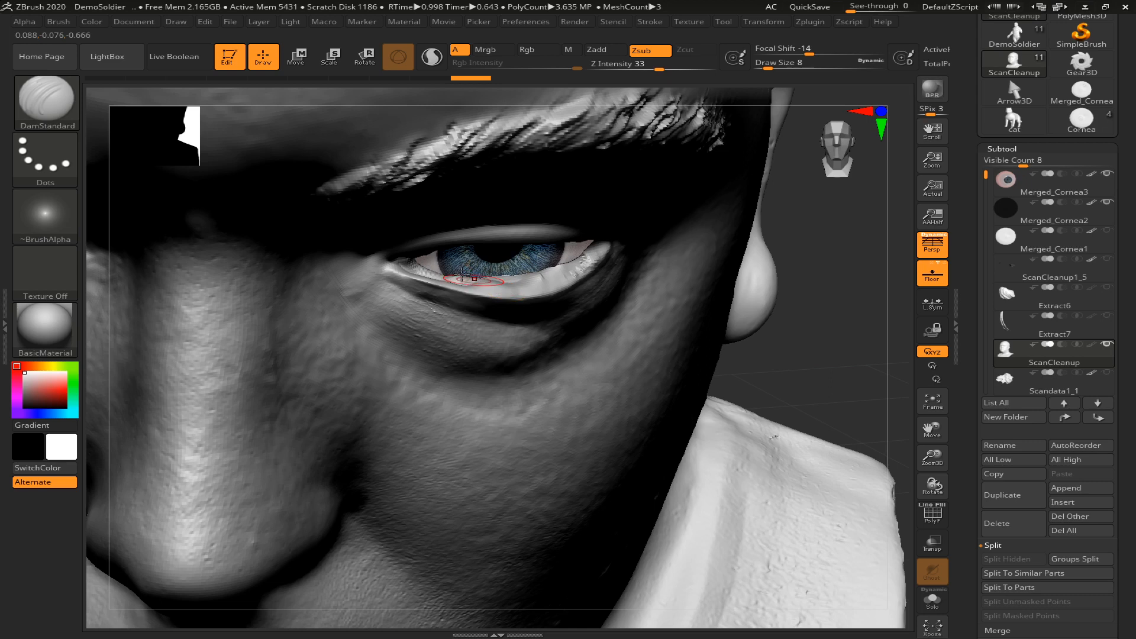
{"action": "left_click_drag", "start_coordinate": [448, 273], "coordinate": [522, 277]}
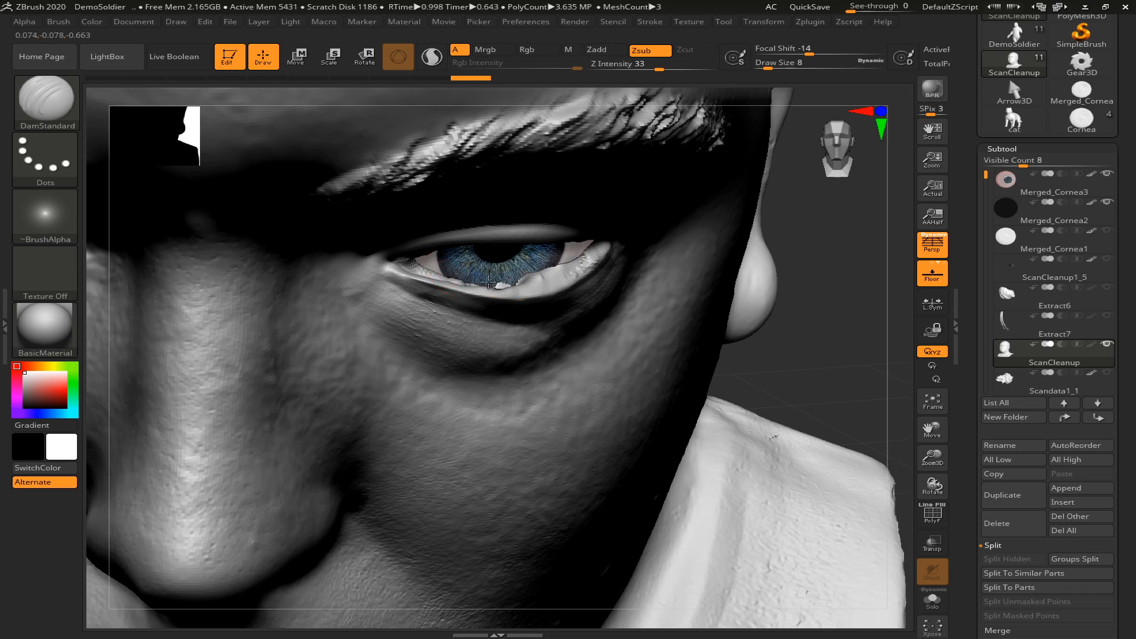
{"action": "left_click_drag", "start_coordinate": [497, 283], "coordinate": [450, 281]}
{"action": "left_click_drag", "start_coordinate": [555, 265], "coordinate": [486, 287]}
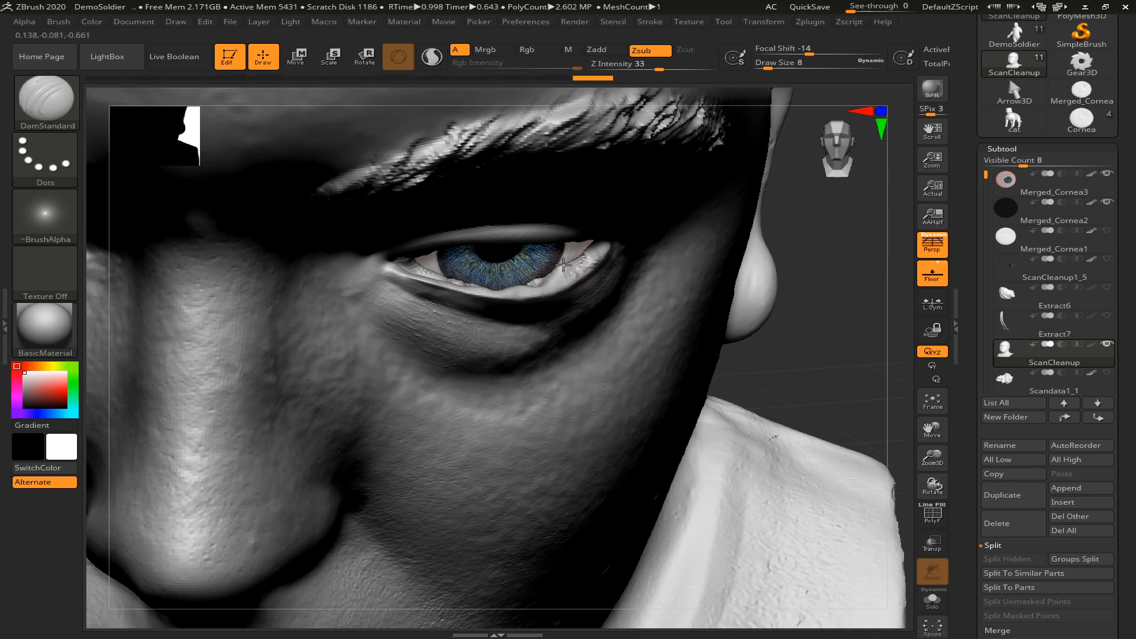
{"action": "left_click_drag", "start_coordinate": [565, 265], "coordinate": [533, 279]}
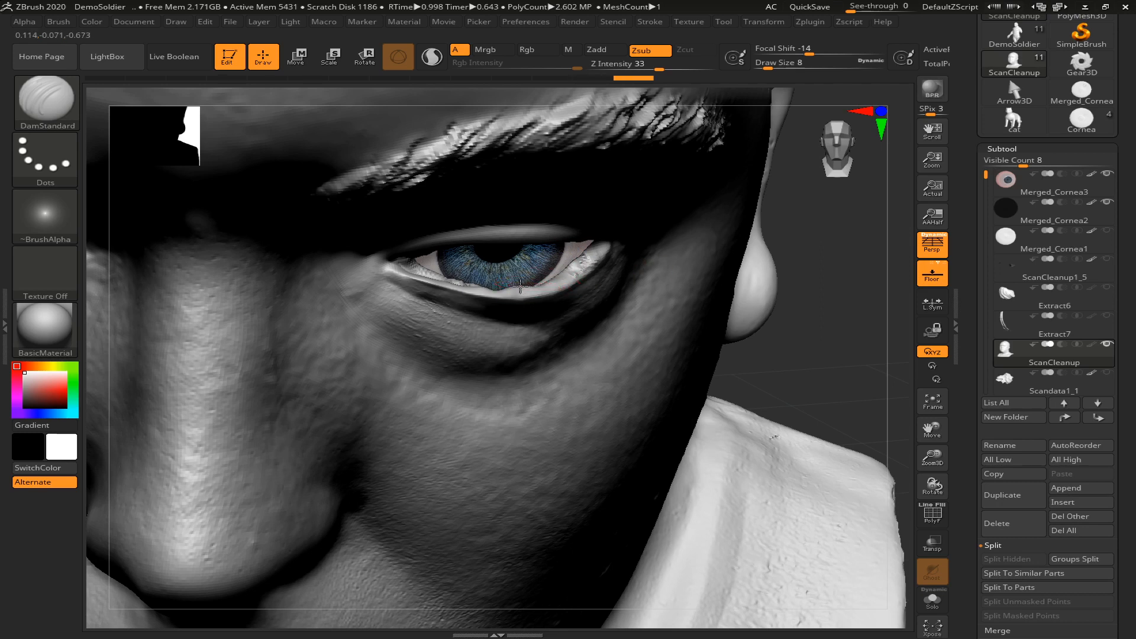
Undo the last stroke, clear the remaining flesh at the eye's inner and outer corners, and frame the whole bust
{"action": "left_click_drag", "start_coordinate": [826, 235], "coordinate": [819, 257]}
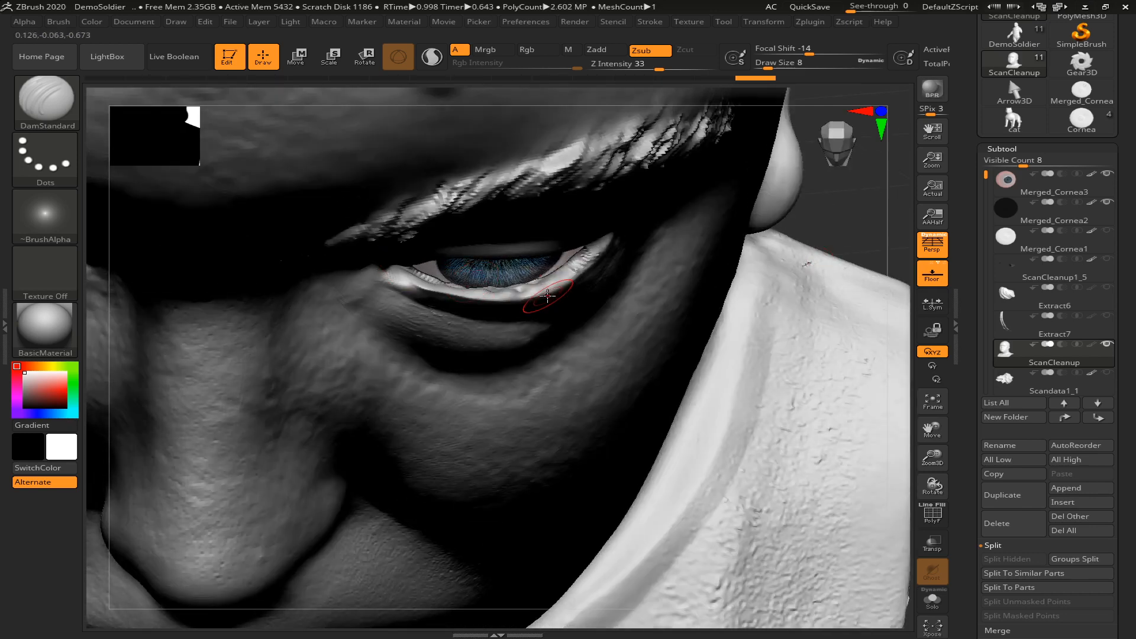
{"action": "key", "text": "ctrl+z"}
{"action": "mouse_move", "coordinate": [413, 267]}
{"action": "left_mouse_down"}
{"action": "mouse_move", "coordinate": [443, 273]}
{"action": "mouse_move", "coordinate": [437, 281]}
{"action": "left_mouse_up"}
{"action": "left_click_drag", "start_coordinate": [834, 204], "coordinate": [831, 185]}
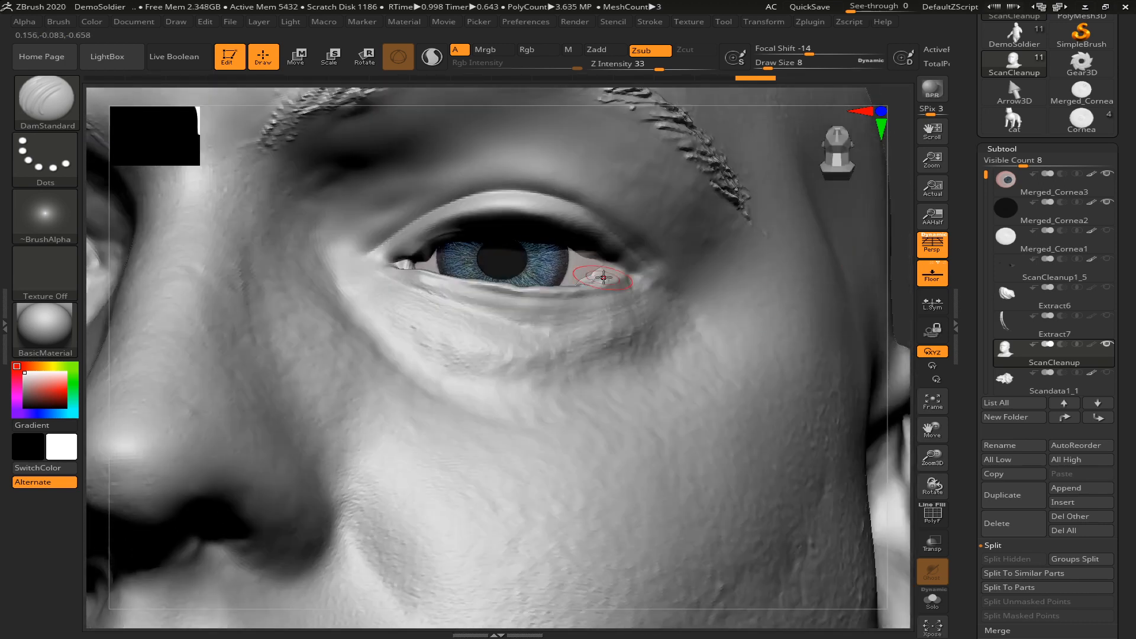
{"action": "mouse_move", "coordinate": [585, 256]}
{"action": "left_mouse_down"}
{"action": "mouse_move", "coordinate": [616, 296]}
{"action": "mouse_move", "coordinate": [600, 274]}
{"action": "left_mouse_up"}
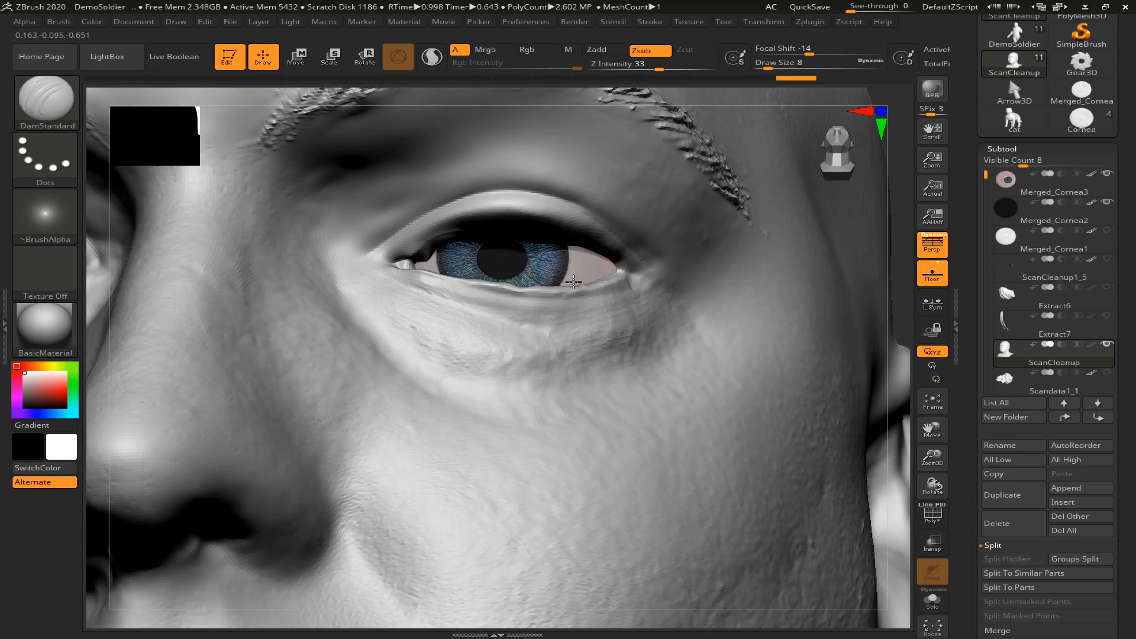
{"action": "key", "text": "f"}
{"action": "left_click_drag", "start_coordinate": [715, 286], "coordinate": [729, 322]}
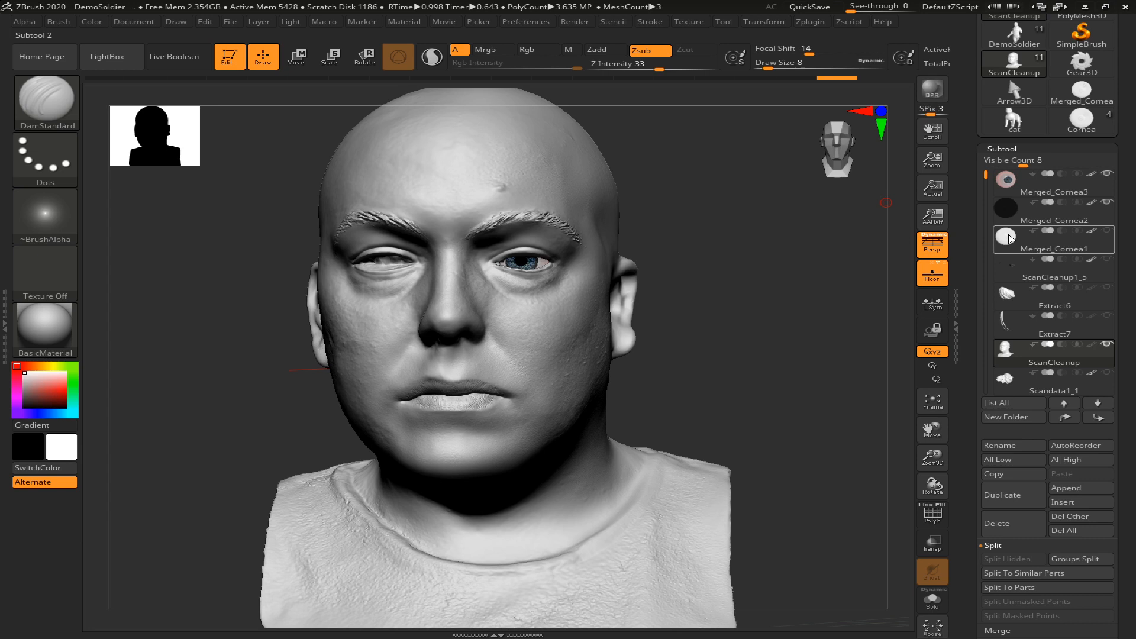
Merge Merged_Cornea3 down with Merged_Cornea2 and Merged_Cornea1 into one eye subtool, accepting the non-undoable operation note with Always OK
{"action": "left_click", "coordinate": [1006, 184]}
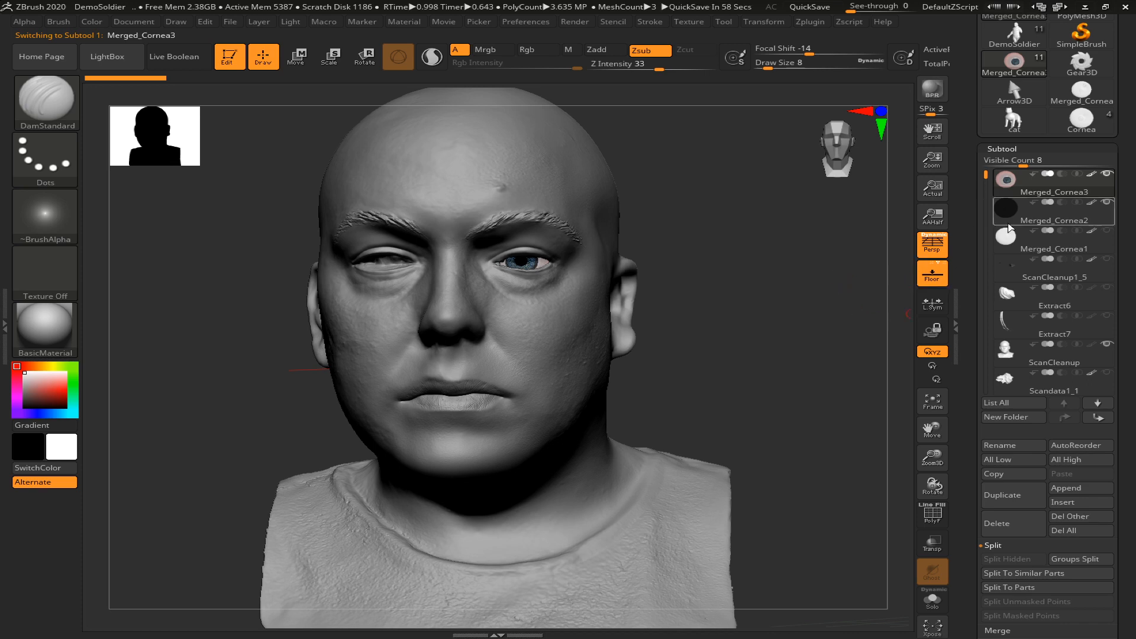
{"action": "mouse_move", "coordinate": [1100, 276]}
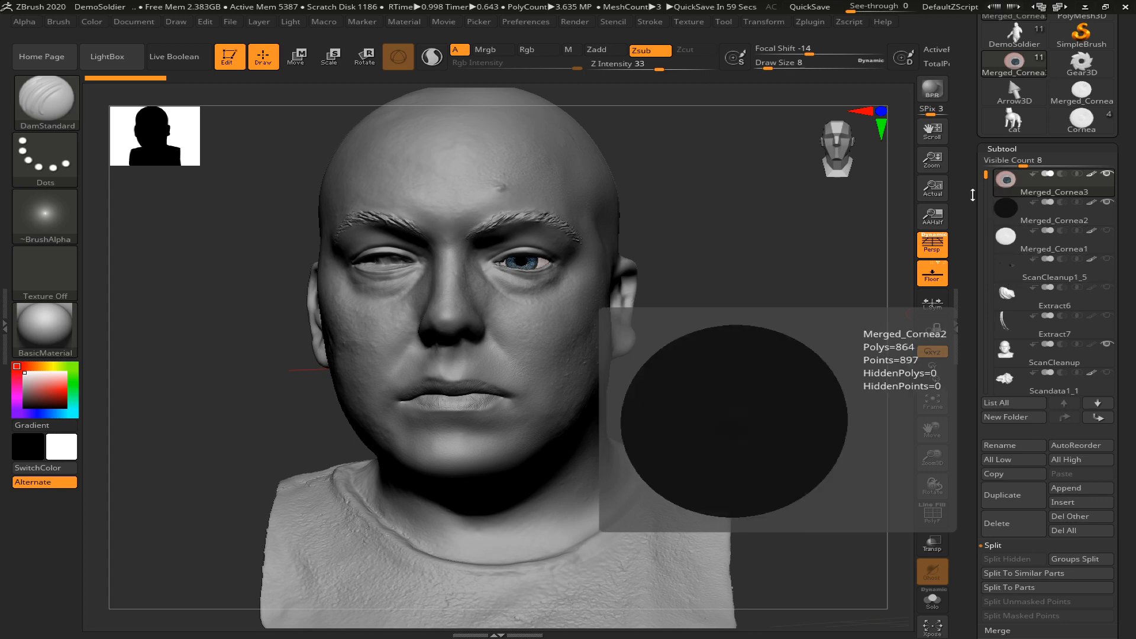
{"action": "left_click_drag", "start_coordinate": [1130, 556], "coordinate": [1130, 481]}
{"action": "left_click", "coordinate": [993, 416]}
{"action": "left_click", "coordinate": [1000, 376]}
{"action": "left_click", "coordinate": [998, 349]}
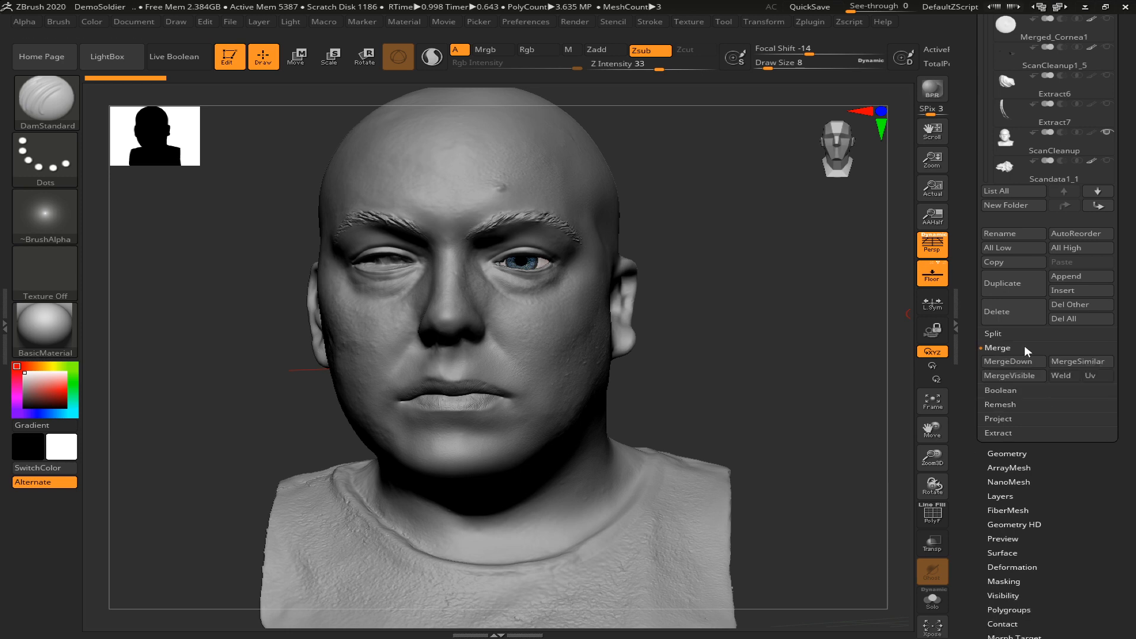
{"action": "left_click_drag", "start_coordinate": [1130, 225], "coordinate": [1131, 399]}
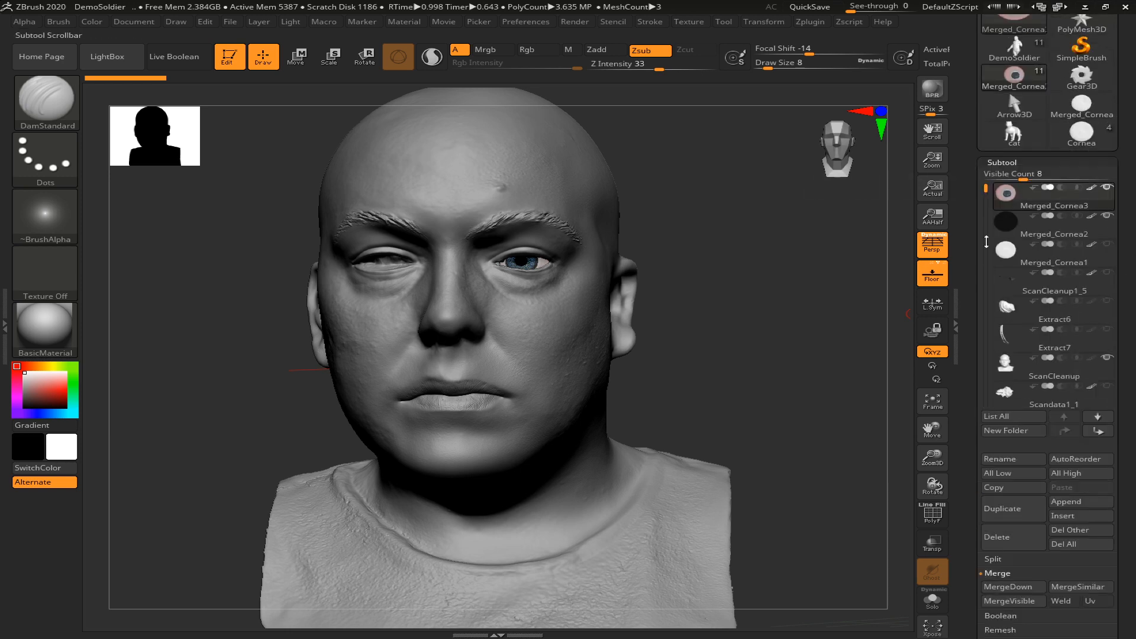
{"action": "left_click", "coordinate": [1000, 585]}
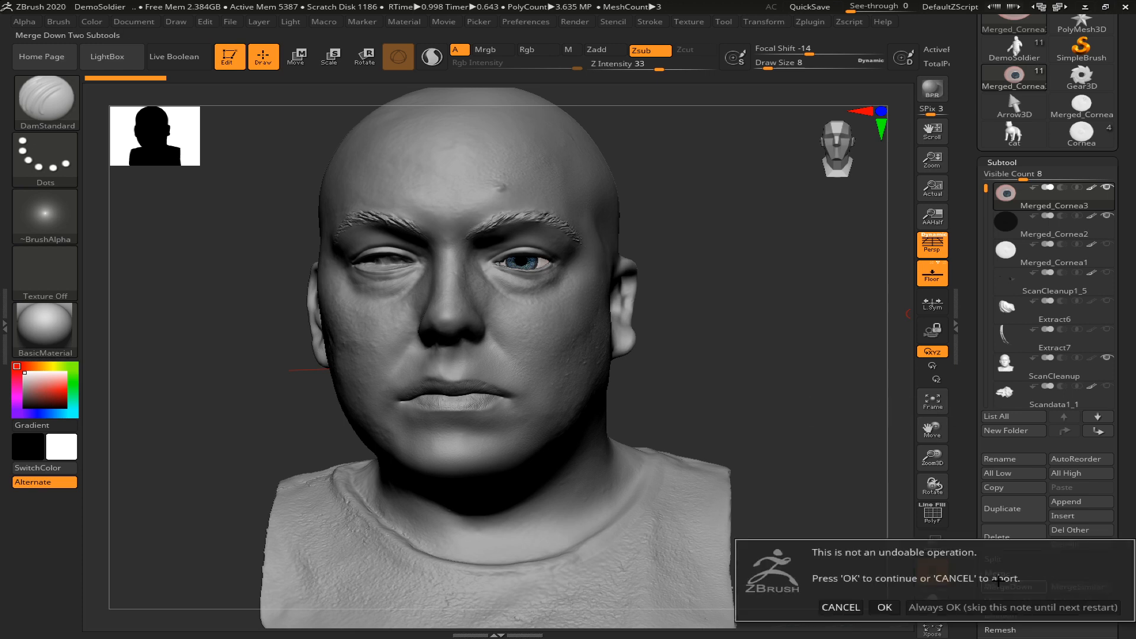
{"action": "left_click", "coordinate": [940, 605]}
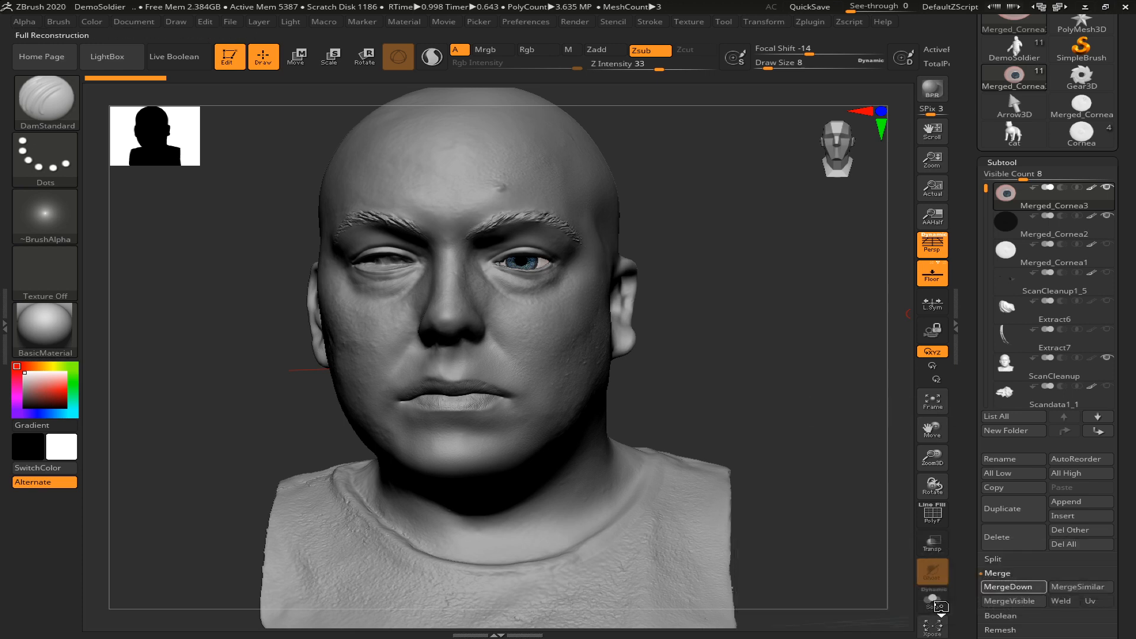
{"action": "left_click", "coordinate": [996, 587]}
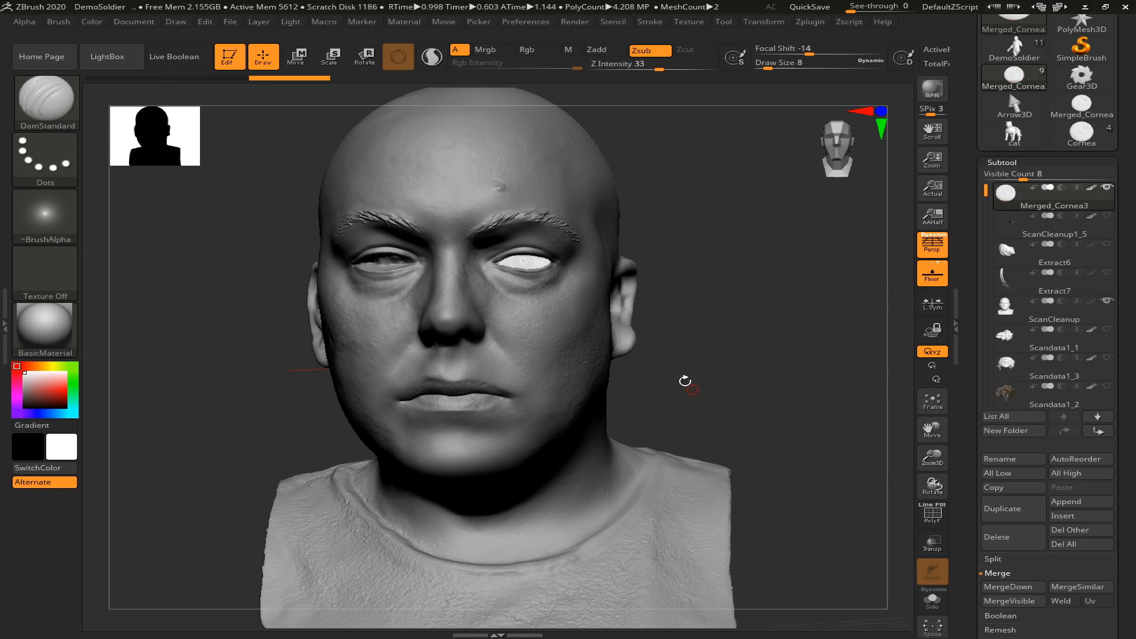
Switch to Move mode and center the transform gizmo on the merged eye's unmasked mesh
{"action": "left_click_drag", "start_coordinate": [685, 365], "coordinate": [730, 398]}
{"action": "left_click_drag", "start_coordinate": [827, 327], "coordinate": [824, 373], "text": "alt"}
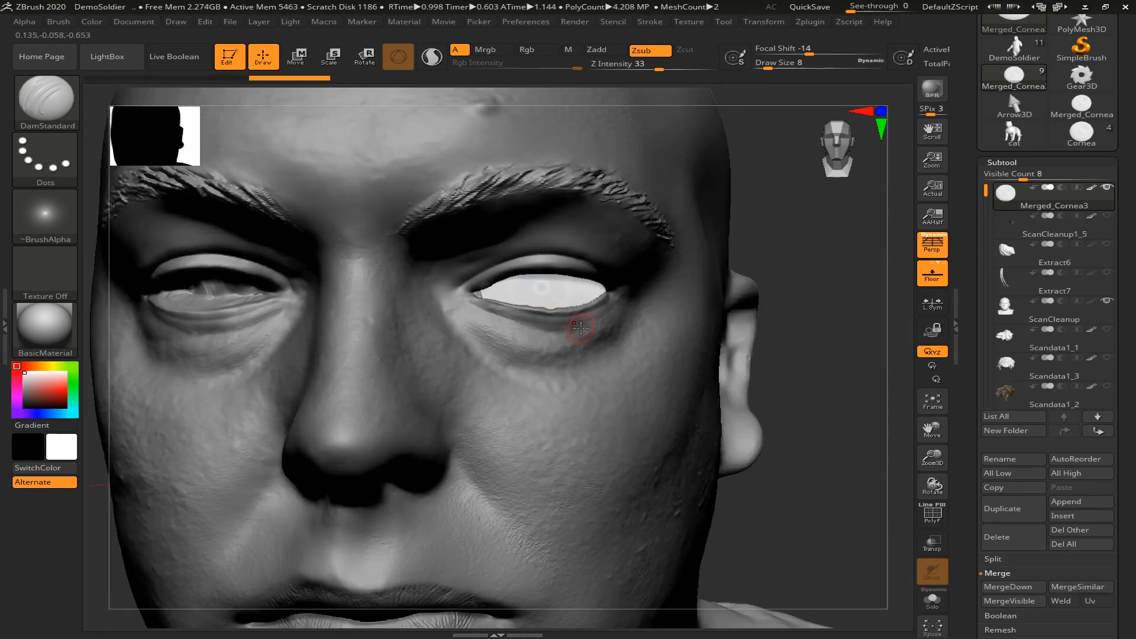
{"action": "key", "text": "w"}
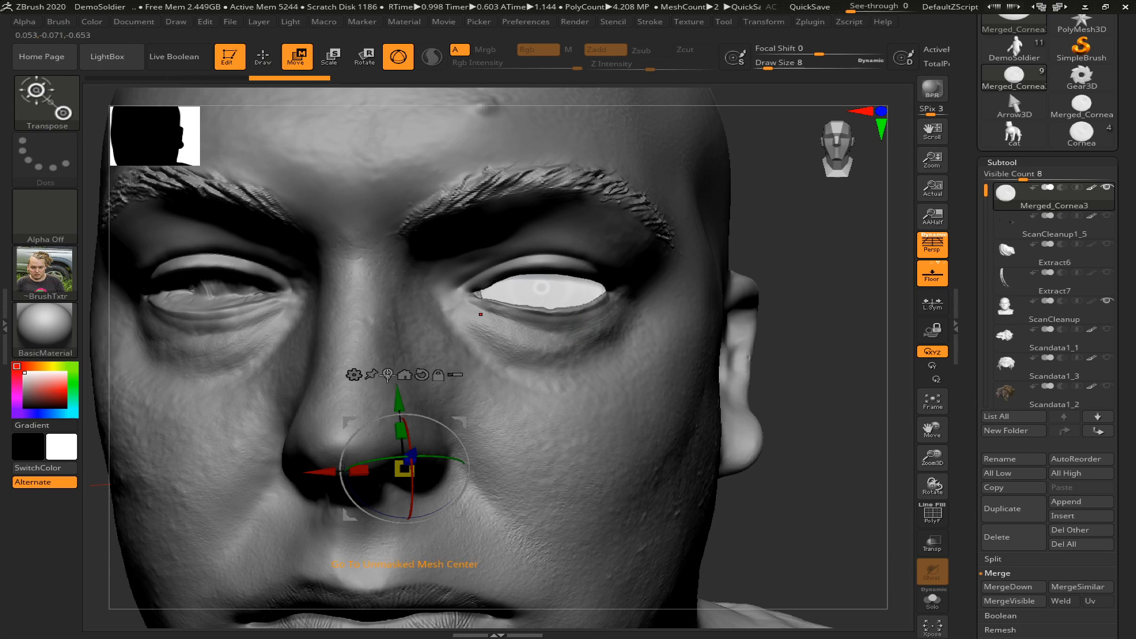
{"action": "left_click", "coordinate": [387, 374]}
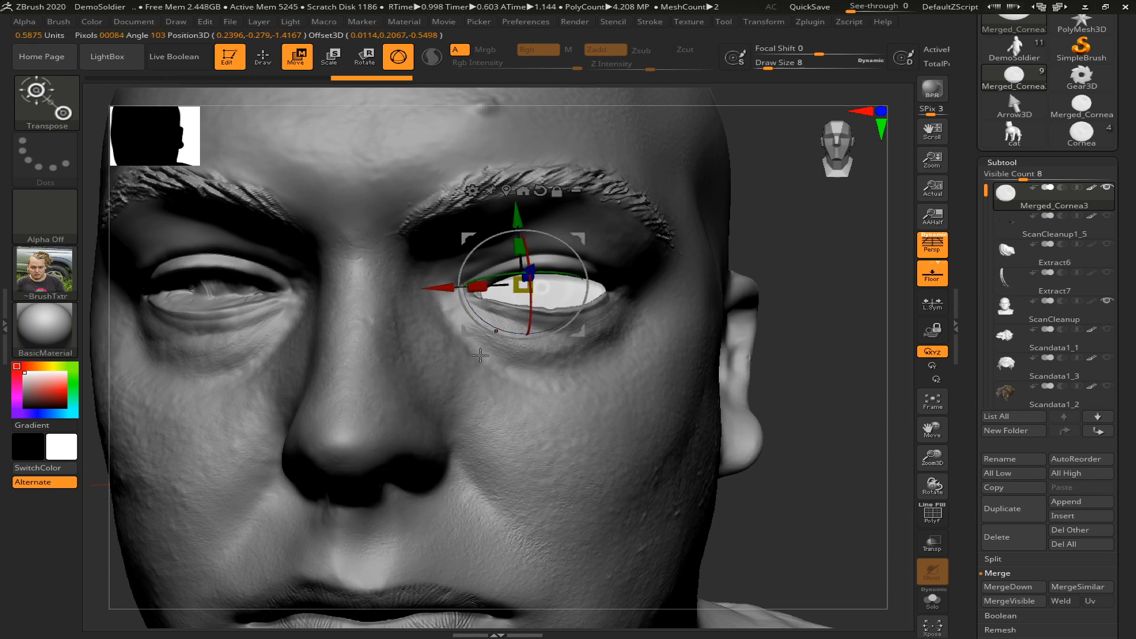
Rotate the merged eye in its socket from the front, turning it about 4.8 degrees around its vertical axis
{"action": "left_click_drag", "start_coordinate": [530, 299], "coordinate": [475, 329]}
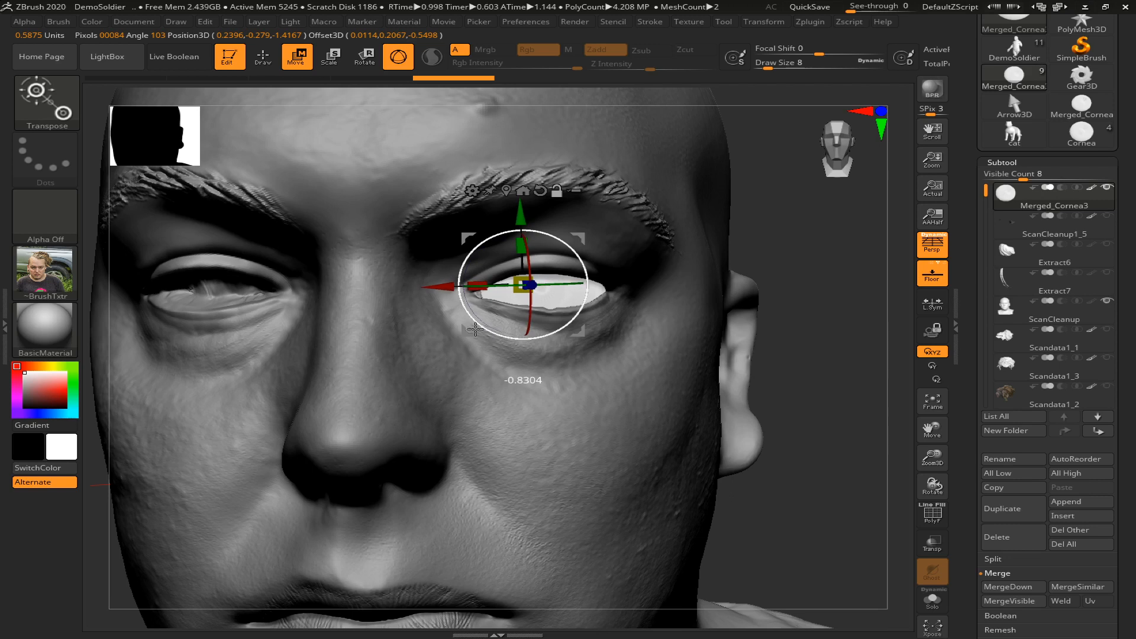
{"action": "key", "text": "space"}
{"action": "left_click_drag", "start_coordinate": [497, 283], "coordinate": [493, 284]}
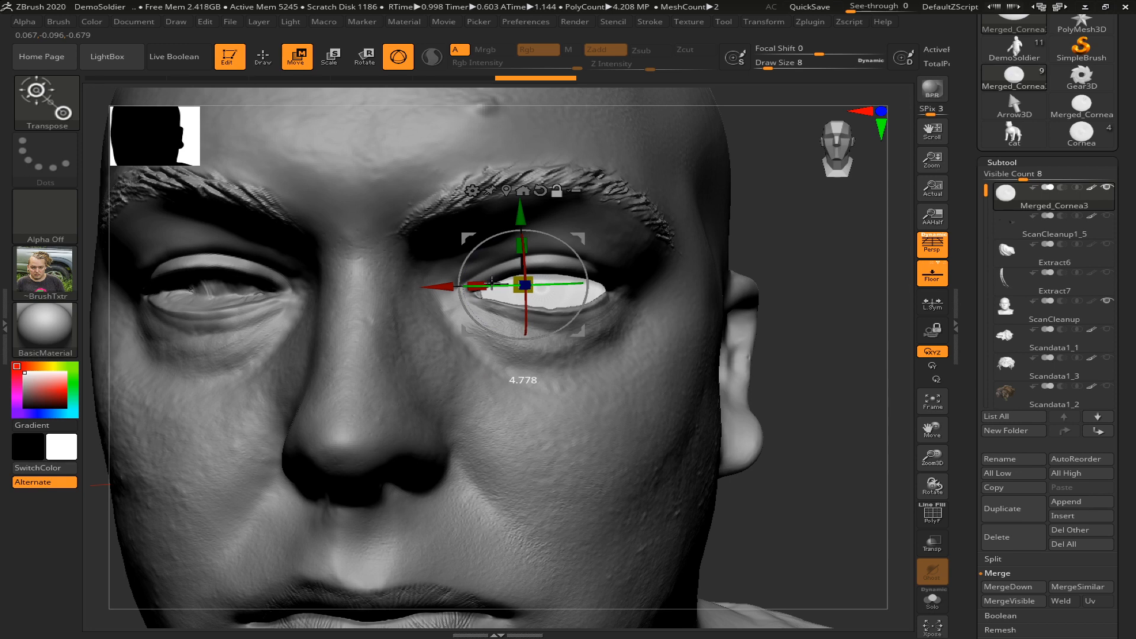
{"action": "left_click_drag", "start_coordinate": [575, 259], "coordinate": [580, 256]}
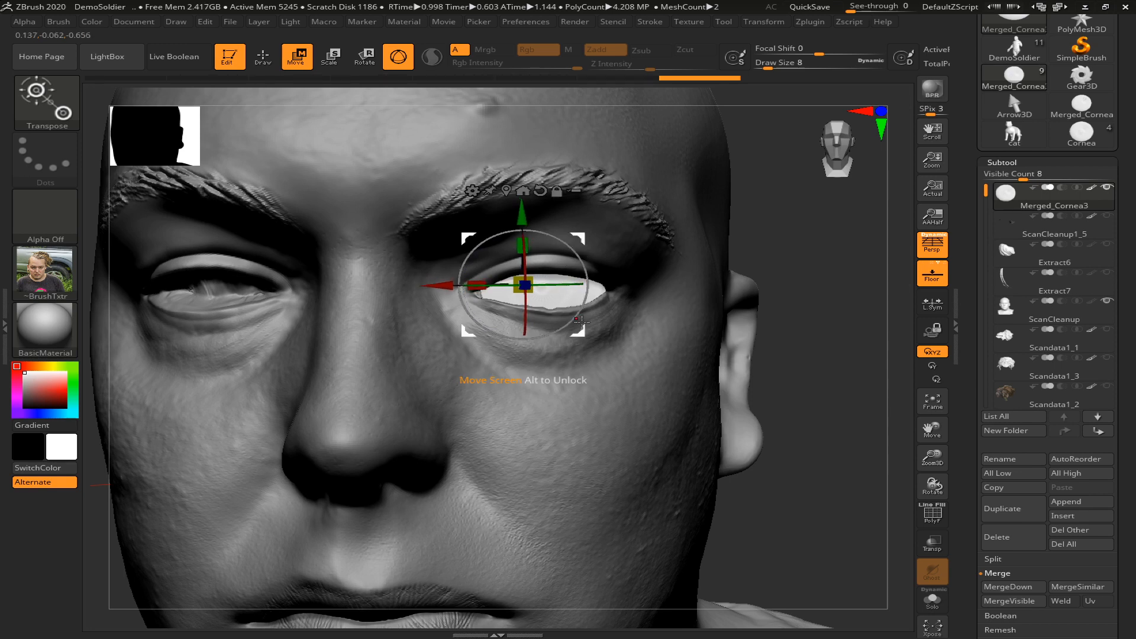
Adjust the merged eye's placement in the socket, shifting it slightly forward from the side and rotating it around Y from the front
{"action": "key", "text": "r"}
{"action": "left_click_drag", "start_coordinate": [518, 291], "coordinate": [519, 291]}
{"action": "left_click_drag", "start_coordinate": [800, 328], "coordinate": [723, 340]}
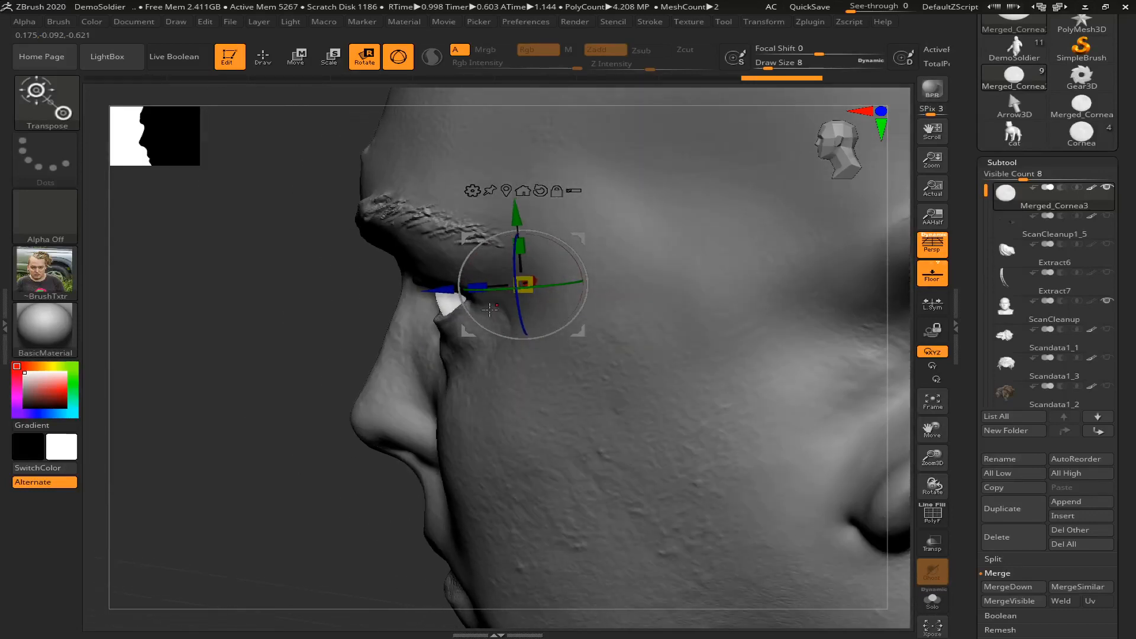
{"action": "left_click_drag", "start_coordinate": [437, 289], "coordinate": [433, 289]}
{"action": "left_click_drag", "start_coordinate": [307, 292], "coordinate": [426, 286]}
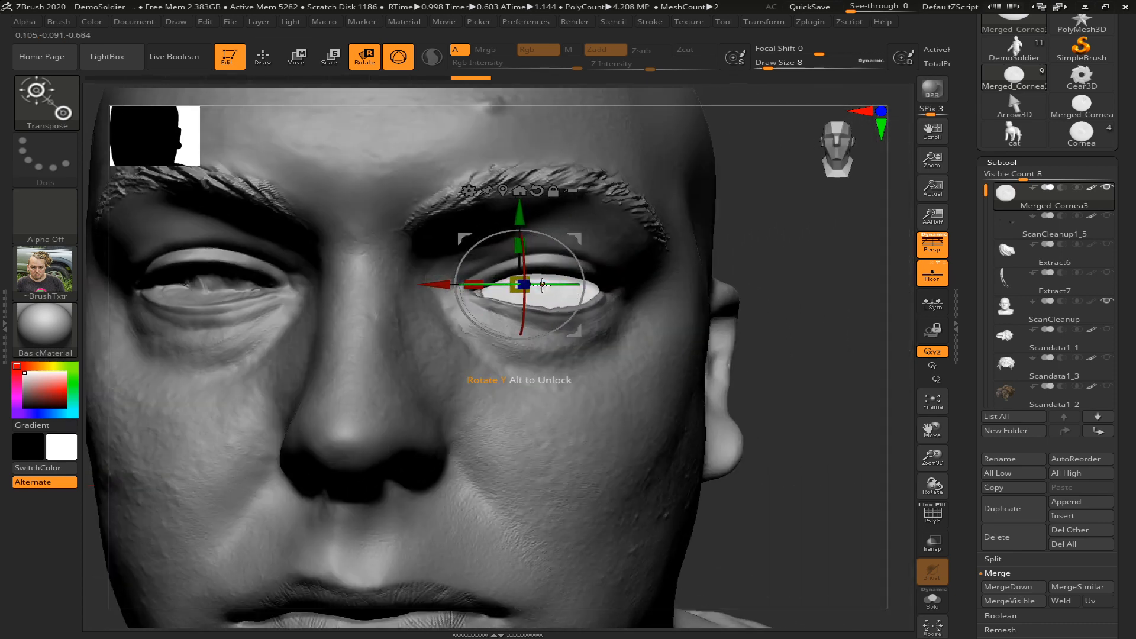
{"action": "left_click_drag", "start_coordinate": [542, 285], "coordinate": [545, 284]}
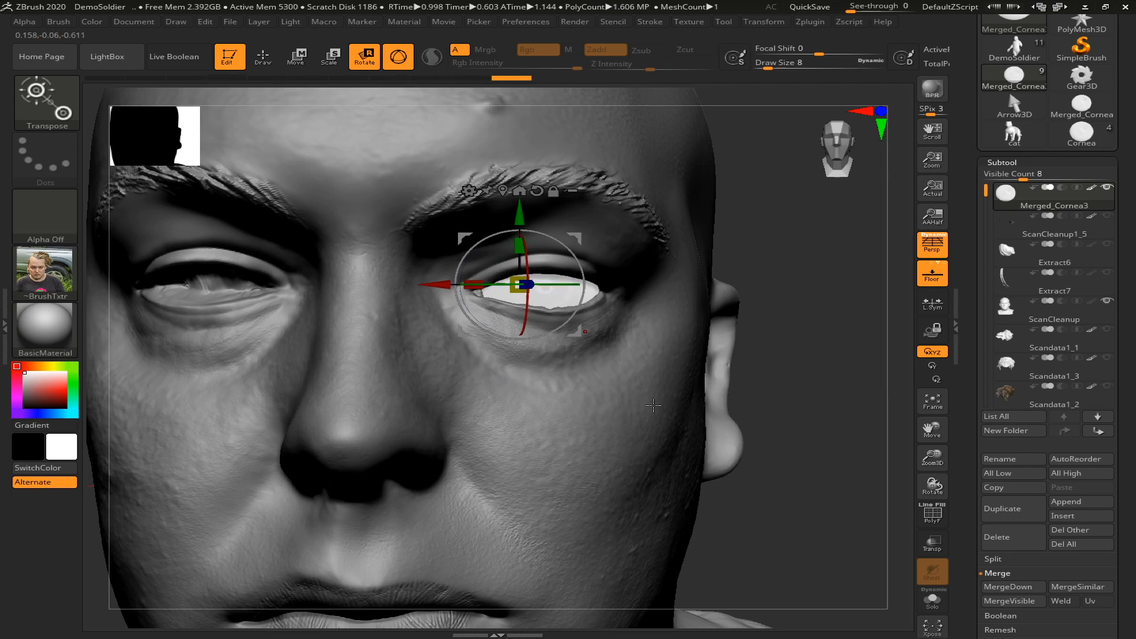
Return to Draw mode and inspect the polygroup wireframes of the merged eye and the ScanCleanup head
{"action": "key", "text": "q"}
{"action": "left_click_drag", "start_coordinate": [838, 415], "coordinate": [791, 391], "text": "alt"}
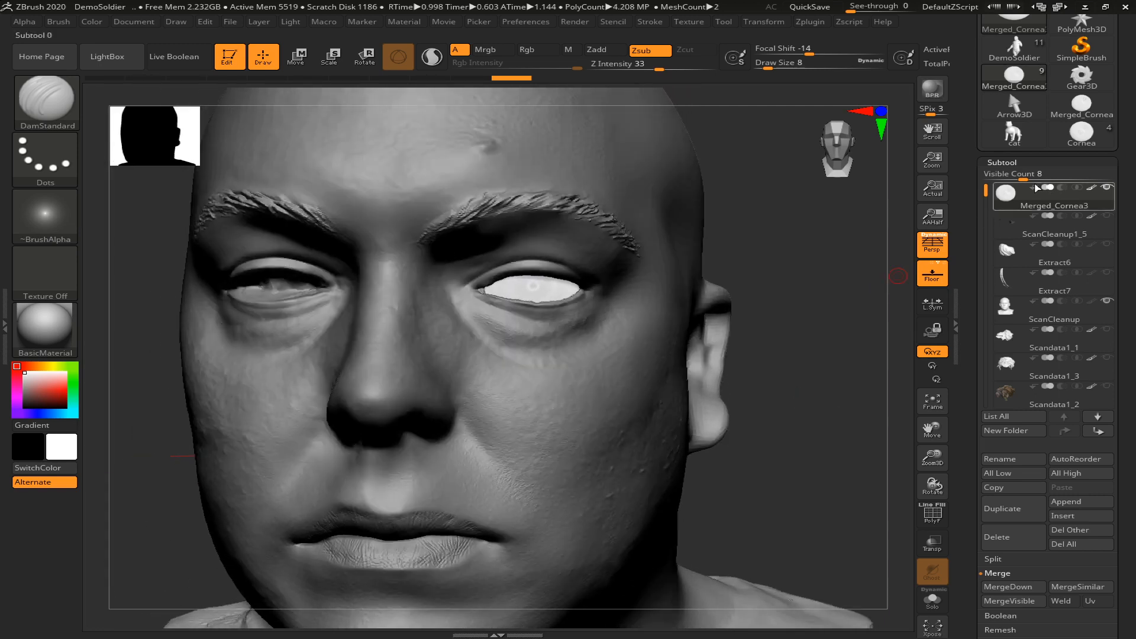
{"action": "left_click", "coordinate": [1028, 559]}
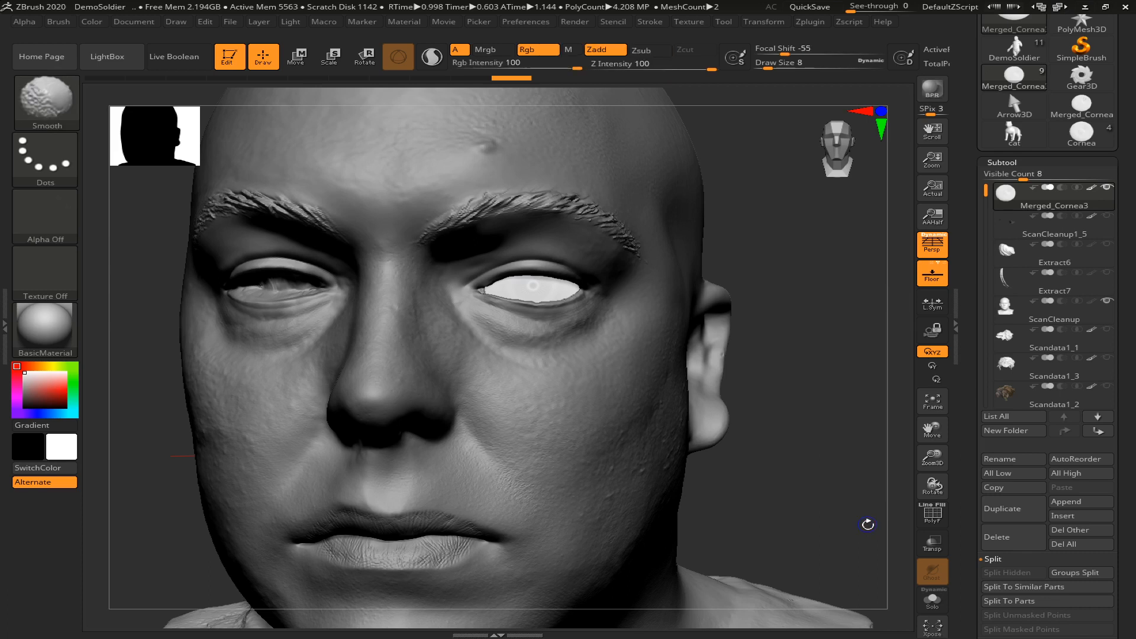
{"action": "key", "text": "shift+f"}
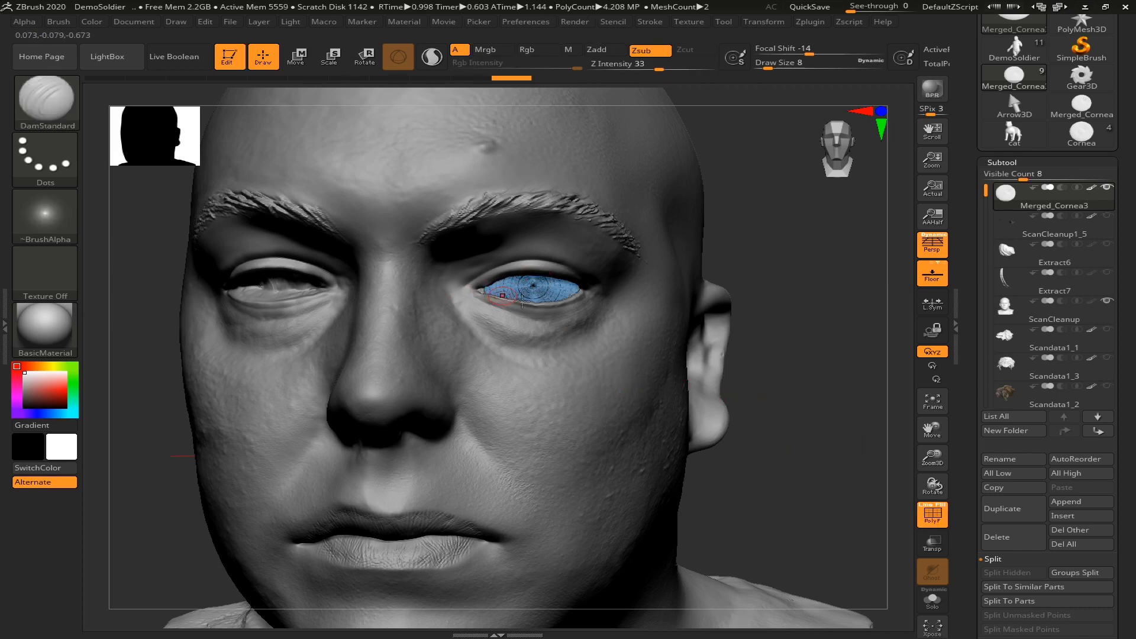
{"action": "left_click", "coordinate": [476, 270], "text": "alt"}
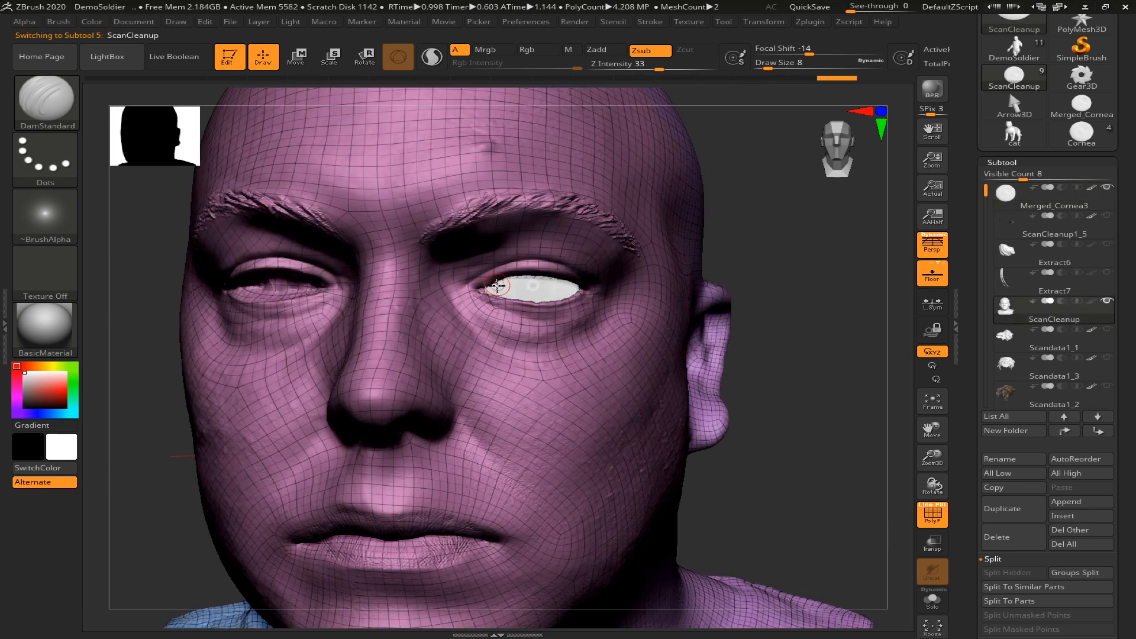
{"action": "key", "text": "b"}
{"action": "key", "text": "Escape"}
{"action": "key", "text": "shift+f"}
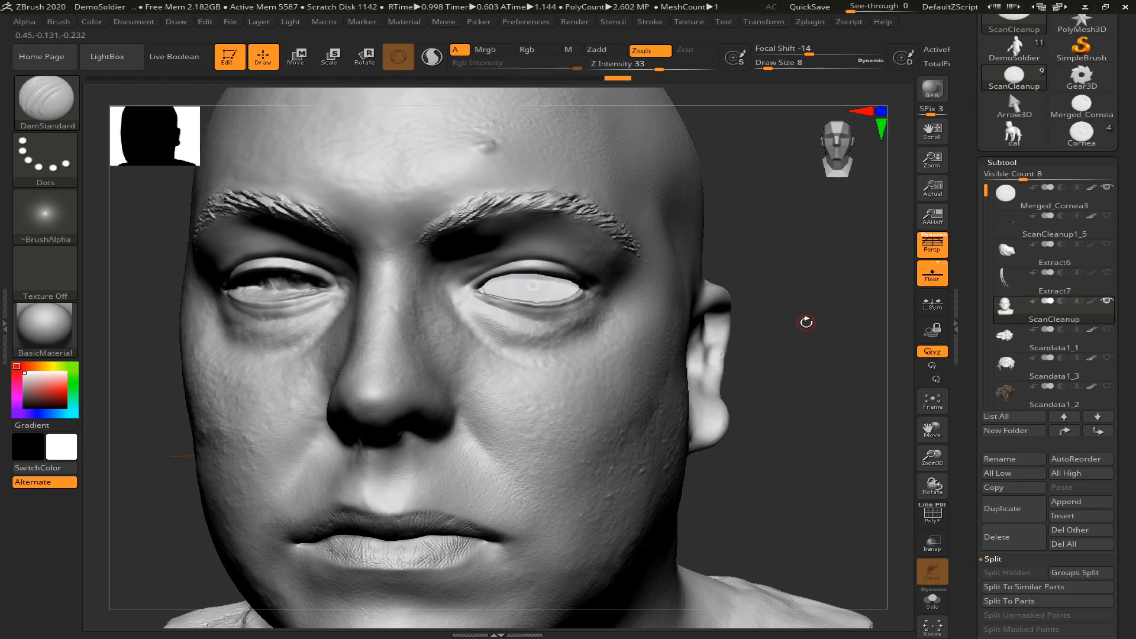
Split Merged_Cornea3 into subtools by polygroups, accept the non-undoable operation note, and hide Merged_Cornea4 to check the iris and gaze
{"action": "left_click", "coordinate": [1011, 201]}
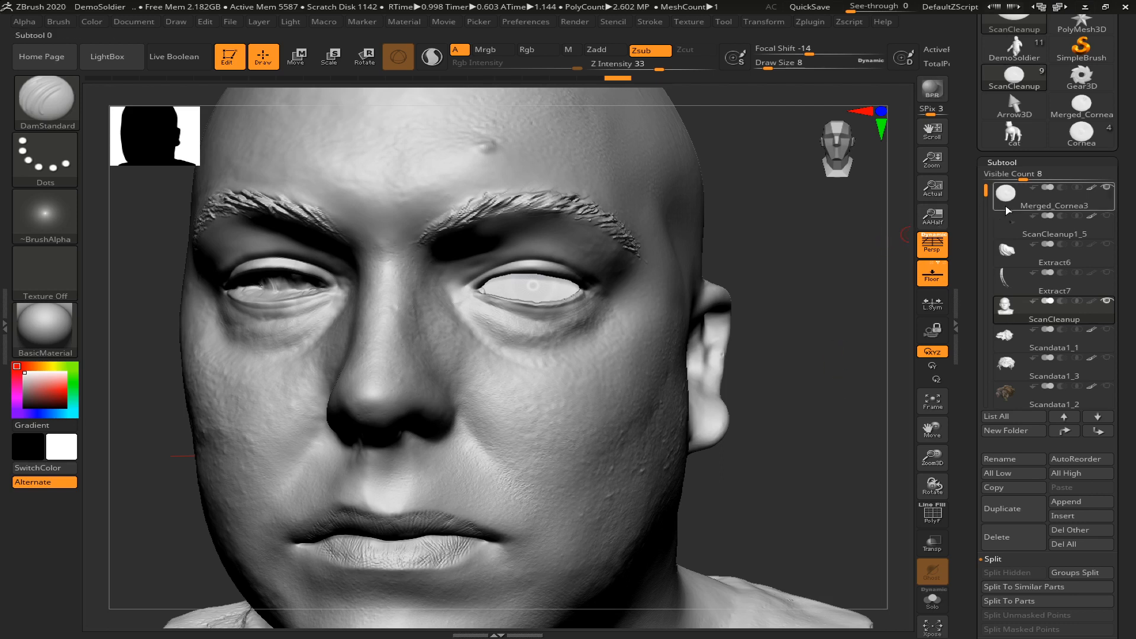
{"action": "scroll", "coordinate": [1110, 401], "scroll_direction": "down", "scroll_amount": 5}
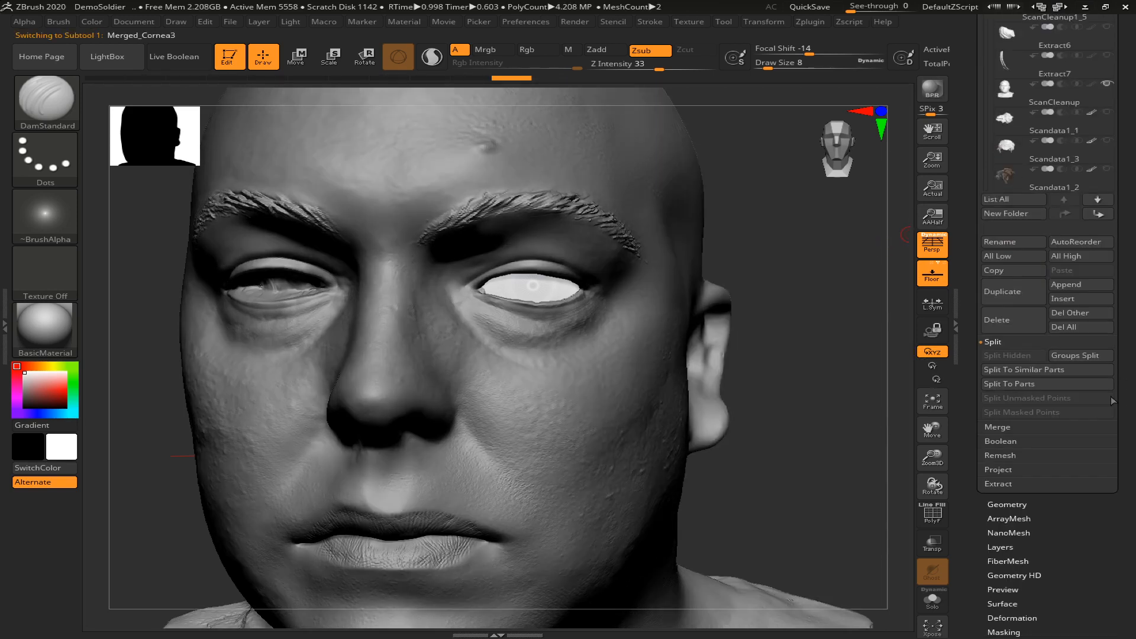
{"action": "left_click", "coordinate": [1075, 355]}
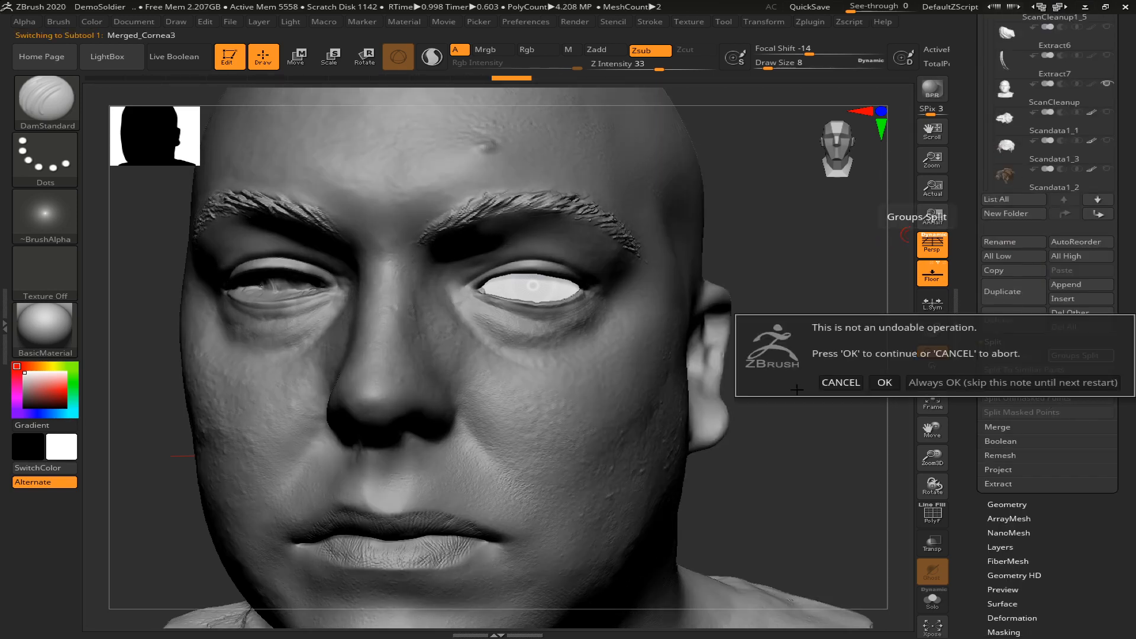
{"action": "left_click", "coordinate": [885, 382]}
{"action": "left_click_drag", "start_coordinate": [1132, 208], "coordinate": [1133, 280]}
{"action": "left_click", "coordinate": [1107, 144]}
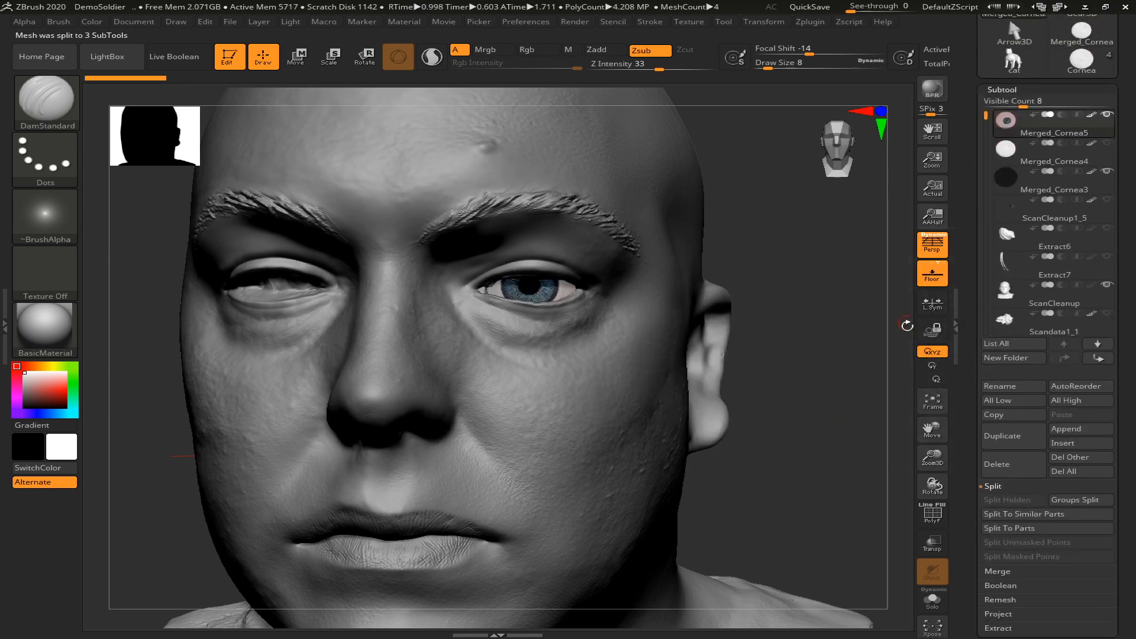
{"action": "mouse_move", "coordinate": [811, 366]}
{"action": "left_mouse_down", "text": "alt"}
{"action": "mouse_move", "coordinate": [790, 329]}
{"action": "mouse_move", "coordinate": [744, 414]}
{"action": "left_mouse_up", "text": "alt"}
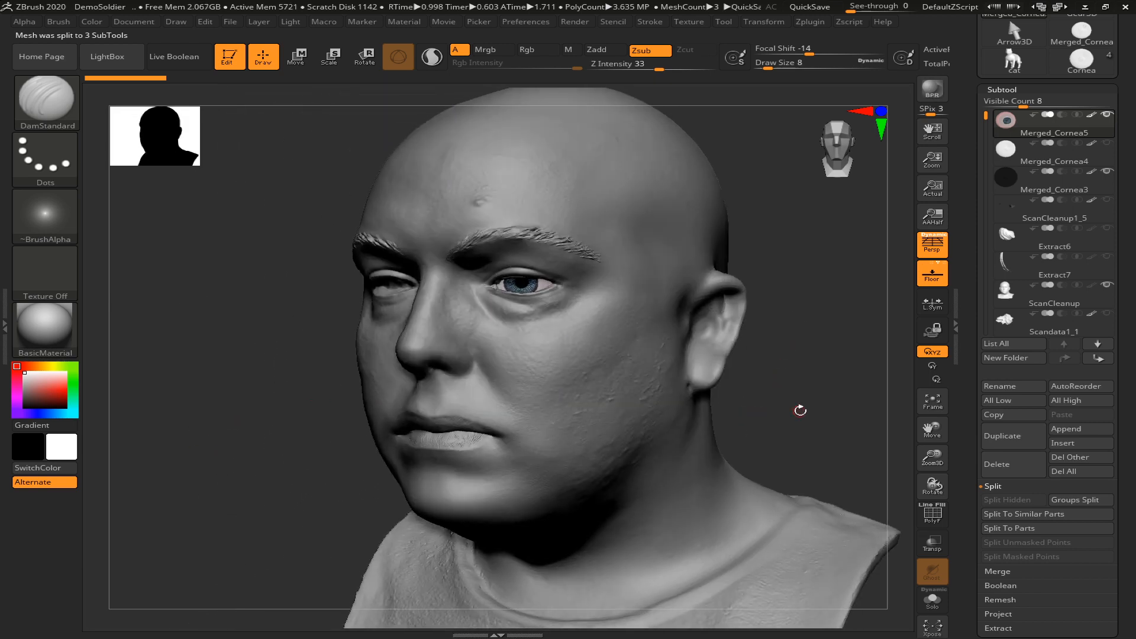
{"action": "left_click_drag", "start_coordinate": [821, 404], "coordinate": [781, 414]}
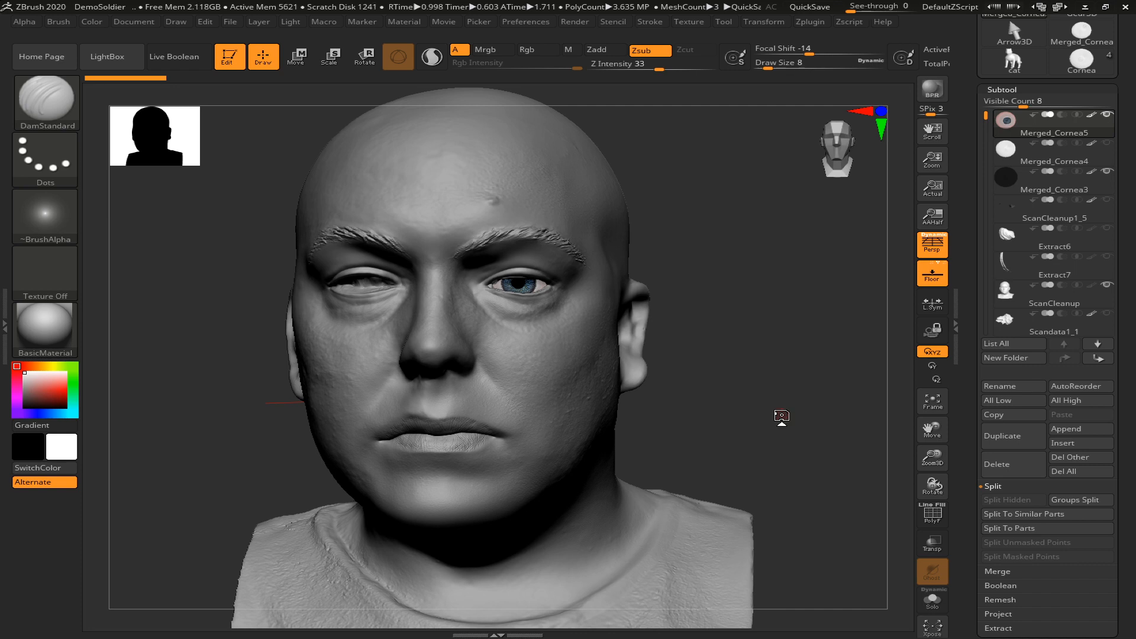
{"action": "scroll", "coordinate": [1116, 486], "scroll_direction": "down", "scroll_amount": 5}
{"action": "left_click_drag", "start_coordinate": [1117, 486], "coordinate": [1116, 482]}
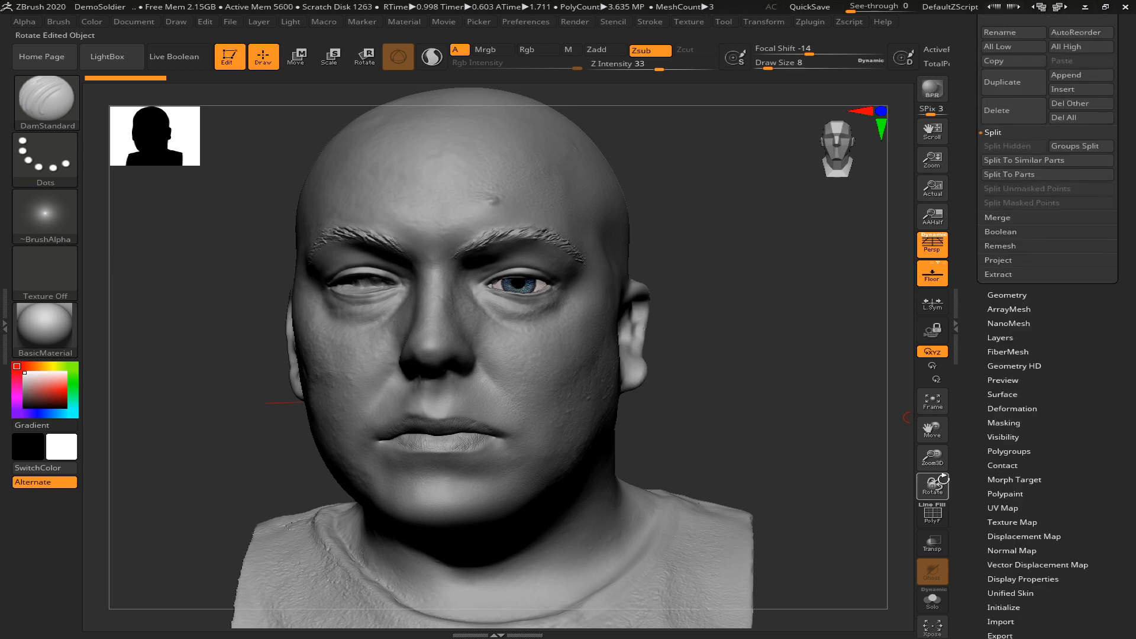
{"action": "left_click", "coordinate": [1000, 338]}
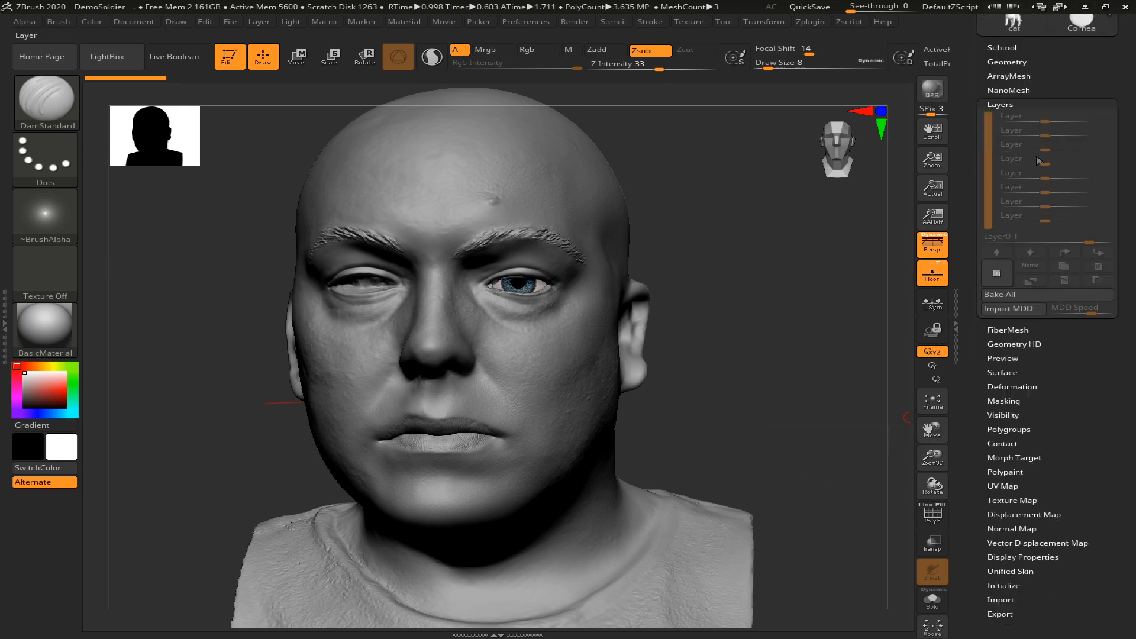
{"action": "left_click_drag", "start_coordinate": [1088, 428], "coordinate": [1081, 454]}
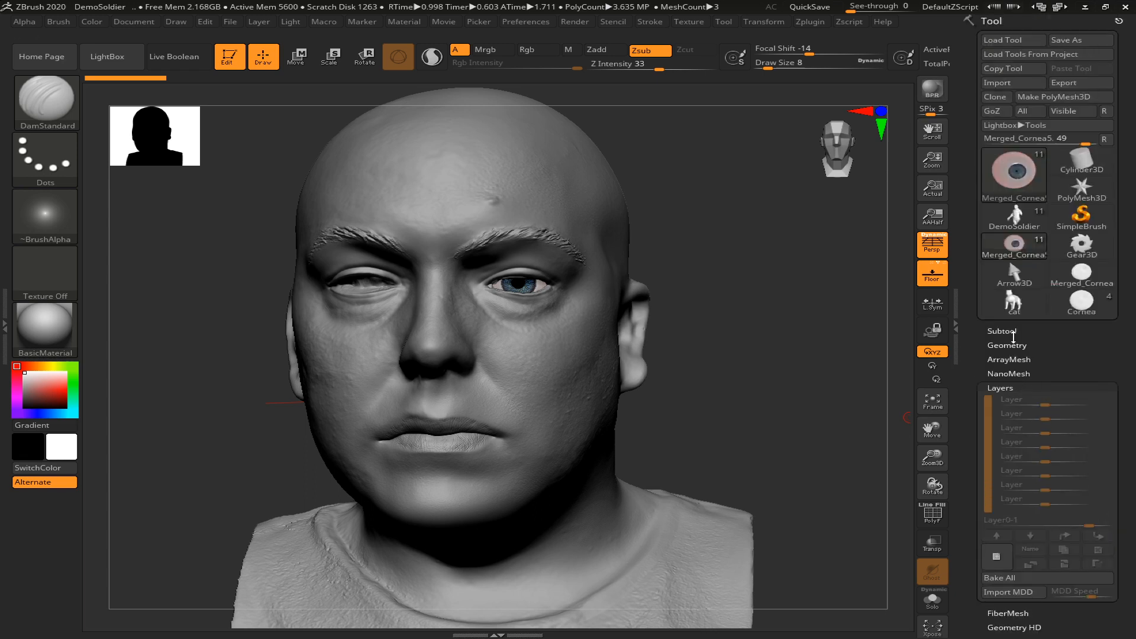
{"action": "left_click", "coordinate": [1007, 330]}
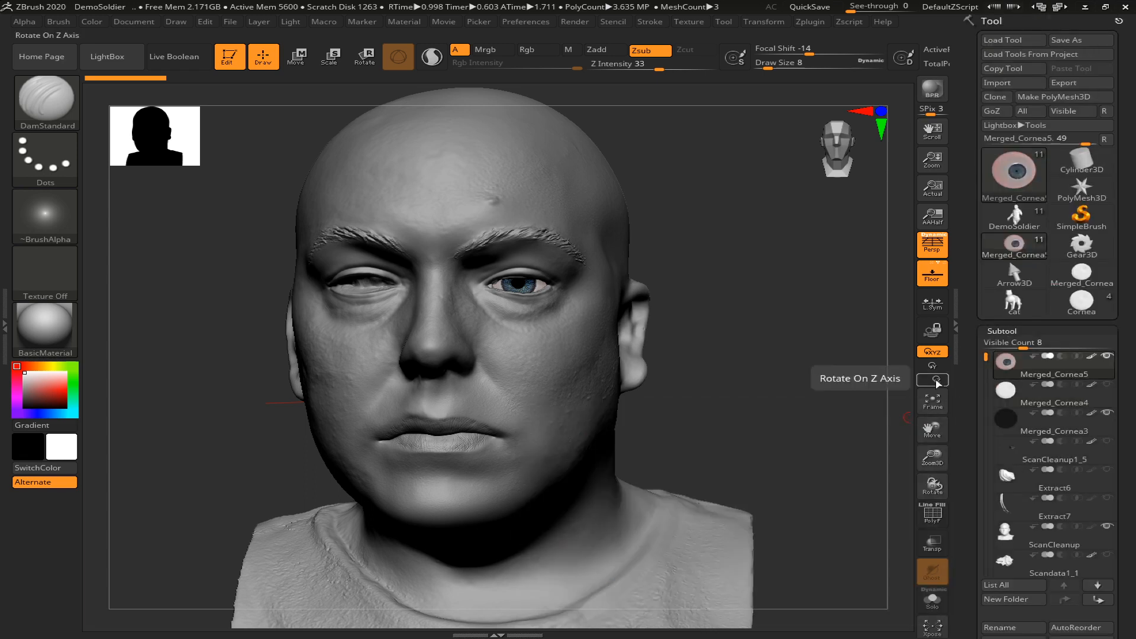
Merge Merged_Cornea5 down with Merged_Cornea4 and Merged_Cornea3 to recombine the eye into one subtool
{"action": "mouse_move", "coordinate": [763, 350]}
{"action": "left_mouse_down"}
{"action": "mouse_move", "coordinate": [659, 349]}
{"action": "mouse_move", "coordinate": [769, 350]}
{"action": "left_mouse_up"}
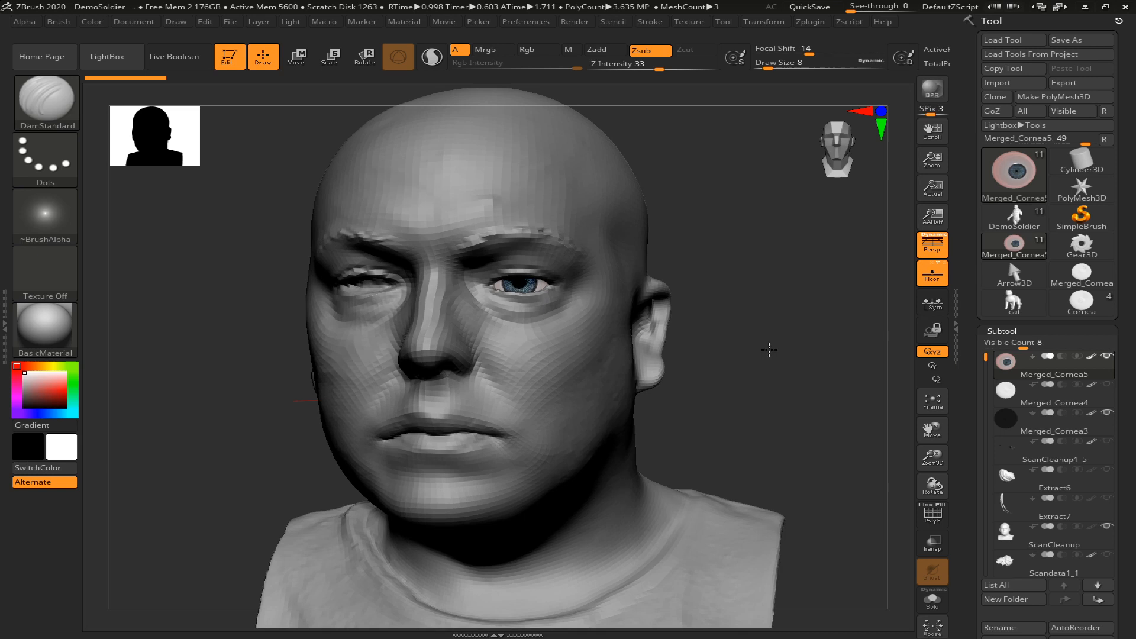
{"action": "left_click_drag", "start_coordinate": [1125, 495], "coordinate": [1124, 412]}
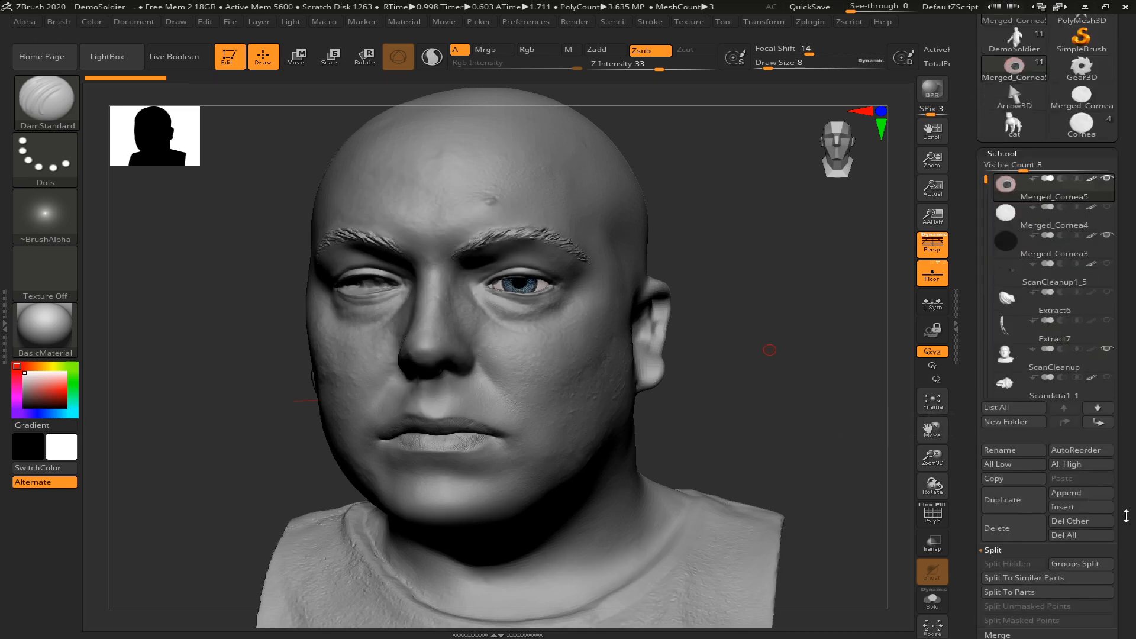
{"action": "mouse_move", "coordinate": [713, 355]}
{"action": "left_mouse_down"}
{"action": "mouse_move", "coordinate": [722, 349]}
{"action": "mouse_move", "coordinate": [631, 312]}
{"action": "left_mouse_up"}
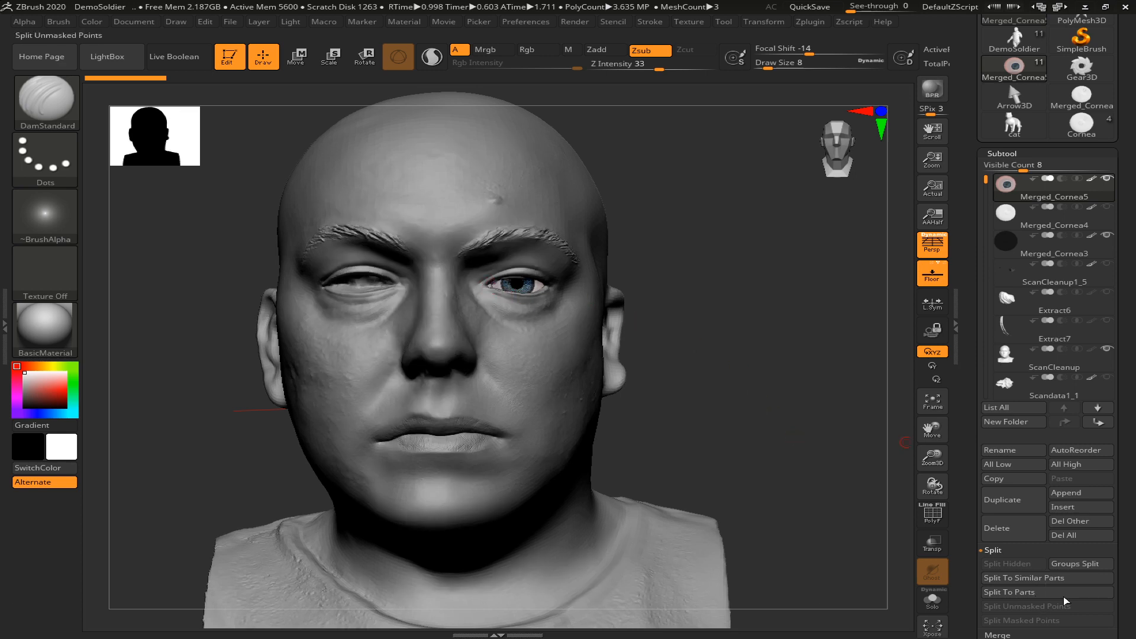
{"action": "left_click_drag", "start_coordinate": [1117, 568], "coordinate": [1102, 508]}
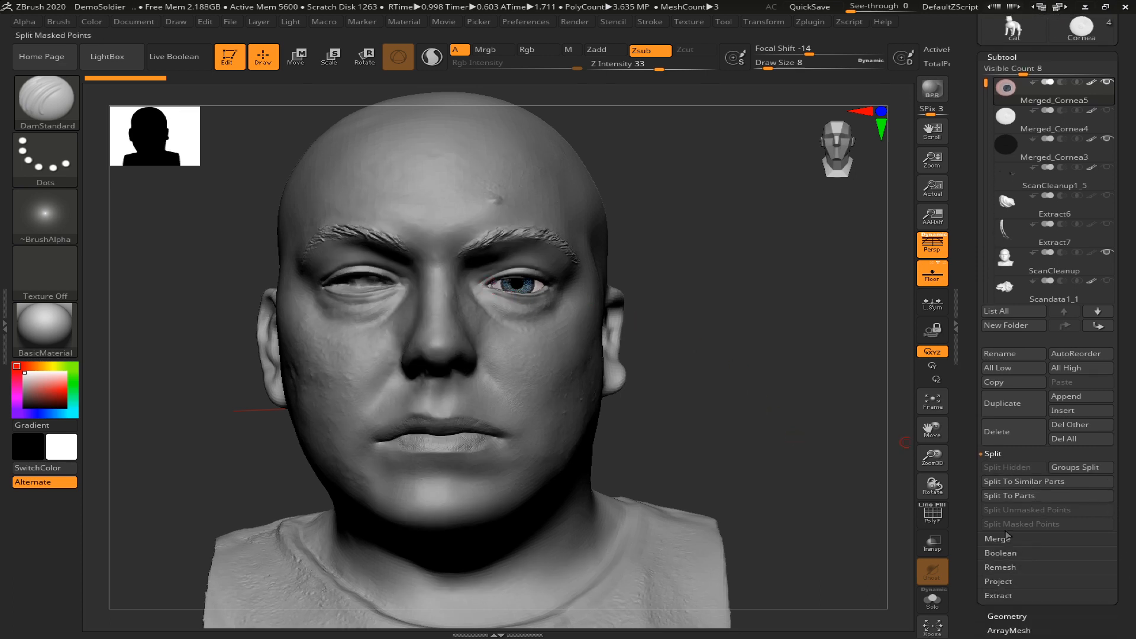
{"action": "left_click", "coordinate": [997, 537]}
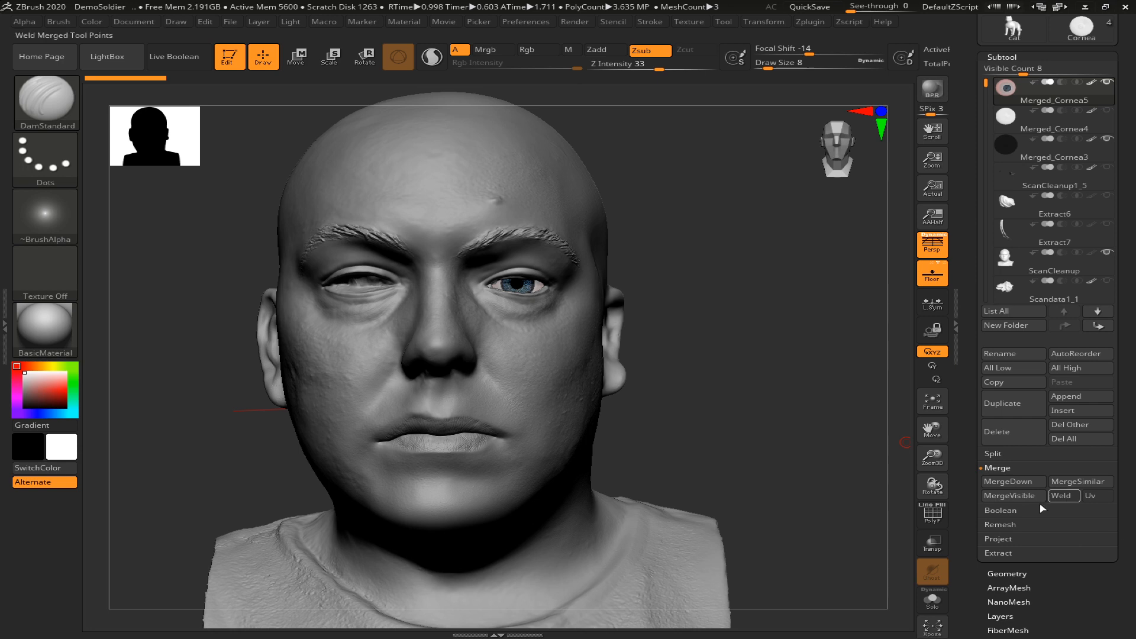
{"action": "left_click", "coordinate": [1006, 484]}
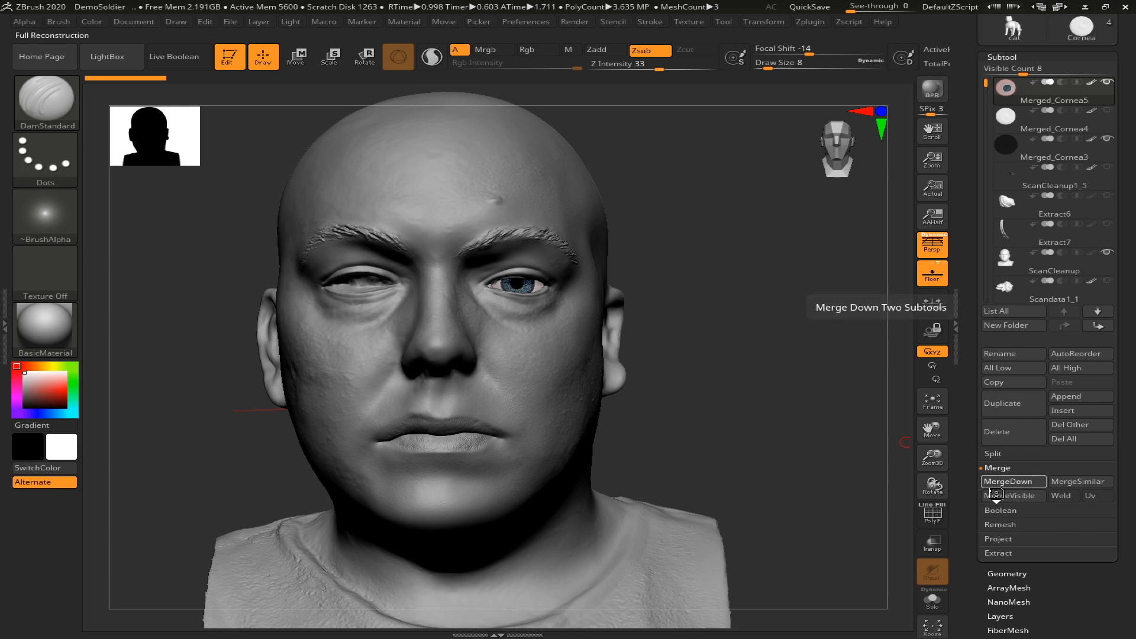
{"action": "left_click", "coordinate": [1003, 482]}
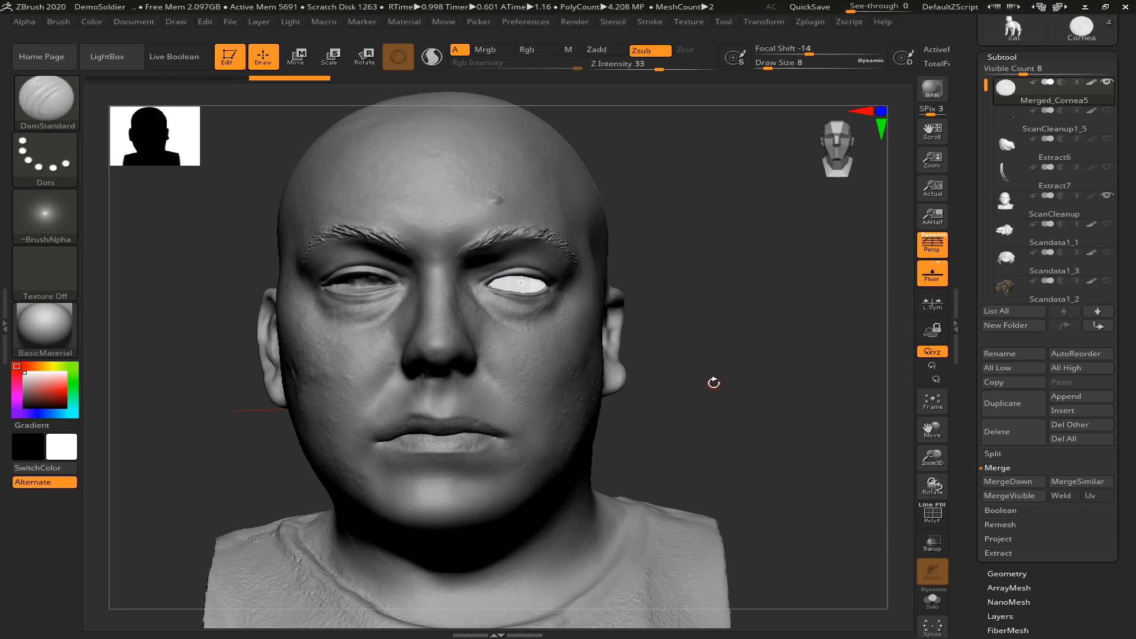
Center the transform gizmo on the merged eye's unmasked mesh, scale the eye to about 0.97 and adjust its seating from the side
{"action": "key", "text": "w"}
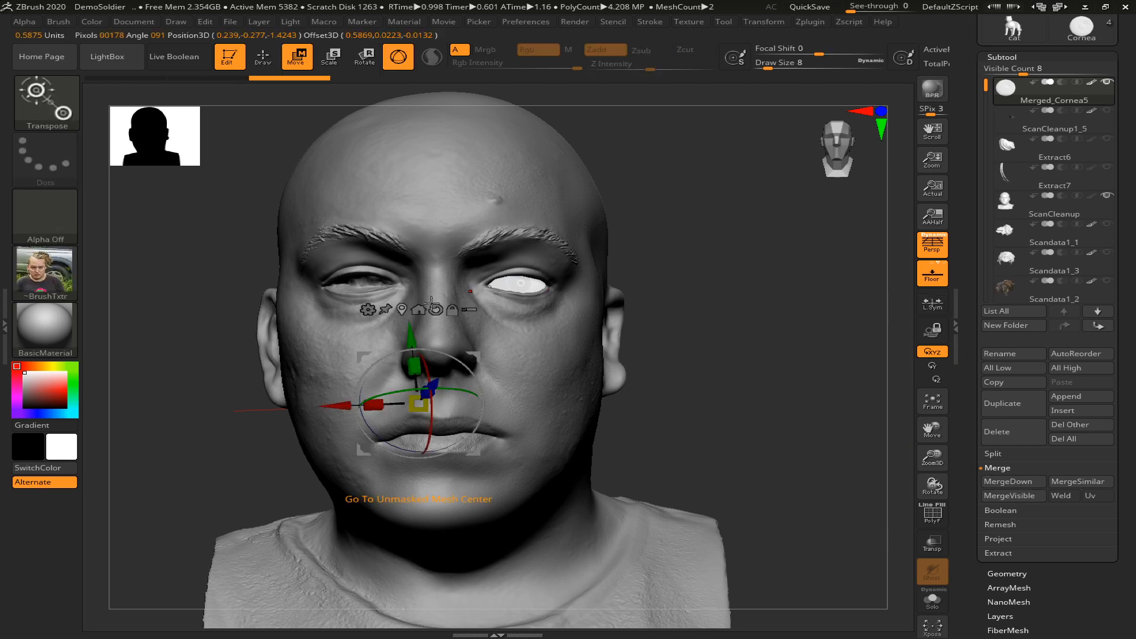
{"action": "left_click", "coordinate": [400, 307]}
{"action": "left_click_drag", "start_coordinate": [649, 319], "coordinate": [572, 330]}
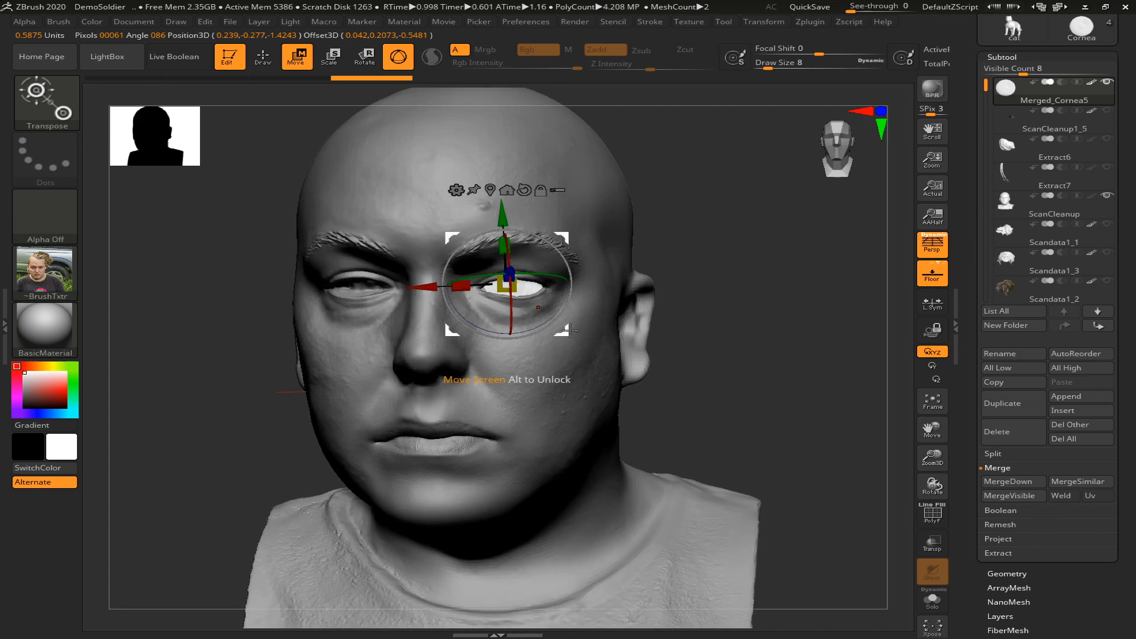
{"action": "left_click_drag", "start_coordinate": [496, 292], "coordinate": [498, 292]}
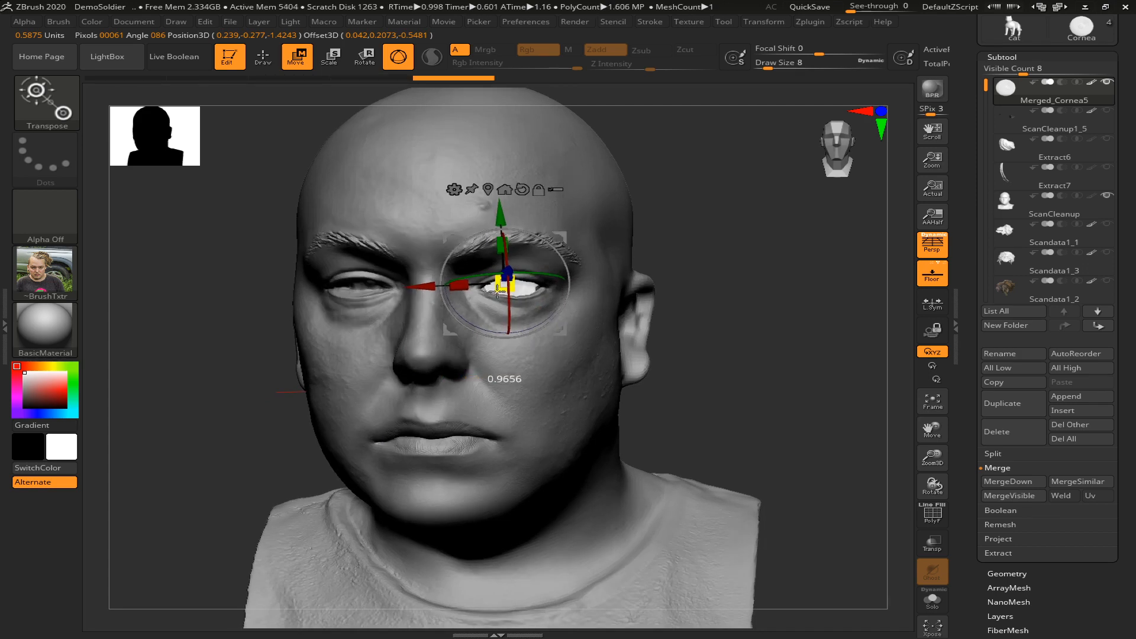
{"action": "left_click_drag", "start_coordinate": [761, 286], "coordinate": [685, 294]}
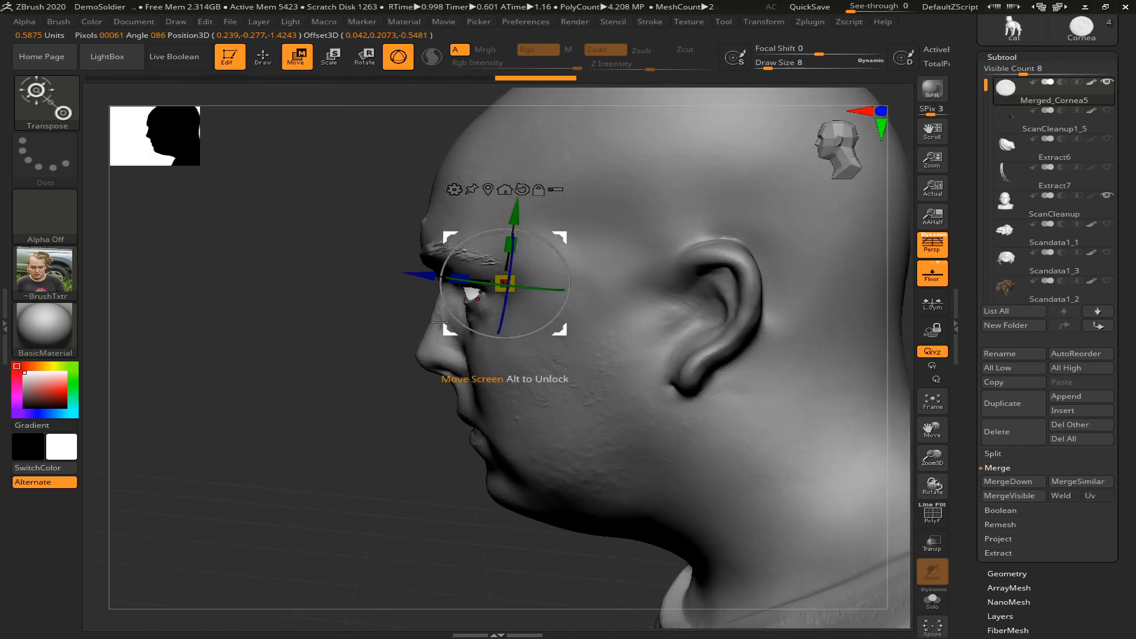
{"action": "mouse_move", "coordinate": [439, 323]}
{"action": "left_mouse_down"}
{"action": "mouse_move", "coordinate": [414, 317]}
{"action": "mouse_move", "coordinate": [441, 311]}
{"action": "left_mouse_up"}
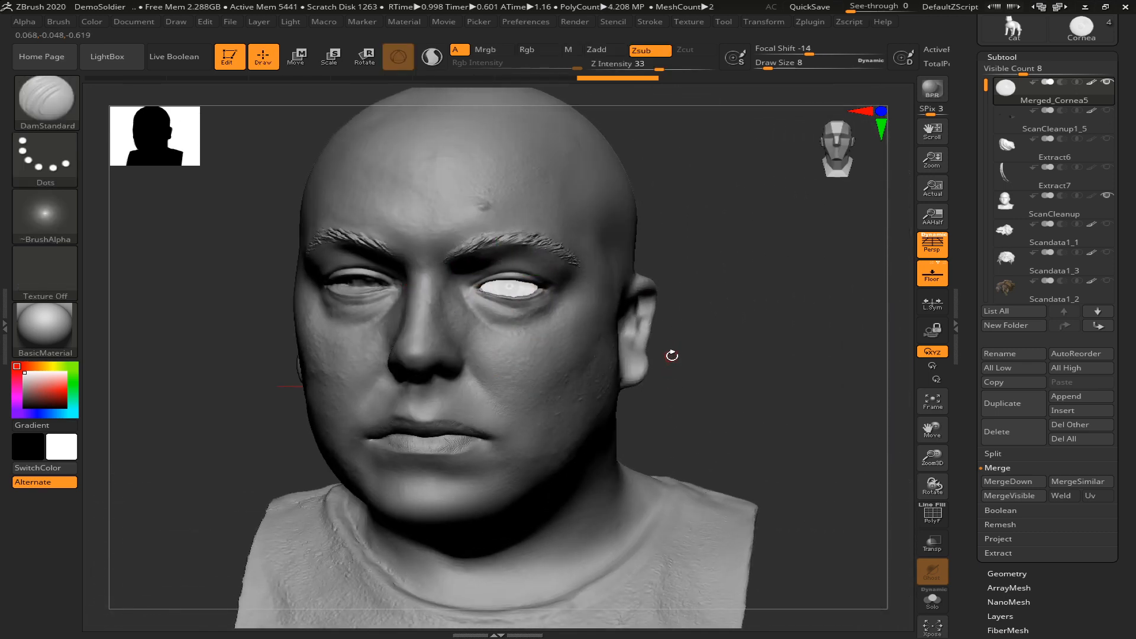
Split Merged_Cornea5 into subtools by polygroups, accept the non-undoable operation note, and hide the white cornea subtool
{"action": "mouse_move", "coordinate": [778, 276]}
{"action": "left_mouse_down"}
{"action": "mouse_move", "coordinate": [781, 256]}
{"action": "mouse_move", "coordinate": [779, 271]}
{"action": "mouse_move", "coordinate": [804, 260]}
{"action": "left_mouse_up"}
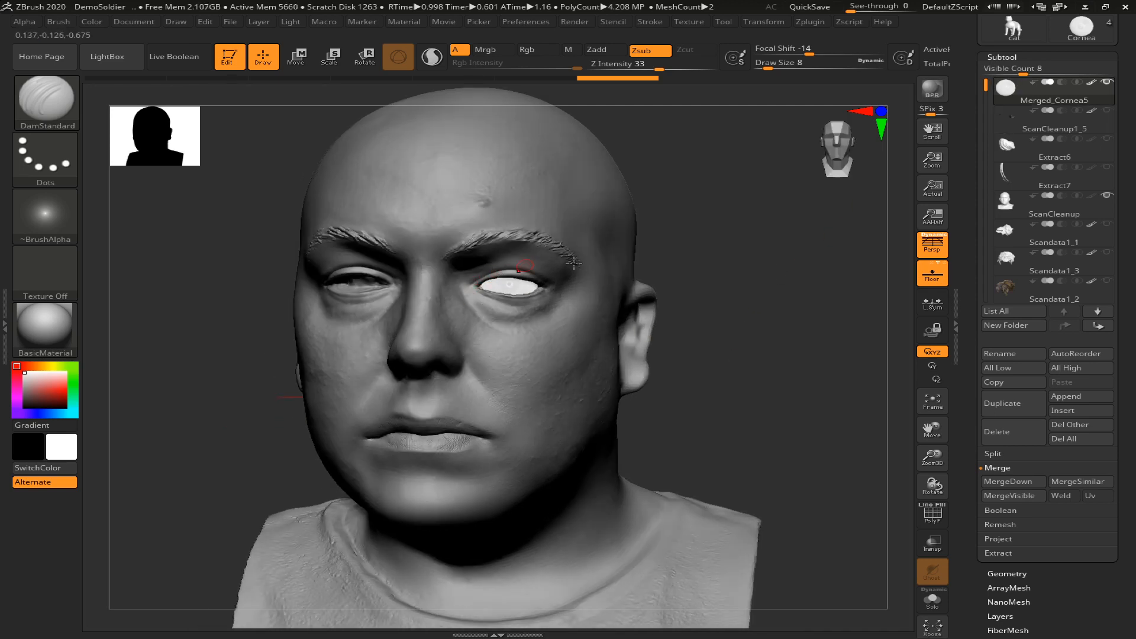
{"action": "left_click", "coordinate": [1013, 453]}
{"action": "left_click", "coordinate": [1081, 467]}
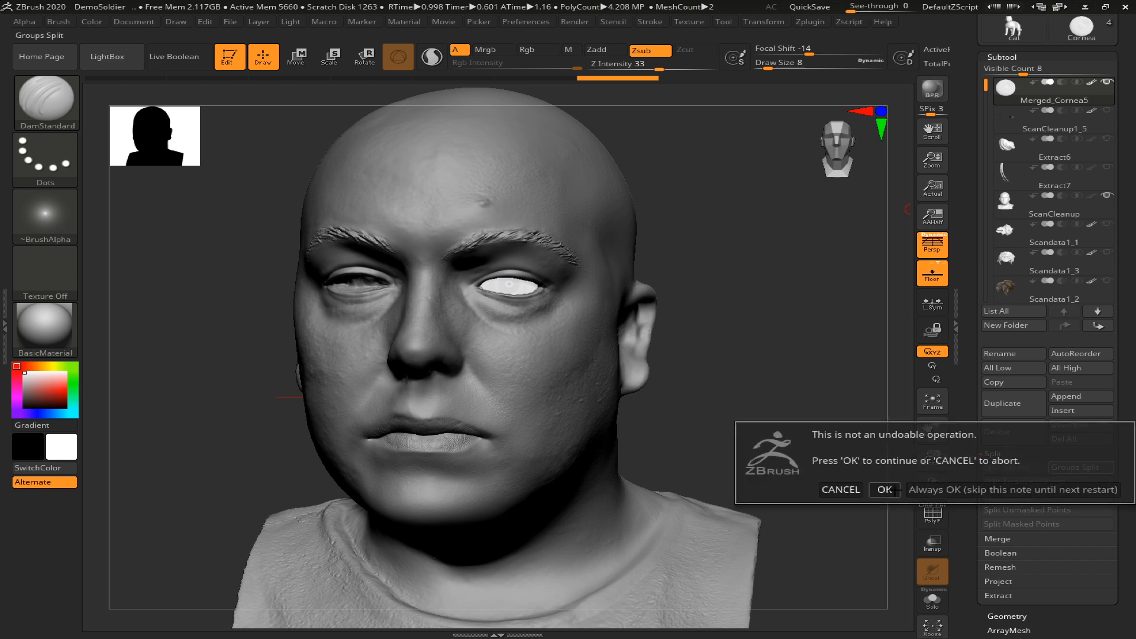
{"action": "left_click", "coordinate": [883, 490]}
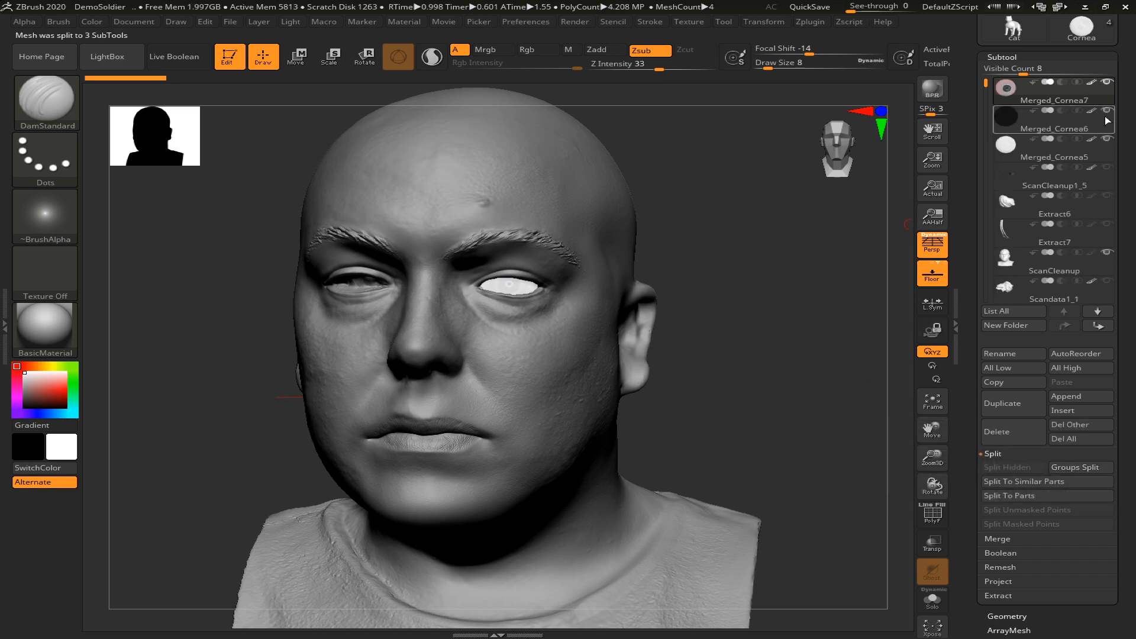
{"action": "left_click", "coordinate": [1106, 139]}
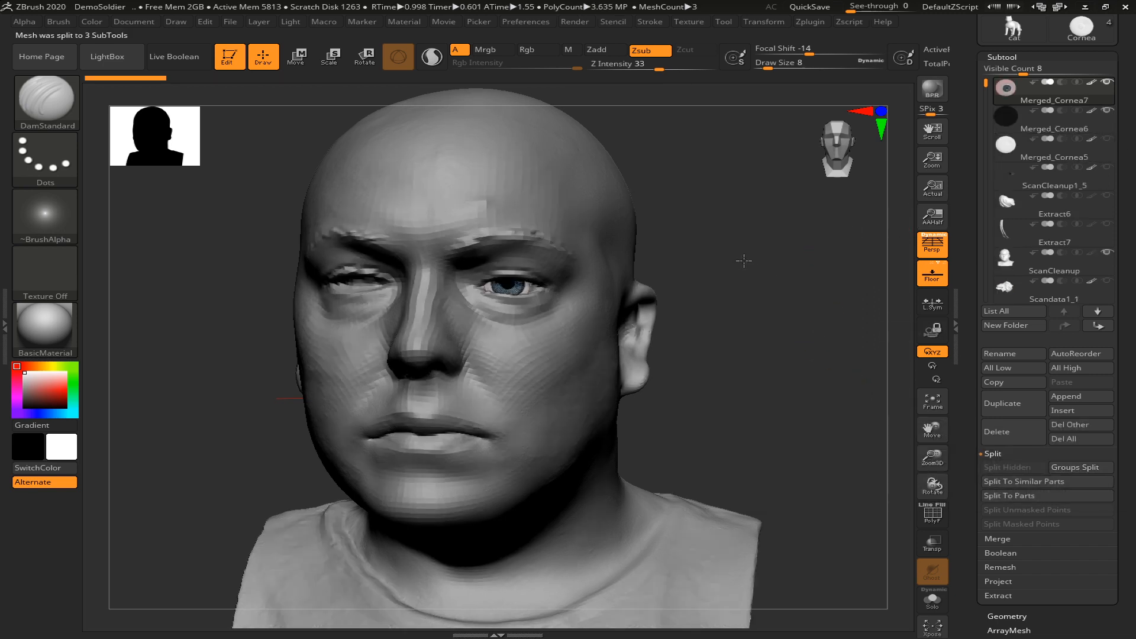
Select the ScanCleanup head and sculpt the left eye's upper eyelid and outer corner to fit around the eyeball
{"action": "mouse_move", "coordinate": [743, 261]}
{"action": "left_mouse_down"}
{"action": "mouse_move", "coordinate": [726, 351]}
{"action": "mouse_move", "coordinate": [784, 375]}
{"action": "left_mouse_up"}
{"action": "left_click", "coordinate": [676, 300], "text": "alt"}
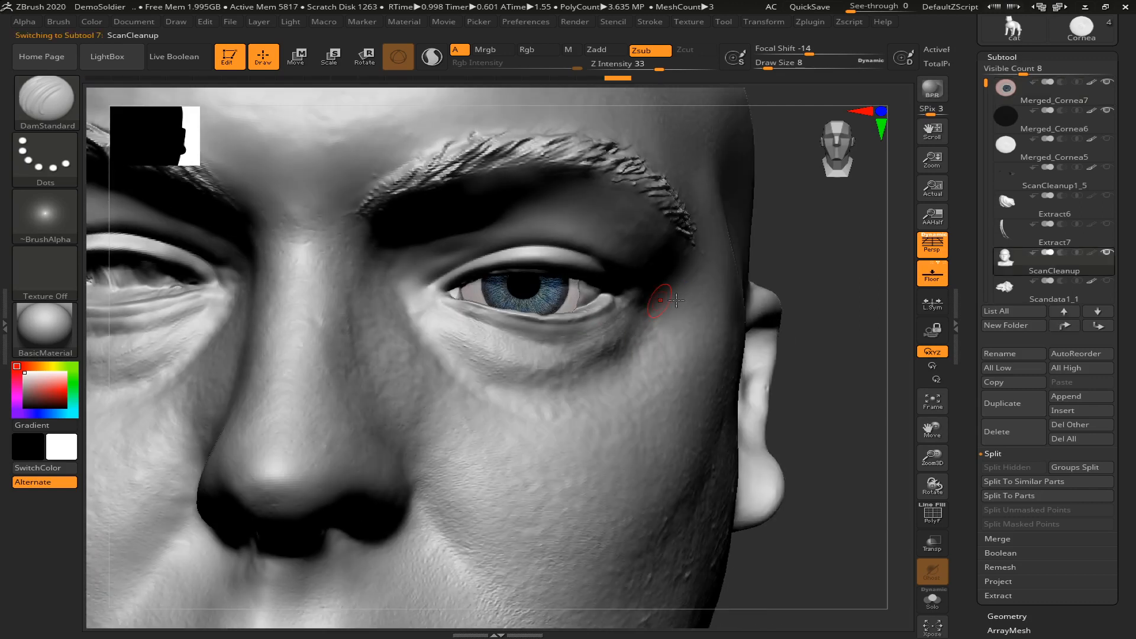
{"action": "mouse_move", "coordinate": [602, 302]}
{"action": "left_mouse_down"}
{"action": "mouse_move", "coordinate": [581, 306]}
{"action": "mouse_move", "coordinate": [580, 289]}
{"action": "mouse_move", "coordinate": [601, 294]}
{"action": "left_mouse_up"}
{"action": "left_click_drag", "start_coordinate": [544, 316], "coordinate": [453, 295]}
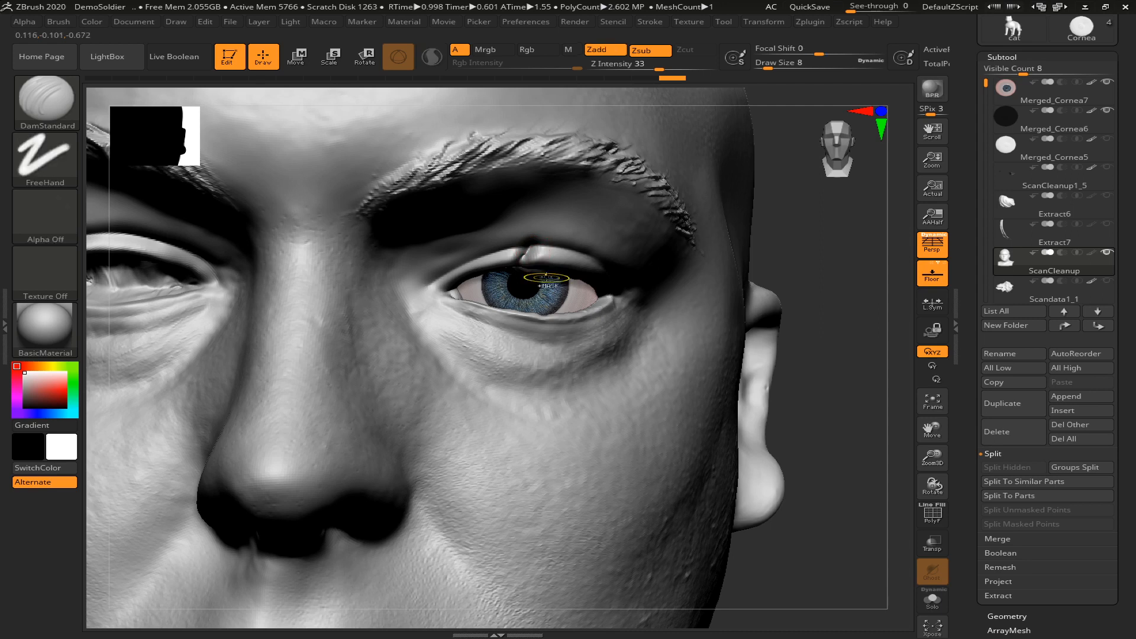
{"action": "left_click_drag", "start_coordinate": [842, 451], "coordinate": [807, 384]}
{"action": "mouse_move", "coordinate": [480, 275]}
{"action": "left_mouse_down"}
{"action": "mouse_move", "coordinate": [568, 279]}
{"action": "mouse_move", "coordinate": [488, 276]}
{"action": "left_mouse_up"}
{"action": "left_click_drag", "start_coordinate": [575, 277], "coordinate": [598, 292]}
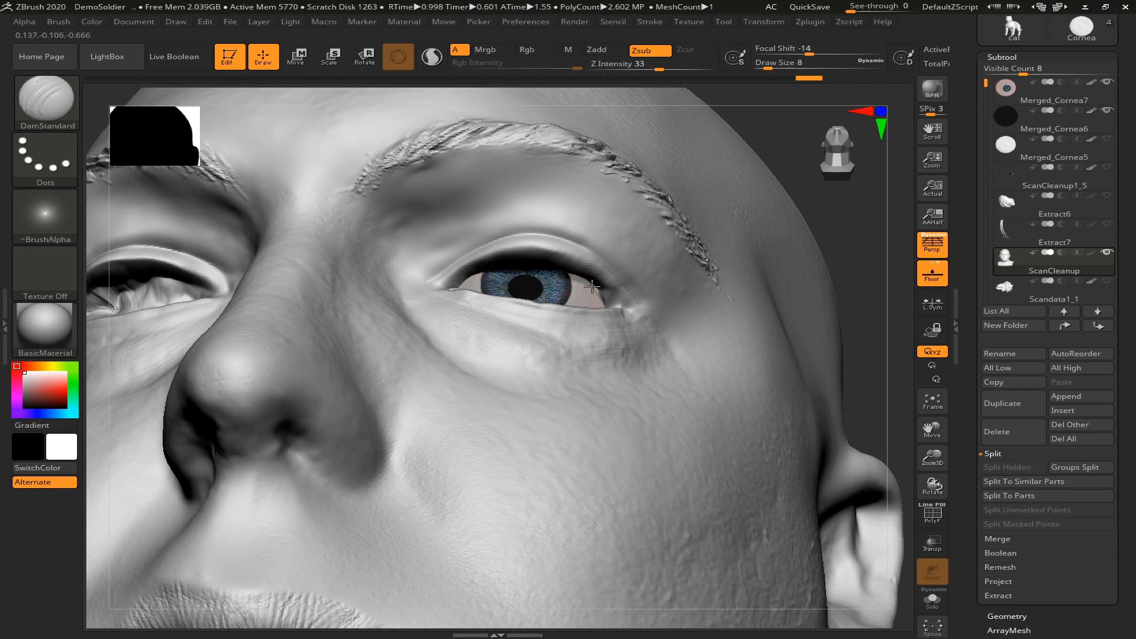
{"action": "left_click_drag", "start_coordinate": [613, 301], "coordinate": [615, 303]}
{"action": "left_click_drag", "start_coordinate": [862, 236], "coordinate": [873, 307]}
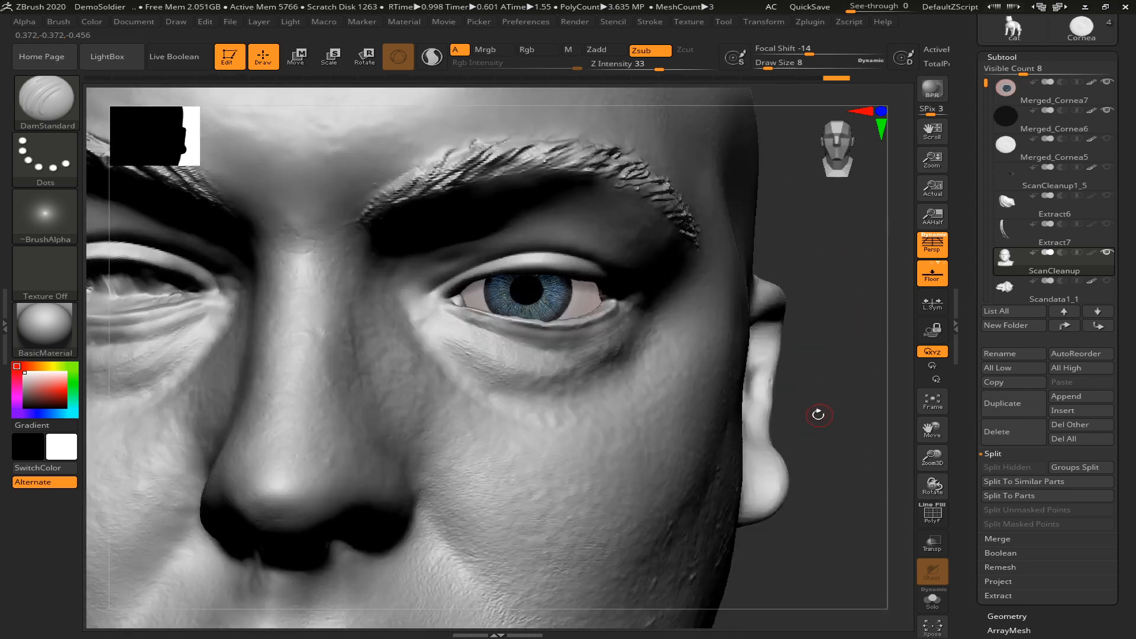
Try a stroke on the left lower eyelid and undo it, then refine the eye's outer corner and check the whole face
{"action": "left_click_drag", "start_coordinate": [847, 391], "coordinate": [852, 473]}
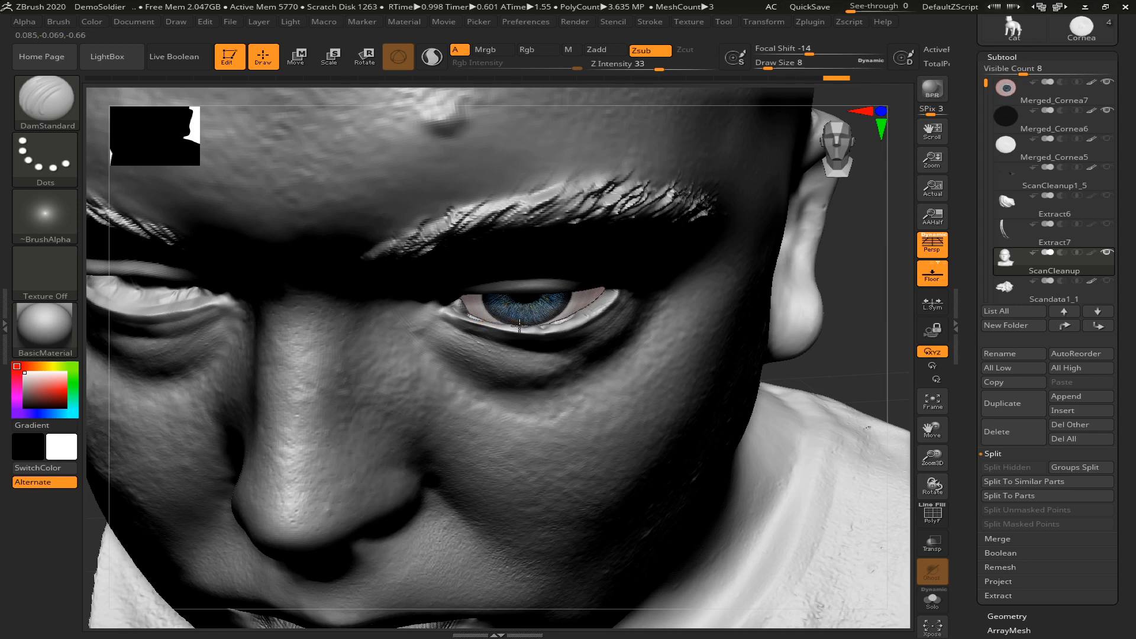
{"action": "left_click_drag", "start_coordinate": [506, 324], "coordinate": [497, 323]}
{"action": "key", "text": "ctrl+z"}
{"action": "left_click_drag", "start_coordinate": [837, 357], "coordinate": [818, 291]}
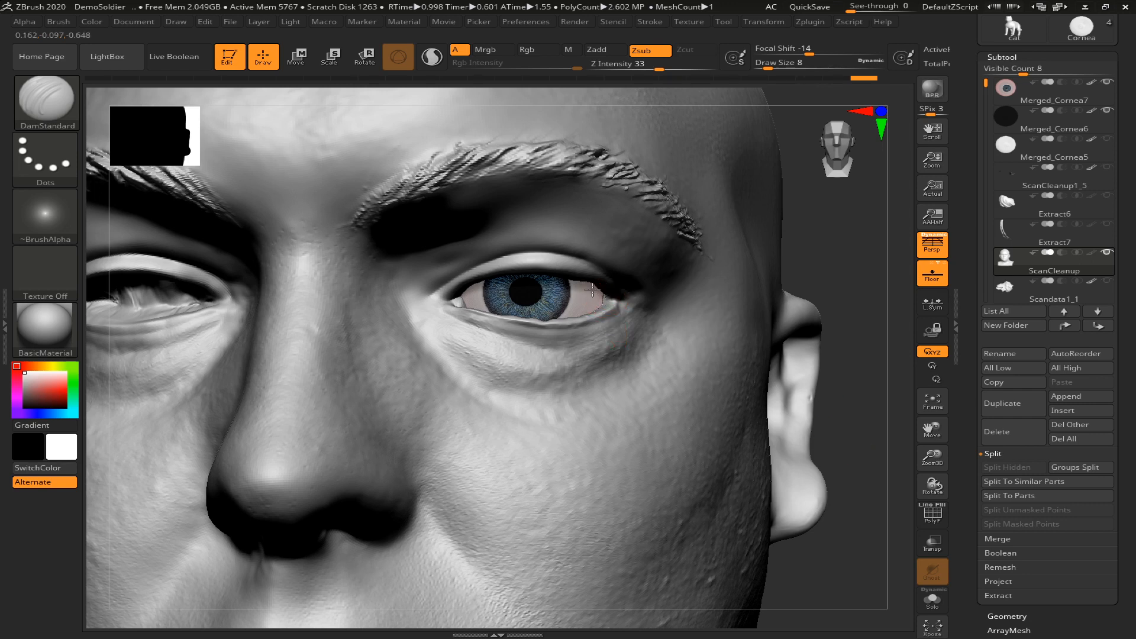
{"action": "left_click_drag", "start_coordinate": [611, 300], "coordinate": [605, 298]}
{"action": "left_click_drag", "start_coordinate": [851, 450], "coordinate": [818, 447], "text": "alt"}
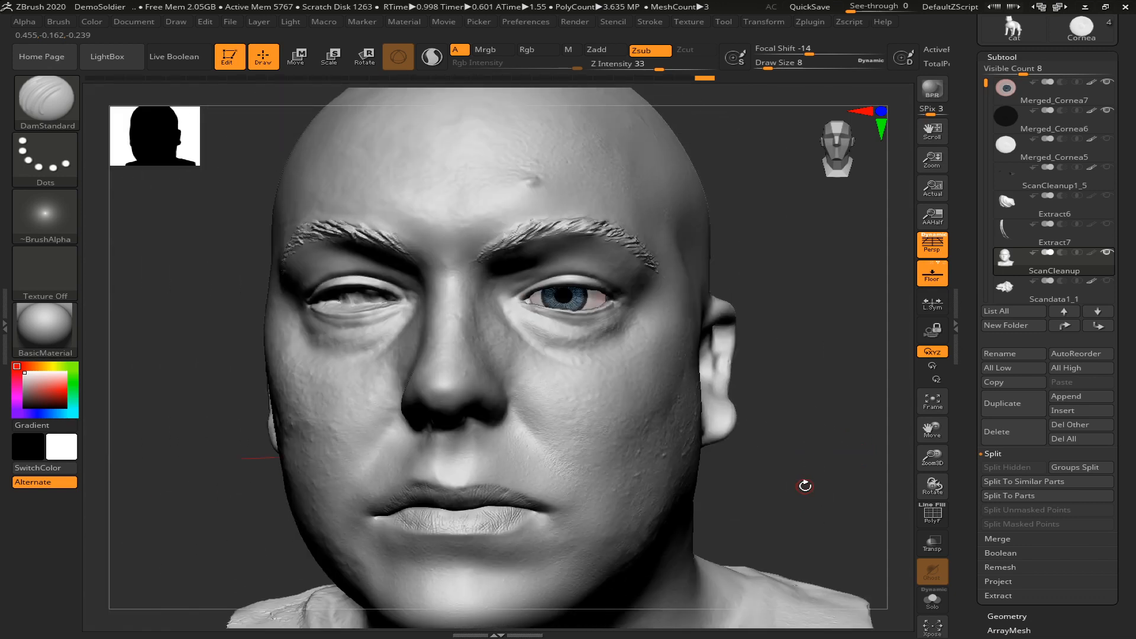
{"action": "left_click_drag", "start_coordinate": [801, 473], "coordinate": [778, 436], "text": "alt"}
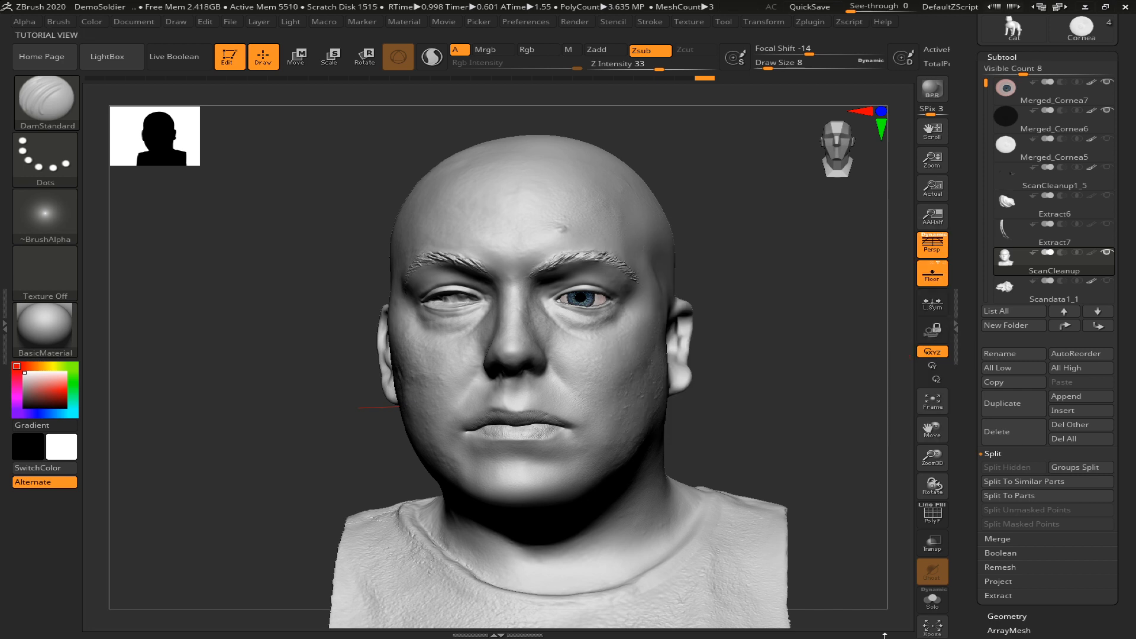
{"action": "key", "text": "super"}
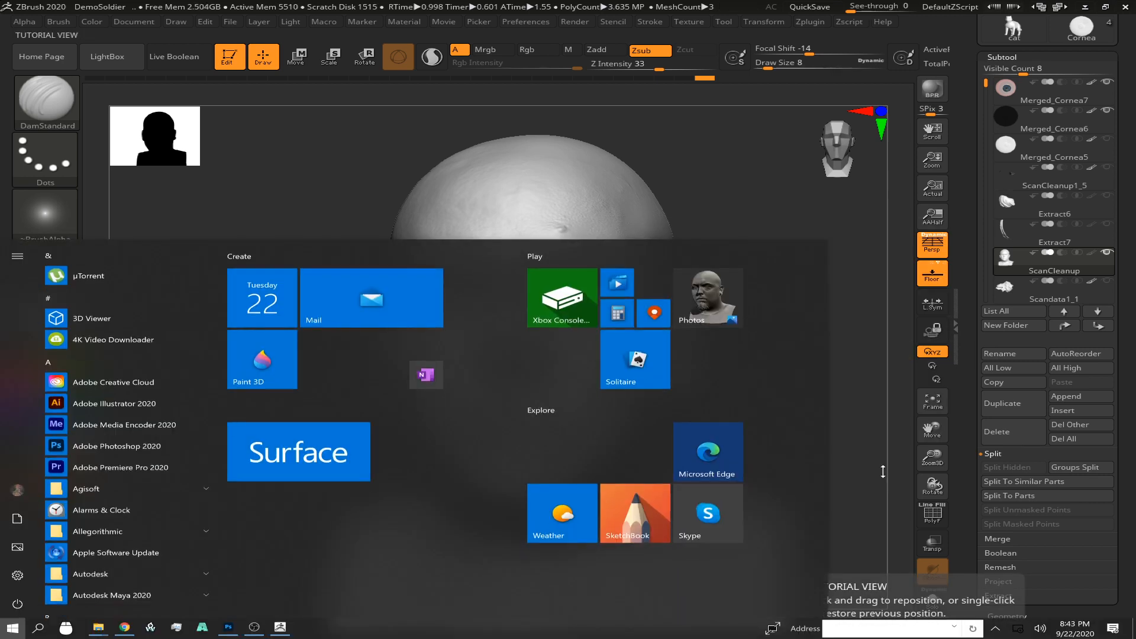
{"action": "left_click", "coordinate": [744, 149]}
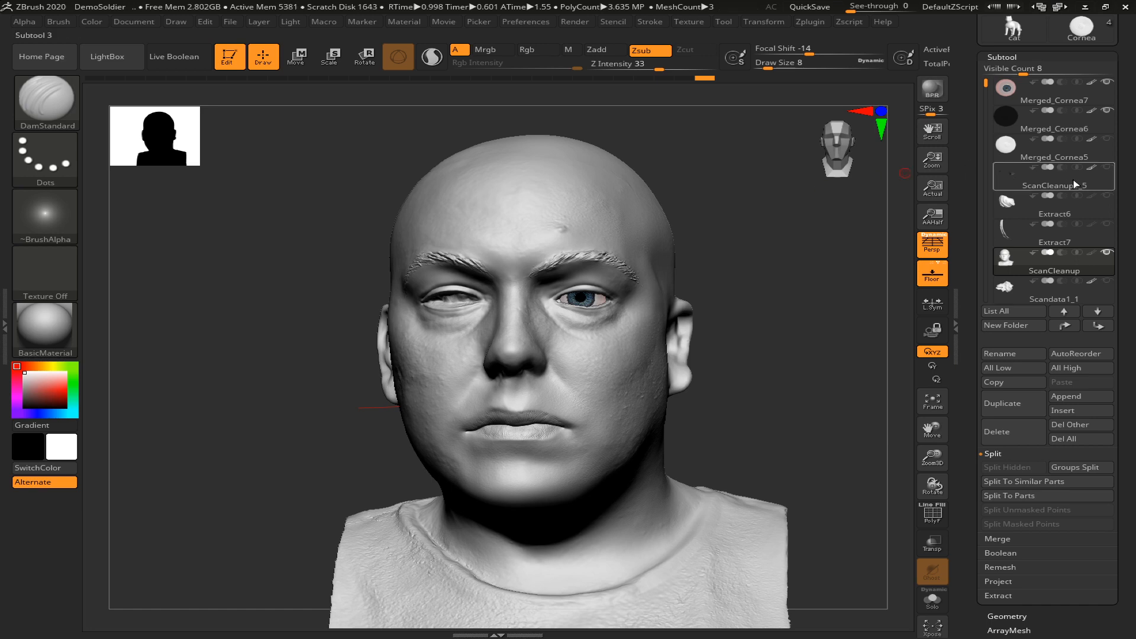
Switch to the separate four-subtool Cornea eye tool, select its Iris subtool and hide the Cornea subtool
{"action": "left_click_drag", "start_coordinate": [1126, 186], "coordinate": [1126, 311]}
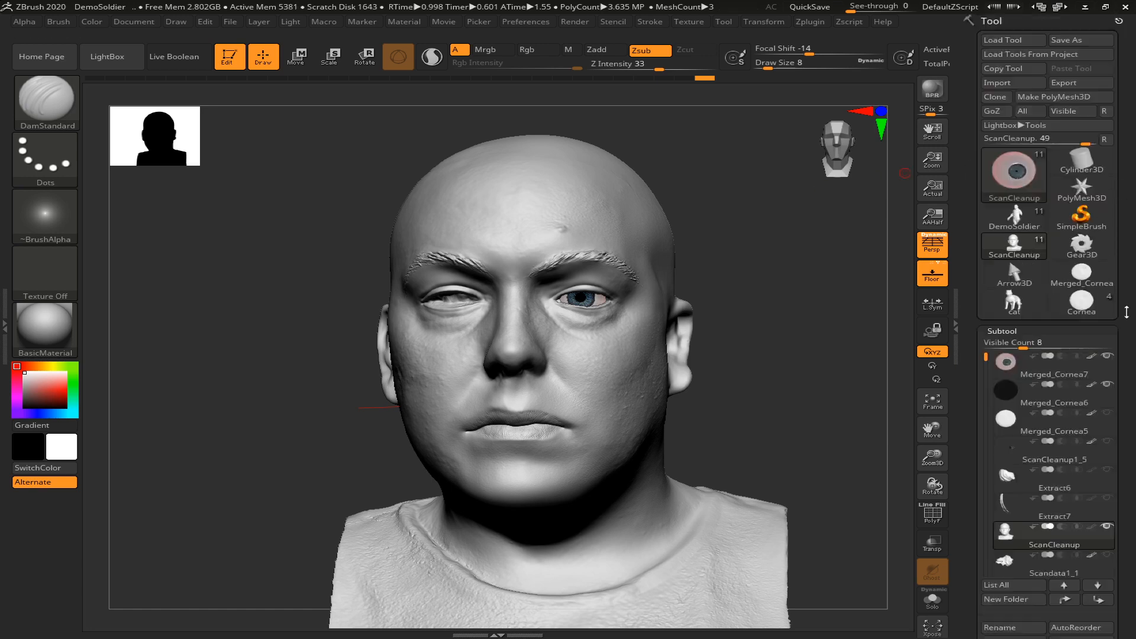
{"action": "left_click", "coordinate": [1082, 307]}
{"action": "left_click_drag", "start_coordinate": [857, 261], "coordinate": [853, 345]}
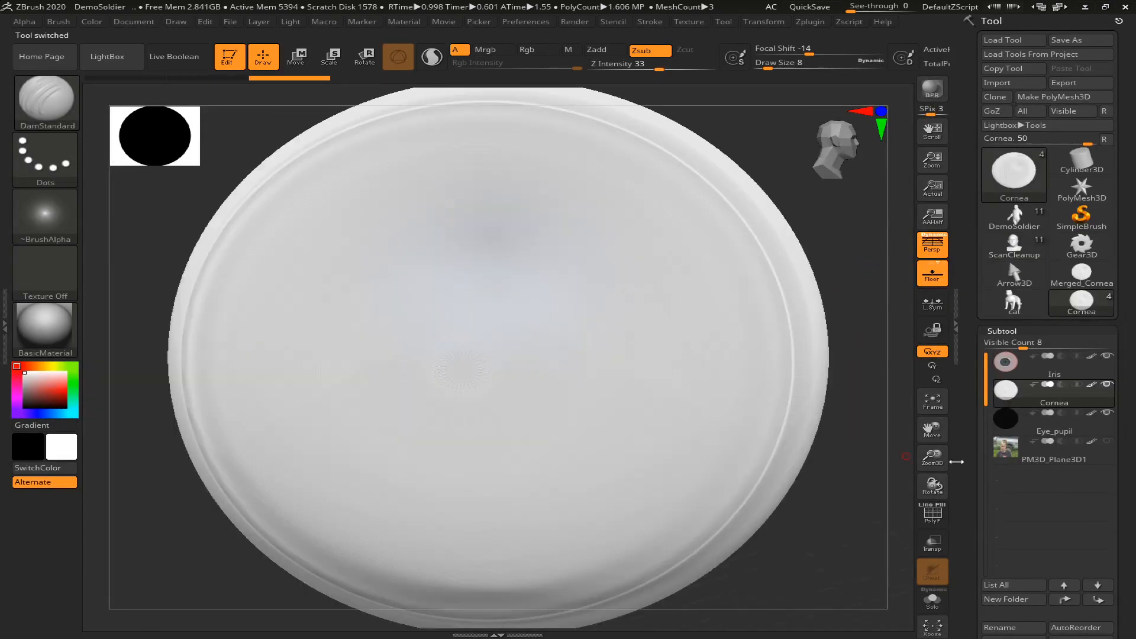
{"action": "left_click", "coordinate": [1059, 363]}
{"action": "left_click", "coordinate": [1107, 384]}
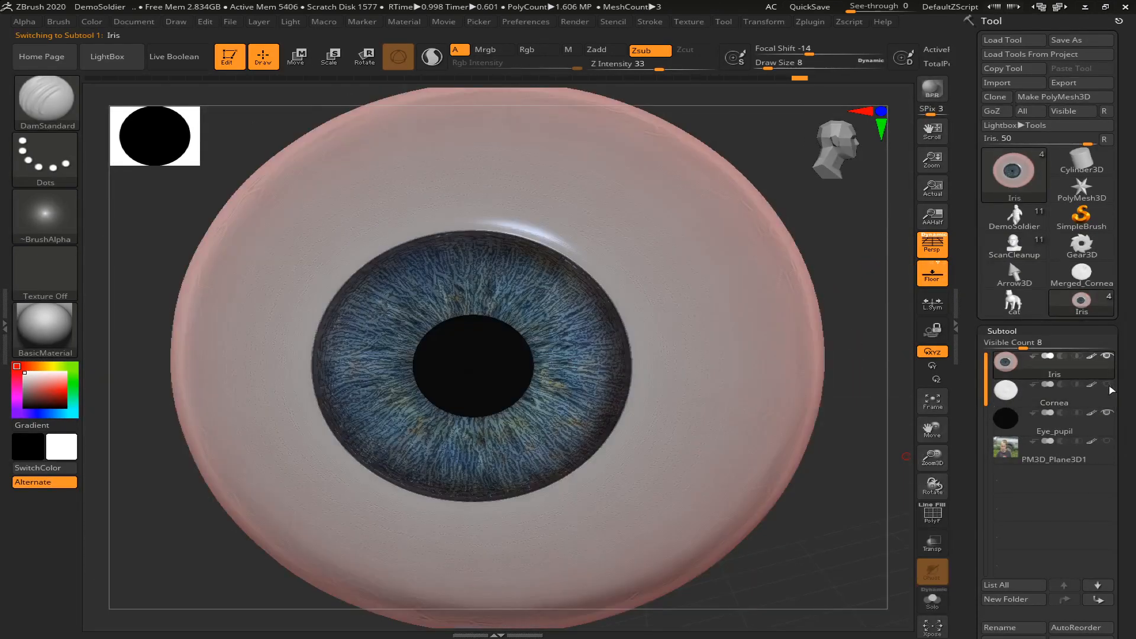
Set the Iris subtool's Iris size layer intensity to about 0.68
{"action": "scroll", "coordinate": [1088, 427], "scroll_direction": "down", "scroll_amount": 10}
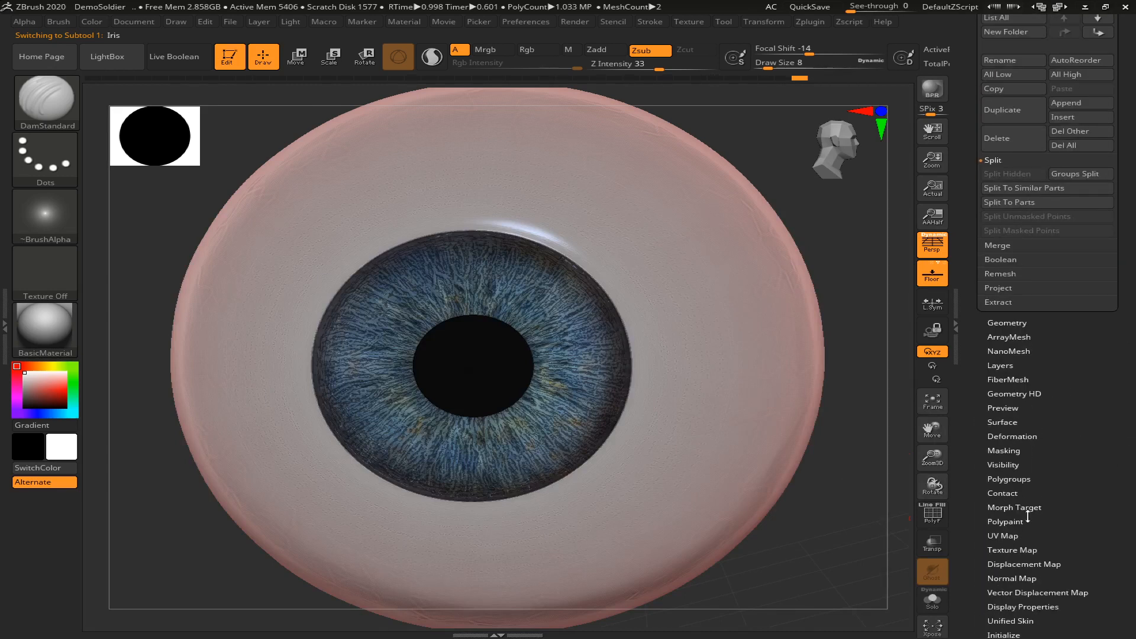
{"action": "scroll", "coordinate": [1100, 397], "scroll_direction": "down", "scroll_amount": 1}
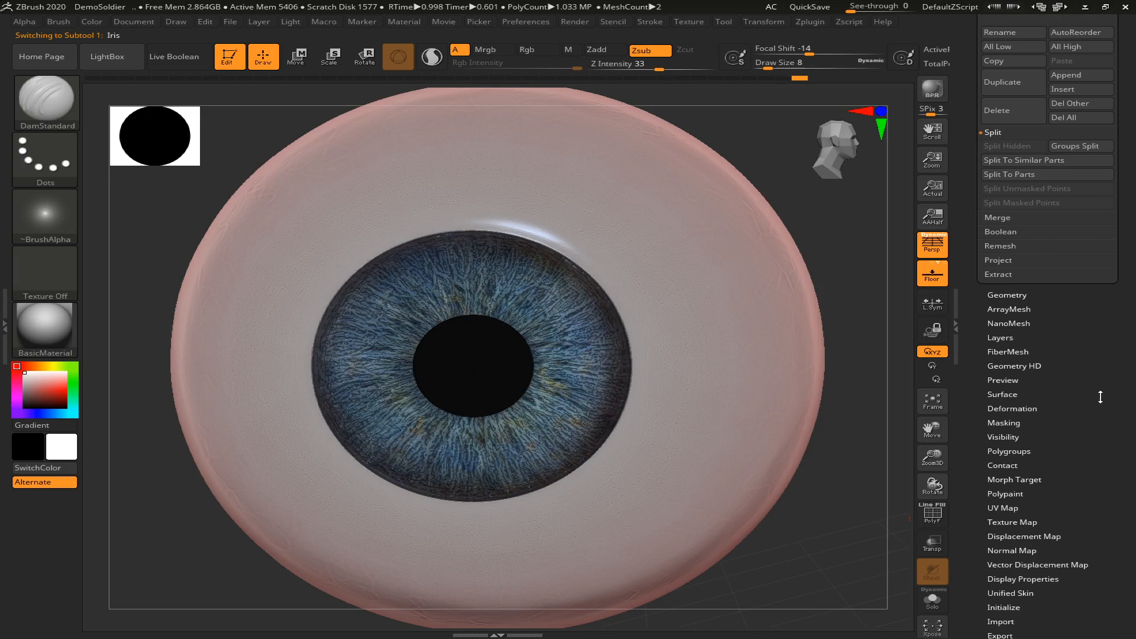
{"action": "left_click", "coordinate": [1017, 338]}
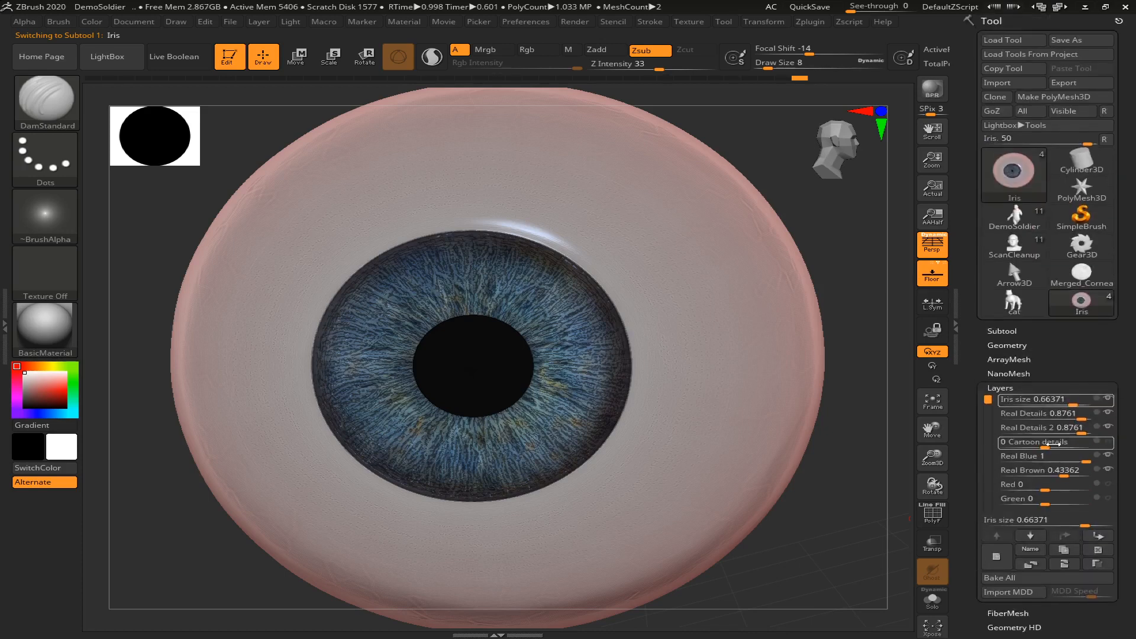
{"action": "mouse_move", "coordinate": [1069, 398]}
{"action": "left_mouse_down"}
{"action": "mouse_move", "coordinate": [1060, 399]}
{"action": "mouse_move", "coordinate": [1078, 400]}
{"action": "left_mouse_up"}
{"action": "key", "text": "ctrl+z"}
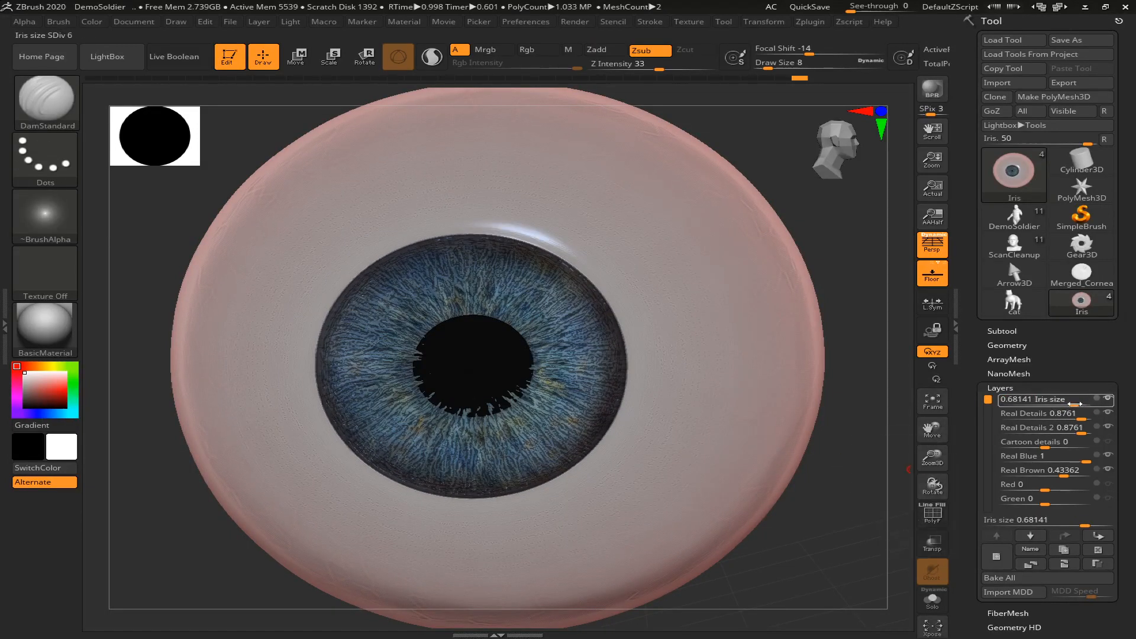
{"action": "left_click_drag", "start_coordinate": [1074, 403], "coordinate": [1072, 405]}
Move the Eye_pupil subtool slightly along its X axis, scale it to about 0.95, and return to Draw mode
{"action": "left_click", "coordinate": [1010, 330]}
{"action": "left_click", "coordinate": [1047, 422]}
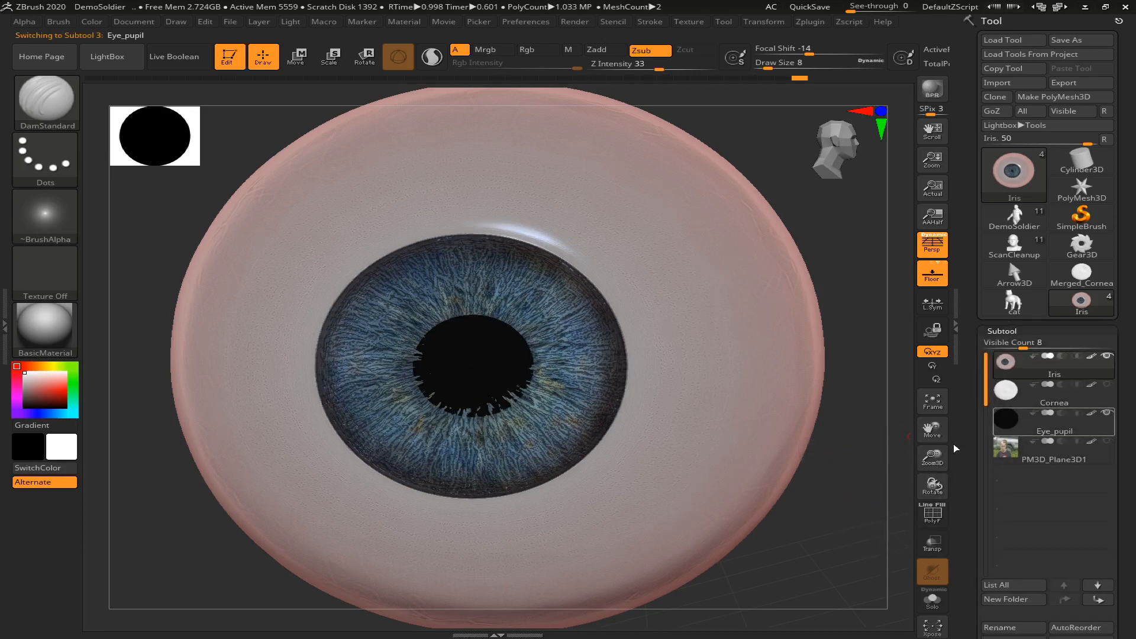
{"action": "key", "text": "w"}
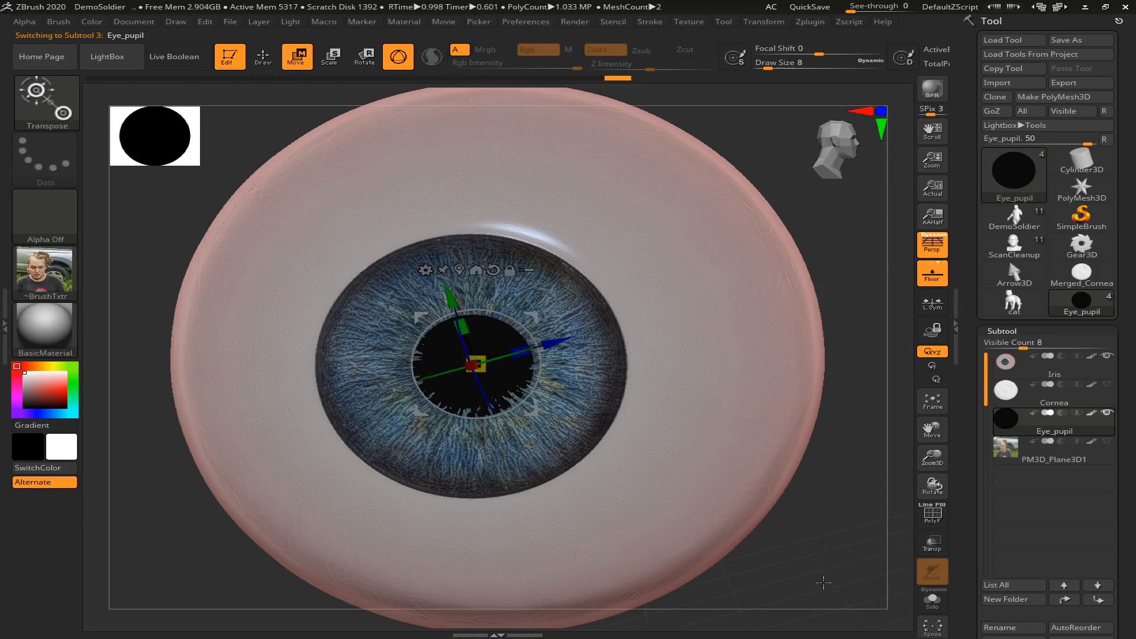
{"action": "left_click_drag", "start_coordinate": [820, 581], "coordinate": [713, 545]}
{"action": "left_click_drag", "start_coordinate": [415, 367], "coordinate": [401, 367]}
{"action": "left_click_drag", "start_coordinate": [259, 452], "coordinate": [265, 456]}
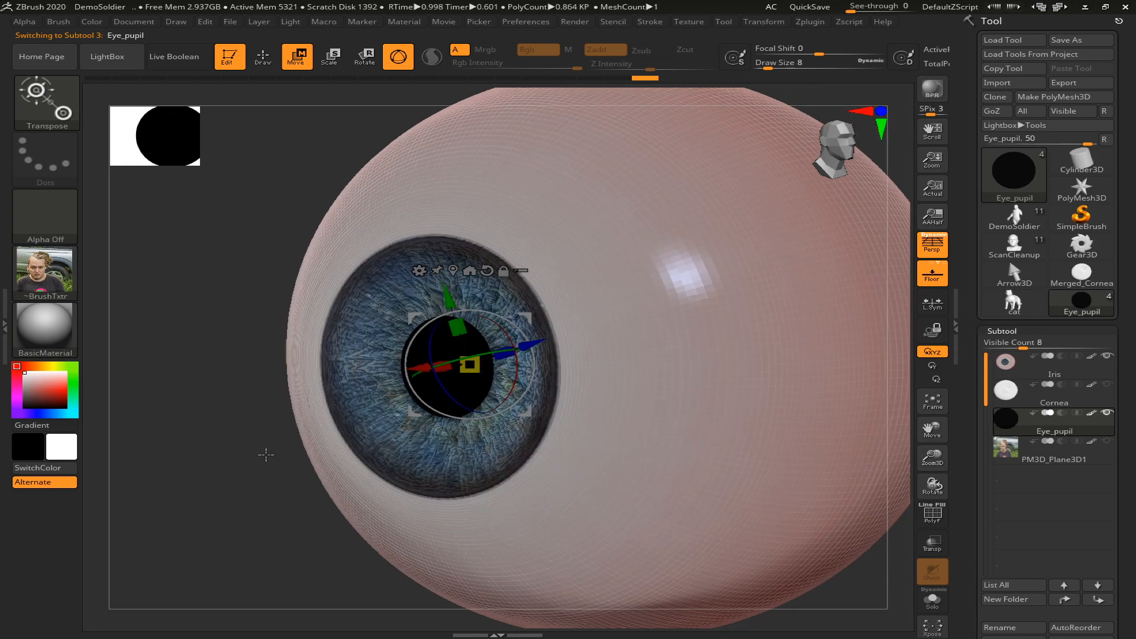
{"action": "left_click_drag", "start_coordinate": [471, 368], "coordinate": [470, 371]}
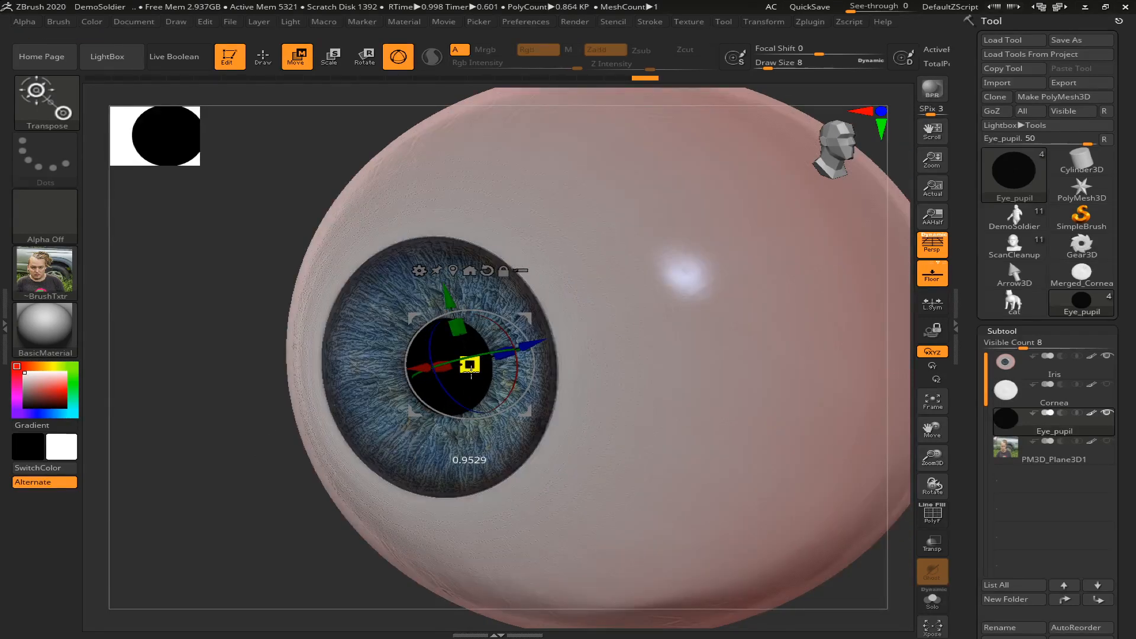
{"action": "left_click_drag", "start_coordinate": [172, 439], "coordinate": [252, 443]}
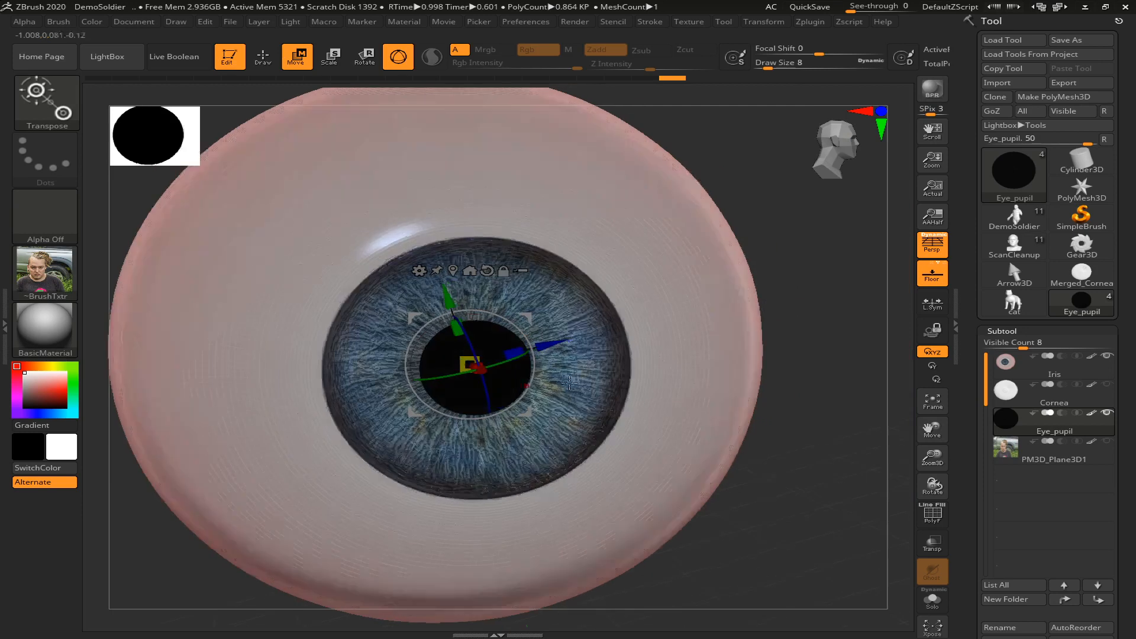
{"action": "key", "text": "q"}
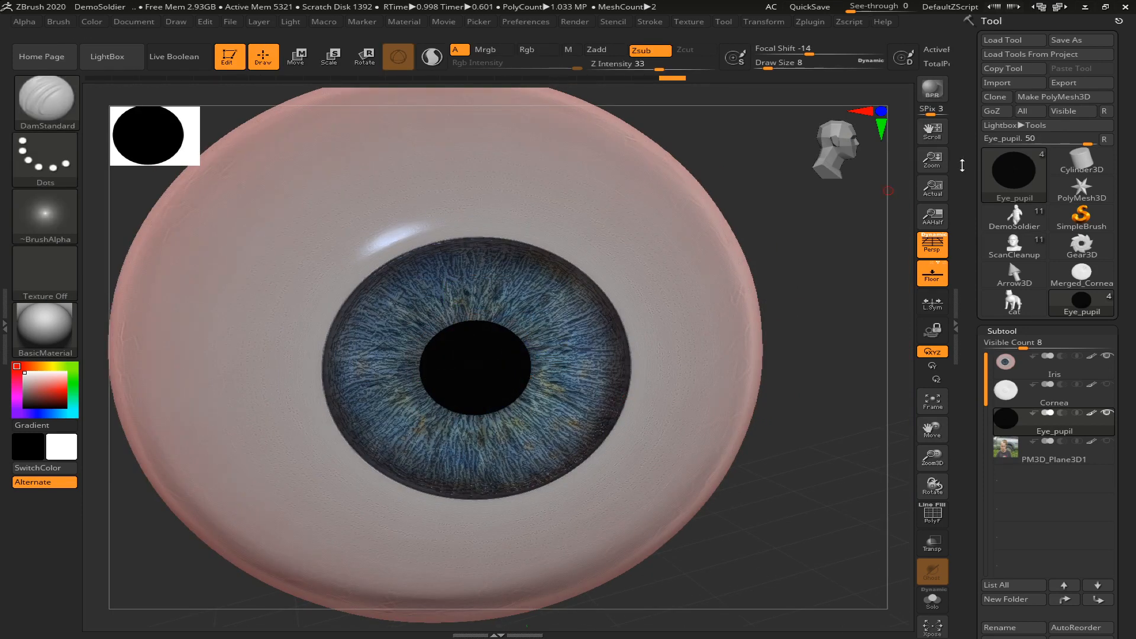
Switch back to the ScanCleanup tool and merge Merged_Cornea7 down with Merged_Cornea6 and Merged_Cornea5 into one eye subtool
{"action": "mouse_move", "coordinate": [997, 273]}
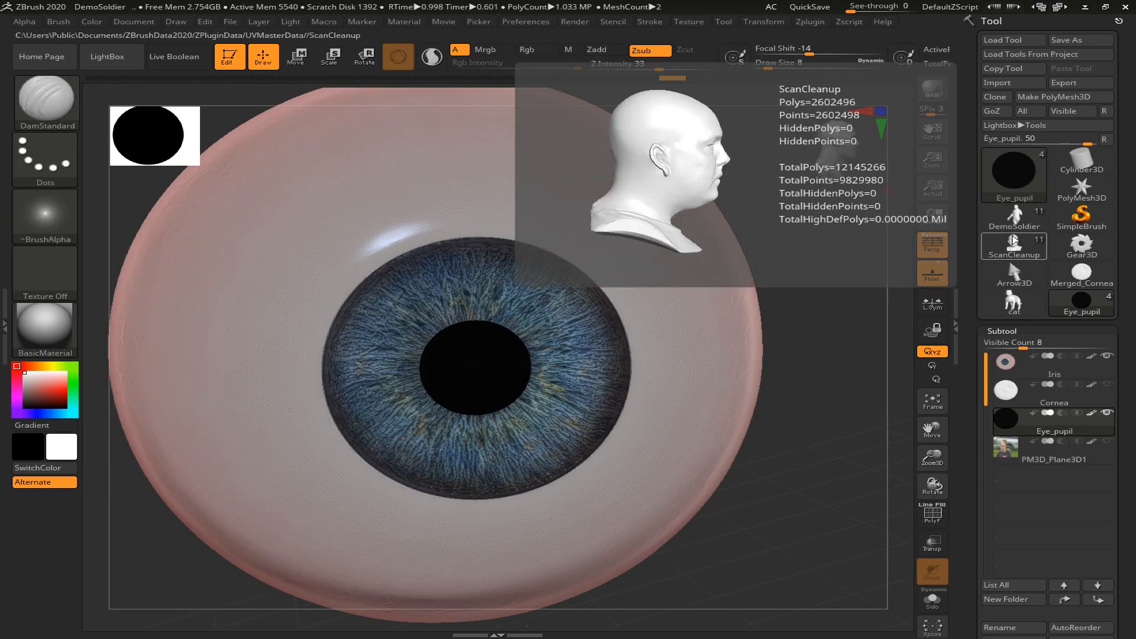
{"action": "left_click", "coordinate": [1013, 243]}
{"action": "mouse_move", "coordinate": [715, 406]}
{"action": "left_mouse_down"}
{"action": "mouse_move", "coordinate": [771, 377]}
{"action": "mouse_move", "coordinate": [808, 438]}
{"action": "mouse_move", "coordinate": [799, 434]}
{"action": "left_mouse_up"}
{"action": "left_click", "coordinate": [1040, 368]}
{"action": "left_click_drag", "start_coordinate": [1127, 464], "coordinate": [1116, 328]}
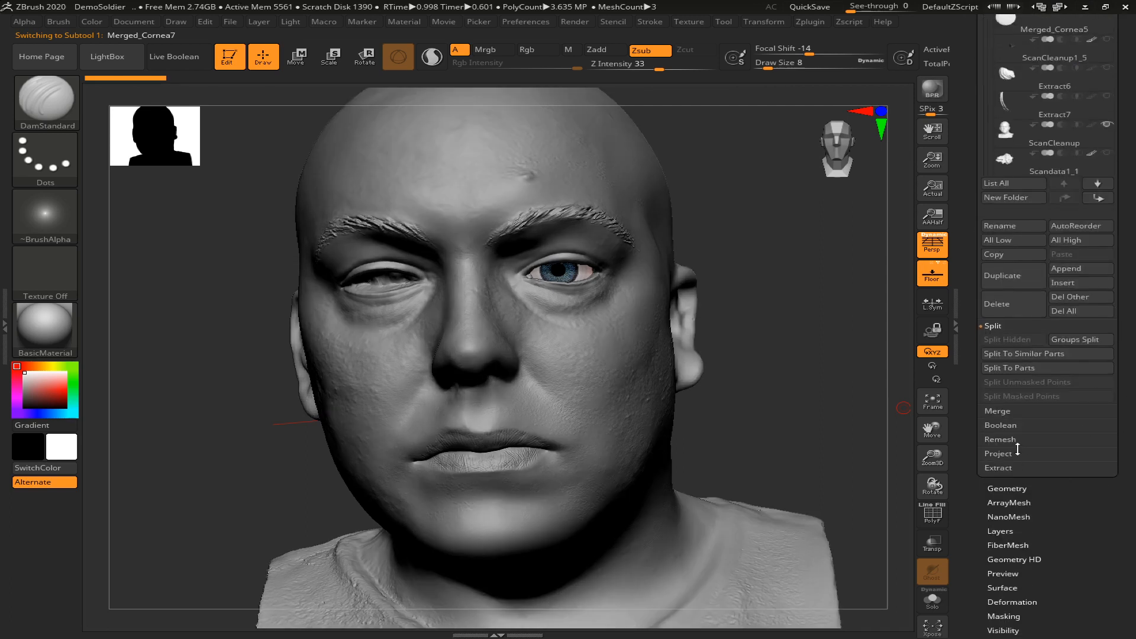
{"action": "left_click", "coordinate": [1000, 412]}
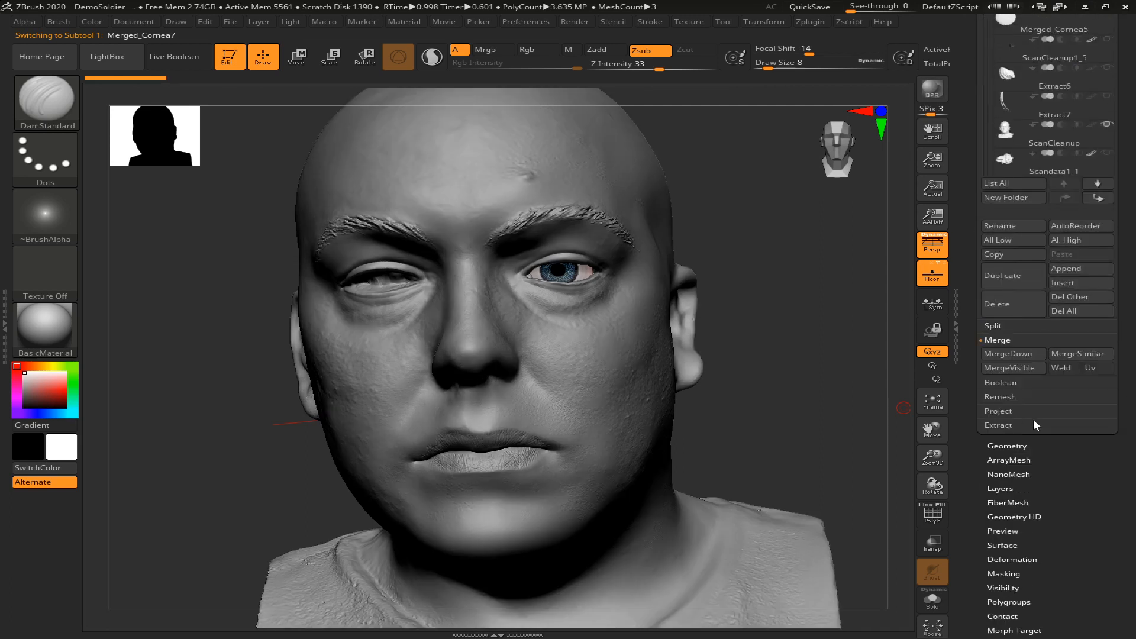
{"action": "left_click", "coordinate": [1020, 354]}
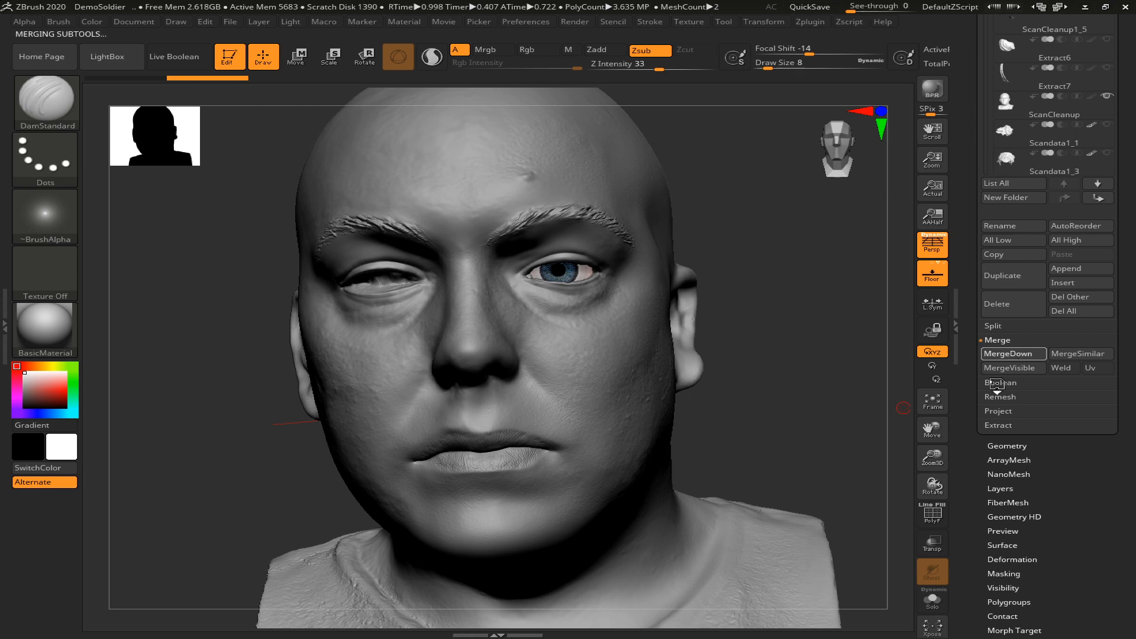
{"action": "scroll", "coordinate": [1132, 311], "scroll_direction": "up", "scroll_amount": 5}
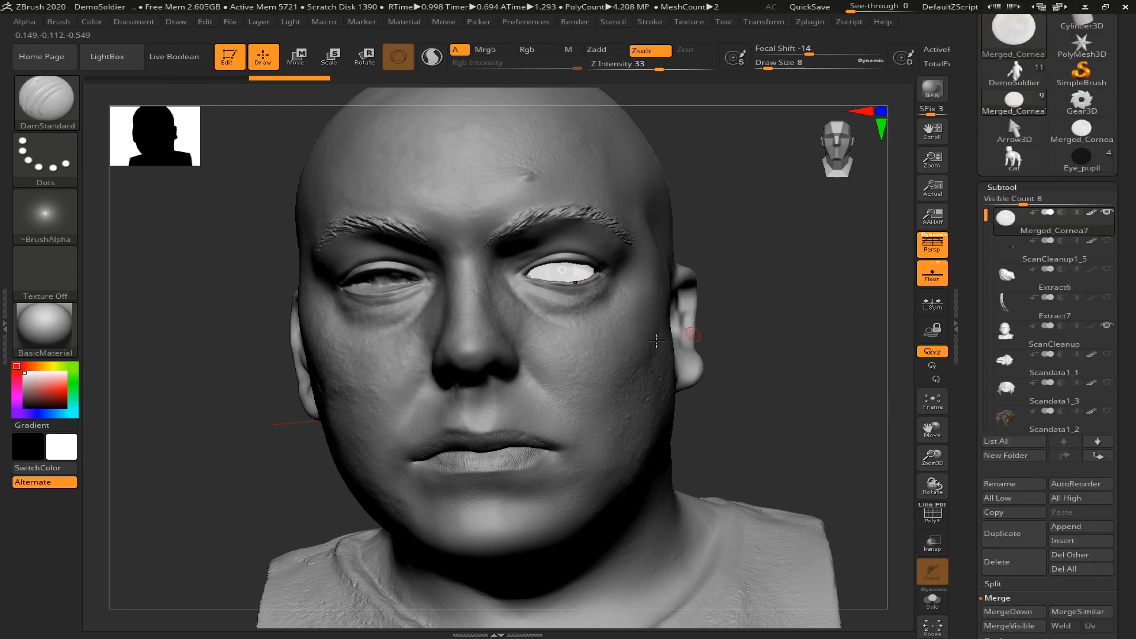
Rotate the merged eye slightly with the transform gizmo to adjust its gaze, and return to Draw mode
{"action": "key", "text": "w"}
{"action": "left_click", "coordinate": [458, 311]}
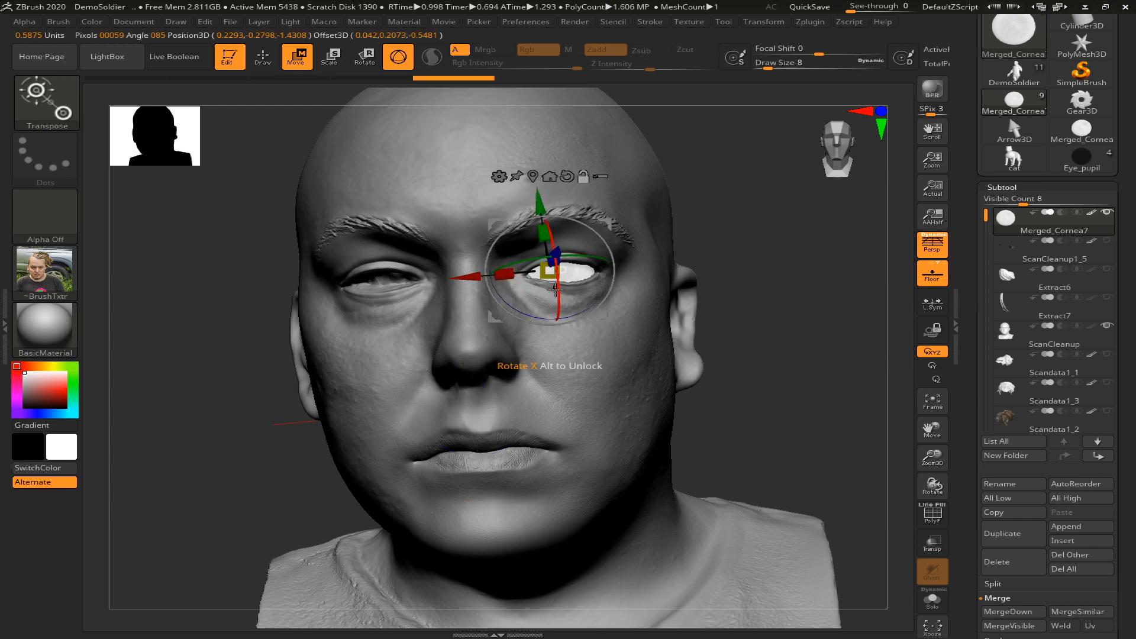
{"action": "left_click_drag", "start_coordinate": [556, 301], "coordinate": [560, 314]}
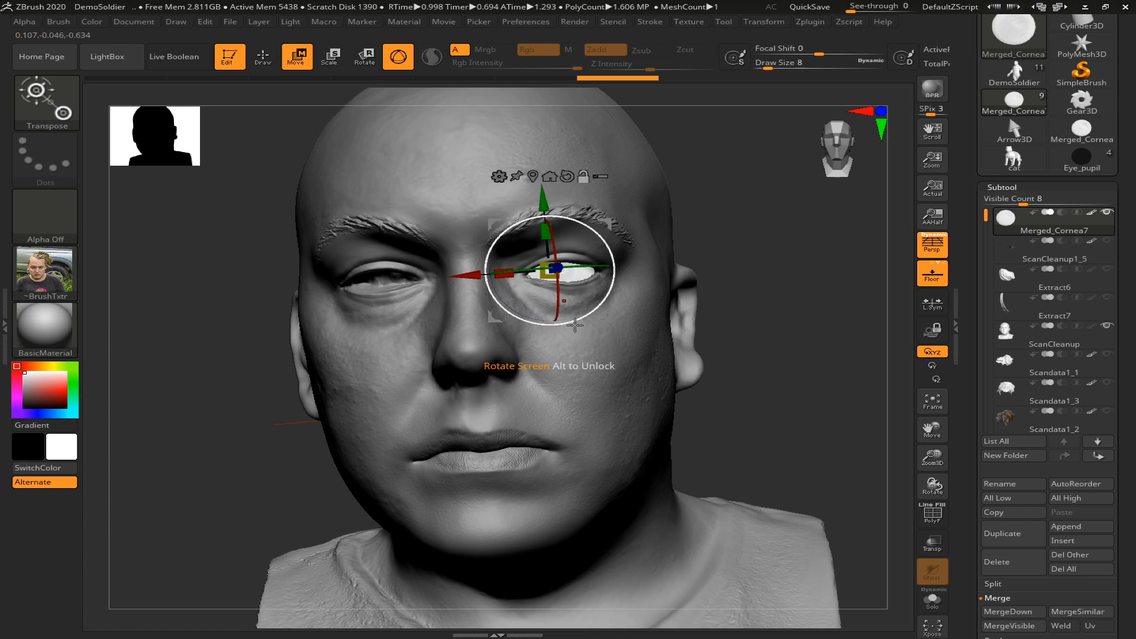
{"action": "left_click_drag", "start_coordinate": [585, 269], "coordinate": [588, 270]}
{"action": "key", "text": "q"}
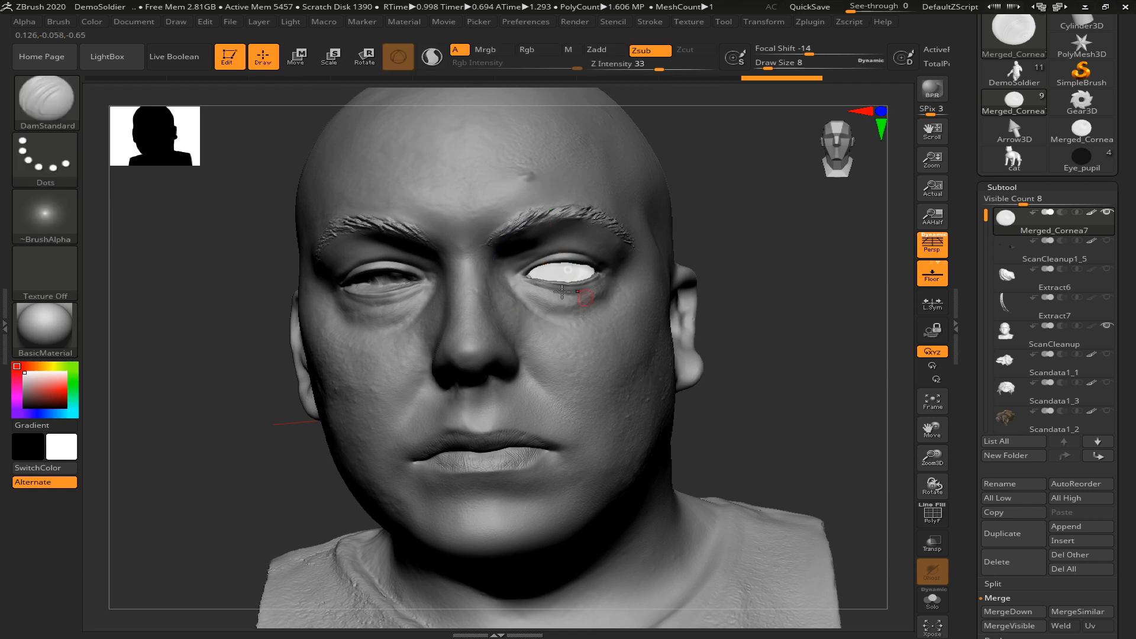
Fine-tune the left eye's gaze with small rotations about its Y axis, and turn on the PolyFrame display
{"action": "key", "text": "e"}
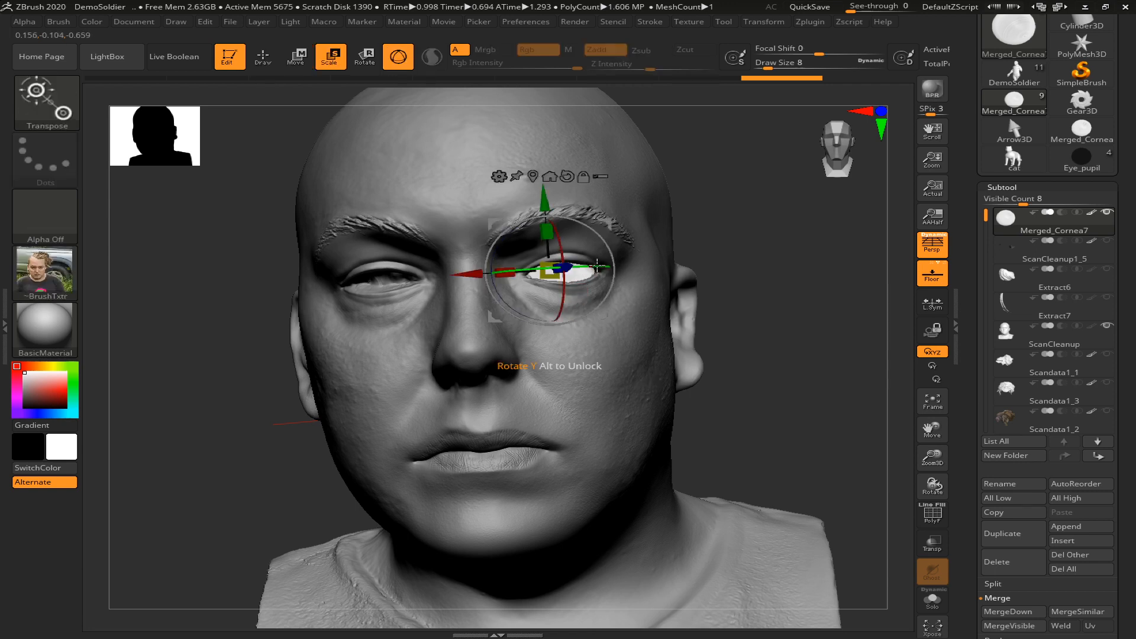
{"action": "left_click_drag", "start_coordinate": [598, 268], "coordinate": [592, 267]}
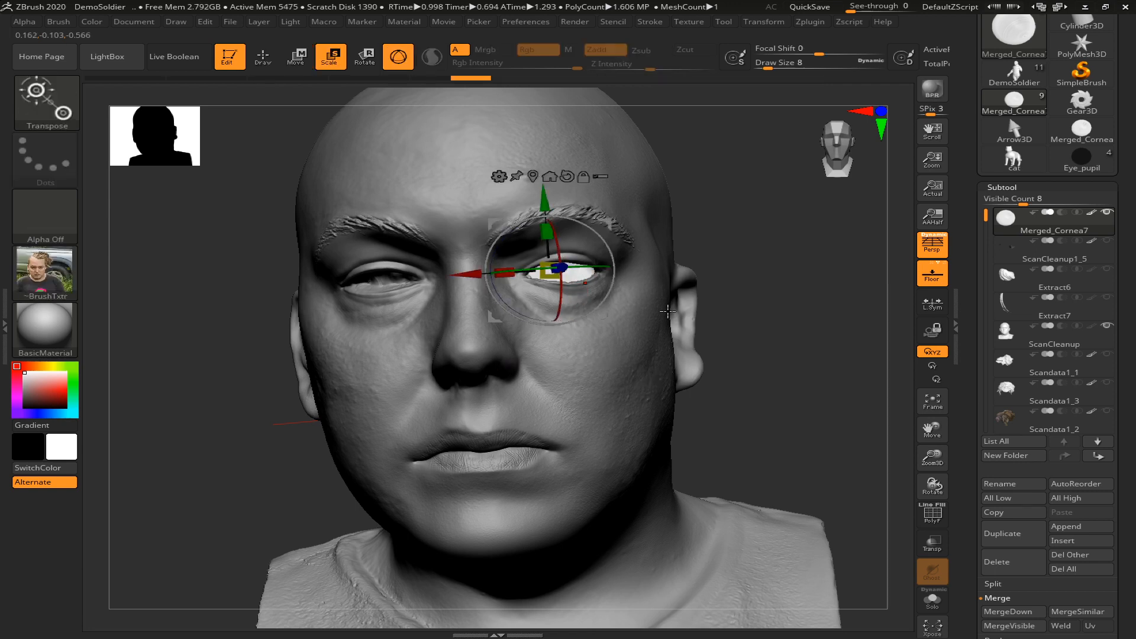
{"action": "key", "text": "q"}
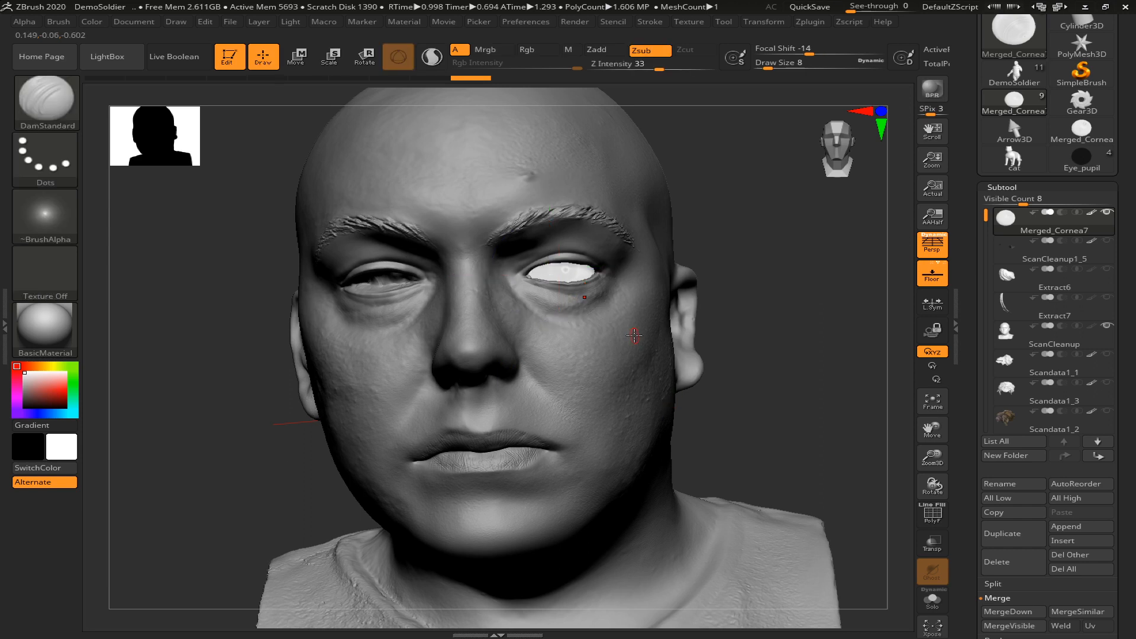
{"action": "key", "text": "e"}
{"action": "left_click_drag", "start_coordinate": [592, 266], "coordinate": [591, 264]}
{"action": "key", "text": "shift+f"}
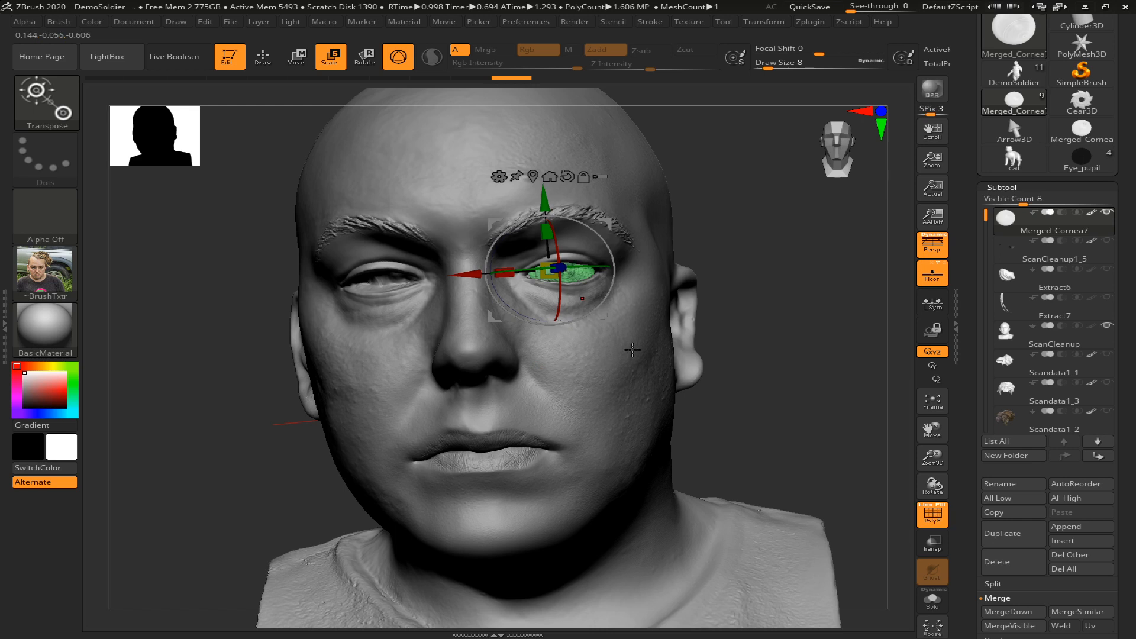
{"action": "key", "text": "q"}
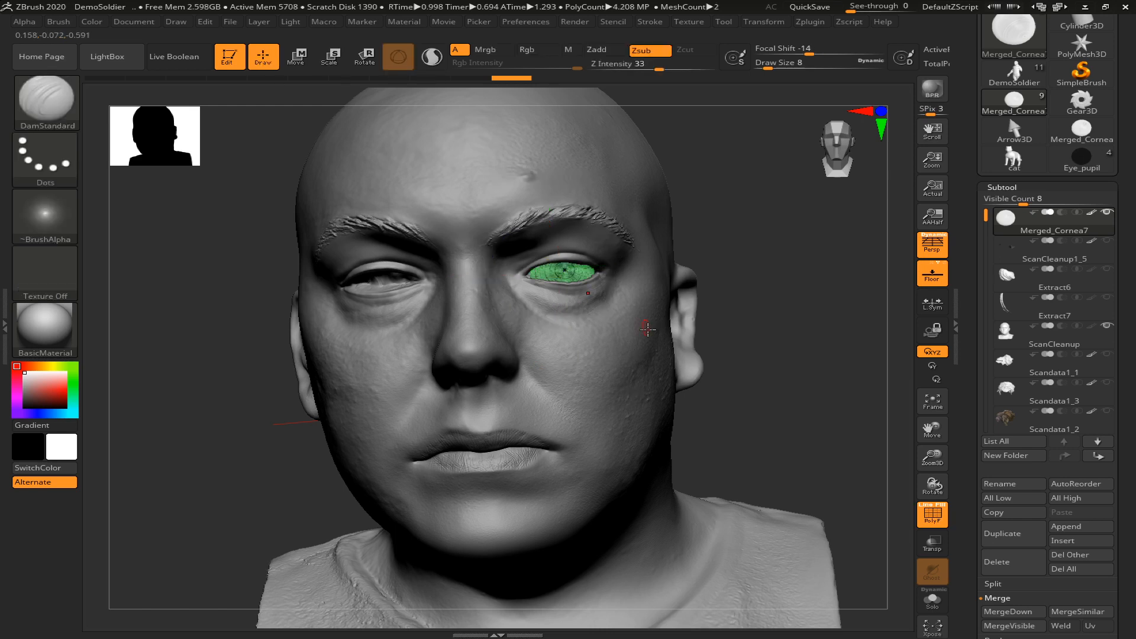
{"action": "left_click_drag", "start_coordinate": [809, 381], "coordinate": [784, 355]}
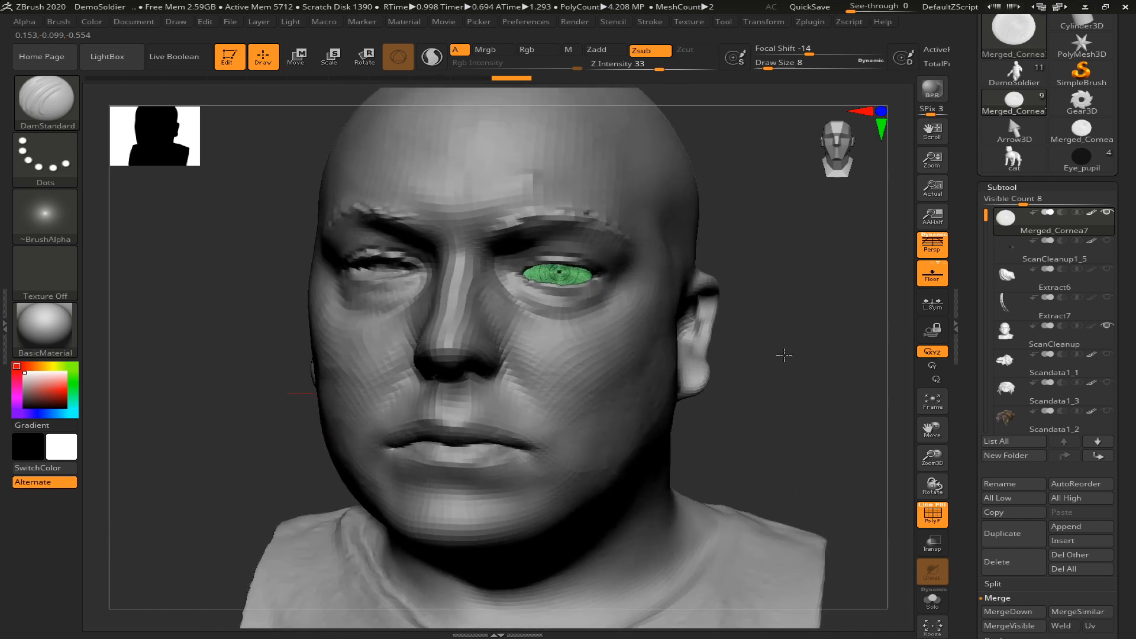
{"action": "key", "text": "e"}
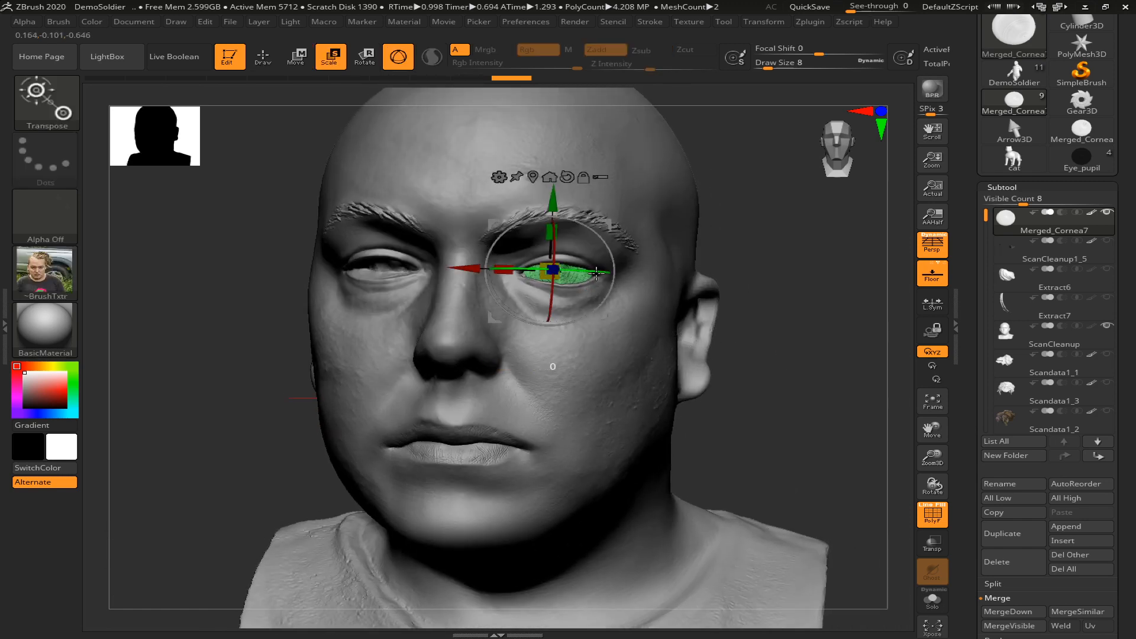
{"action": "key", "text": "q"}
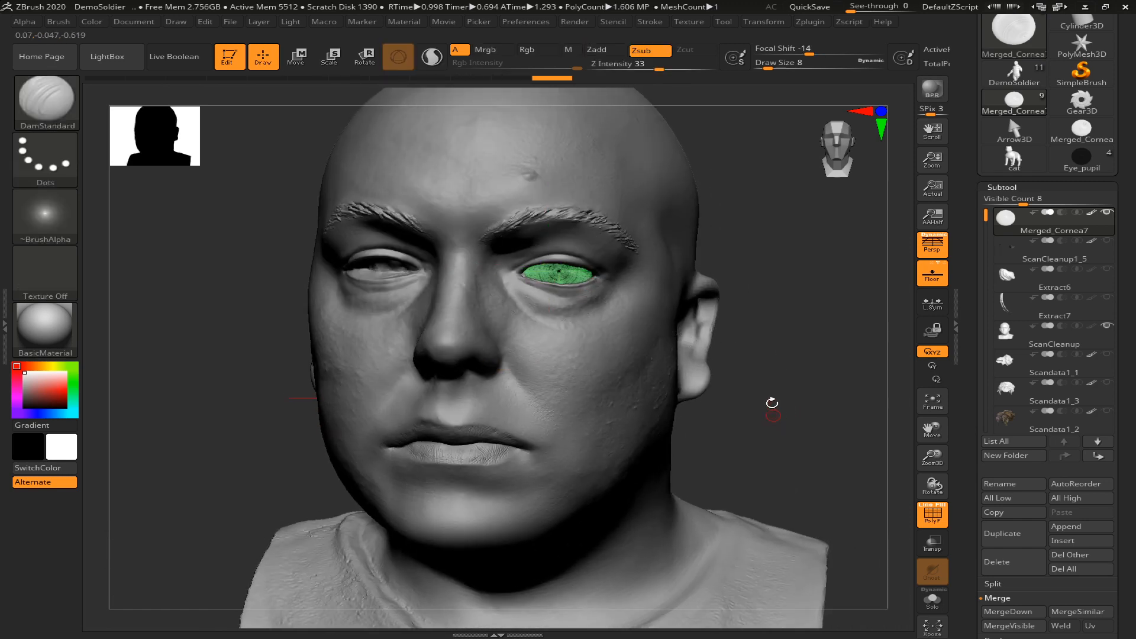
Duplicate the Merged_Cornea7 eye and move the copy across into the opposite eye socket
{"action": "left_click_drag", "start_coordinate": [785, 385], "coordinate": [814, 370]}
{"action": "key", "text": "ctrl+shift+d"}
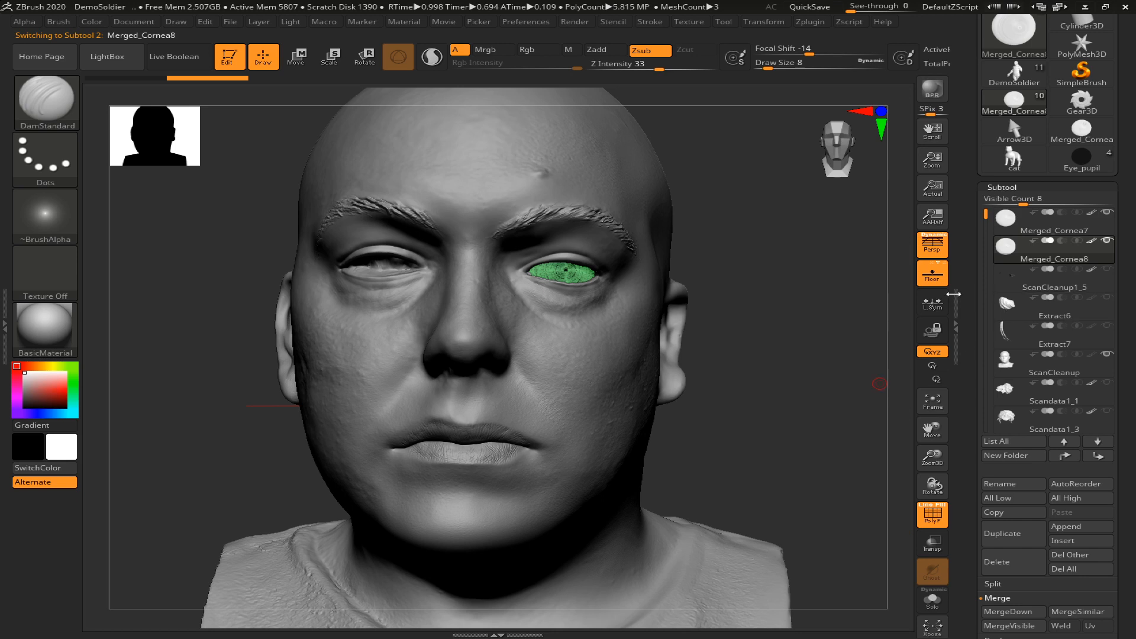
{"action": "key", "text": "w"}
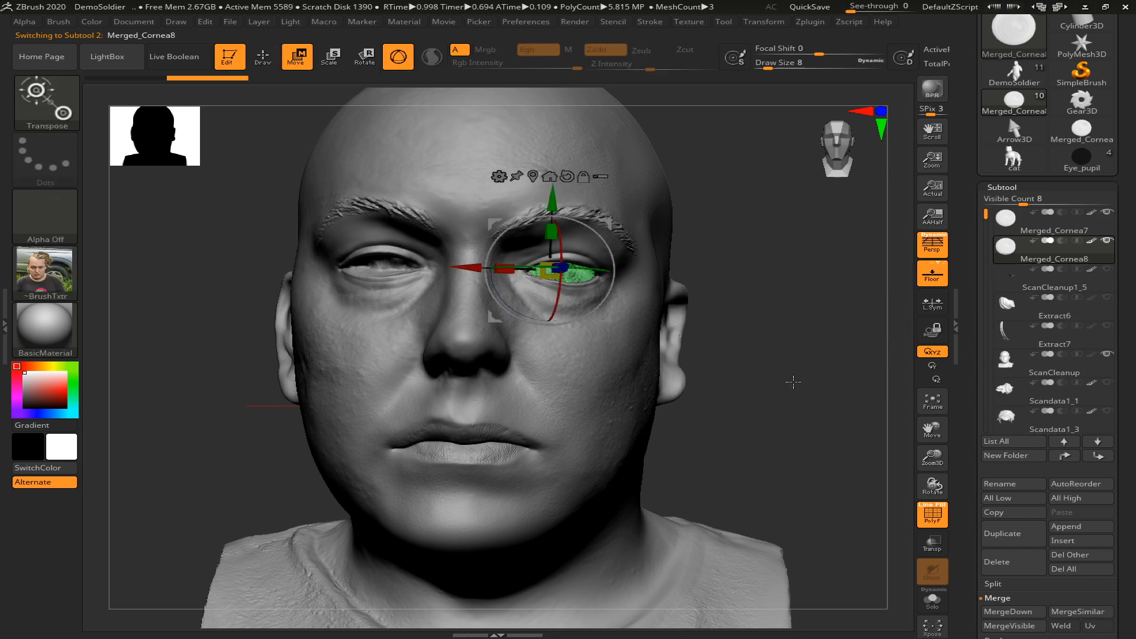
{"action": "left_click_drag", "start_coordinate": [485, 329], "coordinate": [332, 320]}
{"action": "left_click_drag", "start_coordinate": [426, 270], "coordinate": [410, 269]}
{"action": "key", "text": "q"}
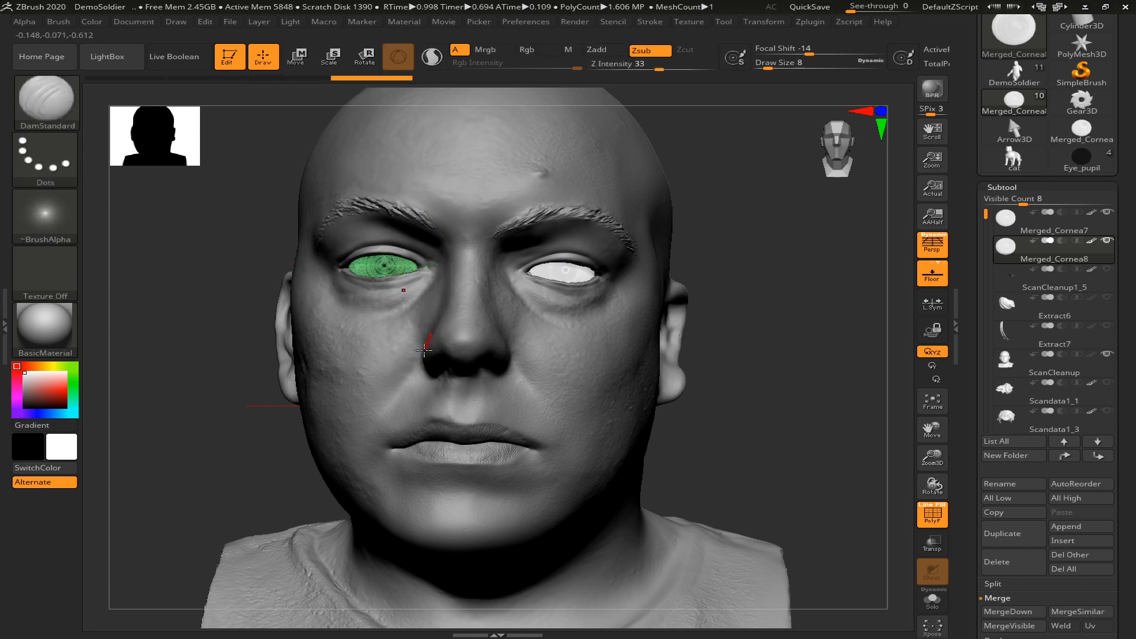
Rotate the duplicated eye slightly about its Y axis to adjust its gaze, and return to Draw mode
{"action": "key", "text": "e"}
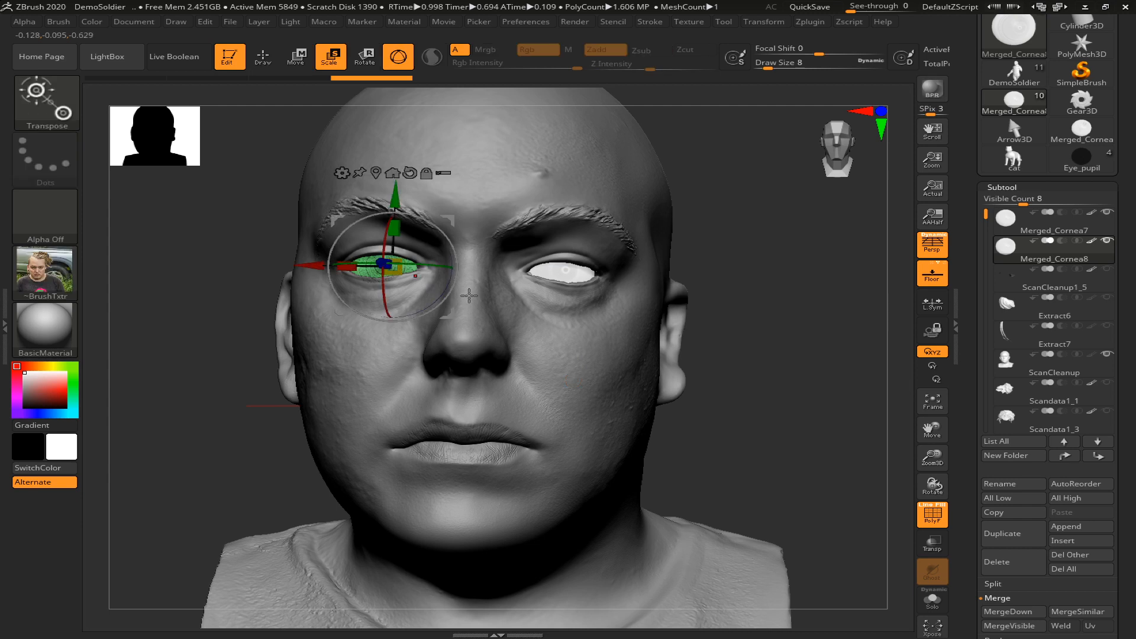
{"action": "left_click_drag", "start_coordinate": [428, 263], "coordinate": [426, 262]}
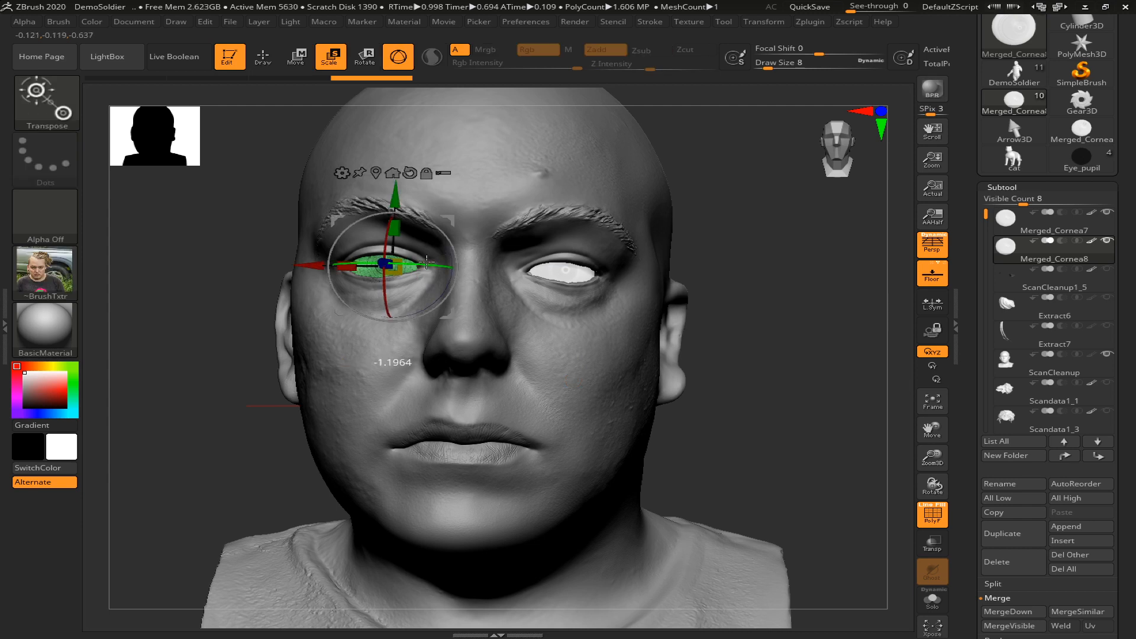
{"action": "left_click_drag", "start_coordinate": [426, 262], "coordinate": [427, 263]}
{"action": "key", "text": "q"}
Nudge the duplicated eye slightly along its Y axis within the socket, and return to Draw mode
{"action": "left_click_drag", "start_coordinate": [772, 424], "coordinate": [770, 407]}
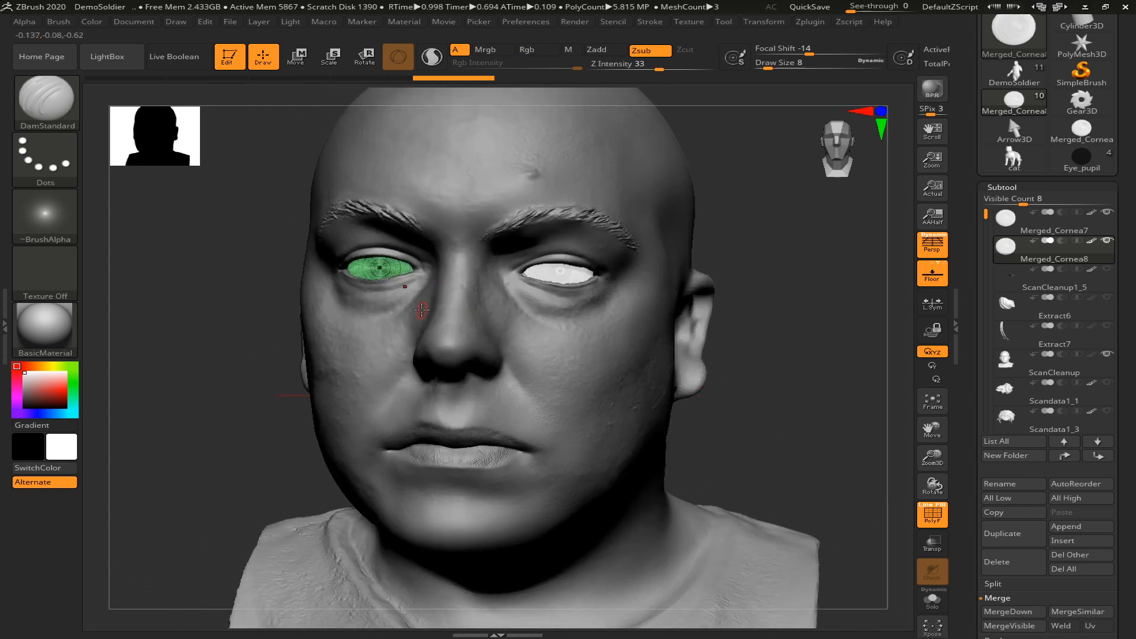
{"action": "key", "text": "w"}
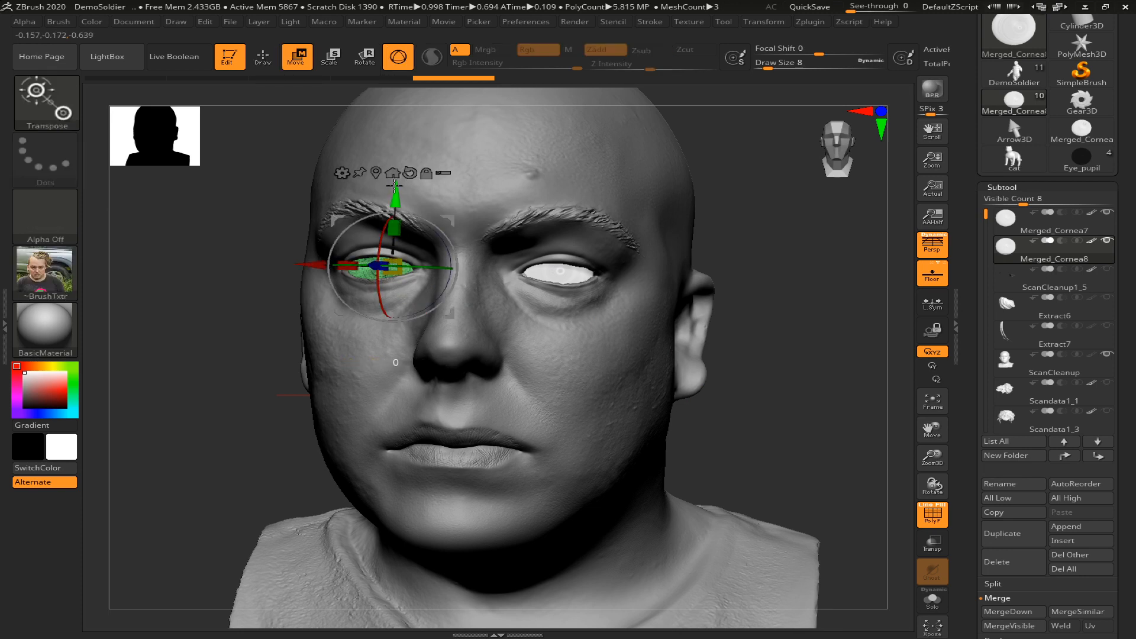
{"action": "left_click_drag", "start_coordinate": [395, 185], "coordinate": [395, 186]}
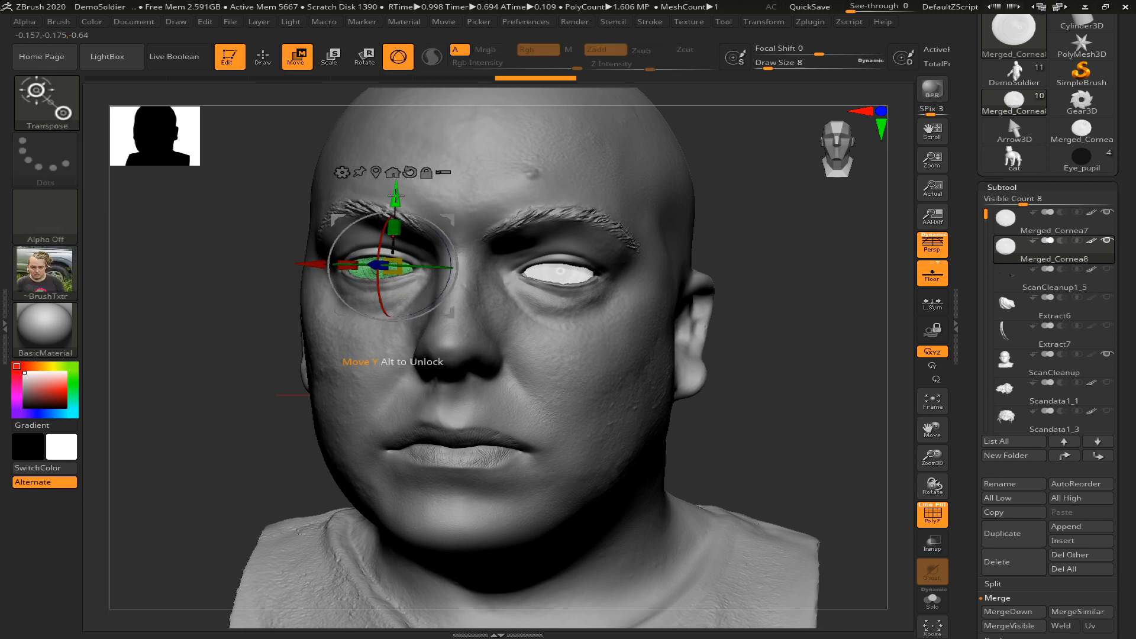
{"action": "key", "text": "q"}
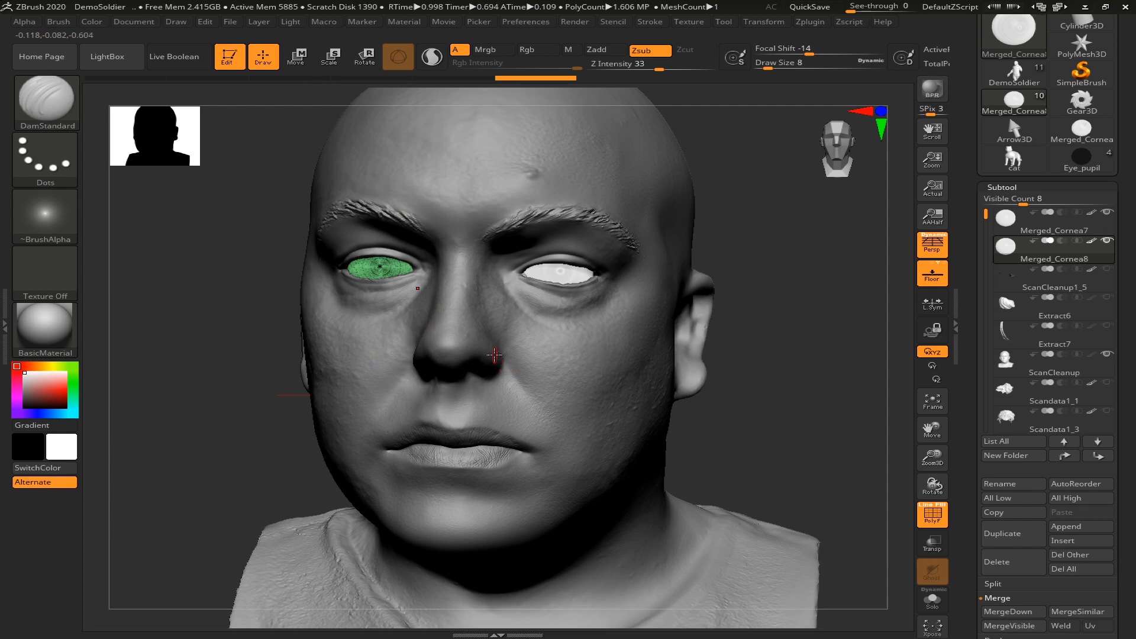
Refine the duplicated eye's gaze with further small Y-axis rotations, checking it from the front and at an angle
{"action": "key", "text": "e"}
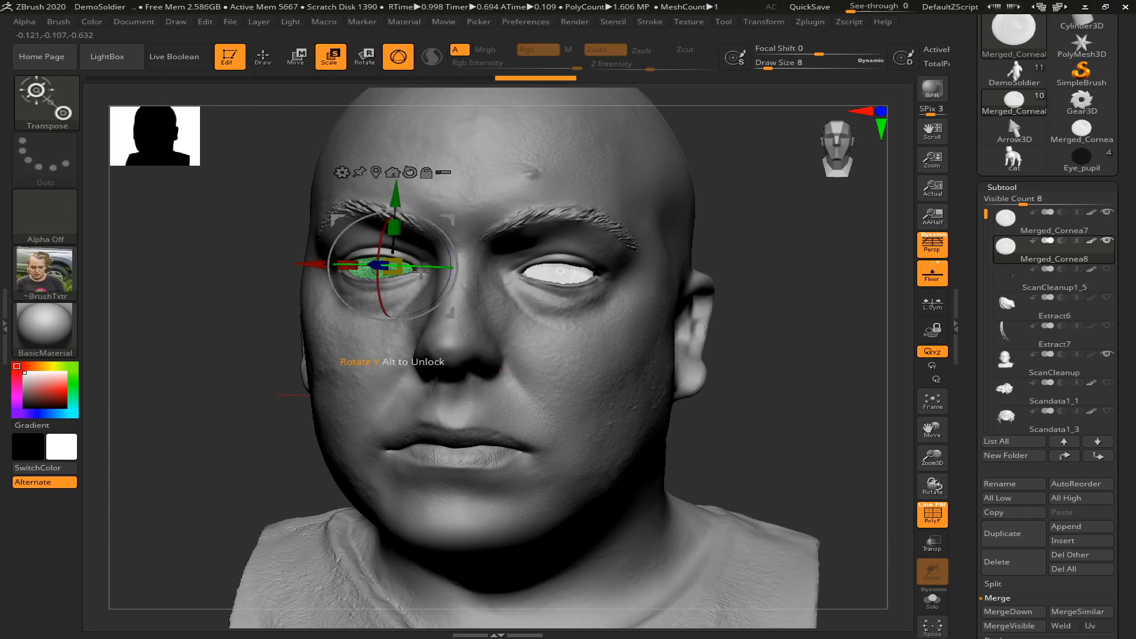
{"action": "left_click_drag", "start_coordinate": [422, 270], "coordinate": [418, 274]}
{"action": "key", "text": "q"}
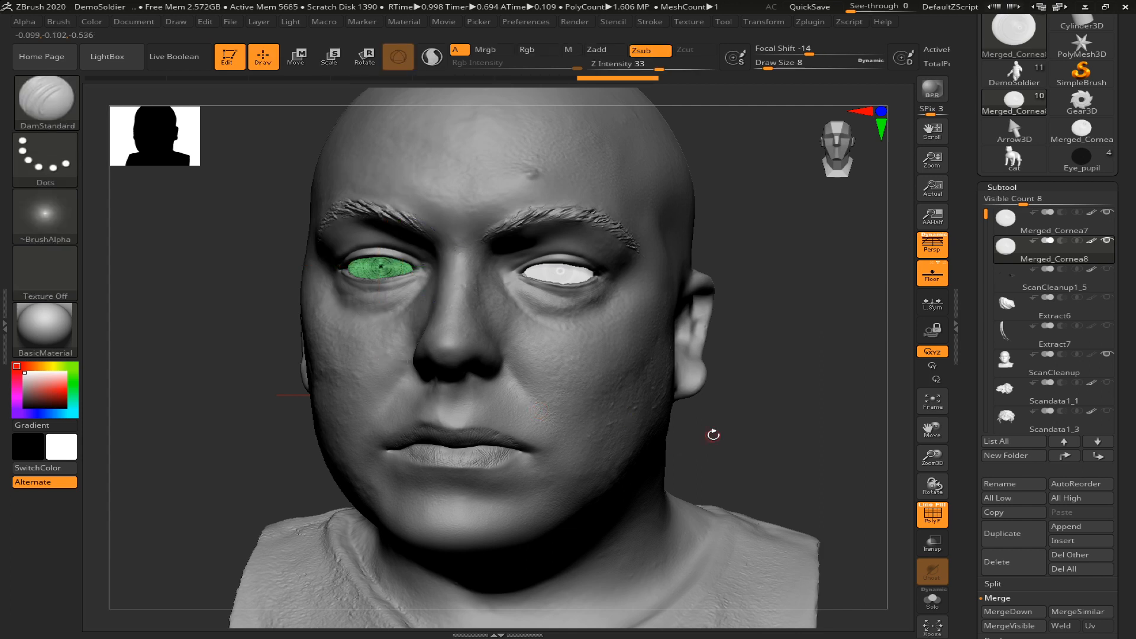
{"action": "mouse_move", "coordinate": [751, 436]}
{"action": "left_mouse_down"}
{"action": "mouse_move", "coordinate": [765, 436]}
{"action": "mouse_move", "coordinate": [740, 434]}
{"action": "left_mouse_up"}
{"action": "key", "text": "e"}
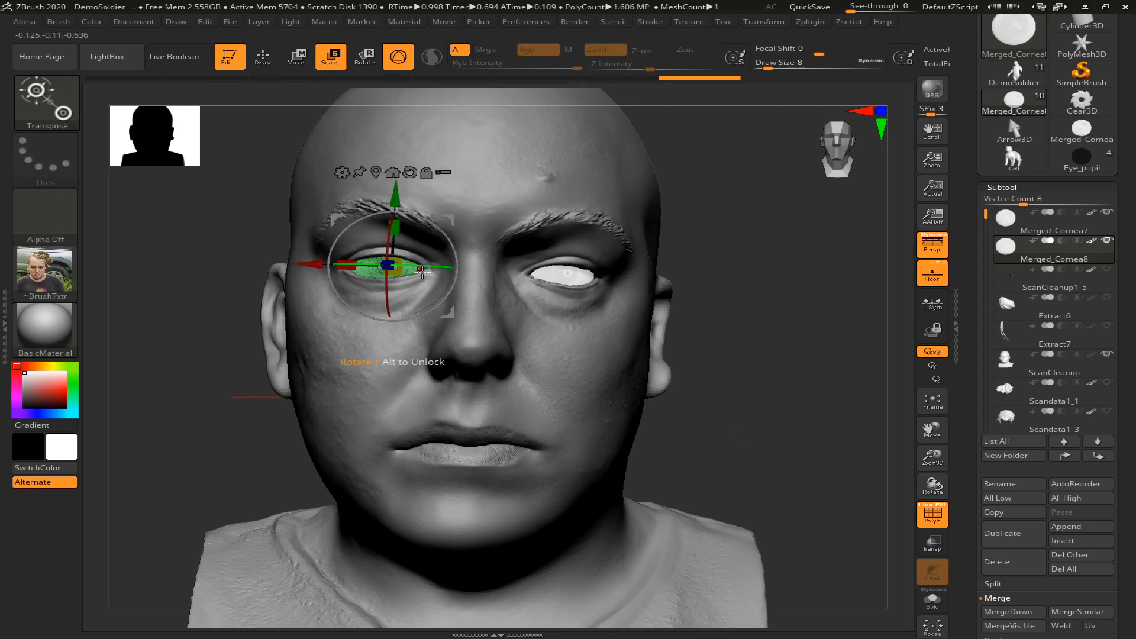
{"action": "key", "text": "q"}
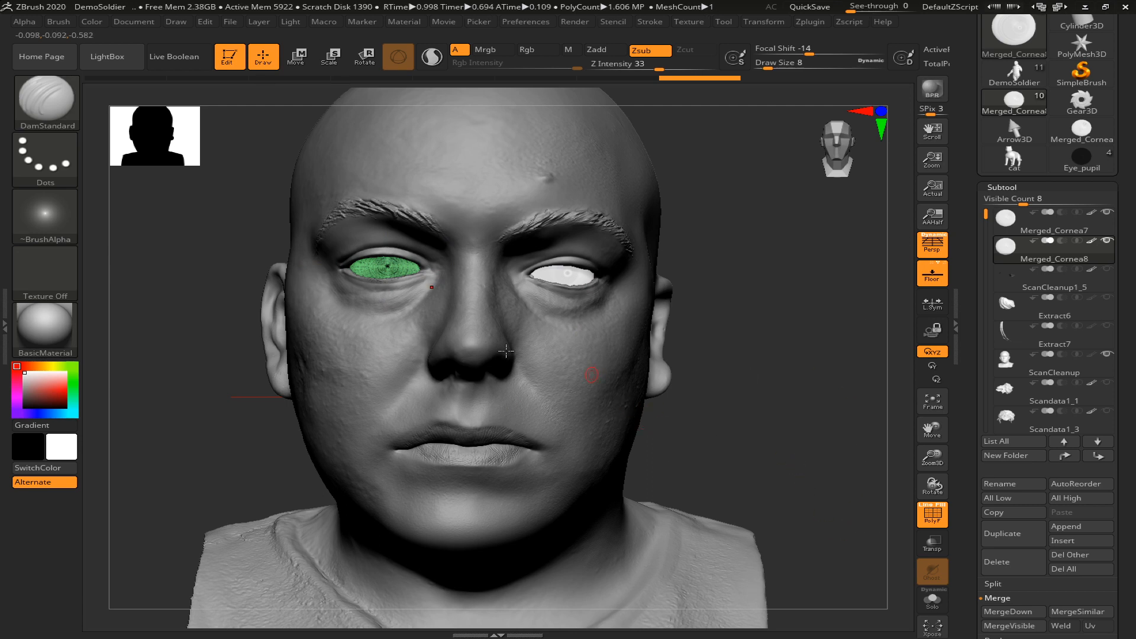
{"action": "key", "text": "e"}
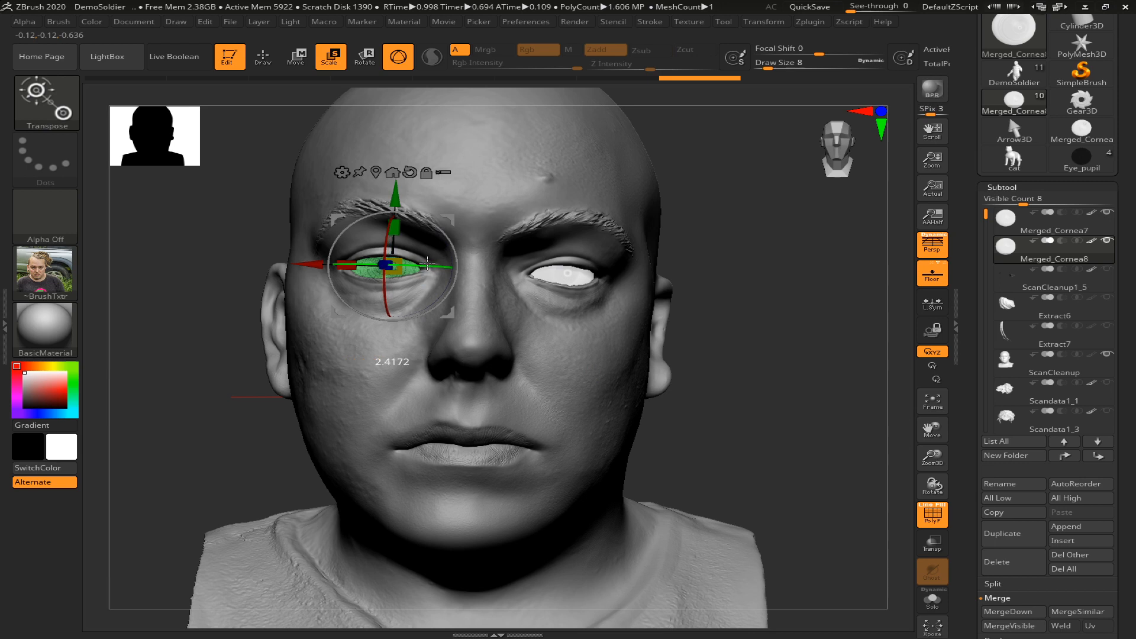
{"action": "key", "text": "q"}
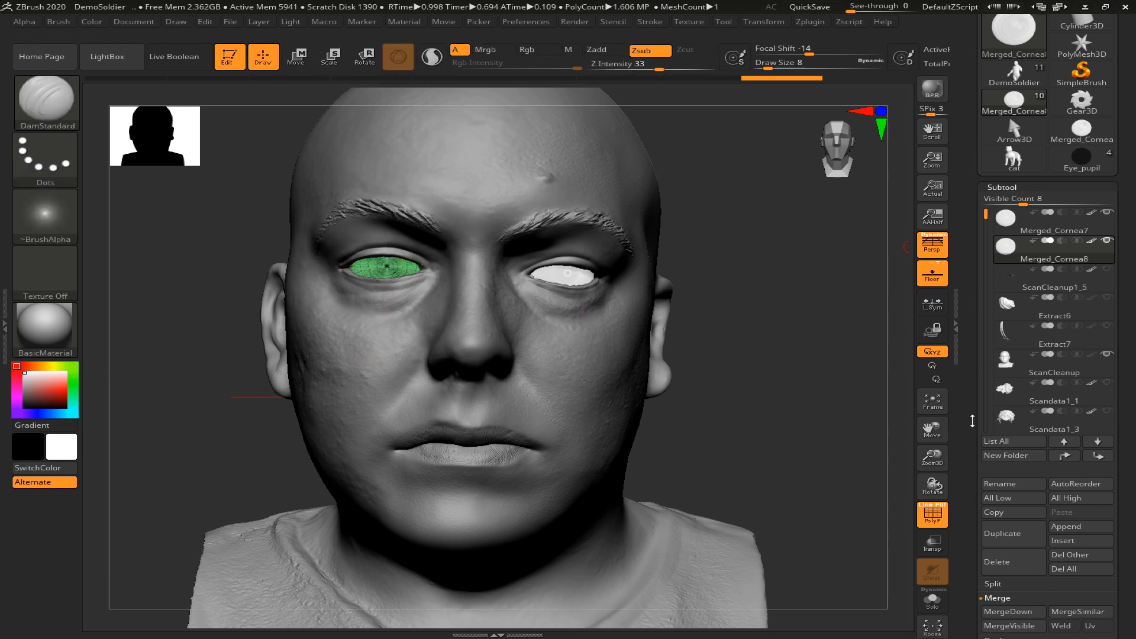
Split the duplicated eye Merged_Cornea8 into separate subtools by polygroup and accept the non-undoable operation
{"action": "scroll", "coordinate": [1010, 425], "scroll_direction": "down", "scroll_amount": 3}
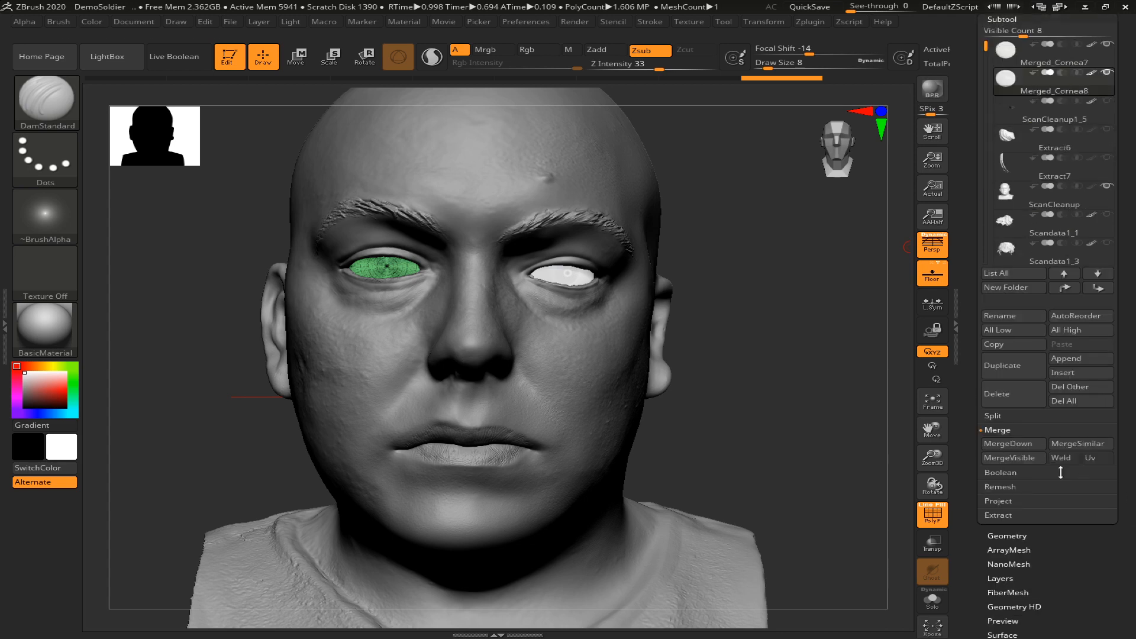
{"action": "left_click", "coordinate": [1010, 420]}
{"action": "left_click", "coordinate": [1081, 430]}
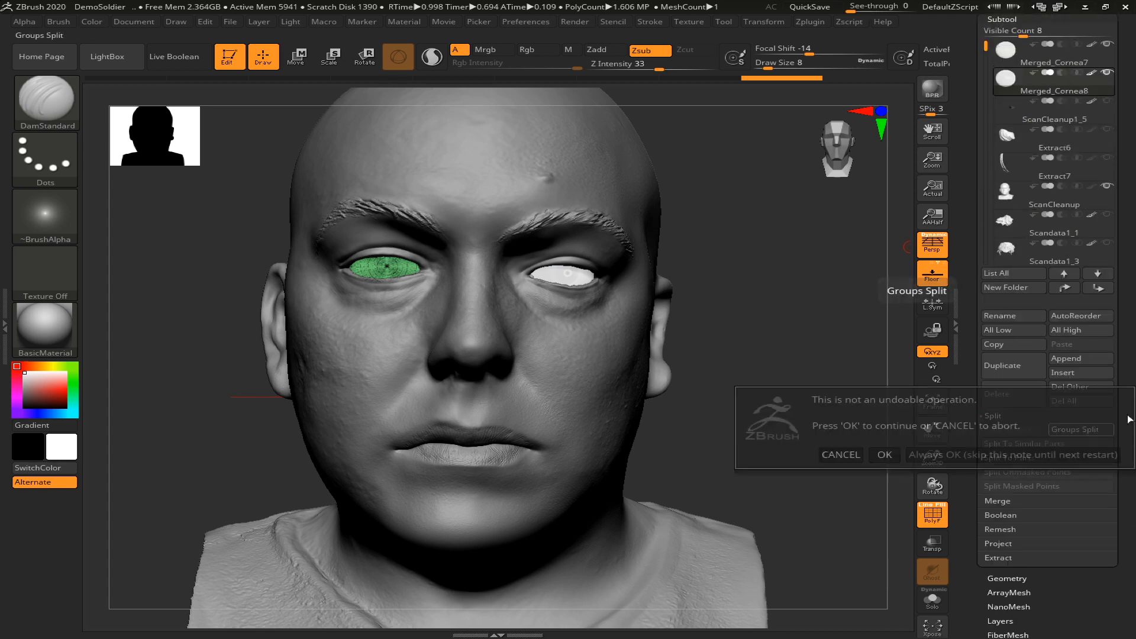
{"action": "left_click", "coordinate": [885, 455]}
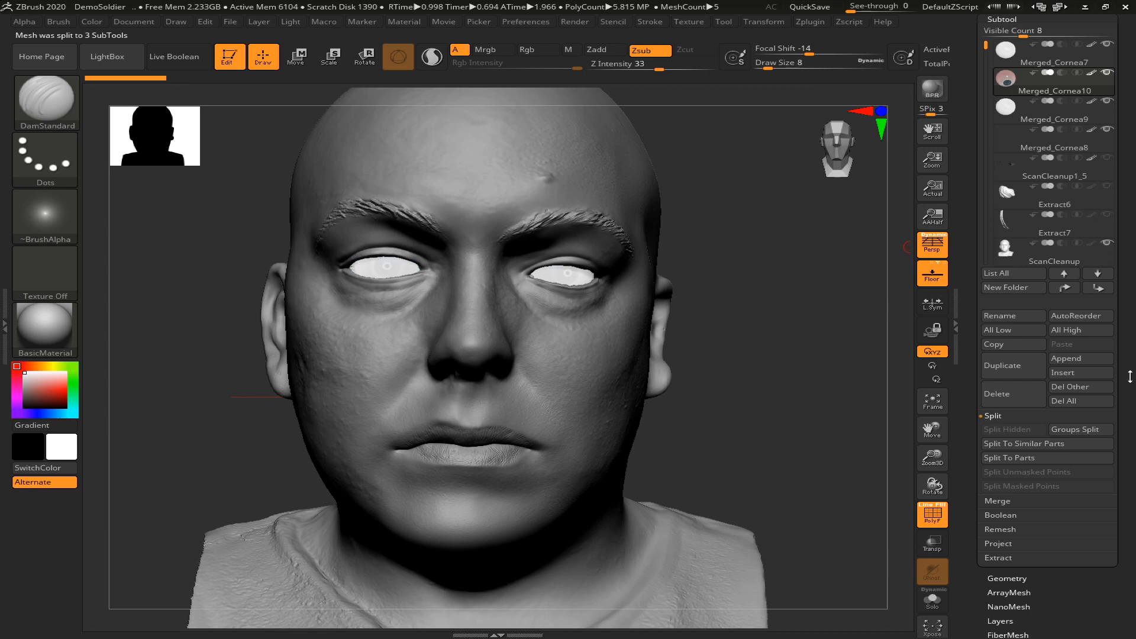
Inspect the split parts of the duplicated eye, briefly hiding the Merged_Cornea9 subtool while Merged_Cornea10 is active
{"action": "scroll", "coordinate": [1129, 377], "scroll_direction": "up", "scroll_amount": 5}
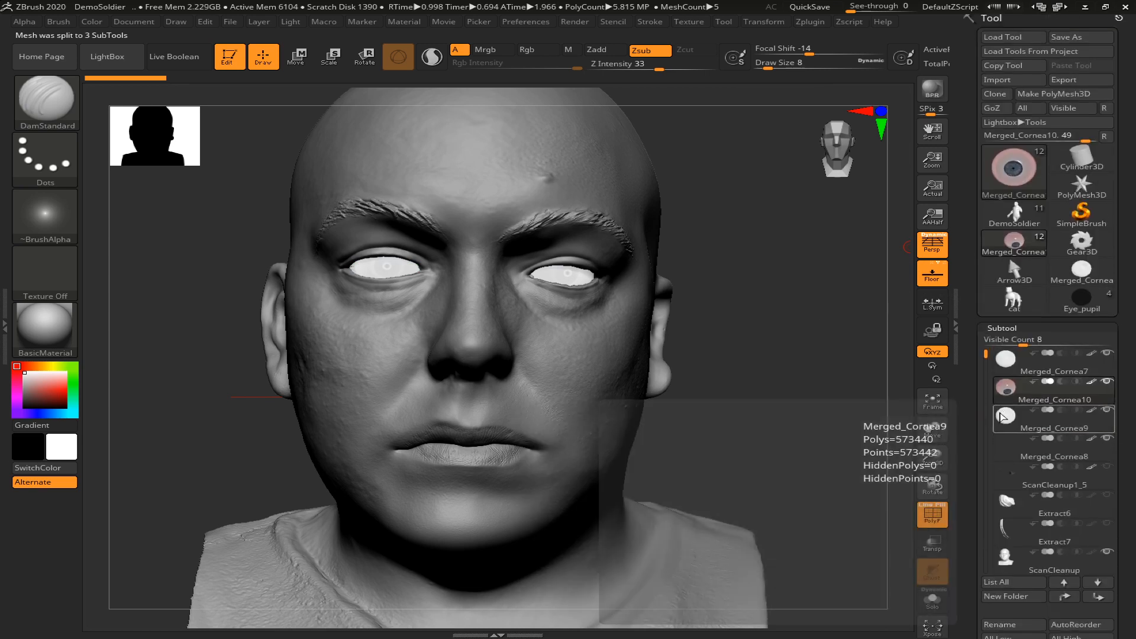
{"action": "left_click", "coordinate": [1002, 417]}
{"action": "mouse_move", "coordinate": [985, 355]}
{"action": "left_mouse_down"}
{"action": "mouse_move", "coordinate": [987, 366]}
{"action": "mouse_move", "coordinate": [985, 354]}
{"action": "left_mouse_up"}
{"action": "mouse_move", "coordinate": [1105, 412]}
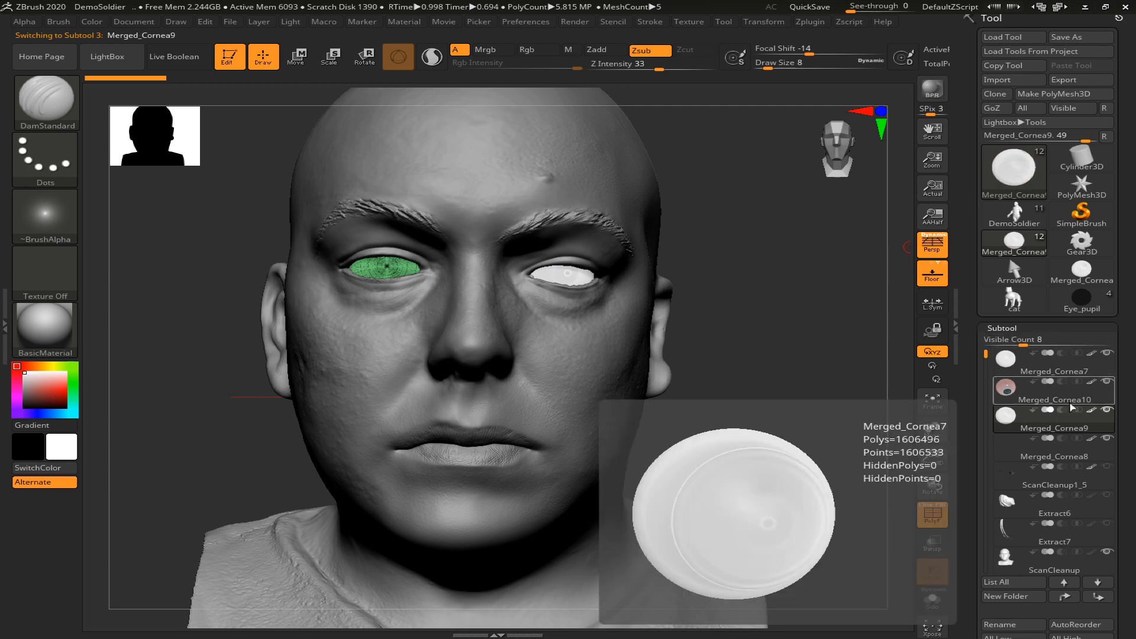
{"action": "left_click", "coordinate": [1091, 398]}
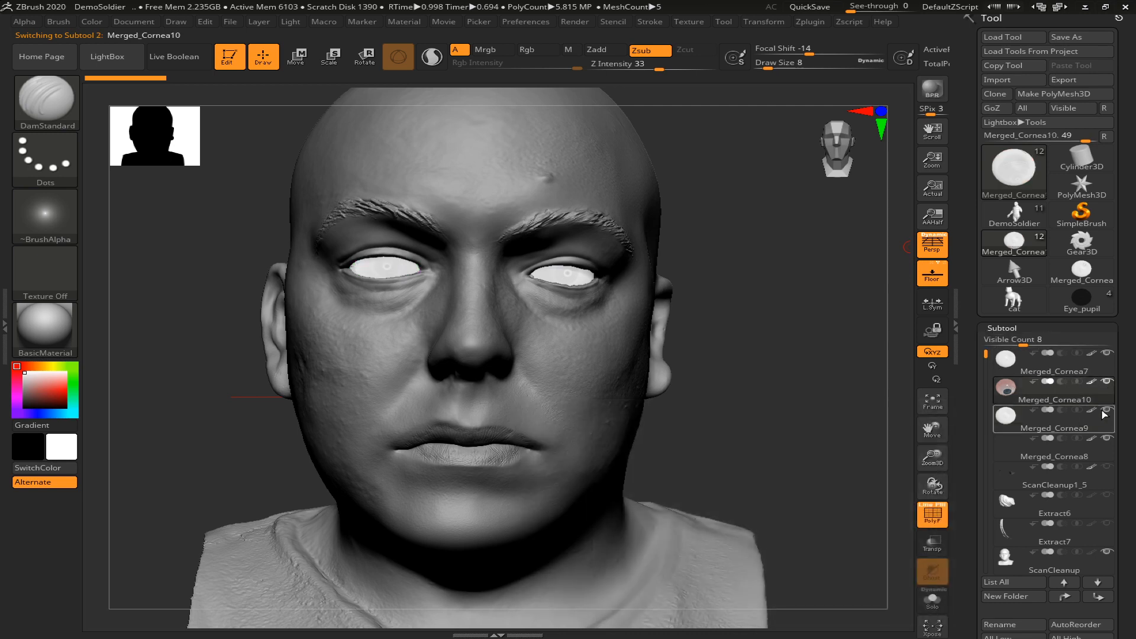
{"action": "left_click", "coordinate": [1105, 411]}
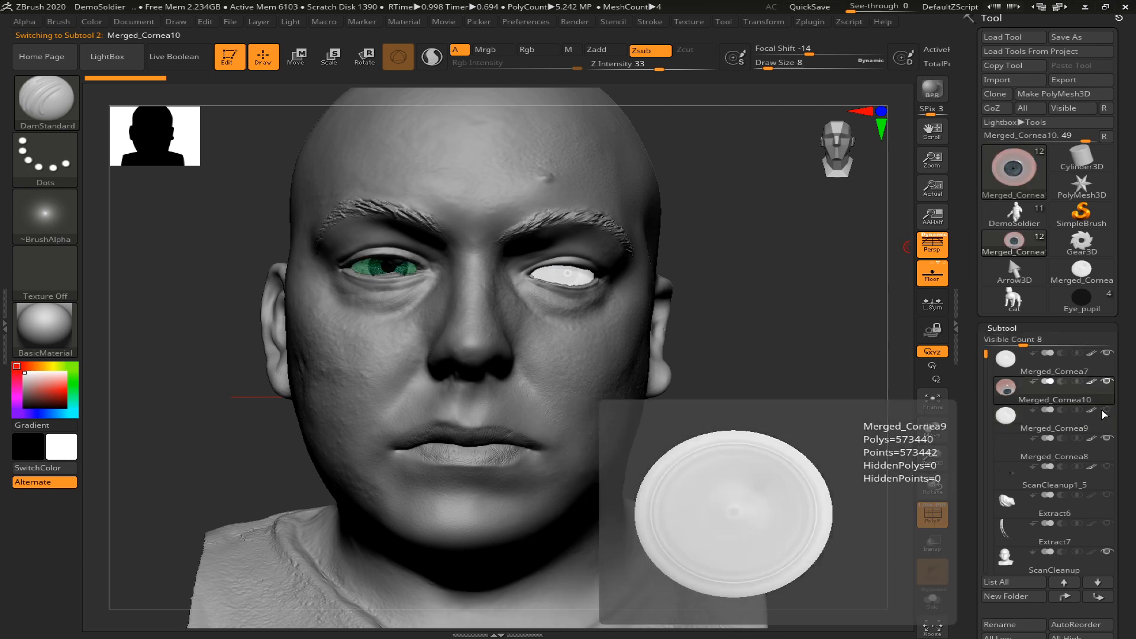
{"action": "left_click", "coordinate": [1104, 412]}
Split the original eye Merged_Cornea7 into separate subtools by polygroup and accept the non-undoable operation
{"action": "left_click", "coordinate": [1009, 355]}
{"action": "left_click_drag", "start_coordinate": [1133, 464], "coordinate": [1133, 206]}
{"action": "left_click", "coordinate": [1075, 480]}
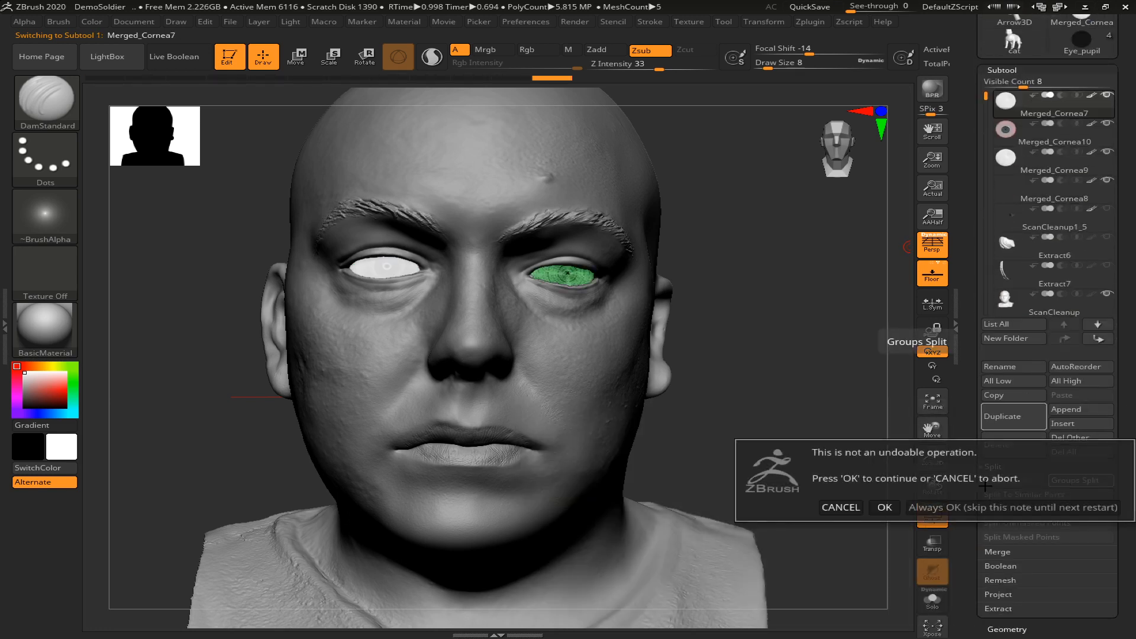
{"action": "left_click", "coordinate": [884, 507]}
Hide the white outer cornea subtools of both eyes and turn off the PolyFrame display
{"action": "left_click_drag", "start_coordinate": [1125, 375], "coordinate": [1124, 478]}
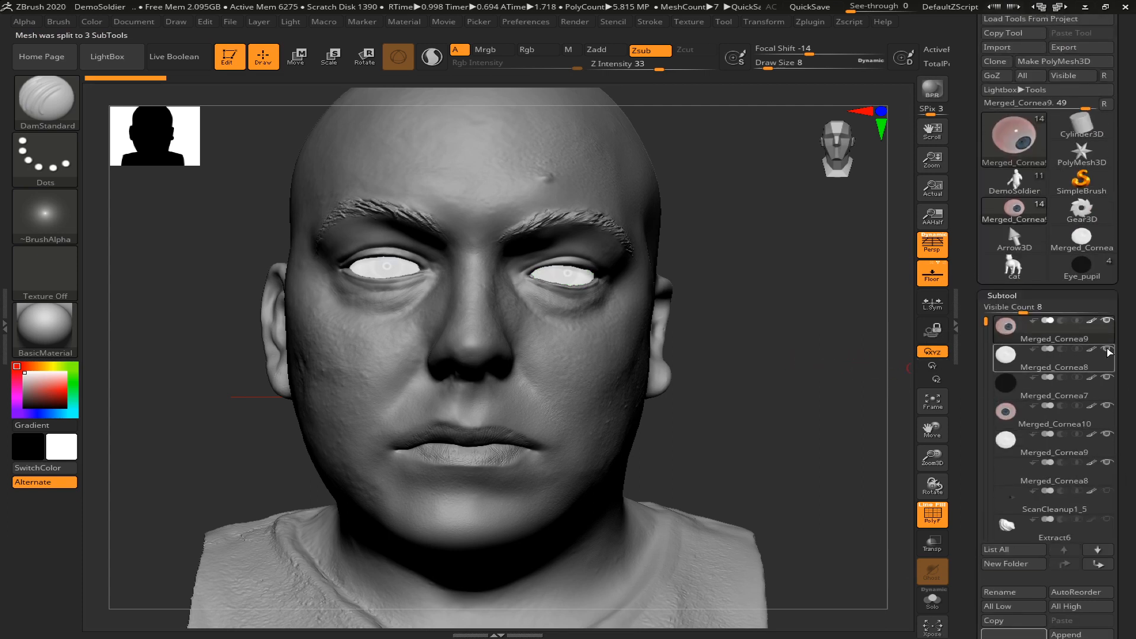
{"action": "left_click", "coordinate": [1107, 349]}
{"action": "left_click", "coordinate": [1107, 434]}
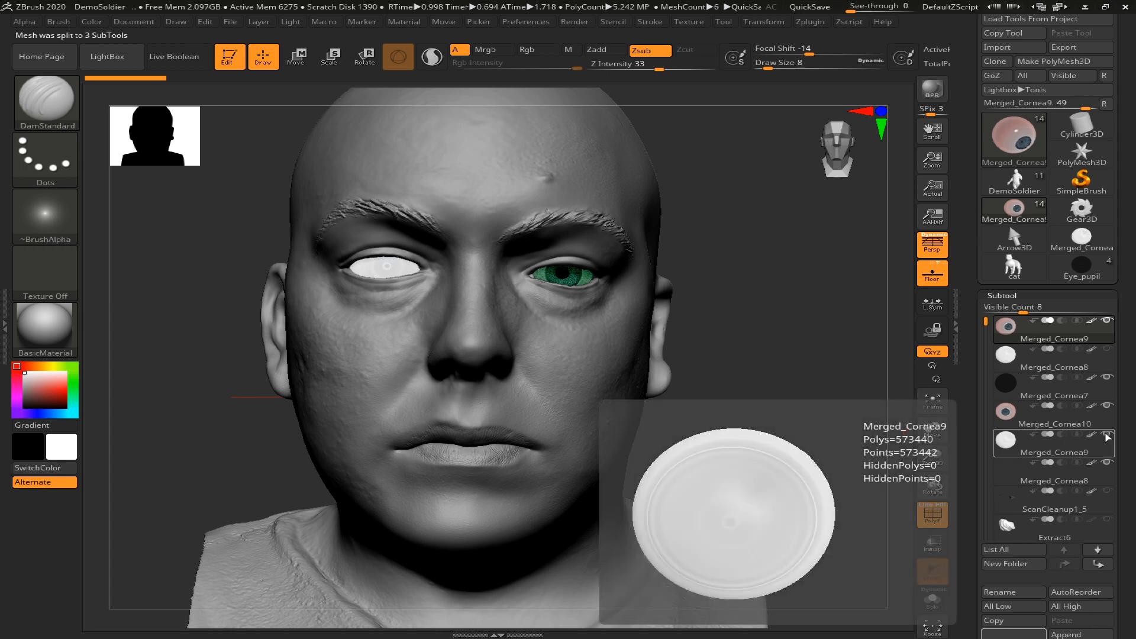
{"action": "key", "text": "shift+f"}
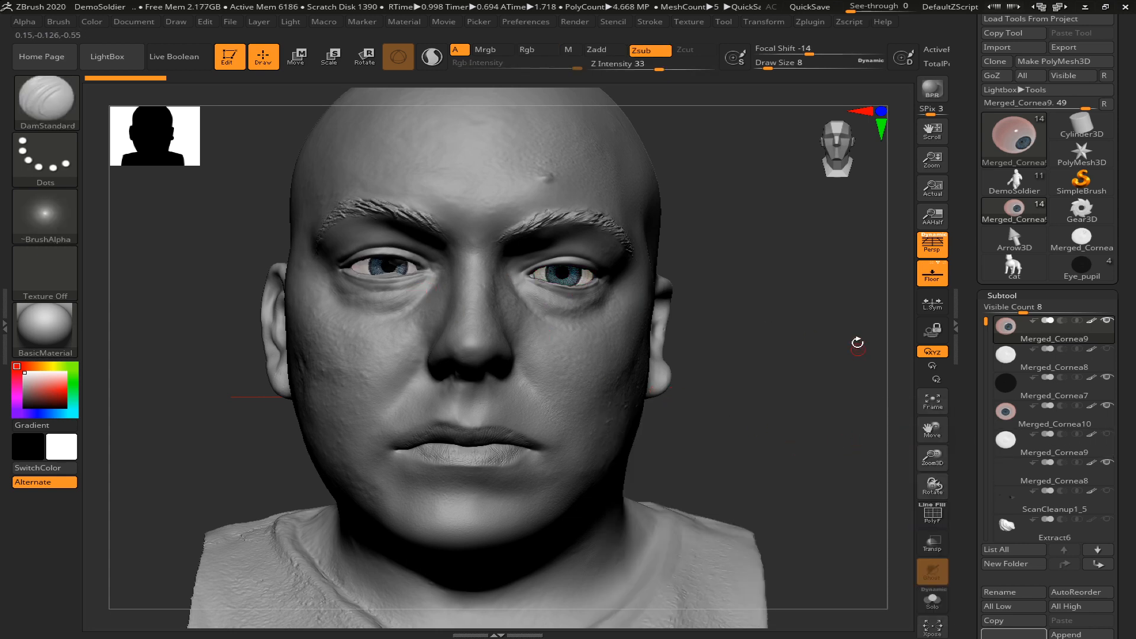
Make the ScanCleanup head active and touch up the eyelid at the outer corner of the eye with the DamStandard brush
{"action": "left_click", "coordinate": [517, 320], "text": "alt"}
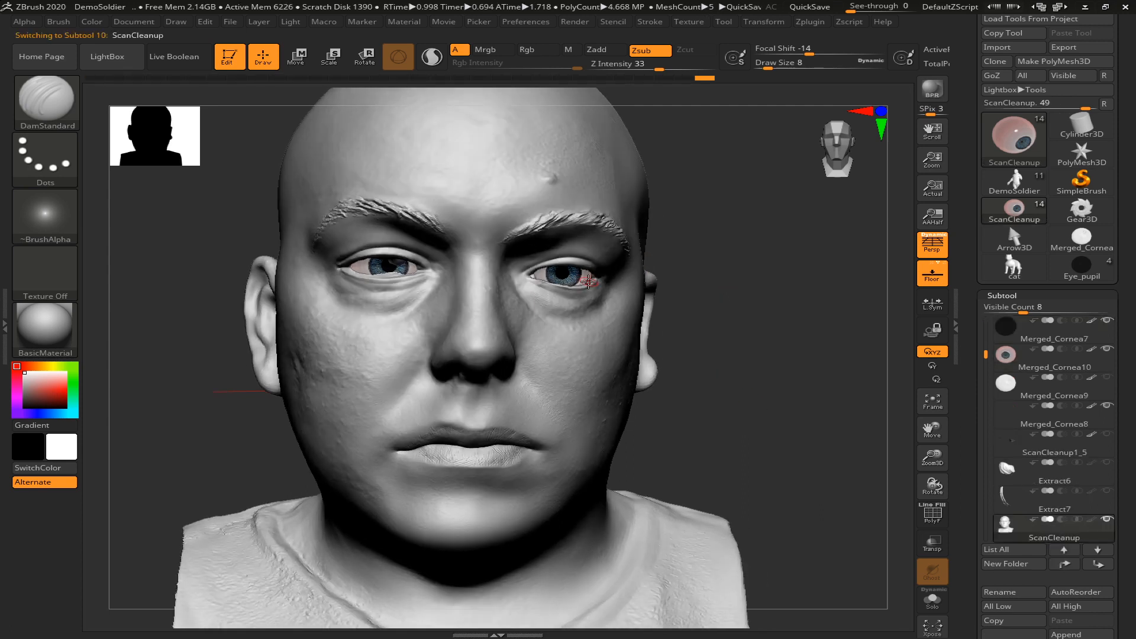
{"action": "key", "text": "b"}
{"action": "key", "text": "d"}
{"action": "left_click_drag", "start_coordinate": [354, 269], "coordinate": [349, 267]}
{"action": "left_click_drag", "start_coordinate": [760, 365], "coordinate": [774, 385]}
{"action": "left_click_drag", "start_coordinate": [819, 429], "coordinate": [821, 427]}
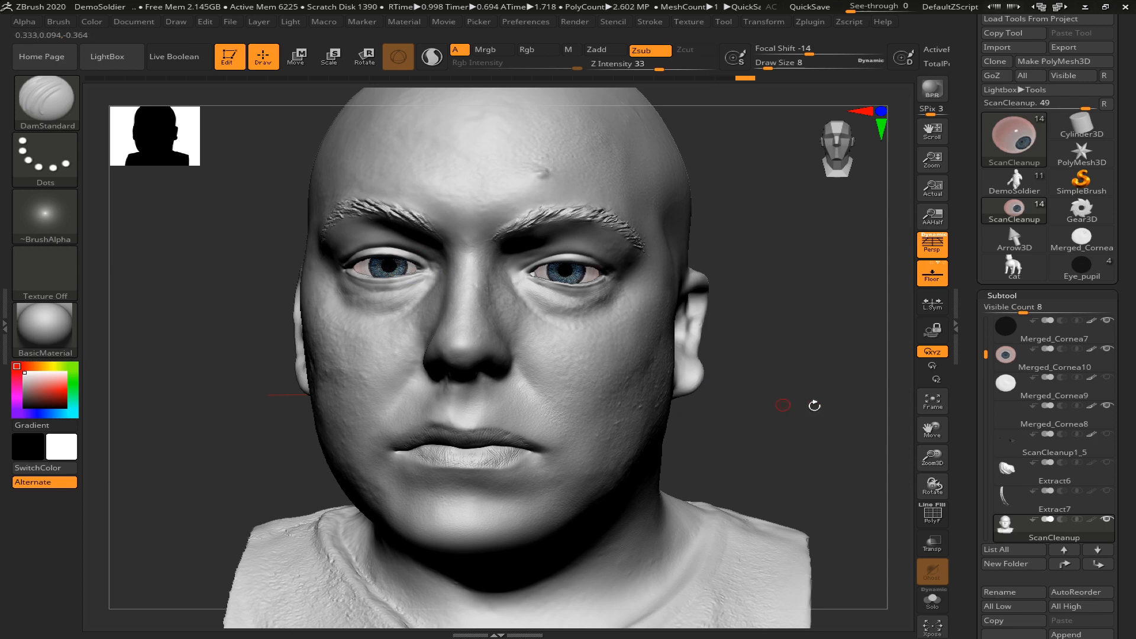
{"action": "mouse_move", "coordinate": [823, 409]}
{"action": "left_mouse_down"}
{"action": "mouse_move", "coordinate": [816, 393]}
{"action": "mouse_move", "coordinate": [777, 401]}
{"action": "left_mouse_up"}
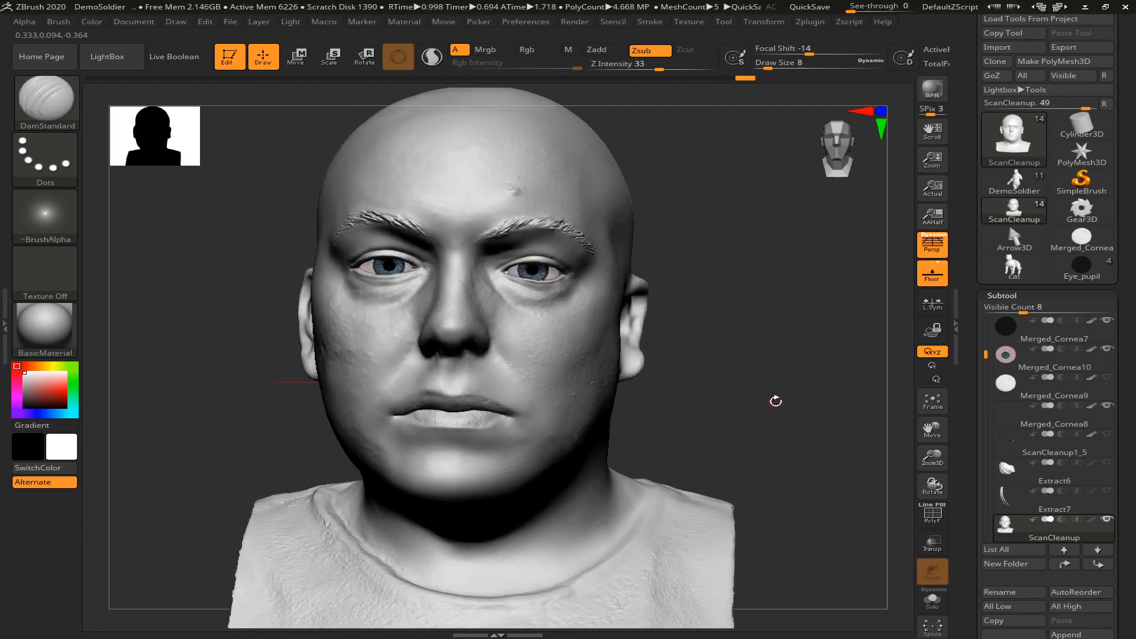
Compare the face with and without the ScanCleanup1_5 eyelash subtool from a closer angle, leaving the eyelashes hidden
{"action": "left_click", "coordinate": [1105, 434]}
{"action": "left_click_drag", "start_coordinate": [756, 388], "coordinate": [796, 451]}
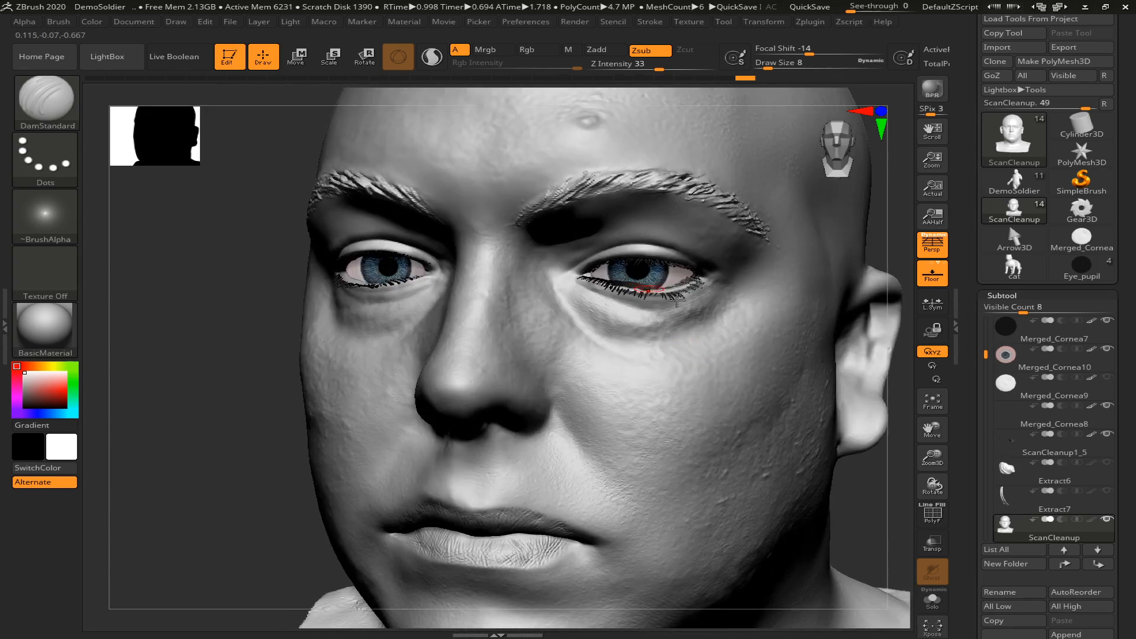
{"action": "mouse_move", "coordinate": [1025, 430]}
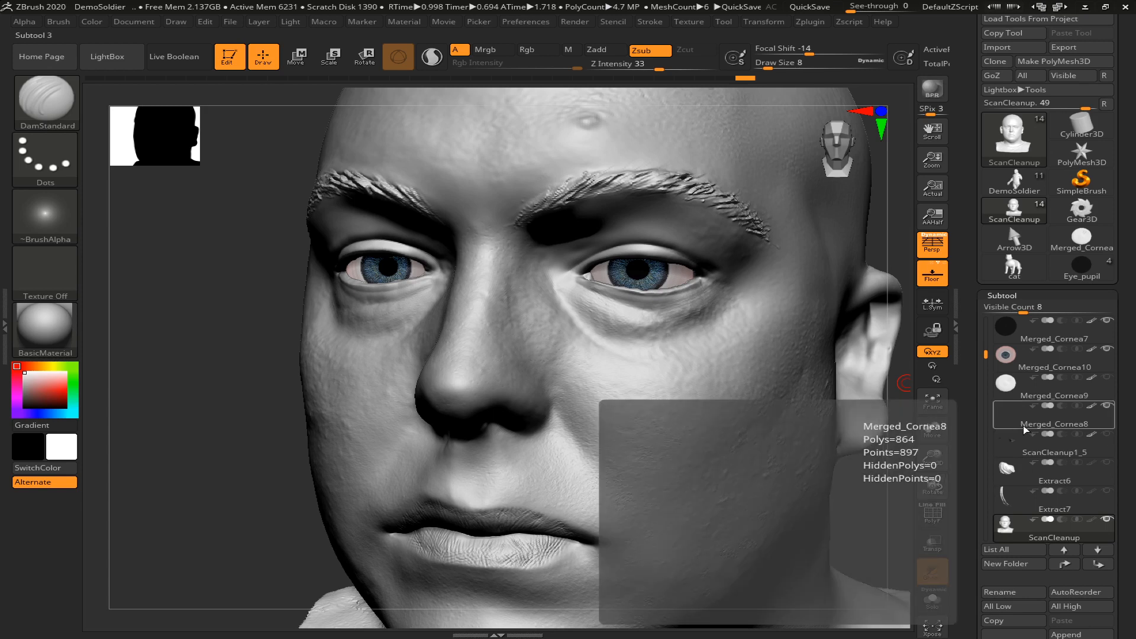
{"action": "left_click", "coordinate": [1107, 435]}
{"action": "mouse_move", "coordinate": [1107, 439]}
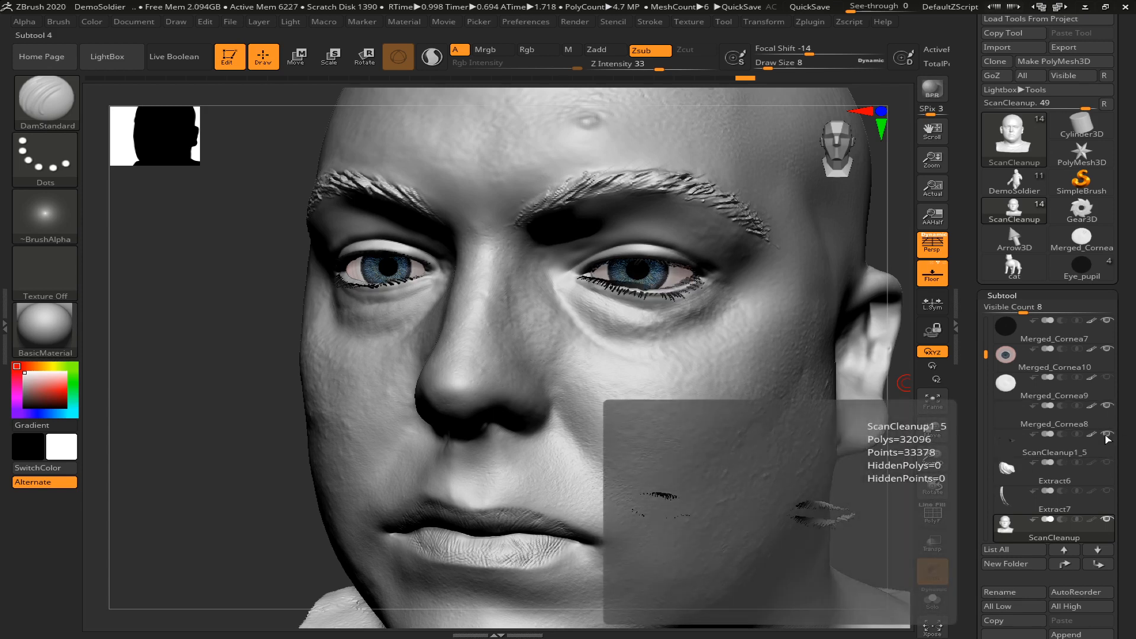
{"action": "left_click", "coordinate": [1108, 440]}
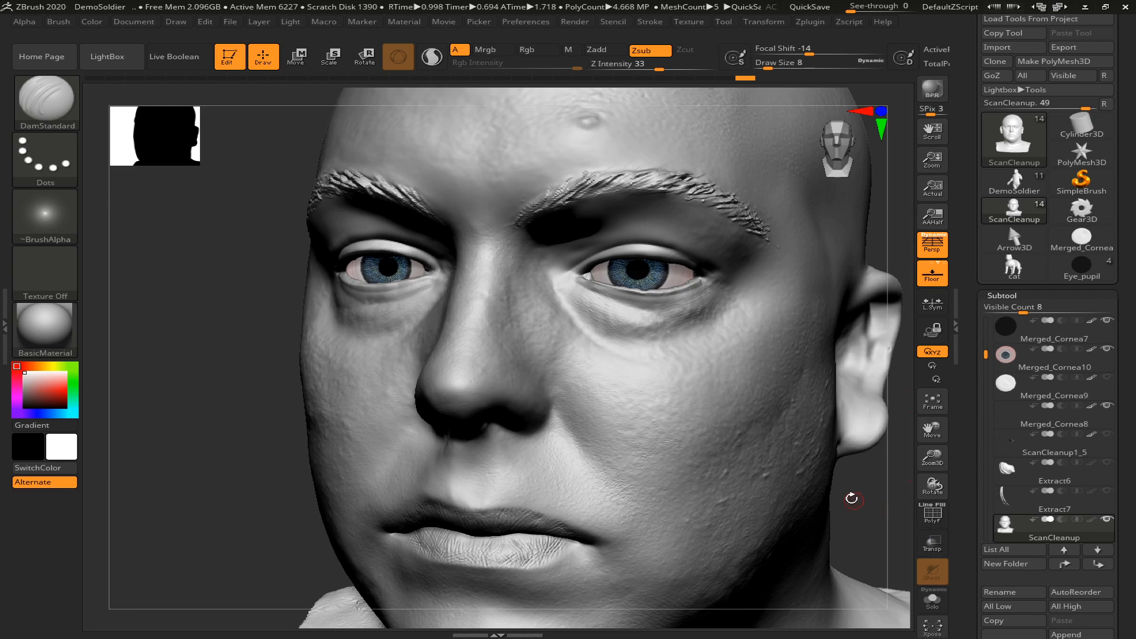
{"action": "right_click_drag", "start_coordinate": [853, 489], "coordinate": [836, 462], "text": "ctrl"}
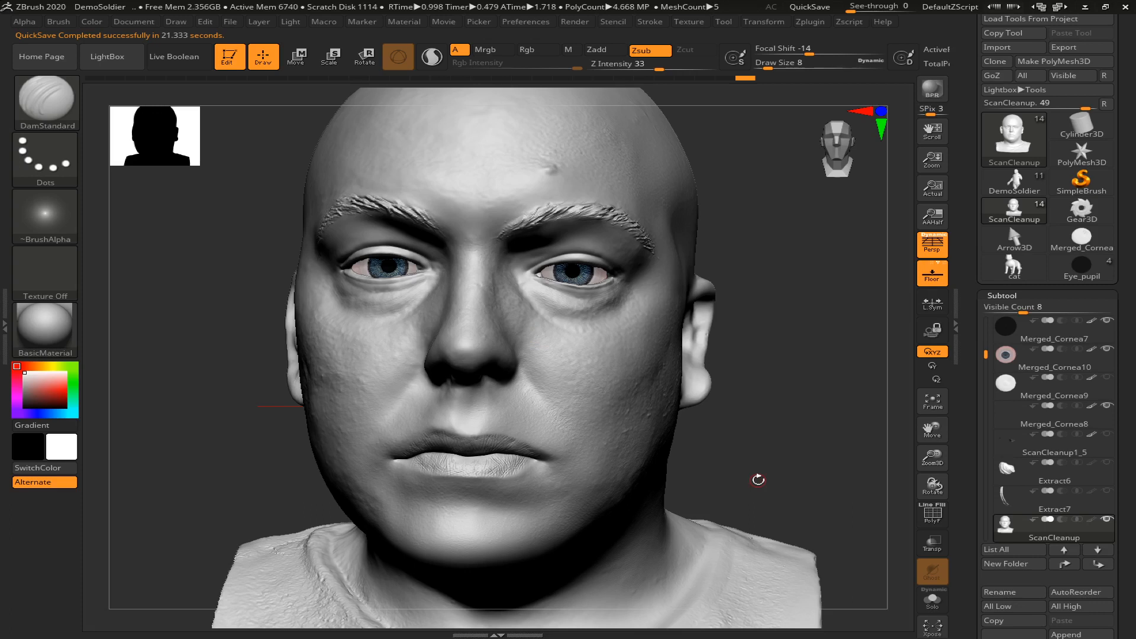
Show the ScanCleanup1_5 eyelashes, choose the Move brush at draw size 22 and make the eyelash subtool active
{"action": "left_click", "coordinate": [1106, 434]}
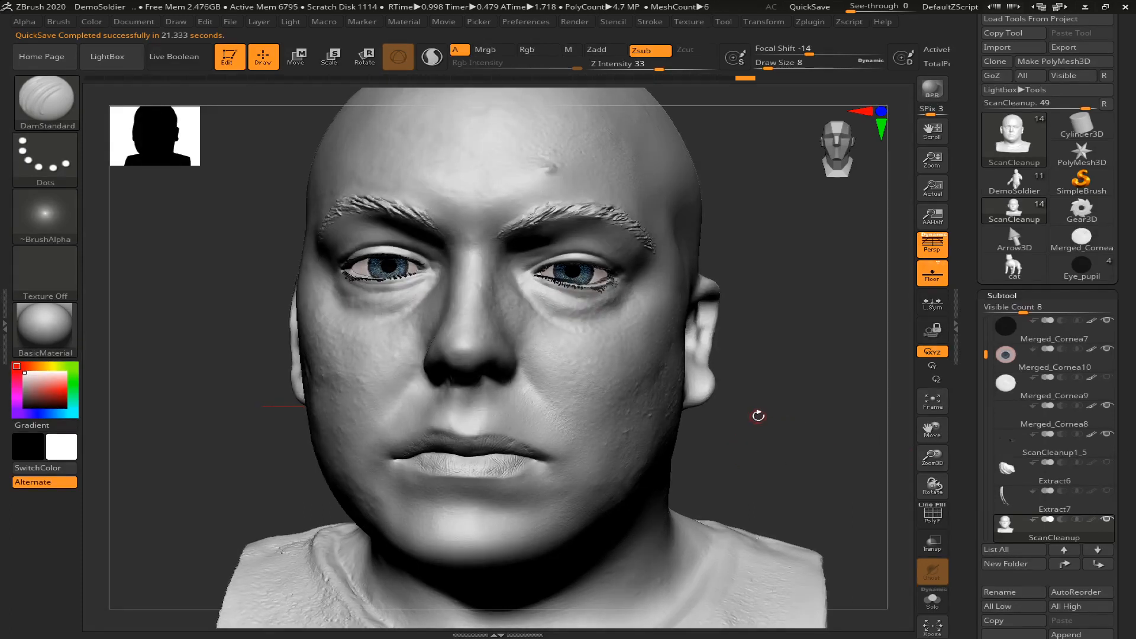
{"action": "right_click_drag", "start_coordinate": [765, 413], "coordinate": [842, 414], "text": "ctrl"}
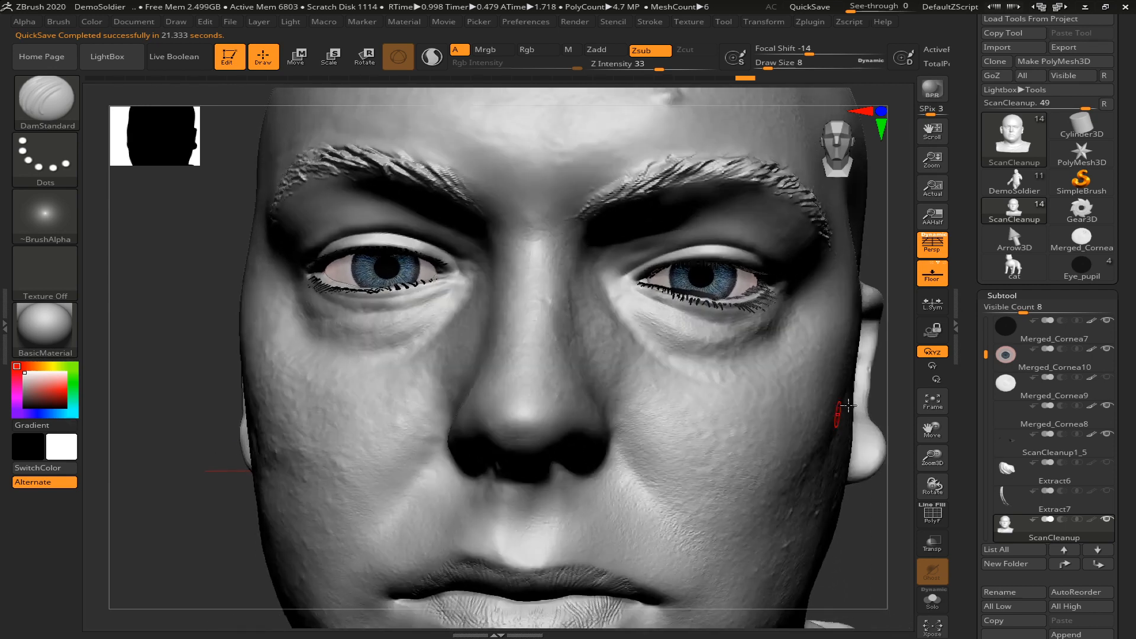
{"action": "right_click_drag", "start_coordinate": [887, 363], "coordinate": [801, 356], "text": "alt"}
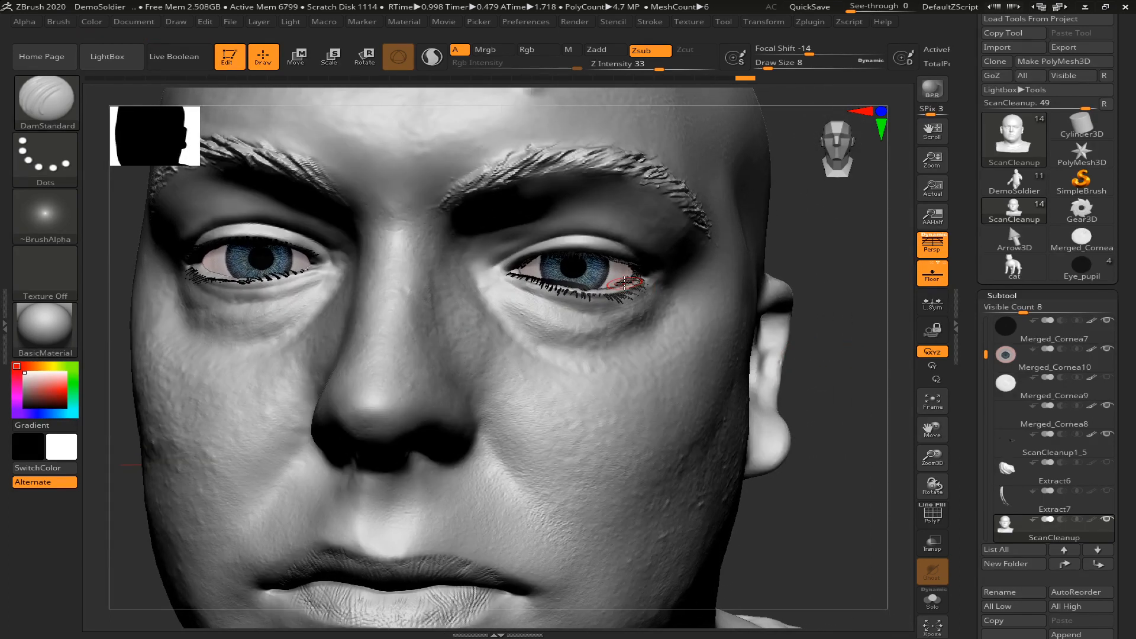
{"action": "key", "text": "b"}
{"action": "key", "text": "m"}
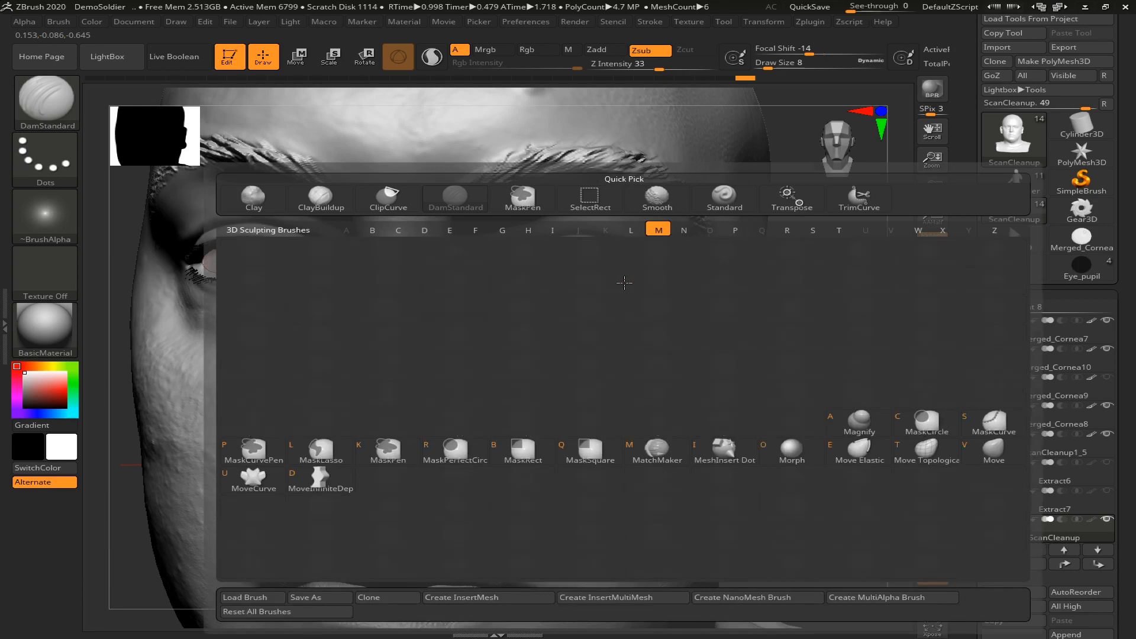
{"action": "key", "text": "v"}
{"action": "key", "text": "s"}
{"action": "left_click_drag", "start_coordinate": [626, 281], "coordinate": [633, 281]}
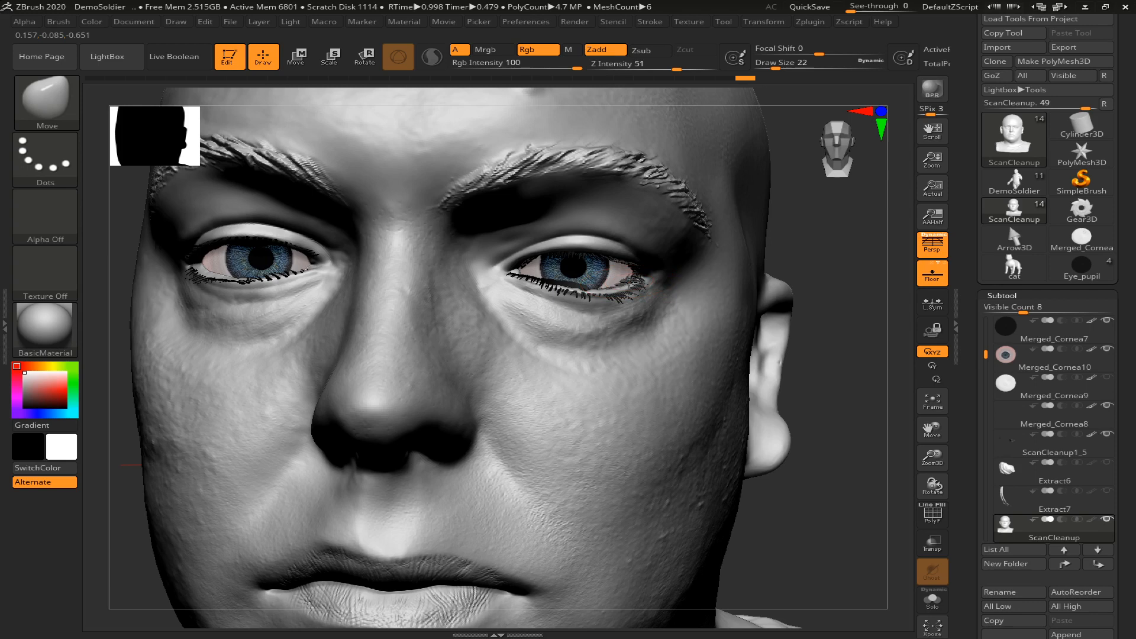
{"action": "key", "text": "ctrl"}
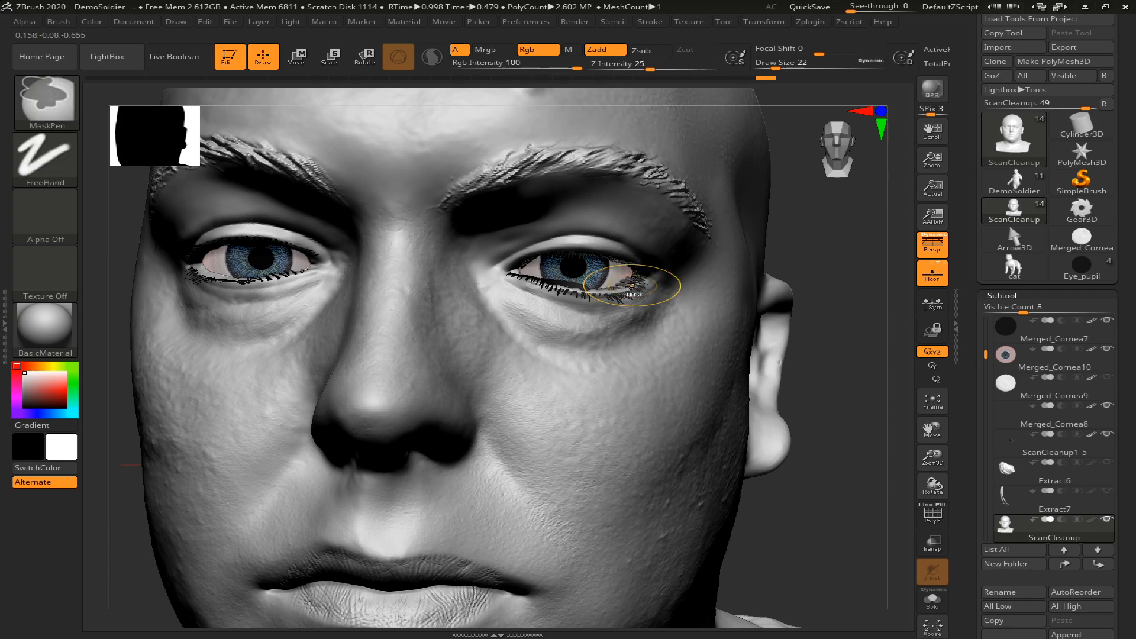
{"action": "left_click", "coordinate": [631, 285], "text": "alt"}
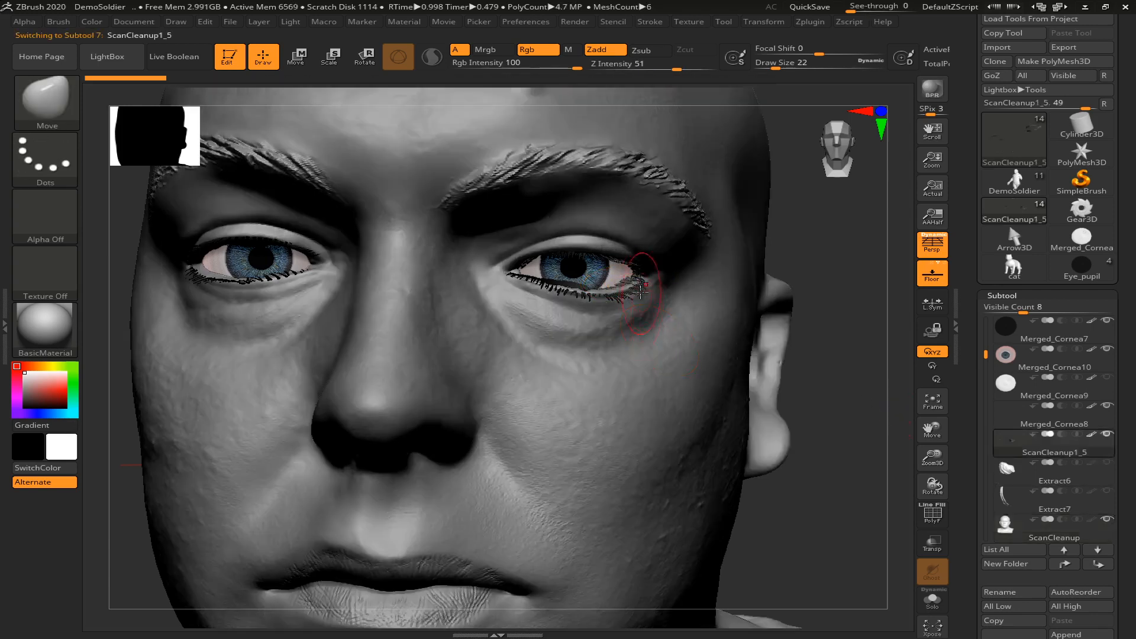
{"action": "mouse_move", "coordinate": [624, 281]}
{"action": "left_mouse_down"}
{"action": "mouse_move", "coordinate": [635, 284]}
{"action": "mouse_move", "coordinate": [586, 306]}
{"action": "mouse_move", "coordinate": [572, 291]}
{"action": "mouse_move", "coordinate": [609, 351]}
{"action": "left_mouse_up"}
{"action": "key", "text": "ctrl+z"}
{"action": "key", "text": "ctrl+z"}
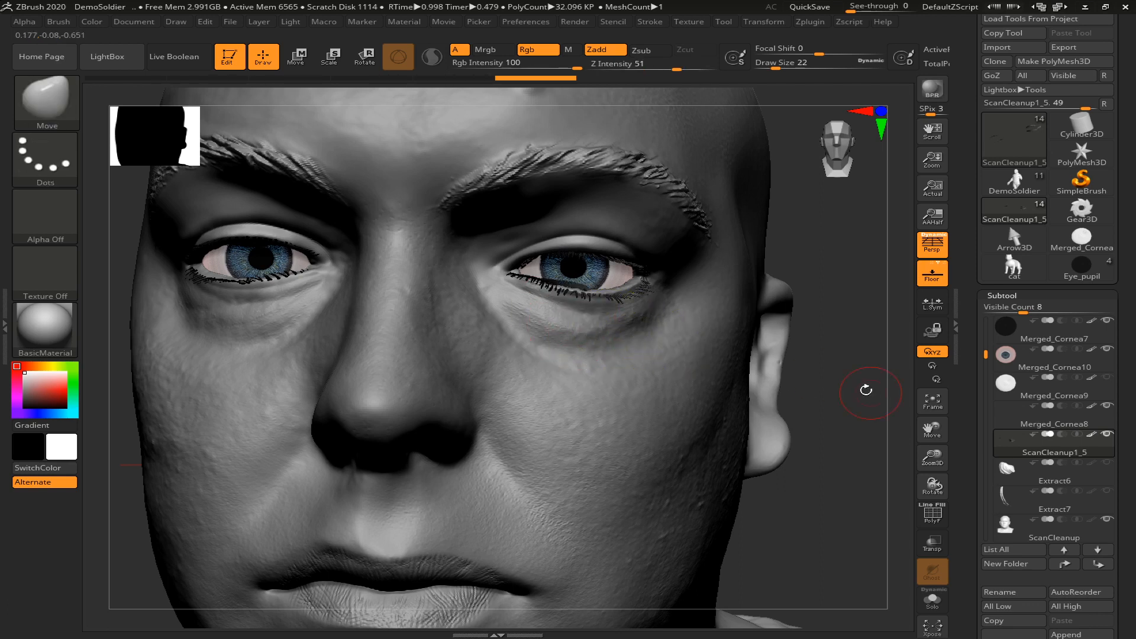
Nudge the ScanCleanup1_5 eyelashes at the outer and inner corners of the eye onto the eyelid edges with the Move brush
{"action": "left_click_drag", "start_coordinate": [829, 407], "coordinate": [853, 439], "text": "alt"}
{"action": "mouse_move", "coordinate": [580, 281]}
{"action": "left_mouse_down"}
{"action": "mouse_move", "coordinate": [579, 297]}
{"action": "mouse_move", "coordinate": [483, 277]}
{"action": "left_mouse_up"}
{"action": "left_click_drag", "start_coordinate": [620, 294], "coordinate": [669, 294]}
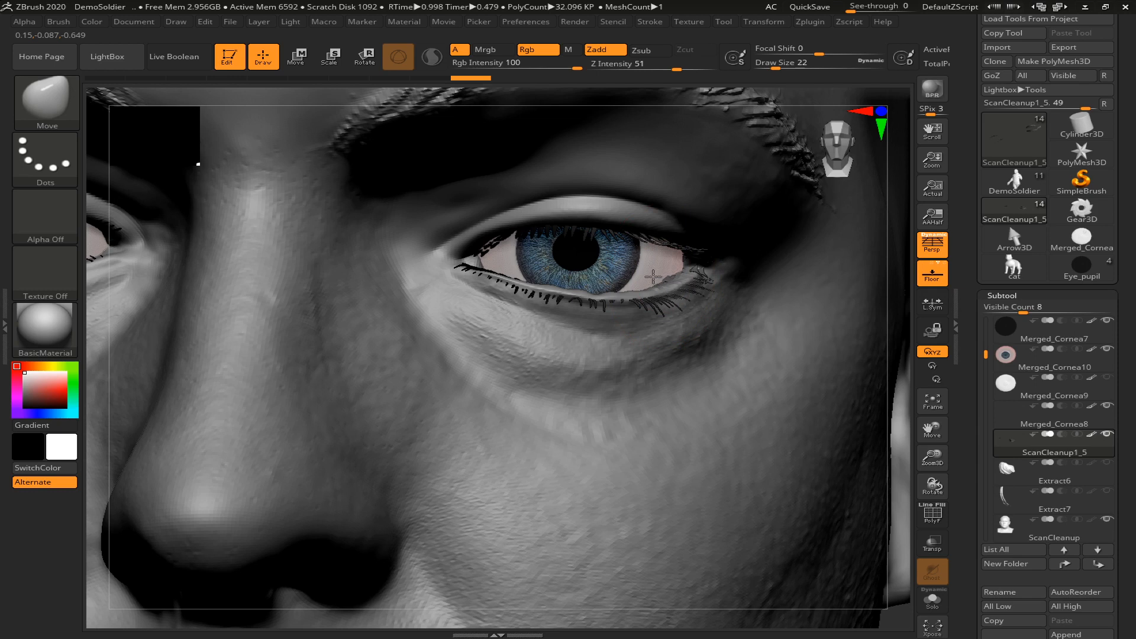
{"action": "mouse_move", "coordinate": [650, 281]}
{"action": "left_mouse_down"}
{"action": "mouse_move", "coordinate": [686, 267]}
{"action": "mouse_move", "coordinate": [700, 288]}
{"action": "mouse_move", "coordinate": [663, 274]}
{"action": "left_mouse_up"}
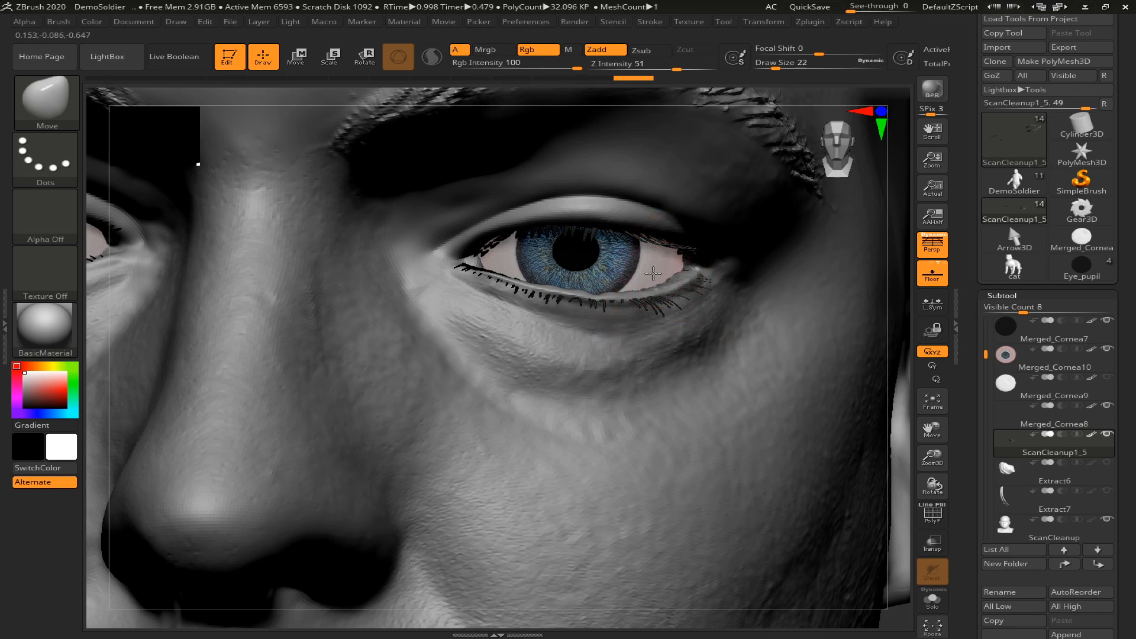
{"action": "left_click_drag", "start_coordinate": [661, 273], "coordinate": [681, 252]}
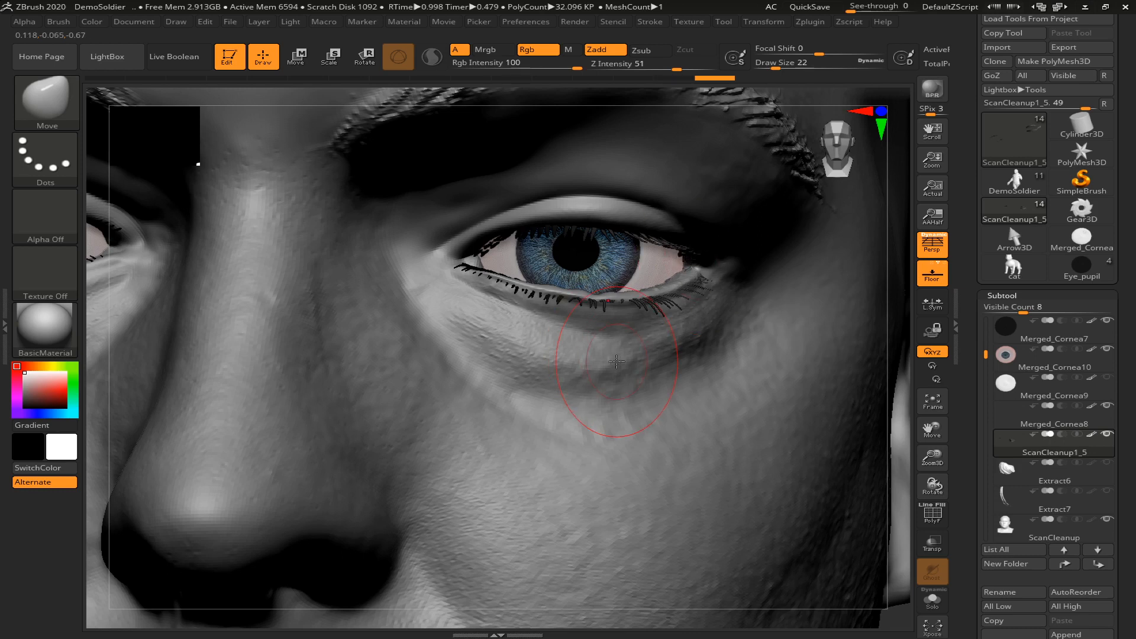
{"action": "mouse_move", "coordinate": [498, 252]}
{"action": "left_mouse_down"}
{"action": "mouse_move", "coordinate": [488, 245]}
{"action": "mouse_move", "coordinate": [516, 285]}
{"action": "mouse_move", "coordinate": [478, 274]}
{"action": "left_mouse_up"}
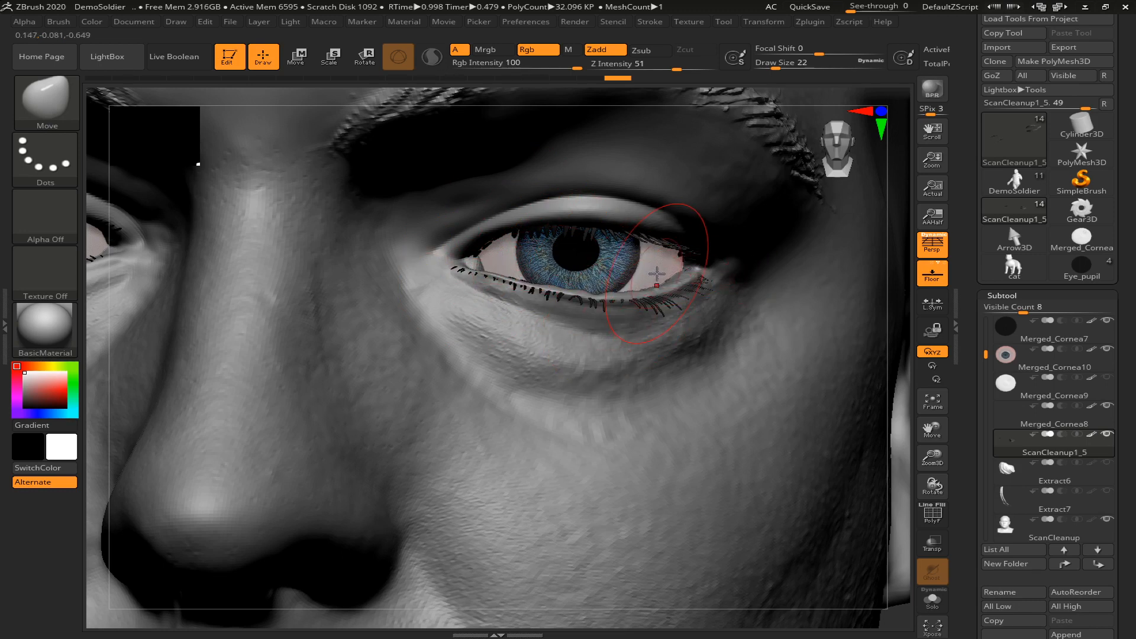
{"action": "key", "text": "f"}
{"action": "mouse_move", "coordinate": [691, 324]}
{"action": "left_mouse_down"}
{"action": "mouse_move", "coordinate": [763, 331]}
{"action": "mouse_move", "coordinate": [742, 348]}
{"action": "mouse_move", "coordinate": [690, 352]}
{"action": "mouse_move", "coordinate": [653, 331]}
{"action": "mouse_move", "coordinate": [665, 340]}
{"action": "left_mouse_up"}
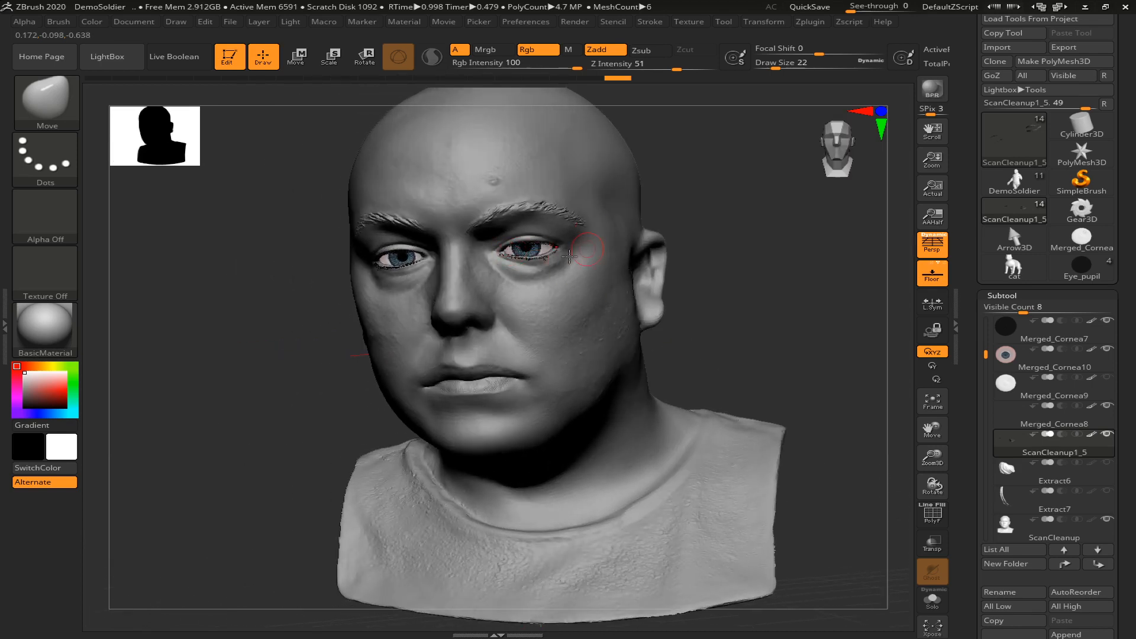
Show the white outer corneas Merged_Cornea9 and Merged_Cornea8, inspect their fit with the eyelids and lashes from several angles, and hide both again
{"action": "left_click", "coordinate": [1105, 378]}
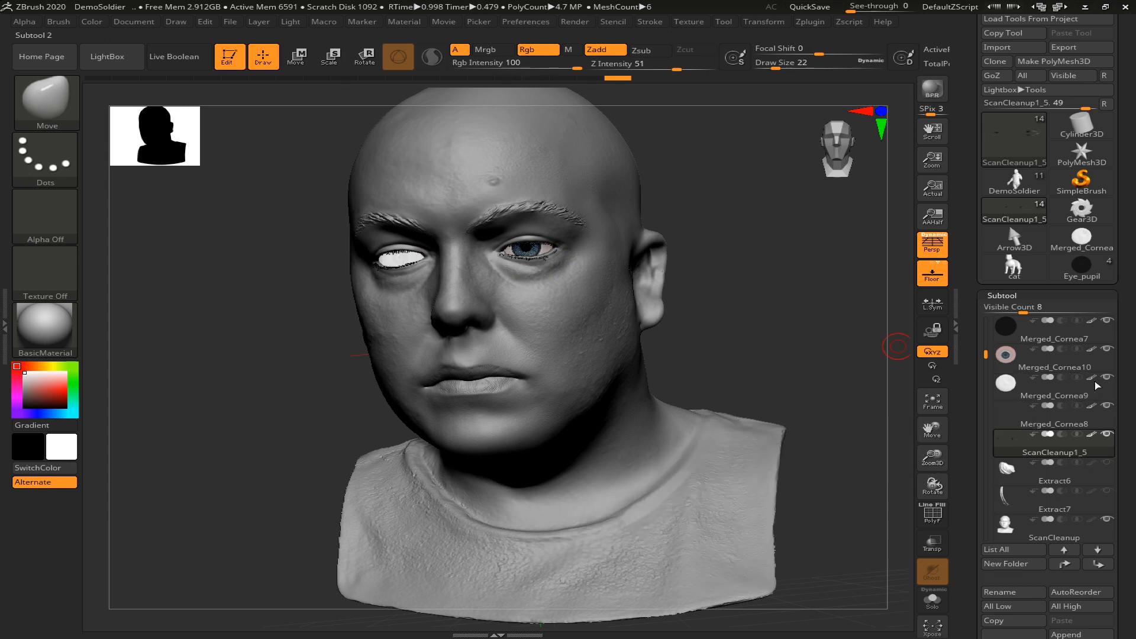
{"action": "left_click_drag", "start_coordinate": [986, 354], "coordinate": [987, 292]}
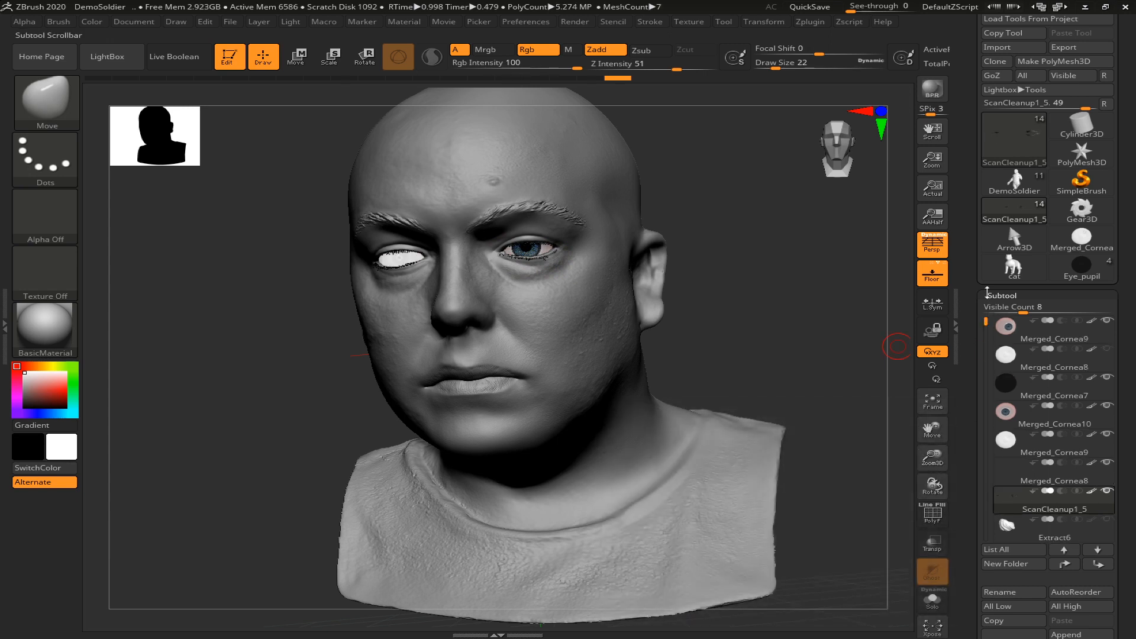
{"action": "left_click", "coordinate": [1105, 348]}
{"action": "left_click_drag", "start_coordinate": [787, 317], "coordinate": [711, 329]}
{"action": "left_click_drag", "start_coordinate": [413, 322], "coordinate": [443, 405]}
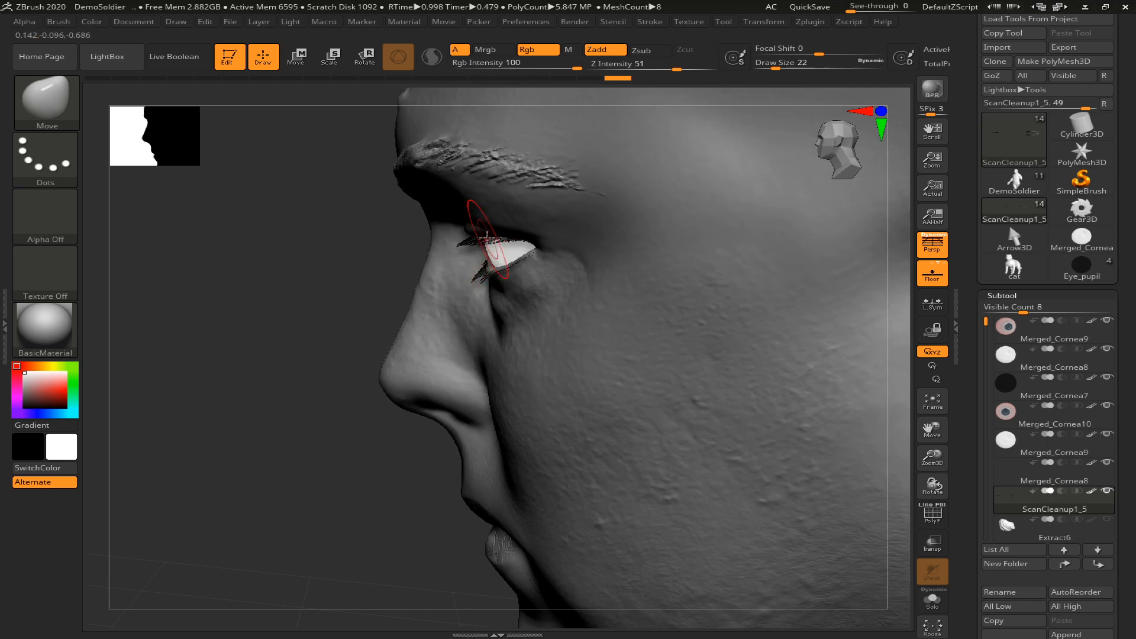
{"action": "left_click_drag", "start_coordinate": [350, 294], "coordinate": [387, 294]}
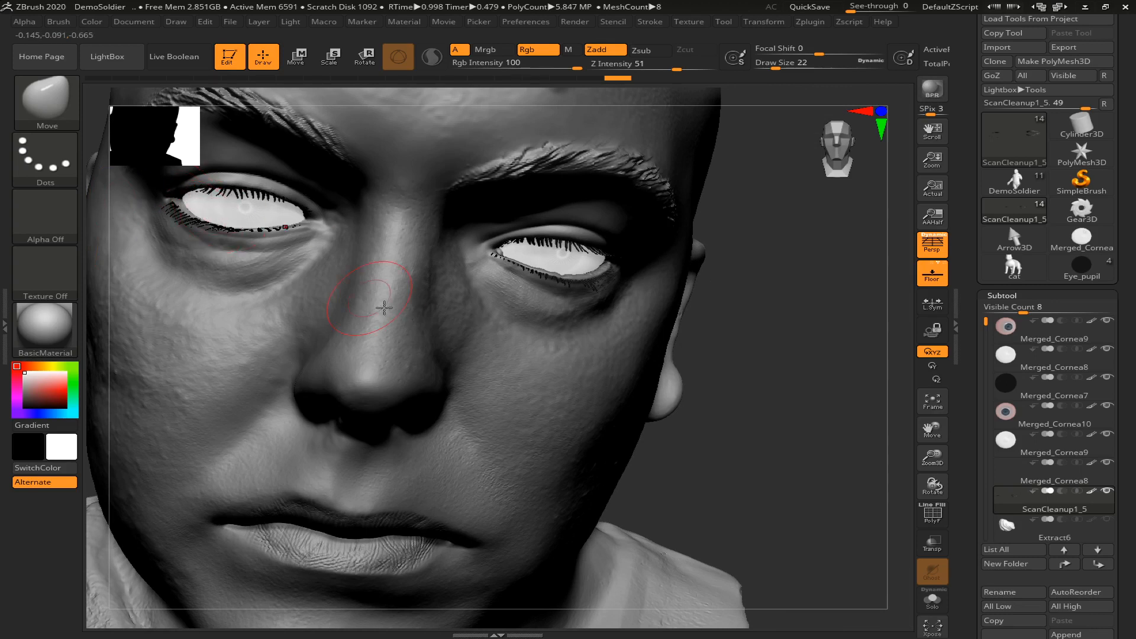
{"action": "left_click_drag", "start_coordinate": [804, 418], "coordinate": [775, 376]}
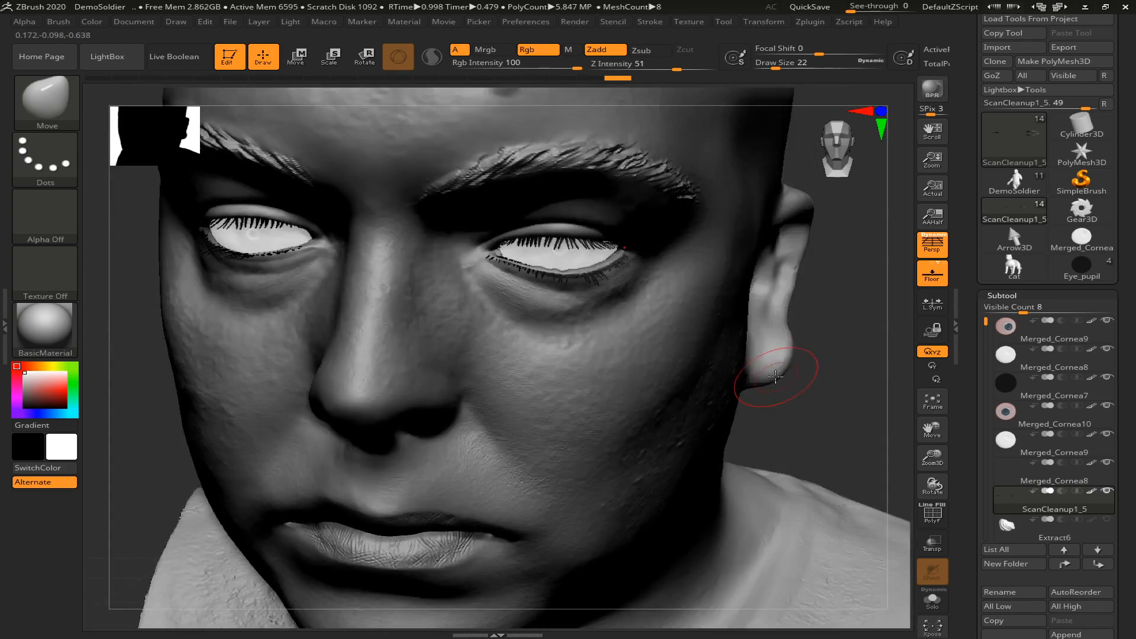
{"action": "key", "text": "f"}
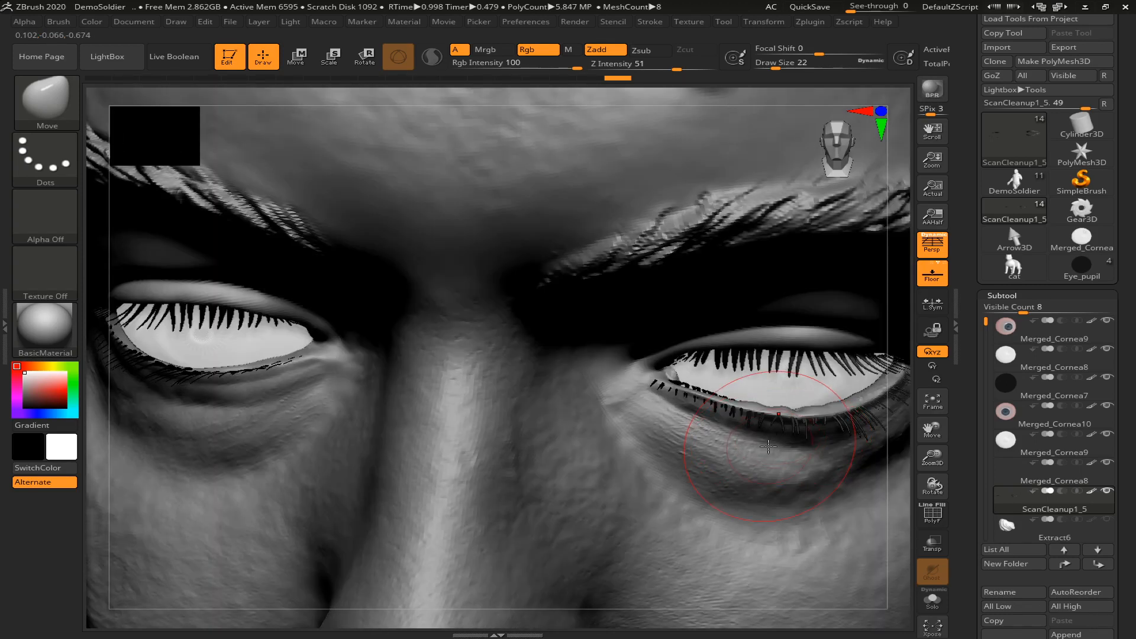
{"action": "key", "text": "f"}
{"action": "left_click_drag", "start_coordinate": [794, 440], "coordinate": [793, 407]}
{"action": "left_click", "coordinate": [1107, 348]}
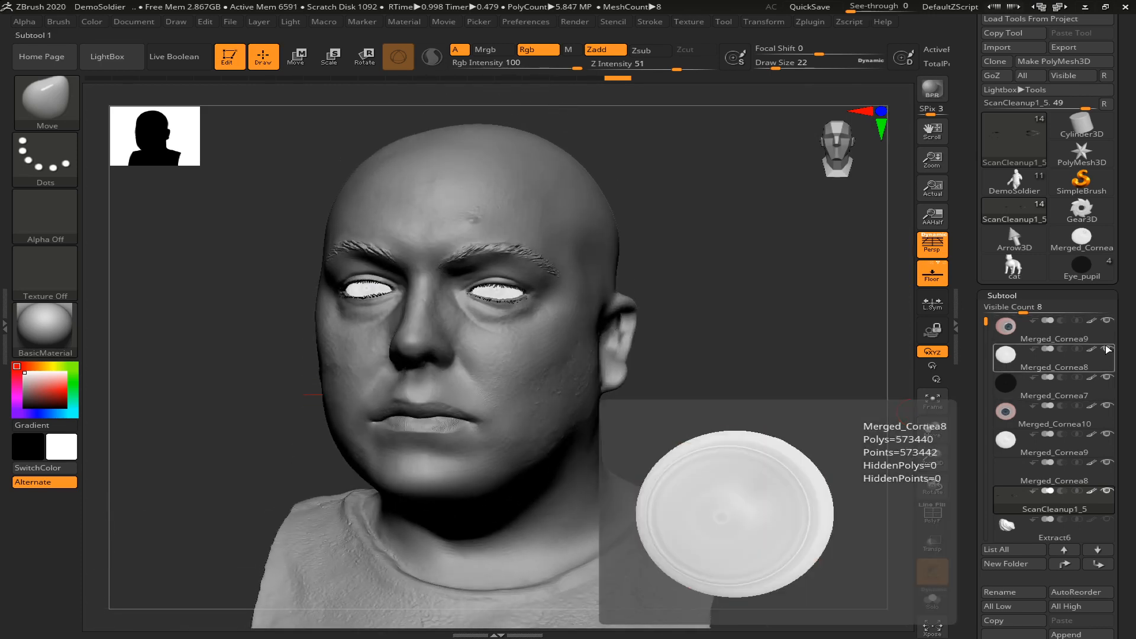
{"action": "left_click", "coordinate": [1107, 434]}
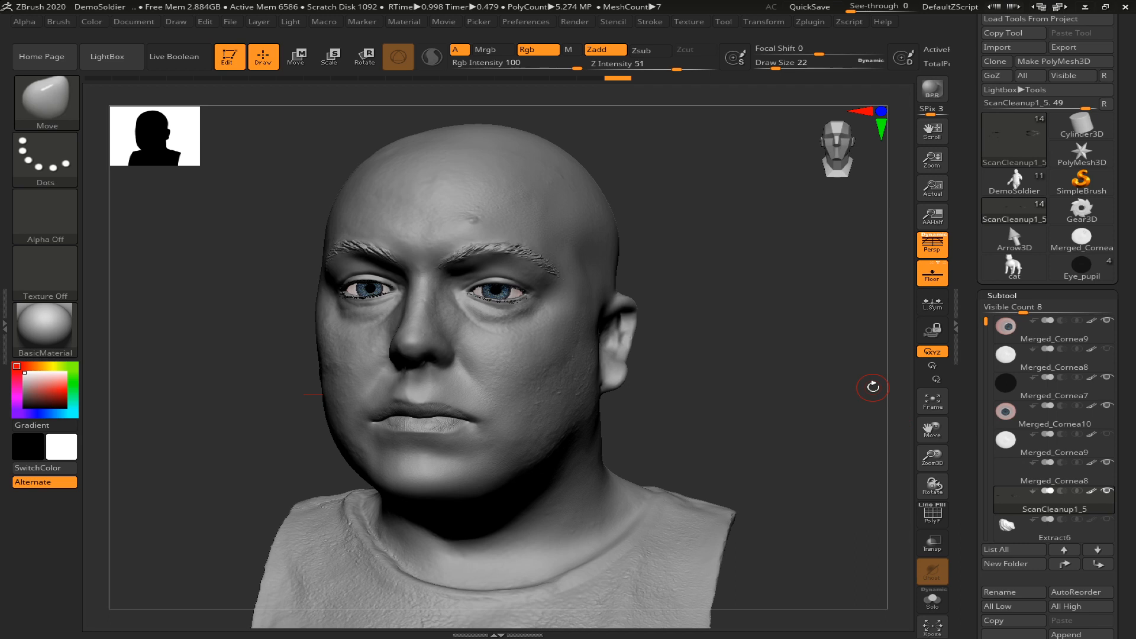
Switch from the head to the separate Eye_pupil tool and make its Iris subtool active
{"action": "left_click", "coordinate": [1014, 139]}
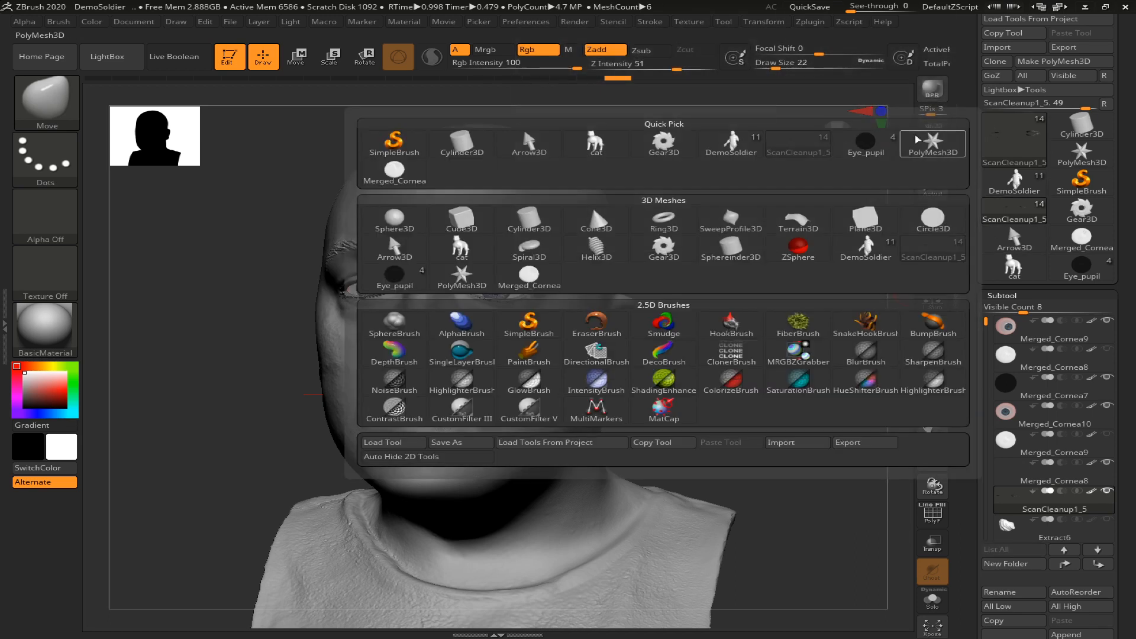
{"action": "left_click", "coordinate": [394, 171]}
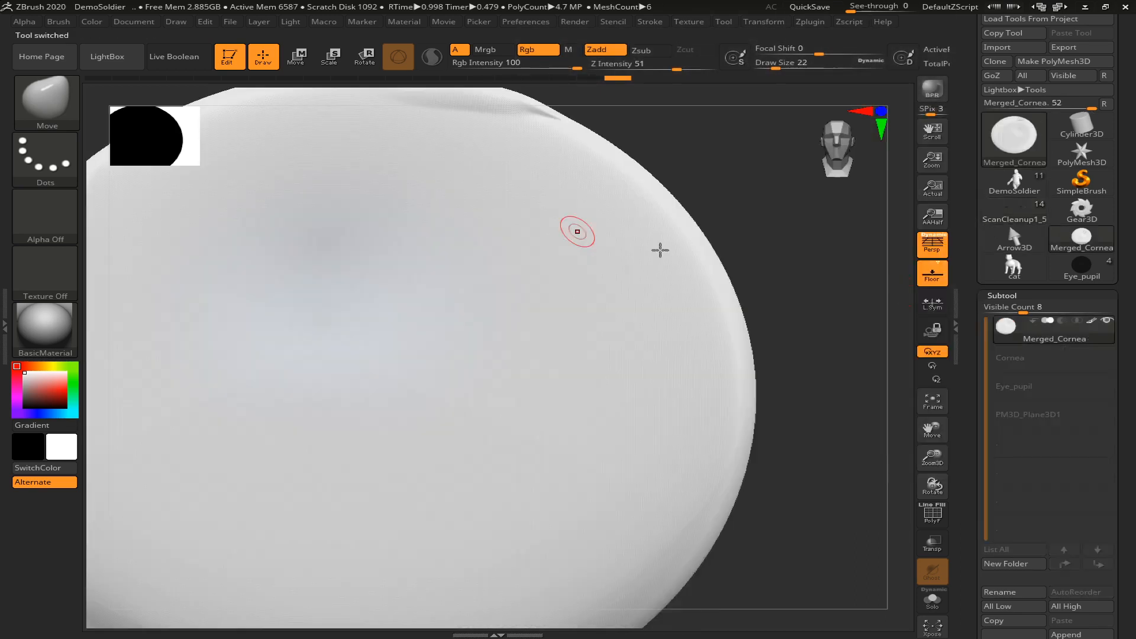
{"action": "left_click", "coordinate": [1016, 142]}
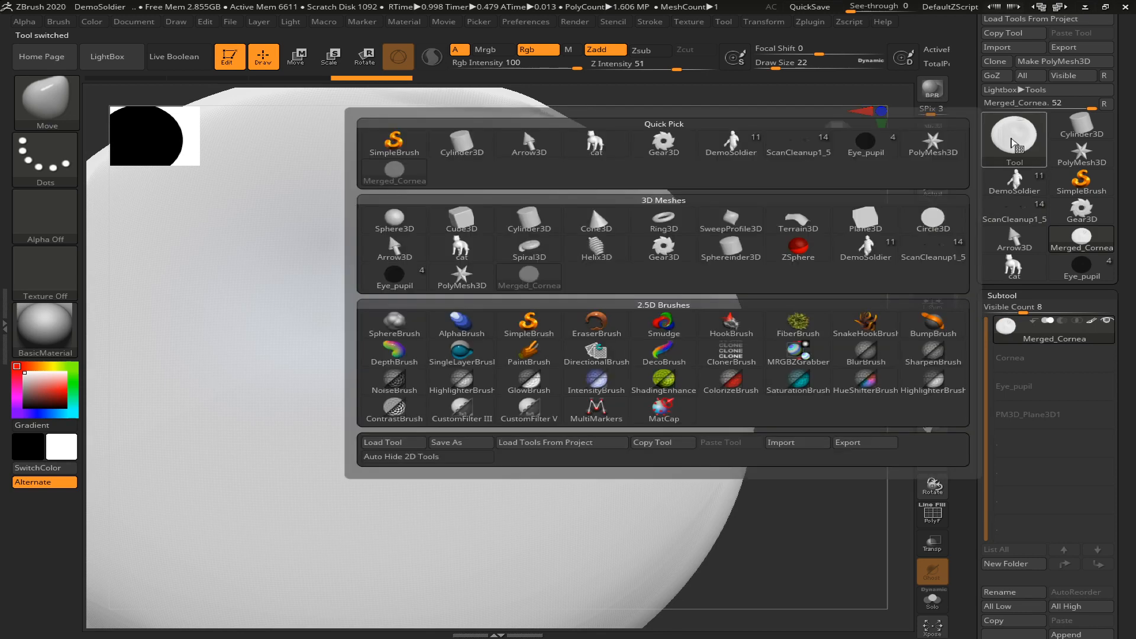
{"action": "left_click", "coordinate": [858, 147]}
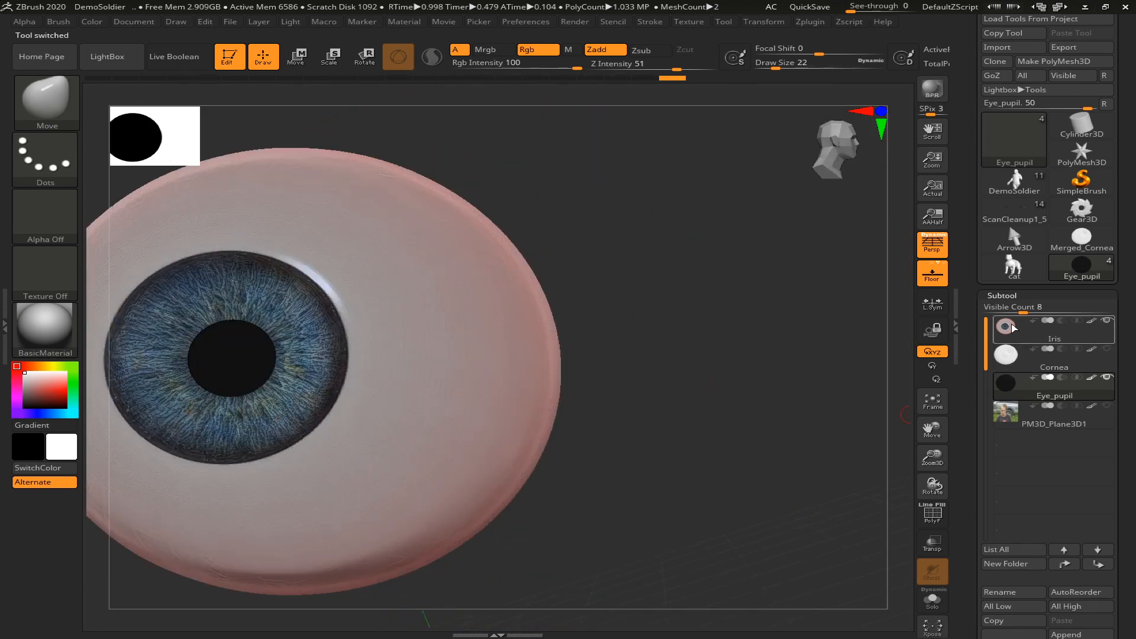
{"action": "left_click", "coordinate": [1013, 328]}
{"action": "left_click_drag", "start_coordinate": [822, 428], "coordinate": [844, 434], "text": "alt"}
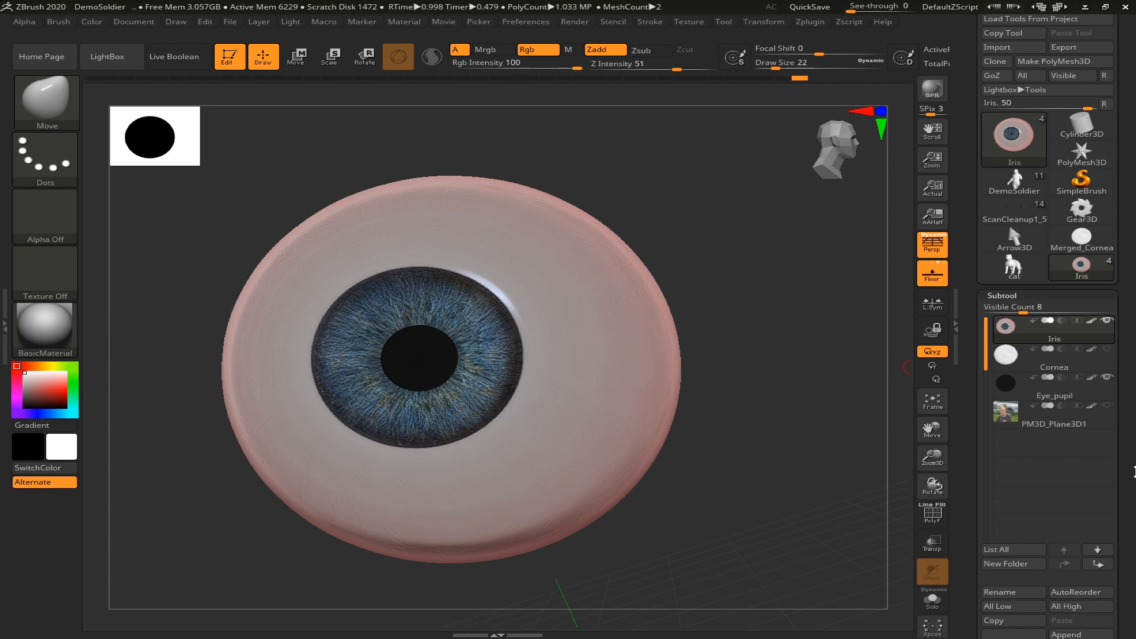
{"action": "left_click_drag", "start_coordinate": [1129, 385], "coordinate": [1118, 267]}
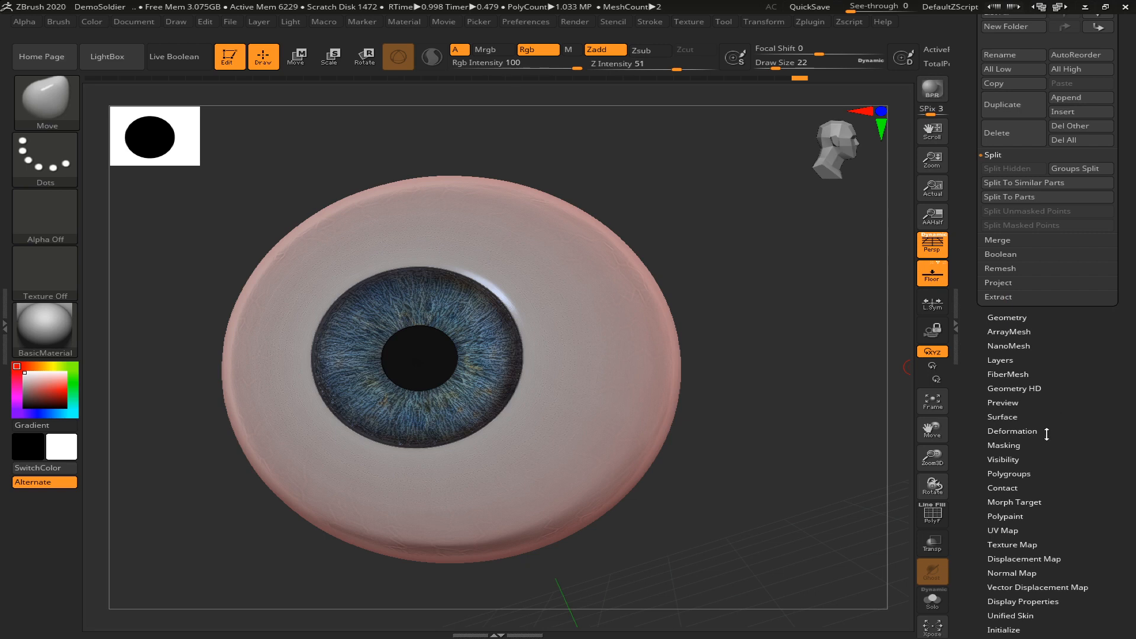
Examine the Iris subtool's layers, such as Iris size, Real Details, Real Blue and Real Brown
{"action": "left_click", "coordinate": [1003, 359]}
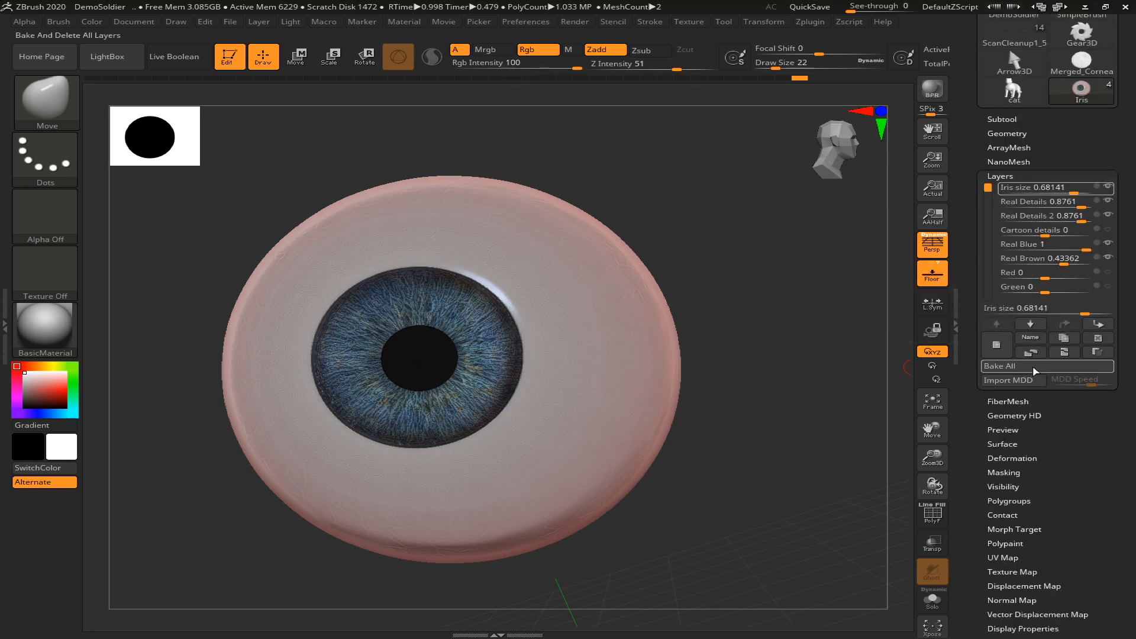
{"action": "left_click_drag", "start_coordinate": [1125, 252], "coordinate": [1124, 465]}
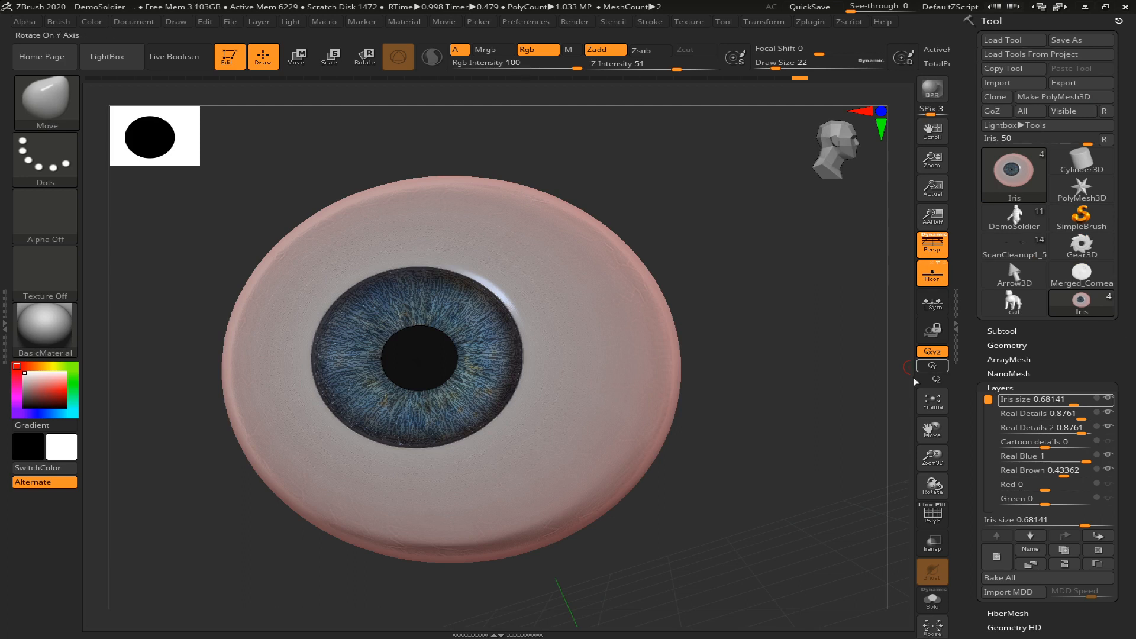
{"action": "left_click", "coordinate": [1009, 388]}
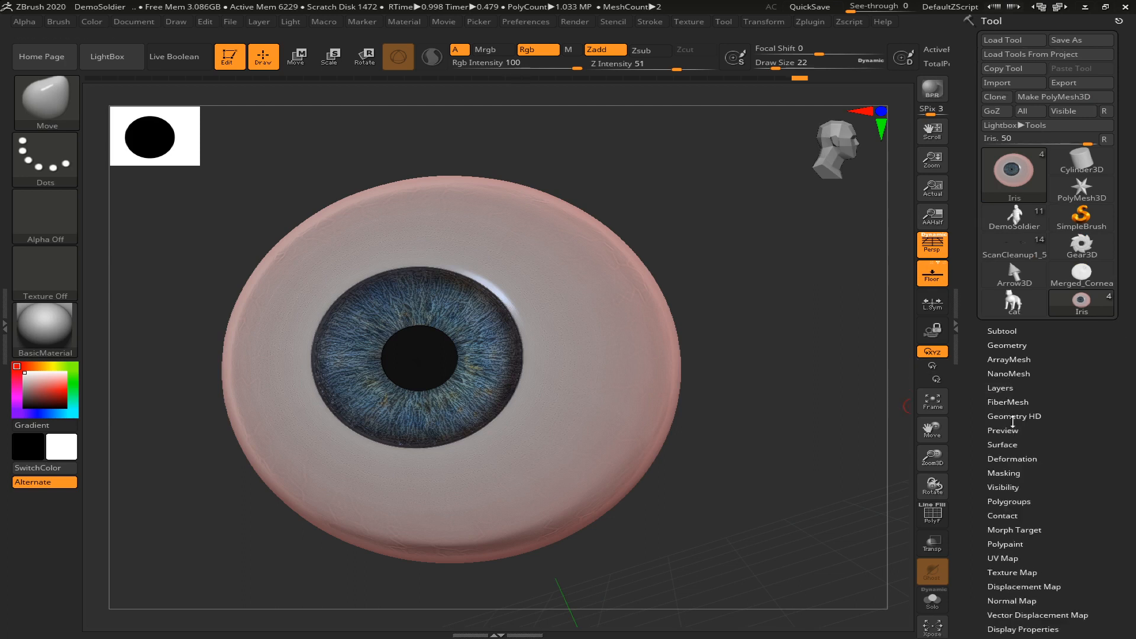
{"action": "left_click_drag", "start_coordinate": [1042, 468], "coordinate": [1055, 440]}
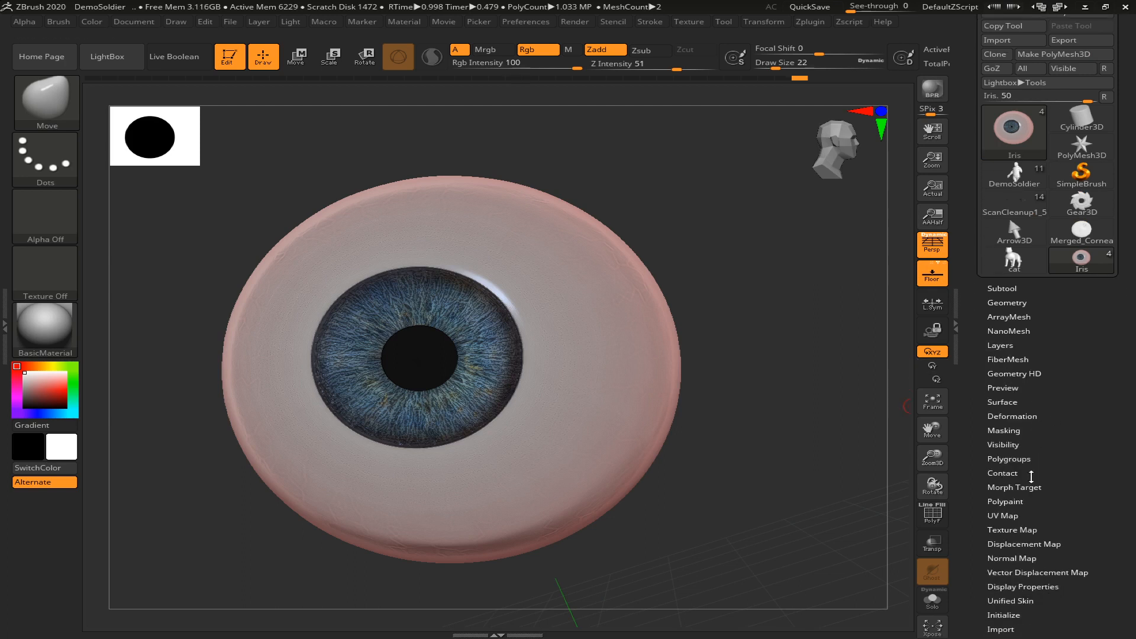
{"action": "left_click_drag", "start_coordinate": [1112, 355], "coordinate": [1112, 398]}
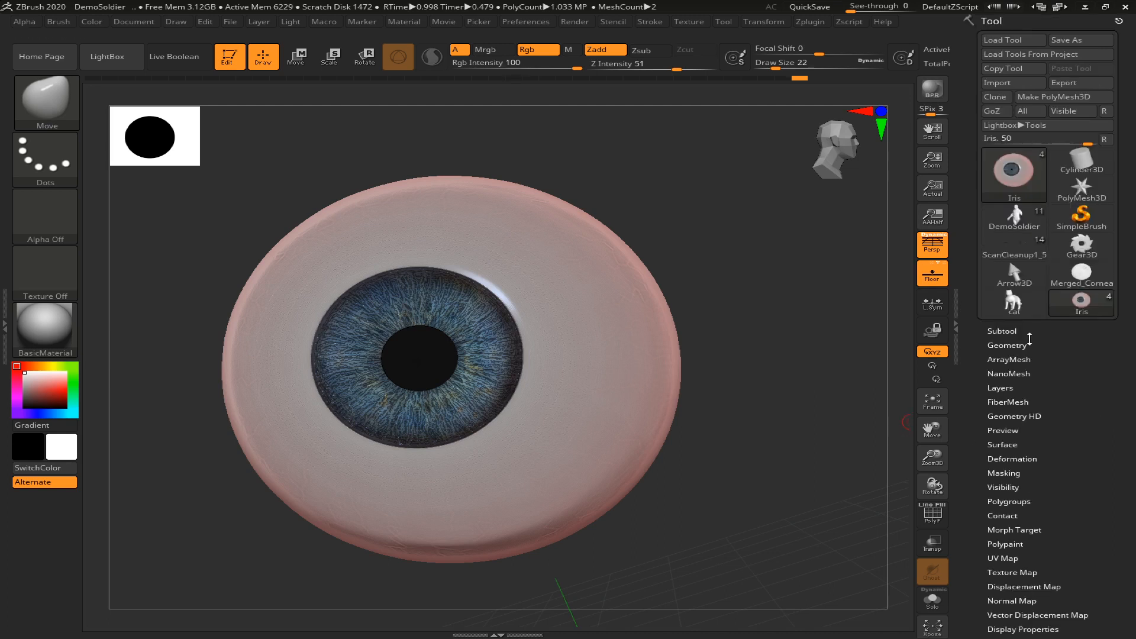
Switch back to the ScanCleanup1_5 head tool and view the face from the front
{"action": "left_click", "coordinate": [1013, 170]}
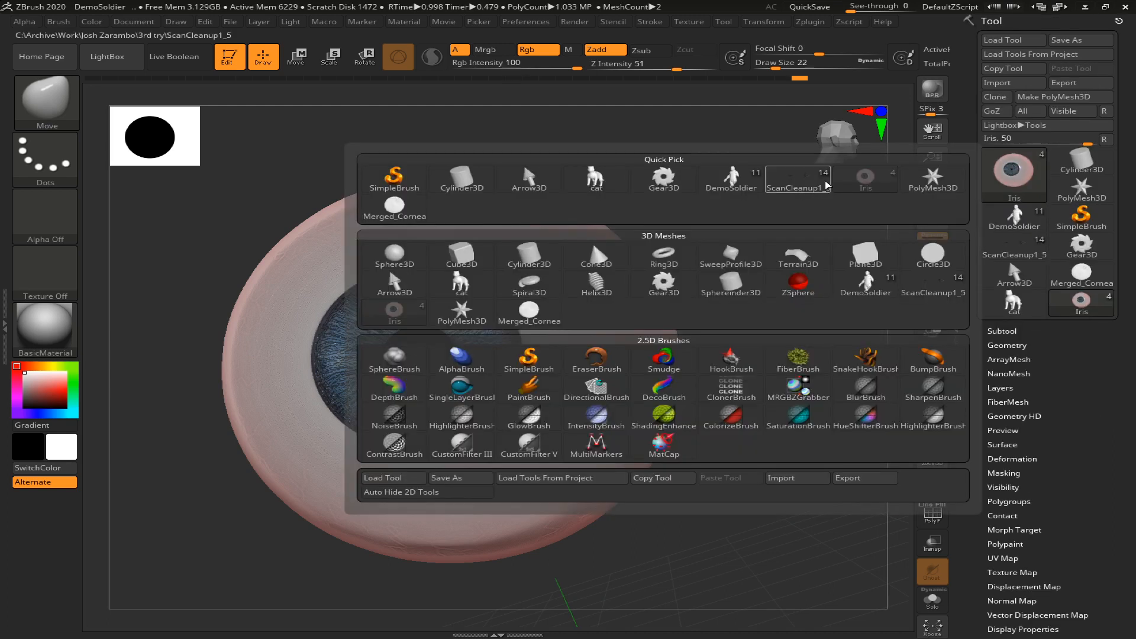
{"action": "left_click", "coordinate": [791, 184]}
{"action": "left_click_drag", "start_coordinate": [822, 393], "coordinate": [805, 466]}
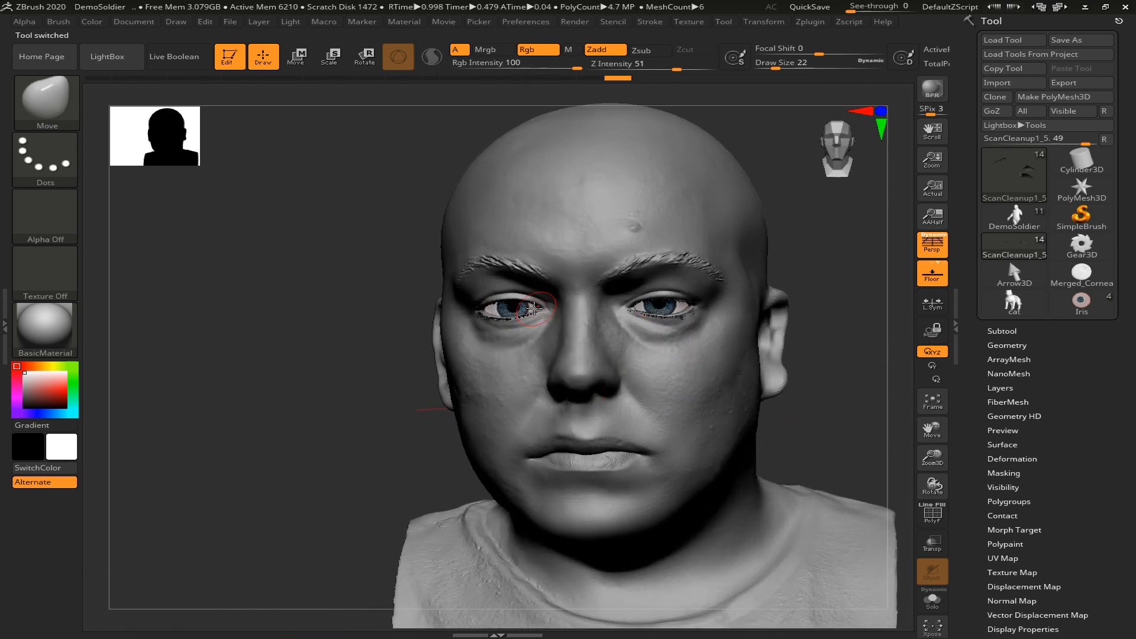
{"action": "left_click_drag", "start_coordinate": [391, 332], "coordinate": [820, 458]}
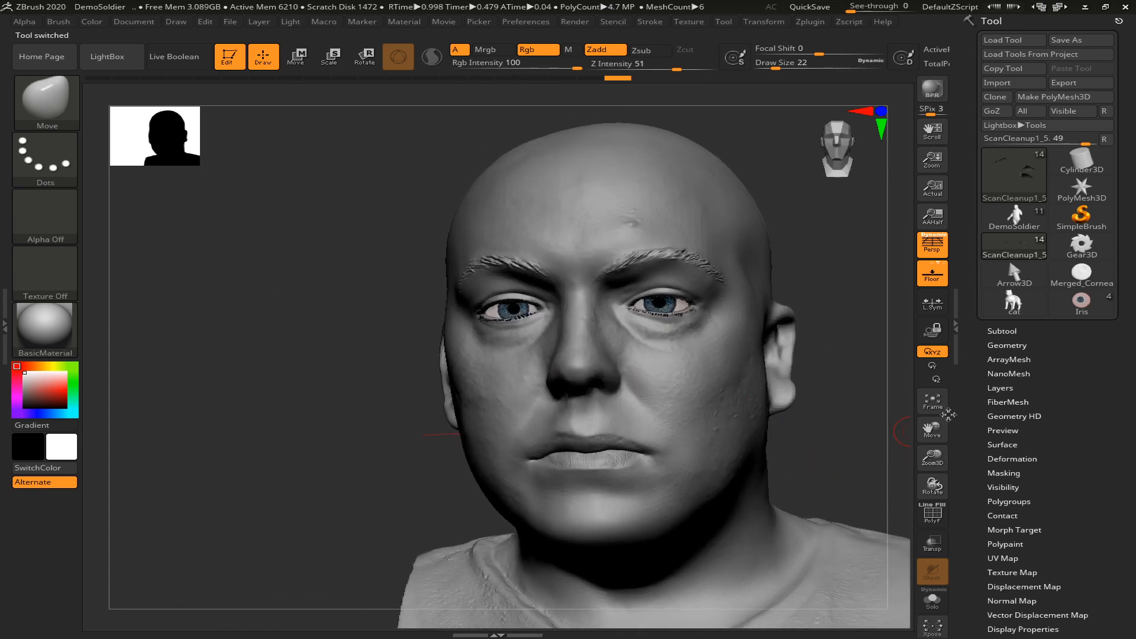
Identify the eye parts in the head's subtool list and make the painted eyeball Merged_Cornea10 active
{"action": "left_click", "coordinate": [1001, 331]}
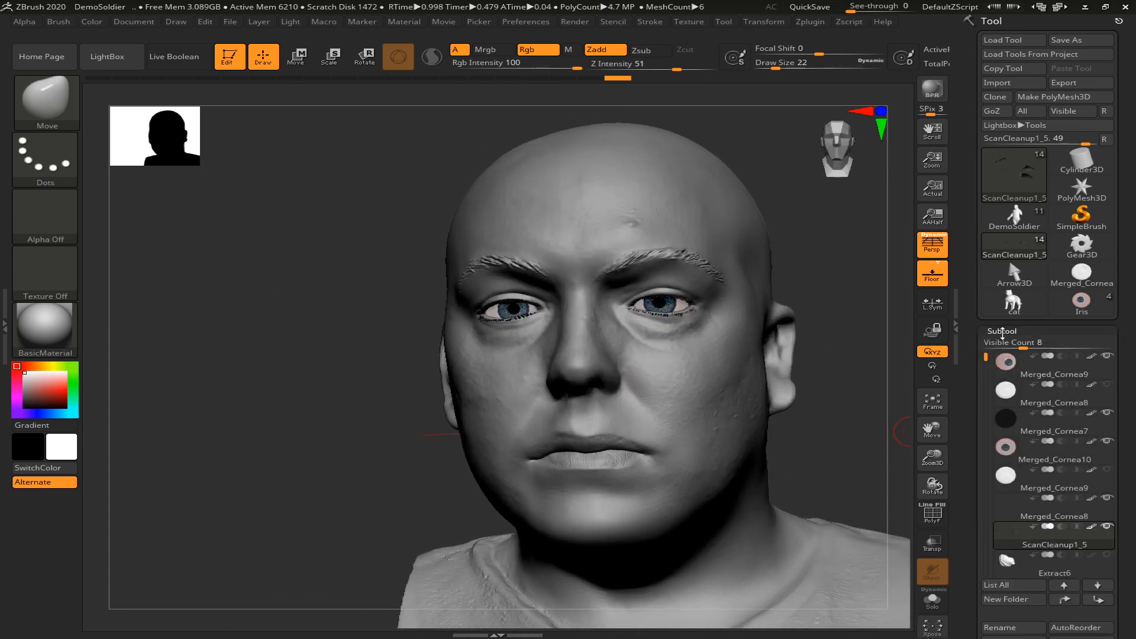
{"action": "left_click", "coordinate": [1000, 449]}
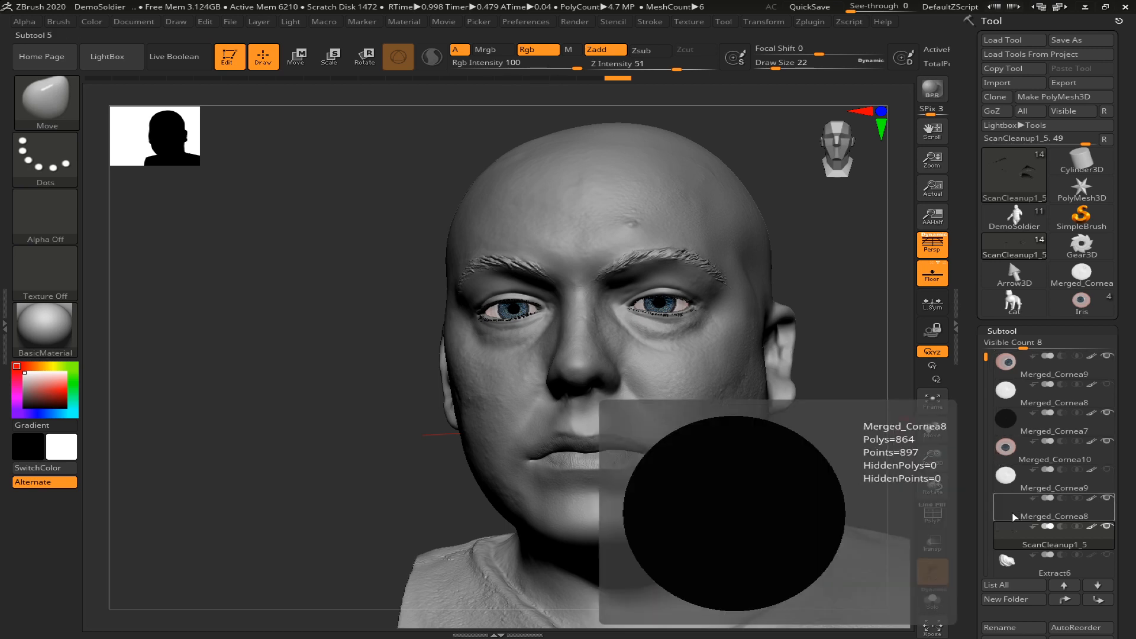
{"action": "left_click_drag", "start_coordinate": [981, 364], "coordinate": [981, 342]}
{"action": "left_click_drag", "start_coordinate": [874, 433], "coordinate": [862, 434]}
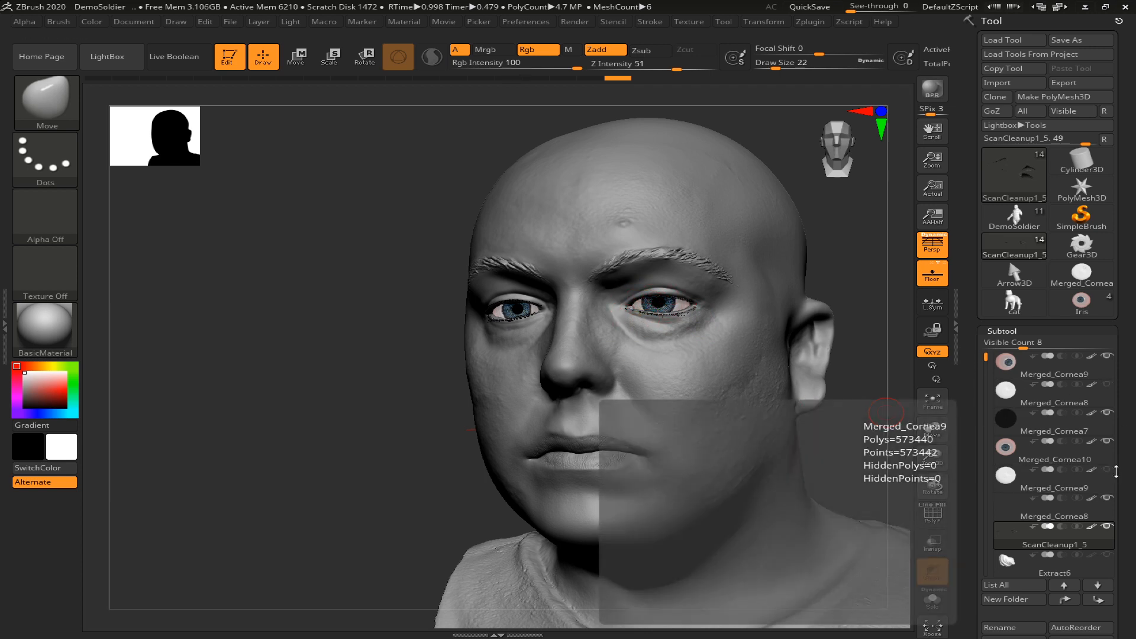
{"action": "left_click", "coordinate": [1109, 474]}
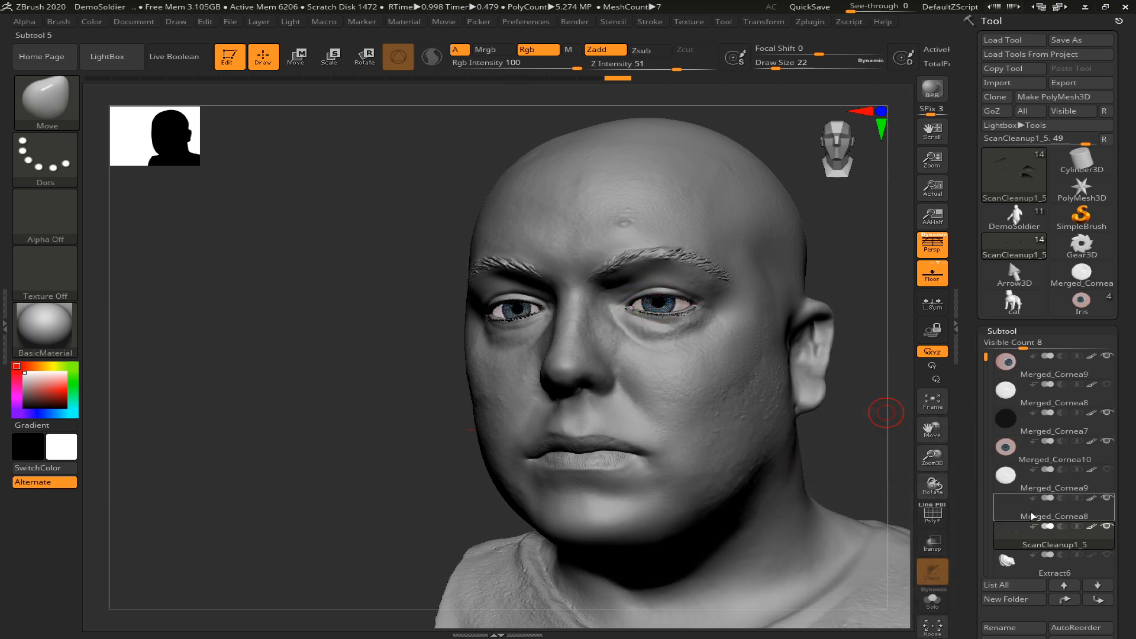
{"action": "left_click", "coordinate": [1009, 461]}
Merge Merged_Cornea10 down with the white cornea Merged_Cornea9 and the black pupil Merged_Cornea8 beneath it
{"action": "scroll", "coordinate": [1053, 508], "scroll_direction": "down", "scroll_amount": 5}
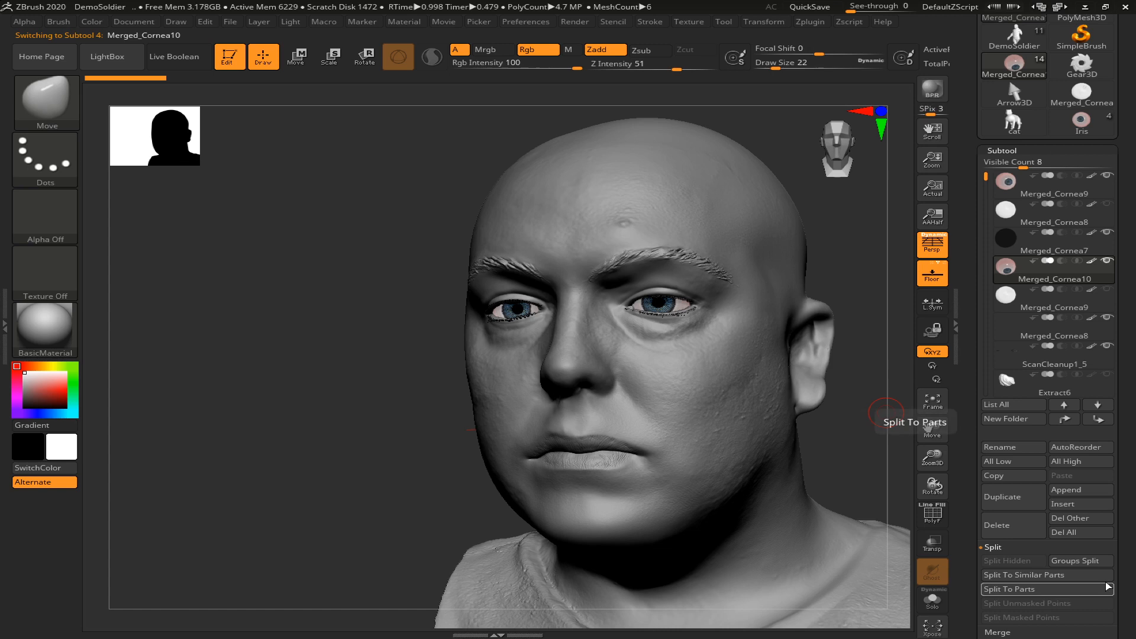
{"action": "left_click_drag", "start_coordinate": [1127, 553], "coordinate": [1122, 467]}
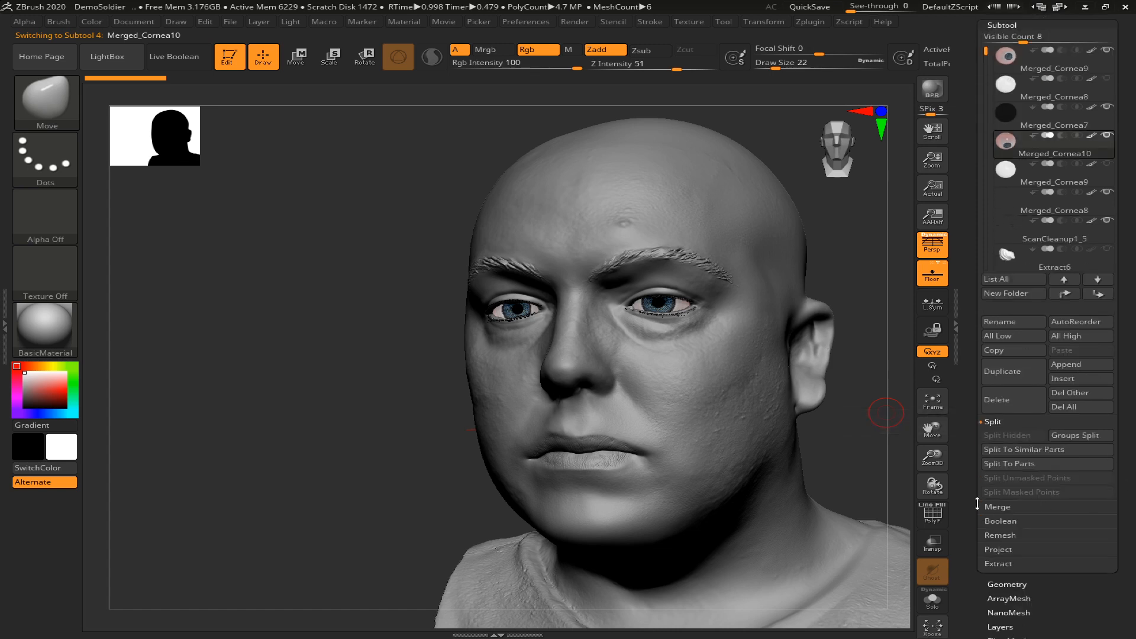
{"action": "left_click", "coordinate": [988, 506]}
{"action": "left_click", "coordinate": [1007, 452]}
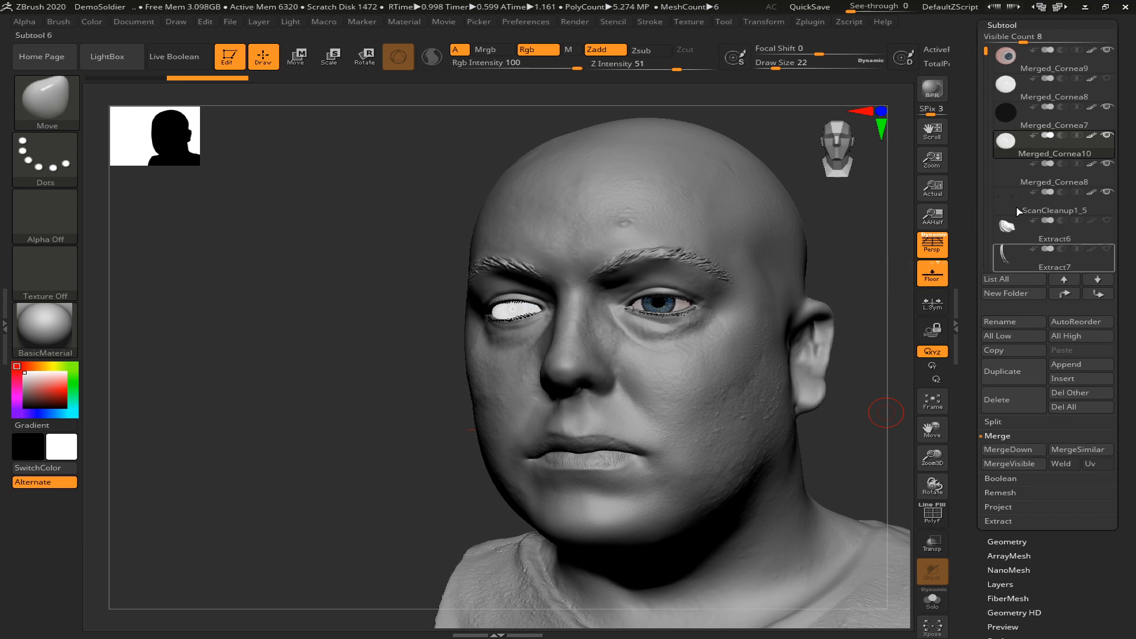
{"action": "mouse_move", "coordinate": [1009, 179]}
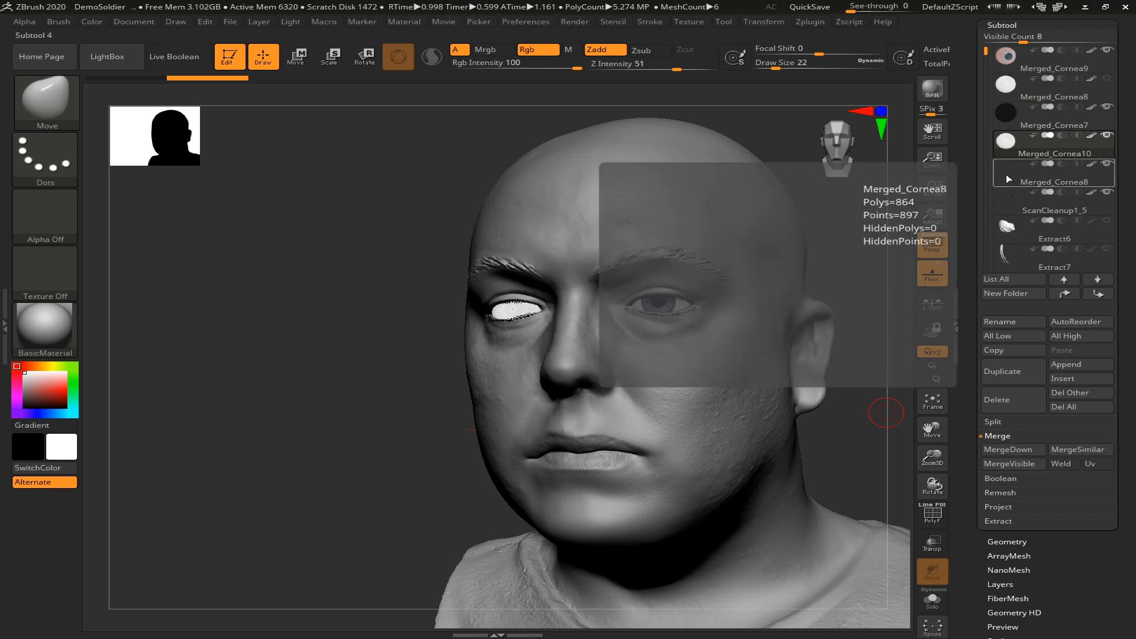
{"action": "left_click", "coordinate": [1002, 453]}
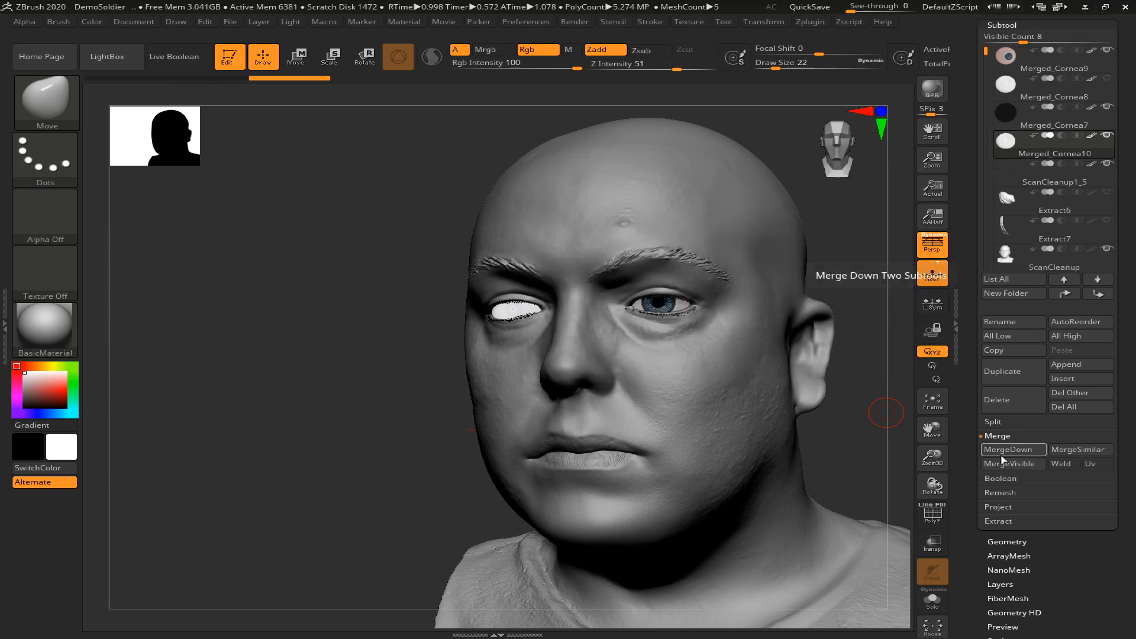
Display the merged eye's polyframe, centre the transform gizmo on its unmasked mesh and adjust it slightly
{"action": "key", "text": "shift"}
{"action": "key", "text": "shift+f"}
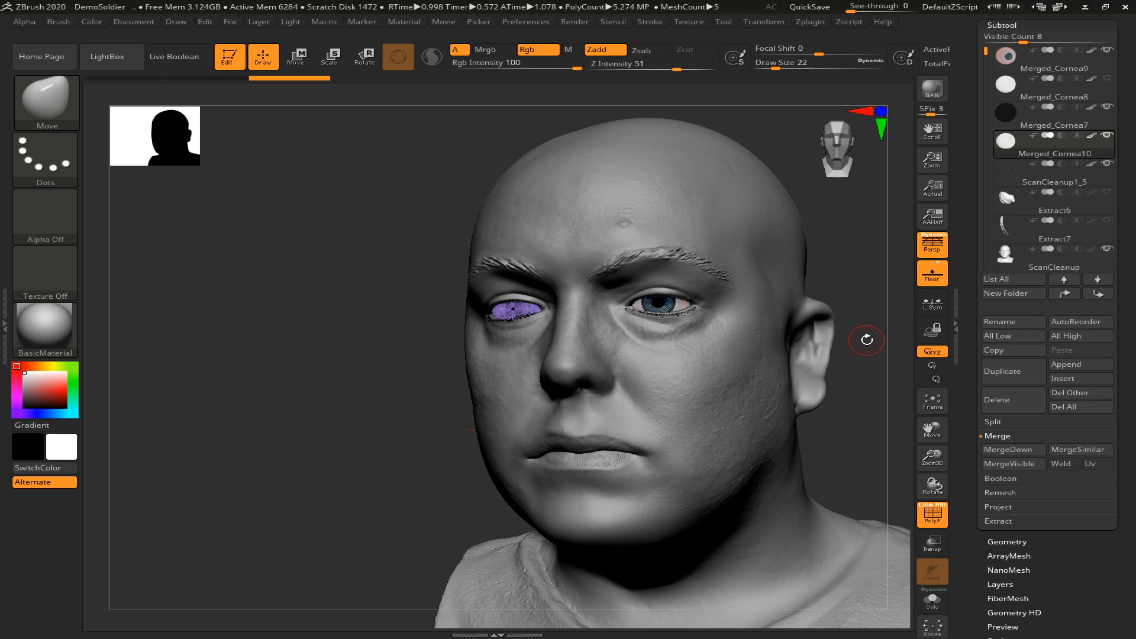
{"action": "left_click_drag", "start_coordinate": [355, 339], "coordinate": [364, 343]}
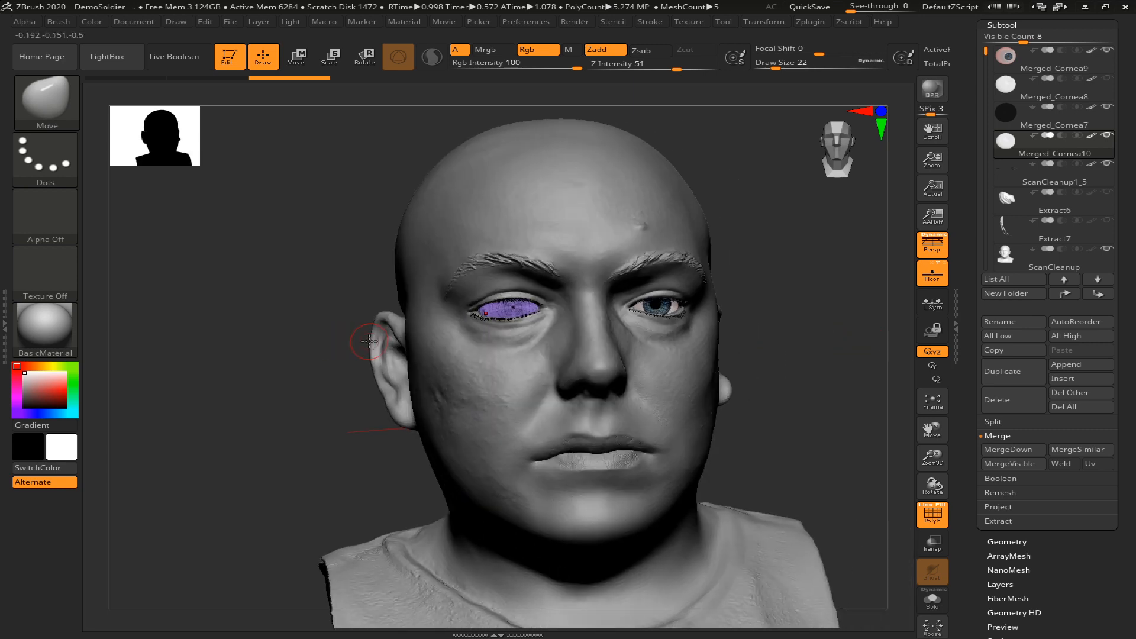
{"action": "key", "text": "e"}
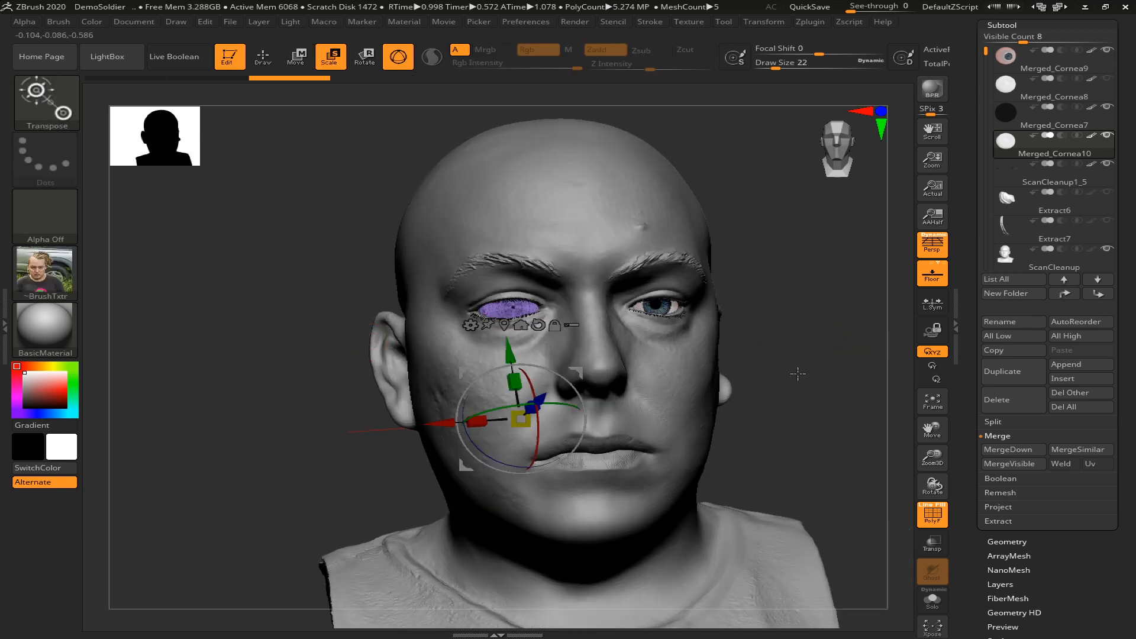
{"action": "left_click", "coordinate": [504, 324]}
{"action": "left_click_drag", "start_coordinate": [527, 330], "coordinate": [485, 306]}
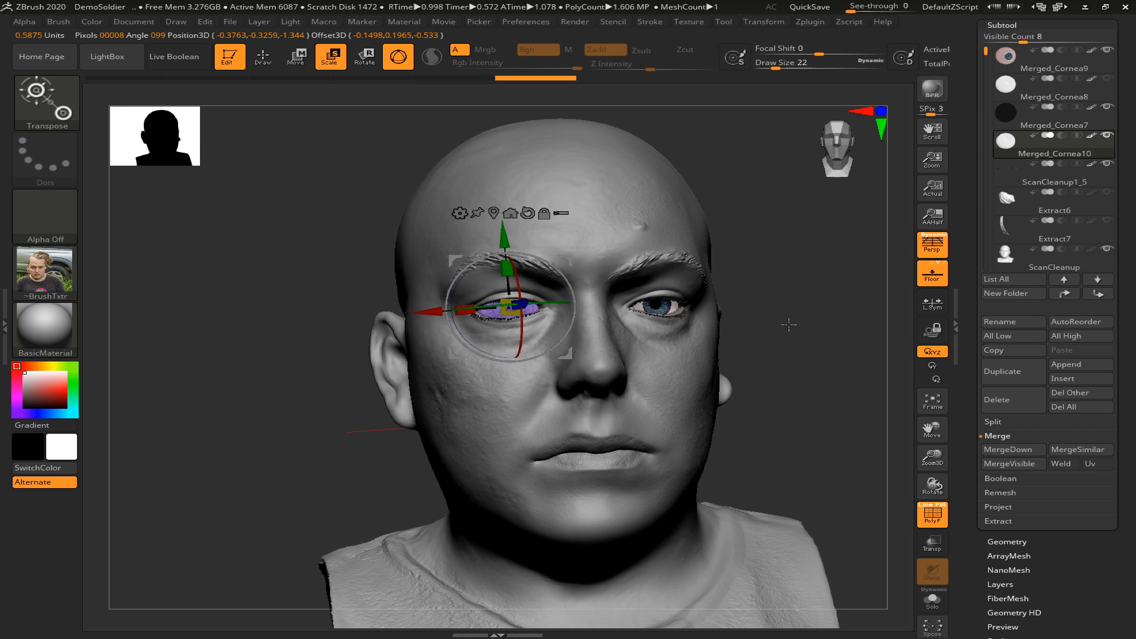
Make another slight gizmo adjustment to the merged eye in its socket and check the transparency view
{"action": "key", "text": "q"}
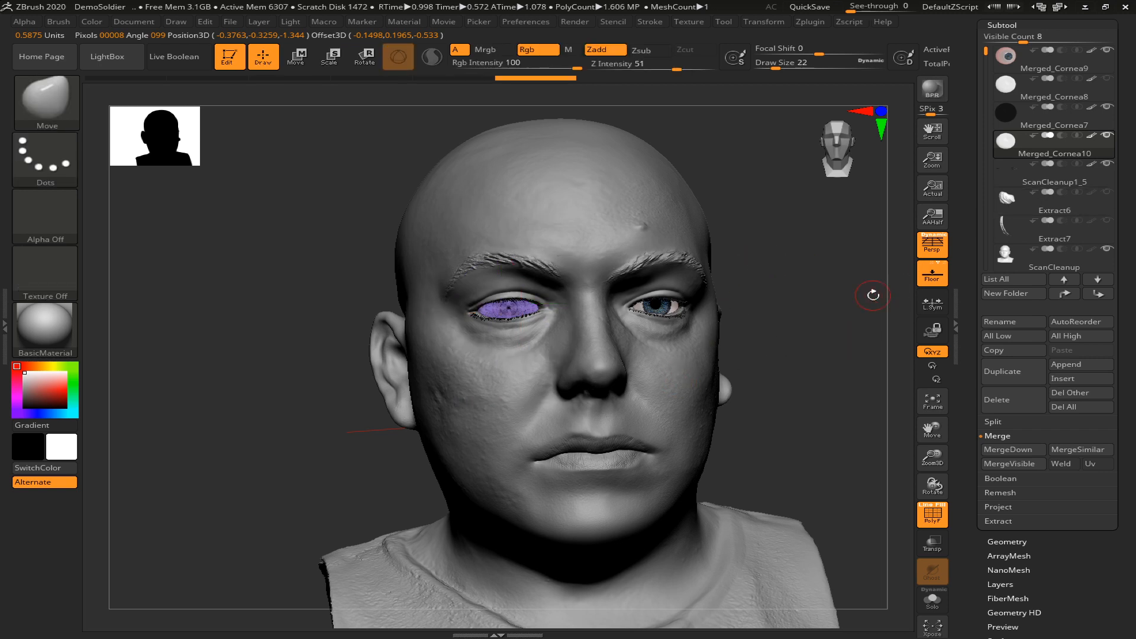
{"action": "key", "text": "e"}
{"action": "left_click_drag", "start_coordinate": [487, 307], "coordinate": [487, 306]}
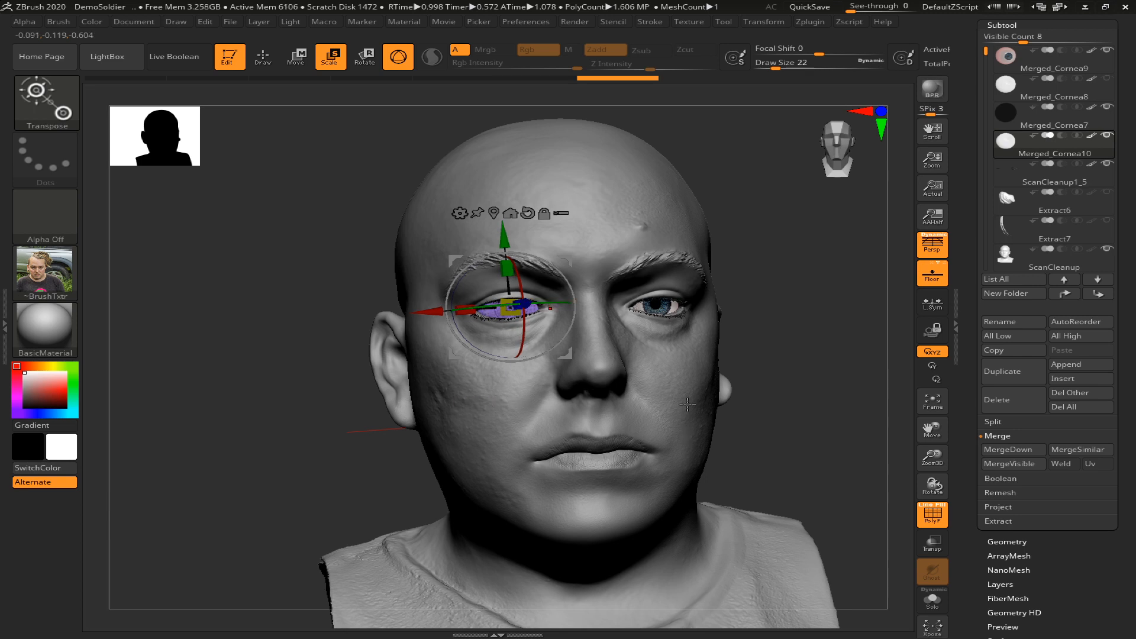
{"action": "key", "text": "q"}
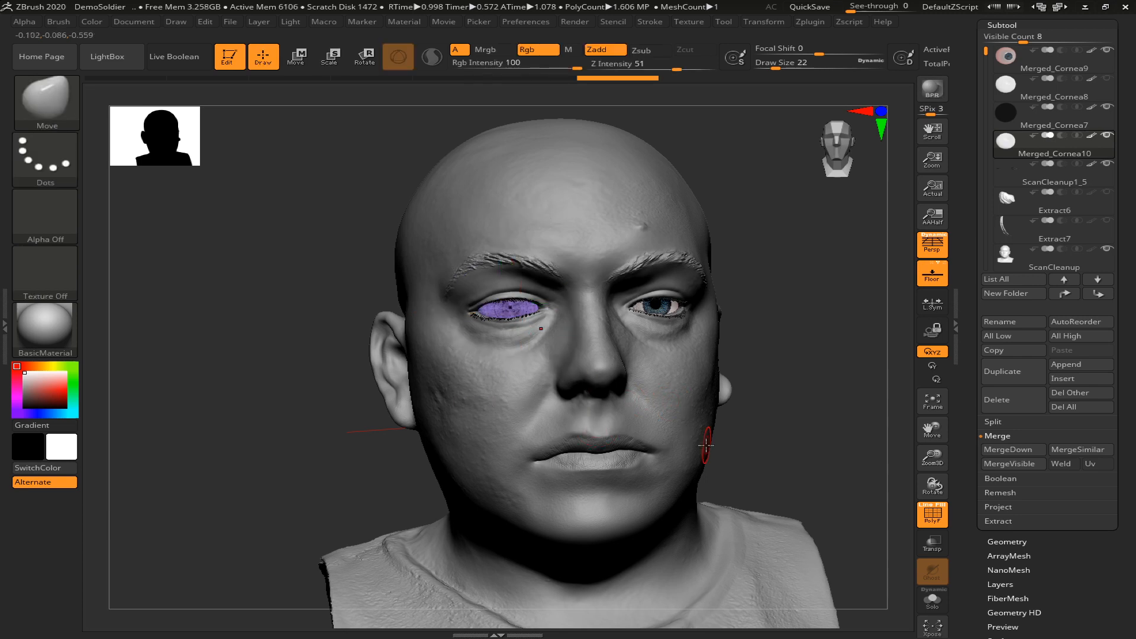
{"action": "left_click", "coordinate": [932, 543]}
{"action": "left_click", "coordinate": [933, 543]}
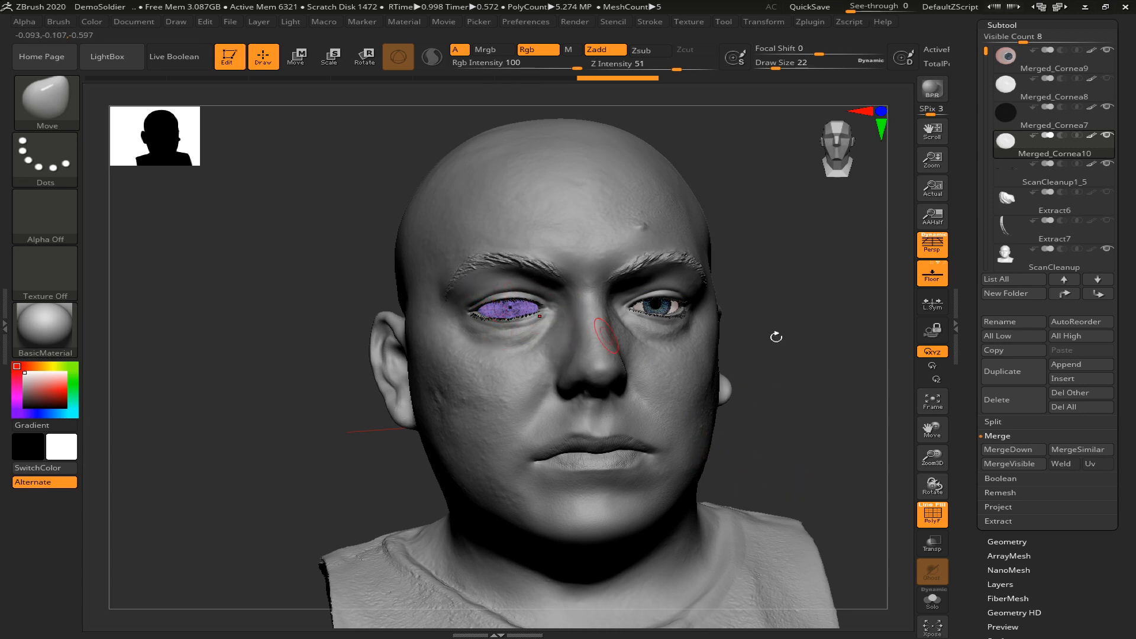
Split the merged eye into separate subtools by polygroup, hide the white cornea Merged_Cornea10 and turn off the polyframe
{"action": "left_click", "coordinate": [1000, 422]}
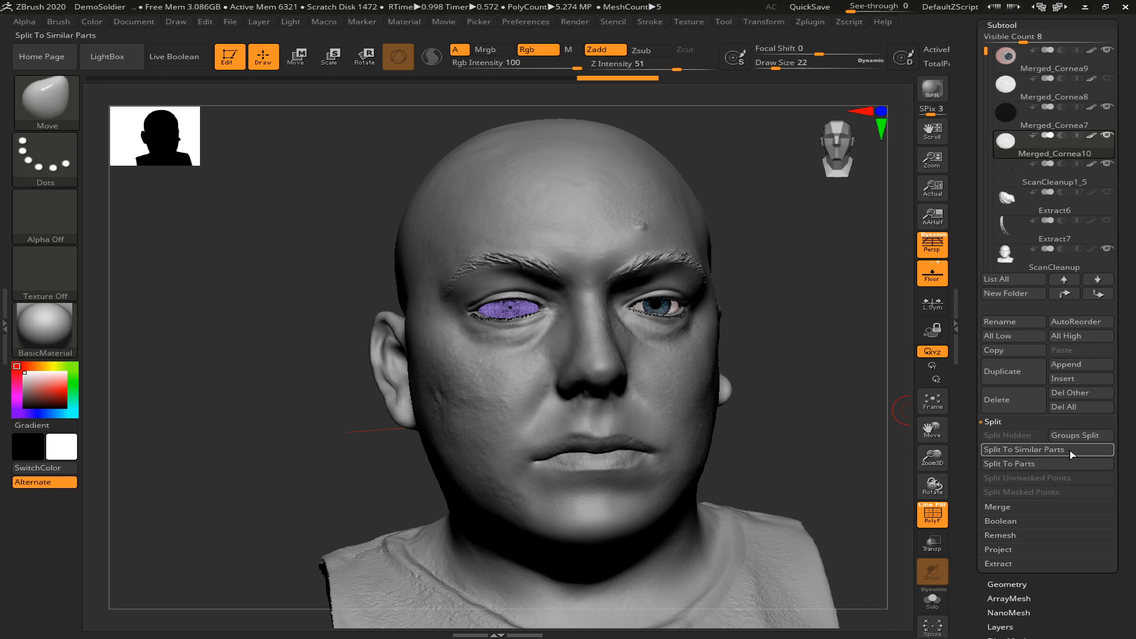
{"action": "left_click", "coordinate": [1072, 436]}
{"action": "left_click", "coordinate": [884, 462]}
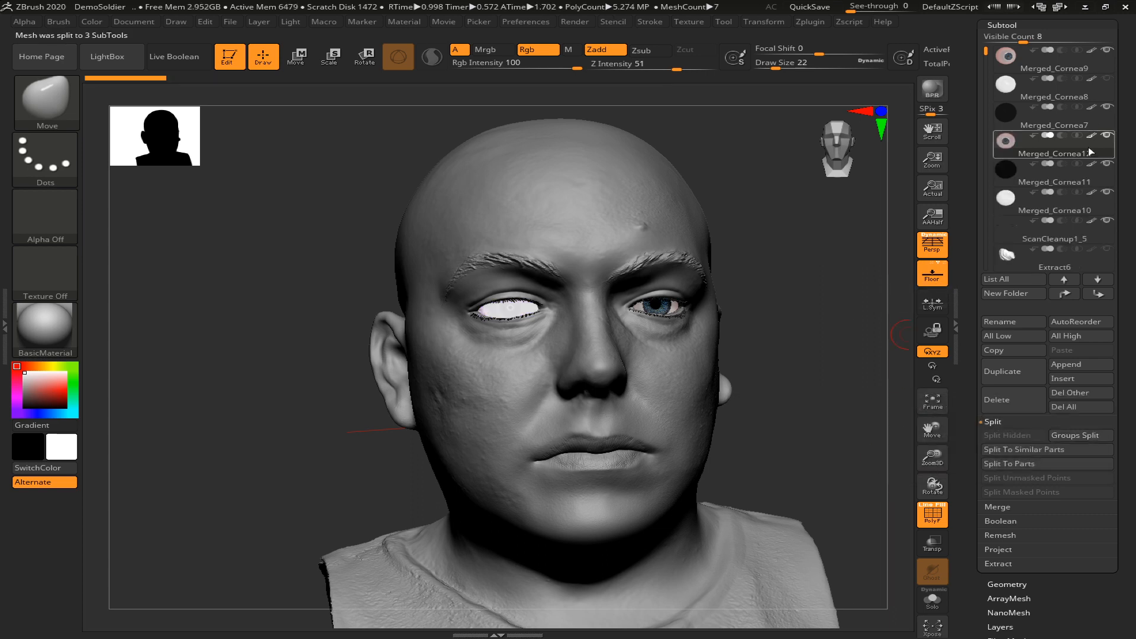
{"action": "left_click", "coordinate": [1105, 189]}
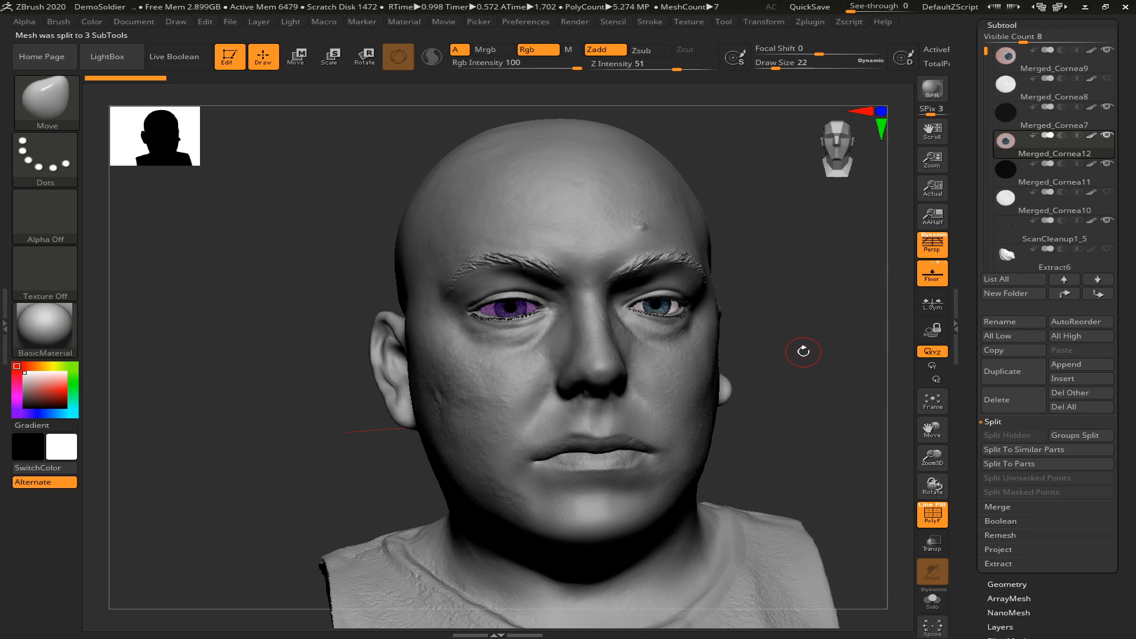
{"action": "key", "text": "shift+f"}
Review the whole bust with its fitted eyes from a three-quarter view and switch to OBS
{"action": "left_click_drag", "start_coordinate": [796, 354], "coordinate": [773, 372]}
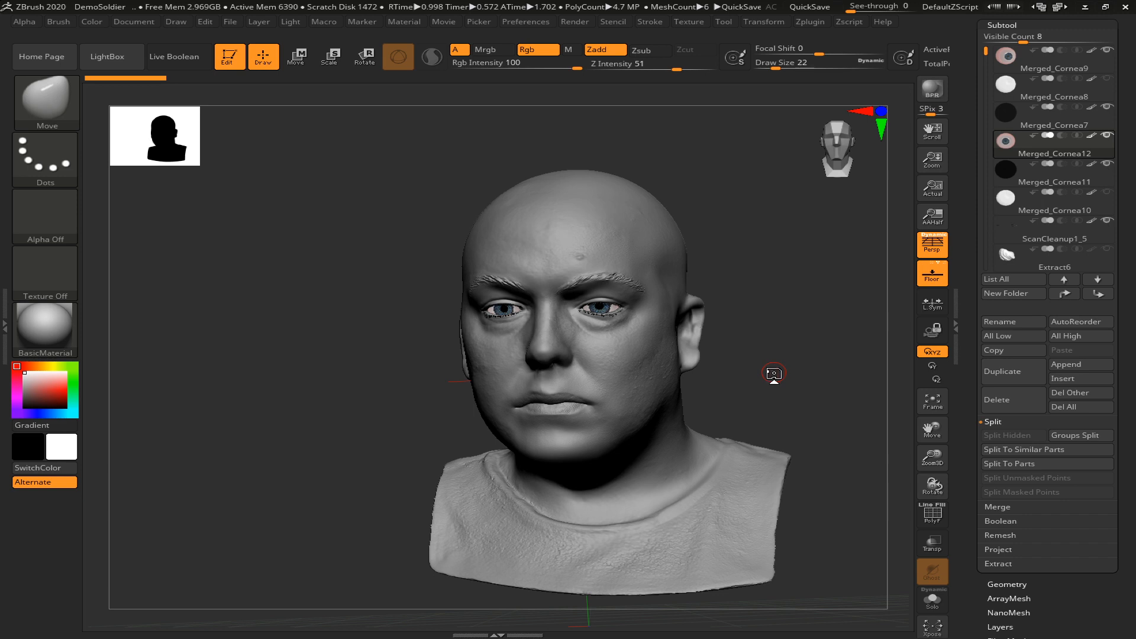
{"action": "left_click_drag", "start_coordinate": [773, 375], "coordinate": [672, 367]}
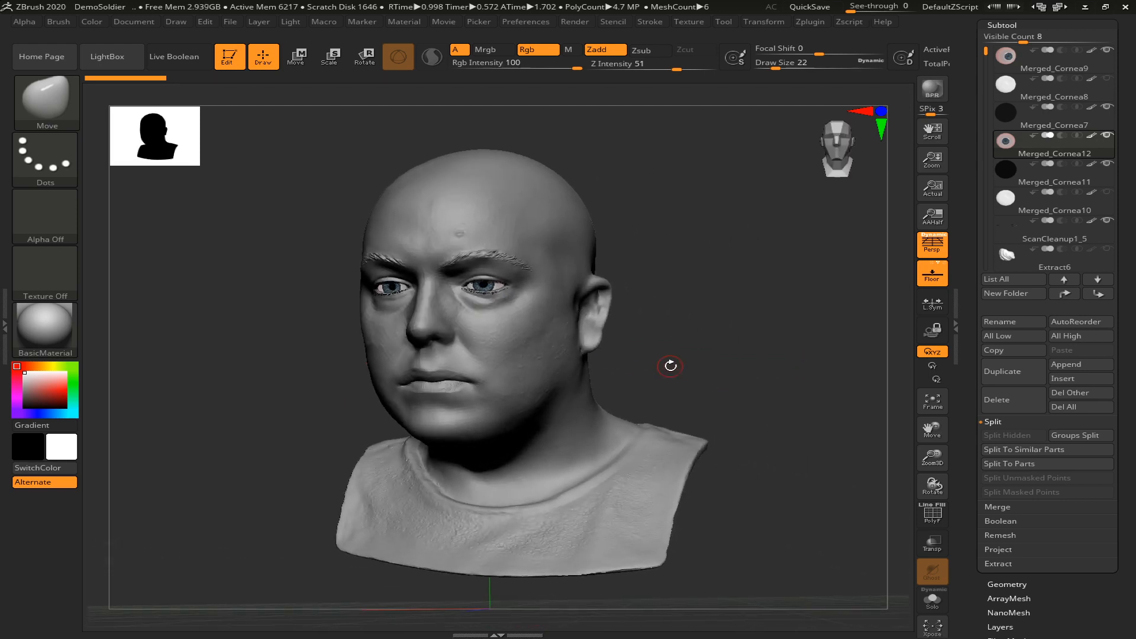
{"action": "key", "text": "alt+Tab"}
{"action": "key", "text": "alt+Tab"}
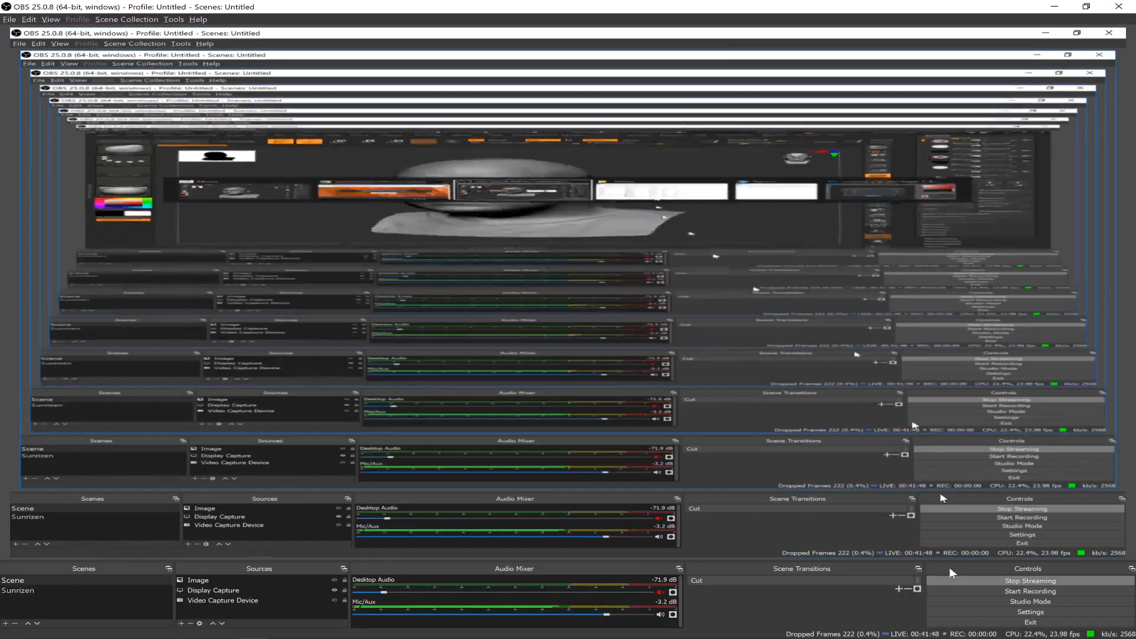